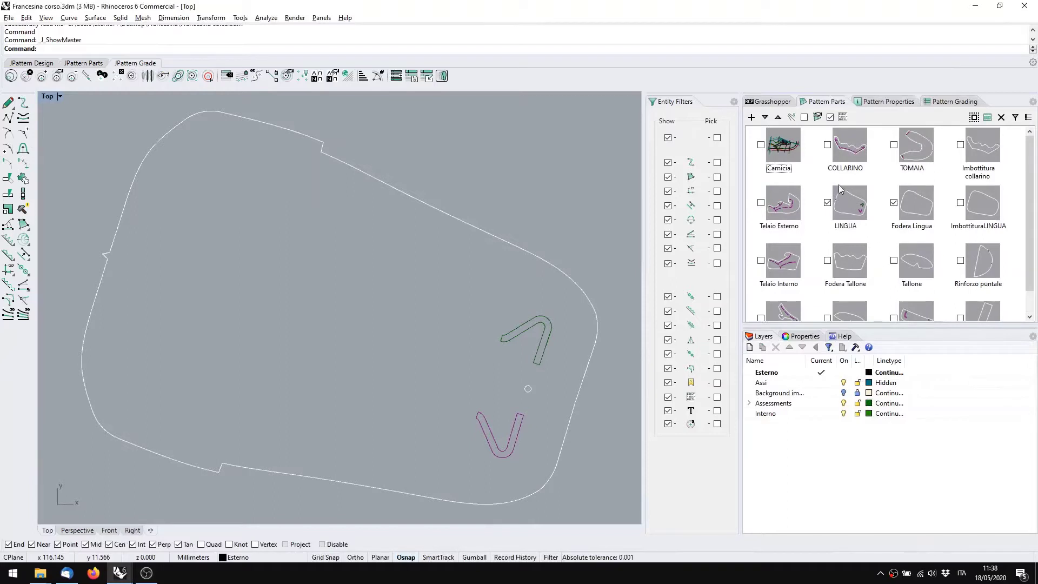
# Compare the Fodera Lingua part on its own with LINGUA and Fodera Lingua displayed together
pyautogui.click(917, 204)
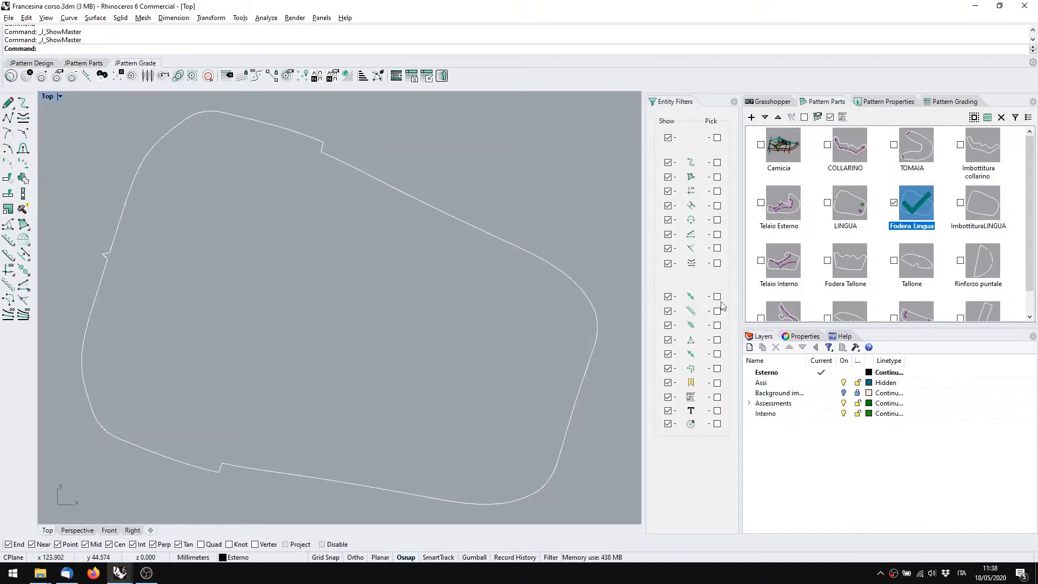
pyautogui.click(827, 202)
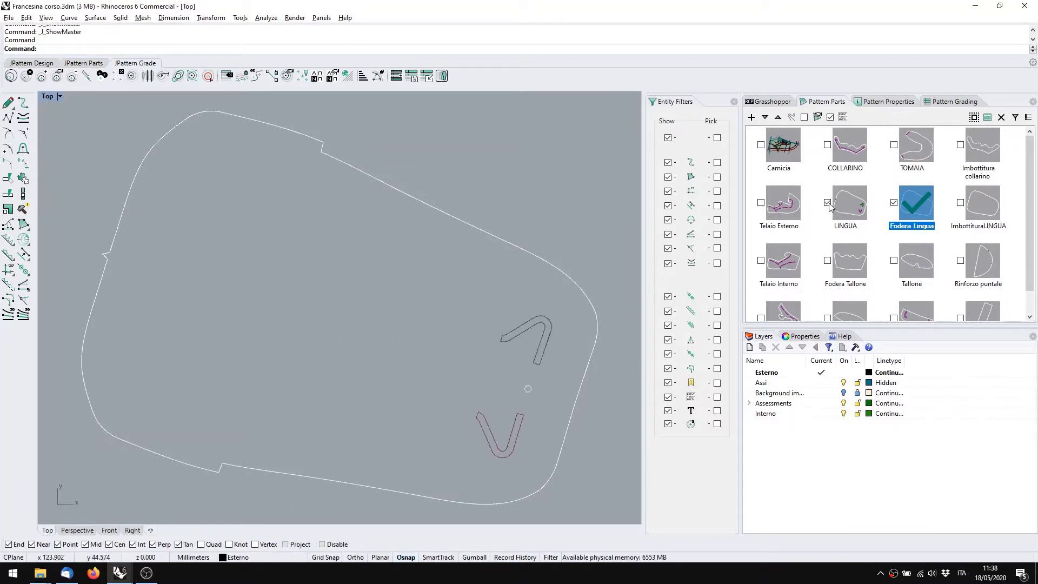
pyautogui.click(887, 234)
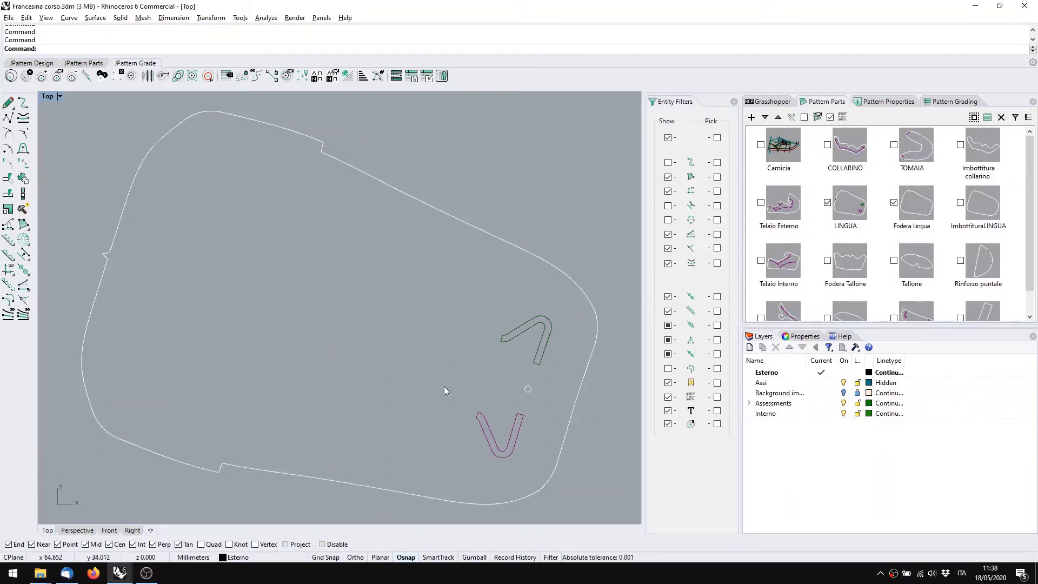
# Switch to the other Rhinoceros window and display the LINGUA part together with the Camicia part
pyautogui.moveTo(119, 572)
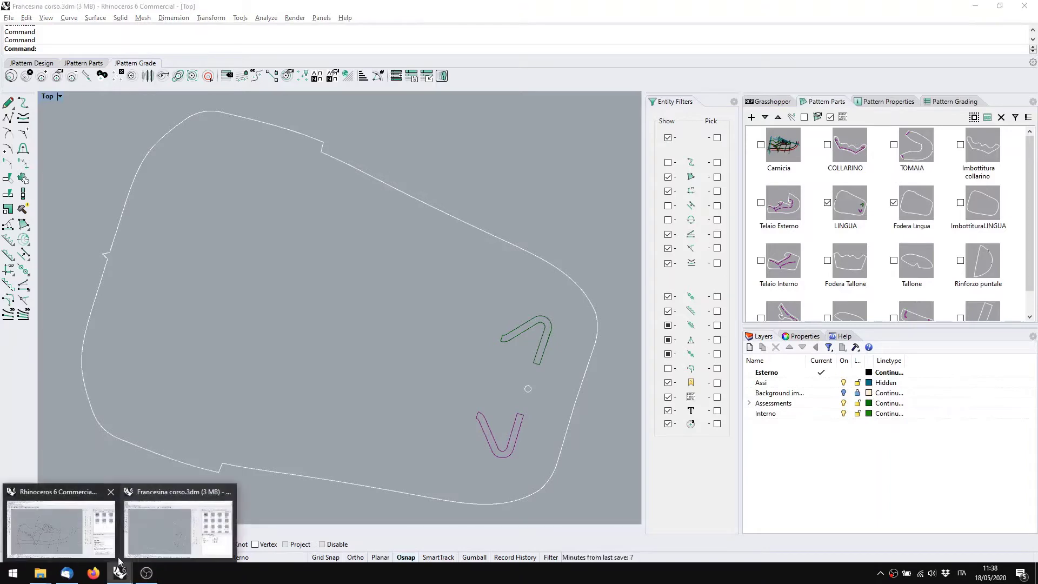
pyautogui.click(99, 536)
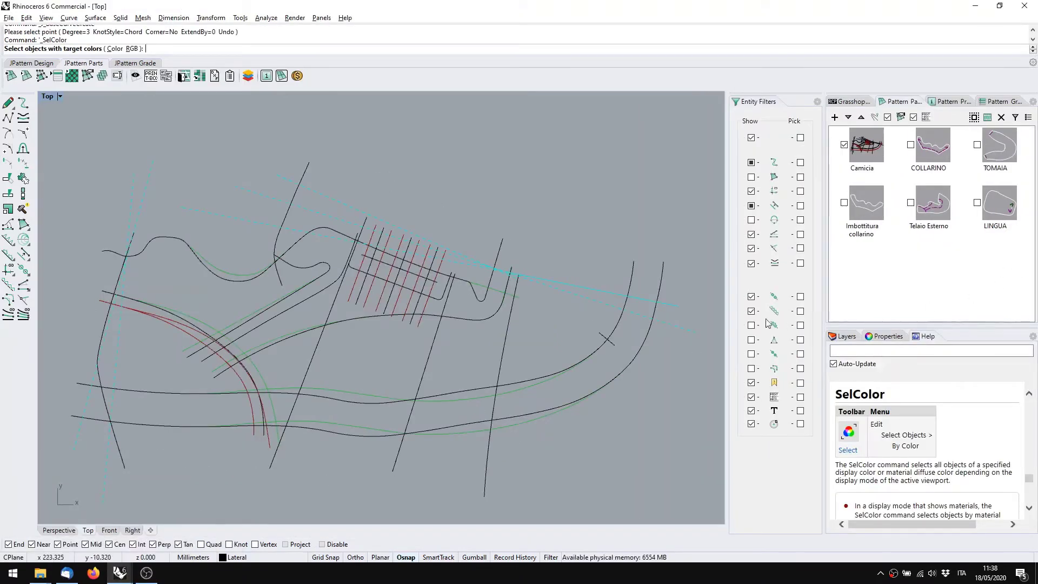
pyautogui.click(978, 205)
pyautogui.click(977, 204)
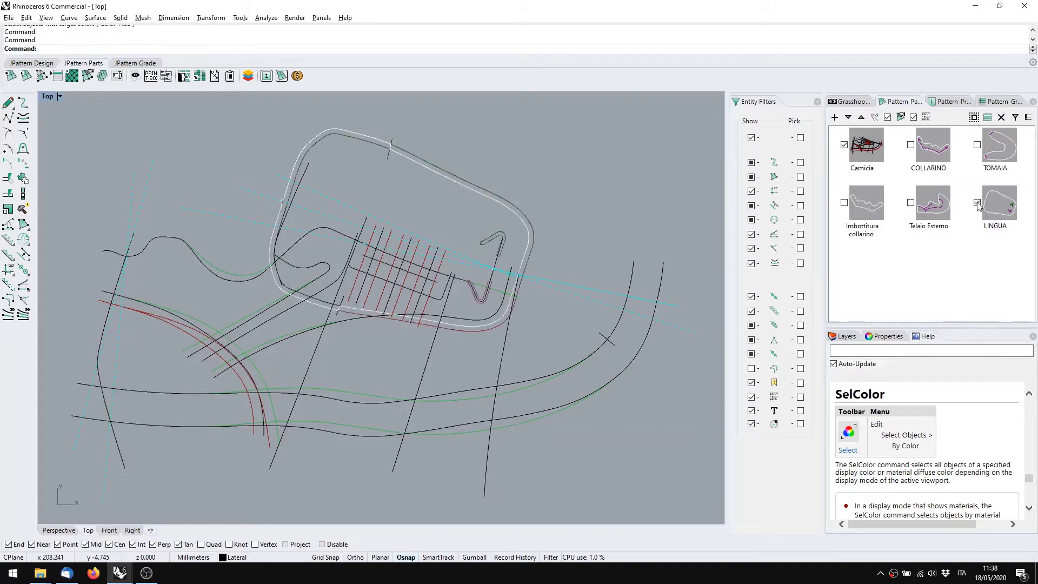
# Create a new pattern part from the boundary curve of LINGUA
pyautogui.moveTo(524, 160); pyautogui.dragTo(527, 192, button='right')
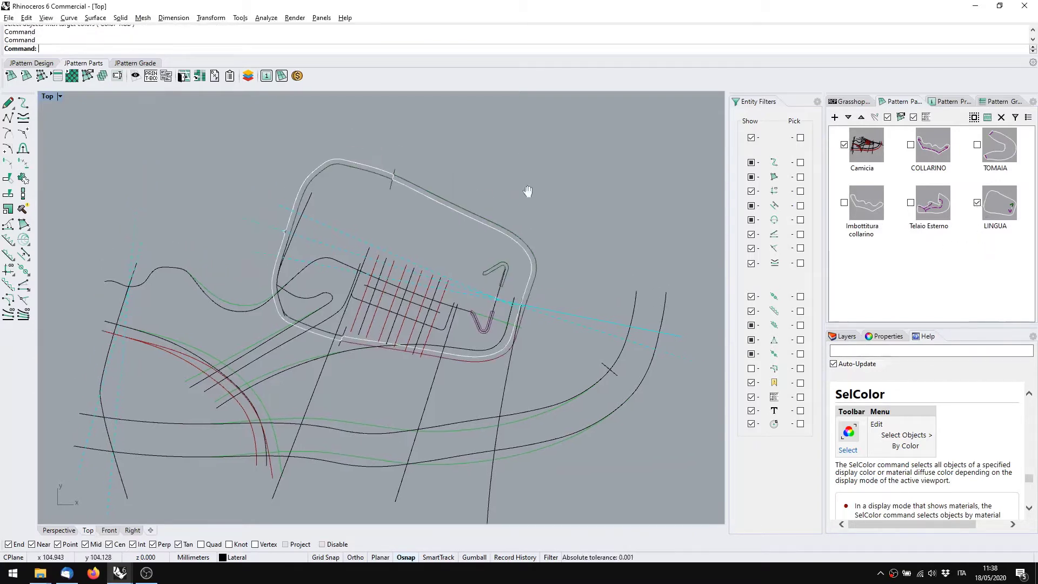
pyautogui.scroll(5, 463, 248)
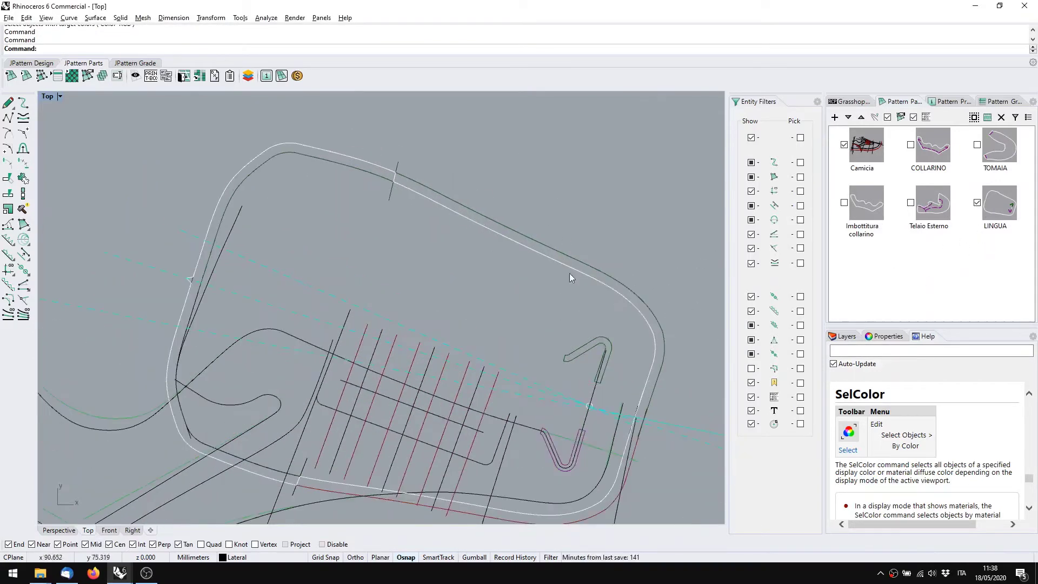
pyautogui.click(453, 211)
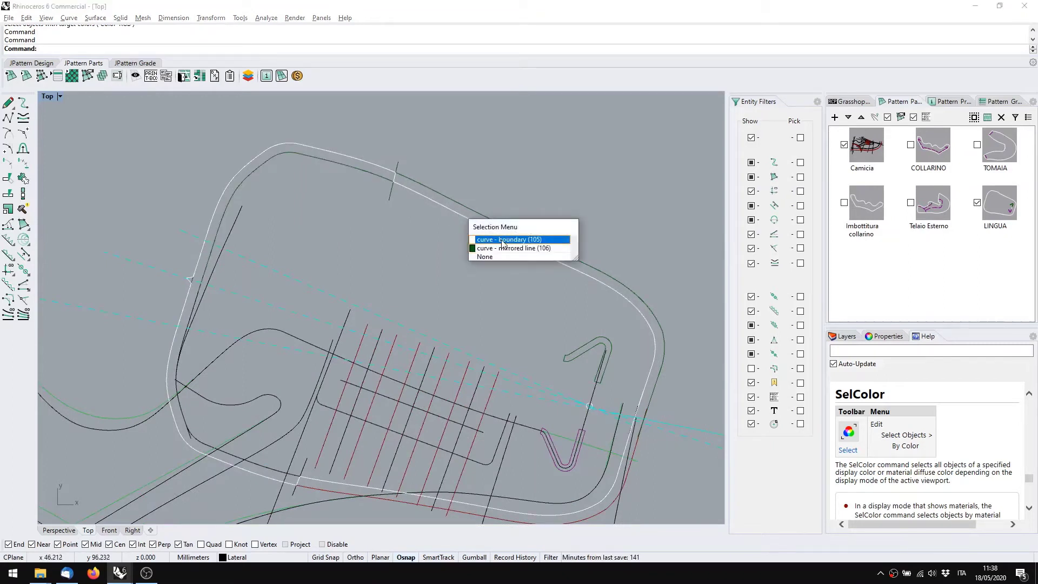
pyautogui.click(503, 238)
pyautogui.click(835, 117)
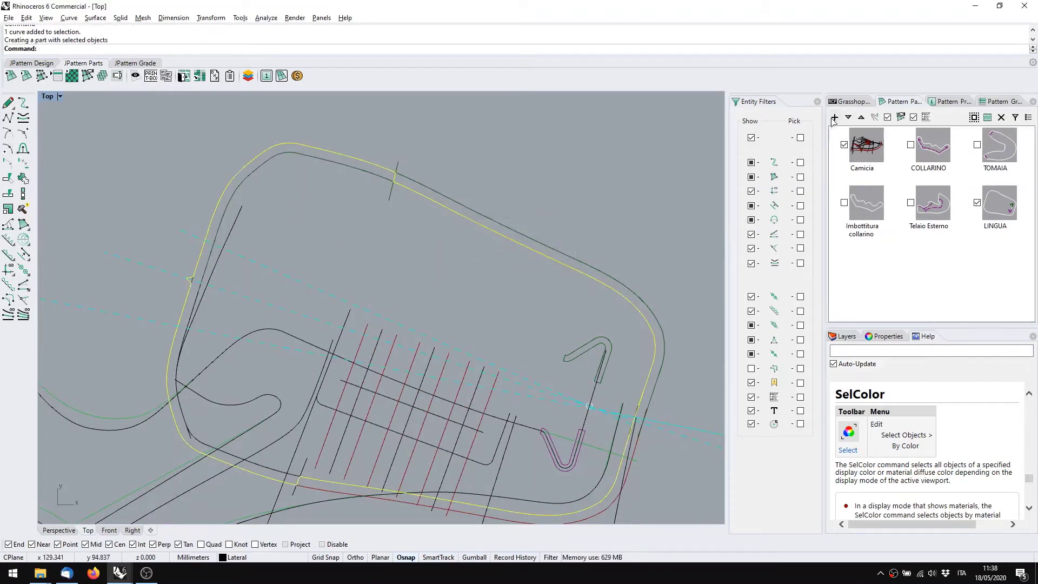
pyautogui.click(549, 319)
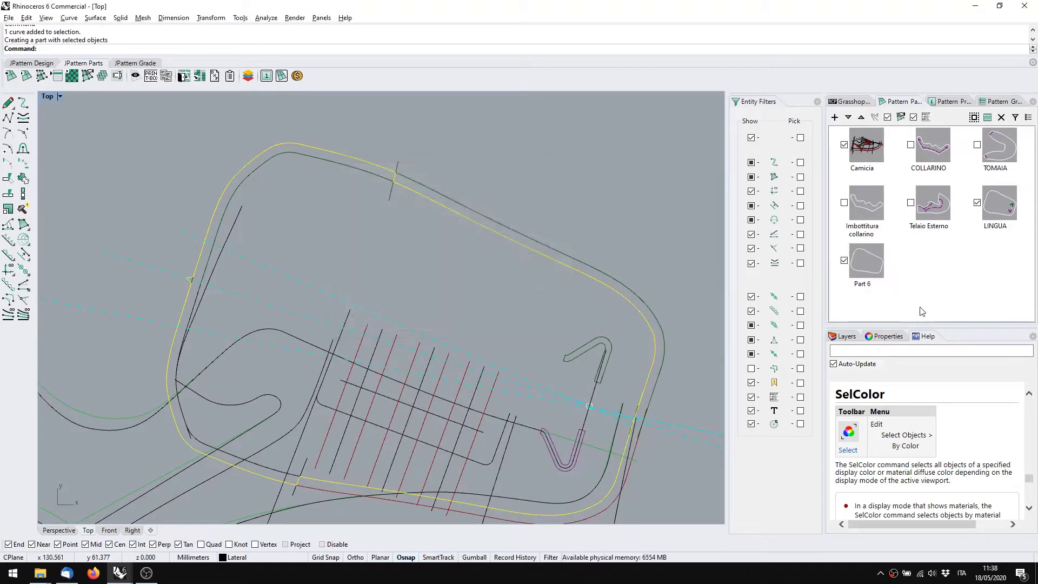
# Isolate the newly created part and rename it "T. Padding"
pyautogui.doubleClick(859, 268)
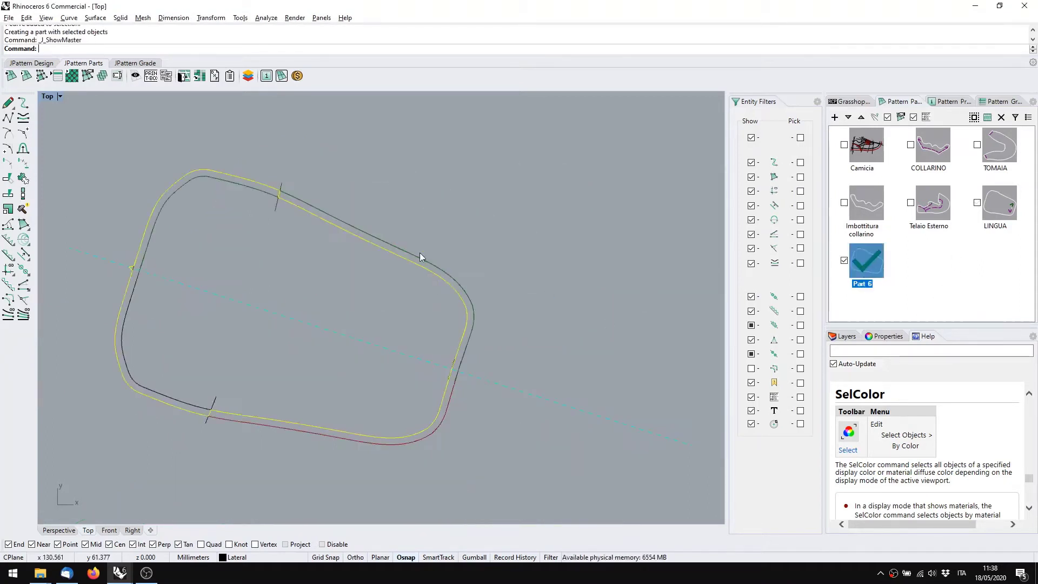
pyautogui.click(420, 251)
pyautogui.rightClick(874, 260)
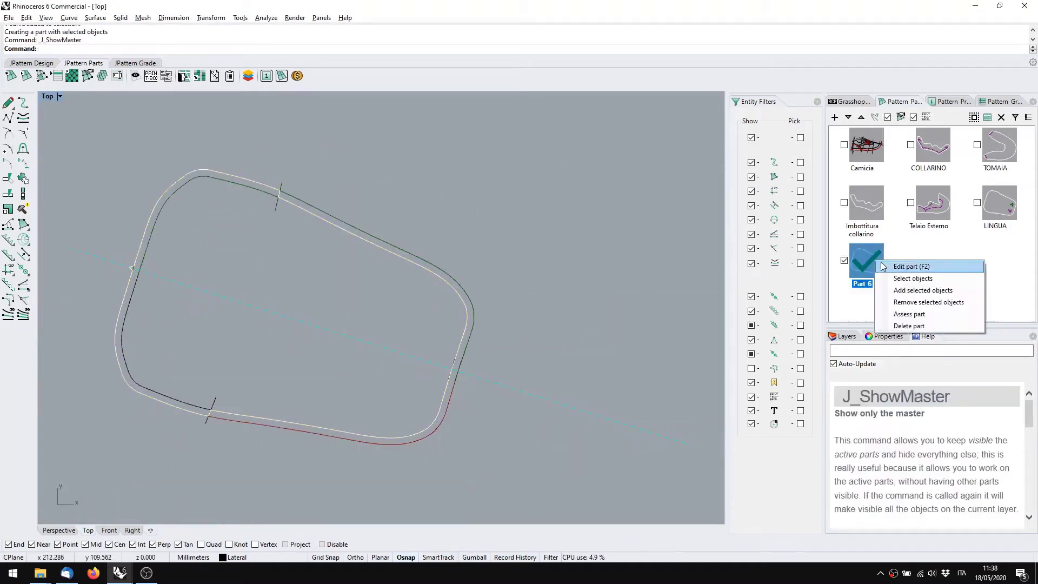
pyautogui.click(885, 268)
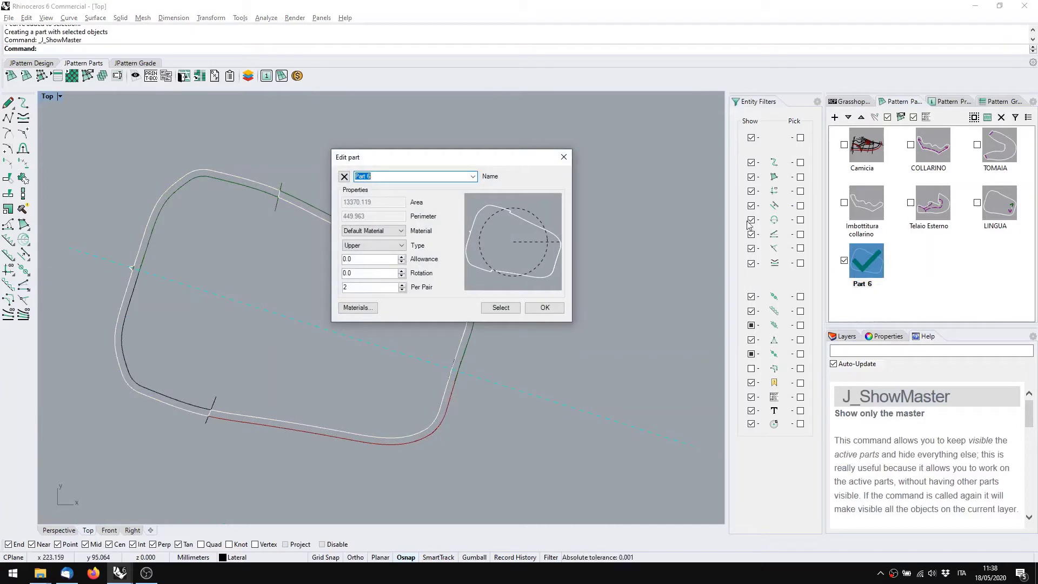
pyautogui.write('T. Padding')
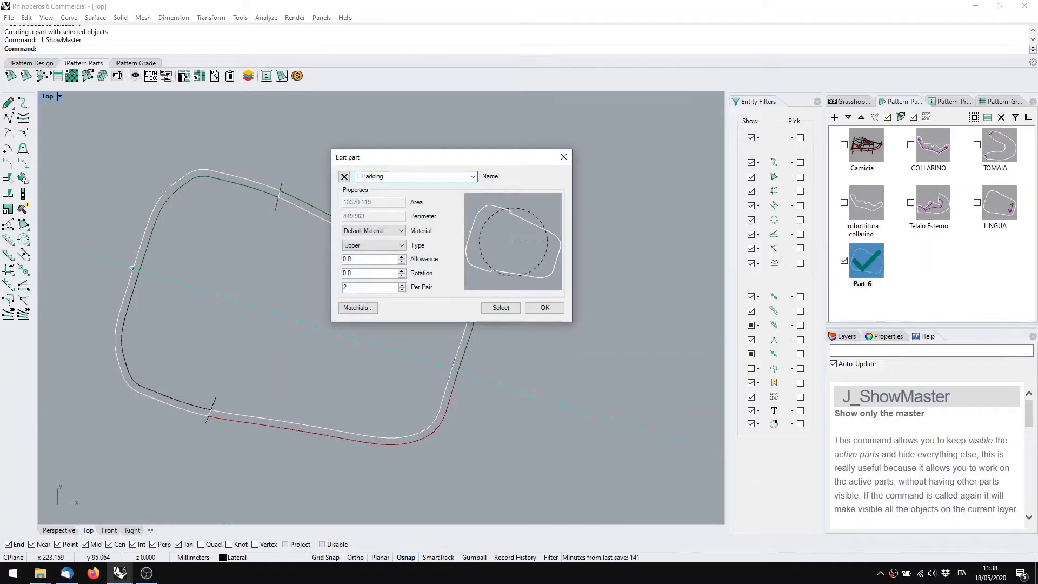
pyautogui.click(544, 308)
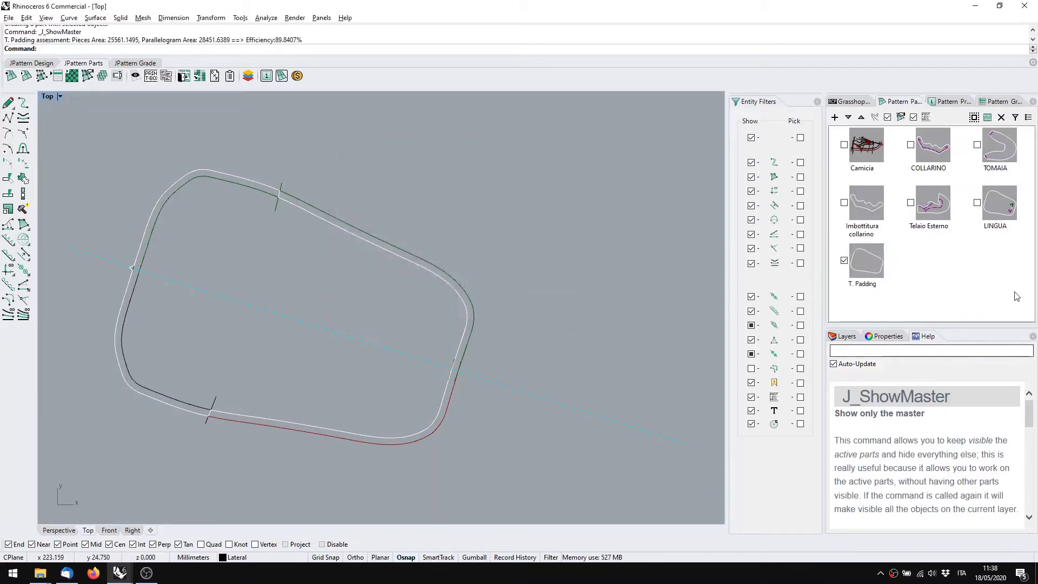
# Compare T. Padding overlaid with LINGUA, and on its own without the construction lines
pyautogui.click(977, 203)
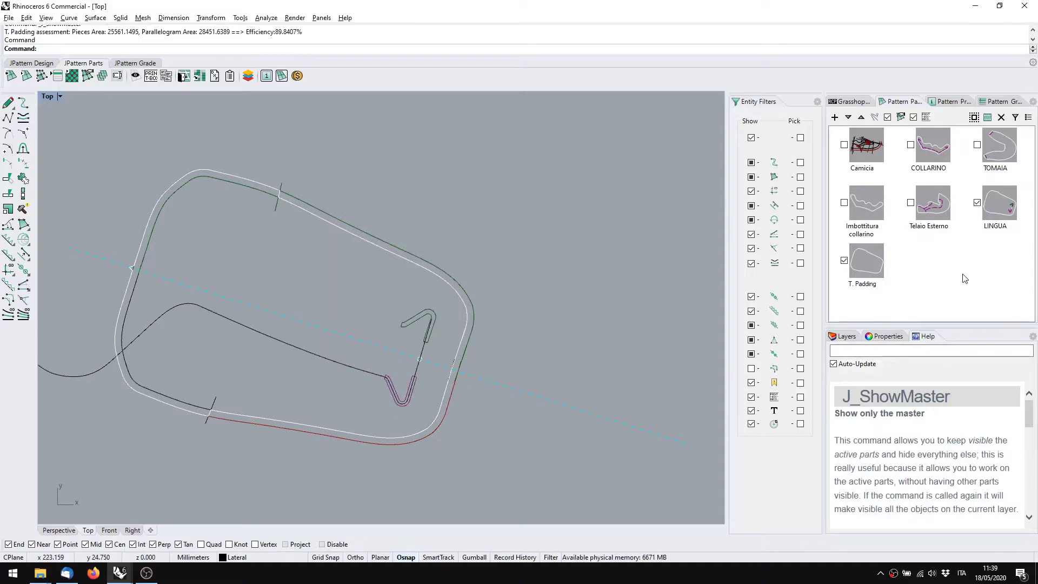
pyautogui.moveTo(379, 300); pyautogui.dragTo(517, 290, button='right')
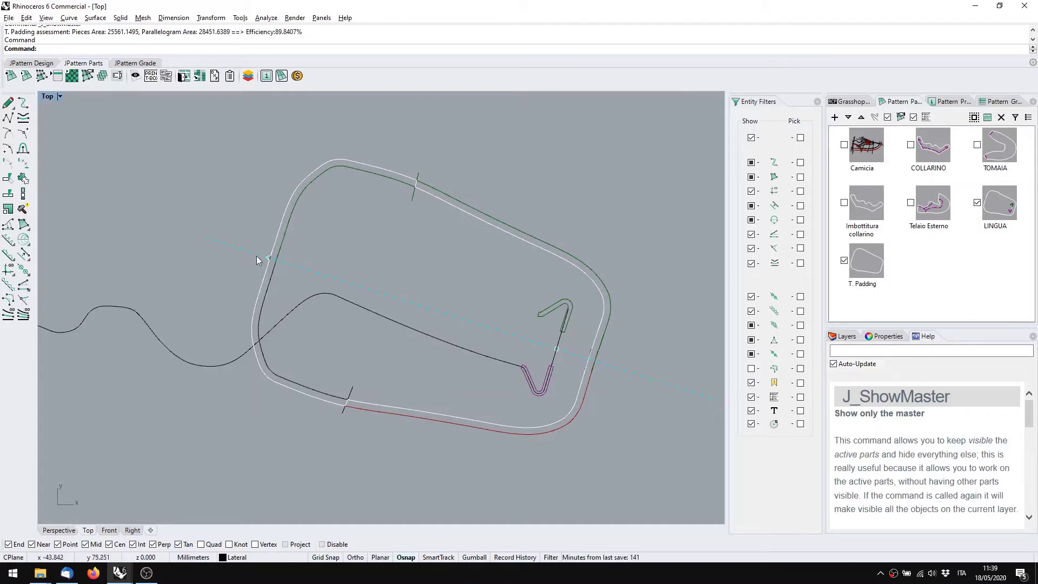
pyautogui.click(996, 210)
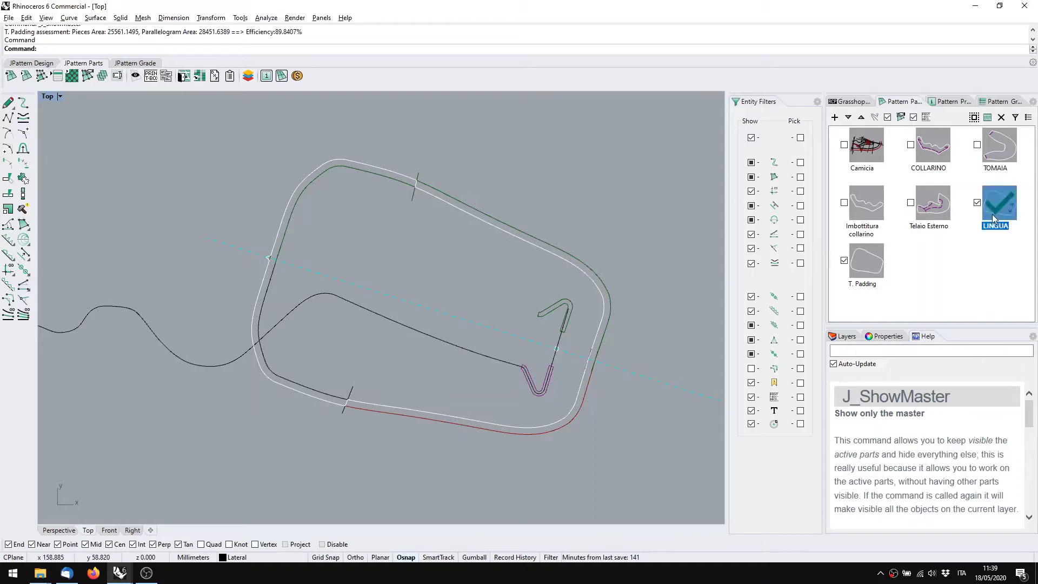
pyautogui.click(899, 118)
pyautogui.click(865, 264)
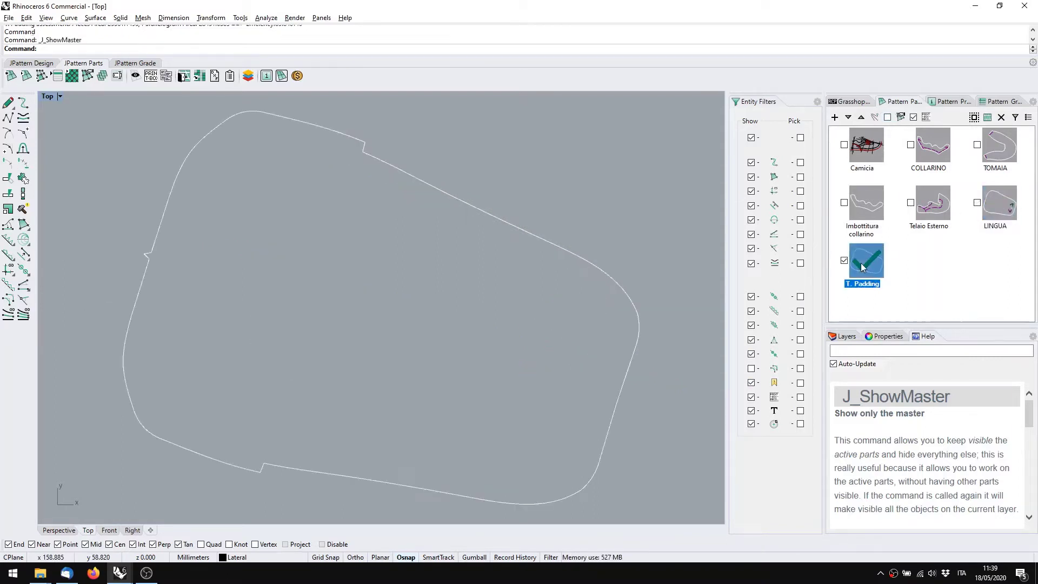
pyautogui.click(940, 268)
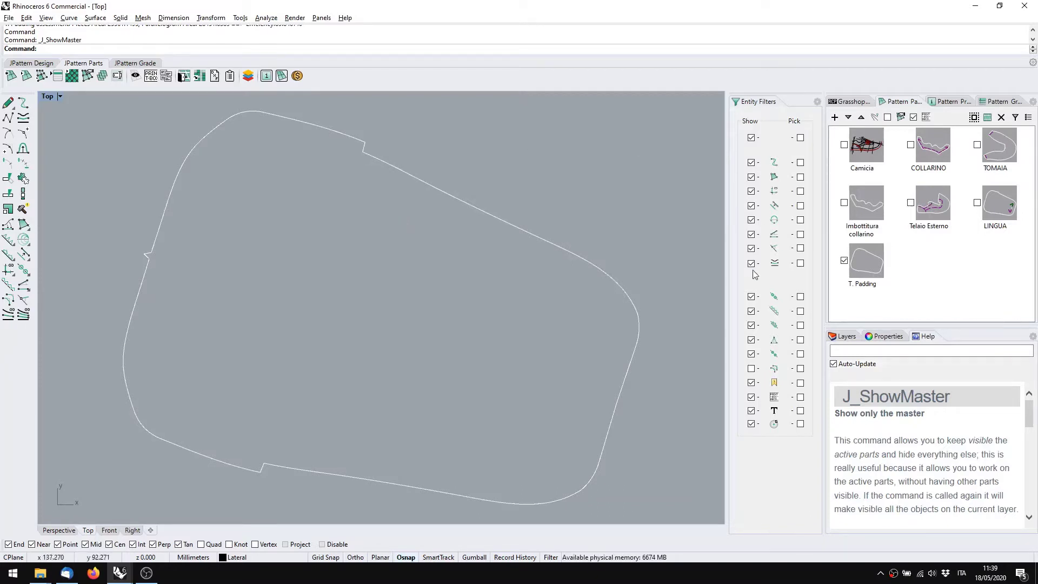
# Show LINGUA with its construction lines and reshape its inner base curve by moving one control point near the lower-left corner inward
pyautogui.doubleClick(995, 208)
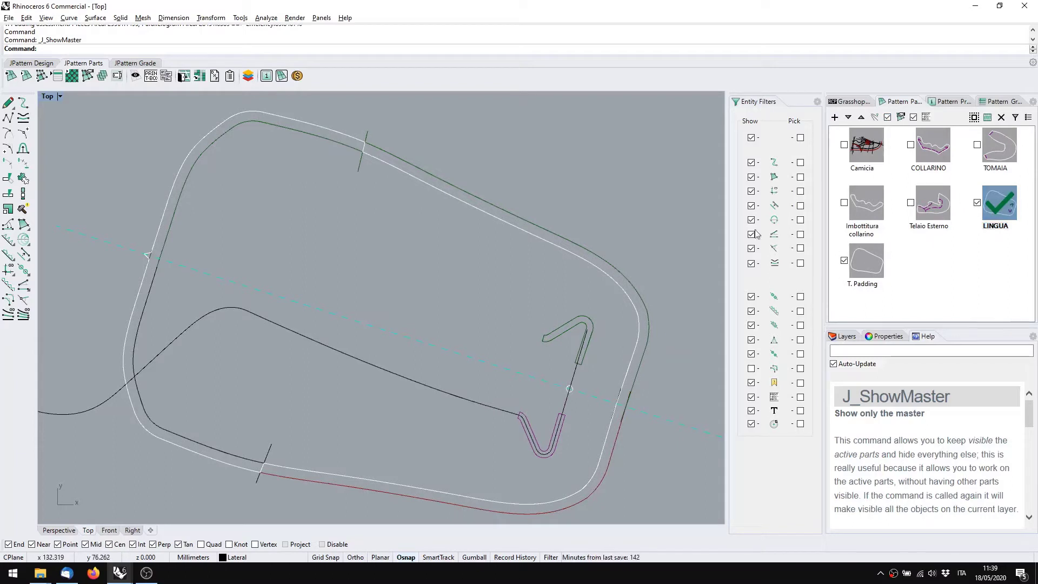
pyautogui.doubleClick(235, 458)
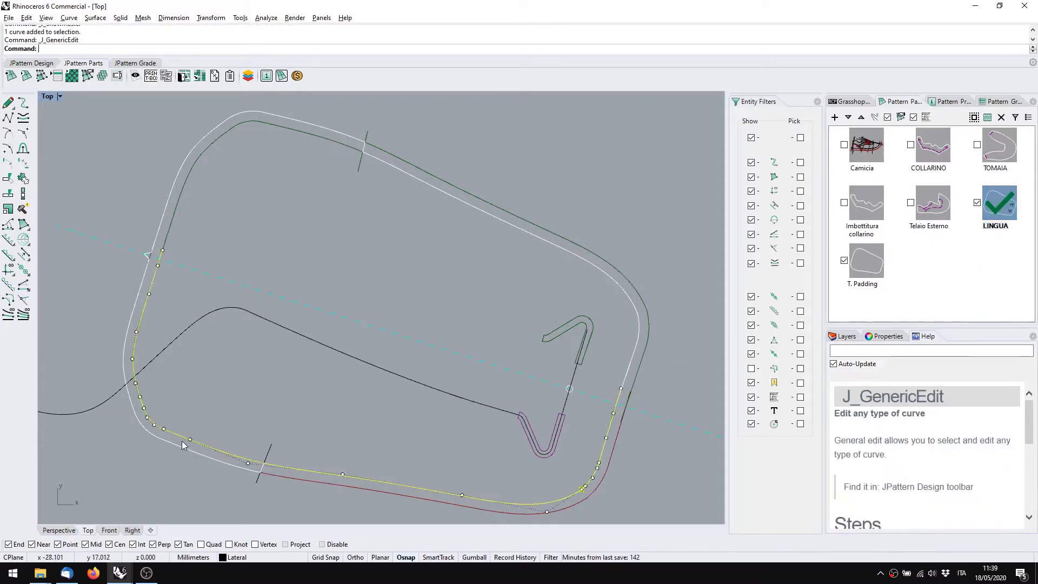
pyautogui.moveTo(190, 439); pyautogui.dragTo(235, 396)
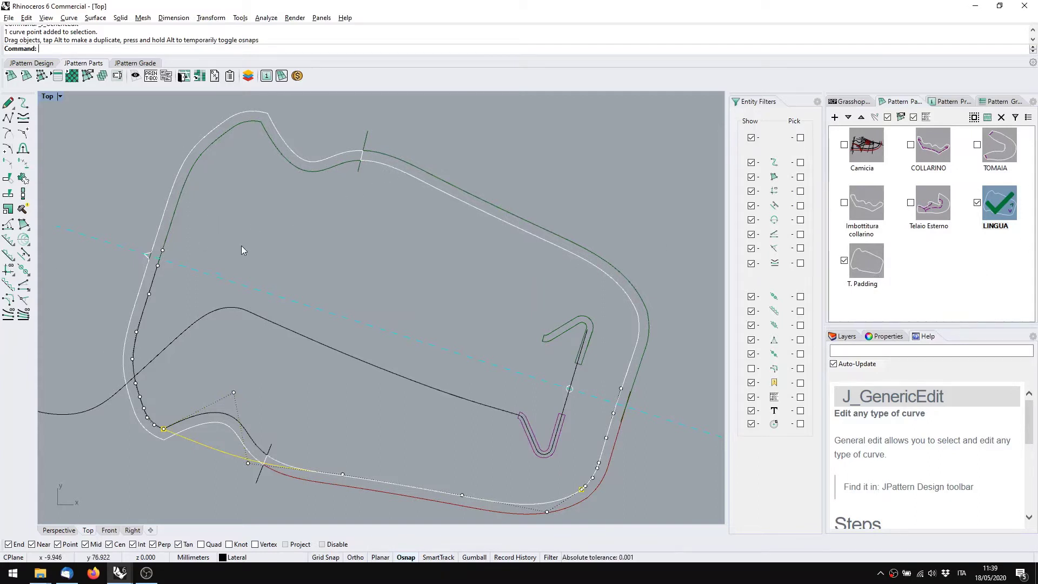
pyautogui.press('Escape')
# Inspect T. Padding alone and together with LINGUA to check how the curve edit affects both parts
pyautogui.click(865, 260)
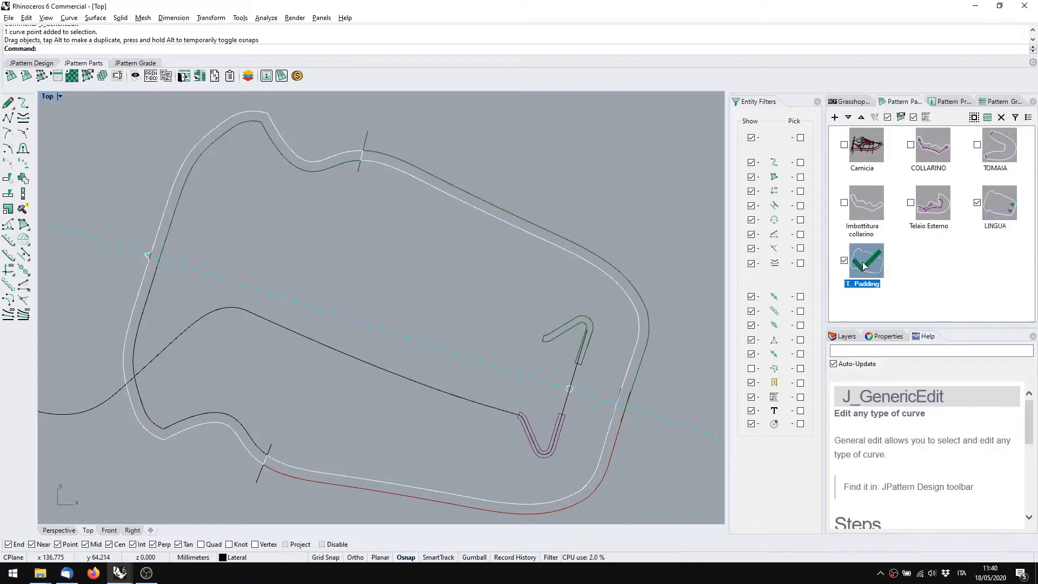
pyautogui.moveTo(319, 284); pyautogui.dragTo(417, 296, button='right')
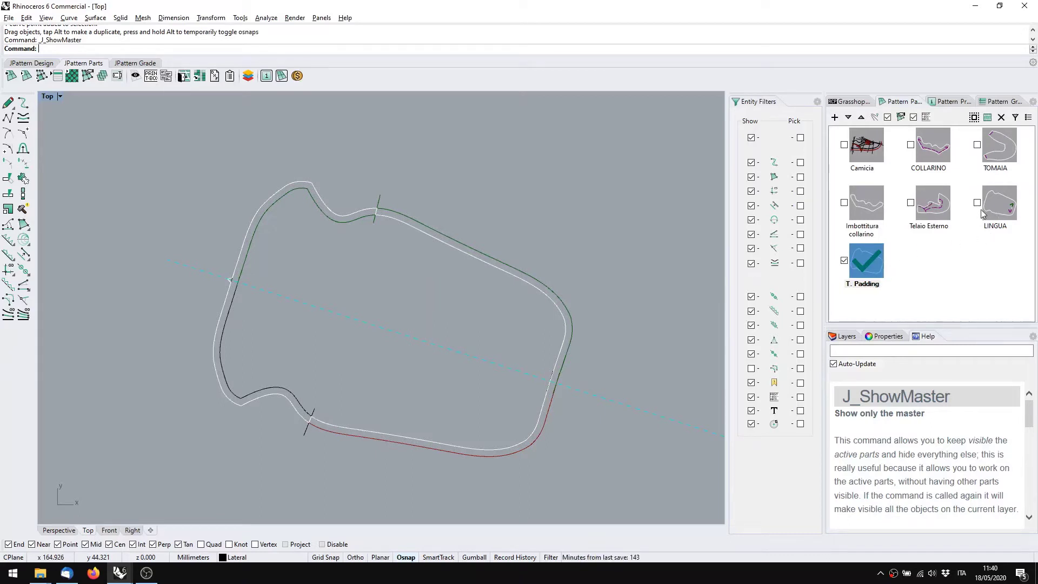
pyautogui.click(875, 262)
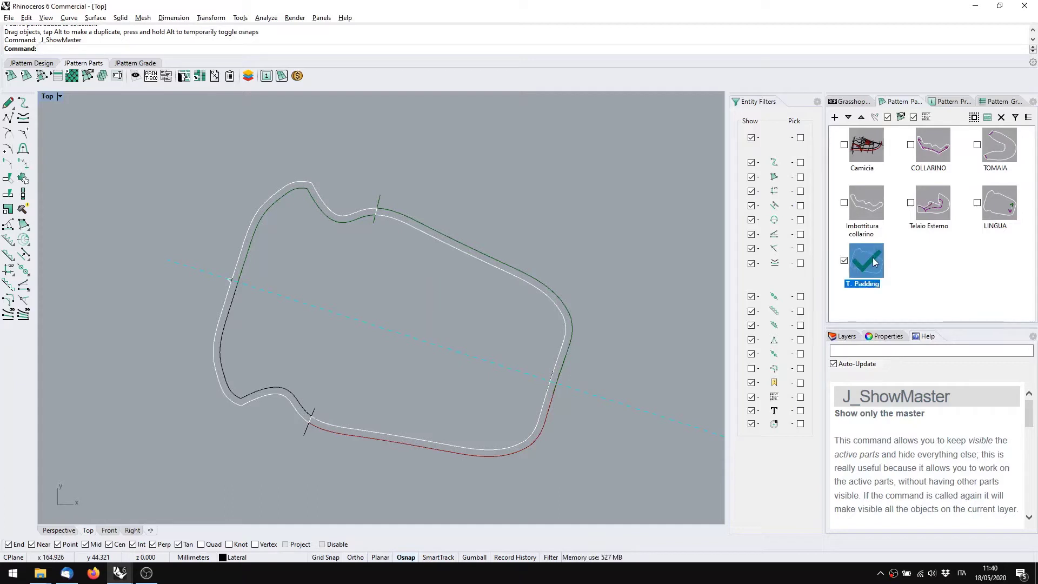
pyautogui.click(994, 207)
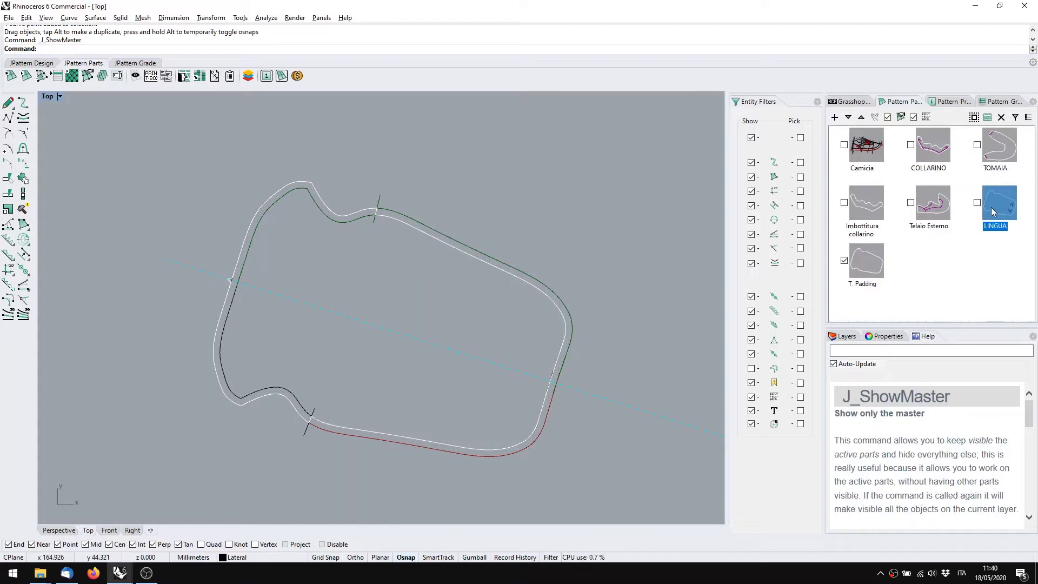
pyautogui.click(991, 206)
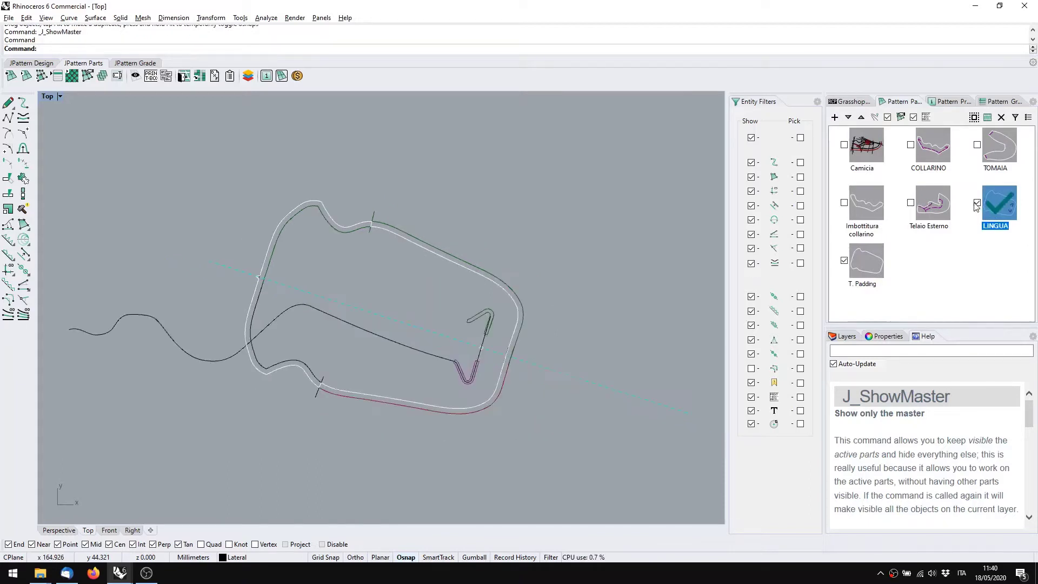
# Undo the visibility changes and the control point move on the LINGUA base curve
pyautogui.hotkey('ctrl', 'z')
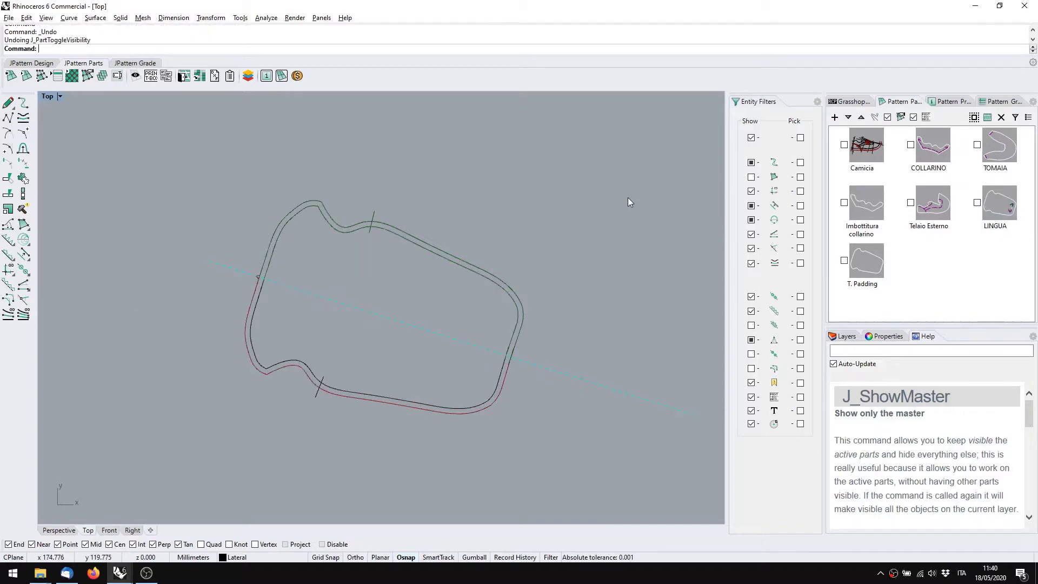
pyautogui.hotkey('ctrl', 'z')
pyautogui.hotkey('ctrl', 'z')
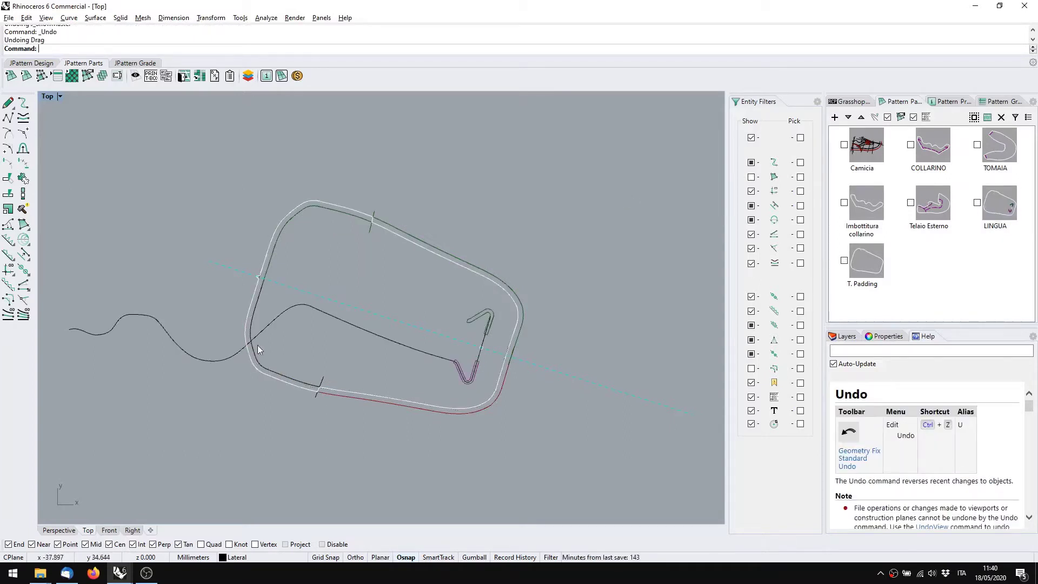
# Copy the inner base curve of LINGUA and paste the duplicate in place
pyautogui.scroll(5, 416, 306)
pyautogui.click(290, 310)
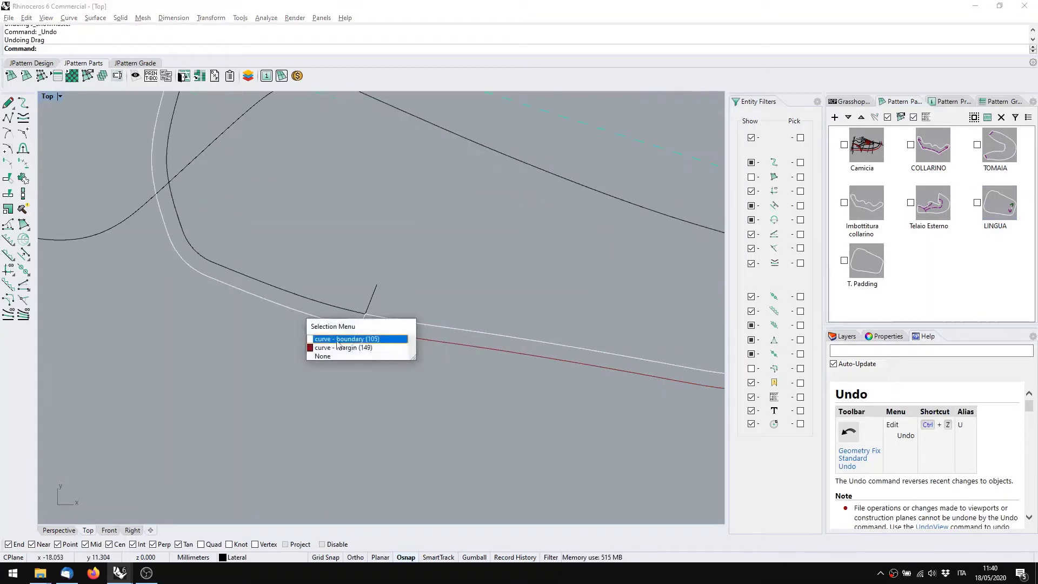
pyautogui.click(340, 339)
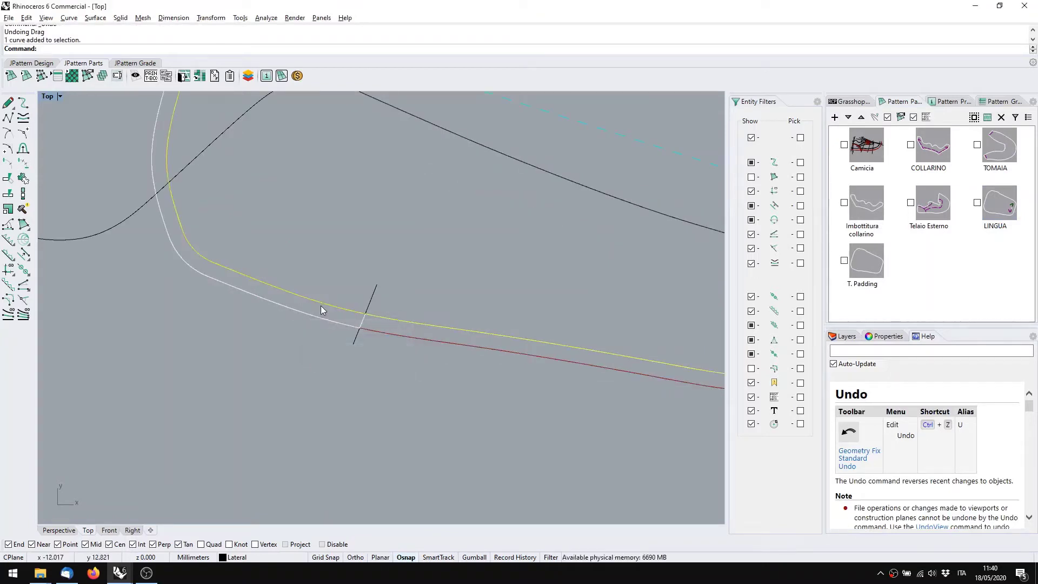
pyautogui.scroll(-3, 332, 321)
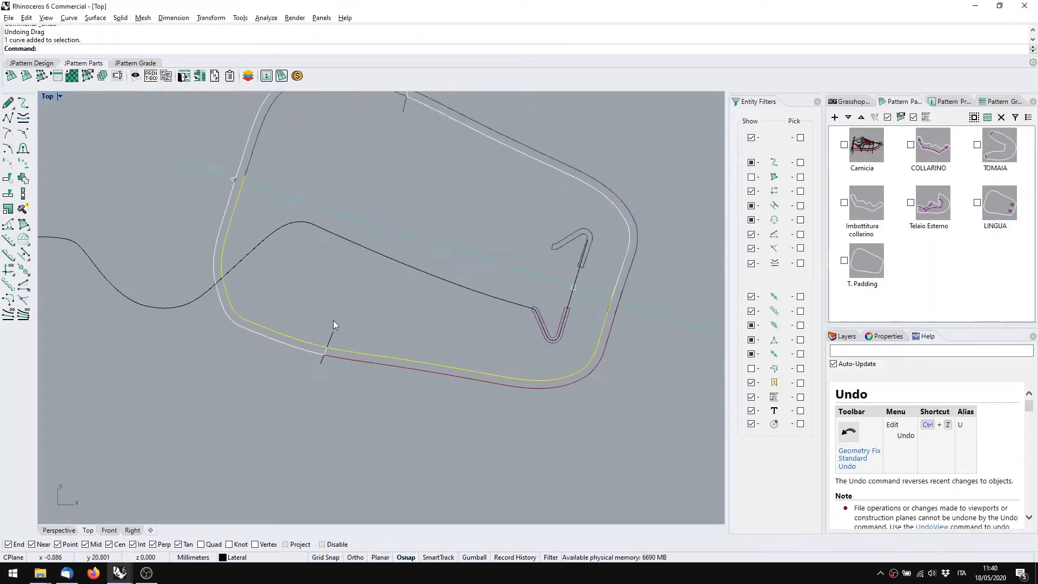
pyautogui.hotkey('ctrl', 'c')
pyautogui.hotkey('ctrl', 'v')
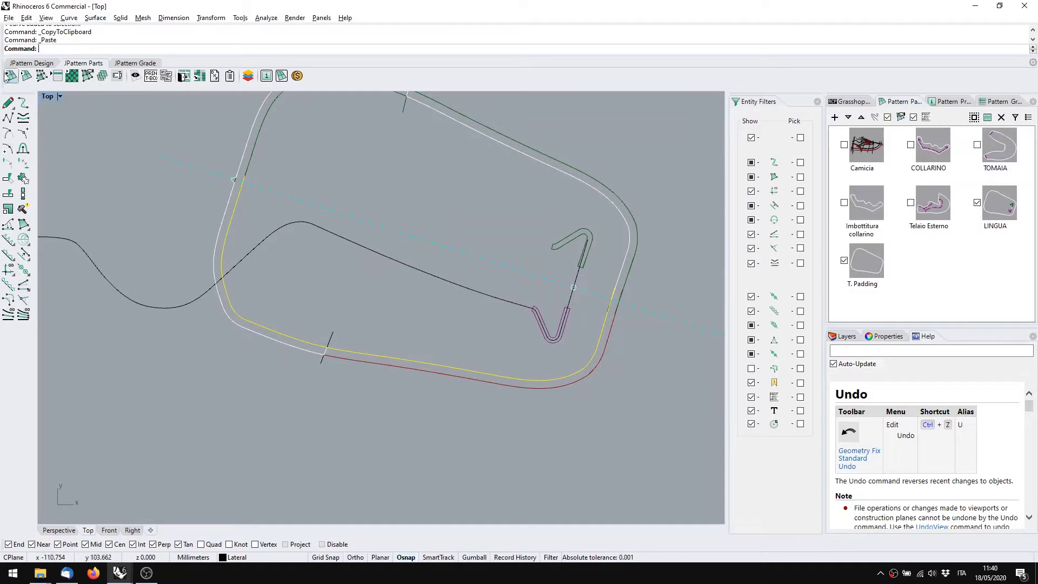
# Duplicate the outer margin curve of LINGUA with its dependencies and check the overlapping margin and base curves
pyautogui.click(40, 64)
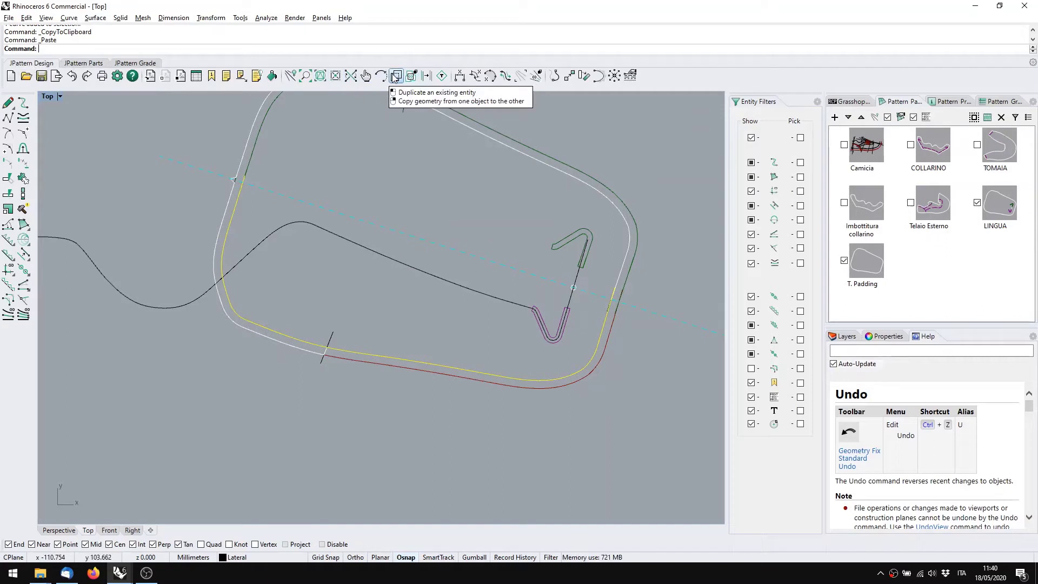
pyautogui.click(353, 361)
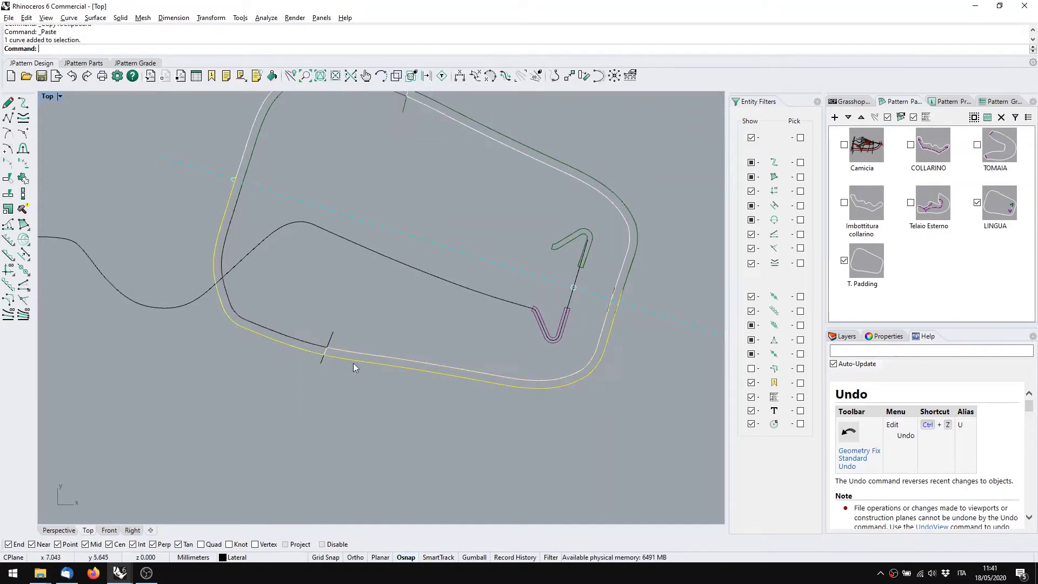
pyautogui.click(395, 77)
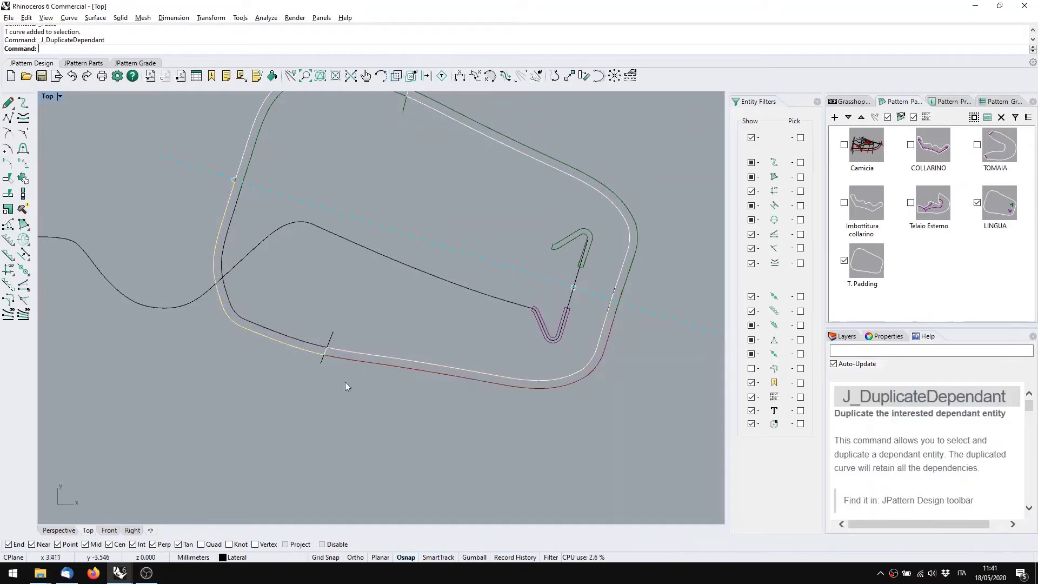
pyautogui.click(352, 360)
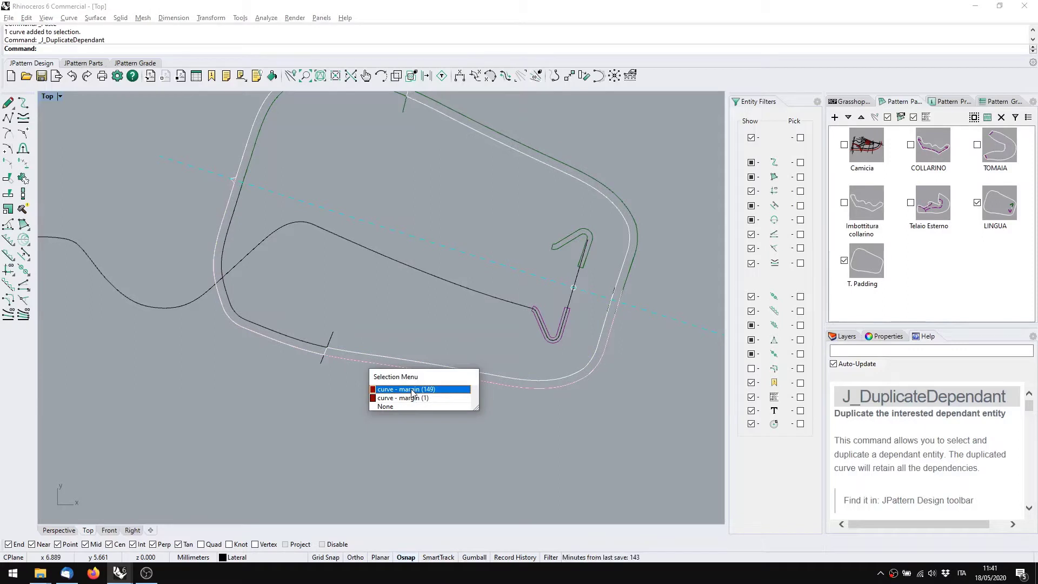
pyautogui.click(411, 389)
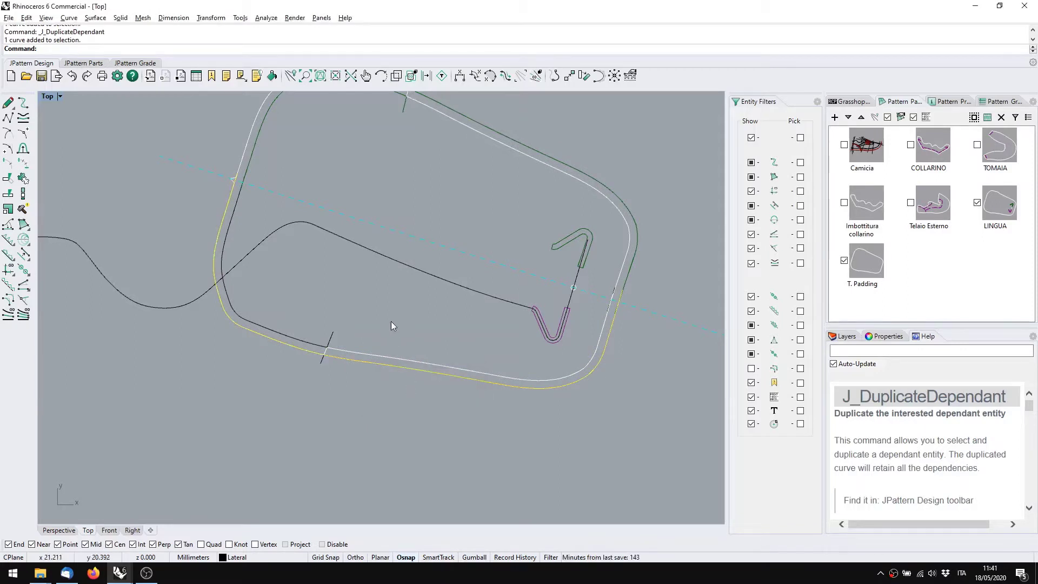
pyautogui.click(294, 344)
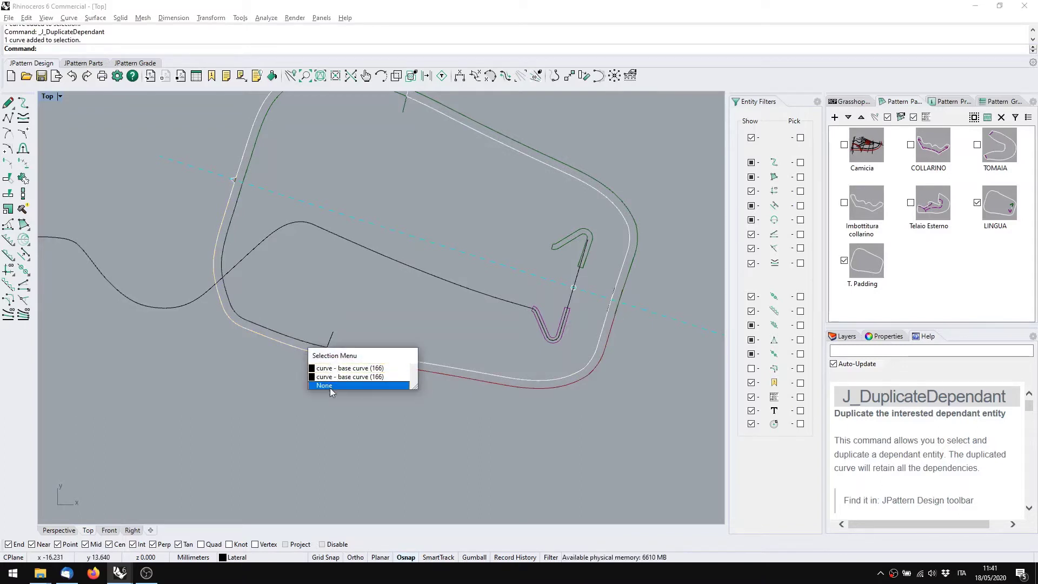
pyautogui.click(338, 372)
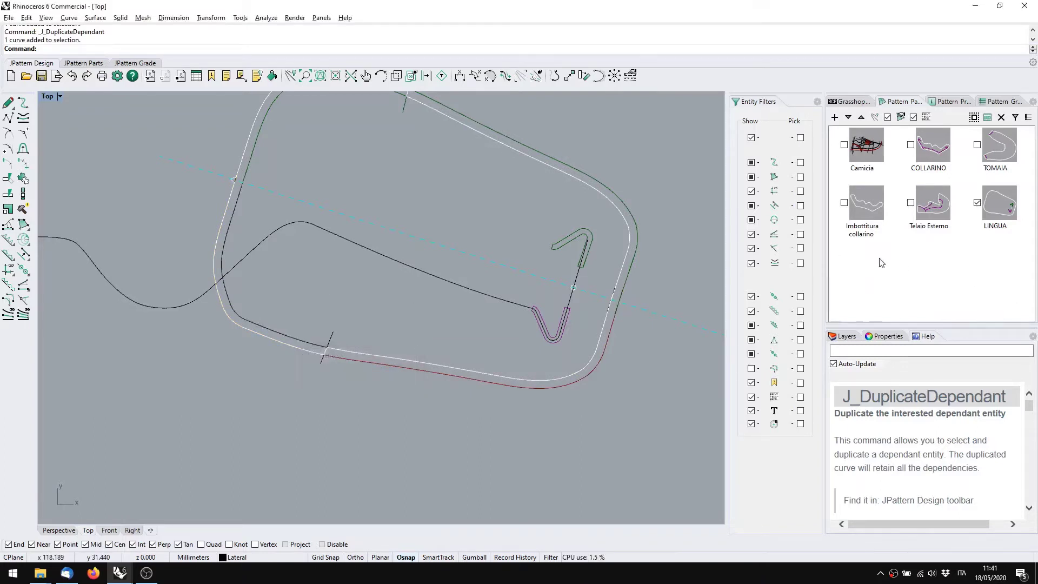
# Isolate T. Padding with its construction lines and bring back all hidden objects
pyautogui.click(879, 258)
pyautogui.moveTo(216, 420); pyautogui.dragTo(432, 288, button='right')
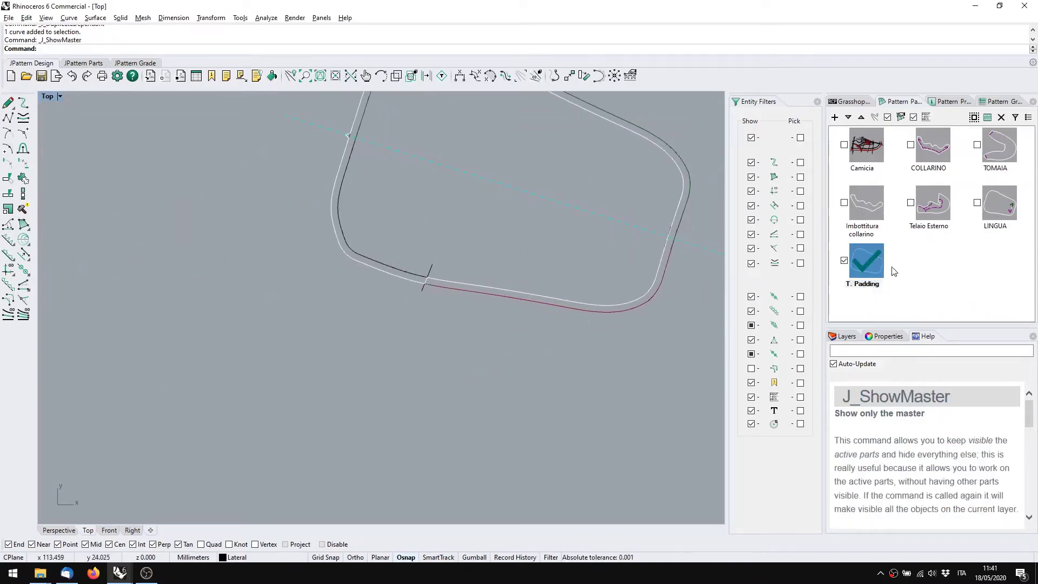
pyautogui.middleClick(276, 350)
pyautogui.click(255, 321)
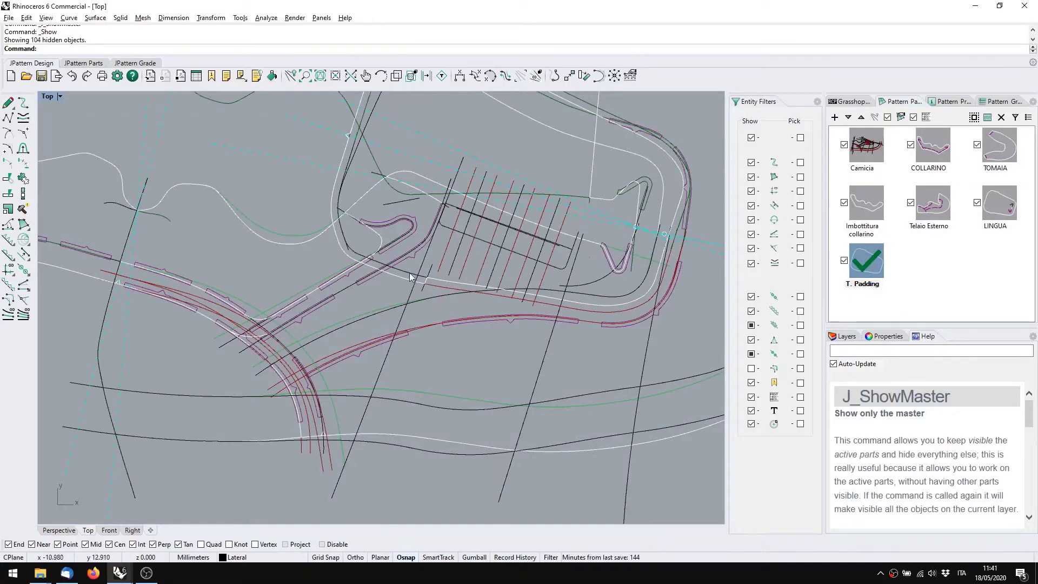
# Select the curves crossing beside the lower notch and isolate T. Padding again as the active part
pyautogui.scroll(5, 424, 284)
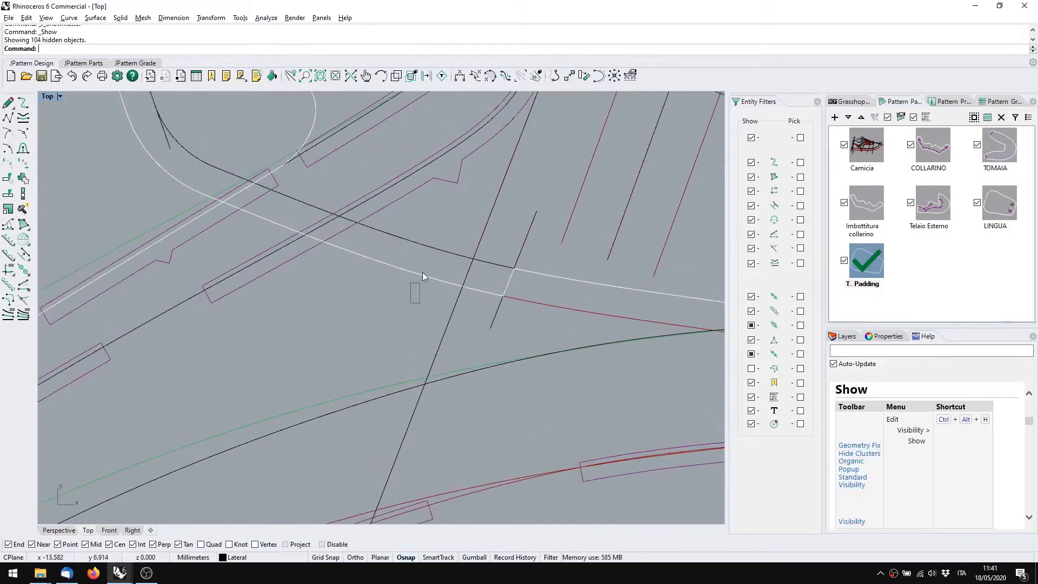
pyautogui.moveTo(397, 232); pyautogui.dragTo(395, 228)
pyautogui.doubleClick(869, 257)
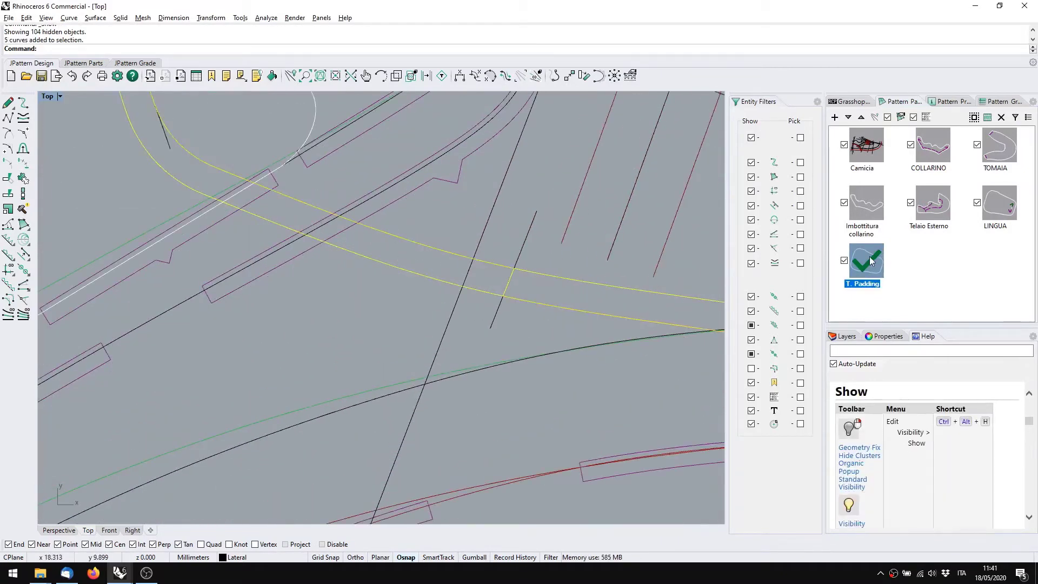
pyautogui.click(225, 366)
pyautogui.moveTo(226, 366); pyautogui.dragTo(404, 260, button='right')
pyautogui.scroll(4, 372, 293)
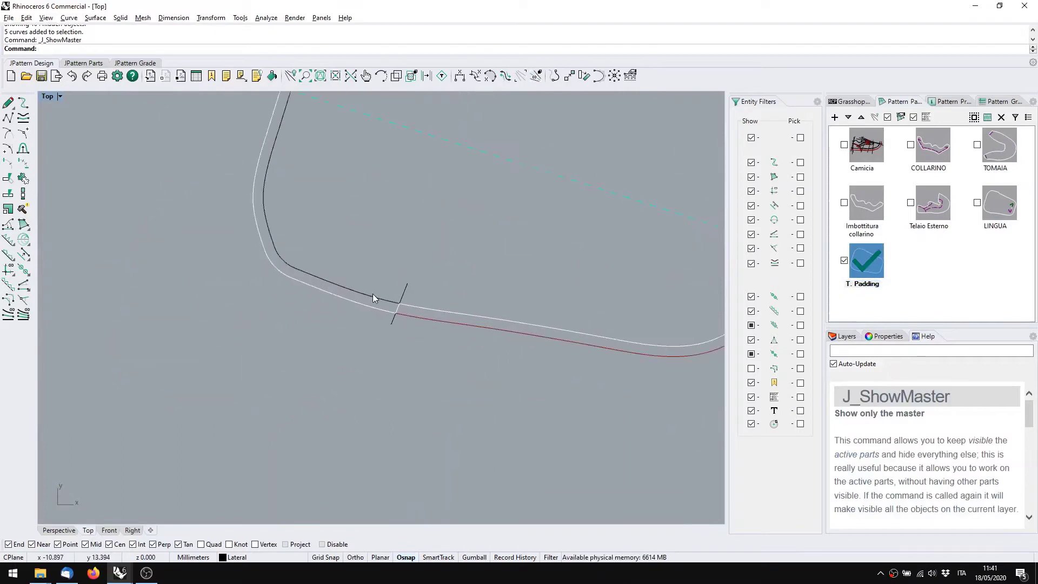
pyautogui.moveTo(372, 294); pyautogui.dragTo(331, 328, button='right')
pyautogui.moveTo(326, 324); pyautogui.dragTo(318, 368, button='right')
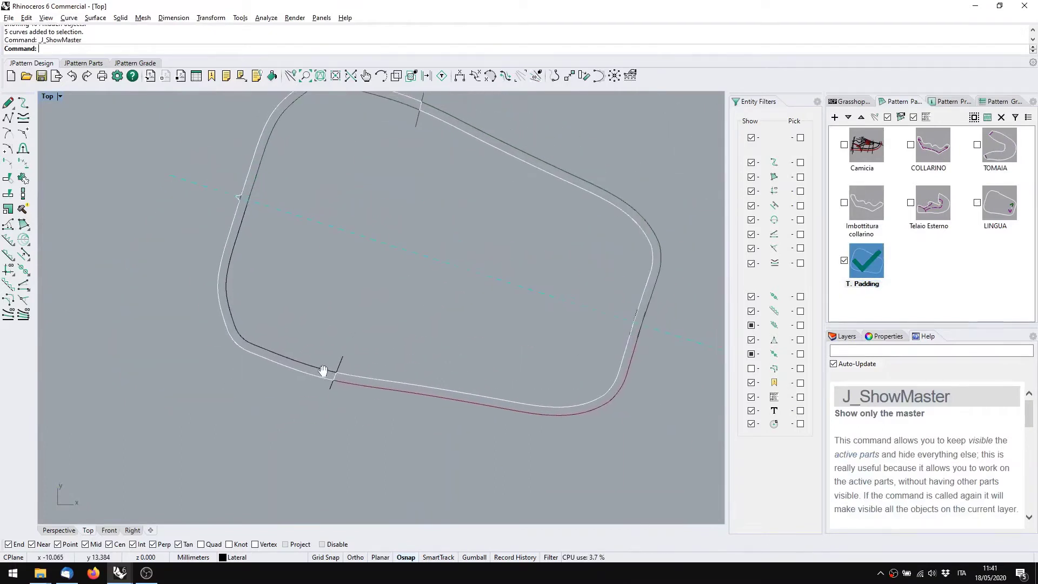
# Duplicate the boundary curve of T. Padding as a dependent entity, choosing boundary (105) among the overlapping curves
pyautogui.click(319, 369)
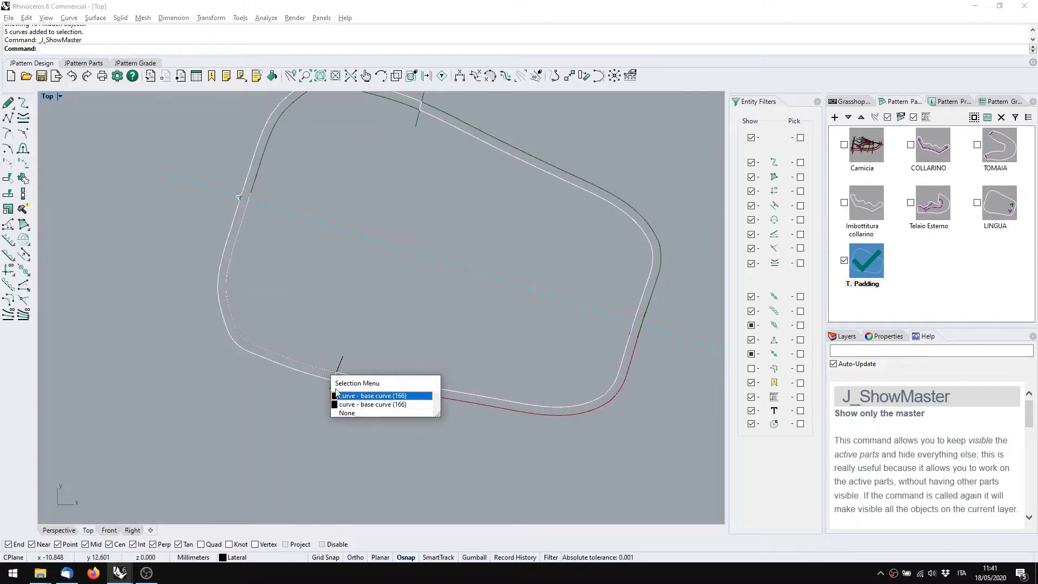
pyautogui.click(459, 440)
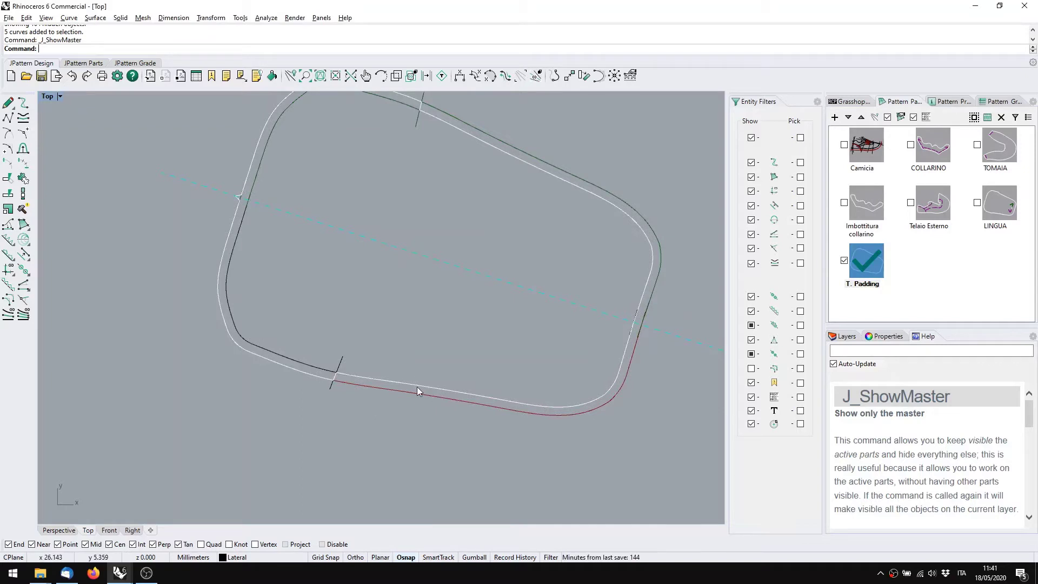
pyautogui.click(278, 367)
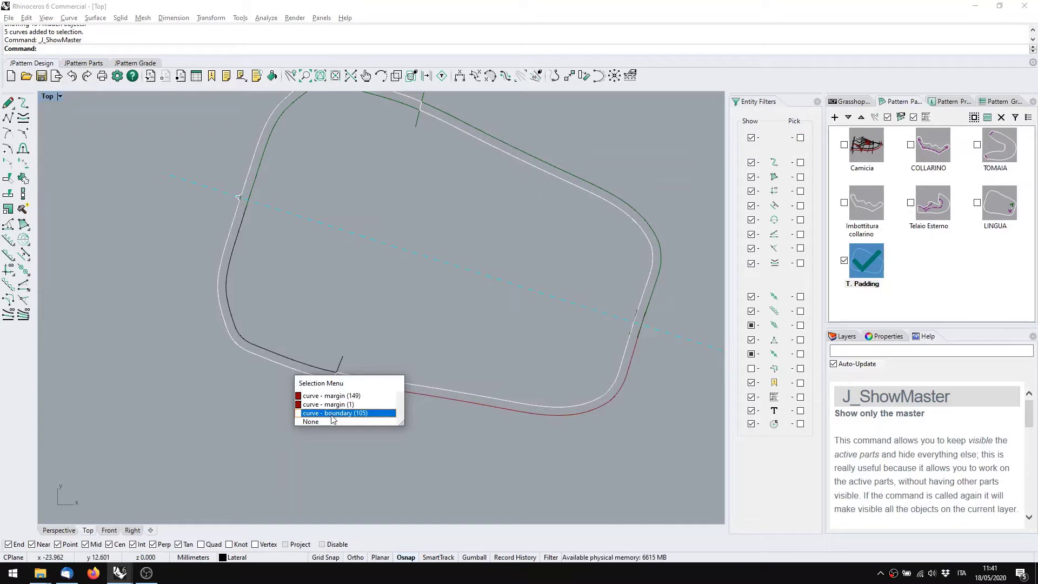
pyautogui.click(313, 445)
pyautogui.click(307, 373)
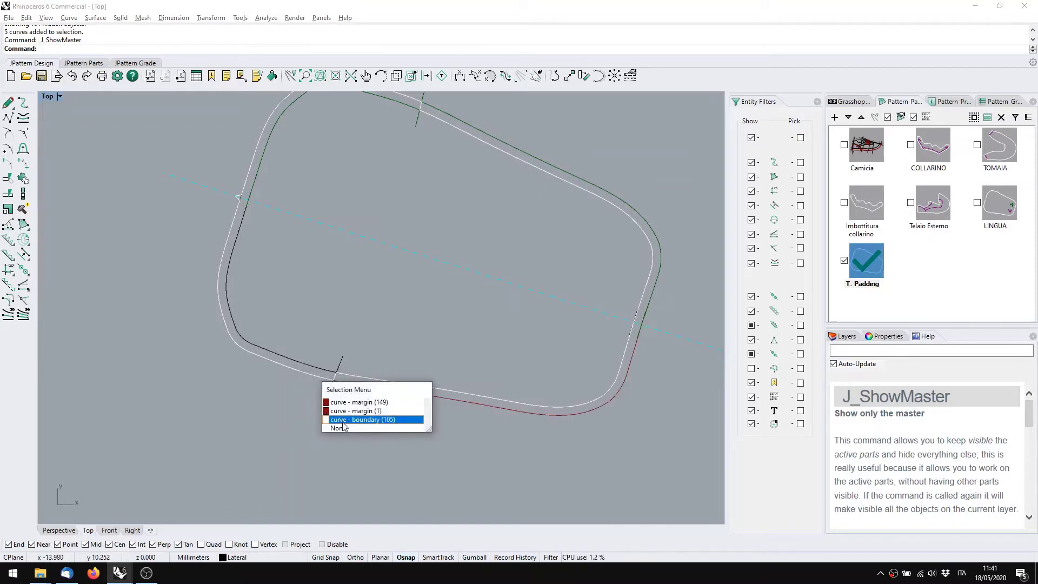
pyautogui.click(342, 422)
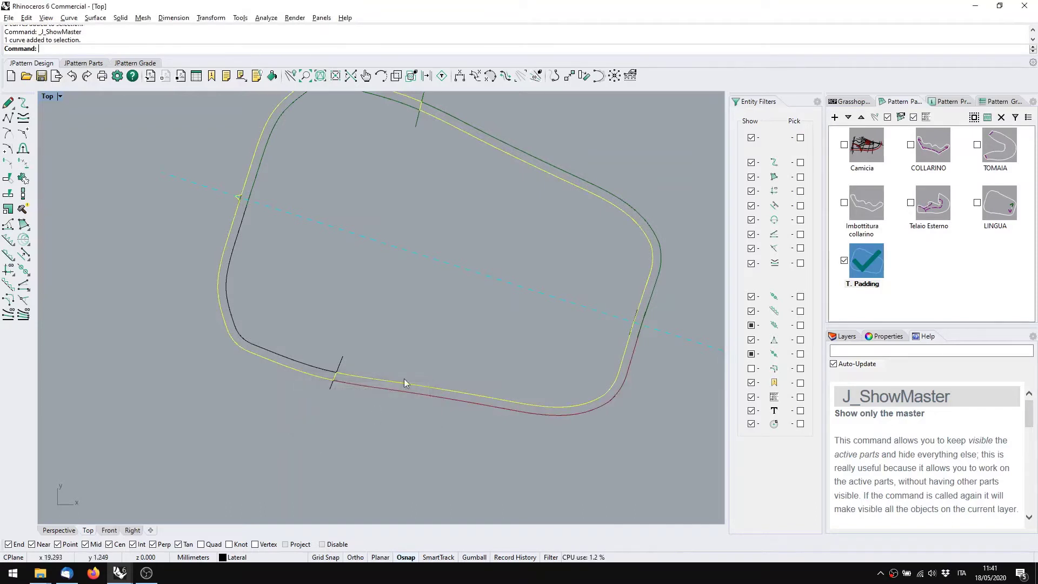
pyautogui.click(397, 77)
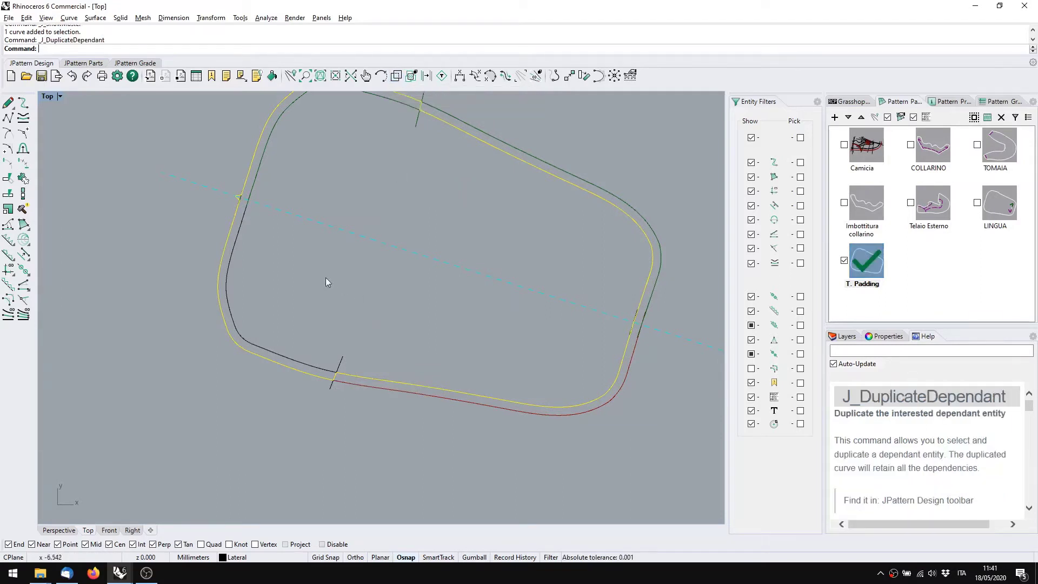
# Check the overlapping margin and base curves of T. Padding by selecting one of each along the lower edge
pyautogui.click(289, 361)
pyautogui.click(439, 400)
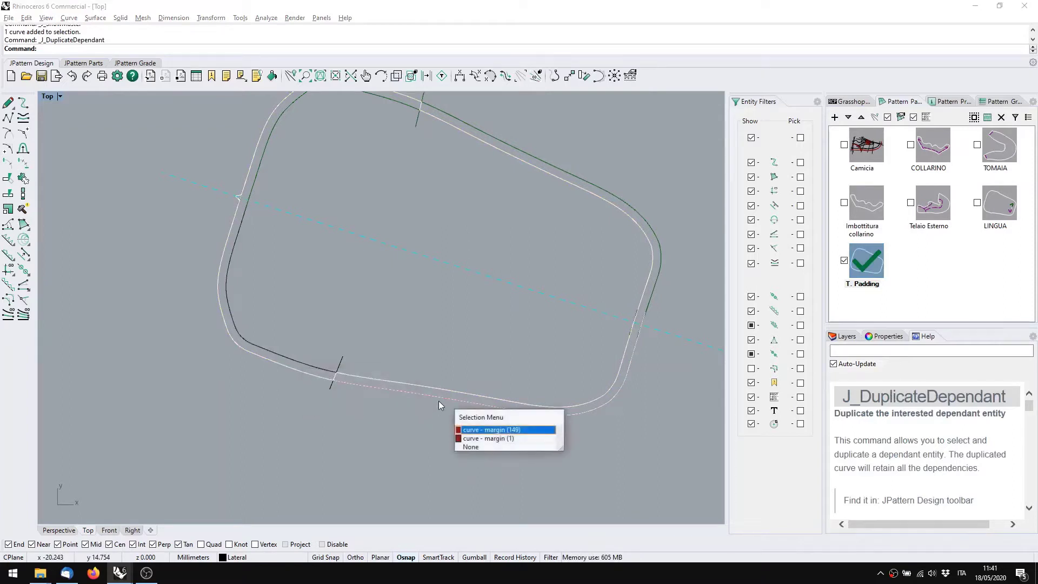
pyautogui.click(483, 430)
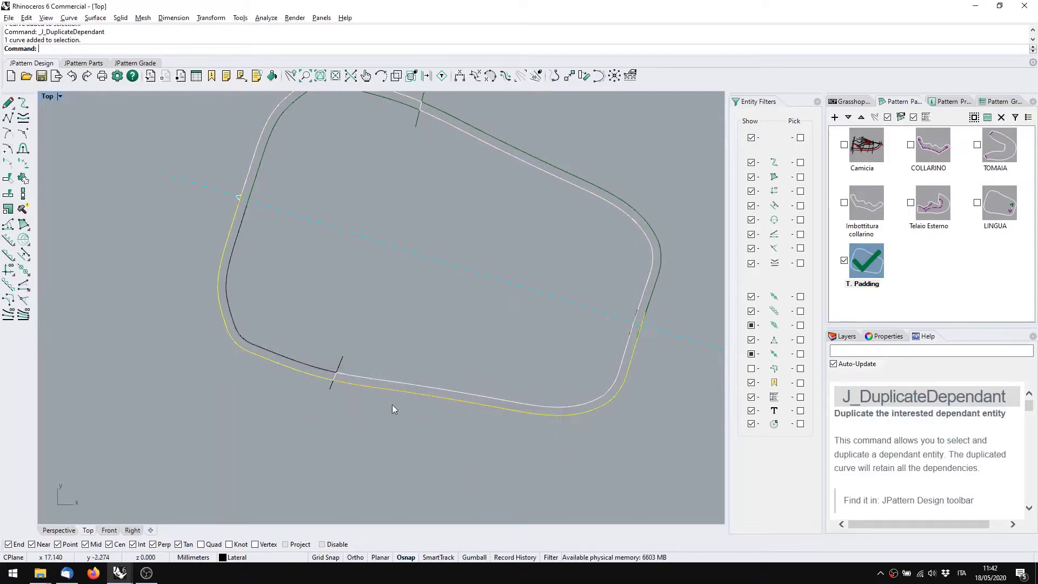
pyautogui.click(303, 367)
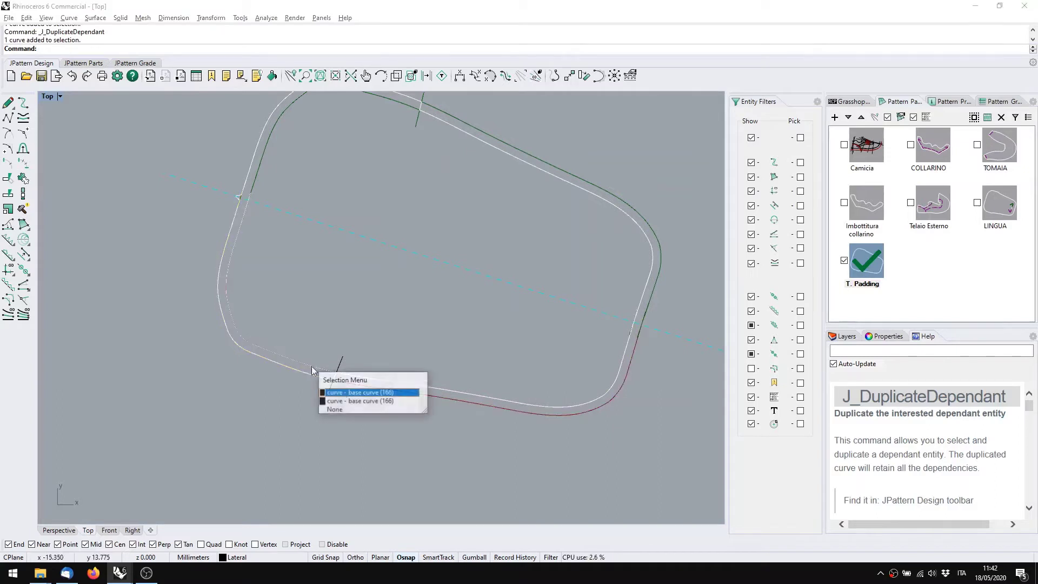
pyautogui.click(343, 397)
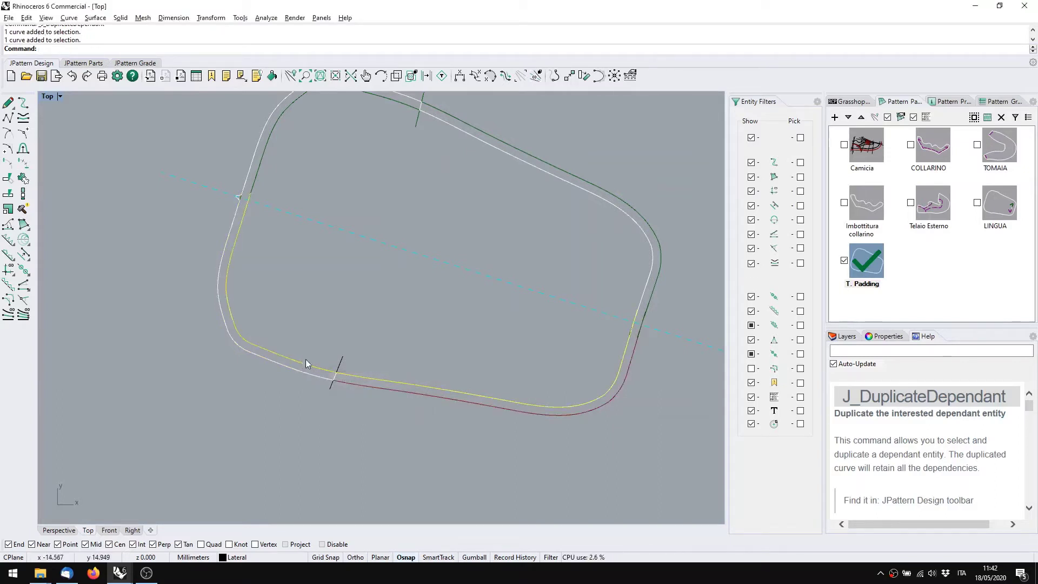
# Show the control points of the T. Padding base curve and move one inward near the lower-left corner
pyautogui.click(304, 363)
pyautogui.click(345, 399)
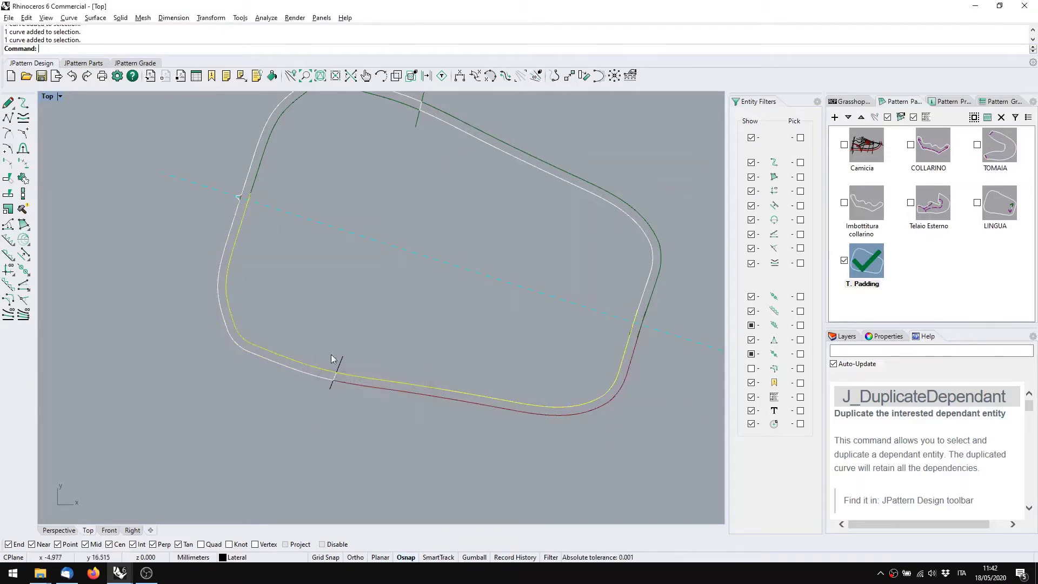
pyautogui.press('F10')
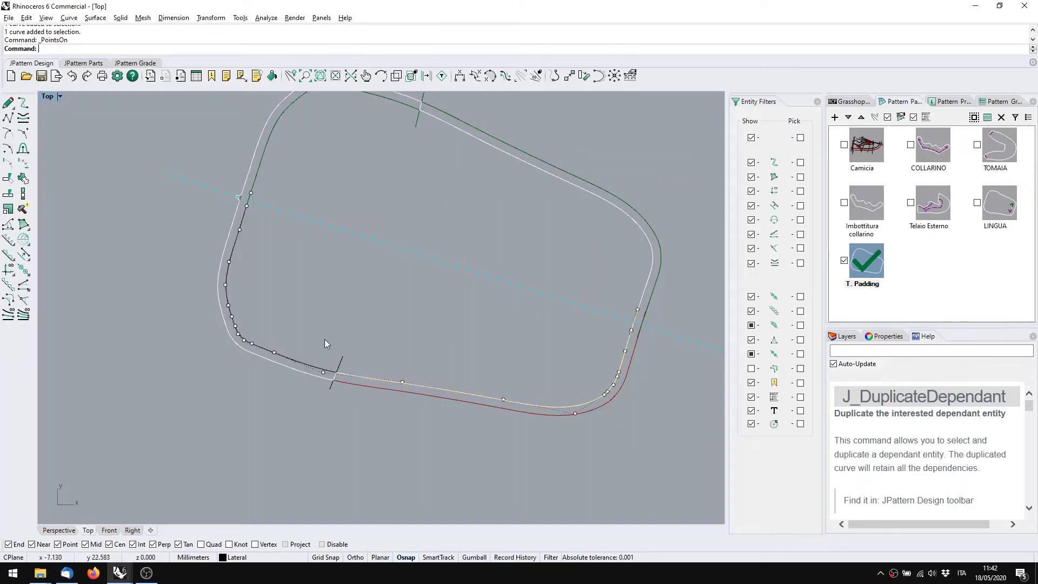
pyautogui.click(282, 349)
pyautogui.moveTo(282, 350); pyautogui.dragTo(303, 334)
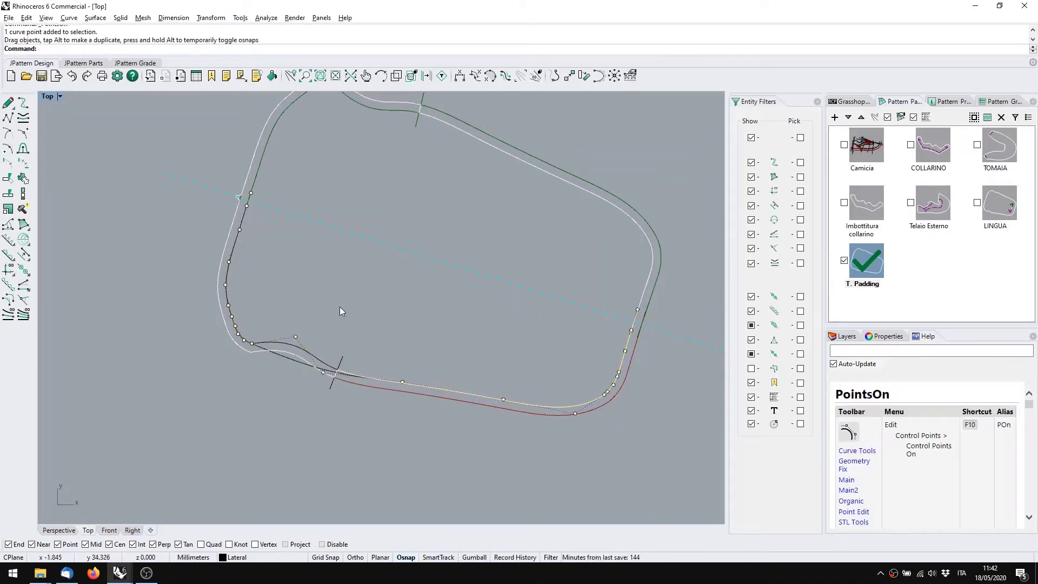
pyautogui.press('Escape')
pyautogui.press('Escape')
pyautogui.moveTo(348, 306); pyautogui.dragTo(383, 308, button='right')
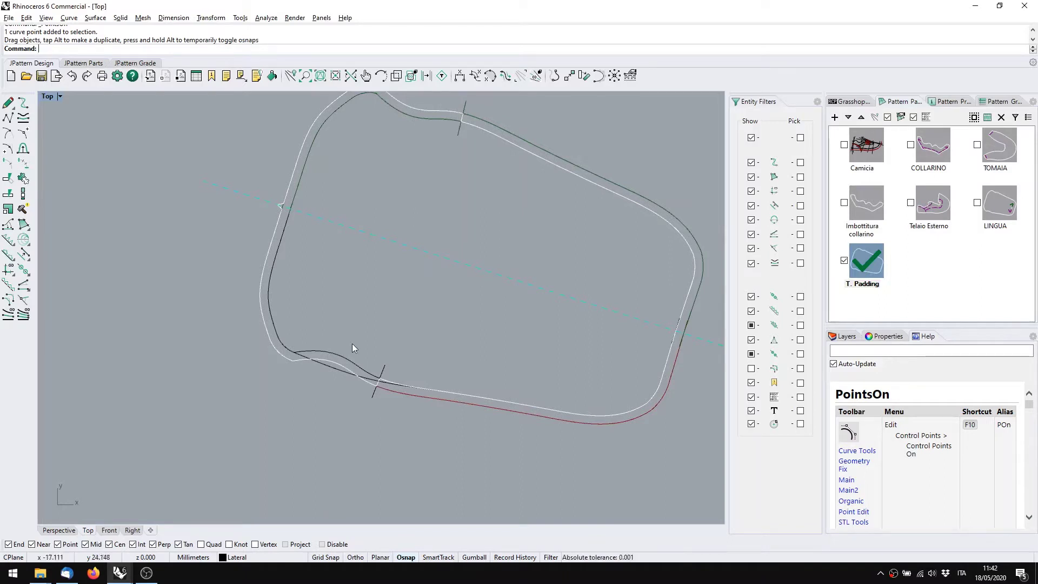
# Undo the control point move on the T. Padding base curve and turn off its control points
pyautogui.hotkey('ctrl', 'z')
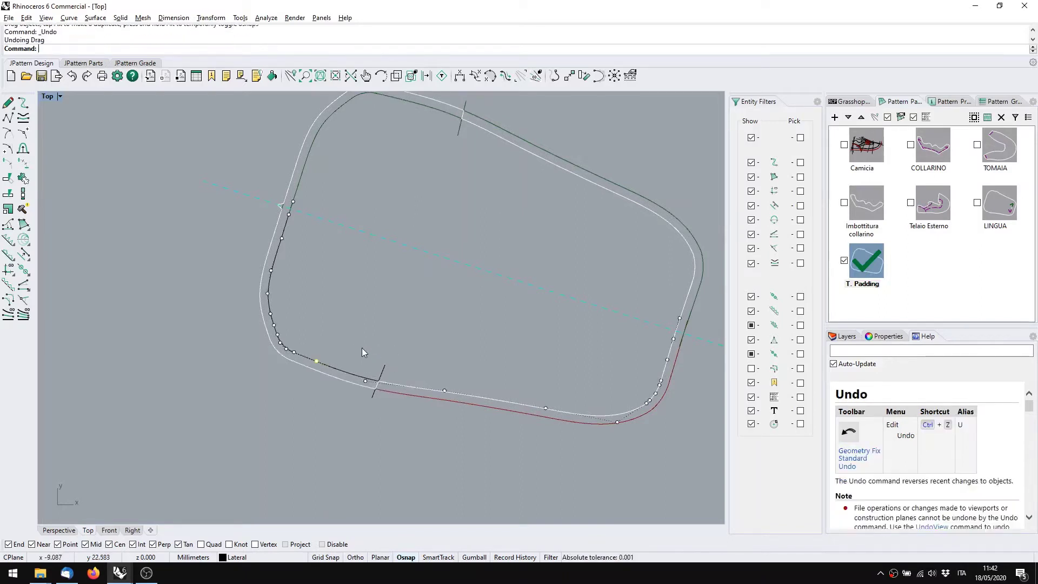
pyautogui.press('Escape')
pyautogui.press('Escape')
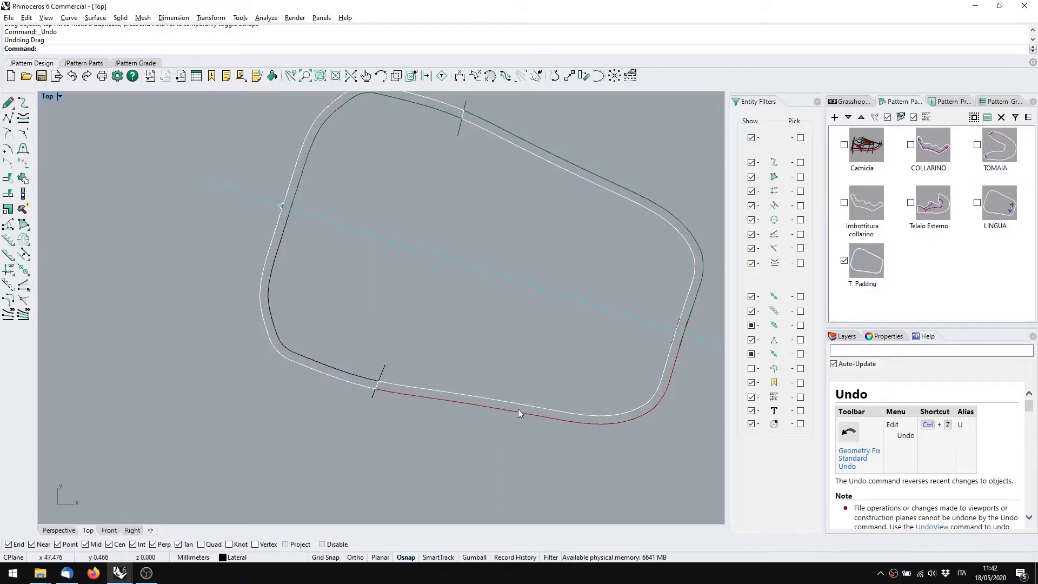
# Undo the dependent duplications, the part isolation, the pasted base curve and the display of the generating lines
pyautogui.moveTo(461, 357); pyautogui.dragTo(419, 362, button='right')
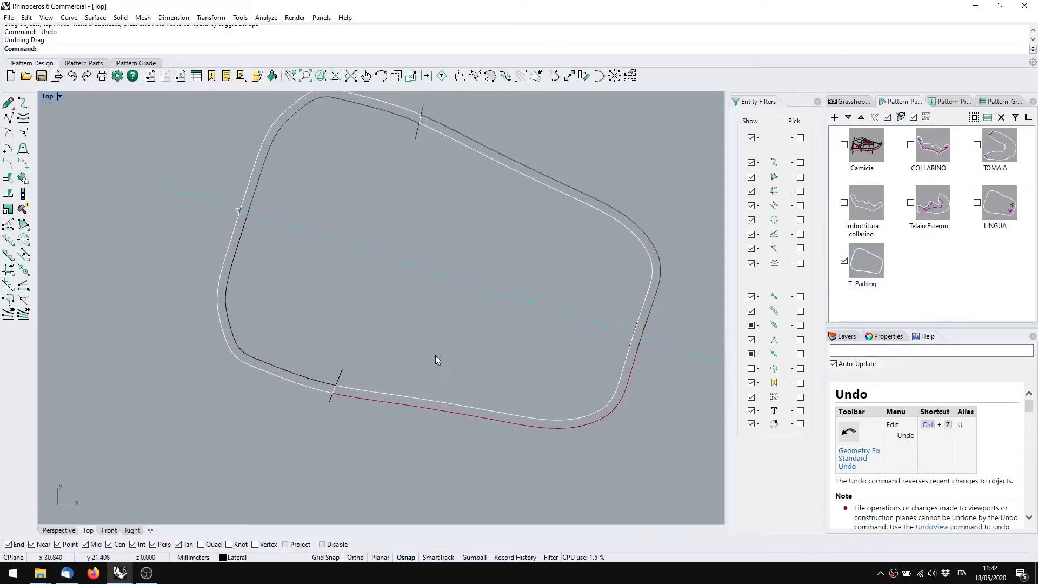
pyautogui.hotkey('ctrl', 'z')
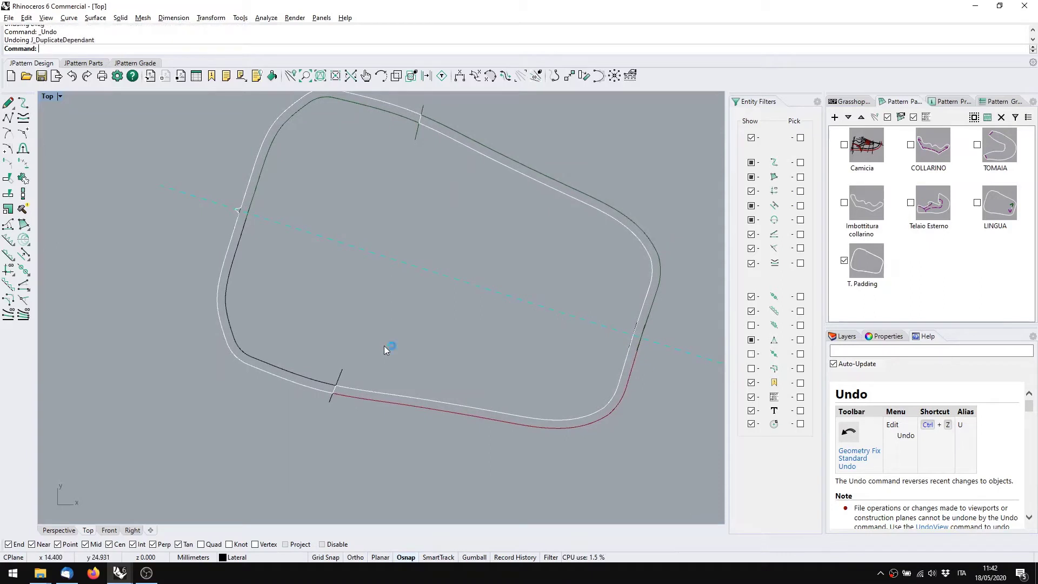
pyautogui.hotkey('ctrl', 'z')
pyautogui.click(452, 185)
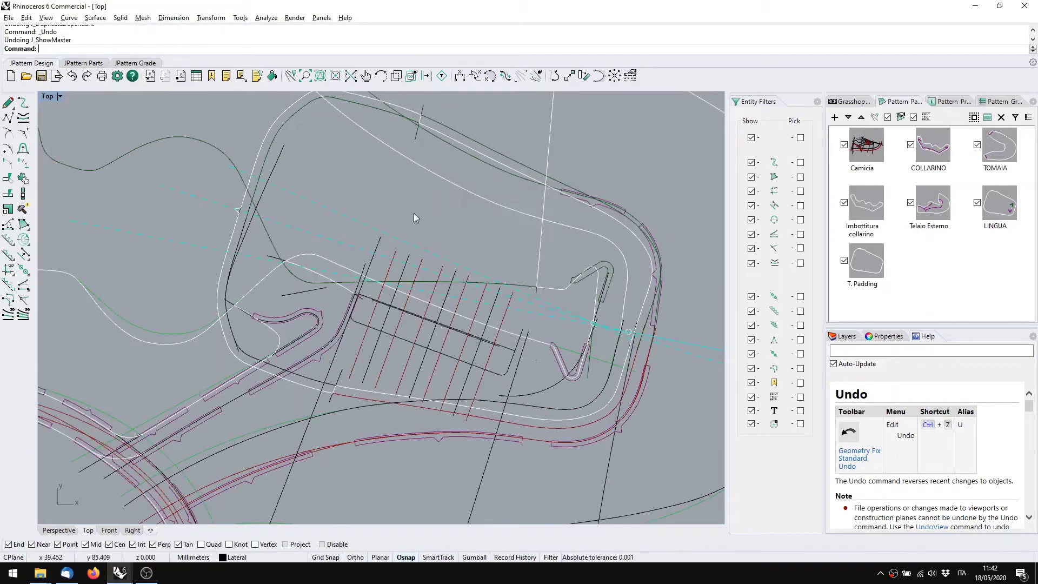
pyautogui.hotkey('ctrl', 'z')
pyautogui.hotkey('ctrl', 'z')
pyautogui.hotkey('ctrl', 'z')
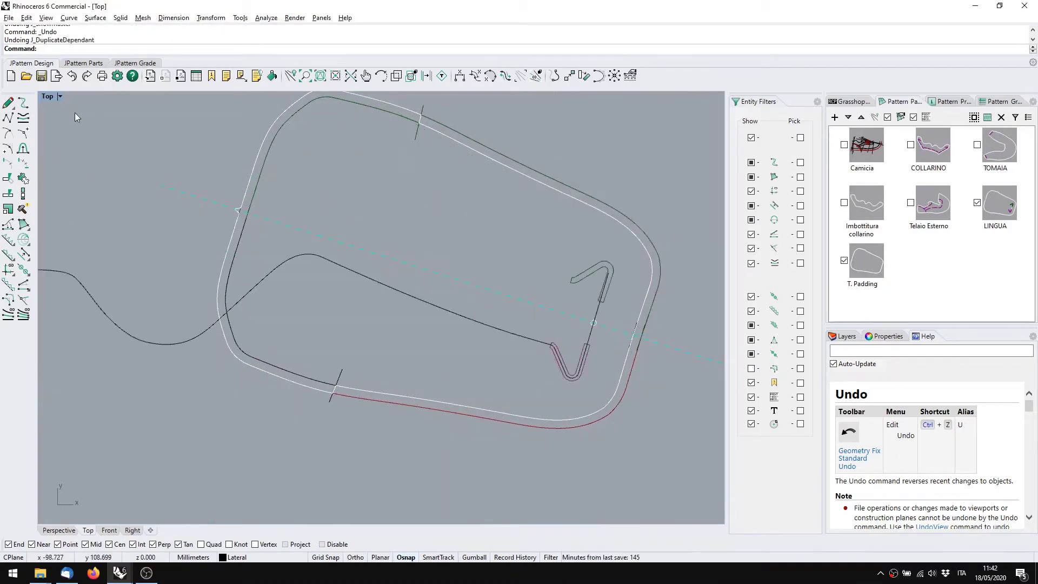
pyautogui.hotkey('ctrl', 'z')
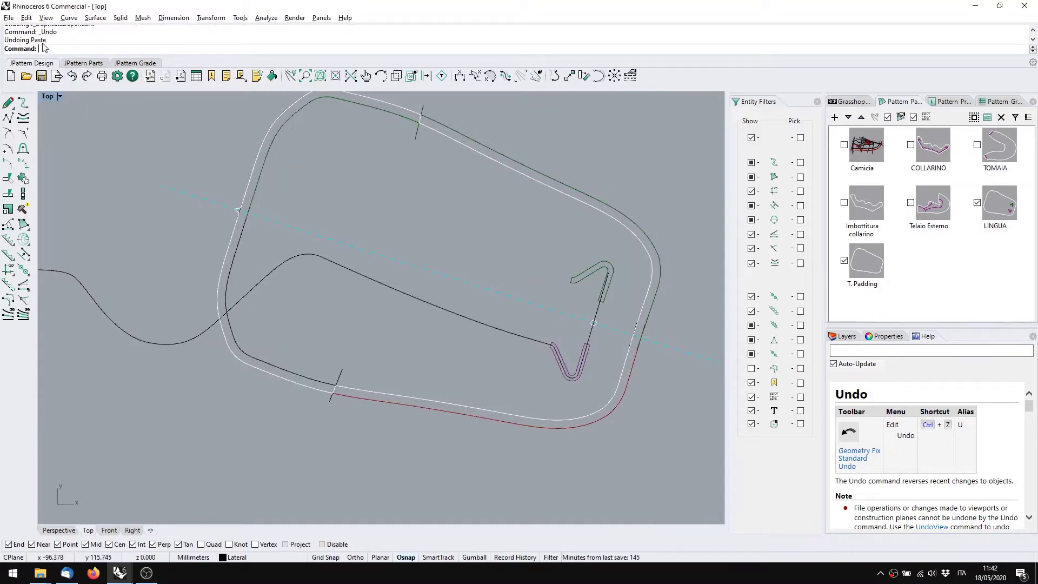
pyautogui.hotkey('ctrl', 'z')
pyautogui.hotkey('ctrl', 'z')
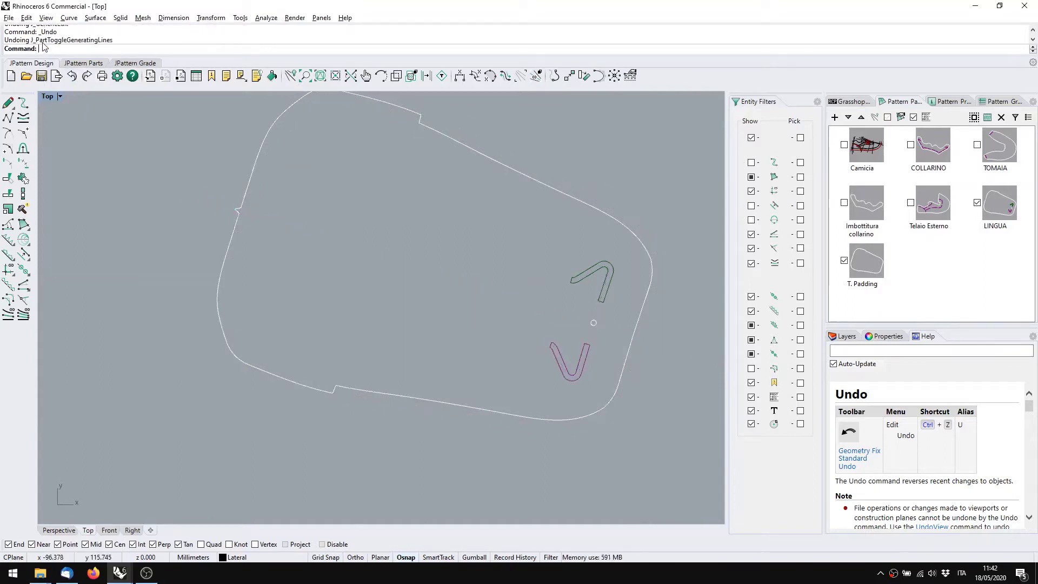
# Undo the part isolation and generating-line toggle, and check the tongue's base curve and outline along the lower edge
pyautogui.hotkey('ctrl', 'z')
pyautogui.hotkey('ctrl', 'z')
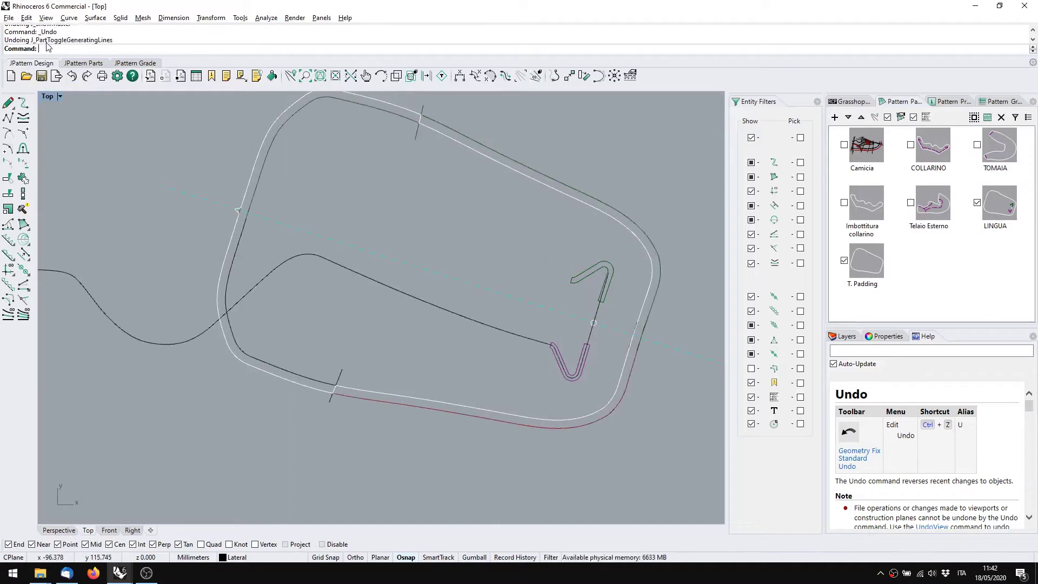
pyautogui.click(295, 374)
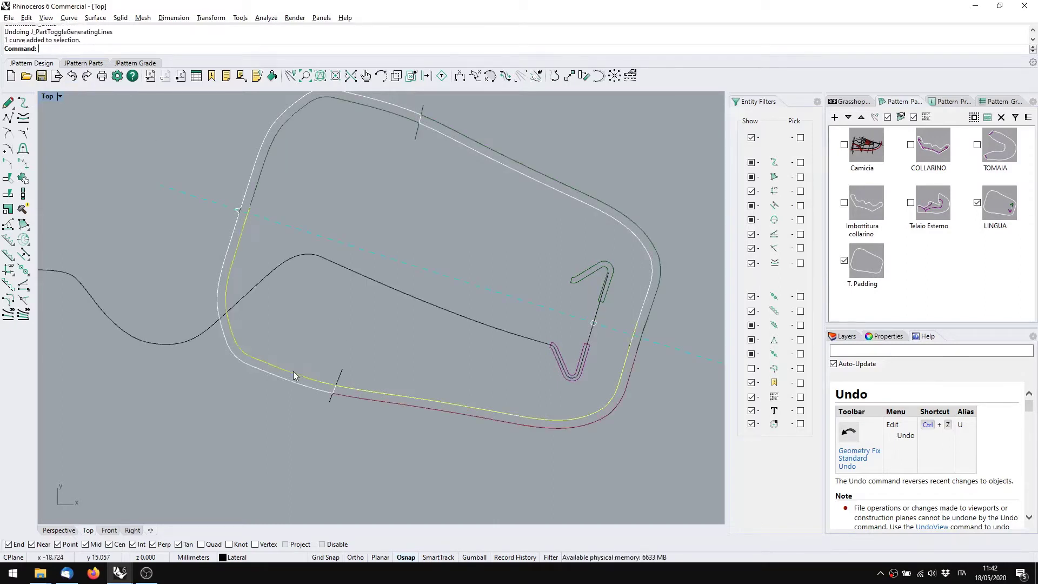
pyautogui.click(370, 400)
pyautogui.click(350, 319)
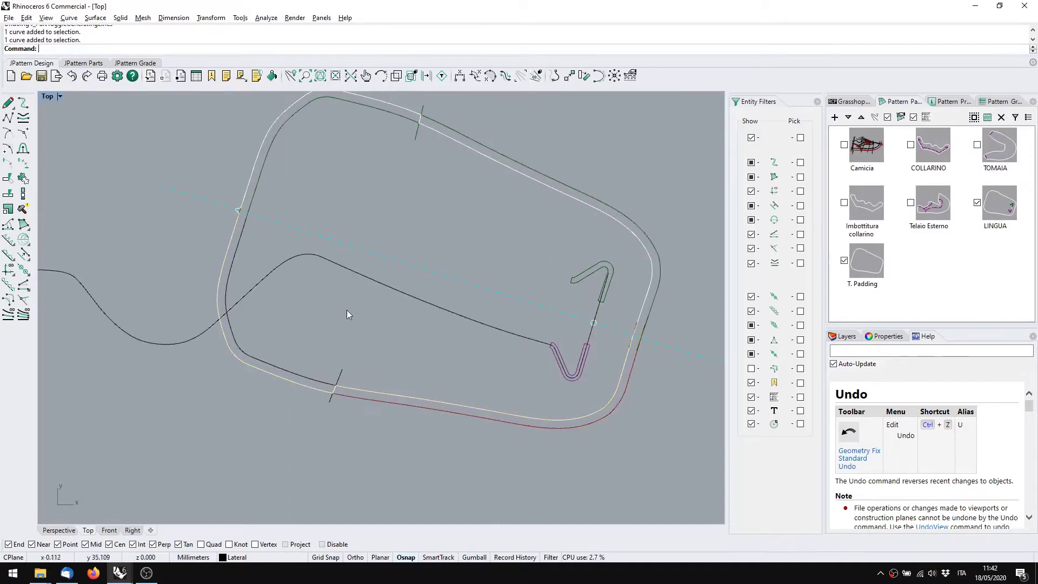
pyautogui.moveTo(346, 310); pyautogui.dragTo(325, 347, button='right')
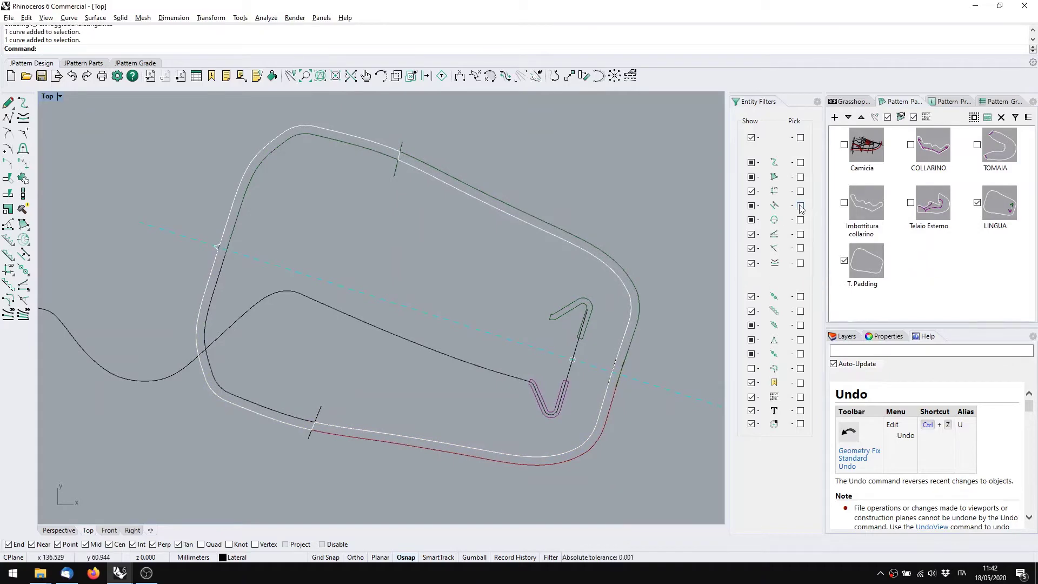
# In Francesina corso.3dm, isolate the ImbottituraLINGUA part with its generating lines and examine its mirrored line at the toe end
pyautogui.hotkey('alt', 'Tab')
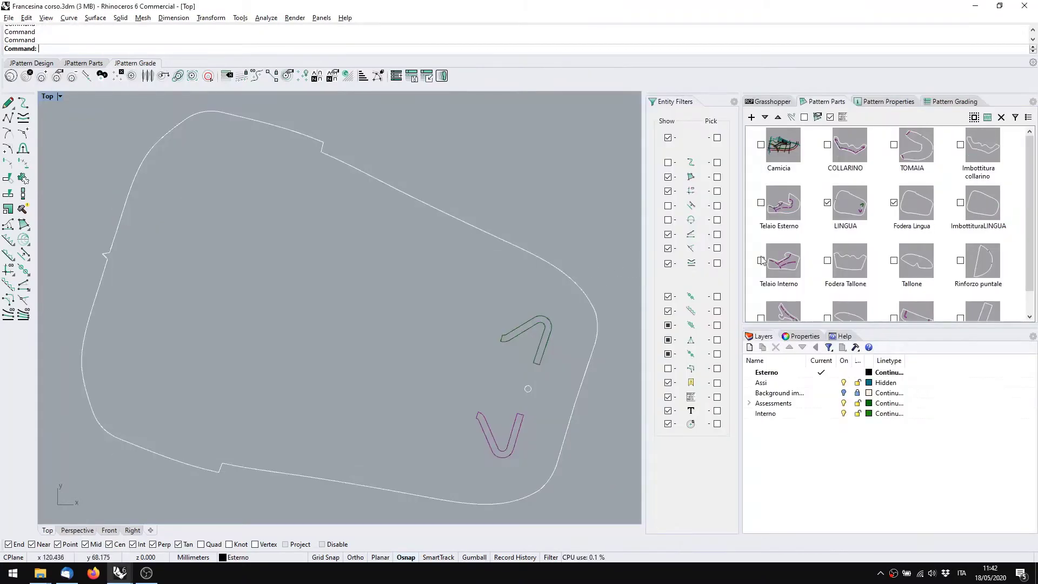
pyautogui.click(982, 197)
pyautogui.doubleClick(982, 197)
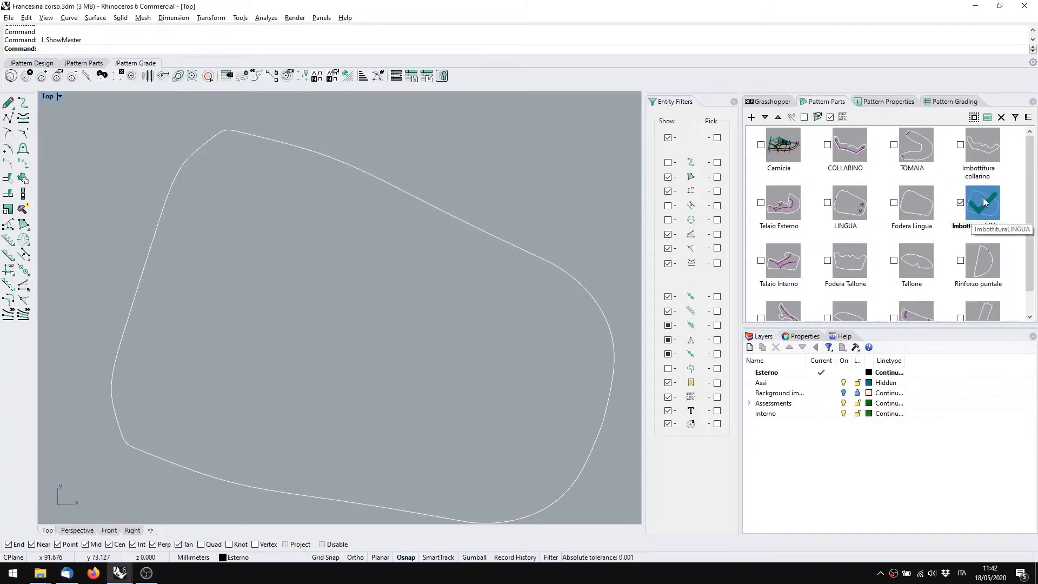
pyautogui.click(805, 117)
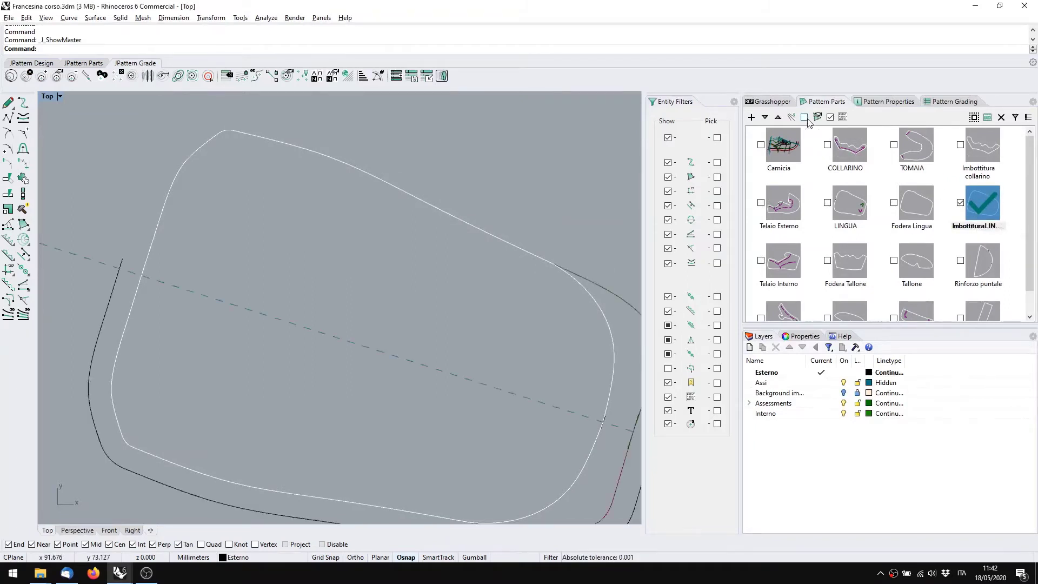
pyautogui.scroll(-5, 359, 308)
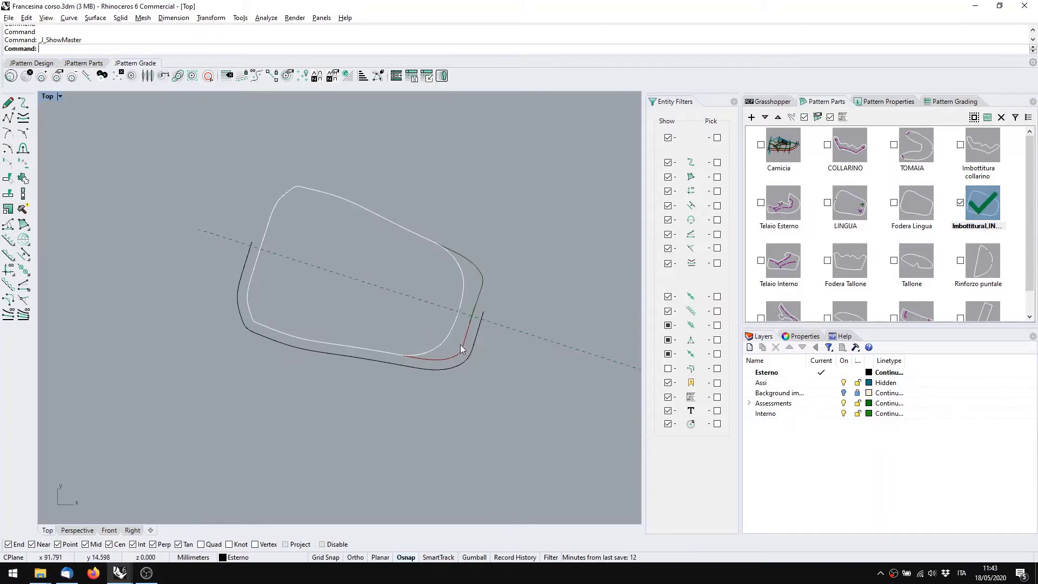
pyautogui.click(464, 297)
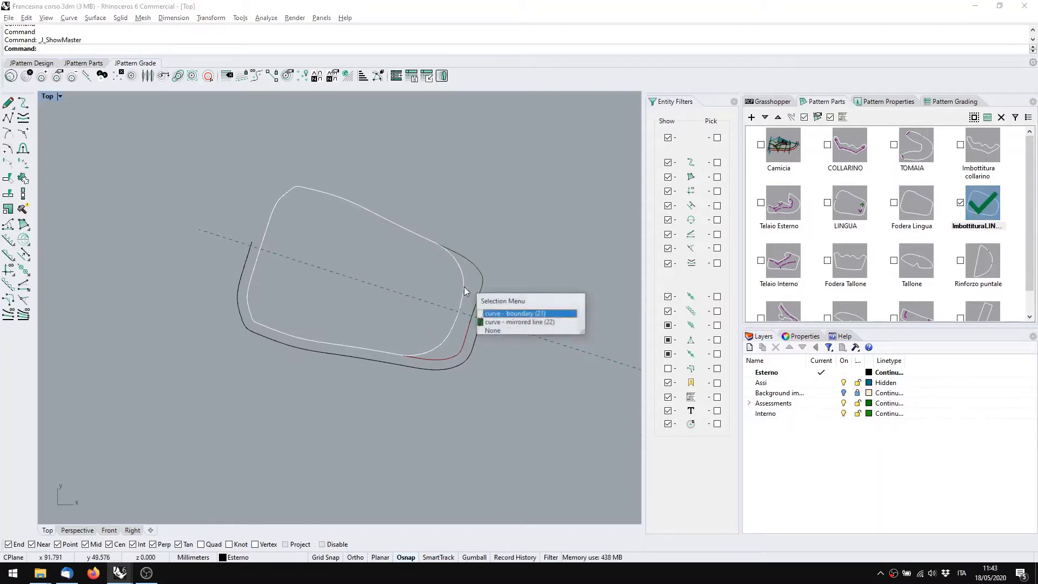
pyautogui.click(513, 321)
pyautogui.moveTo(413, 283); pyautogui.dragTo(441, 304, button='right')
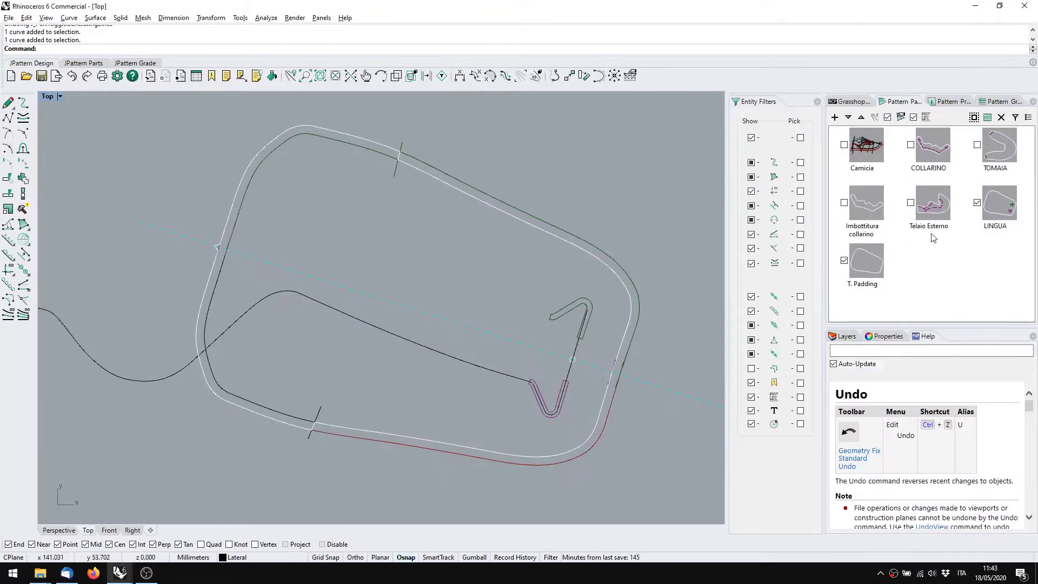
# Display the Camicia master together with the LINGUA and T. Padding parts
pyautogui.click(866, 145)
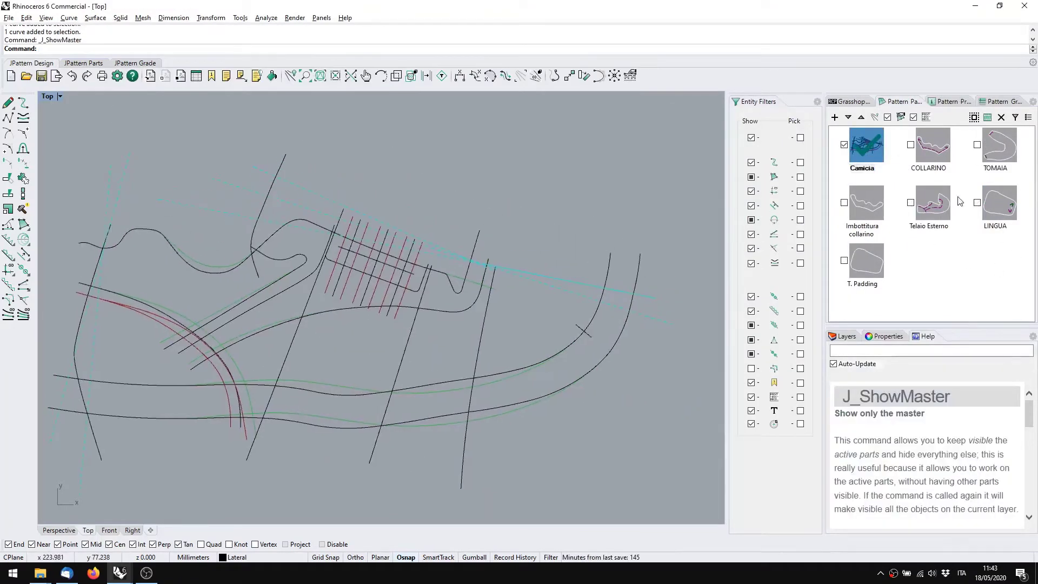
pyautogui.rightClick(979, 207)
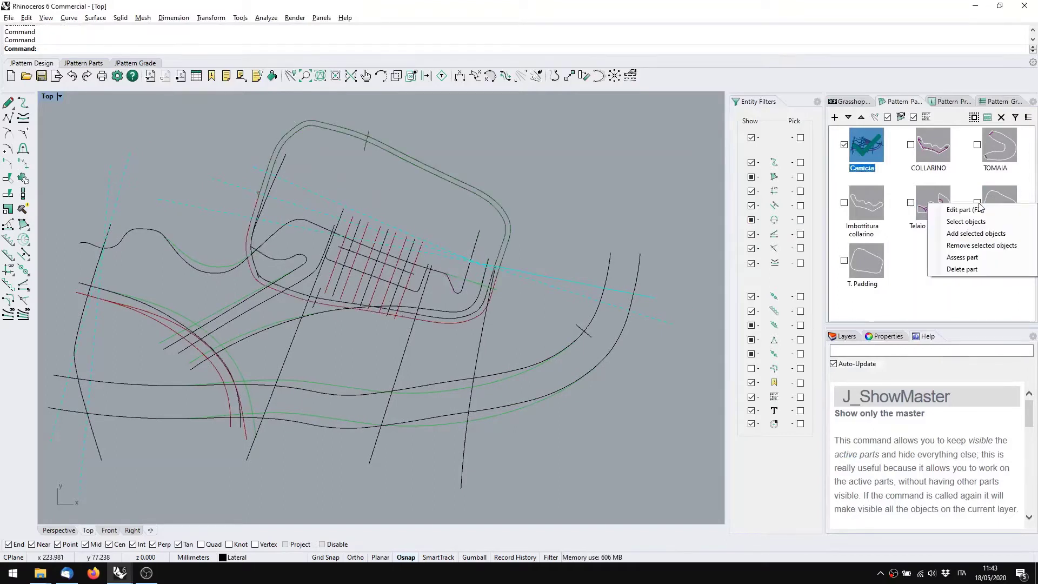
pyautogui.click(952, 287)
pyautogui.click(976, 203)
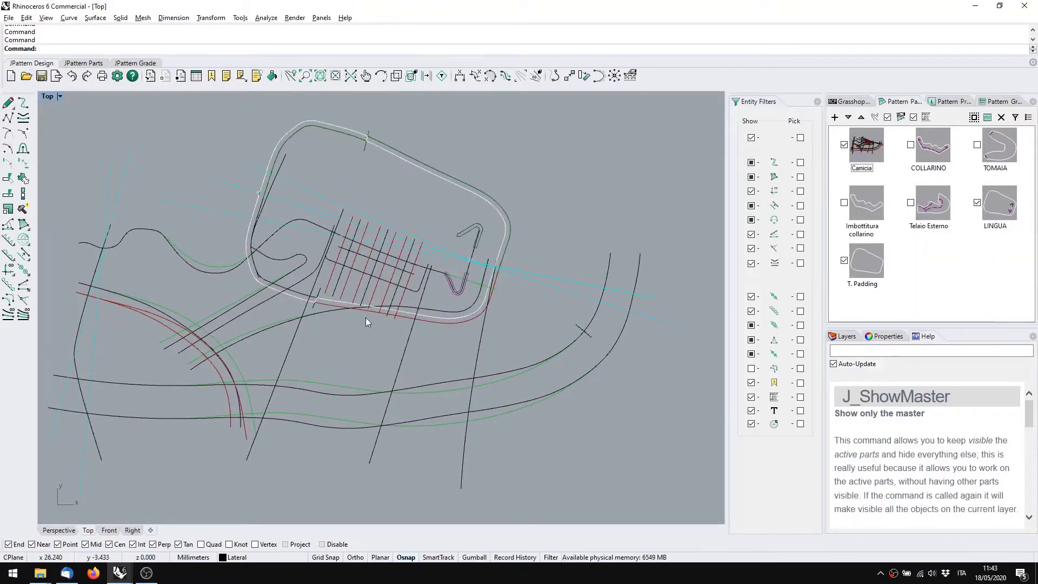
pyautogui.moveTo(377, 281); pyautogui.dragTo(388, 265, button='right')
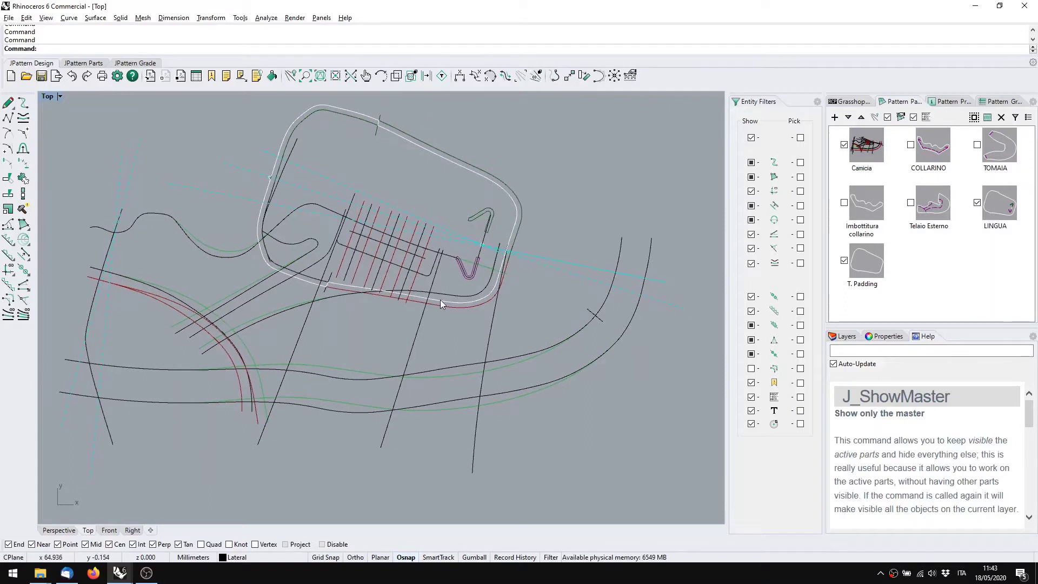
# Isolate the long Camicia base curve along the tongue's lower edge together with the tongue's outline, lower base curve and short crossing line
pyautogui.click(447, 294)
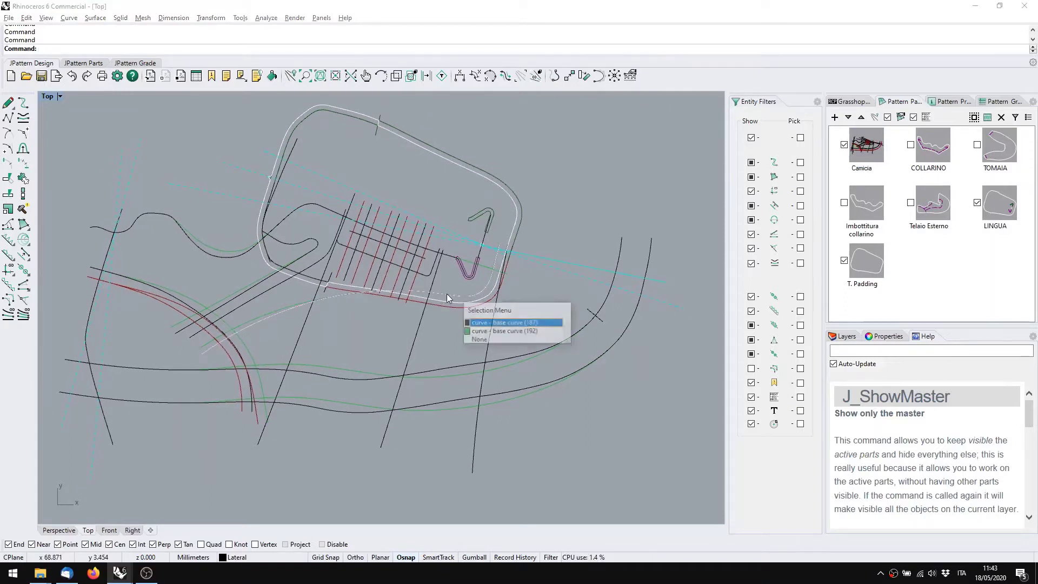
pyautogui.click(490, 325)
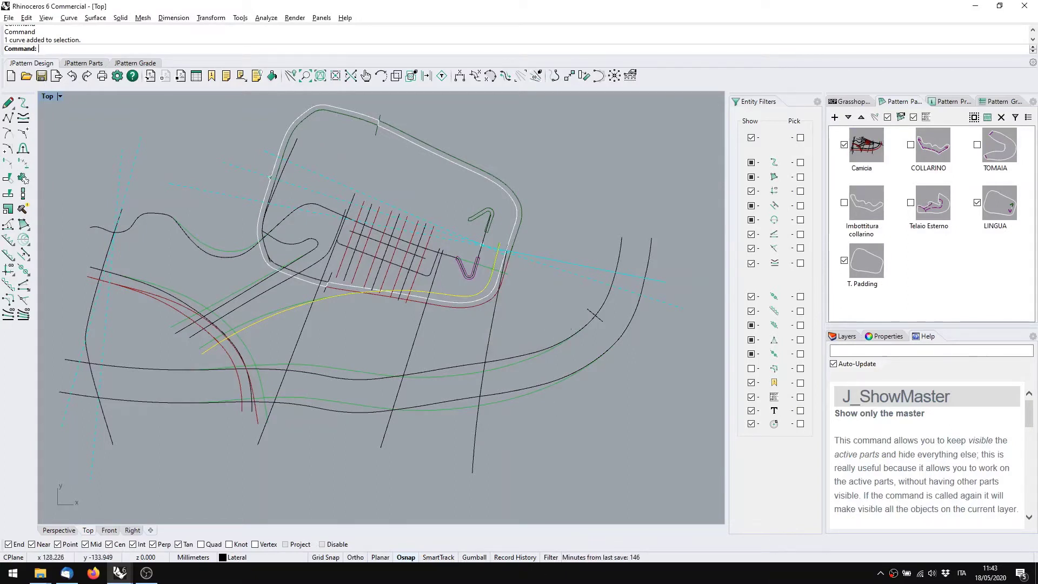
pyautogui.moveTo(405, 238); pyautogui.dragTo(407, 300, button='right')
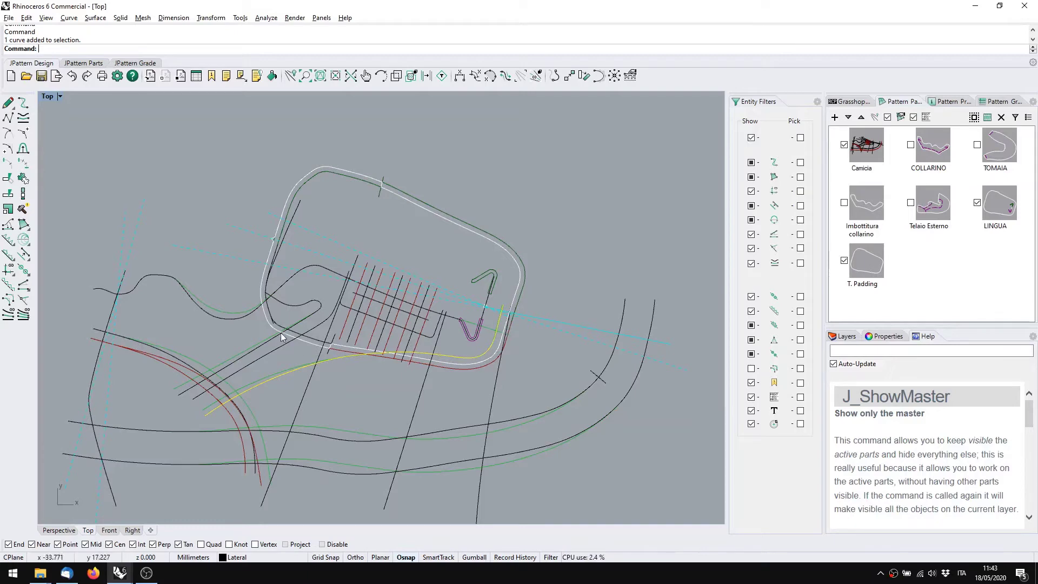
pyautogui.scroll(6, 294, 340)
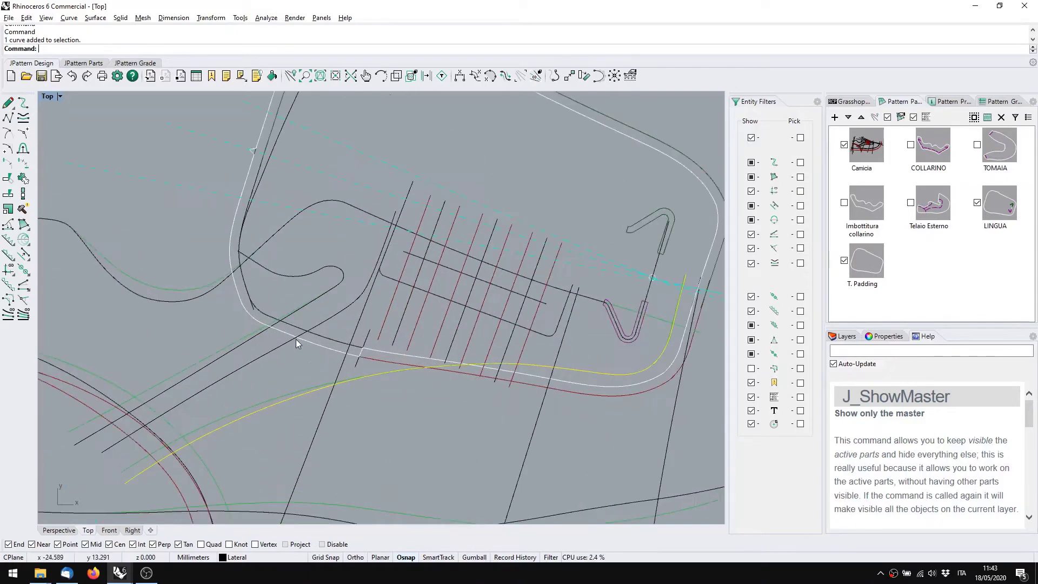
pyautogui.moveTo(304, 347); pyautogui.dragTo(433, 381, button='right')
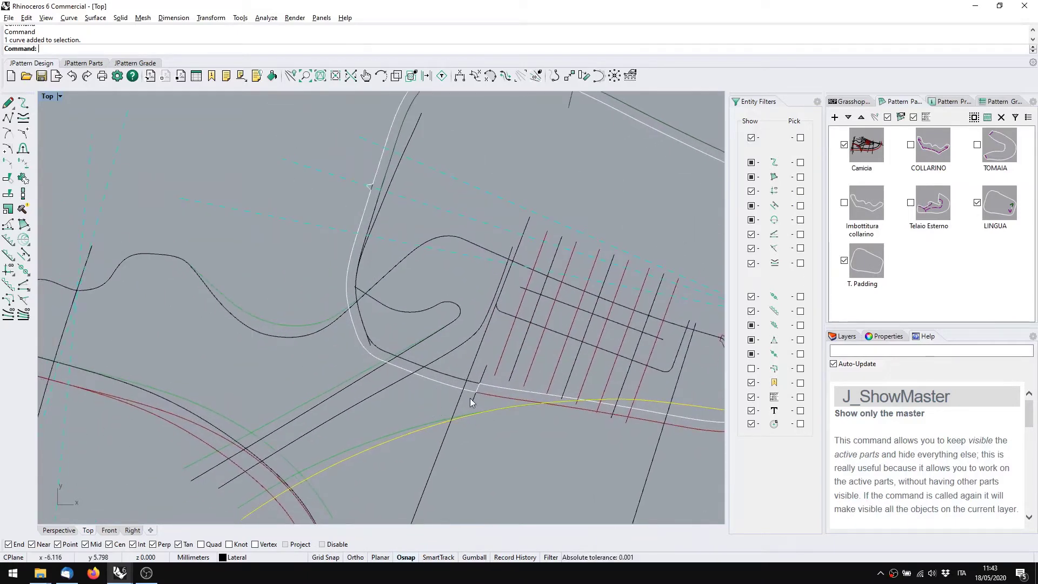
pyautogui.scroll(8, 411, 390)
pyautogui.moveTo(496, 410); pyautogui.dragTo(466, 336)
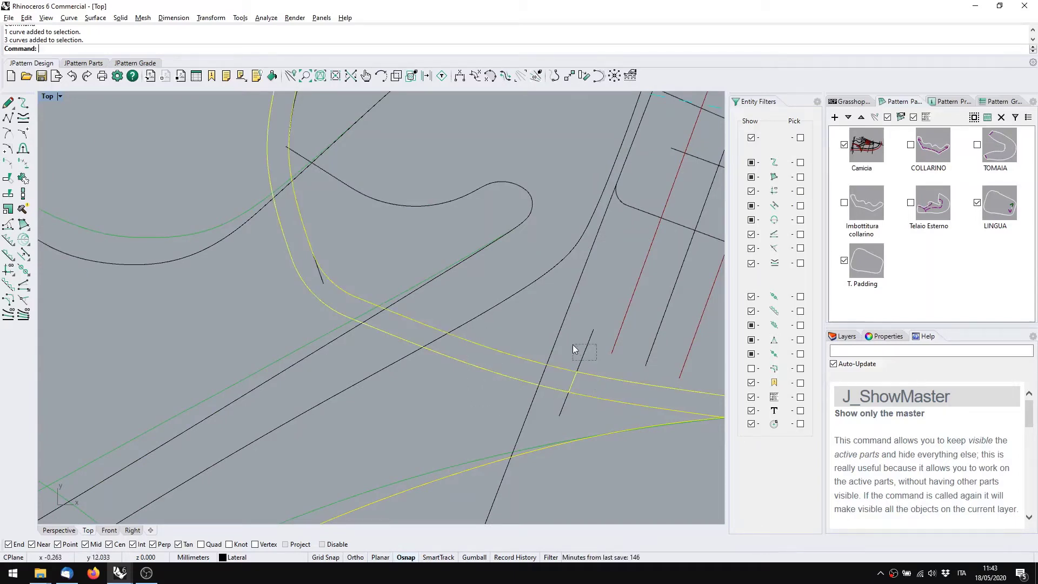
pyautogui.click(577, 364)
pyautogui.scroll(-8, 567, 362)
pyautogui.moveTo(565, 361); pyautogui.dragTo(301, 335, button='right')
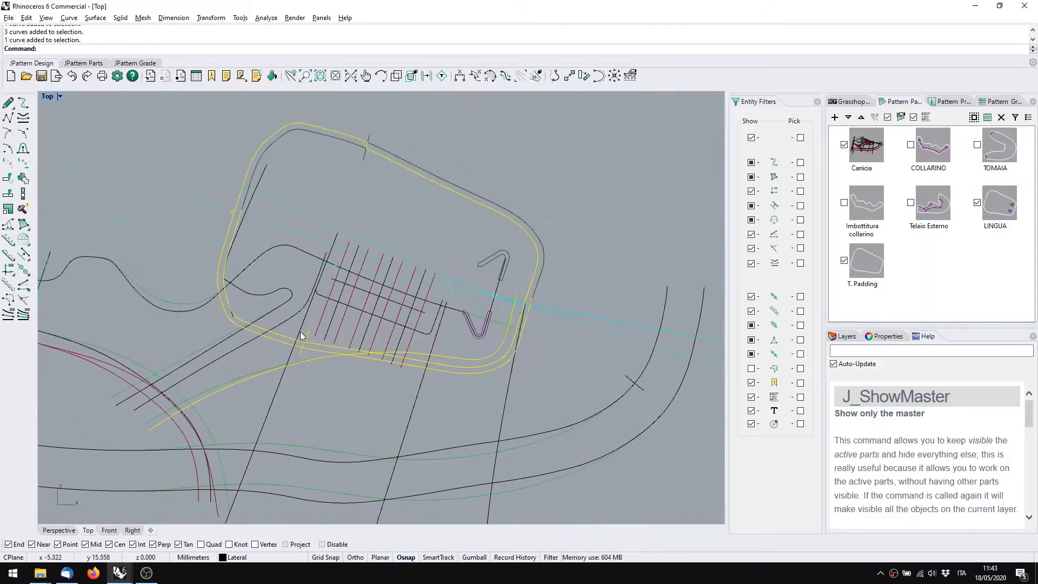
pyautogui.middleClick(552, 212)
pyautogui.click(531, 176)
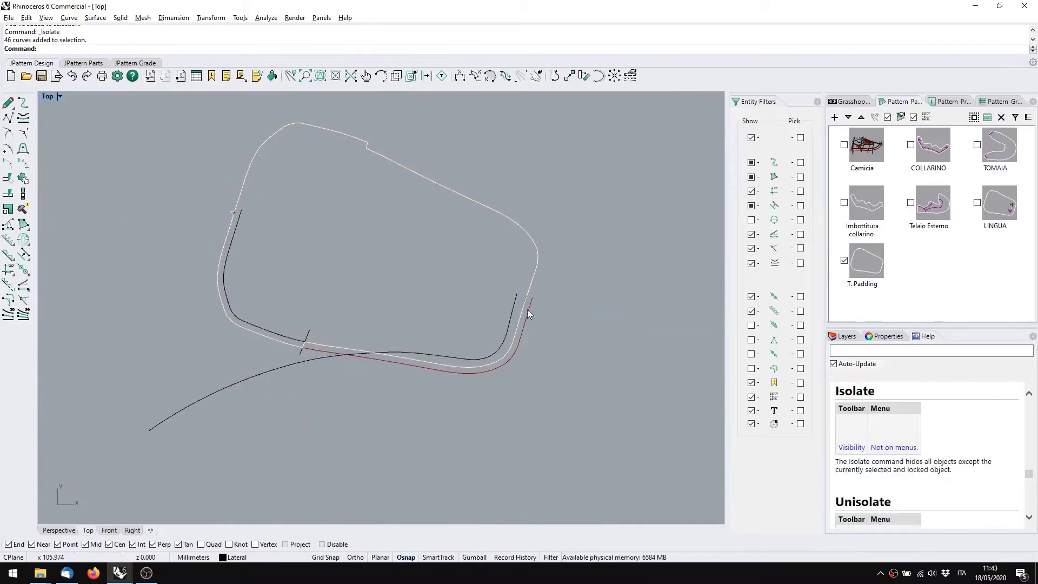
# Show all hidden objects, add the tongue's dashed symmetry axis to the selected curves, and isolate the set again
pyautogui.moveTo(643, 448); pyautogui.dragTo(173, 113)
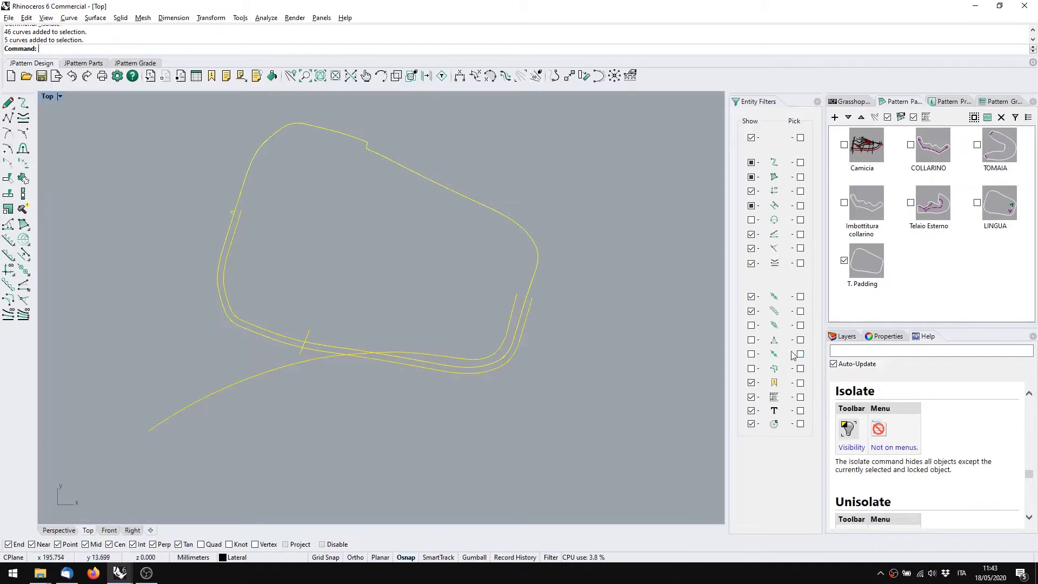
pyautogui.middleClick(176, 237)
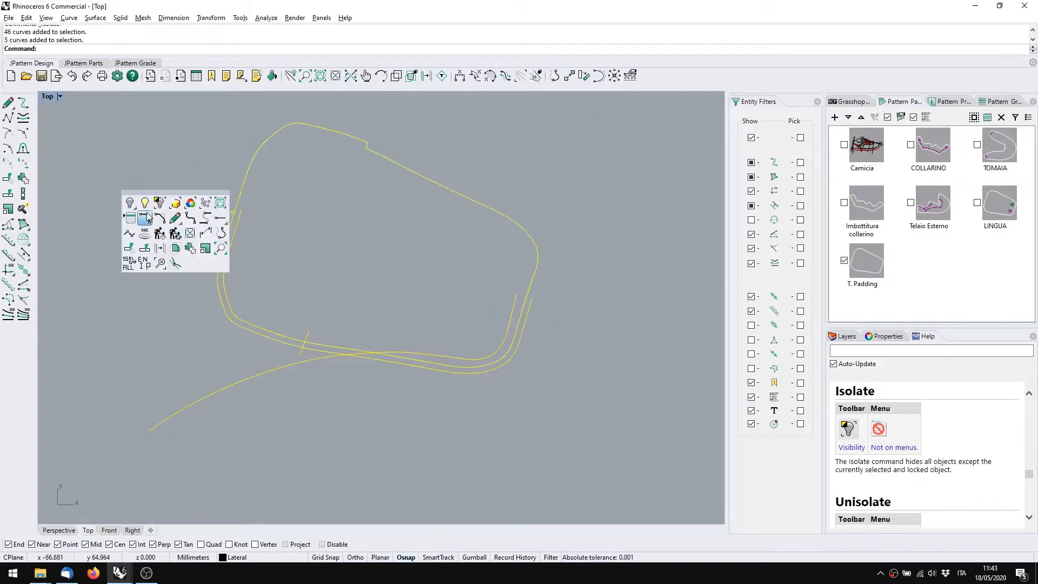
pyautogui.click(146, 209)
pyautogui.click(203, 203)
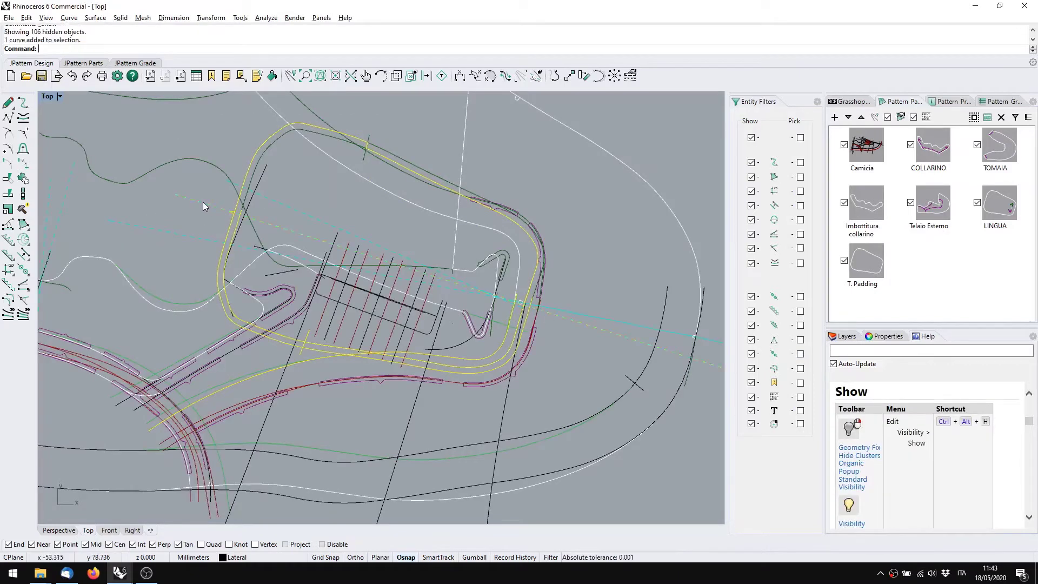
pyautogui.middleClick(497, 211)
pyautogui.click(530, 164)
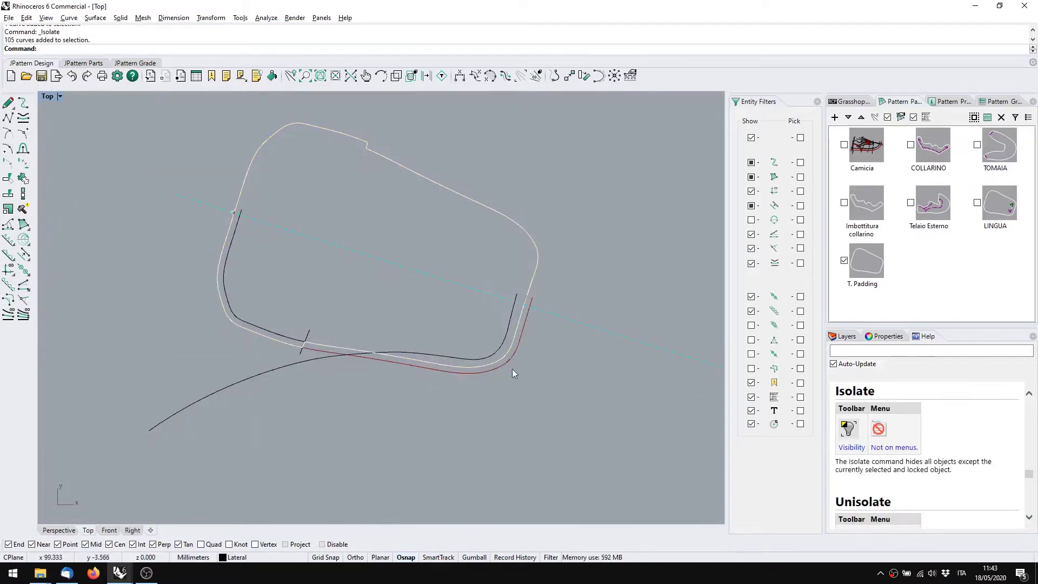
# Mirror the long lower base curve about the dashed symmetry axis, and make a dependent duplicate of the T. Padding outline
pyautogui.click(492, 358)
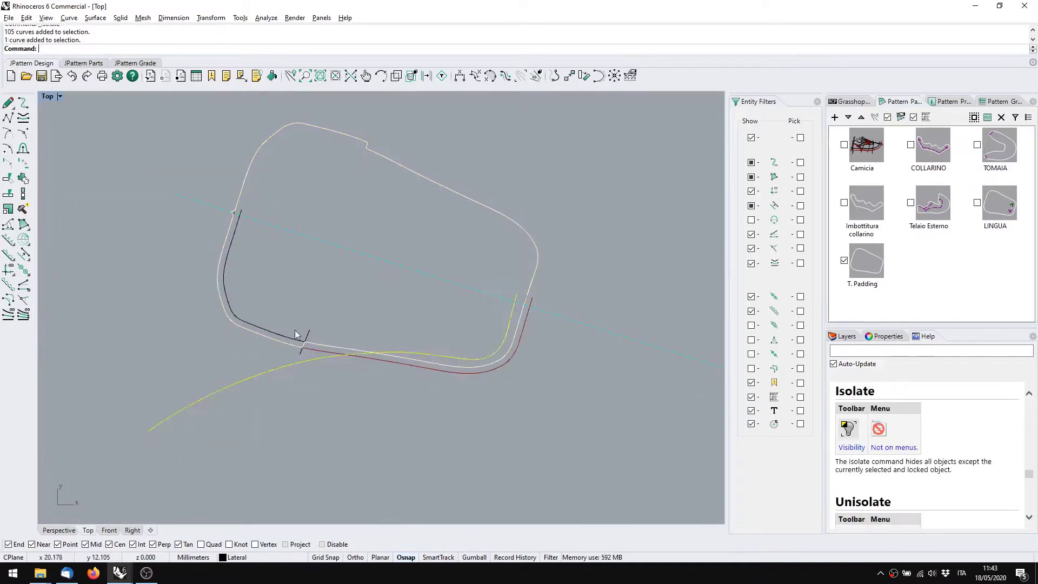
pyautogui.click(22, 226)
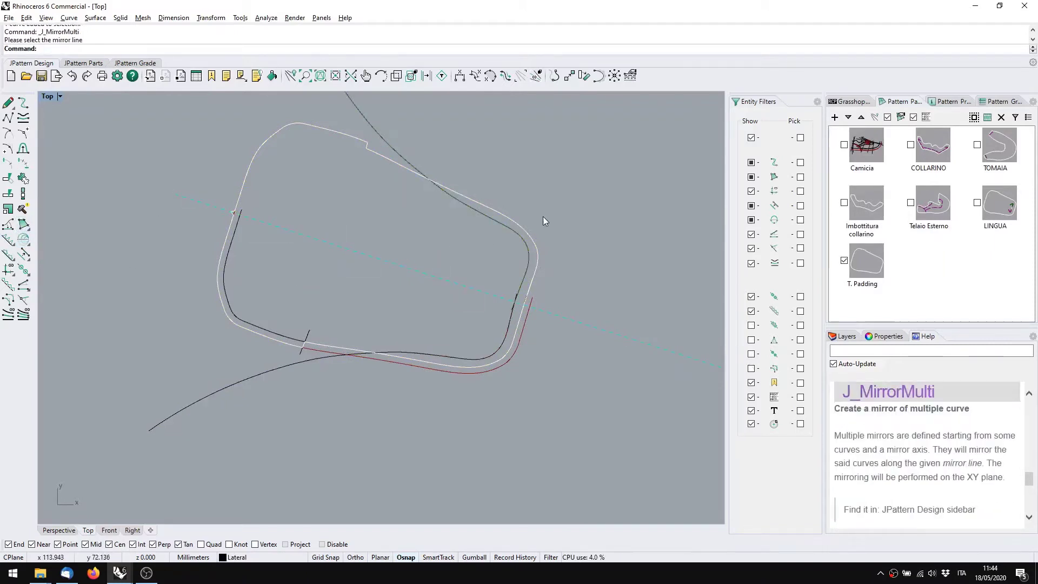
pyautogui.click(523, 226)
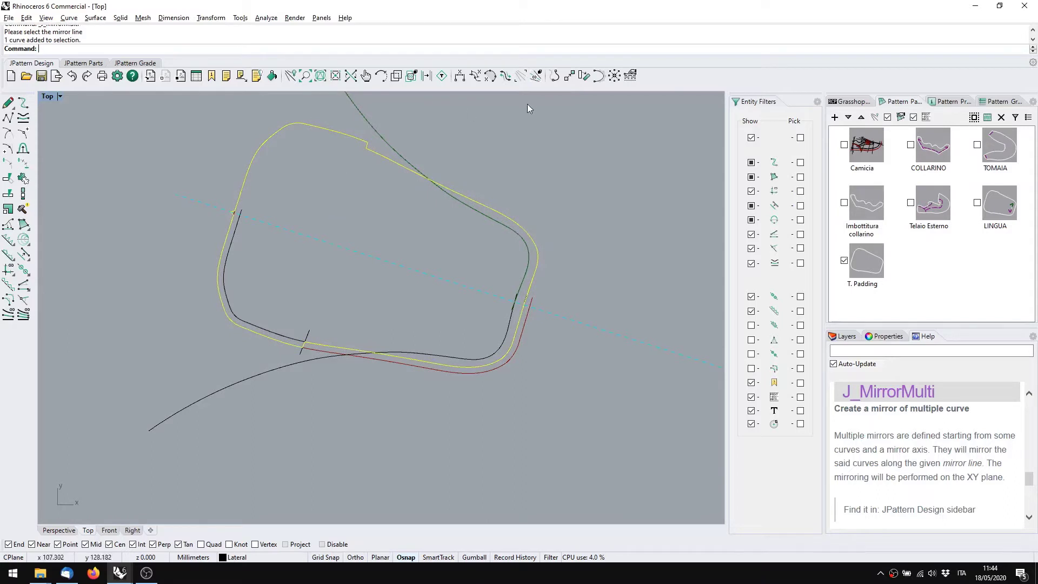
pyautogui.click(395, 78)
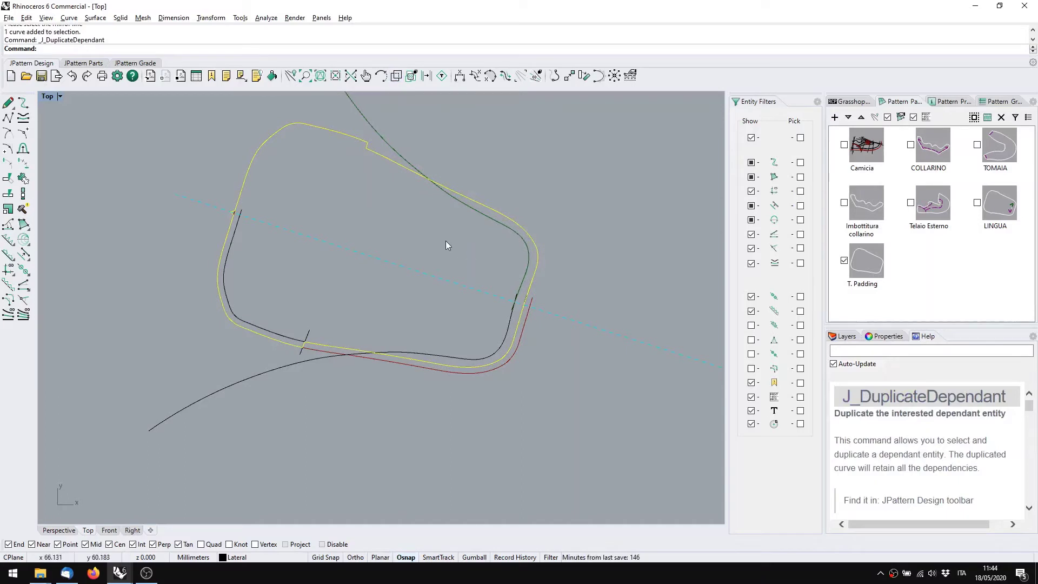
pyautogui.press('Escape')
# Try to edit the duplicated T. Padding outline by removing its lower and upper toe-side segments from the chain
pyautogui.click(495, 209)
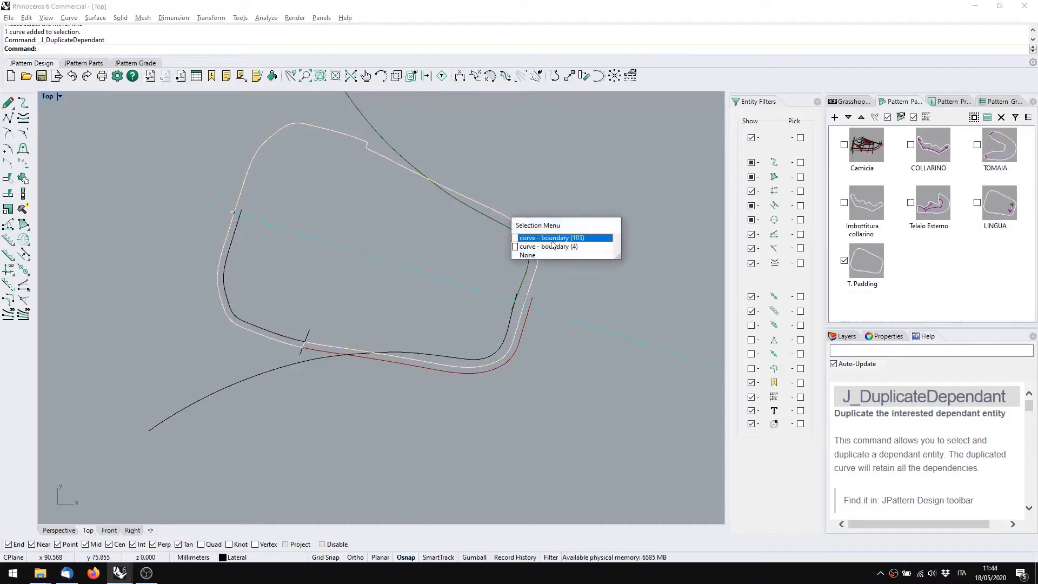
pyautogui.click(551, 238)
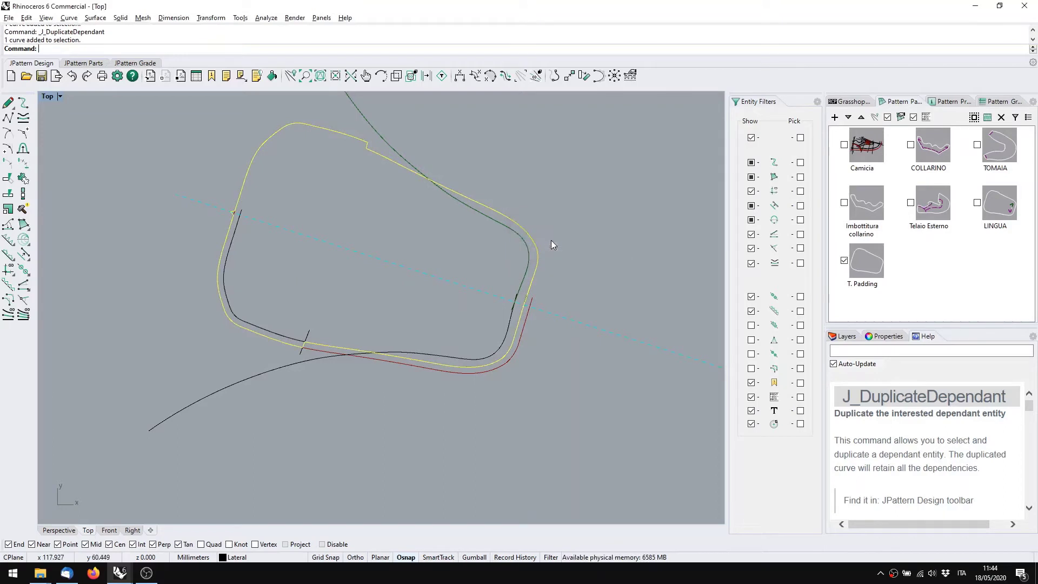
pyautogui.click(366, 76)
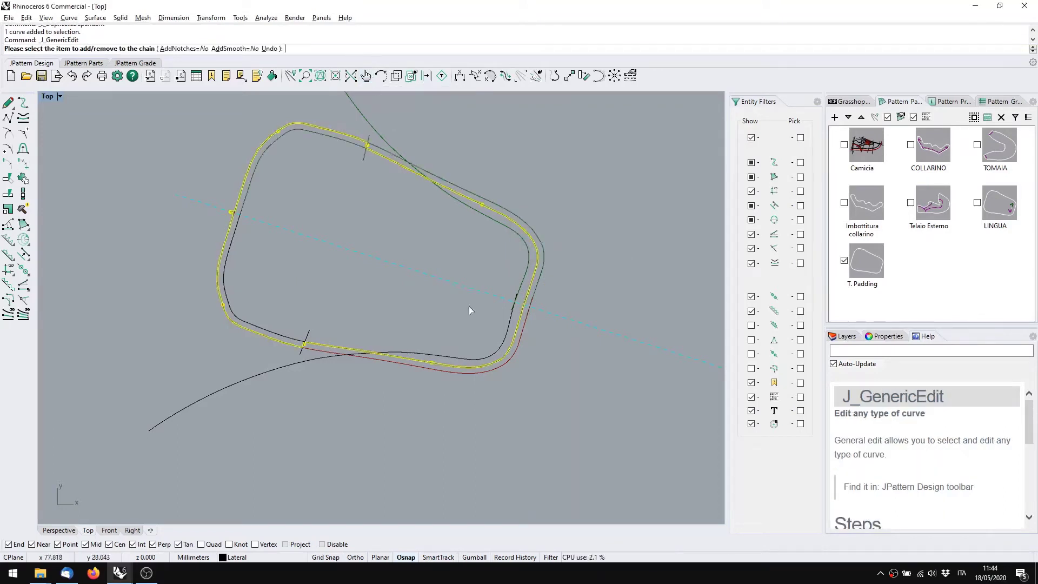
pyautogui.click(431, 362)
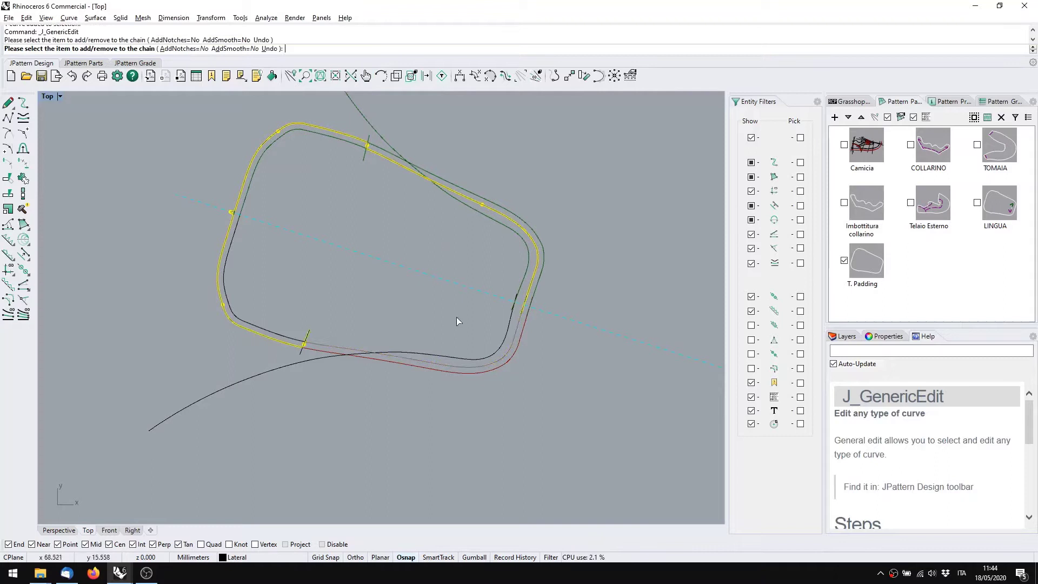
pyautogui.click(478, 204)
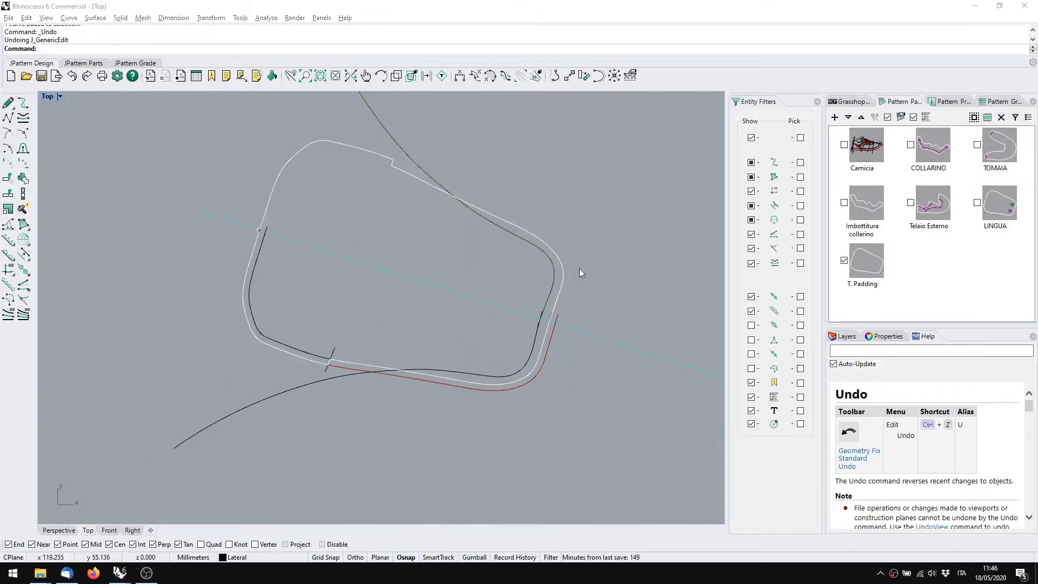
# Edit the duplicated T. Padding outline with Generic Edit, removing its upper and lower toe-side segments from the chain
pyautogui.click(563, 269)
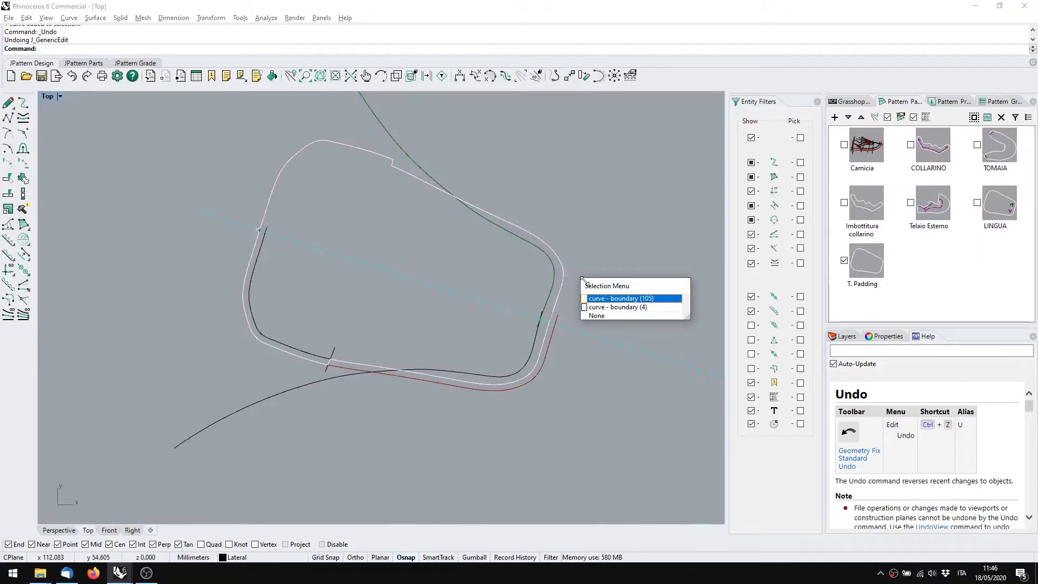
pyautogui.click(605, 306)
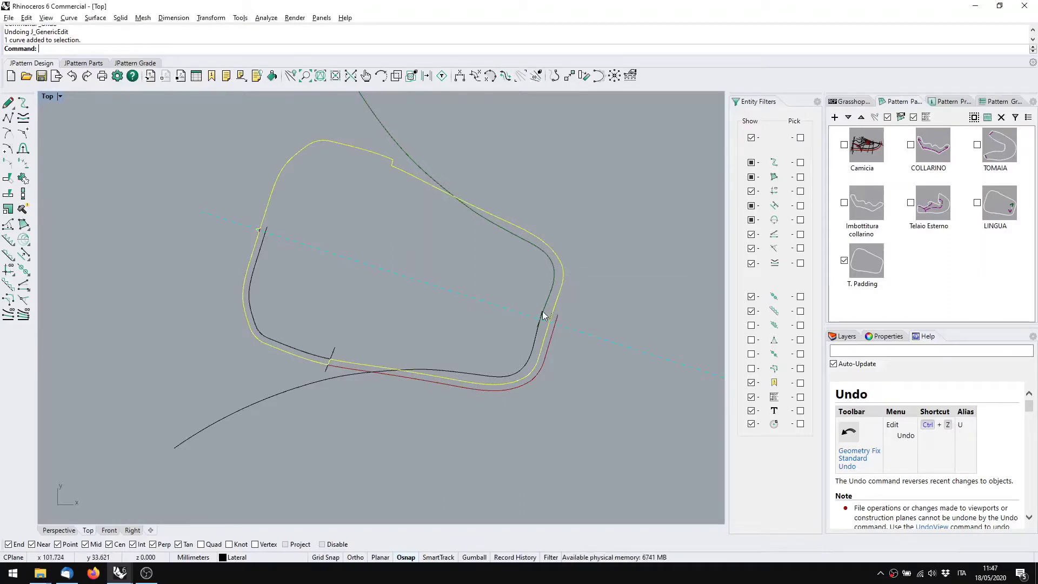
pyautogui.press('Return')
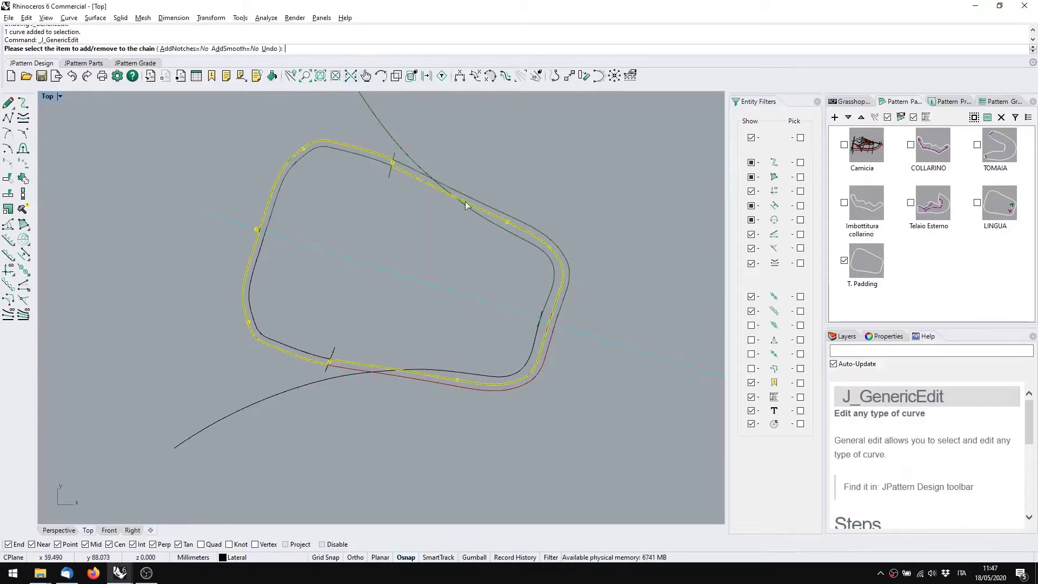
pyautogui.click(511, 223)
pyautogui.click(458, 380)
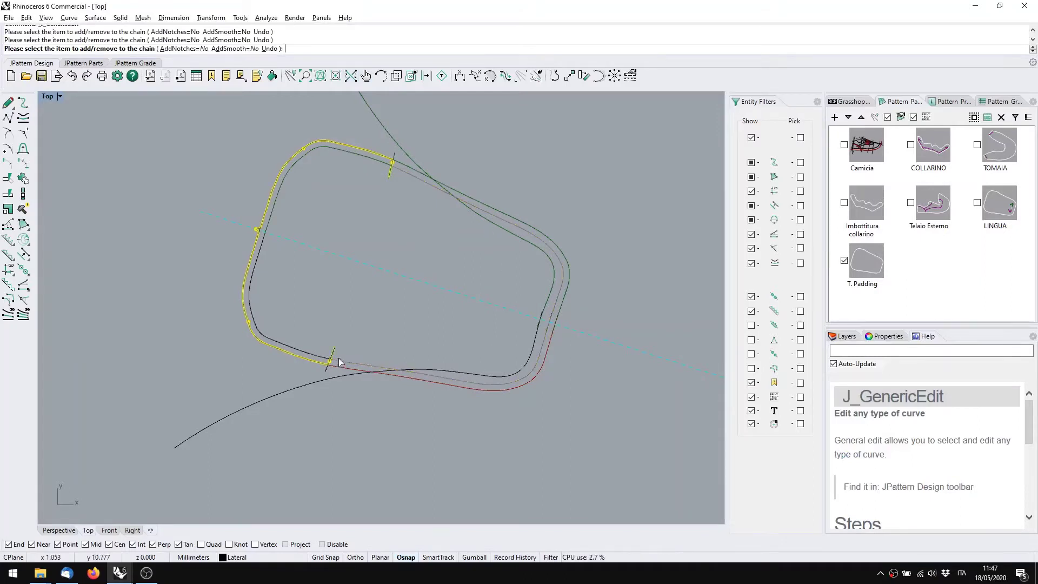
# Close the edited chain with the lower Camicia base curve and its mirrored copy
pyautogui.scroll(3, 339, 362)
pyautogui.click(493, 382)
pyautogui.scroll(-2, 493, 389)
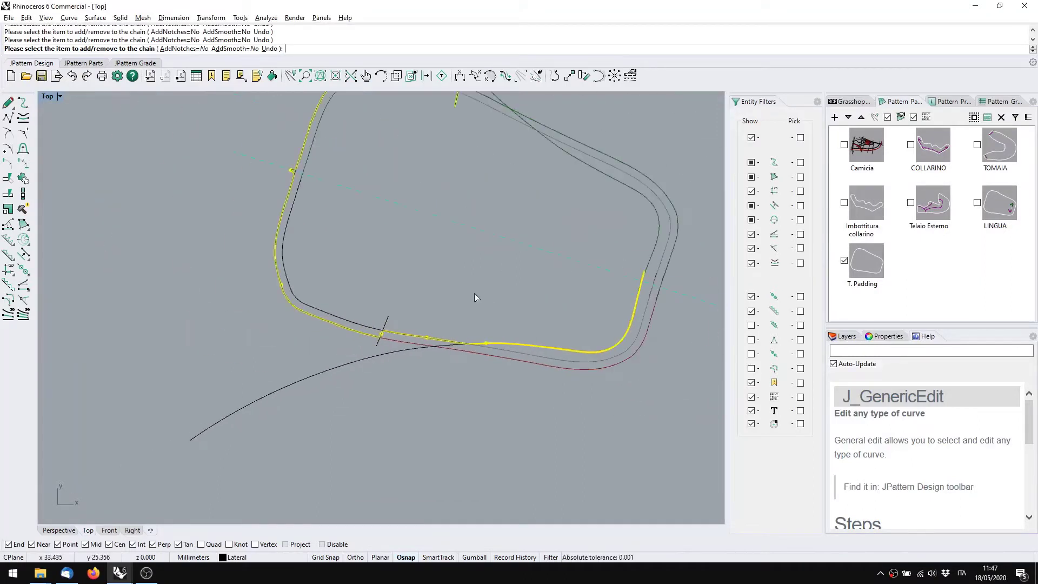
pyautogui.moveTo(602, 198); pyautogui.dragTo(581, 258, button='right')
pyautogui.click(612, 247)
pyautogui.scroll(6, 472, 165)
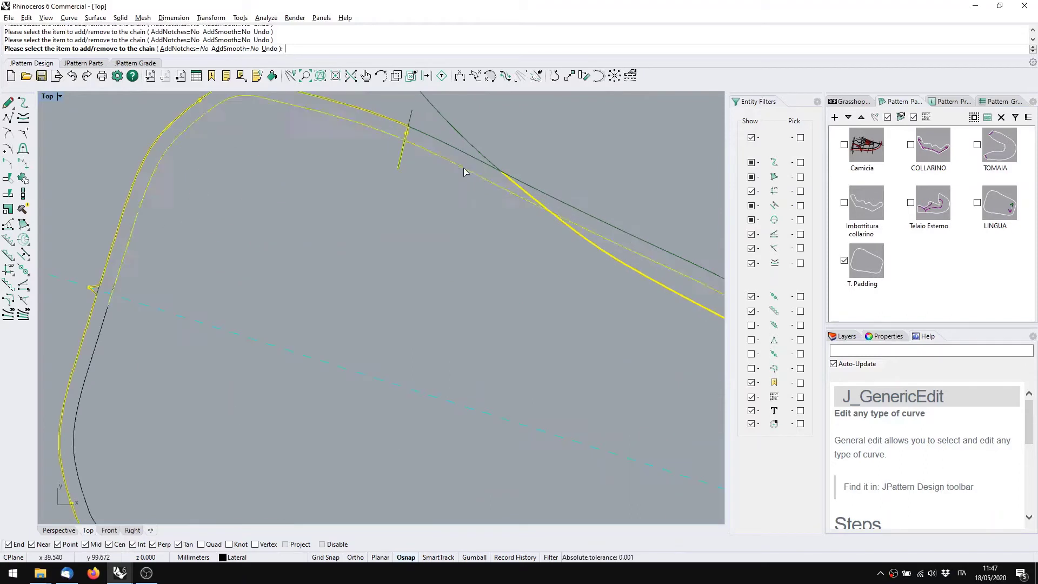
pyautogui.rightClick(461, 169)
pyautogui.scroll(-4, 440, 238)
pyautogui.scroll(-3, 440, 237)
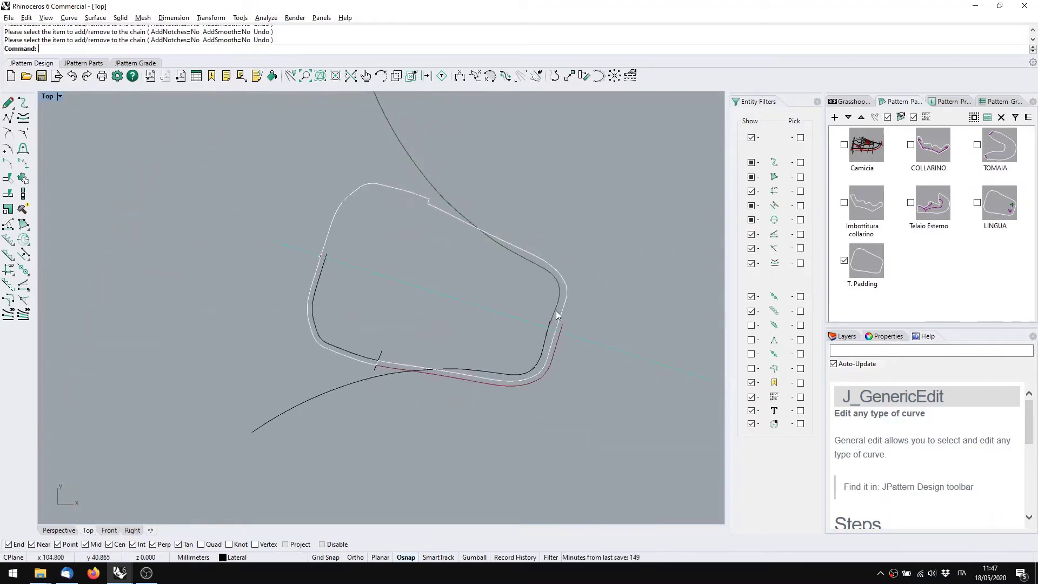
# Bring the edited duplicate outline to the front of the display order with BringToFront
pyautogui.click(555, 310)
pyautogui.click(577, 349)
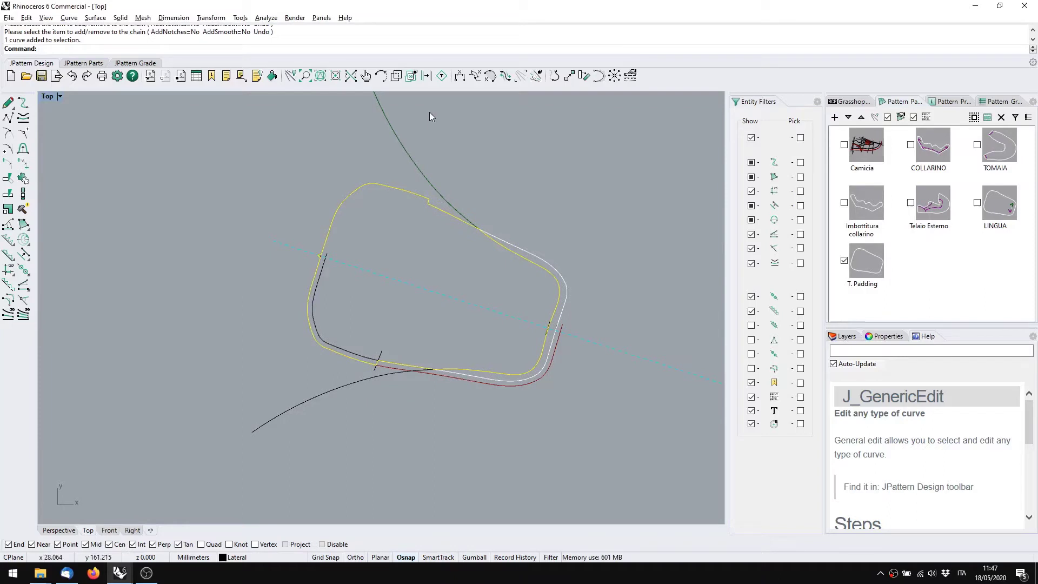
pyautogui.write('BringToFront')
pyautogui.press('Return')
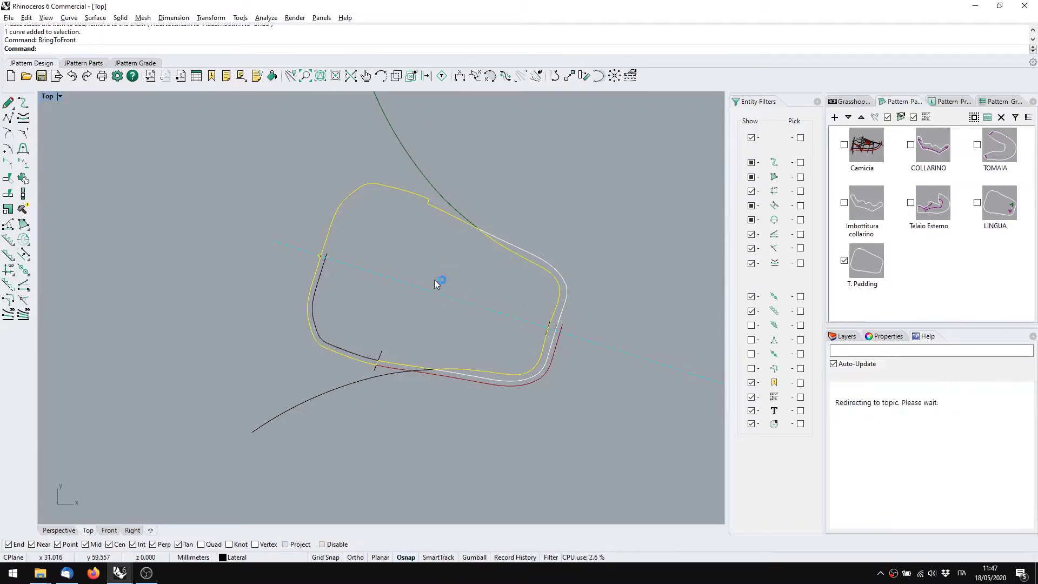
pyautogui.press('Escape')
# Create a new pattern part from the edited duplicate boundary, keeping the default name and properties
pyautogui.click(555, 278)
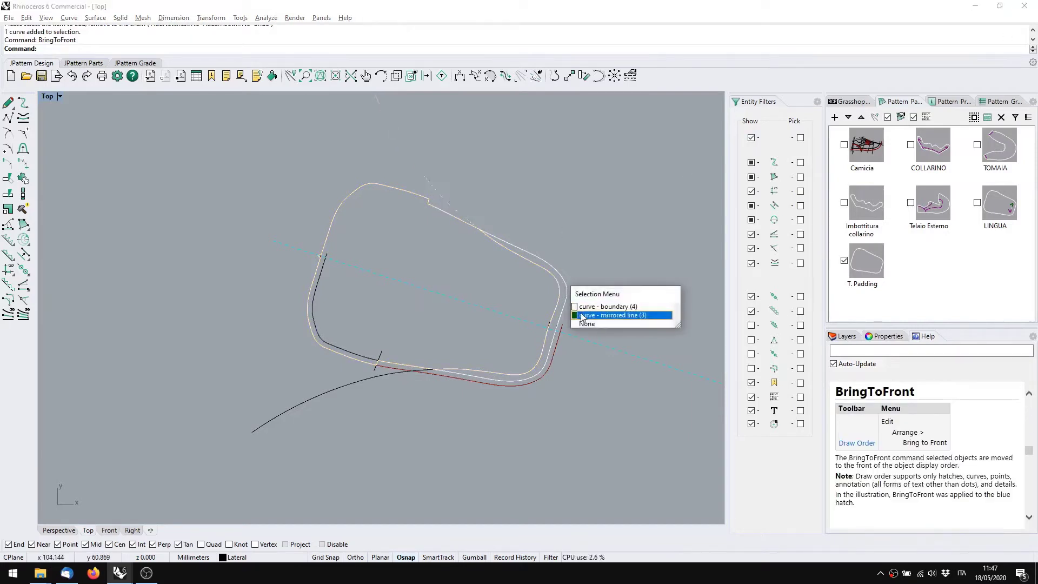
pyautogui.click(600, 304)
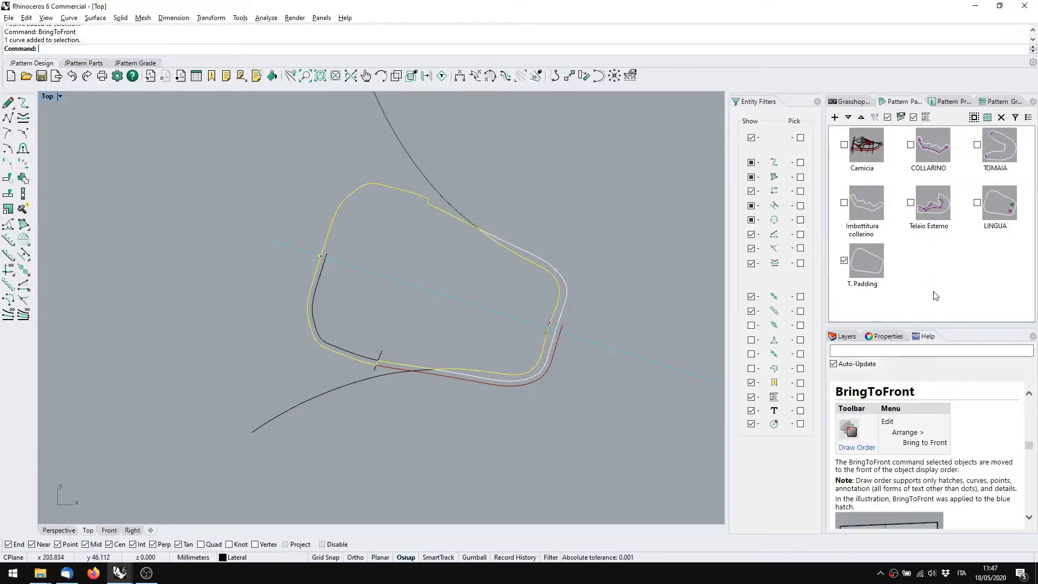
pyautogui.click(834, 118)
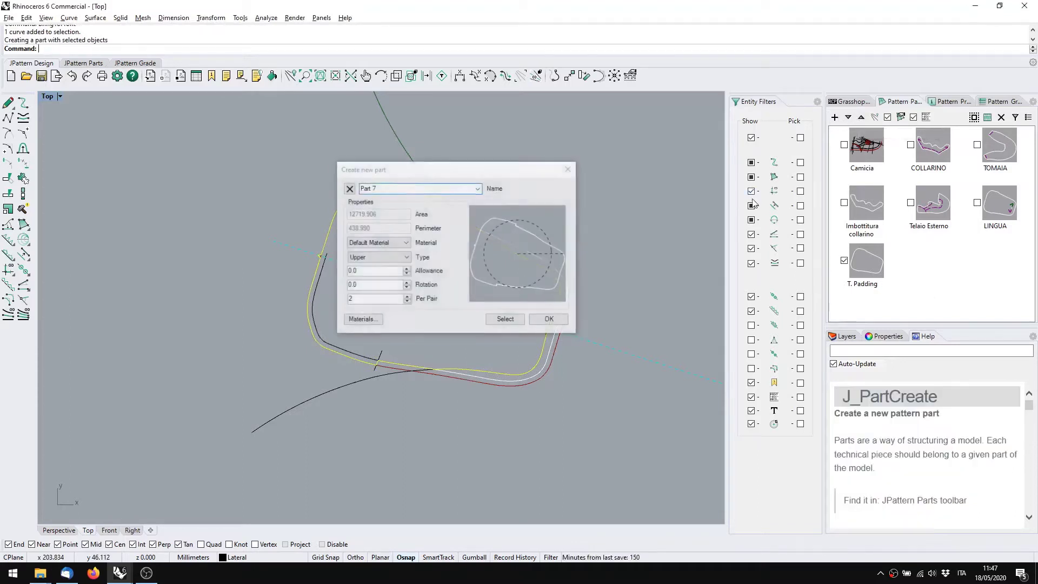
pyautogui.click(545, 318)
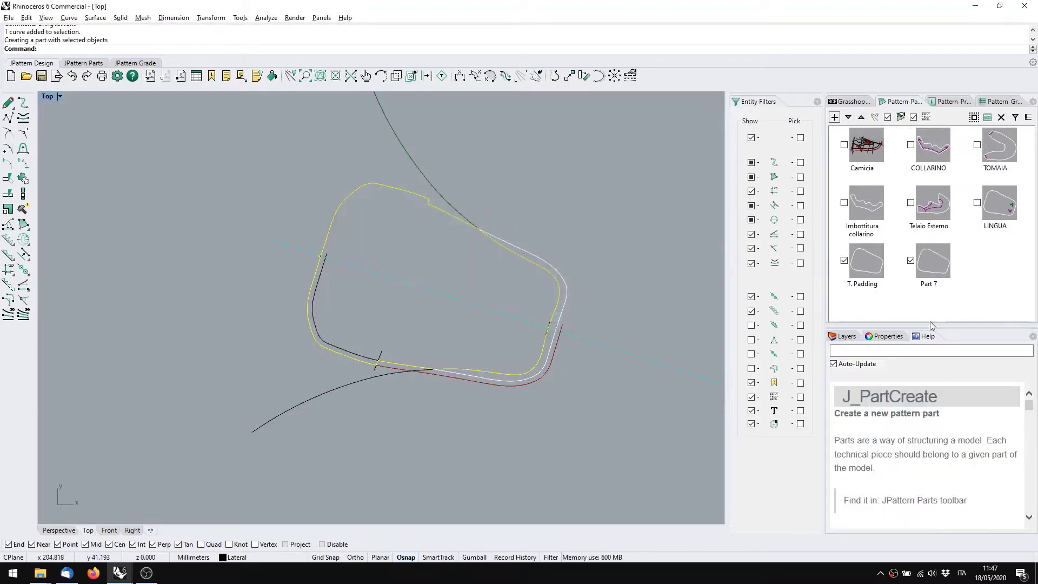
# Compare the outlines of Part 7 and T. Padding by showing each part alone, ending with Part 7
pyautogui.click(936, 270)
pyautogui.click(538, 258)
pyautogui.moveTo(541, 256); pyautogui.dragTo(648, 195, button='right')
pyautogui.click(983, 273)
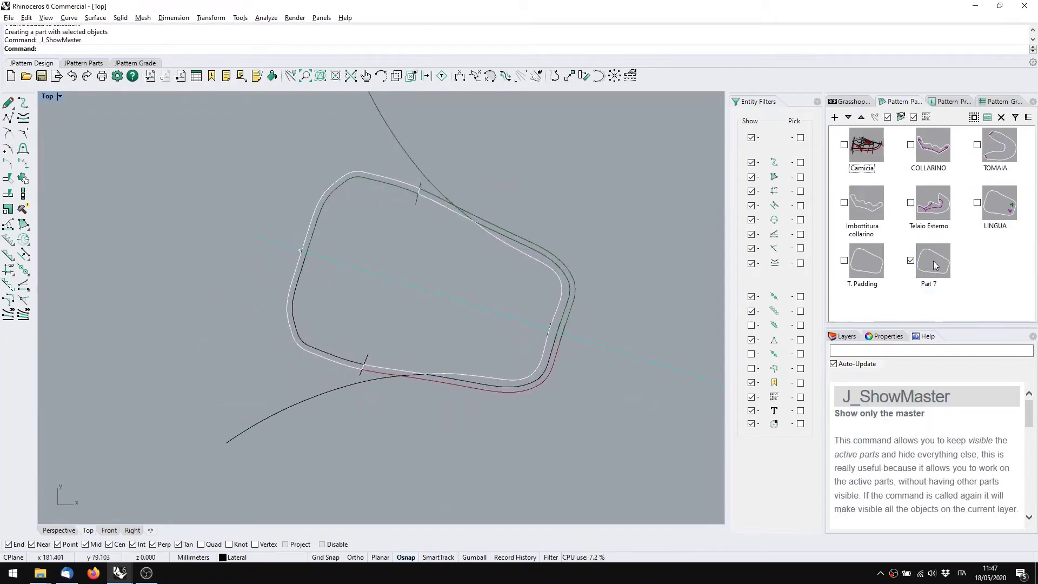
pyautogui.click(844, 261)
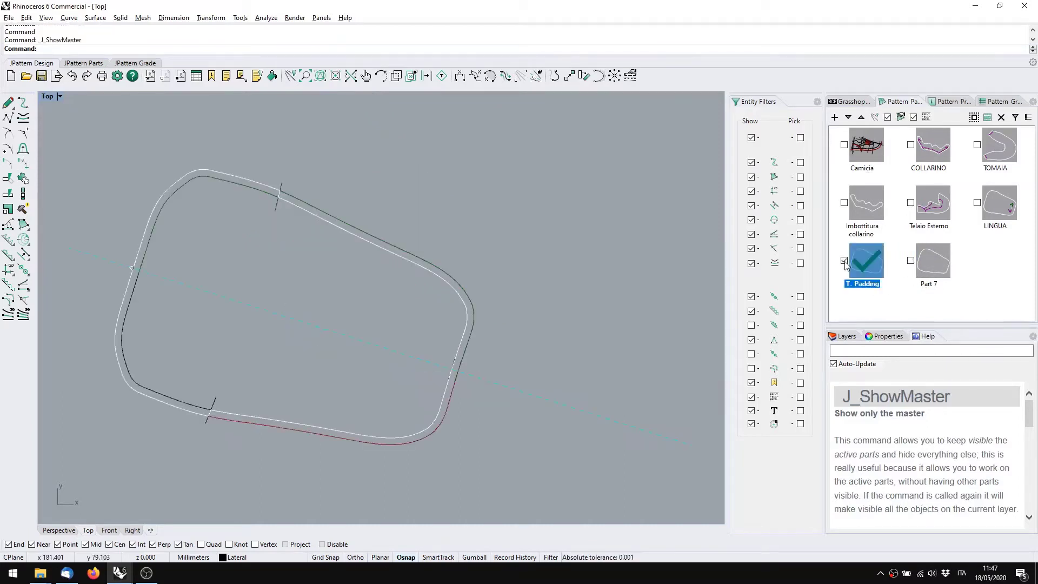
pyautogui.click(910, 260)
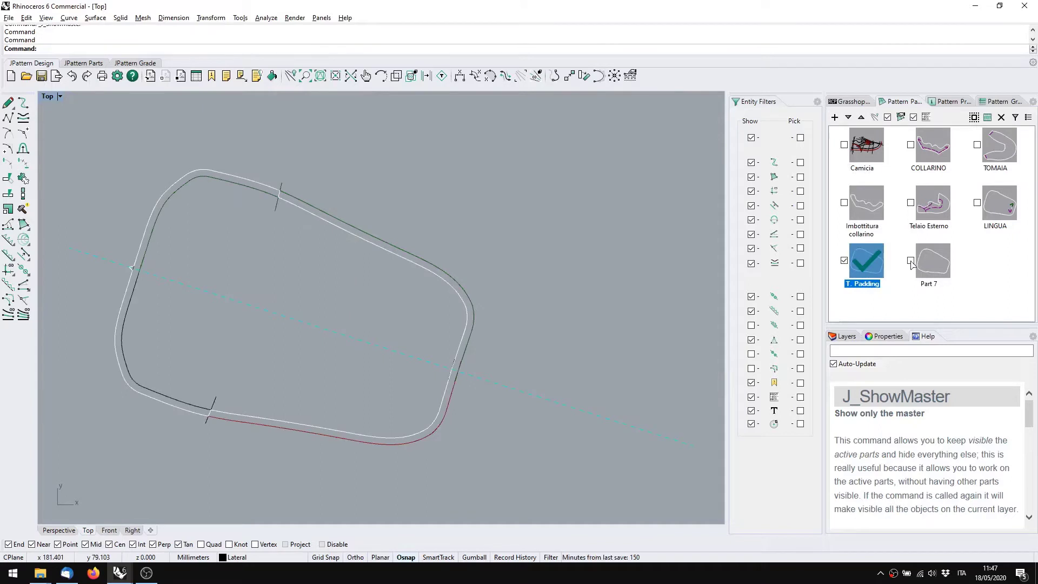
pyautogui.click(844, 261)
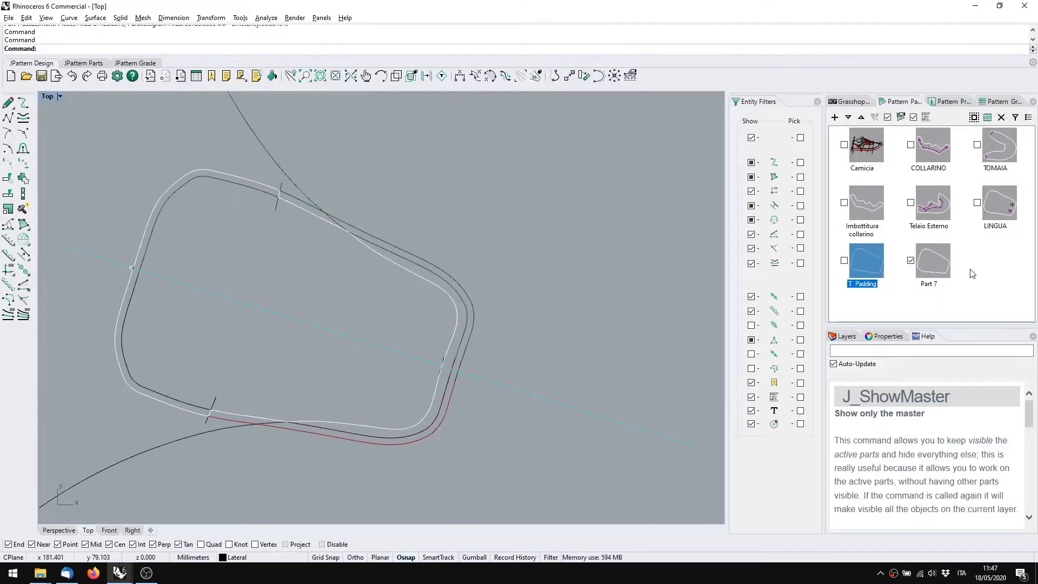
pyautogui.moveTo(398, 308); pyautogui.dragTo(536, 267, button='right')
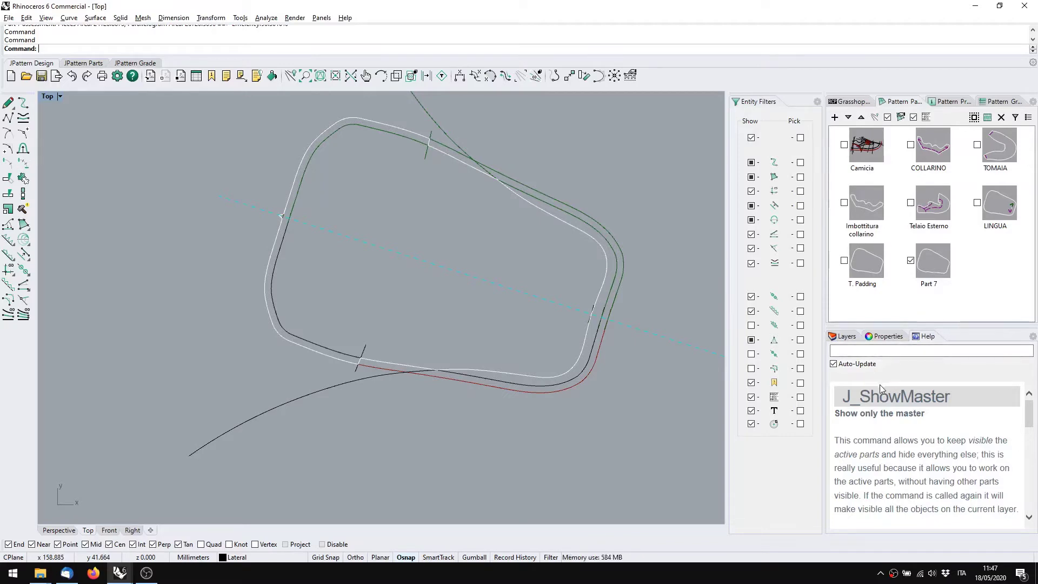
pyautogui.rightClick(926, 578)
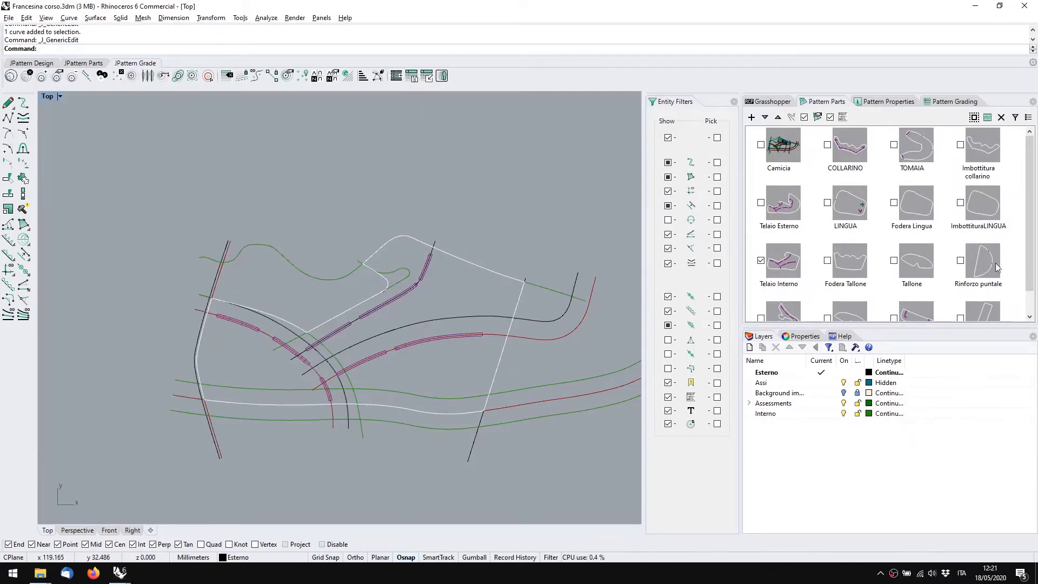
# Examine the Telaio Interno part in the Francesina corso.3dm reference model and return to the working model
pyautogui.scroll(-1, 997, 267)
pyautogui.click(793, 243)
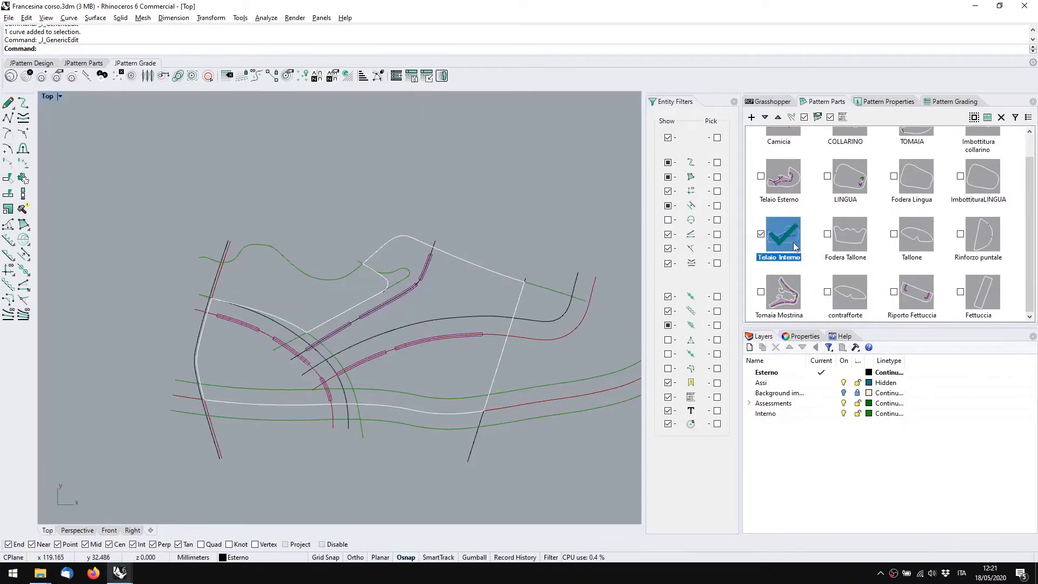
pyautogui.moveTo(301, 364); pyautogui.dragTo(261, 330, button='right')
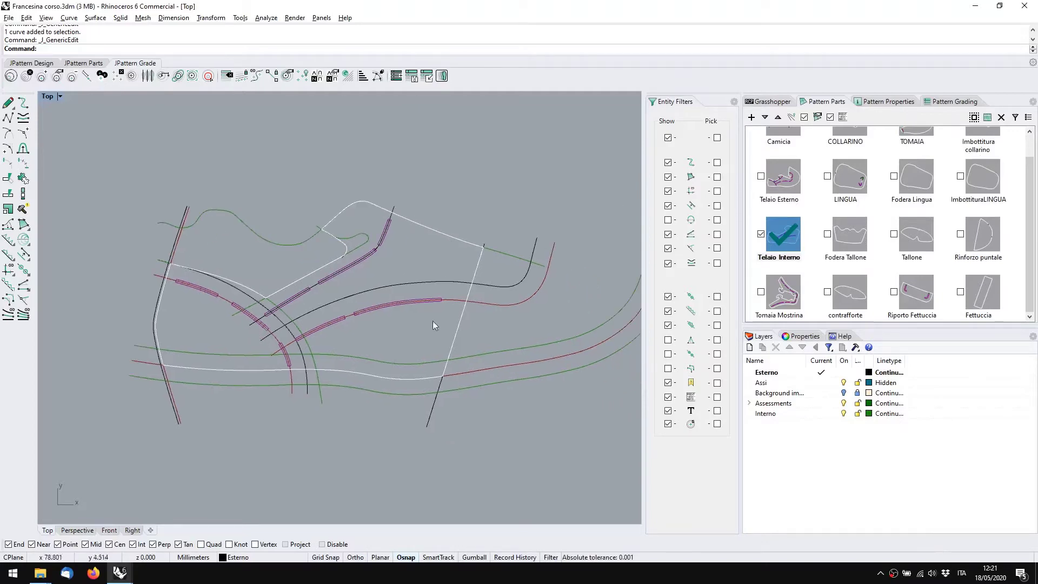
pyautogui.hotkey('alt', 'Tab')
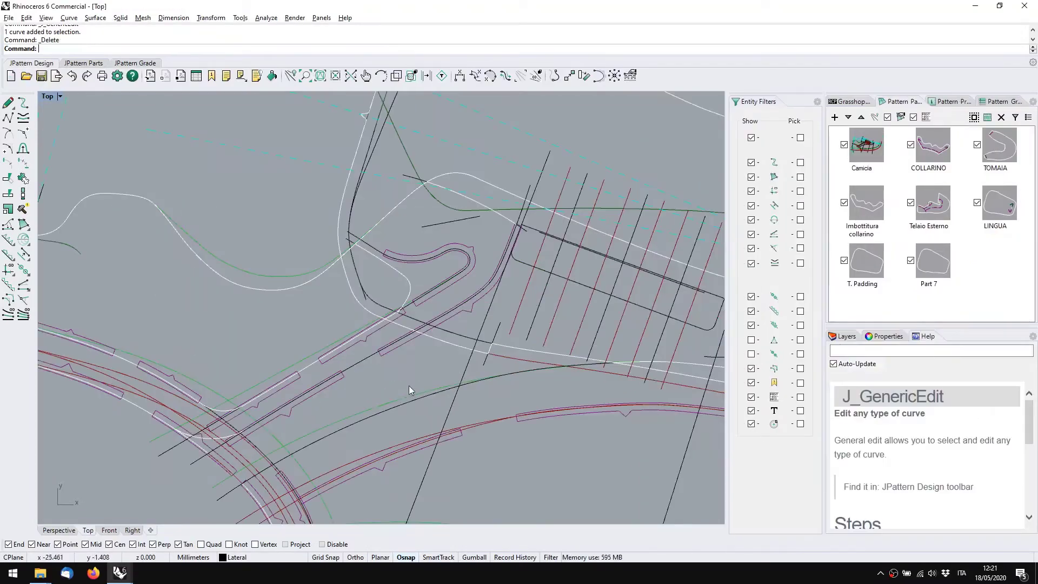
# Show only the Camicia part to view its base curves without the other parts
pyautogui.click(870, 160)
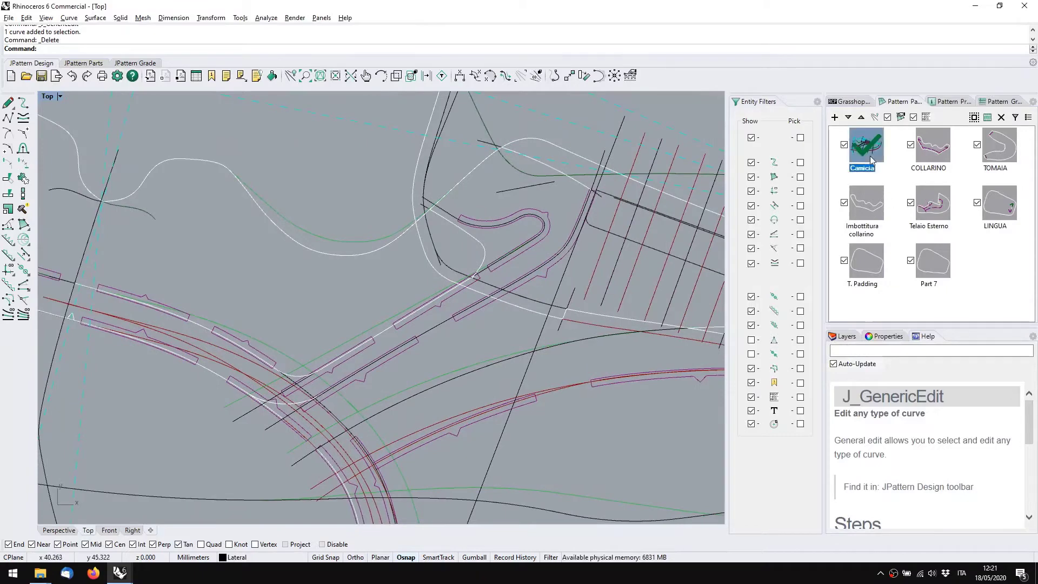
pyautogui.doubleClick(870, 160)
pyautogui.moveTo(316, 339); pyautogui.dragTo(417, 336, button='right')
# Examine in Francesina corso.3dm how the Interno collar curve meets the Telaio Interno outline, and switch back to the working model
pyautogui.hotkey('alt', 'Tab')
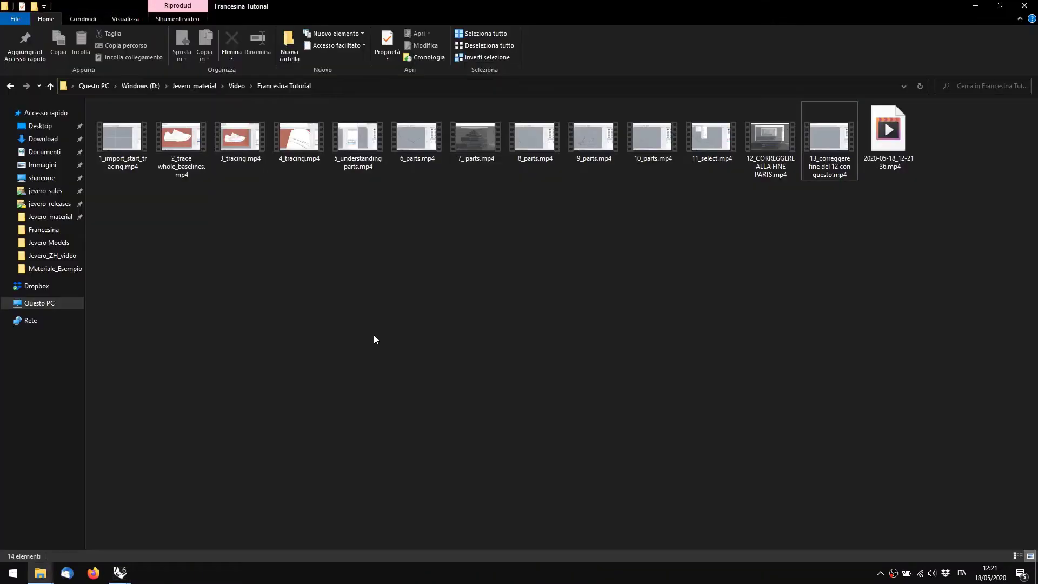
pyautogui.hotkey('alt', 'Tab')
pyautogui.scroll(4, 347, 264)
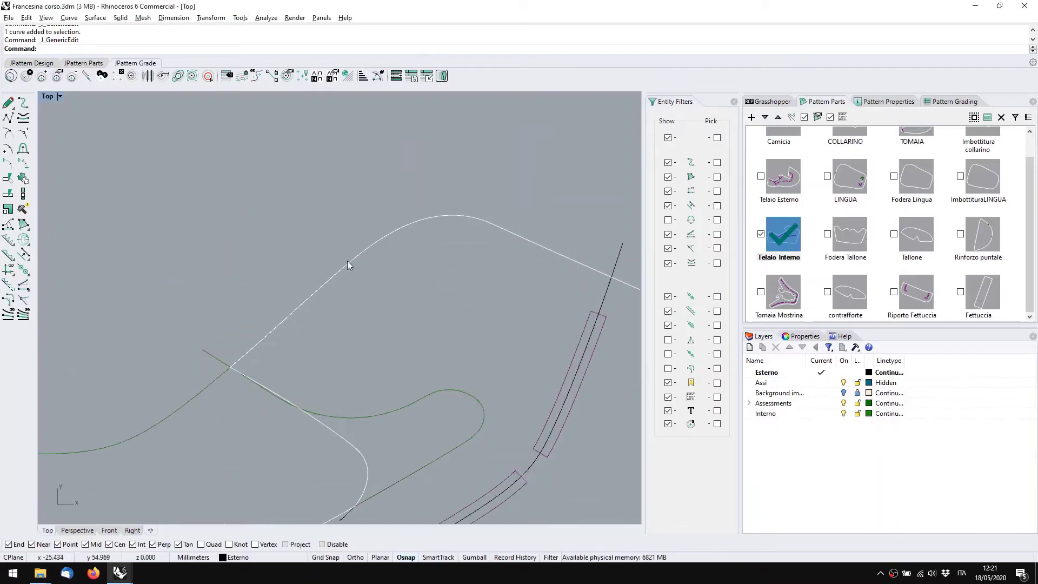
pyautogui.moveTo(325, 387); pyautogui.dragTo(339, 302, button='right')
pyautogui.click(232, 276)
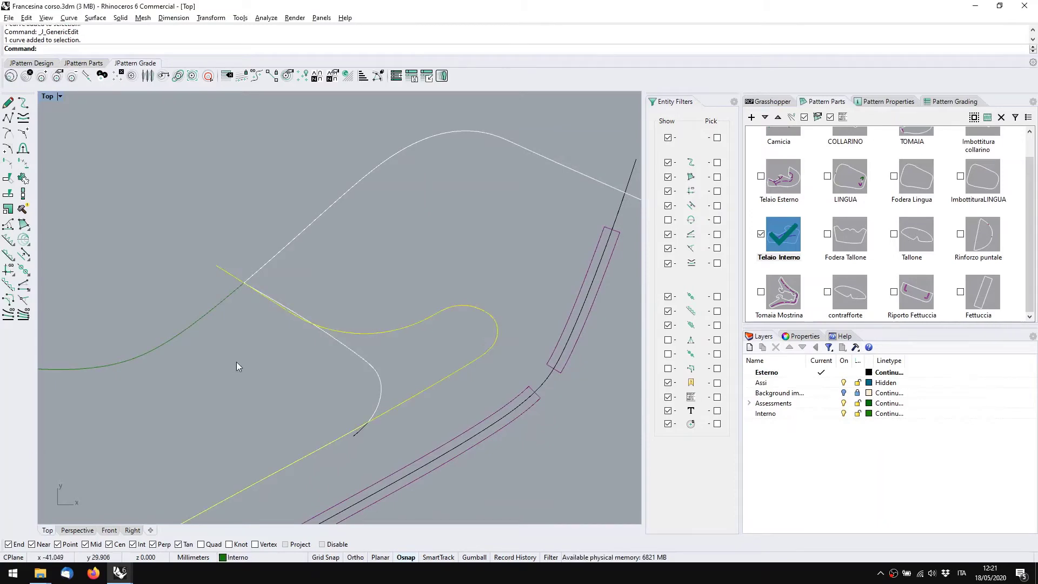
pyautogui.scroll(-3, 236, 366)
pyautogui.moveTo(248, 367); pyautogui.dragTo(280, 329, button='right')
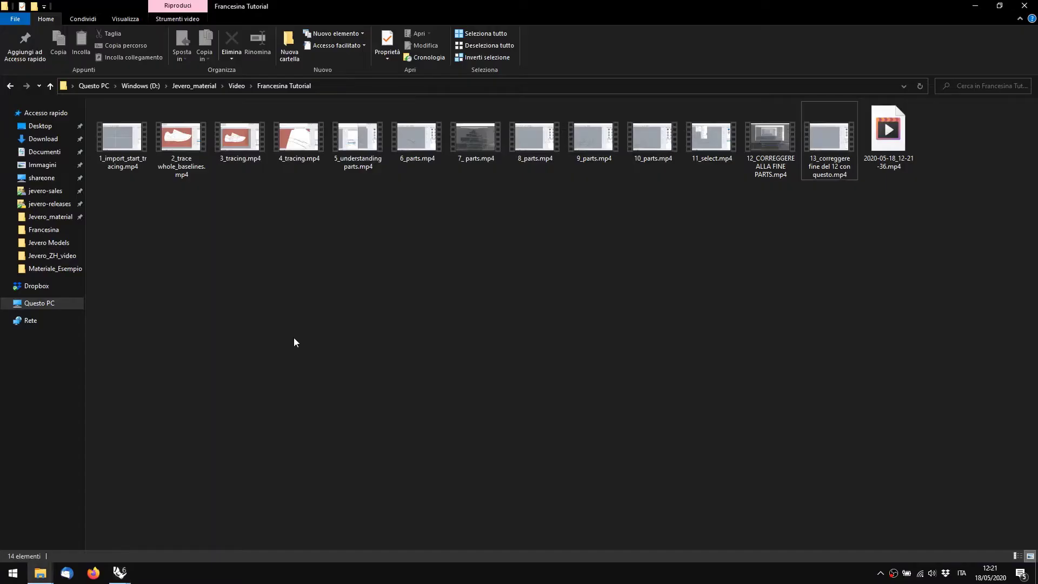
pyautogui.hotkey('alt', 'Tab')
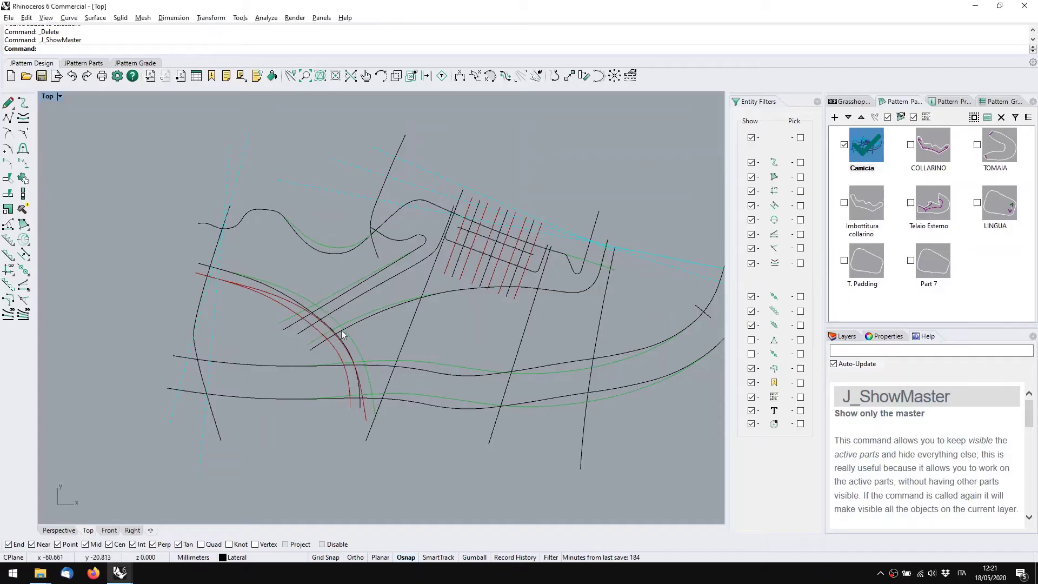
# Show all parts and move the short curved line below the collar's front end to the Camicia part
pyautogui.middleClick(565, 149)
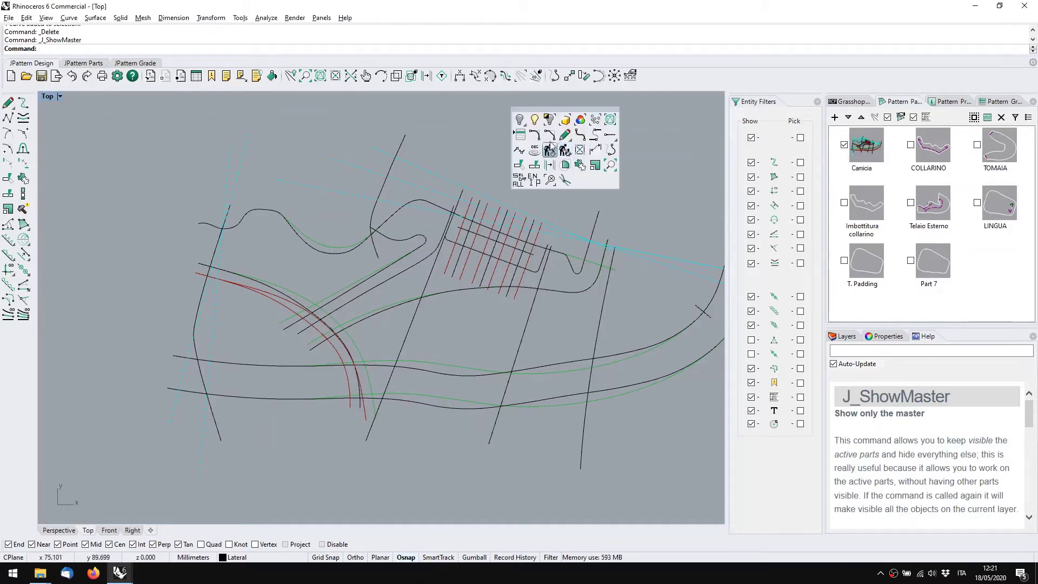
pyautogui.click(550, 148)
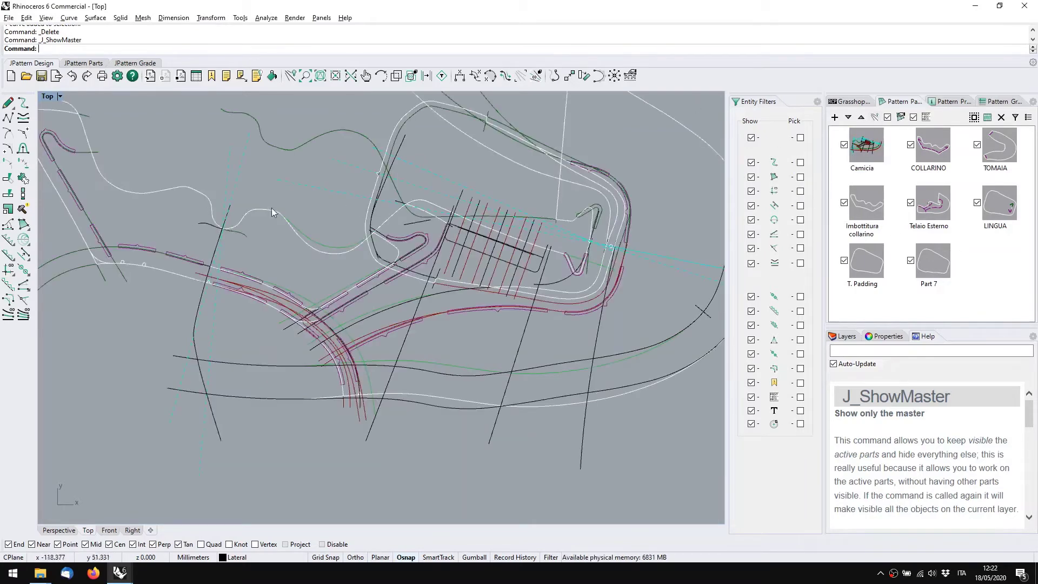
pyautogui.scroll(5, 319, 232)
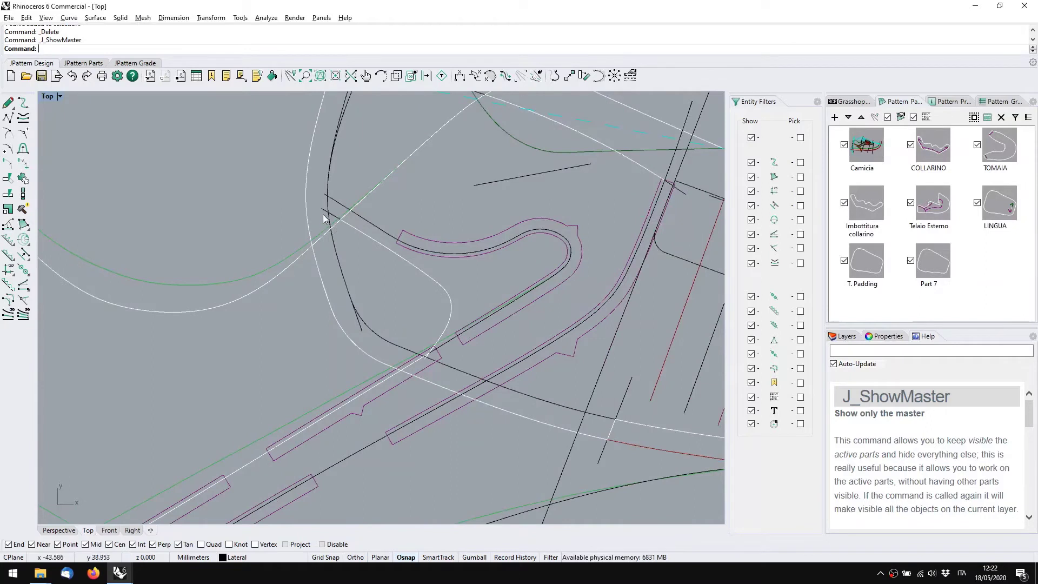
pyautogui.click(326, 215)
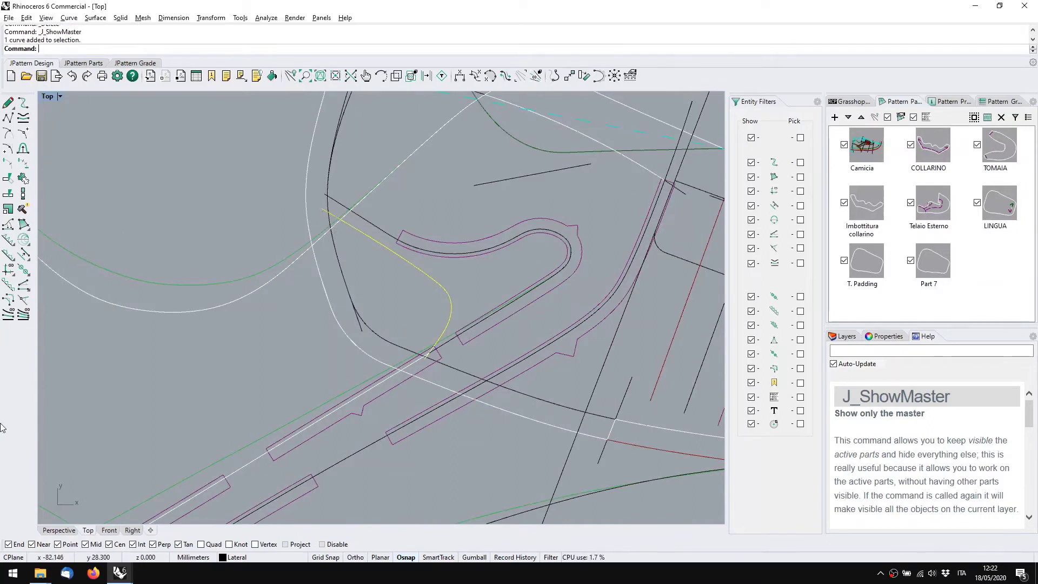
pyautogui.rightClick(872, 150)
pyautogui.click(897, 172)
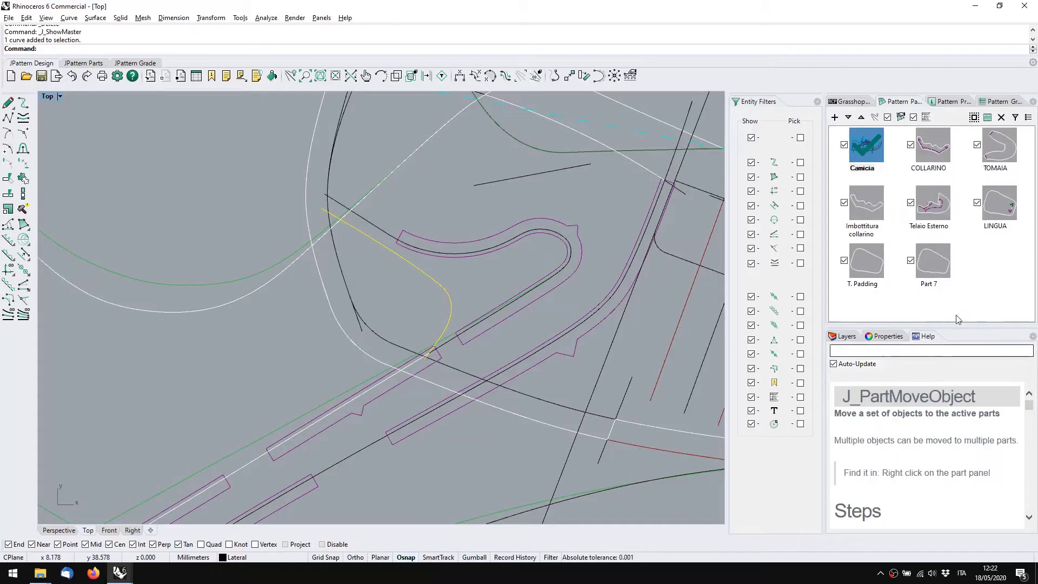
# Isolate the Camicia part with the moved curve included, and deselect the curve
pyautogui.doubleClick(870, 134)
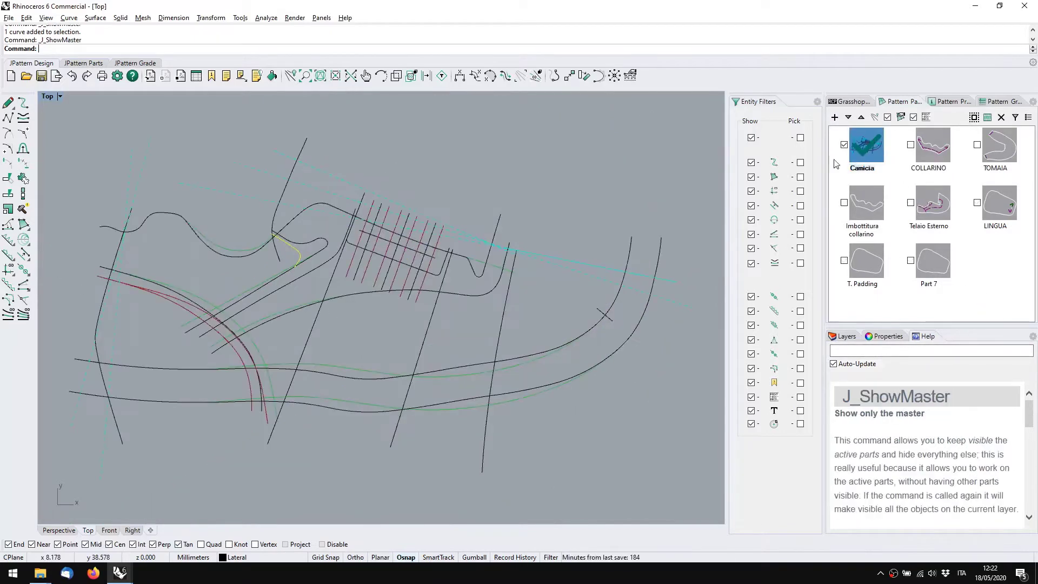
pyautogui.click(326, 336)
pyautogui.scroll(5, 300, 278)
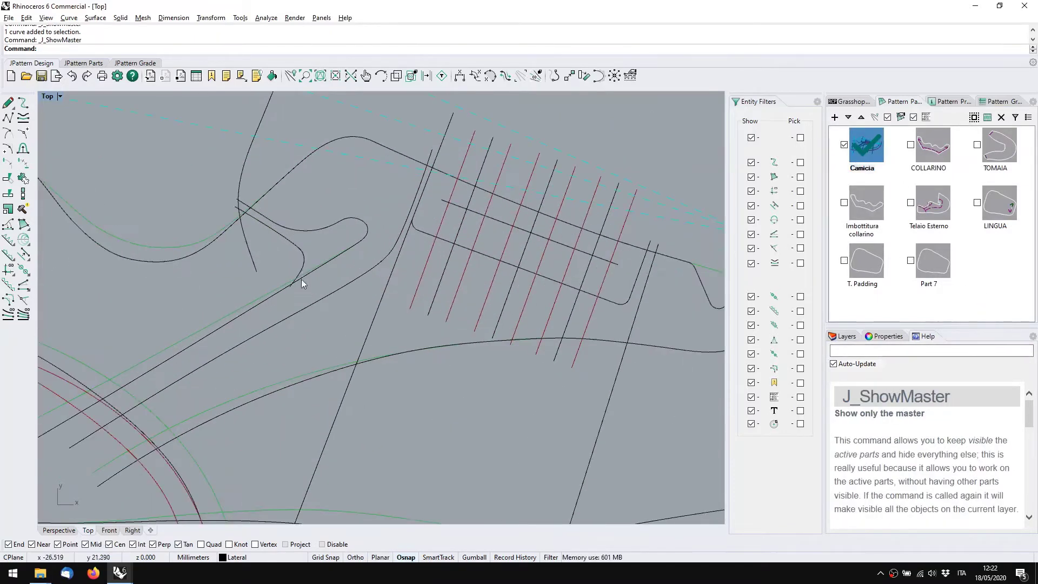
# Examine the complete Telaio Interno outline and its inner lines in Francesina corso.3dm, and switch back to the working model
pyautogui.scroll(-2, 262, 263)
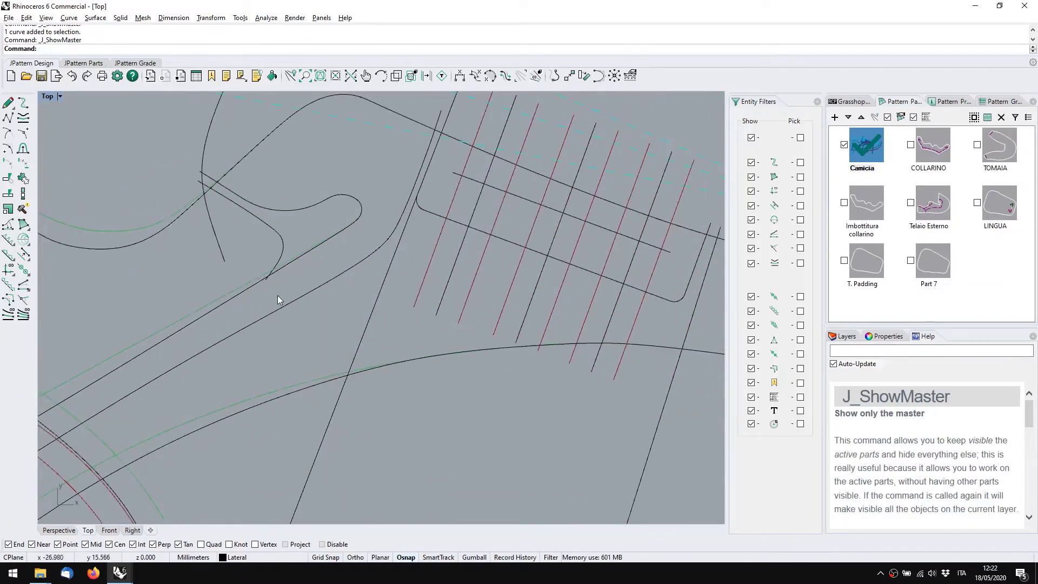
pyautogui.scroll(-4, 278, 296)
pyautogui.moveTo(299, 312); pyautogui.dragTo(486, 190, button='right')
pyautogui.scroll(-2, 485, 190)
pyautogui.hotkey('alt', 'Tab')
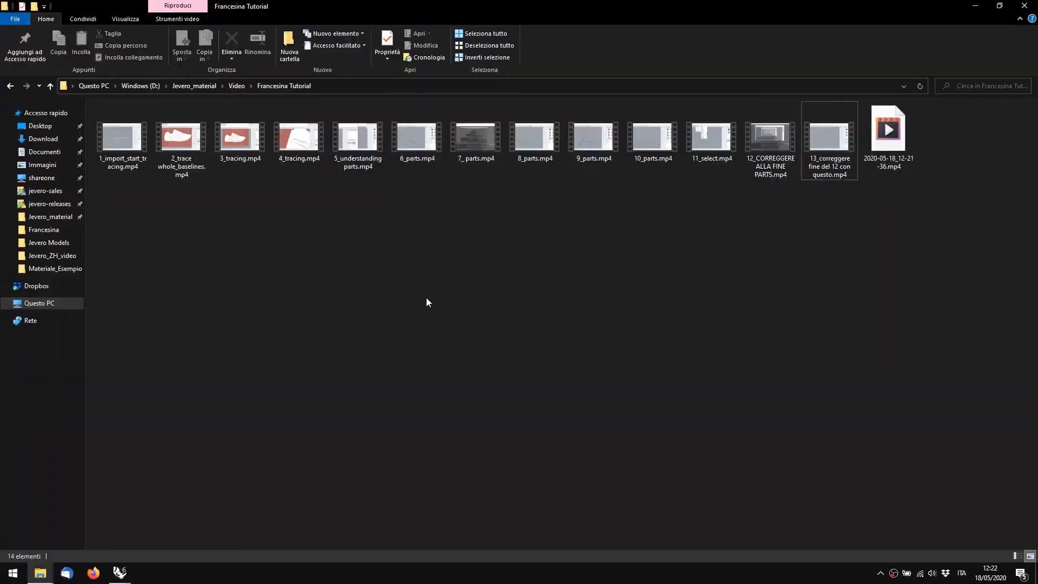
pyautogui.hotkey('alt', 'Tab')
pyautogui.scroll(3, 239, 328)
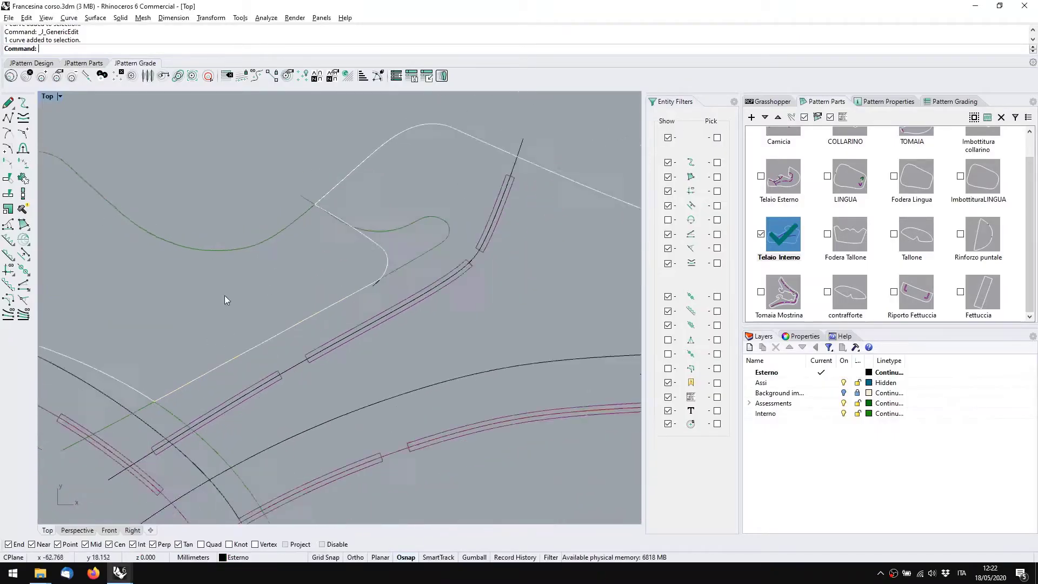
pyautogui.scroll(-4, 224, 295)
pyautogui.moveTo(227, 311); pyautogui.dragTo(499, 192, button='right')
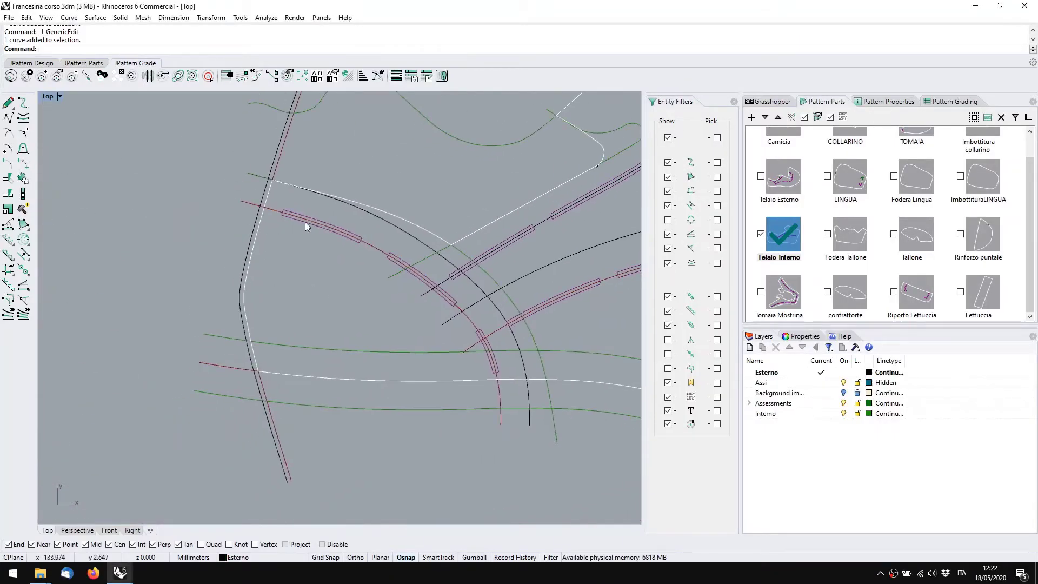
pyautogui.scroll(-5, 305, 226)
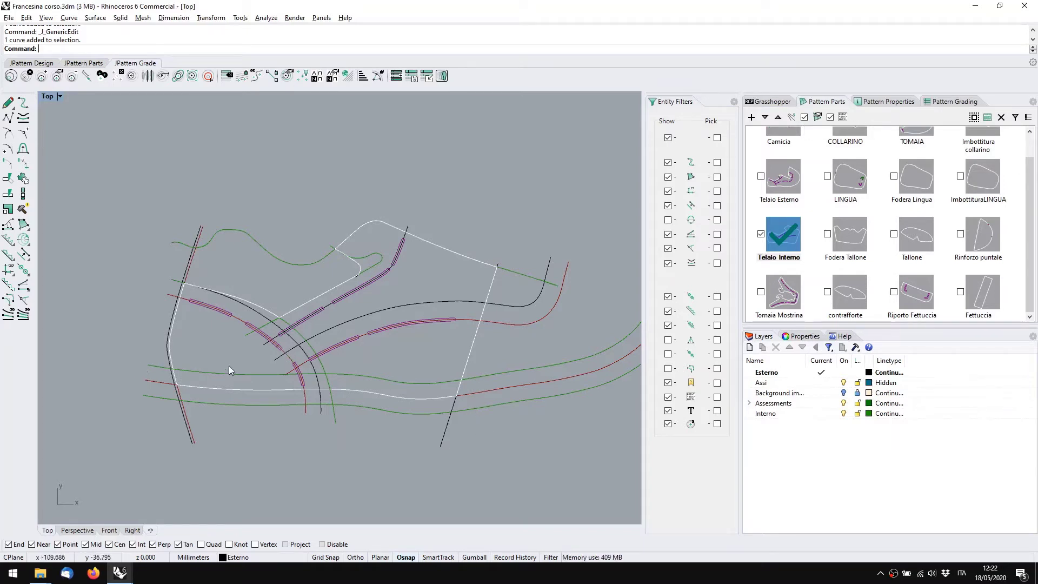
pyautogui.moveTo(120, 572)
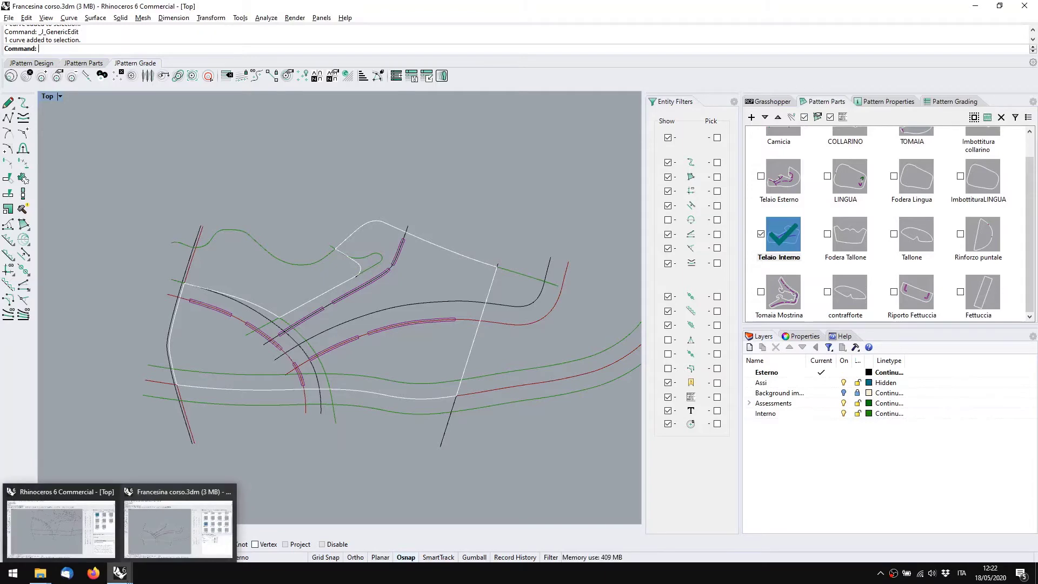
pyautogui.click(60, 521)
# Create a 1.45 mm margin on the inner side of the curved heel line
pyautogui.scroll(3, 280, 309)
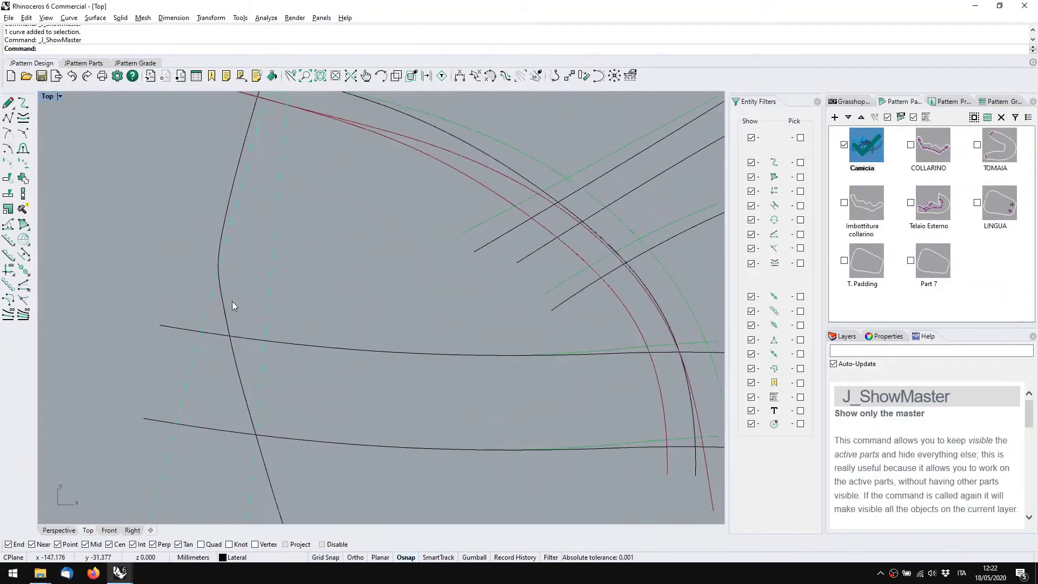
pyautogui.click(223, 319)
pyautogui.click(8, 255)
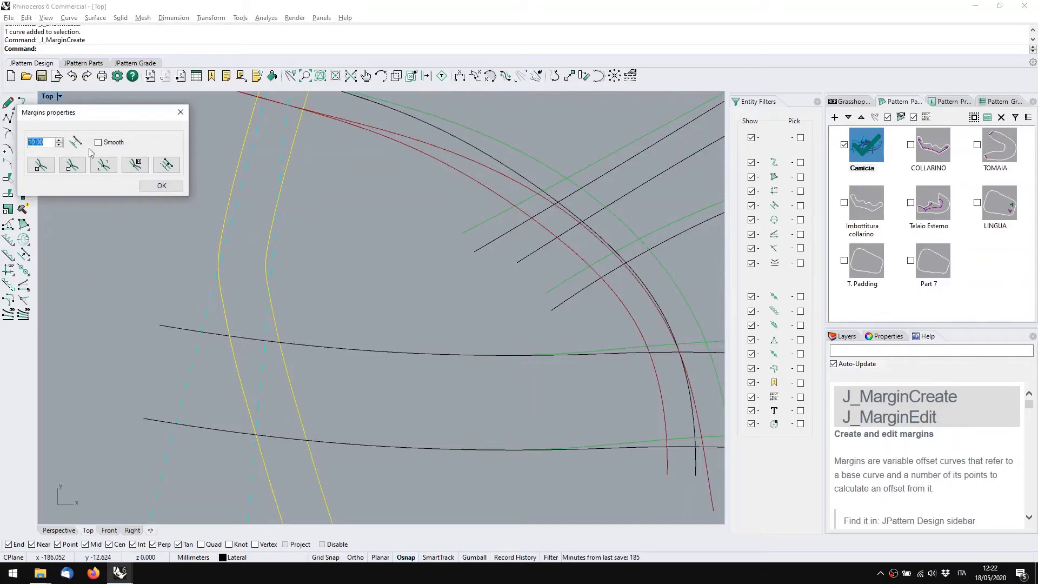
pyautogui.write('1')
pyautogui.press('Return')
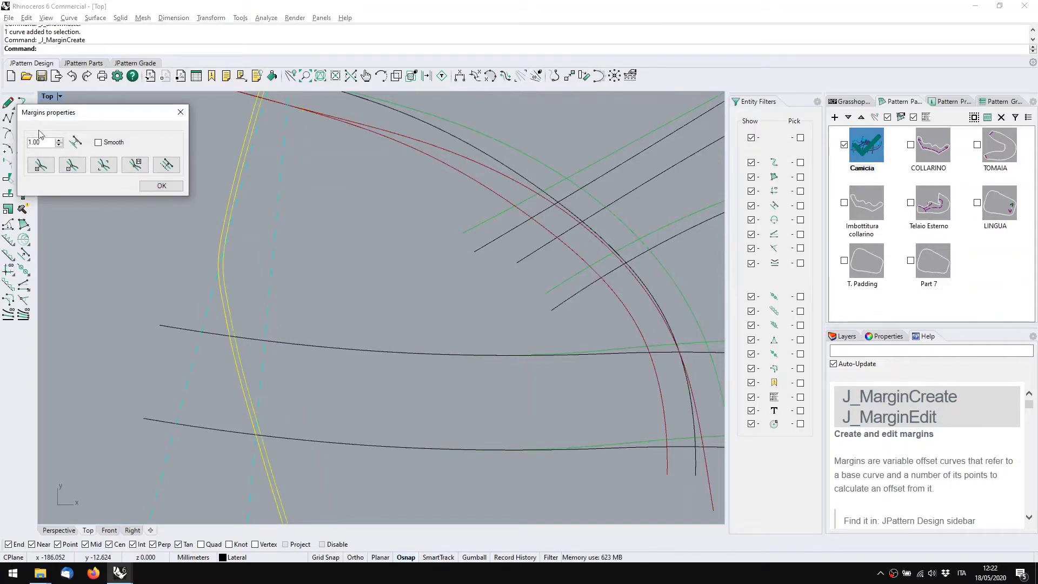
pyautogui.scroll(1, 33, 138)
pyautogui.scroll(1, 41, 143)
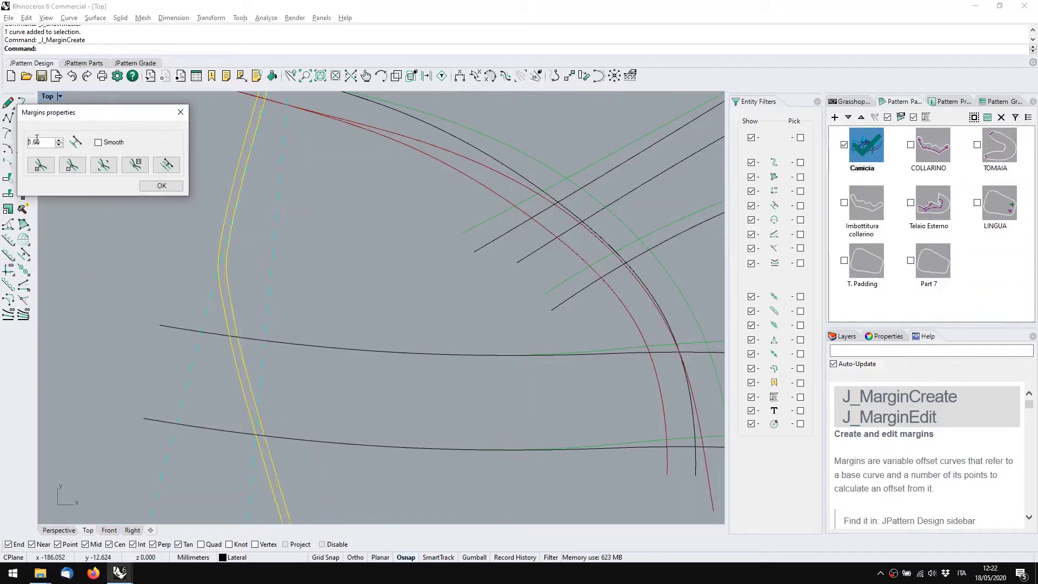
pyautogui.click(161, 186)
# Create a 10 mm margin above the lower green medial curve along the bottom of the pattern
pyautogui.scroll(-3, 488, 362)
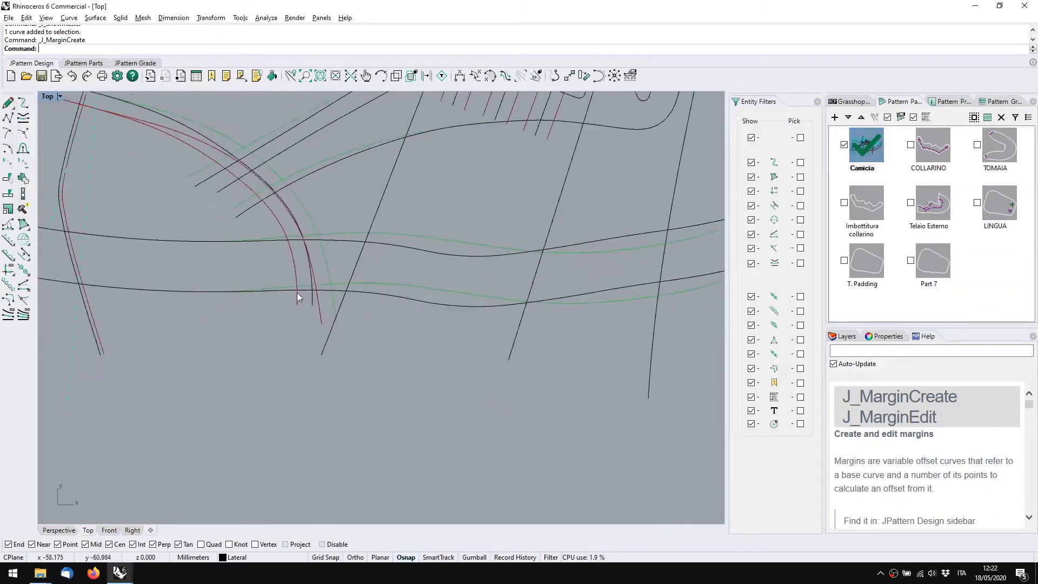
pyautogui.click(413, 285)
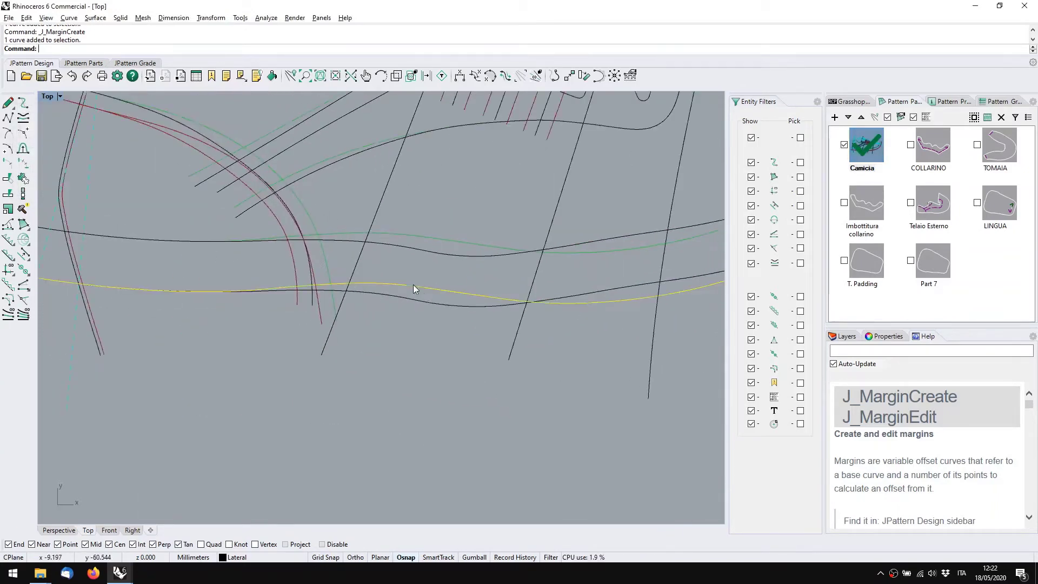
pyautogui.click(23, 254)
pyautogui.doubleClick(44, 147)
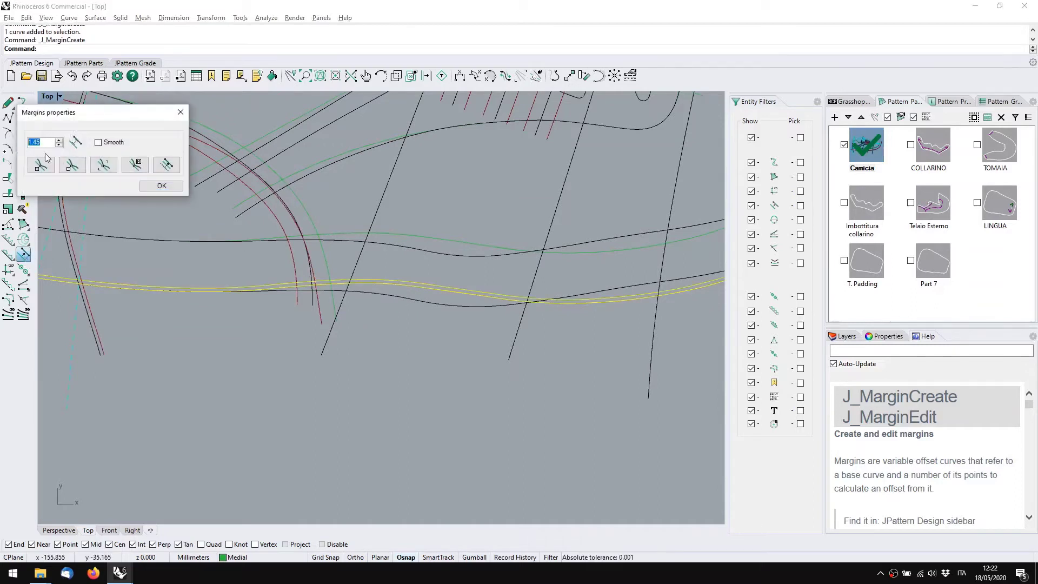
pyautogui.write('10')
pyautogui.press('Tab')
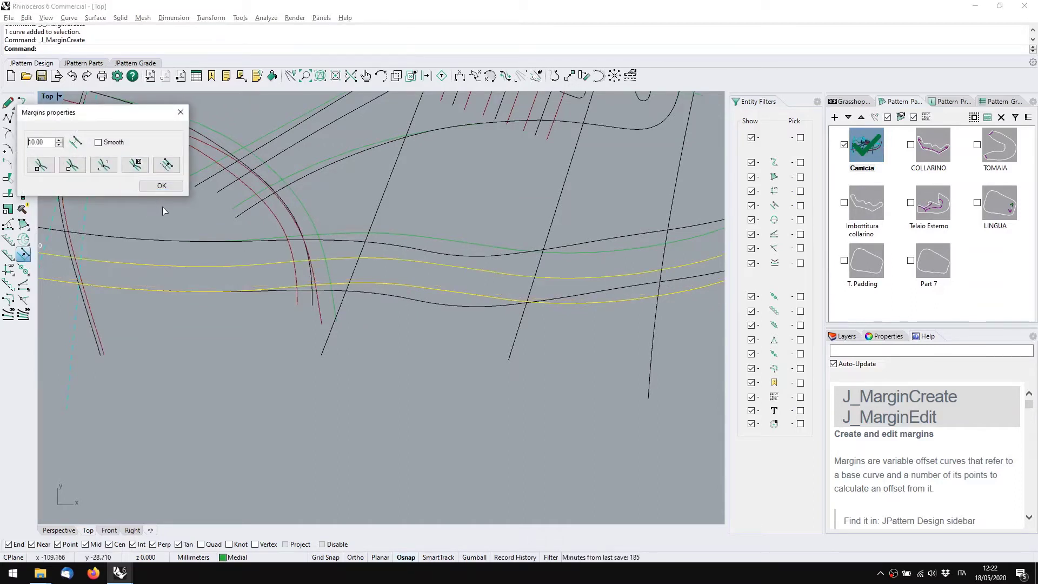
pyautogui.click(163, 187)
pyautogui.moveTo(151, 212); pyautogui.dragTo(267, 246, button='right')
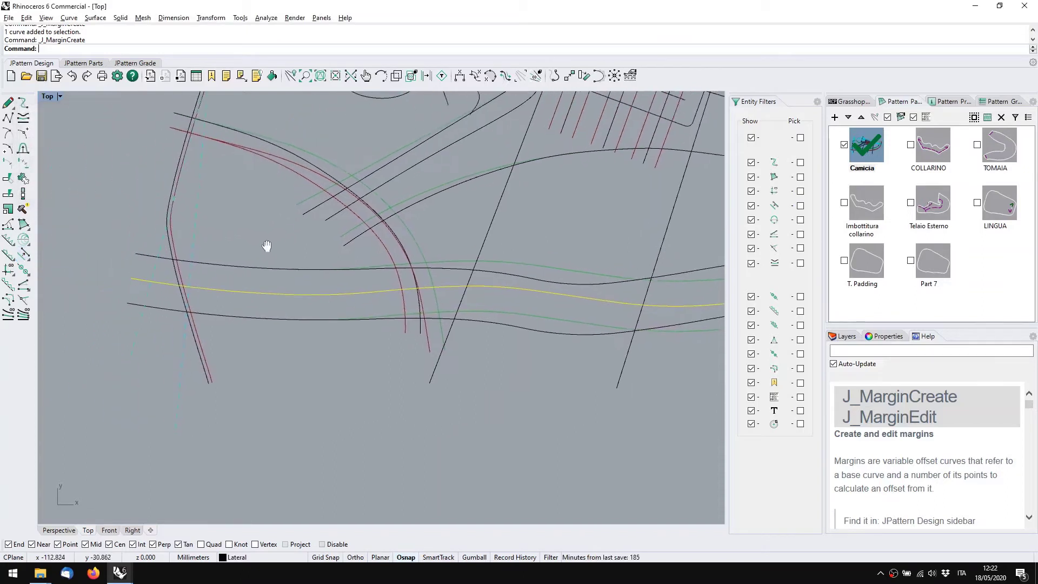
# Add the heel margin, green curved rear line, green collar curve, top line, short connecting curve and slanted front line to the selection
pyautogui.click(169, 245)
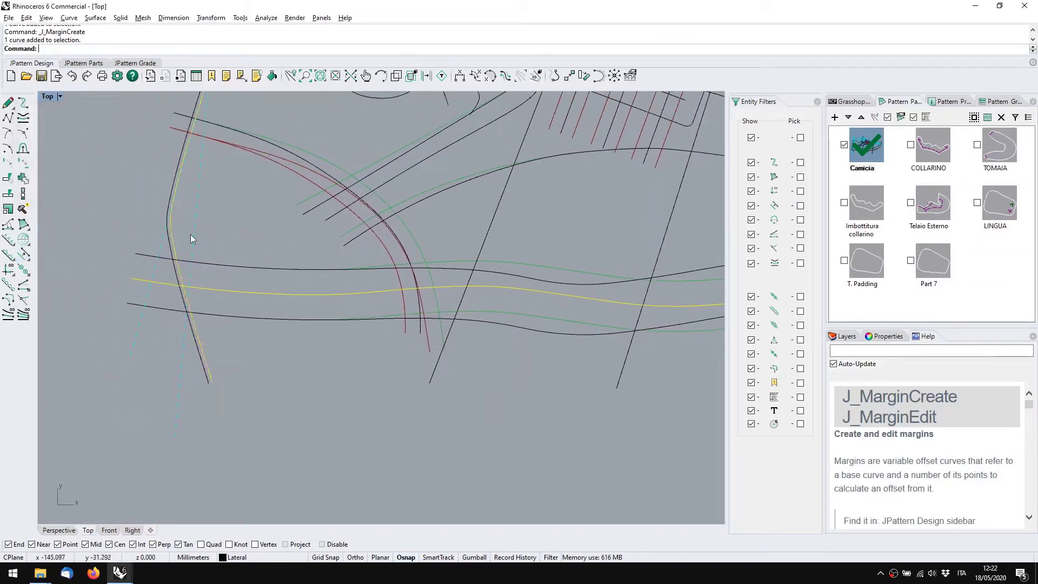
pyautogui.click(306, 154)
pyautogui.moveTo(411, 166); pyautogui.dragTo(331, 283, button='right')
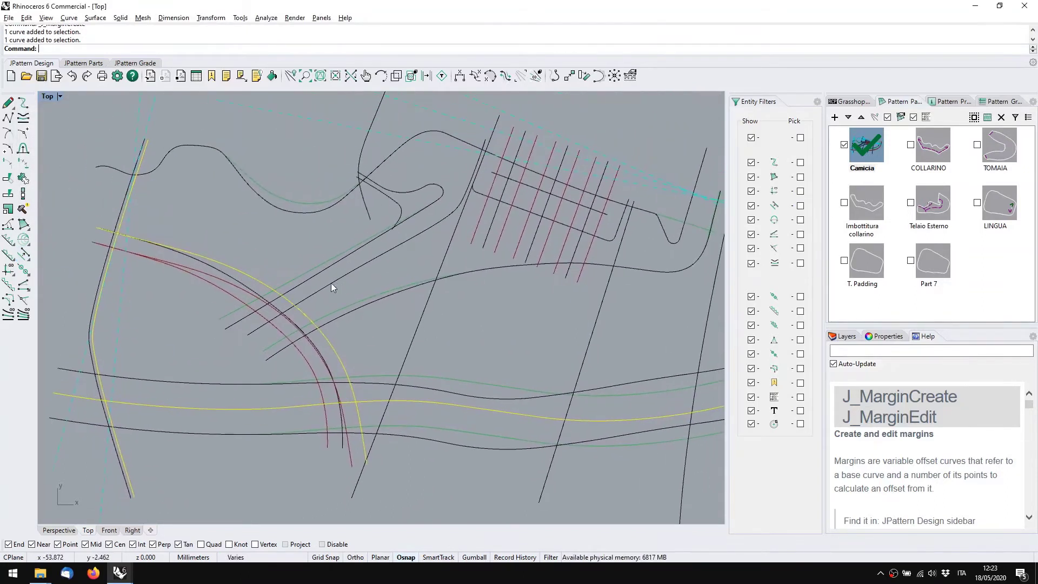
pyautogui.click(332, 262)
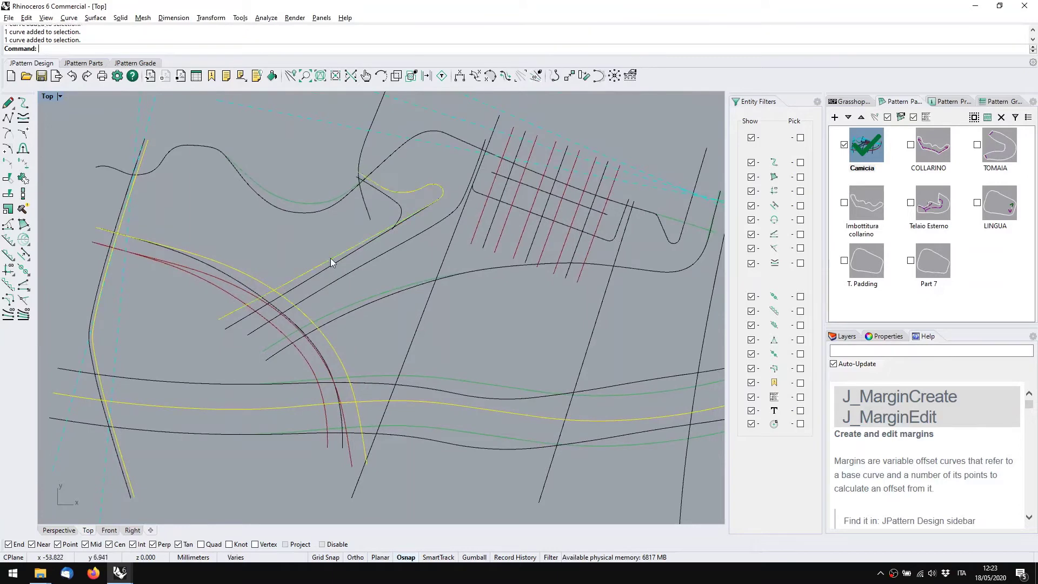
pyautogui.click(391, 165)
pyautogui.click(419, 199)
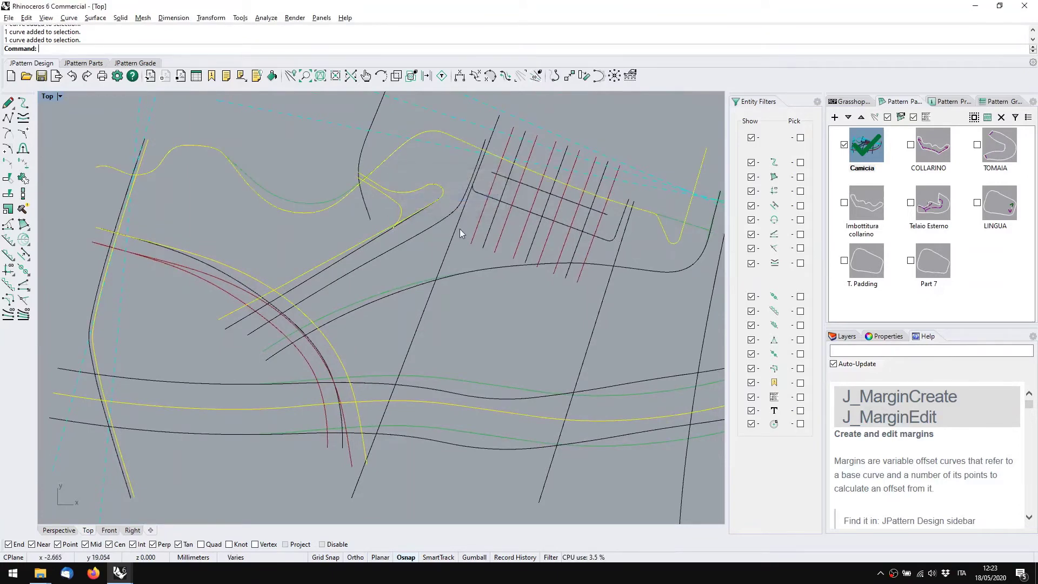
pyautogui.scroll(-4, 459, 229)
pyautogui.scroll(4, 520, 276)
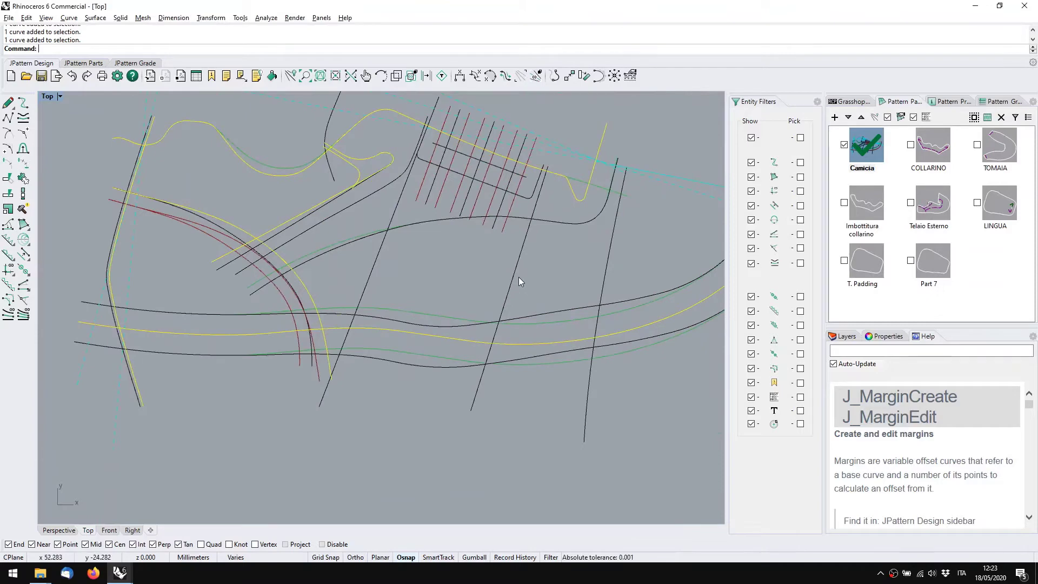
pyautogui.click(508, 278)
# Compare with Francesina corso.3dm, add the red curved margin and the two long black inner lines to the selection, and isolate the selected curves
pyautogui.hotkey('alt', 'Tab')
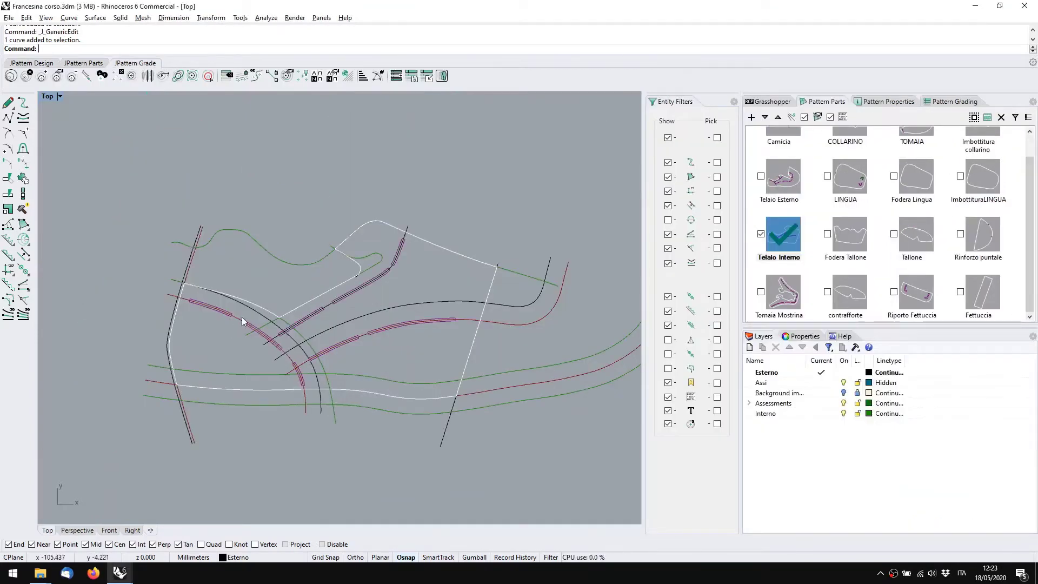
pyautogui.hotkey('alt', 'Tab')
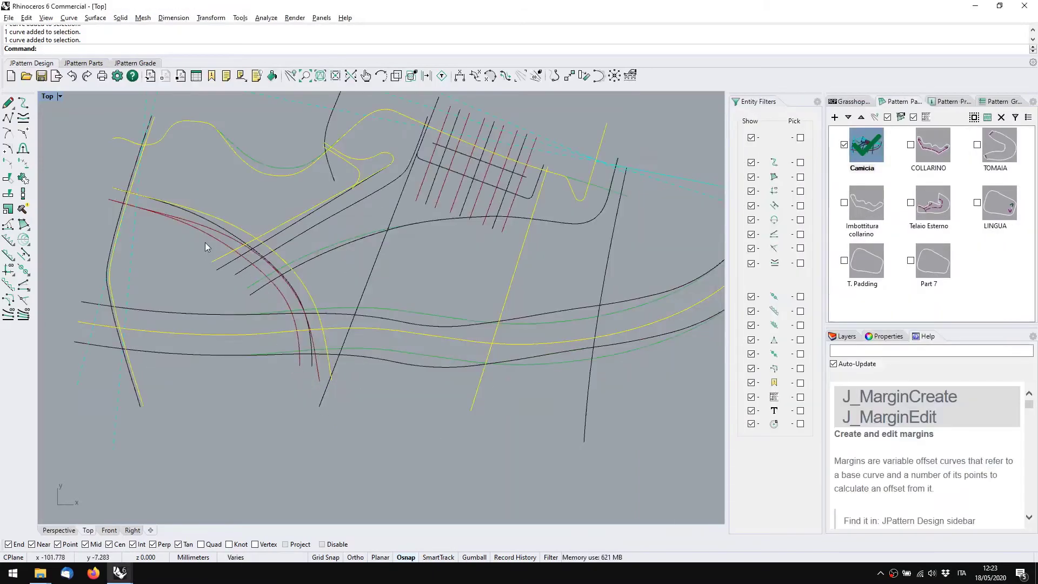
pyautogui.hotkey('alt', 'Tab')
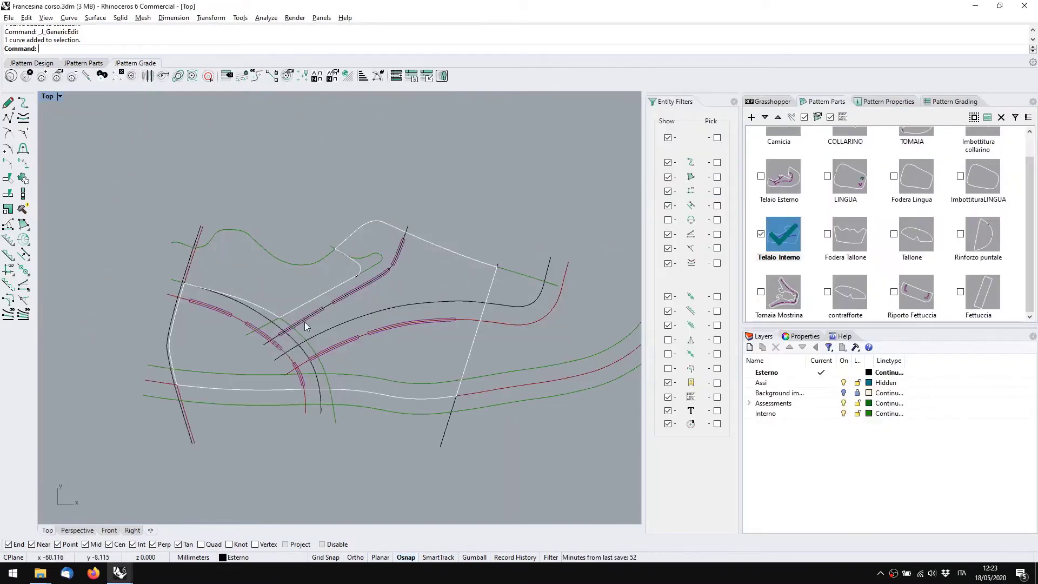
pyautogui.hotkey('alt', 'Tab')
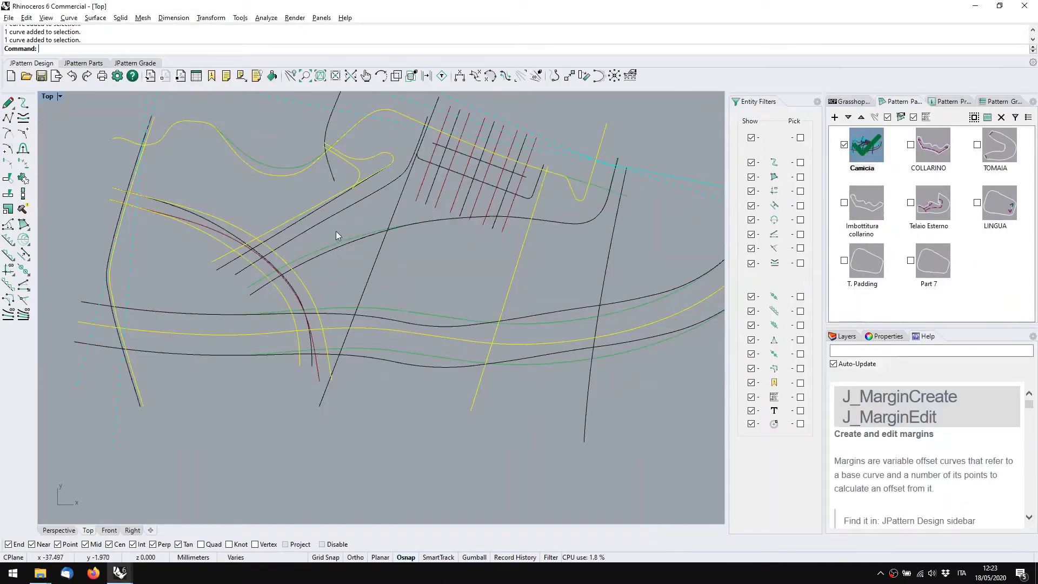
pyautogui.click(332, 213)
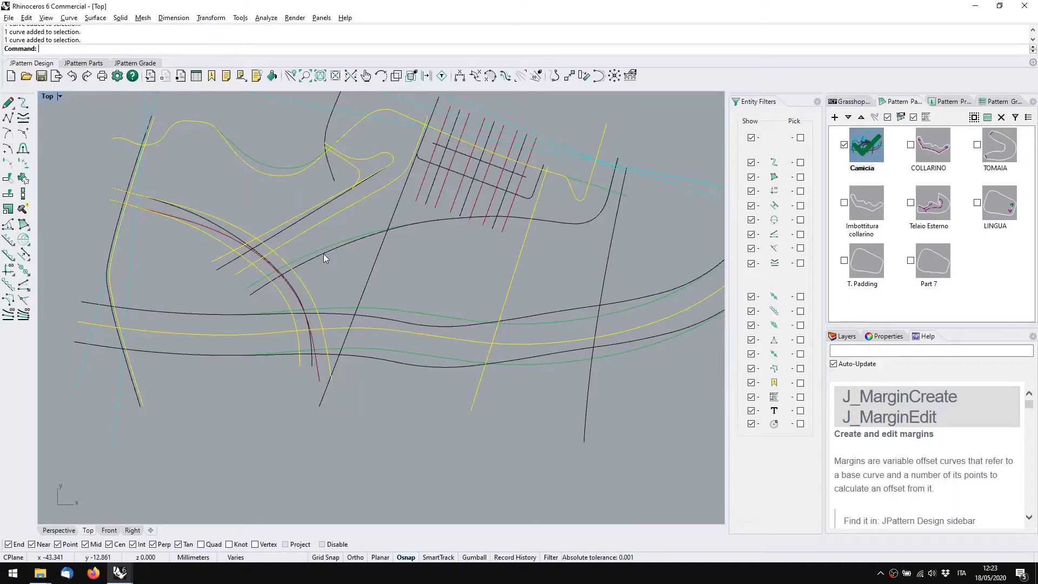
pyautogui.click(324, 255)
pyautogui.middleClick(436, 303)
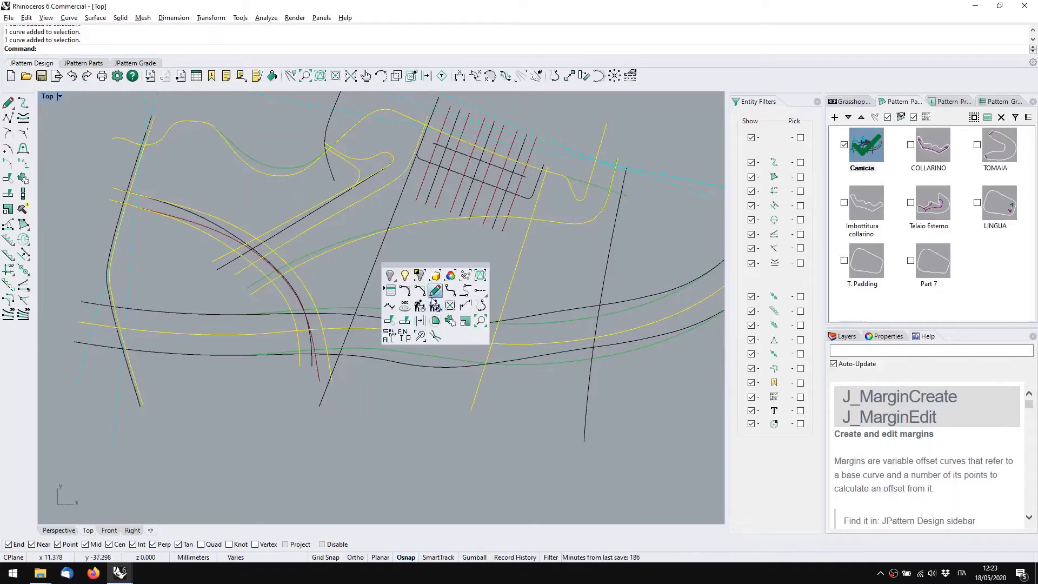
pyautogui.click(420, 278)
pyautogui.click(391, 284)
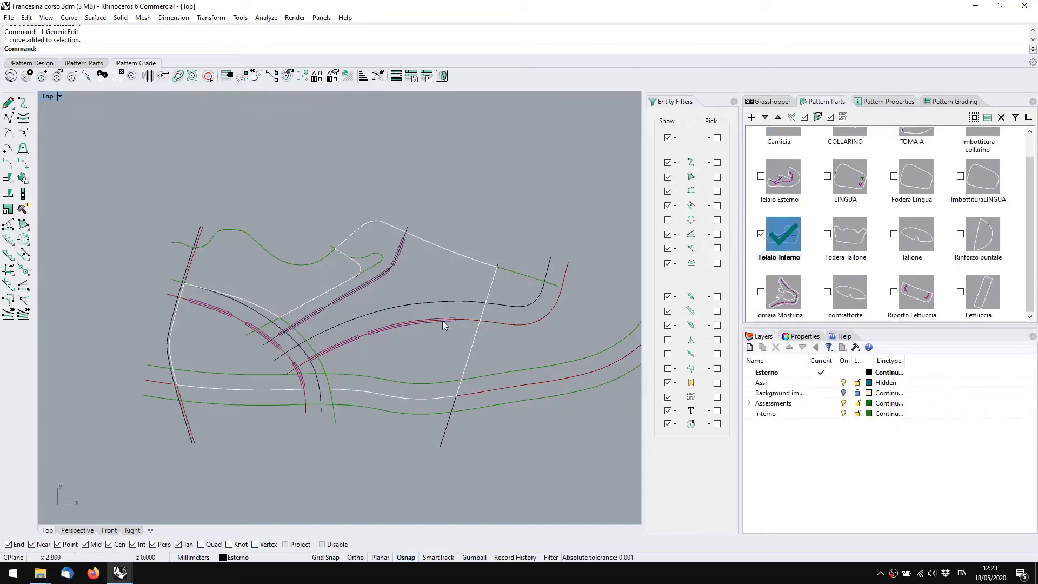
# Check the margin properties of the long lower red curve in Francesina corso.3dm, and return to the working model
pyautogui.click(510, 322)
pyautogui.press('Return')
pyautogui.press('Return')
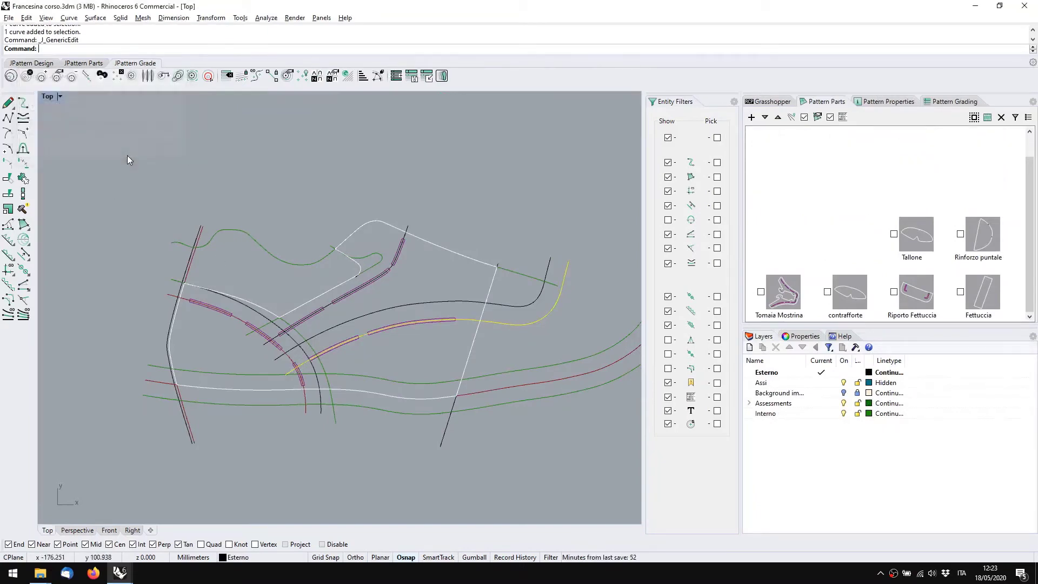
pyautogui.hotkey('alt', 'Tab')
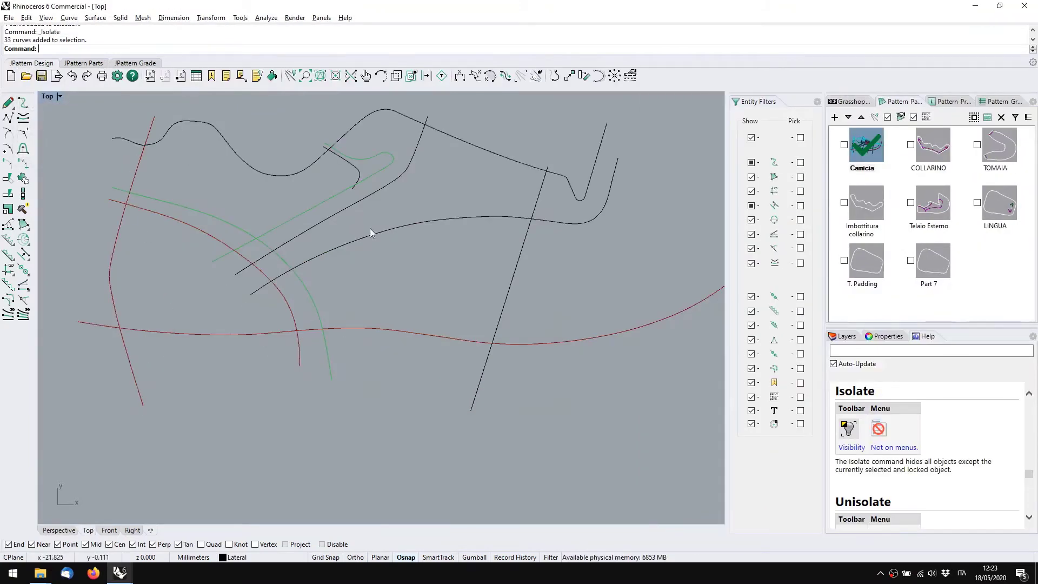
# Create a 12 mm margin below the long lower black line, and compare it with the reference model
pyautogui.click(346, 242)
pyautogui.click(24, 239)
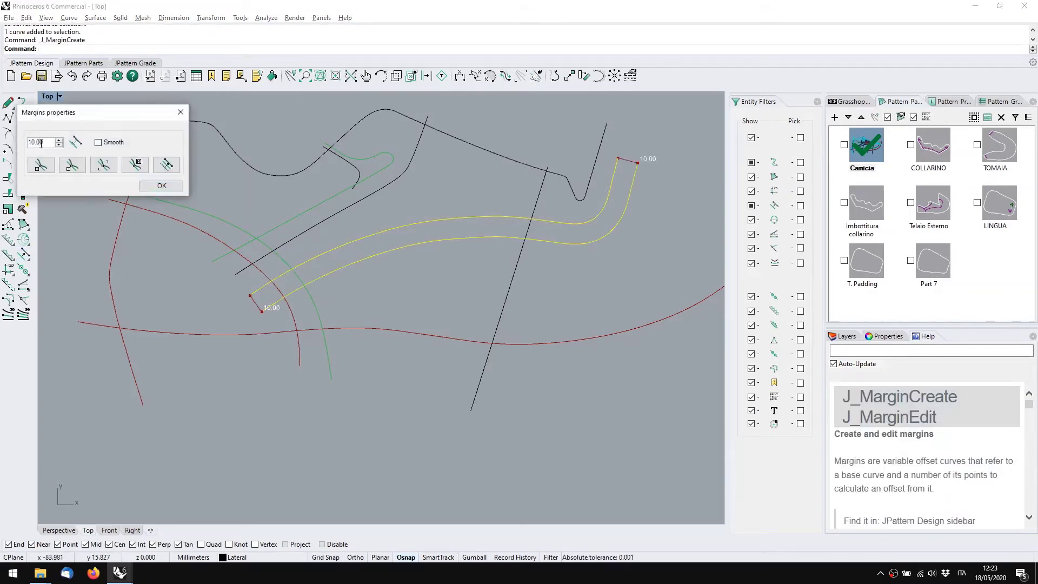
pyautogui.scroll(9, 41, 143)
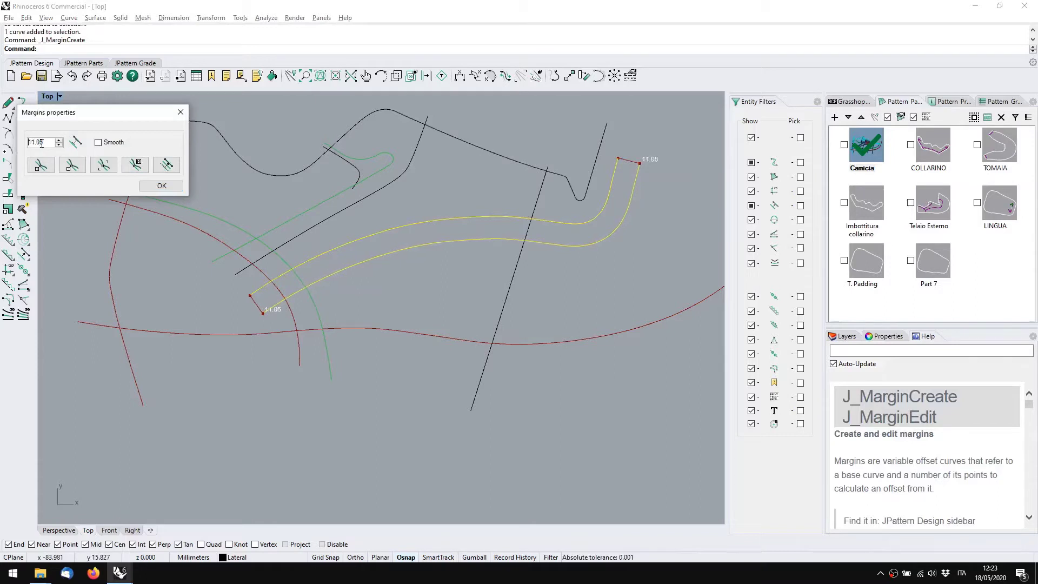
pyautogui.scroll(12, 42, 143)
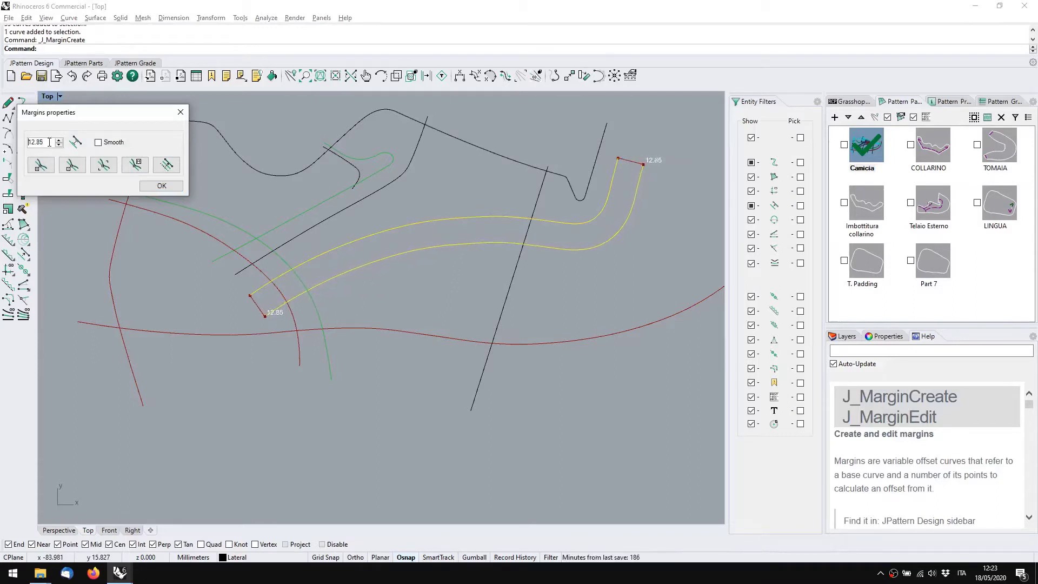
pyautogui.doubleClick(42, 143)
pyautogui.write('12')
pyautogui.press('Return')
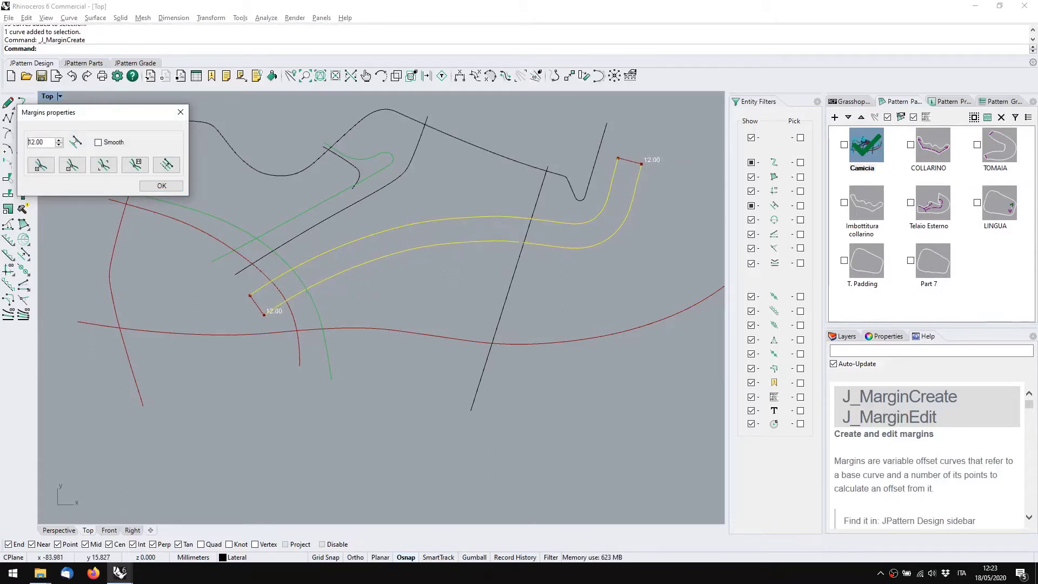
pyautogui.click(161, 186)
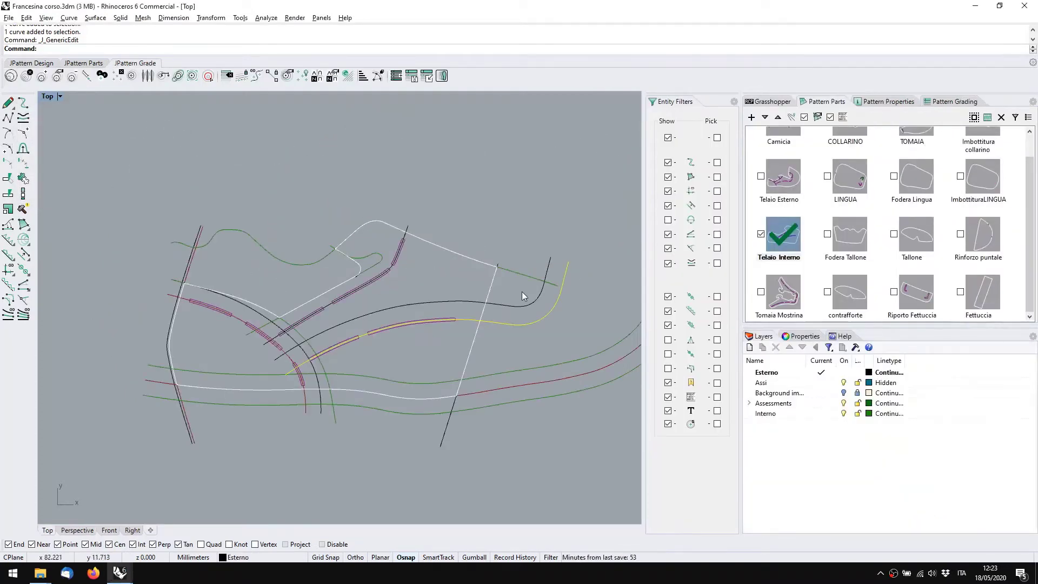
pyautogui.click(518, 356)
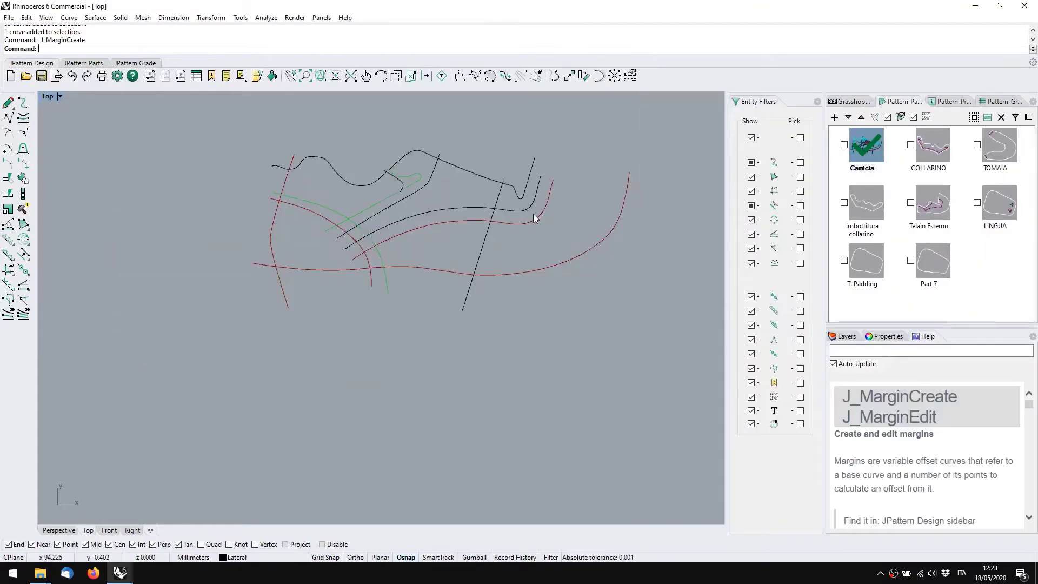
# Start a boundary in sequence from the rear heel line, the green curved rear line and the green collar curve
pyautogui.click(537, 216)
pyautogui.press('Escape')
pyautogui.scroll(5, 425, 240)
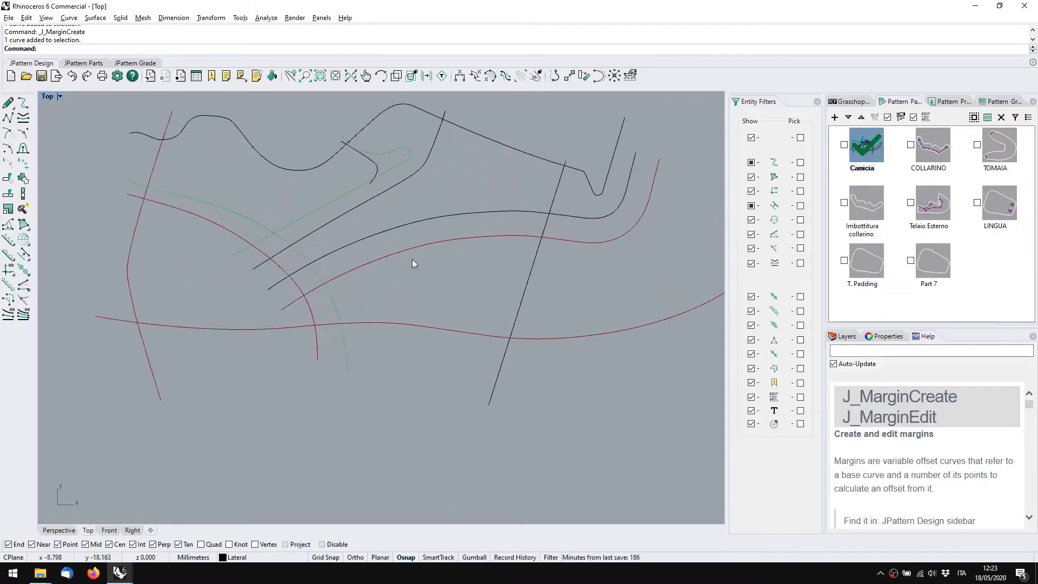
pyautogui.moveTo(329, 275); pyautogui.dragTo(292, 328, button='right')
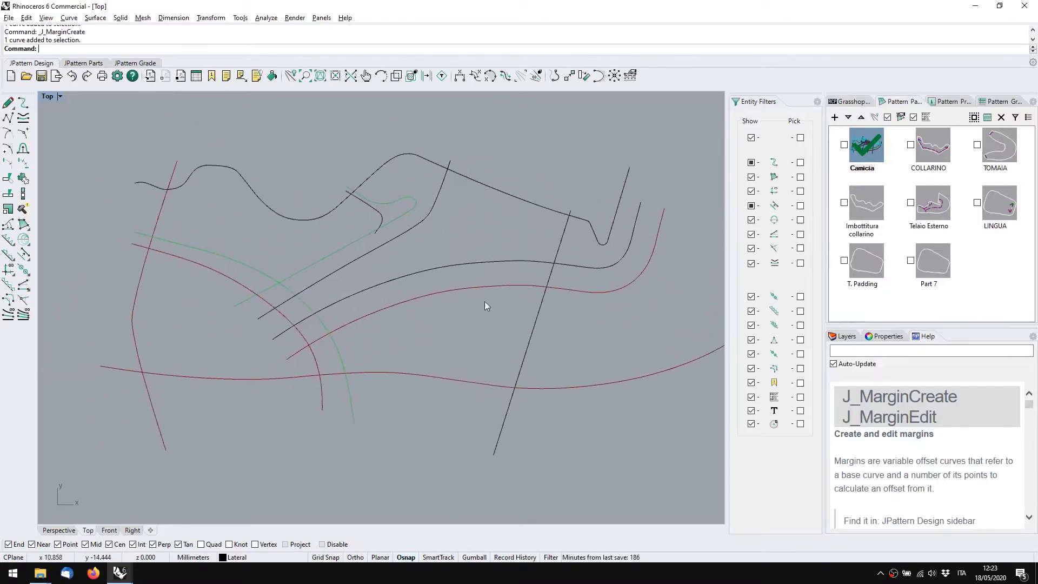
pyautogui.moveTo(368, 289); pyautogui.dragTo(364, 306, button='right')
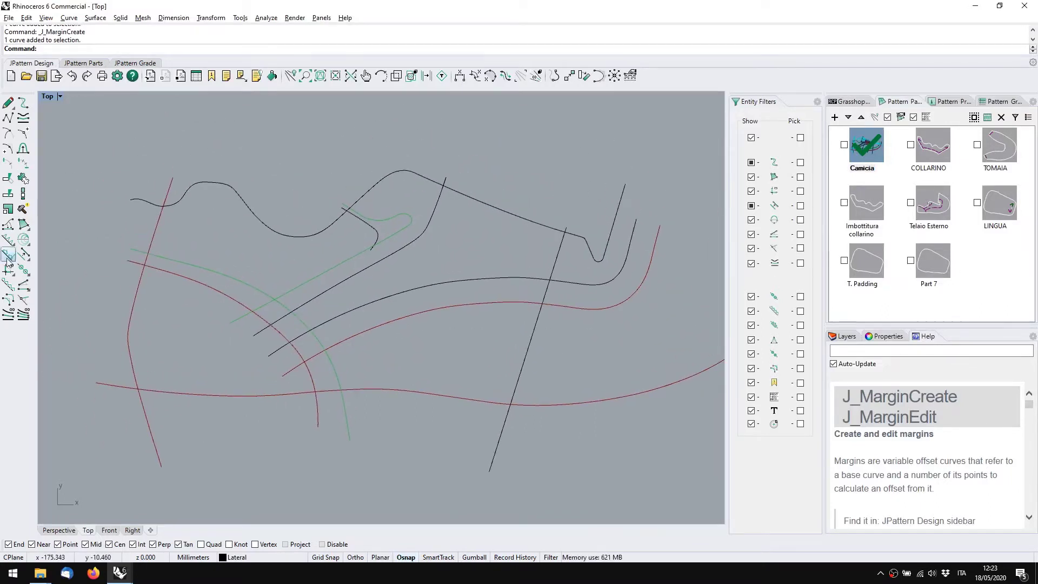
pyautogui.rightClick(23, 224)
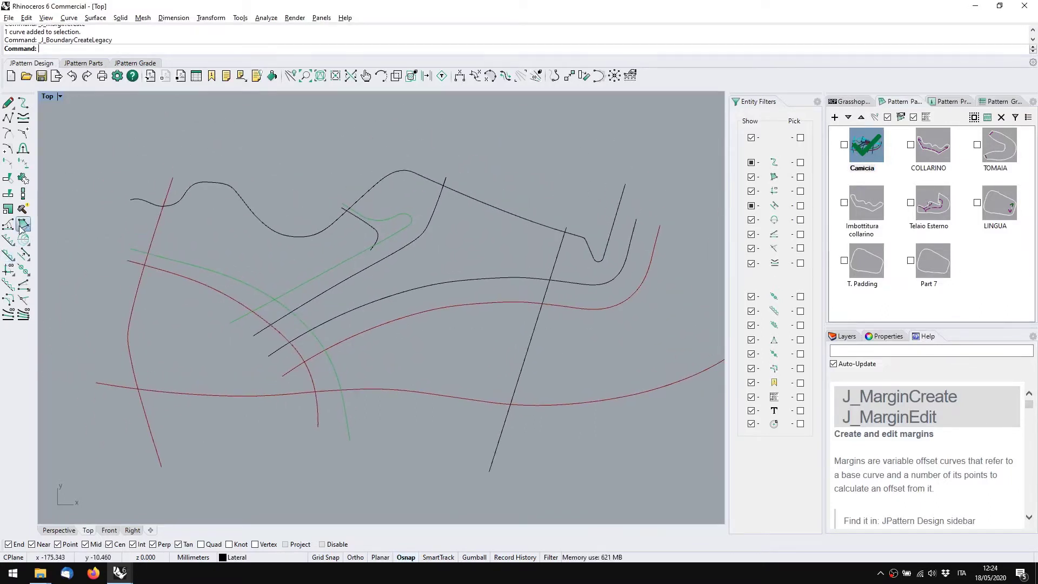
pyautogui.scroll(2, 132, 322)
pyautogui.click(130, 319)
pyautogui.scroll(-4, 191, 288)
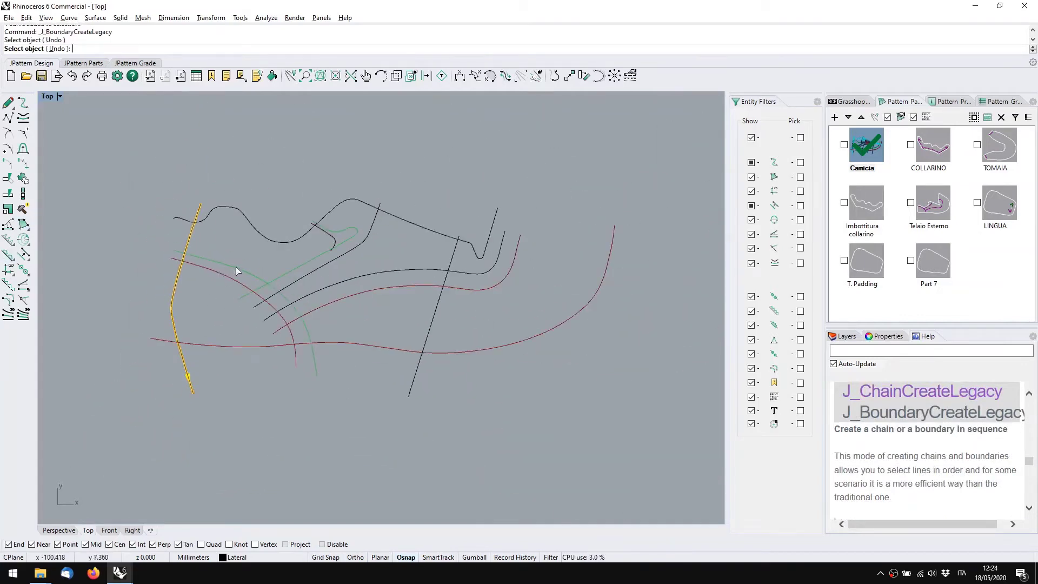
pyautogui.click(236, 267)
pyautogui.scroll(3, 309, 255)
pyautogui.click(315, 268)
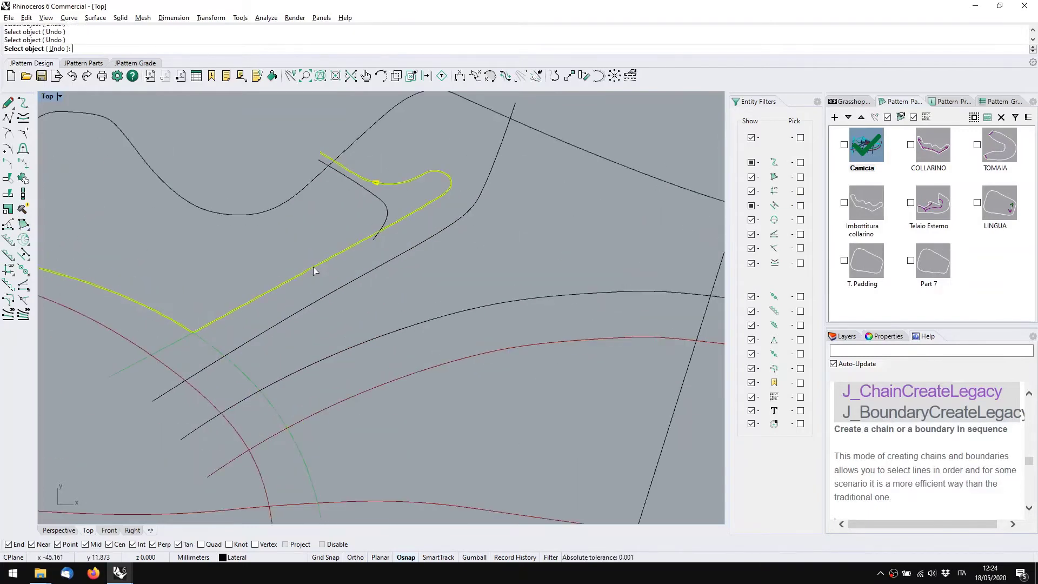
# Complete the boundary with the short connecting curve, top line, slanted front line and bottom red curve, without automatic notches or smoothing
pyautogui.click(383, 214)
pyautogui.click(364, 137)
pyautogui.scroll(-3, 442, 170)
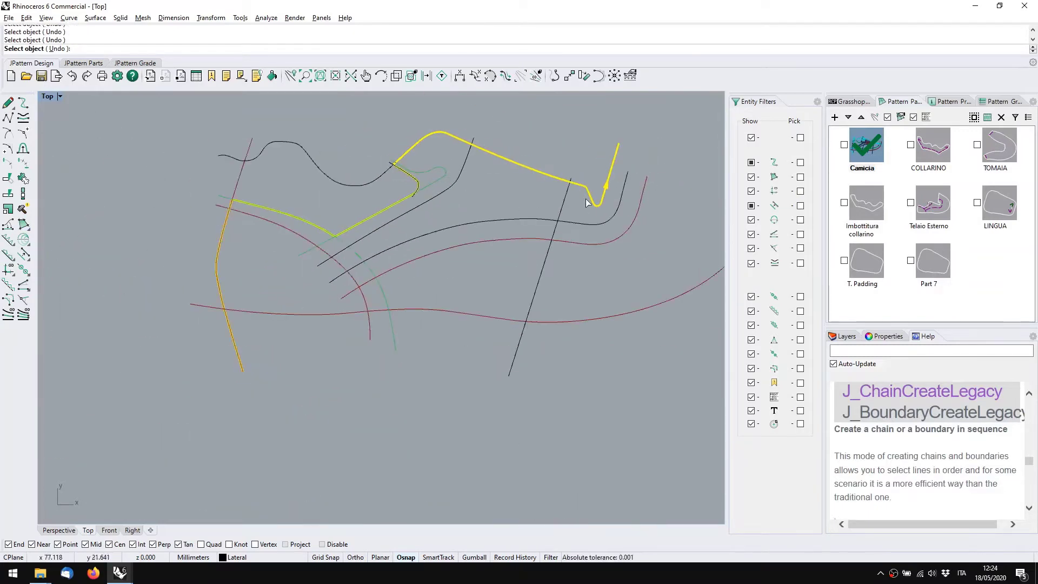
pyautogui.click(566, 199)
pyautogui.click(442, 312)
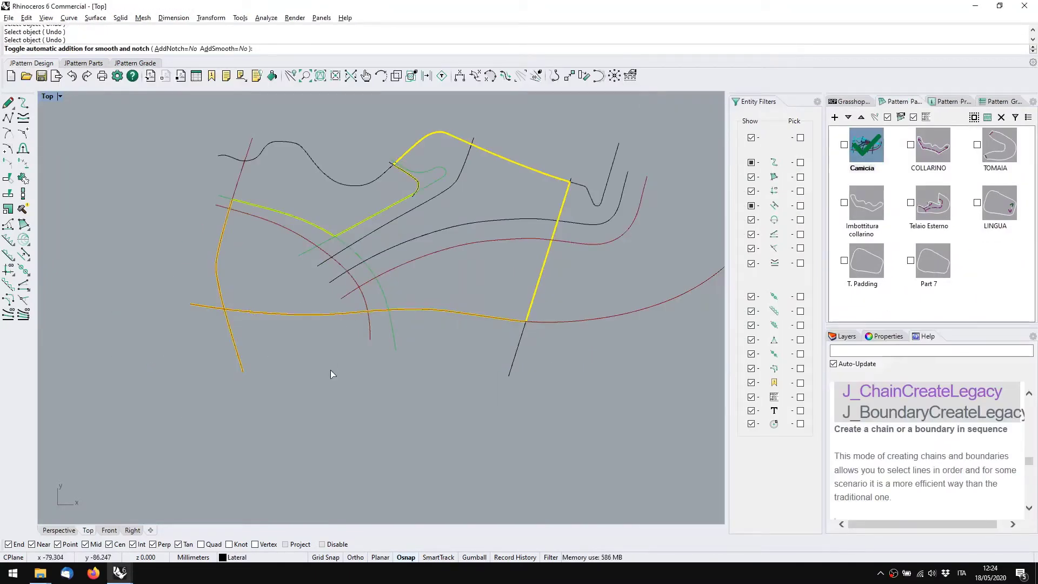
pyautogui.press('Return')
# Create a new pattern part from the selected boundary, and make that part active
pyautogui.click(834, 117)
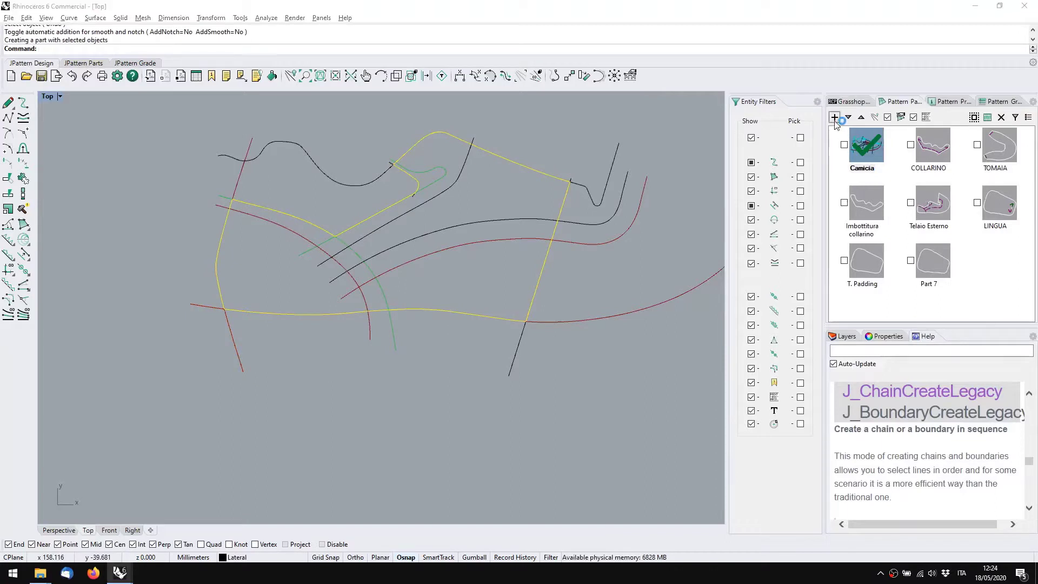
pyautogui.click(549, 319)
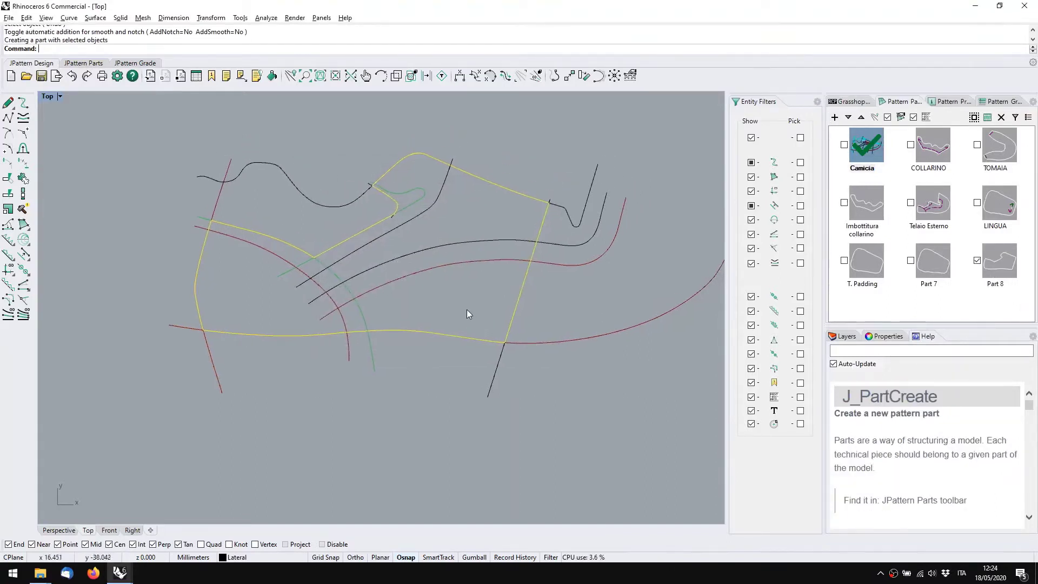
pyautogui.click(998, 266)
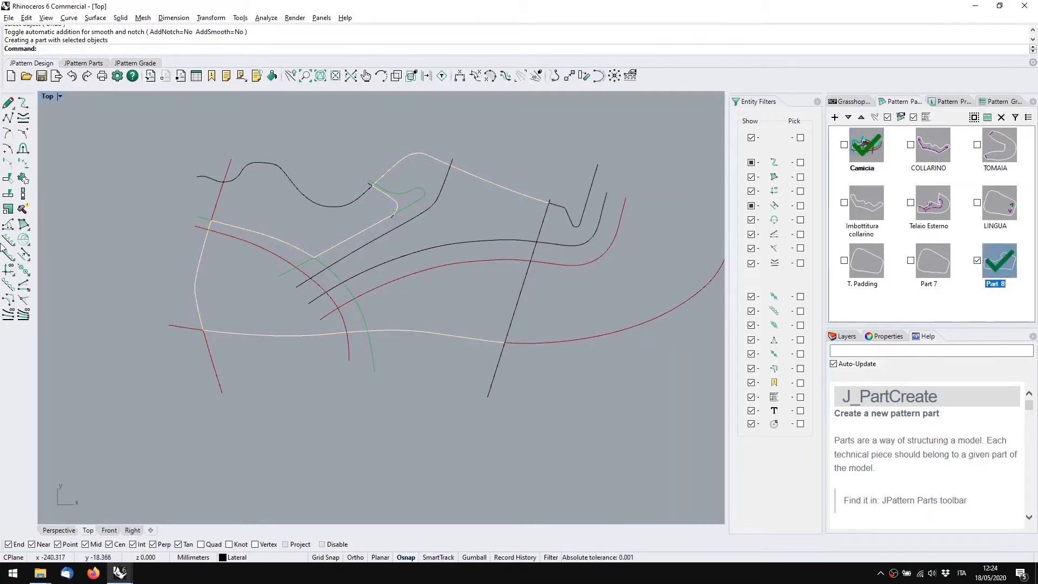
# Place two consecutive multi-markers along the straight portion of the upper black inner line
pyautogui.click(9, 255)
pyautogui.scroll(4, 372, 287)
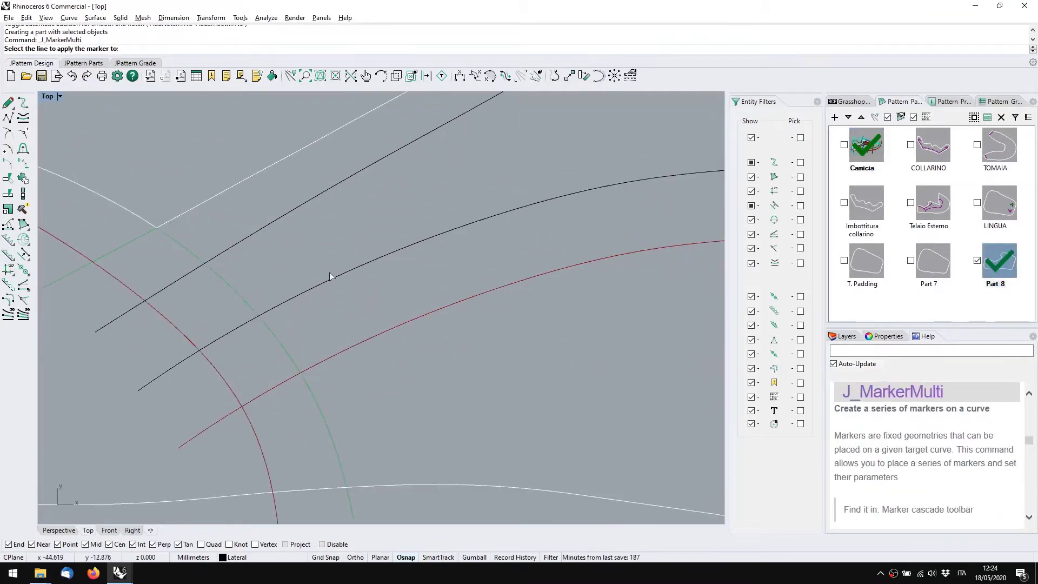
pyautogui.moveTo(211, 280); pyautogui.dragTo(286, 294, button='right')
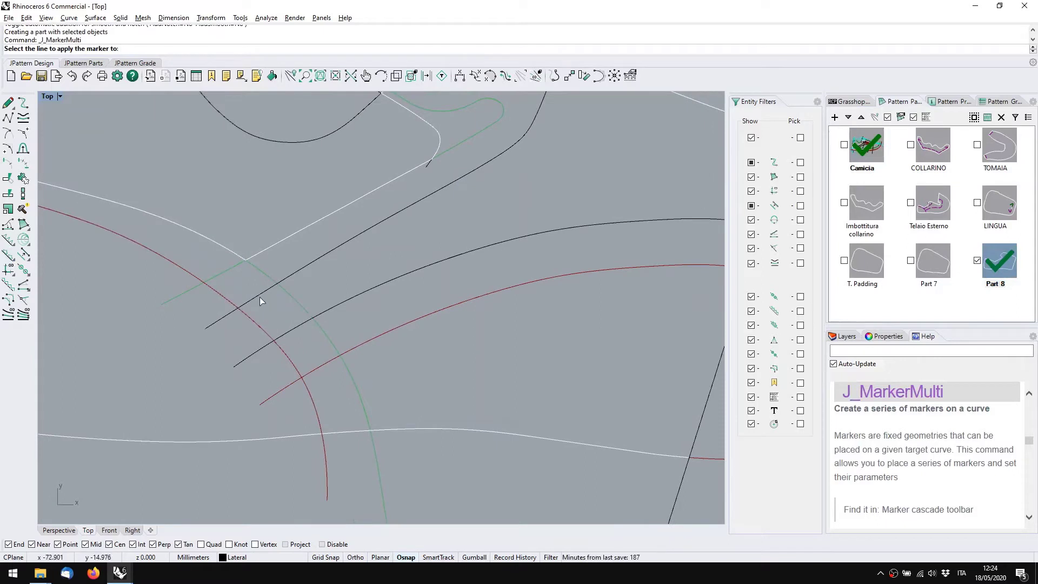
pyautogui.click(260, 296)
pyautogui.click(286, 277)
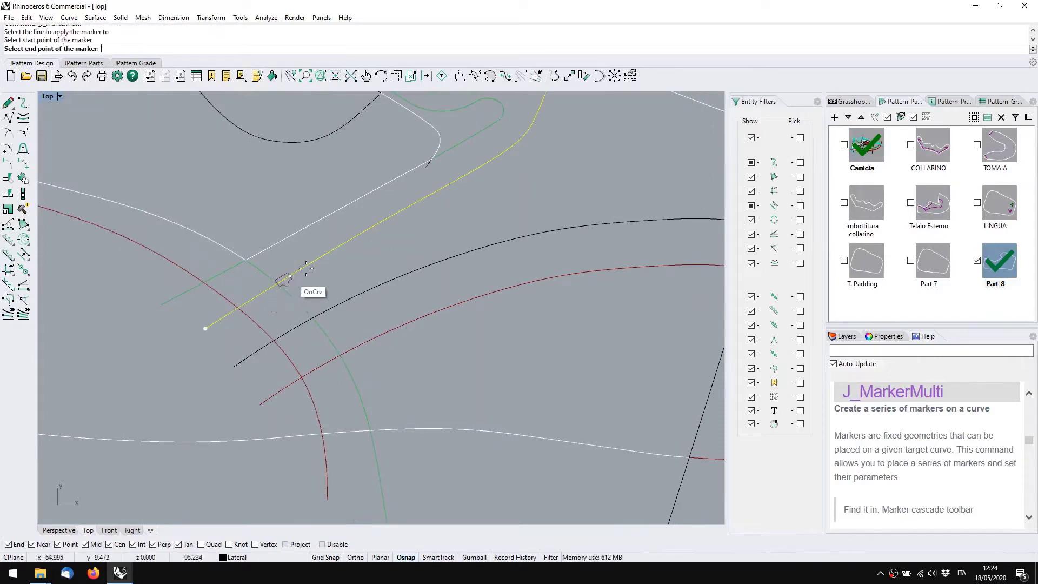
pyautogui.click(351, 239)
pyautogui.click(398, 211)
pyautogui.click(494, 159)
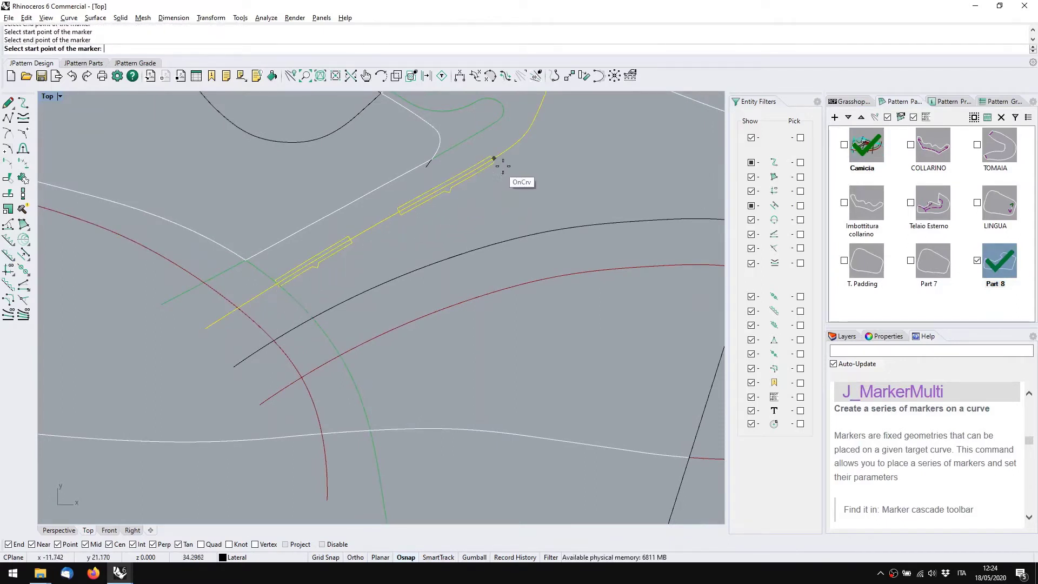
# Place a third marker around the bend at the upper end of the same inner line, and accept the multi-marker properties
pyautogui.moveTo(494, 159); pyautogui.dragTo(430, 317, button='right')
pyautogui.click(443, 307)
pyautogui.click(490, 223)
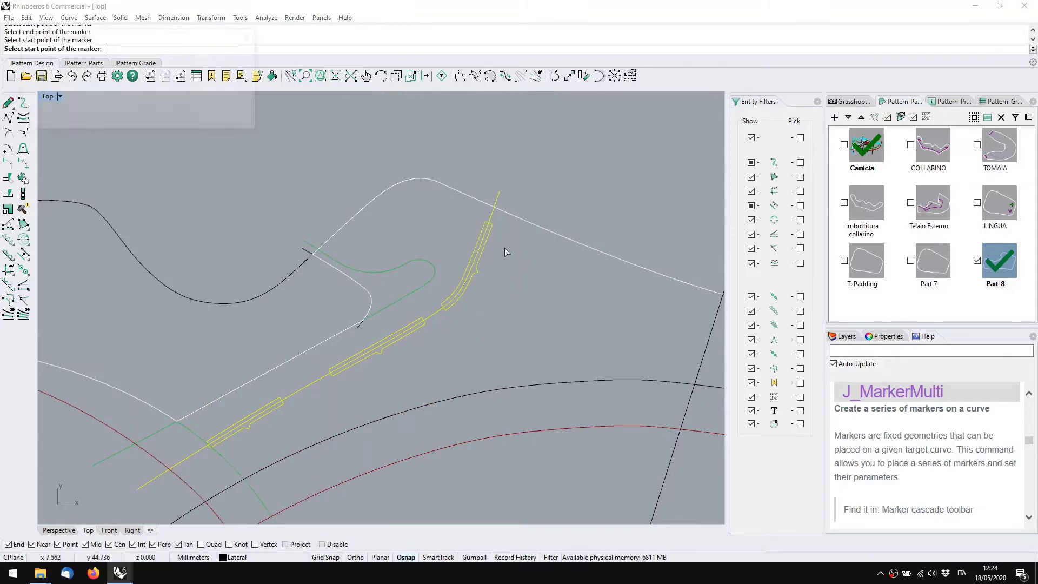
pyautogui.press('Return')
pyautogui.click(245, 120)
# Place three consecutive multi-markers along the red curved rear margin, and accept their properties
pyautogui.scroll(-2, 376, 334)
pyautogui.moveTo(378, 336); pyautogui.dragTo(439, 171, button='right')
pyautogui.press('Return')
pyautogui.click(106, 193)
pyautogui.click(90, 187)
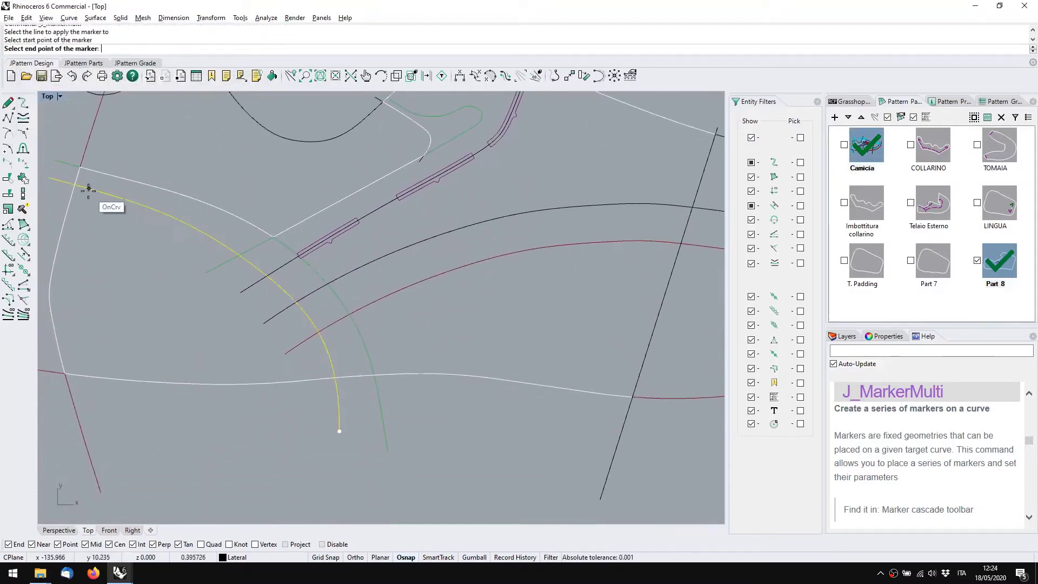
pyautogui.click(165, 214)
pyautogui.click(181, 221)
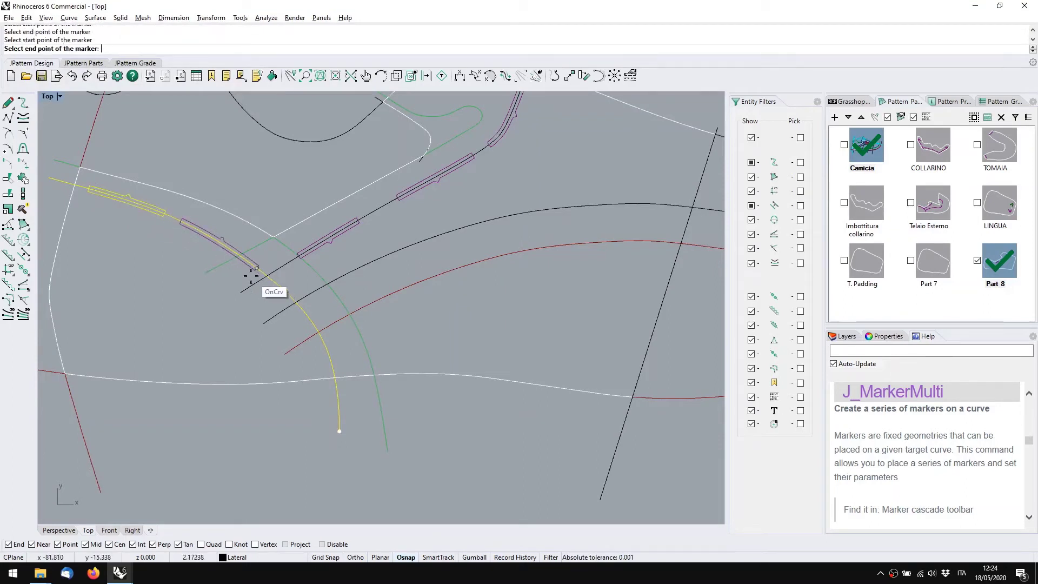
pyautogui.click(268, 275)
pyautogui.click(270, 296)
pyautogui.click(325, 360)
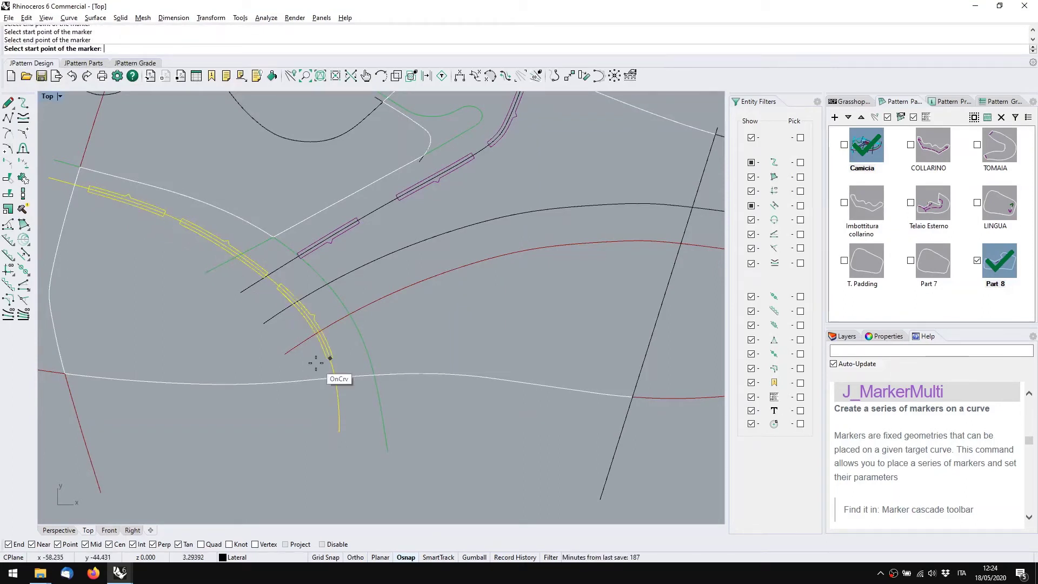
pyautogui.click(244, 118)
pyautogui.moveTo(540, 352); pyautogui.dragTo(427, 325, button='right')
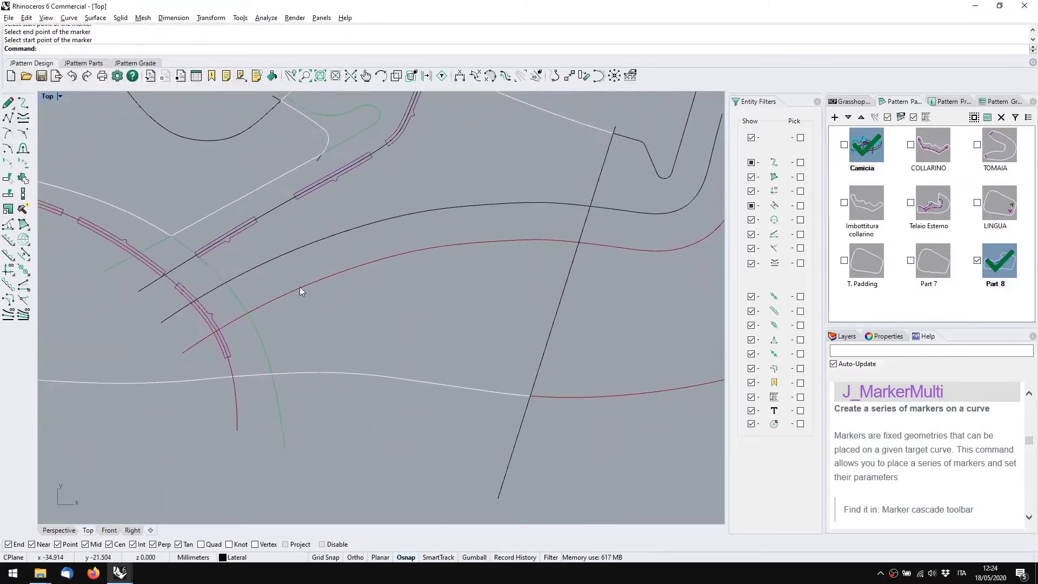
pyautogui.hotkey('alt', 'Tab')
pyautogui.hotkey('alt', 'Tab')
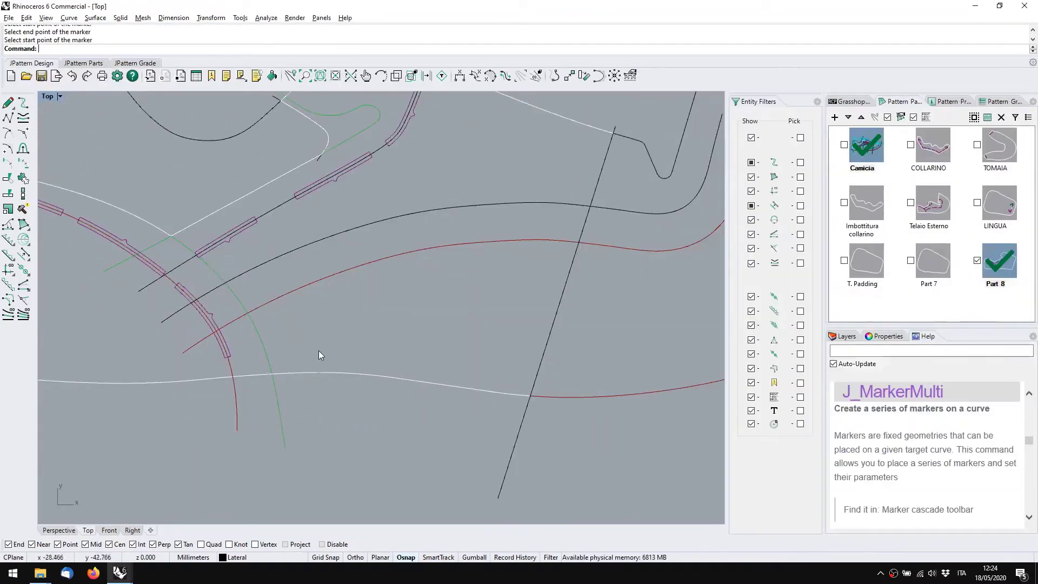
pyautogui.rightClick(300, 328)
pyautogui.press('Escape')
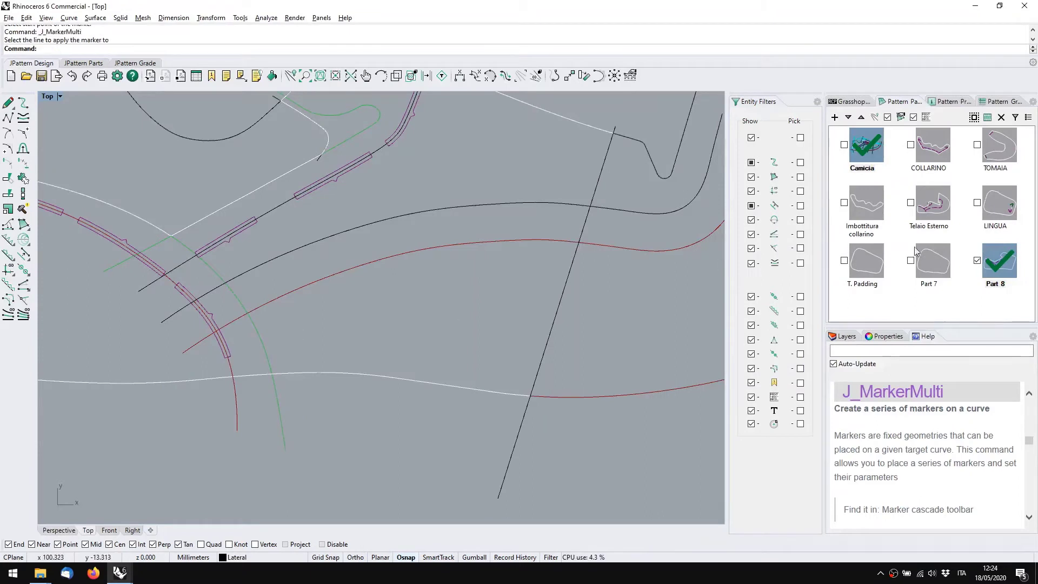
# Place three consecutive multi-markers along the red margin below the long black inner line, ending before the slanted front line, and accept their properties
pyautogui.rightClick(285, 323)
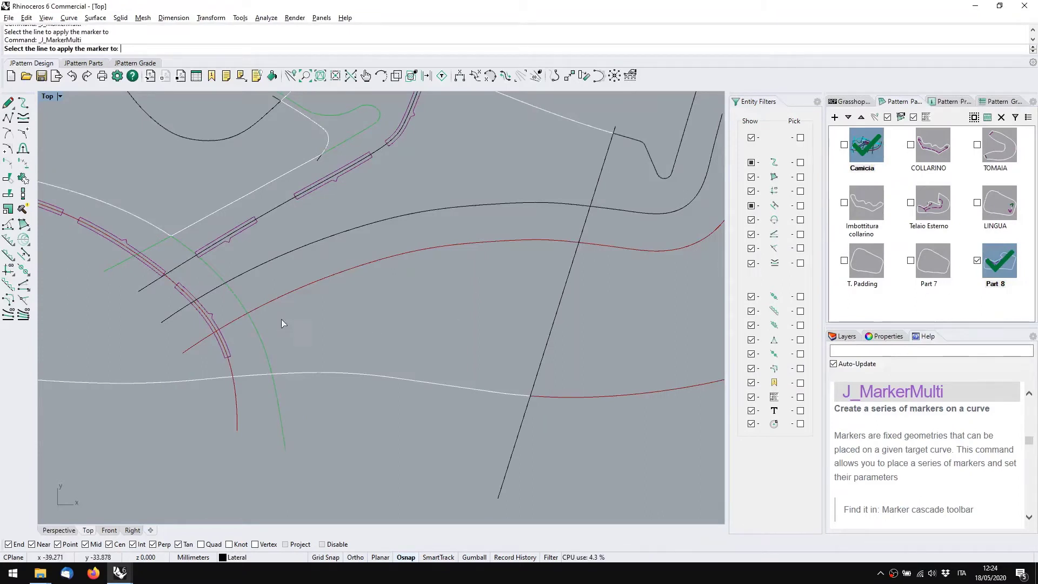
pyautogui.moveTo(171, 57); pyautogui.dragTo(172, 77)
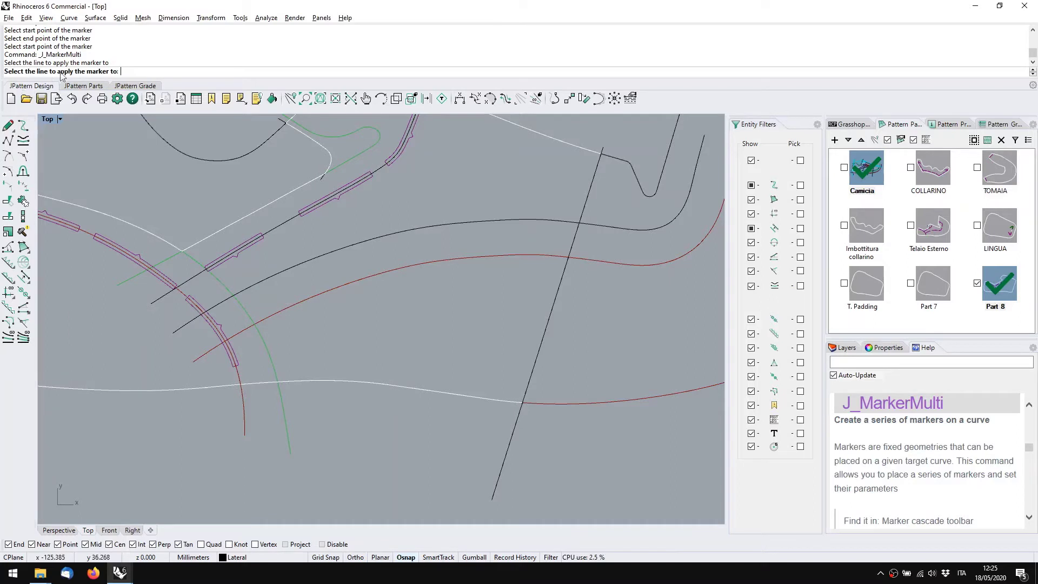
pyautogui.click(272, 315)
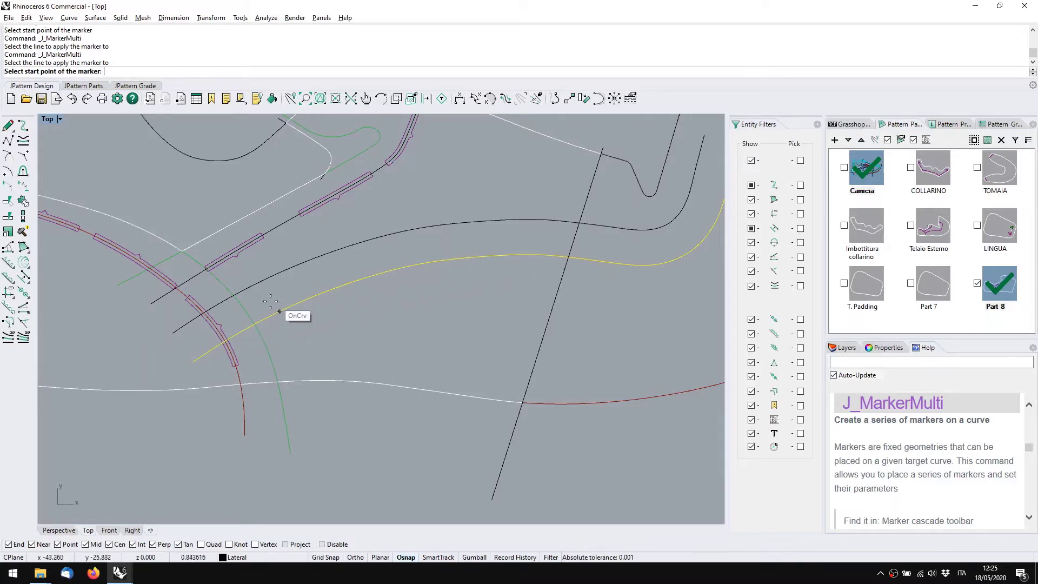
pyautogui.click(249, 323)
pyautogui.click(328, 292)
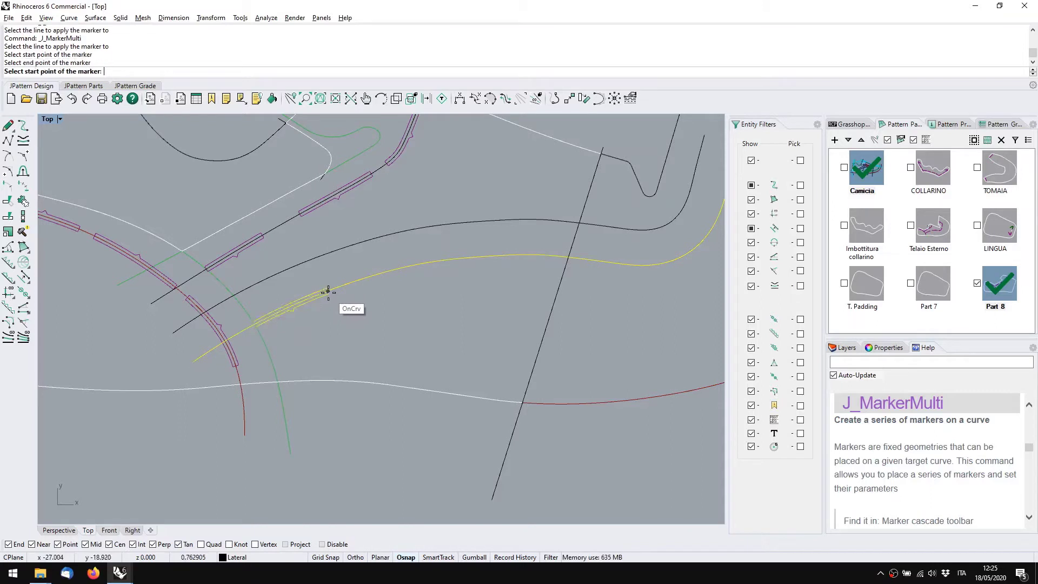
pyautogui.click(343, 285)
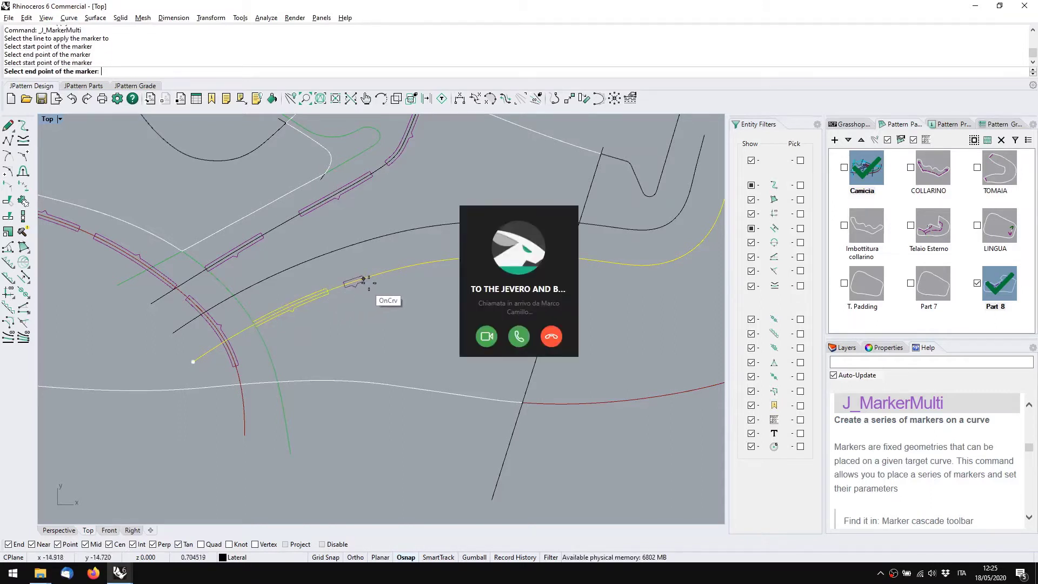
pyautogui.click(416, 265)
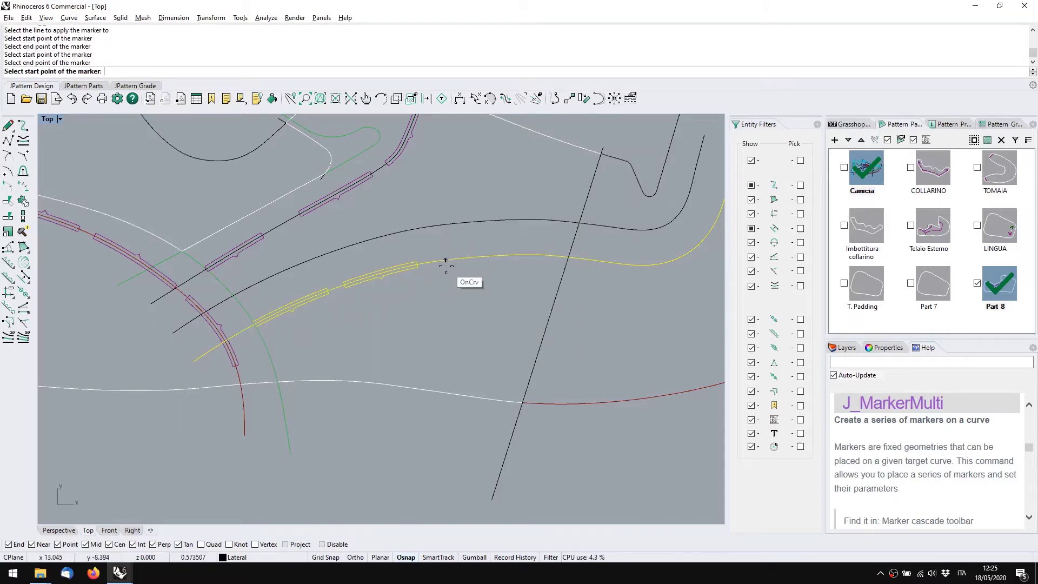
pyautogui.click(439, 261)
pyautogui.click(545, 255)
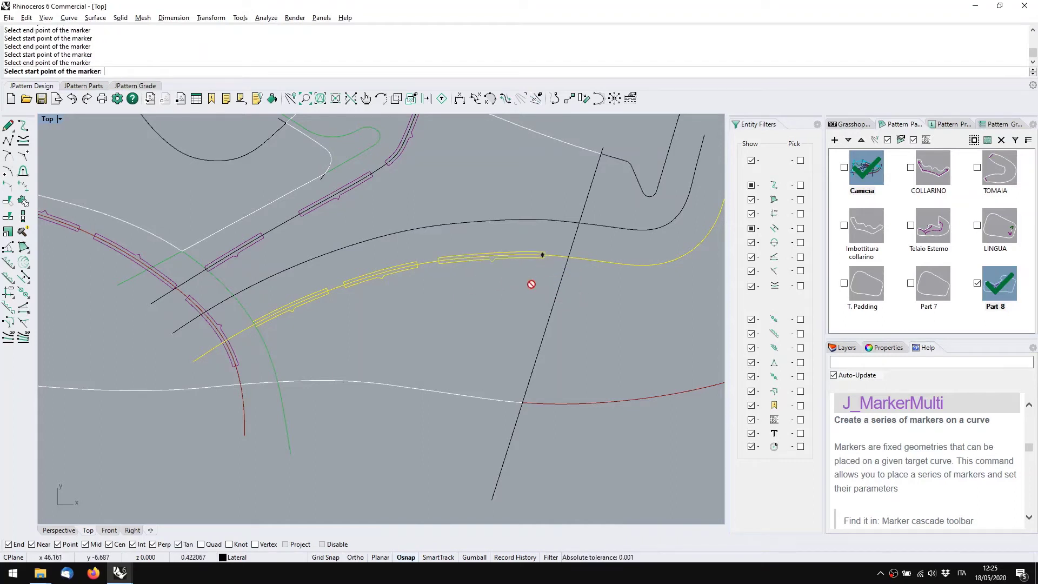
pyautogui.press('Return')
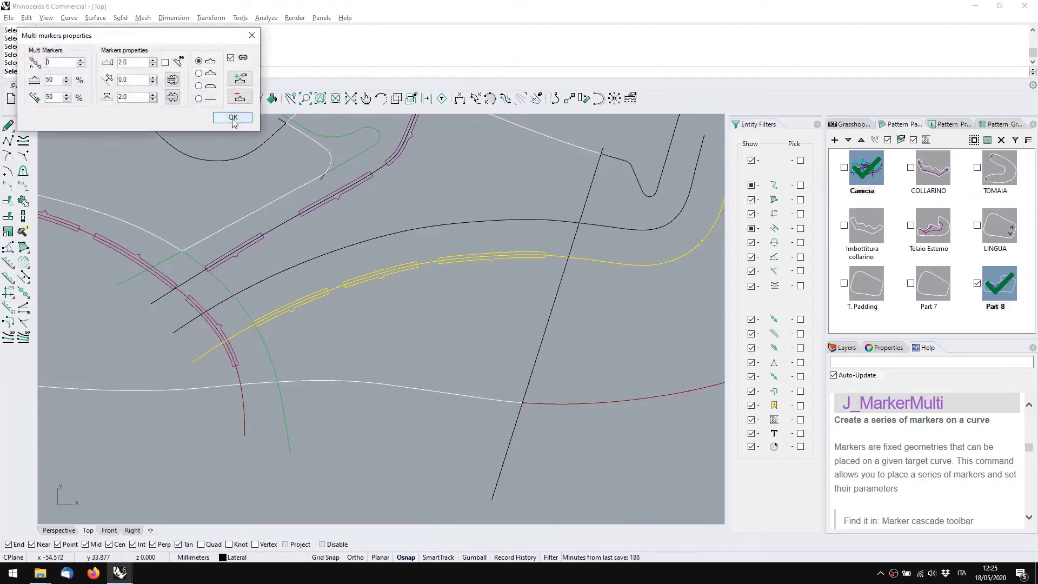
pyautogui.click(231, 119)
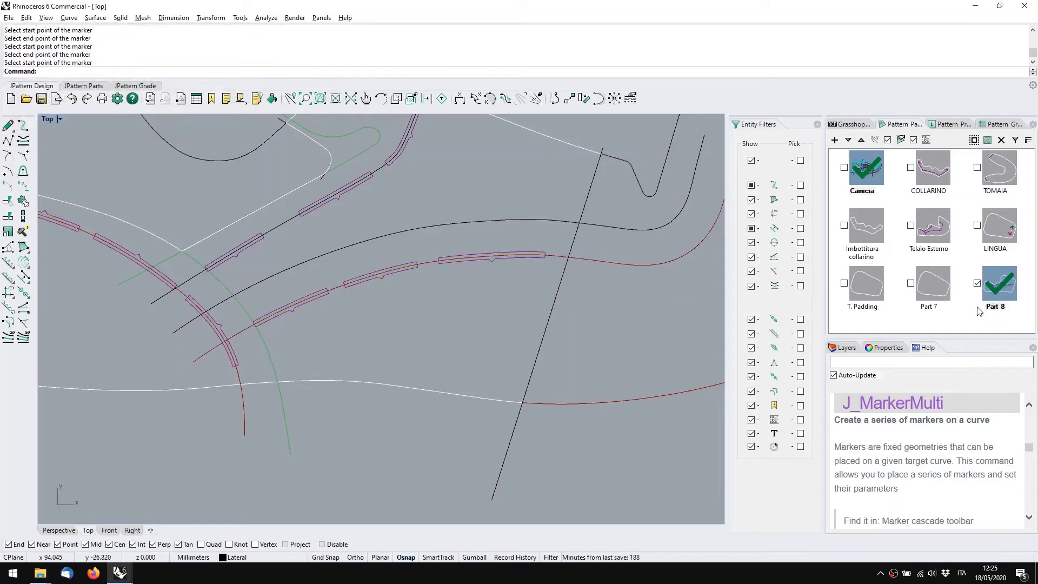
pyautogui.rightClick(899, 574)
pyautogui.click(919, 537)
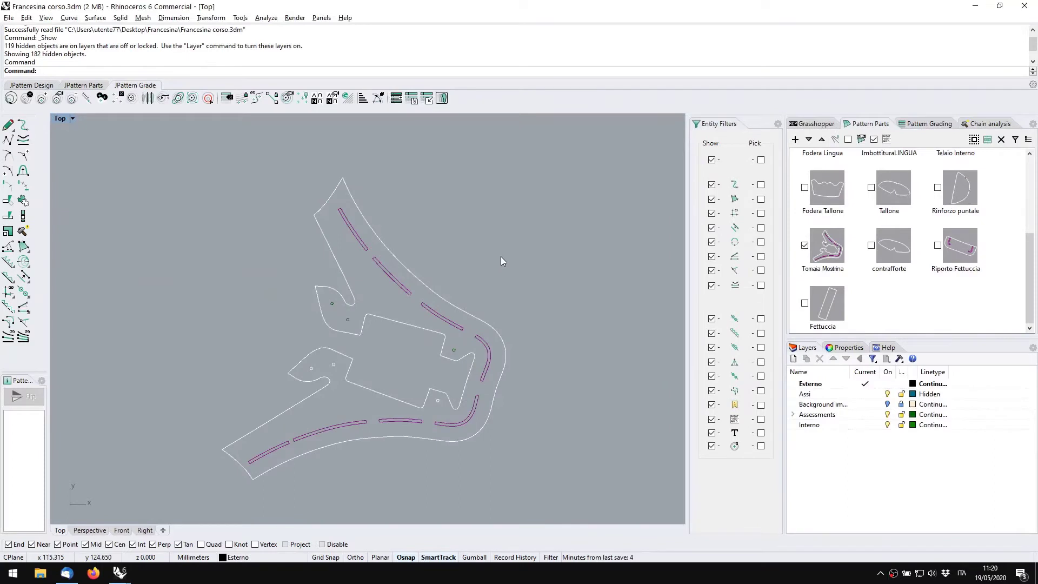
# Look through the pattern parts list of Francesina corso.3dm, and return to the YTTutorial.3dm model
pyautogui.scroll(3, 892, 250)
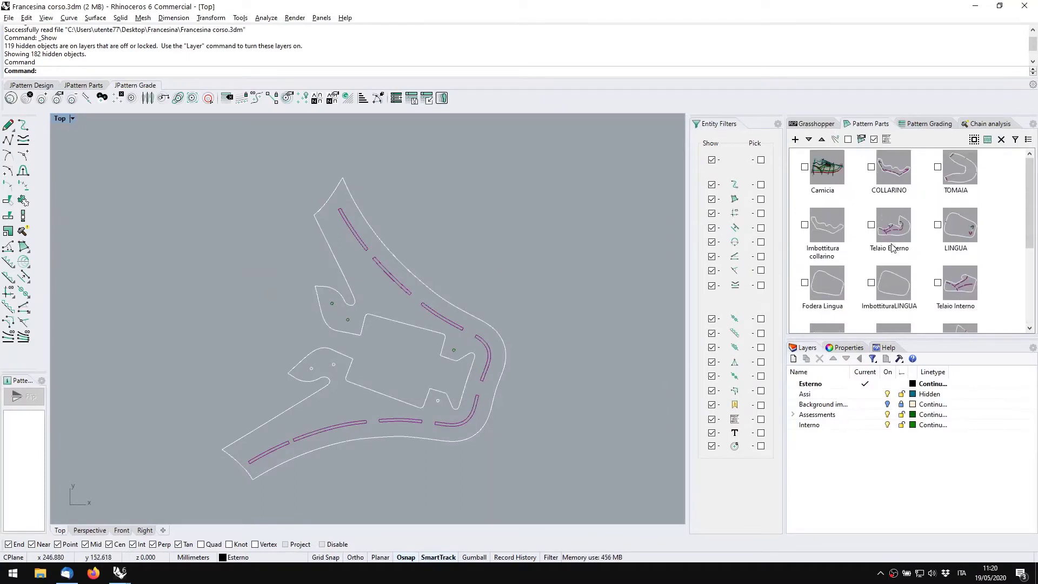
pyautogui.scroll(-3, 917, 274)
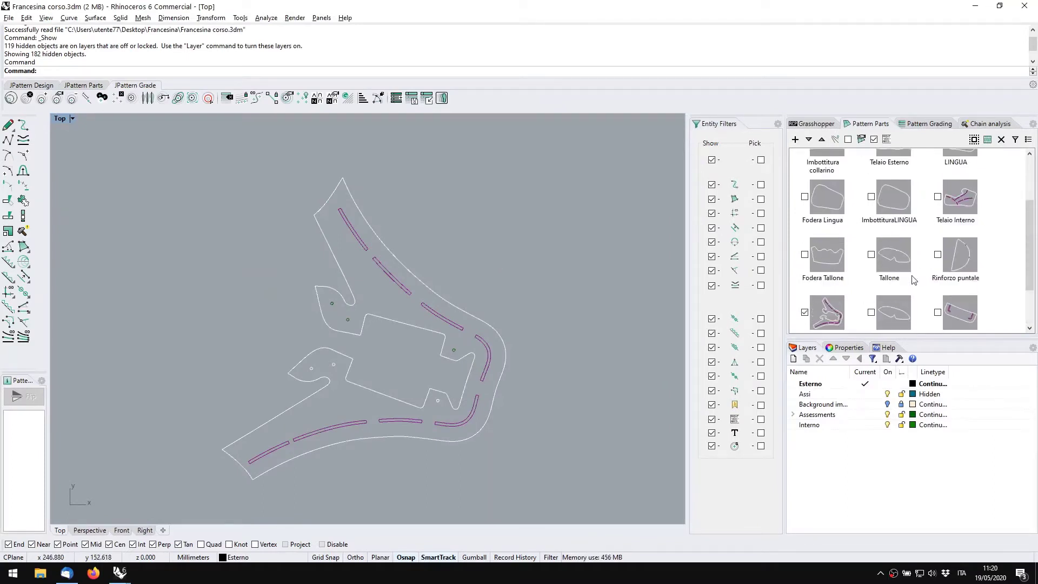
pyautogui.click(830, 264)
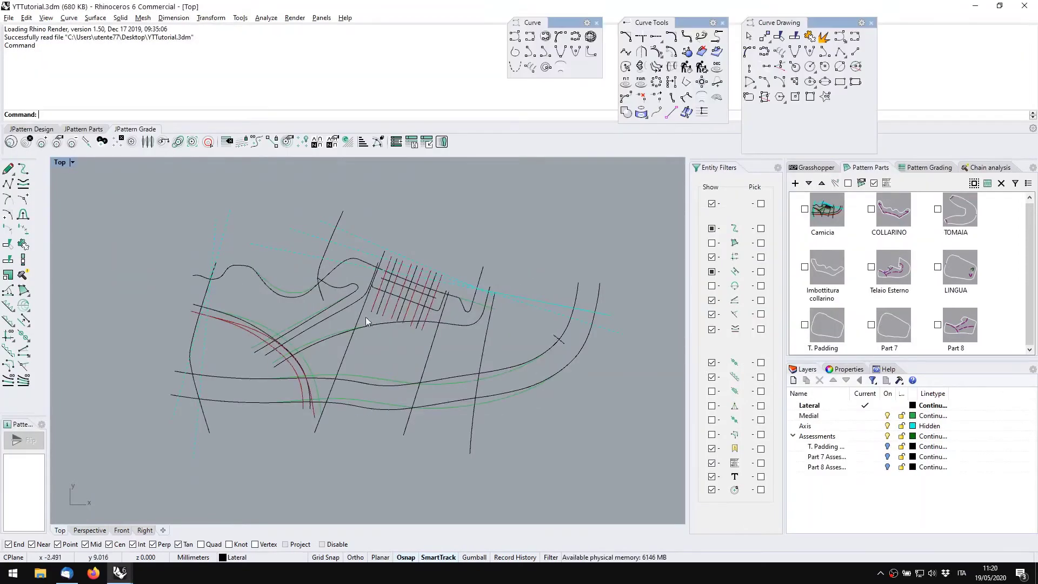
# Activate the Camicia part, and show the master curves behind Fodera Tallone in Francesina corso.3dm to examine its slanted front line
pyautogui.moveTo(250, 315); pyautogui.dragTo(360, 321, button='right')
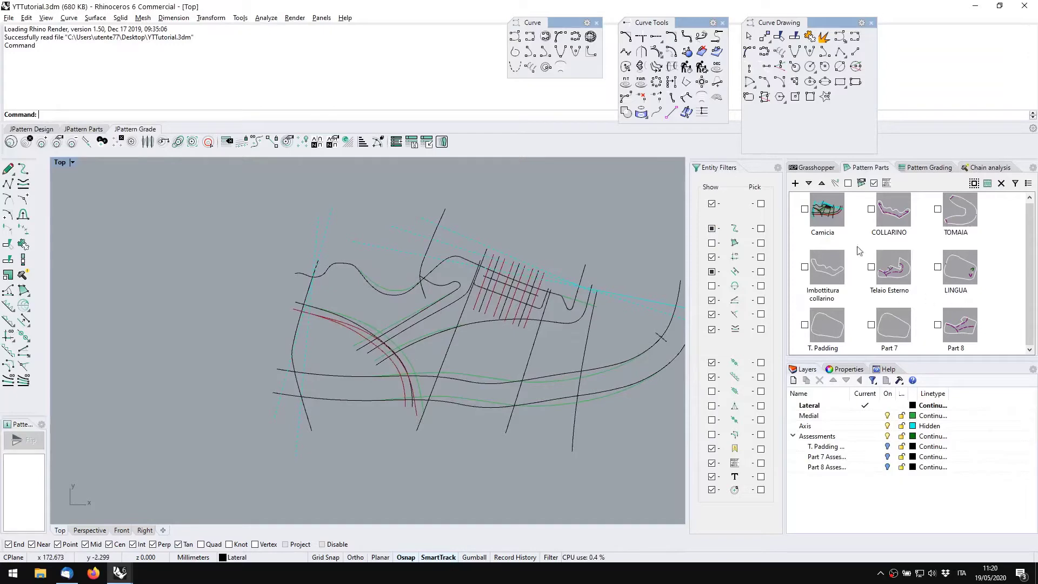
pyautogui.click(830, 217)
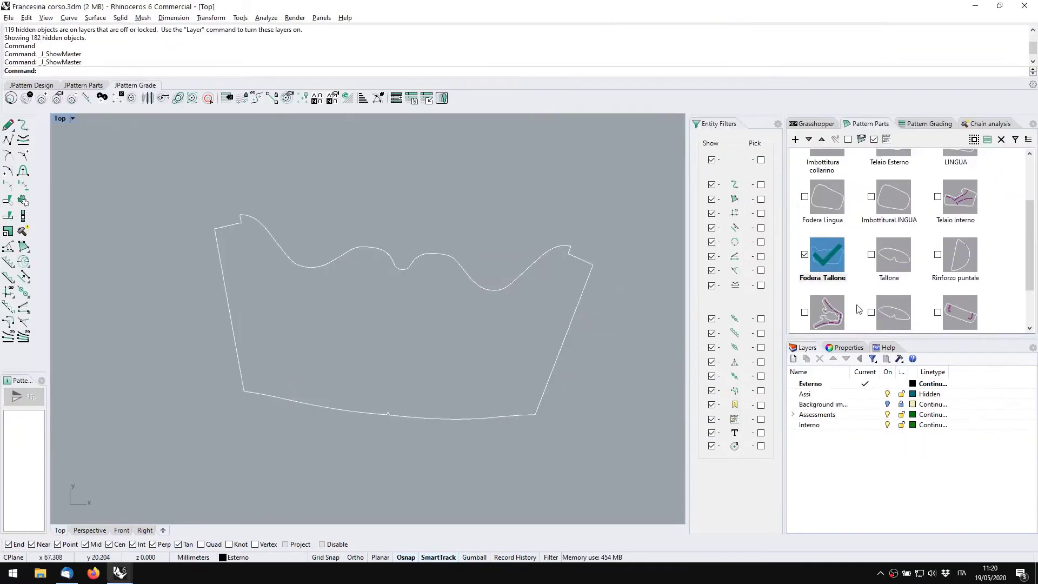
pyautogui.click(859, 142)
pyautogui.scroll(-8, 442, 268)
pyautogui.moveTo(443, 268); pyautogui.dragTo(434, 282, button='right')
pyautogui.scroll(3, 484, 284)
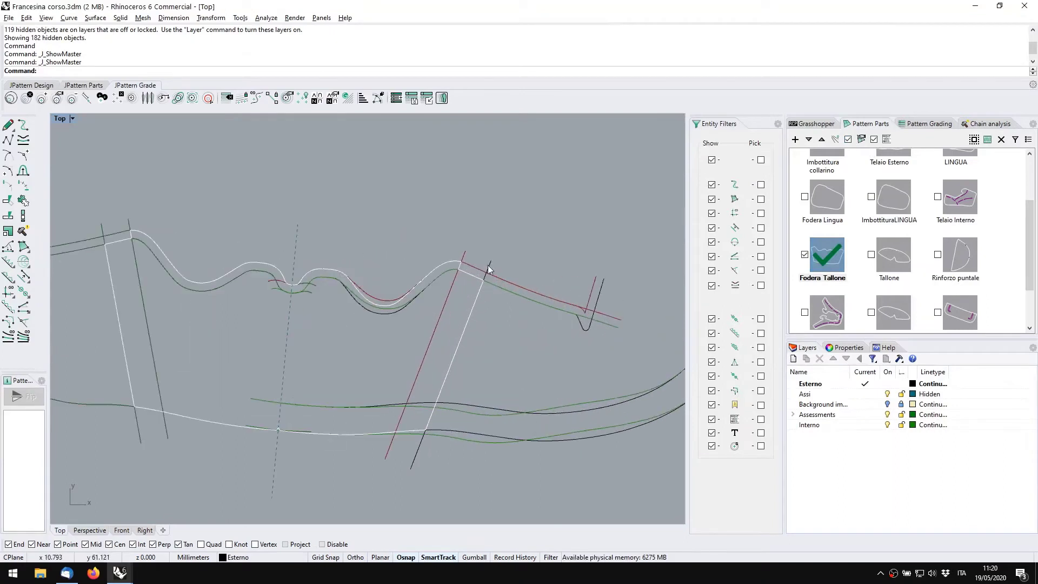
pyautogui.click(487, 266)
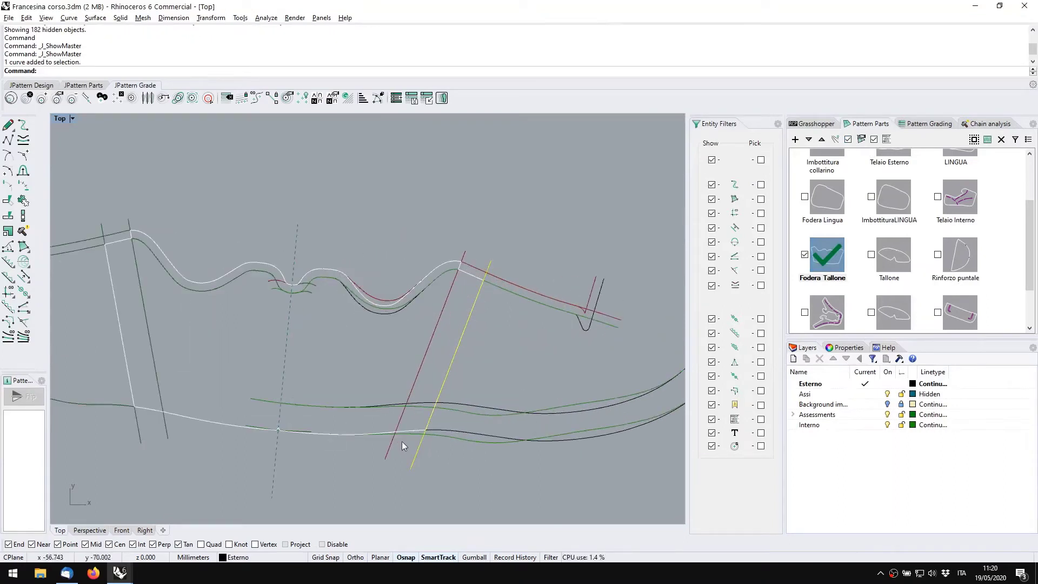
pyautogui.click(390, 468)
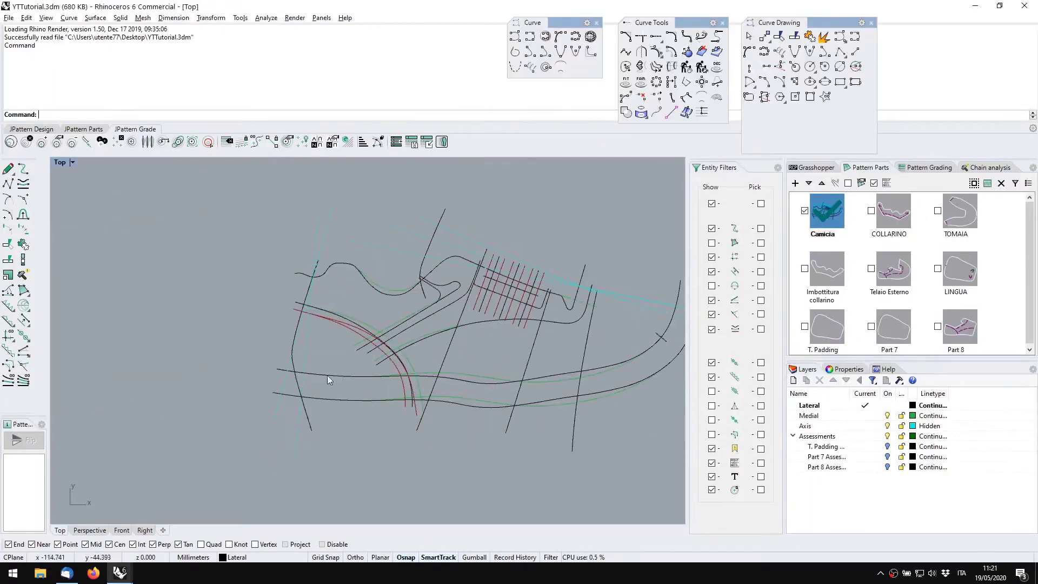
# Isolate the dashed heel axis, the slanted front line, the lateral and medial top lines, and both lower margin curves in YTTutorial.3dm
pyautogui.scroll(5, 329, 379)
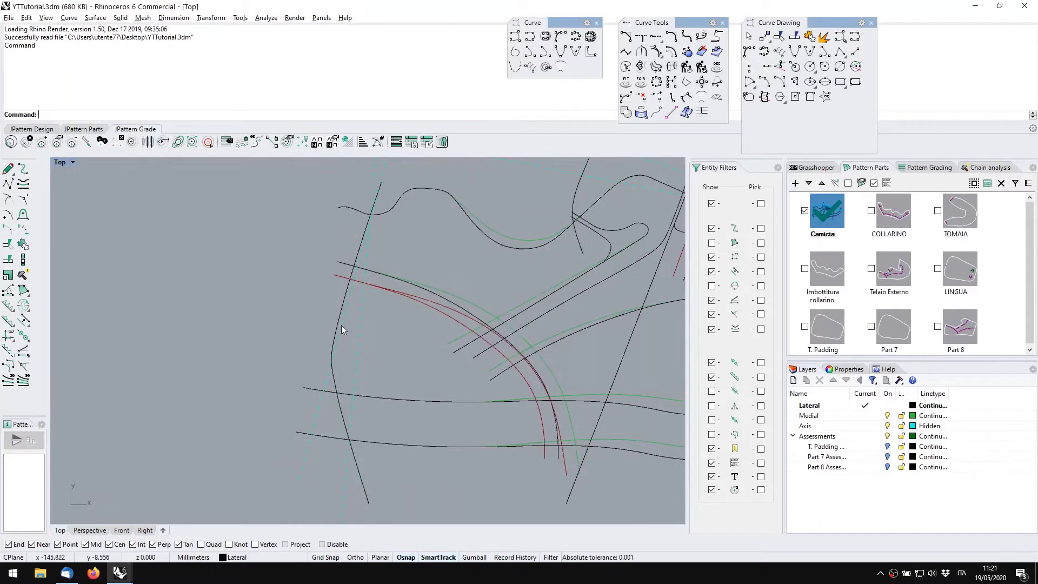
pyautogui.click(341, 325)
pyautogui.scroll(-2, 388, 328)
pyautogui.keyDown('shift'); pyautogui.click(544, 341); pyautogui.keyUp('shift')
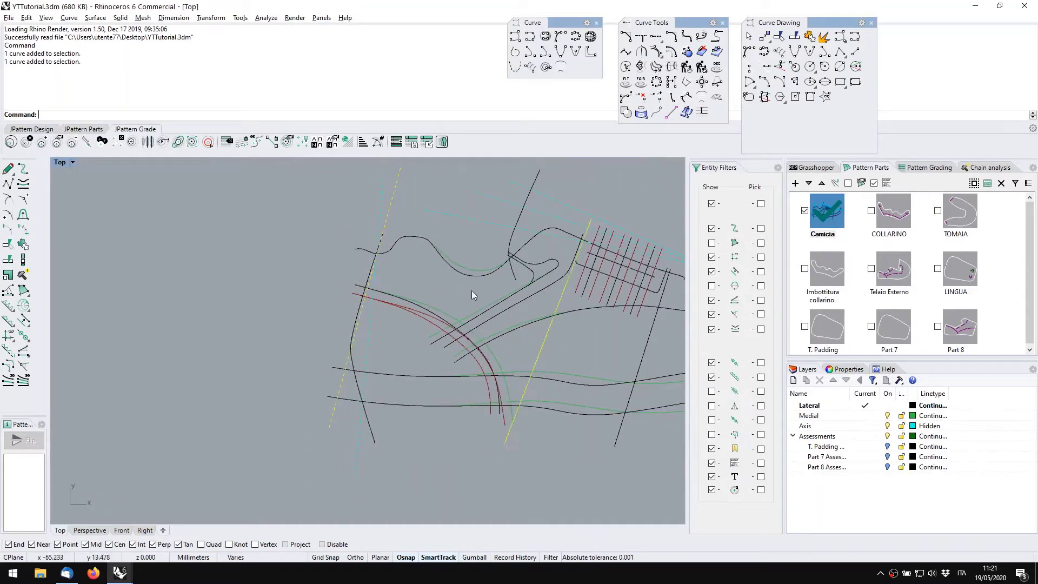
pyautogui.keyDown('shift'); pyautogui.click(466, 275); pyautogui.keyUp('shift')
pyautogui.keyDown('shift'); pyautogui.click(467, 269); pyautogui.keyUp('shift')
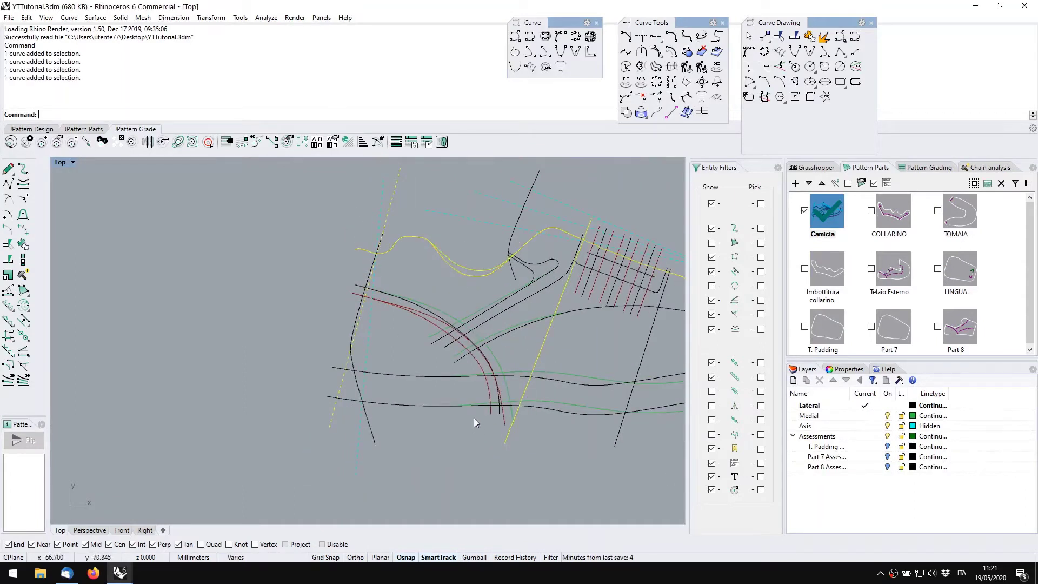
pyautogui.keyDown('shift'); pyautogui.moveTo(453, 402); pyautogui.dragTo(451, 401); pyautogui.keyUp('shift')
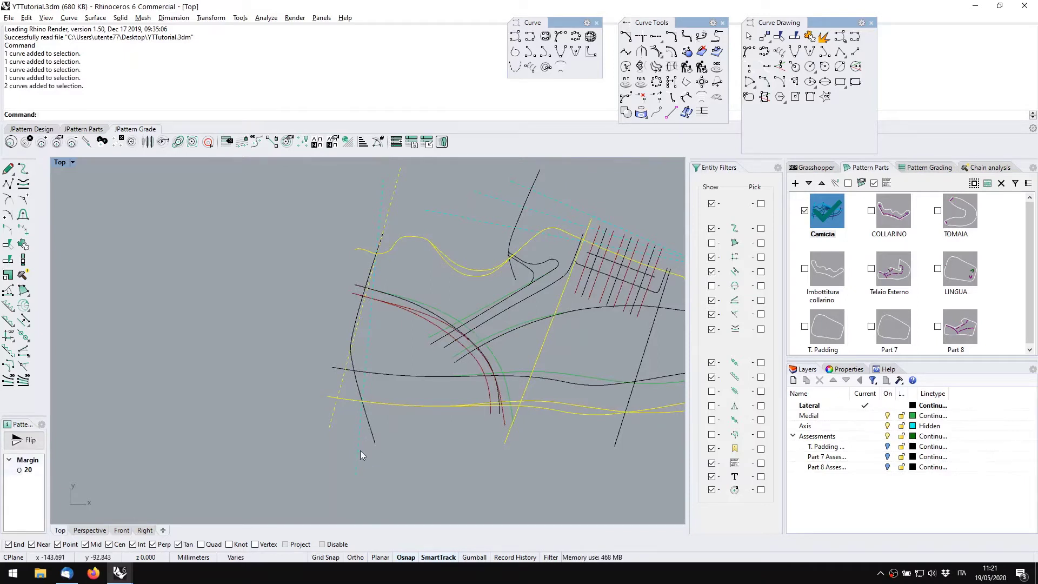
pyautogui.keyDown('shift'); pyautogui.click(361, 451); pyautogui.keyUp('shift')
pyautogui.keyDown('ctrl'); pyautogui.click(331, 418); pyautogui.keyUp('ctrl')
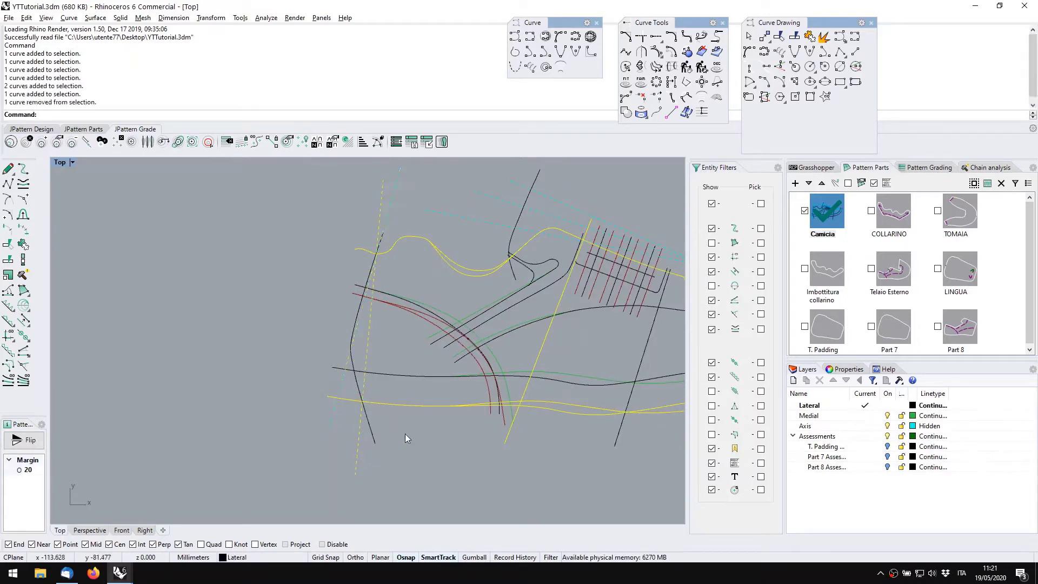
pyautogui.moveTo(552, 401); pyautogui.dragTo(524, 408, button='right')
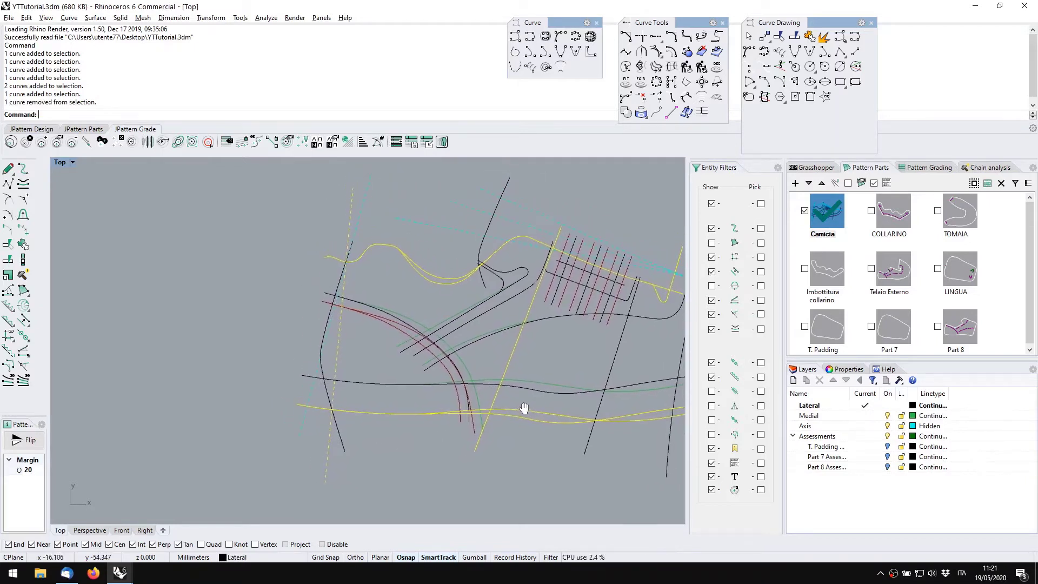
pyautogui.middleClick(267, 274)
pyautogui.click(293, 300)
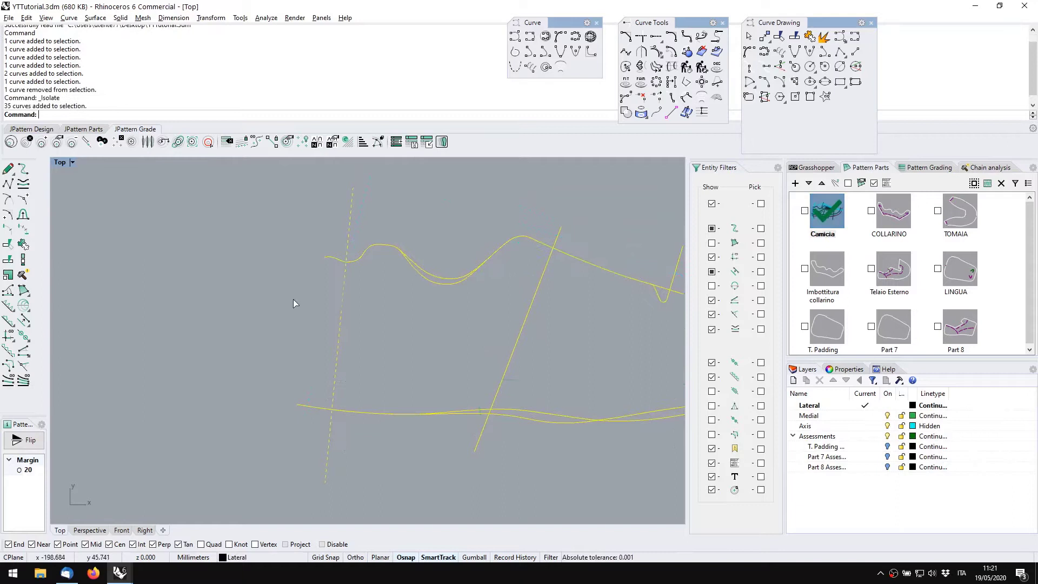
# Mirror the medial top line, the medial lower margin and the slanted front line across the dashed heel axis
pyautogui.click(402, 319)
pyautogui.moveTo(480, 337)
pyautogui.mouseDown(button='right')
pyautogui.moveTo(431, 338)
pyautogui.moveTo(484, 346)
pyautogui.mouseUp(button='right')
pyautogui.scroll(-4, 503, 321)
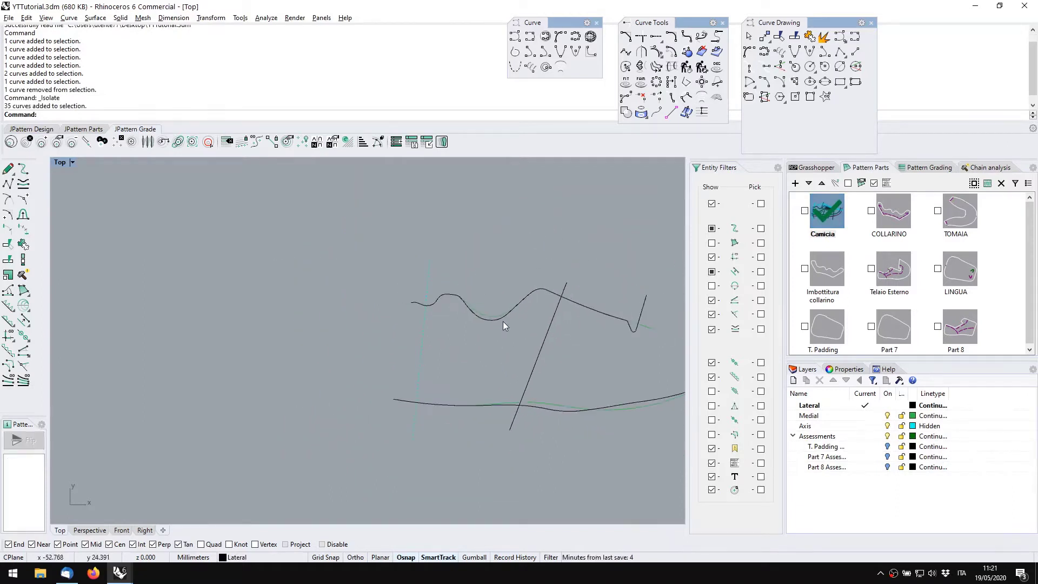
pyautogui.click(546, 404)
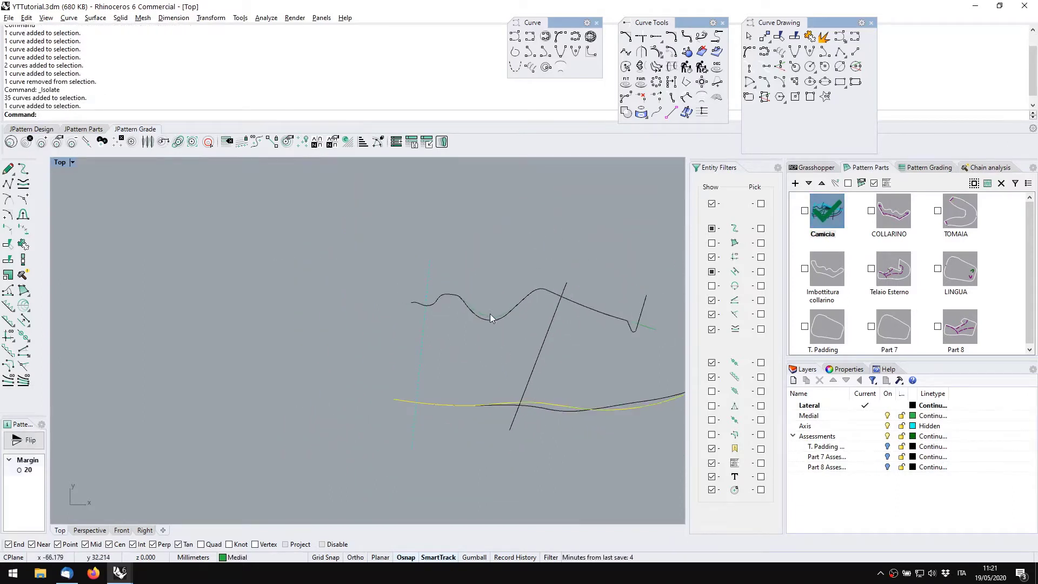
pyautogui.click(489, 316)
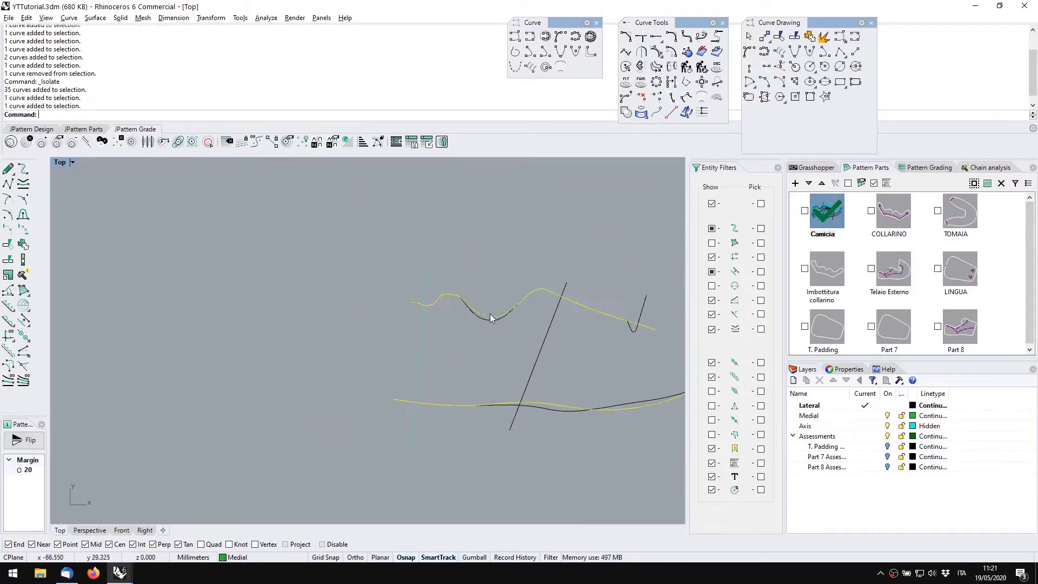
pyautogui.click(24, 305)
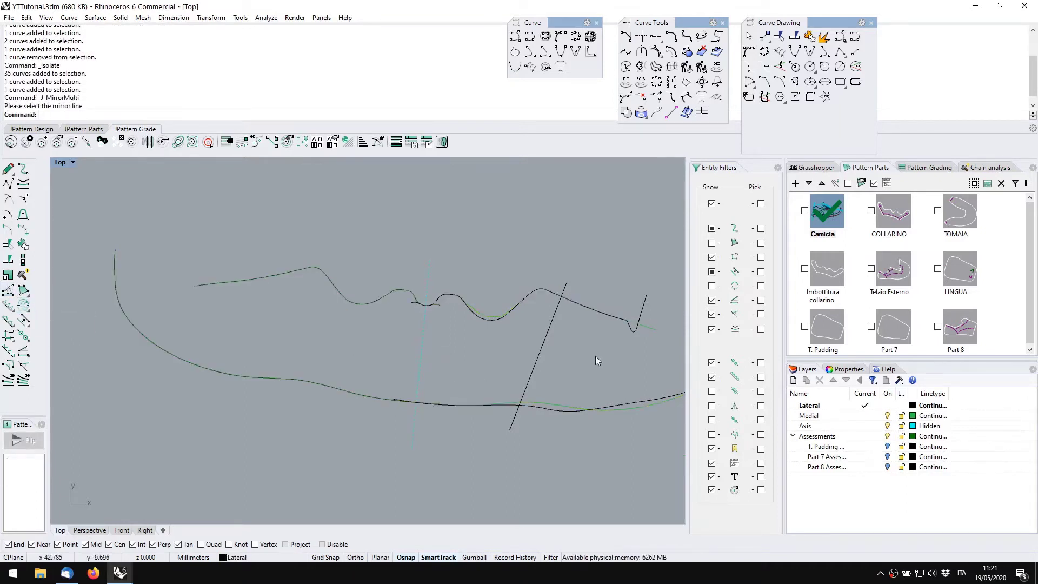
pyautogui.click(540, 351)
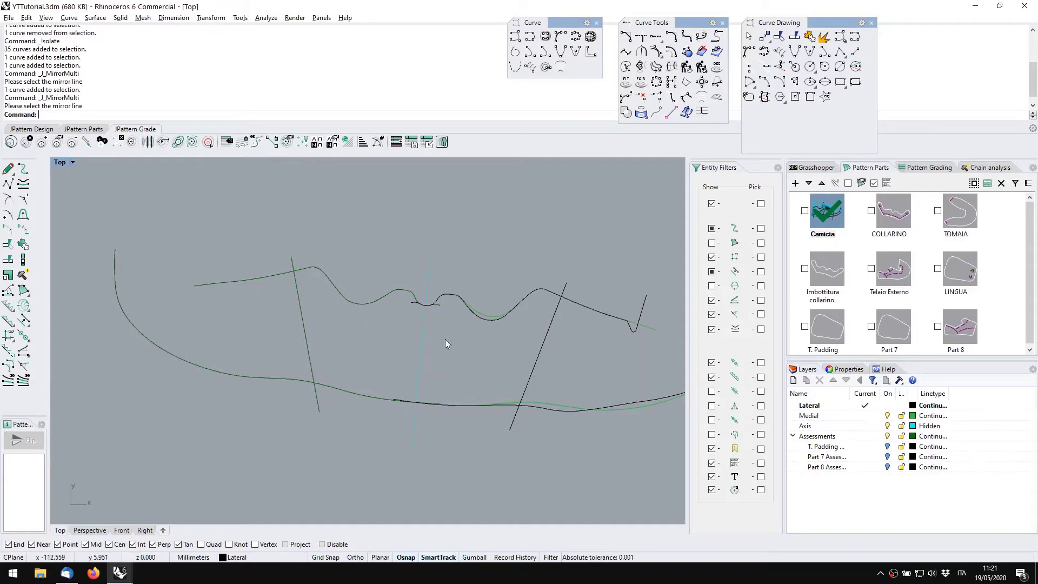
# Create a closed boundary from the two slanted lines, the lateral and mirrored top lines, and the lateral and mirrored lower margins, with AddNotch=No and AddSmooth=No
pyautogui.moveTo(483, 362); pyautogui.dragTo(439, 374, button='right')
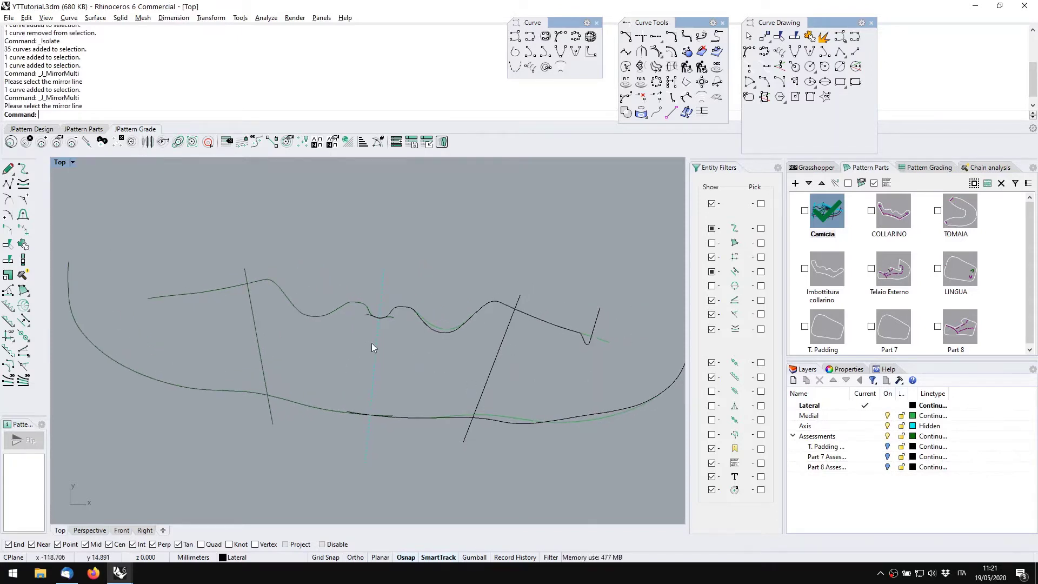
pyautogui.click(23, 290)
pyautogui.click(257, 336)
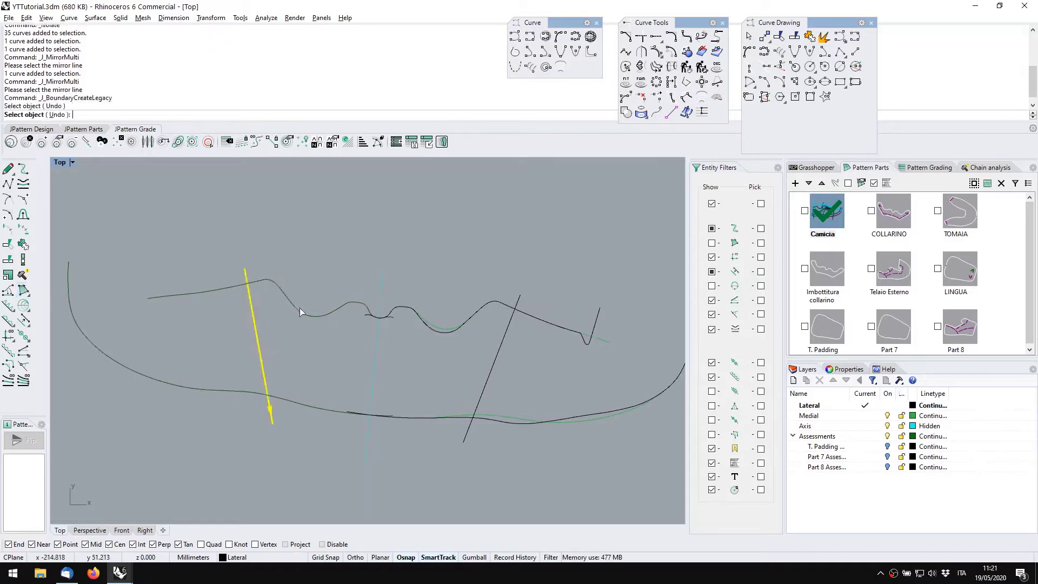
pyautogui.click(386, 318)
pyautogui.click(439, 336)
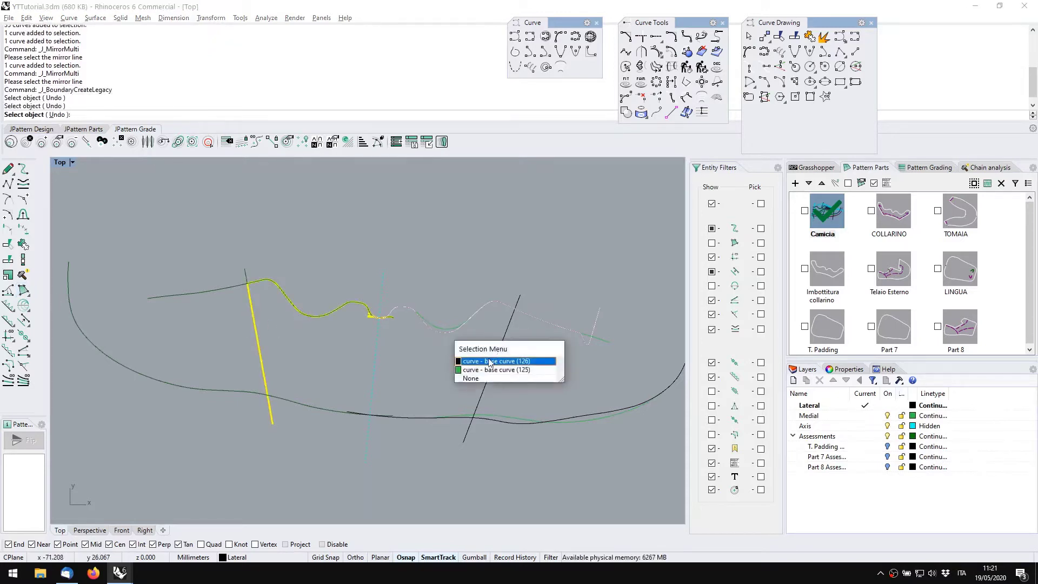
pyautogui.click(492, 363)
pyautogui.click(484, 384)
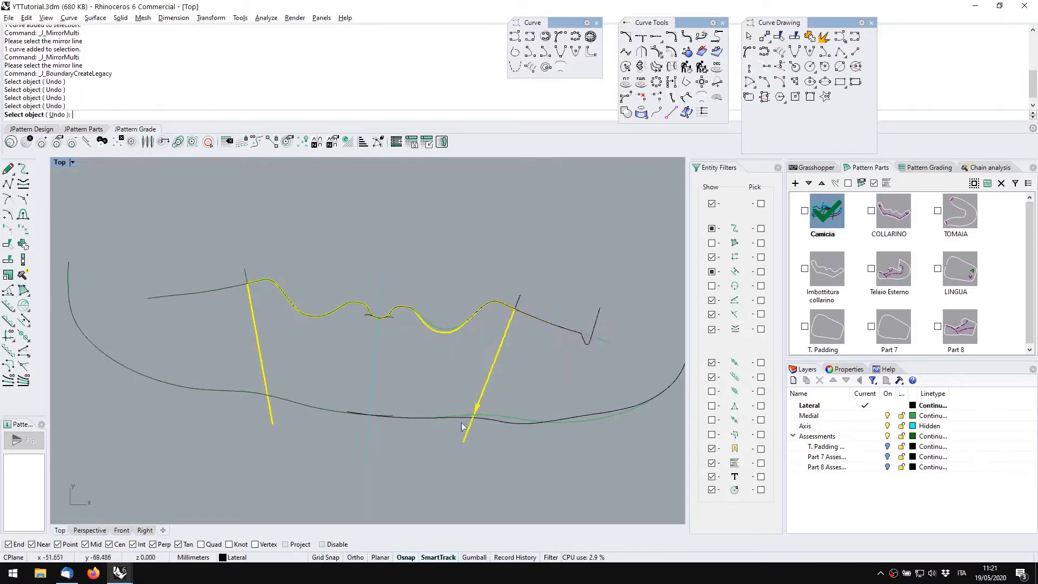
pyautogui.click(462, 421)
pyautogui.keyDown('ctrl'); pyautogui.click(462, 423); pyautogui.keyUp('ctrl')
pyautogui.click(304, 404)
pyautogui.press('Return')
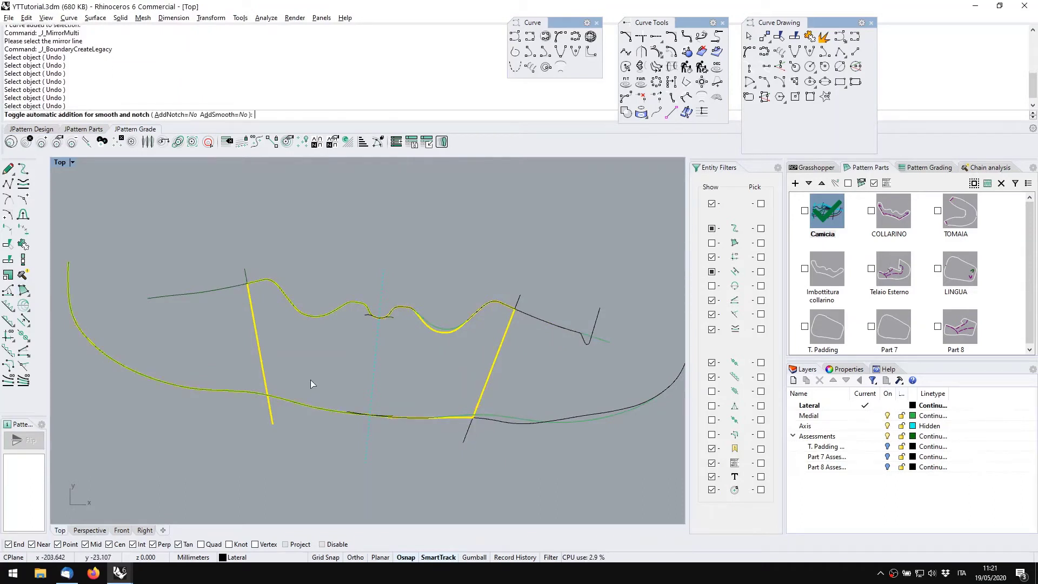
pyautogui.press('Return')
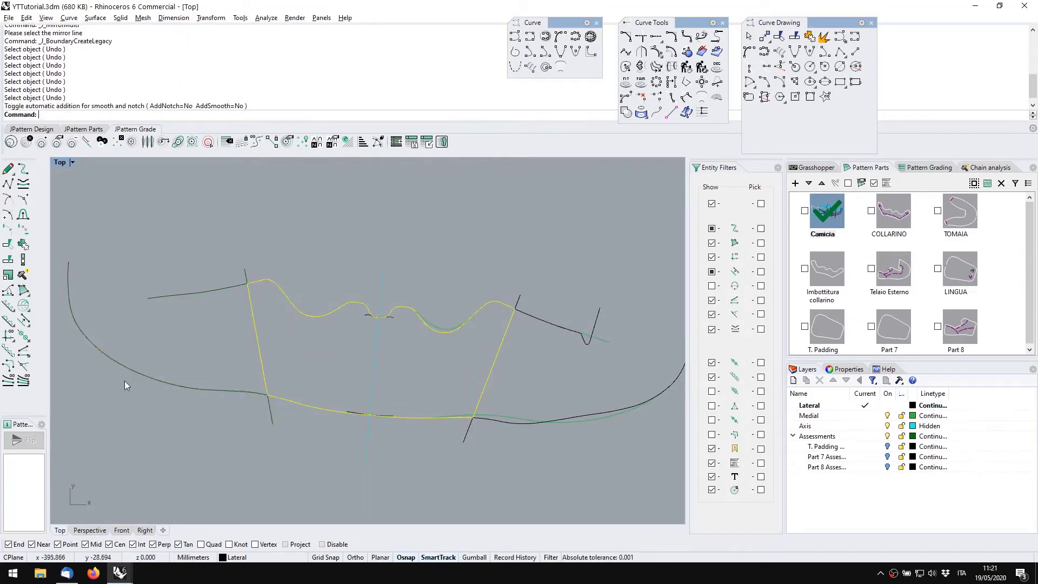
# Try a three-point, degree 5 base curve bridging the top line's dip at the heel axis, and undo it
pyautogui.scroll(8, 372, 318)
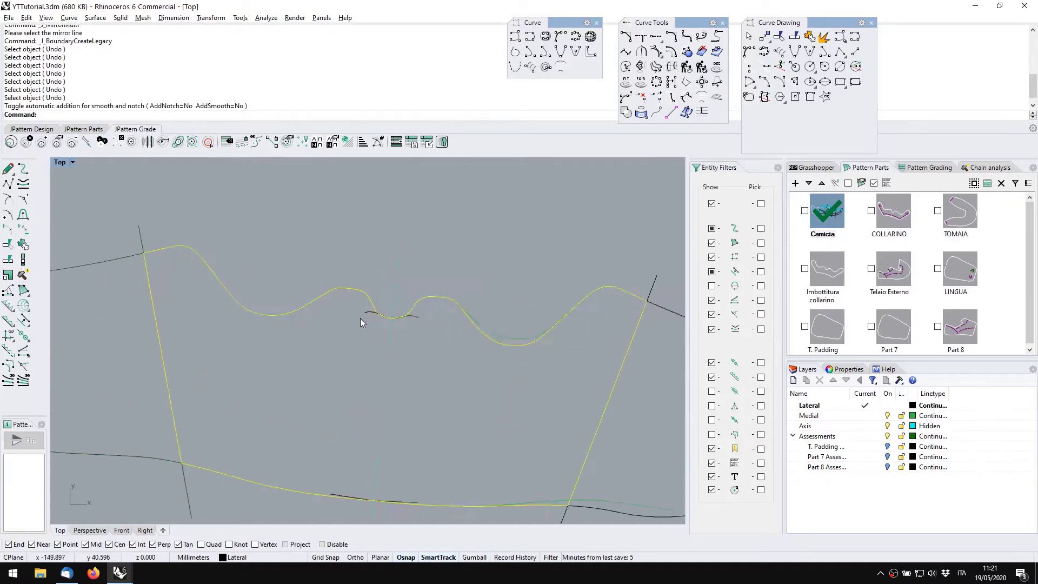
pyautogui.scroll(4, 456, 324)
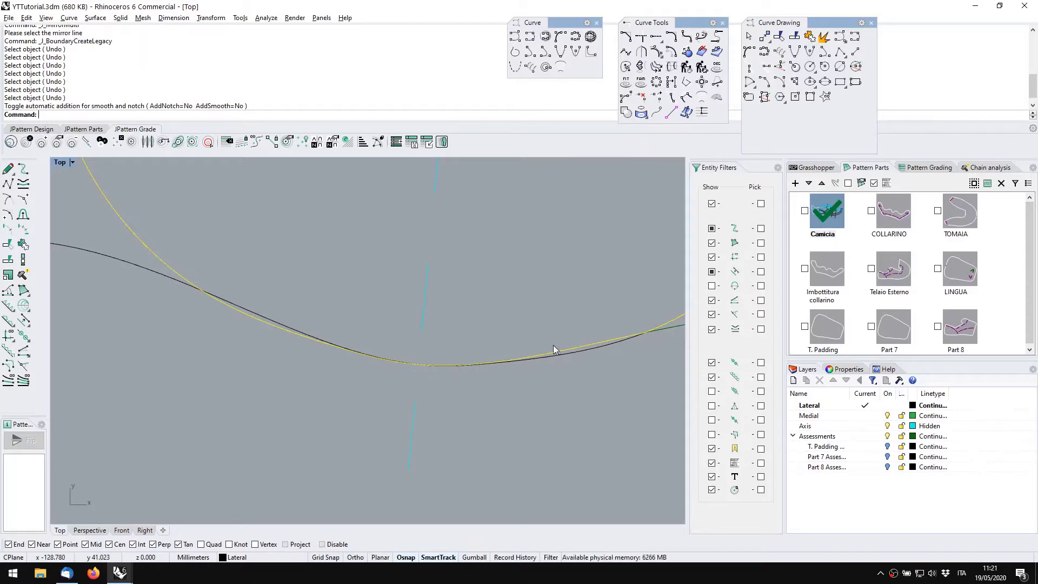
pyautogui.scroll(-6, 455, 365)
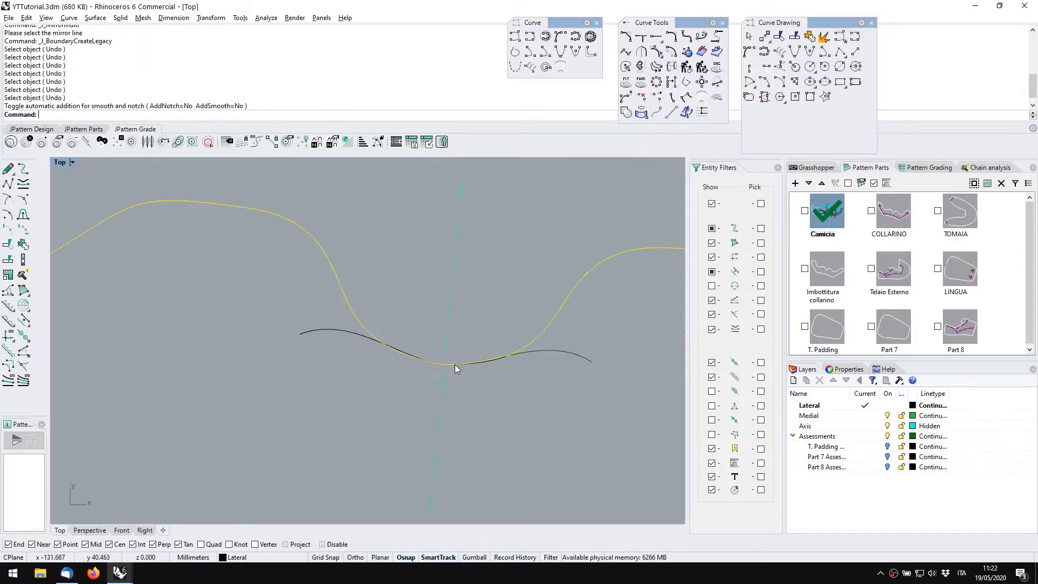
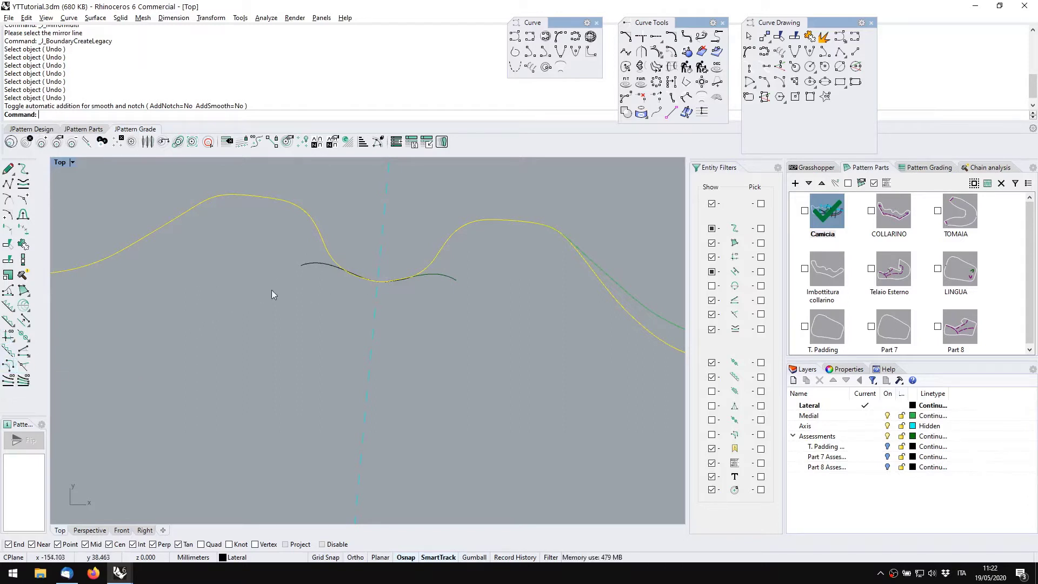
pyautogui.scroll(5, 291, 284)
pyautogui.moveTo(332, 271); pyautogui.dragTo(108, 283, button='right')
pyautogui.click(8, 168)
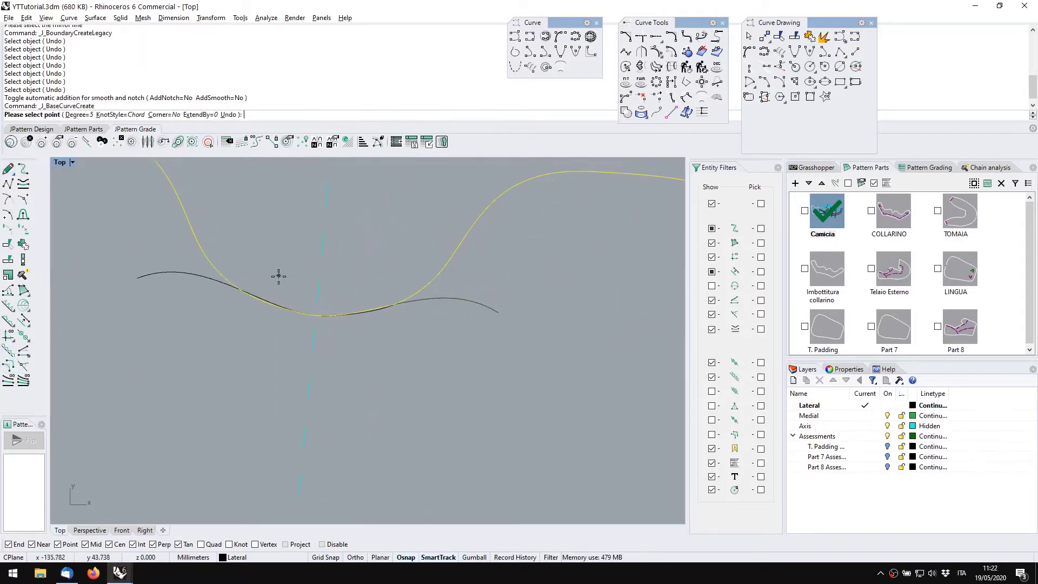
pyautogui.click(220, 273)
pyautogui.click(291, 294)
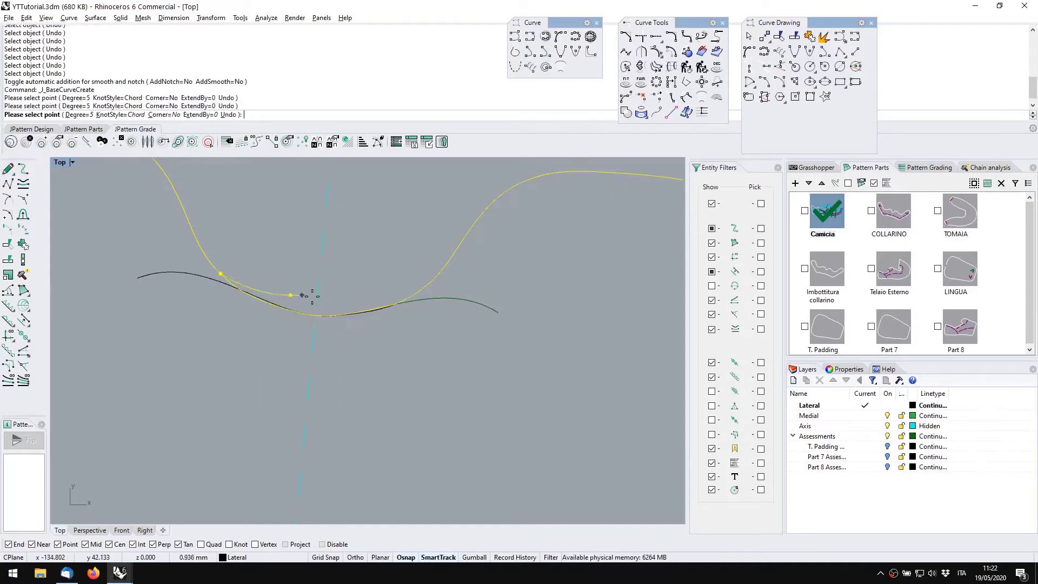
pyautogui.click(419, 291)
pyautogui.rightClick(419, 292)
pyautogui.moveTo(414, 257); pyautogui.dragTo(485, 269, button='right')
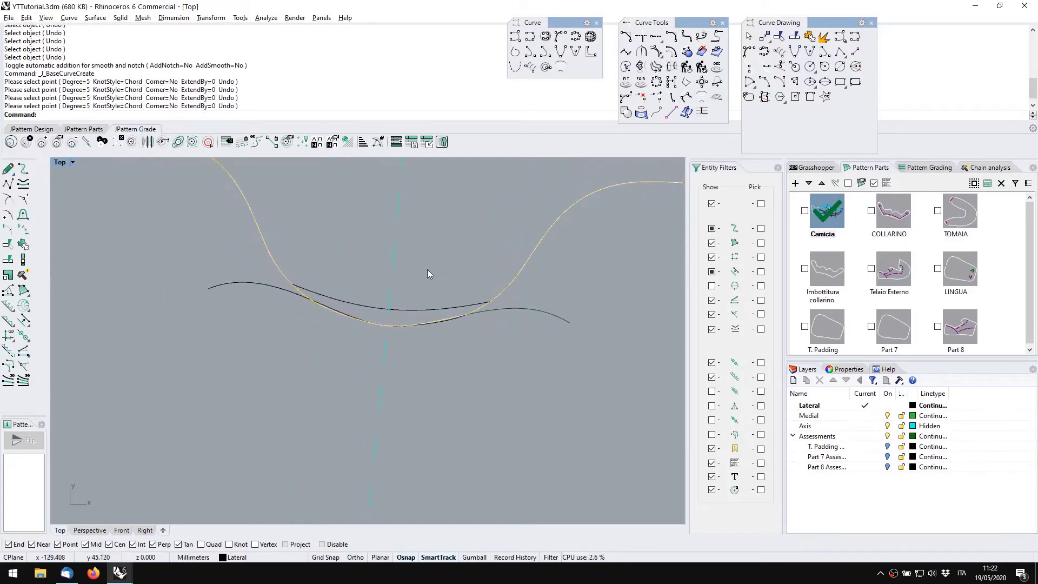
pyautogui.moveTo(416, 257); pyautogui.dragTo(367, 293, button='right')
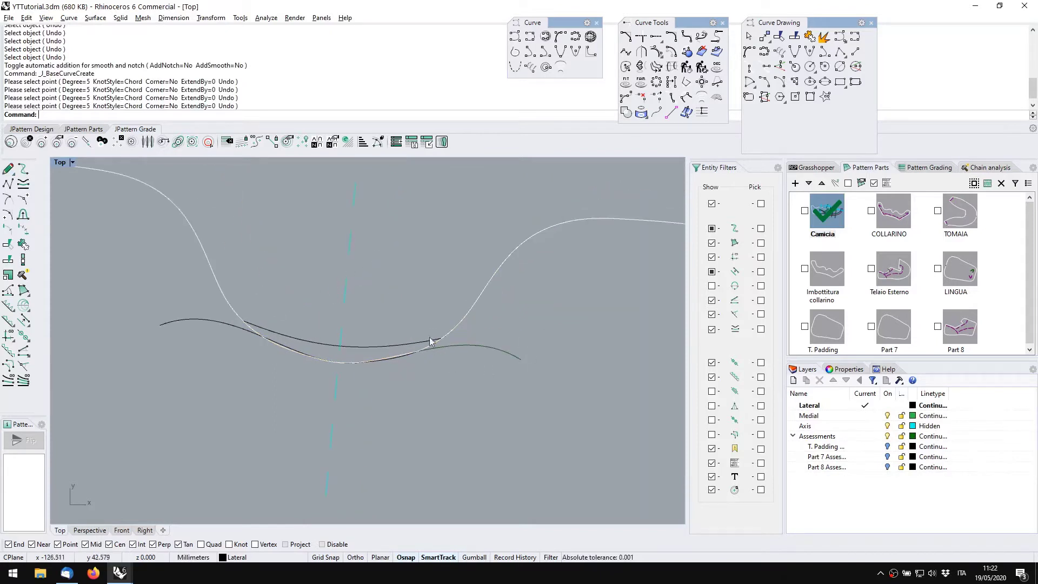
pyautogui.scroll(-6, 274, 366)
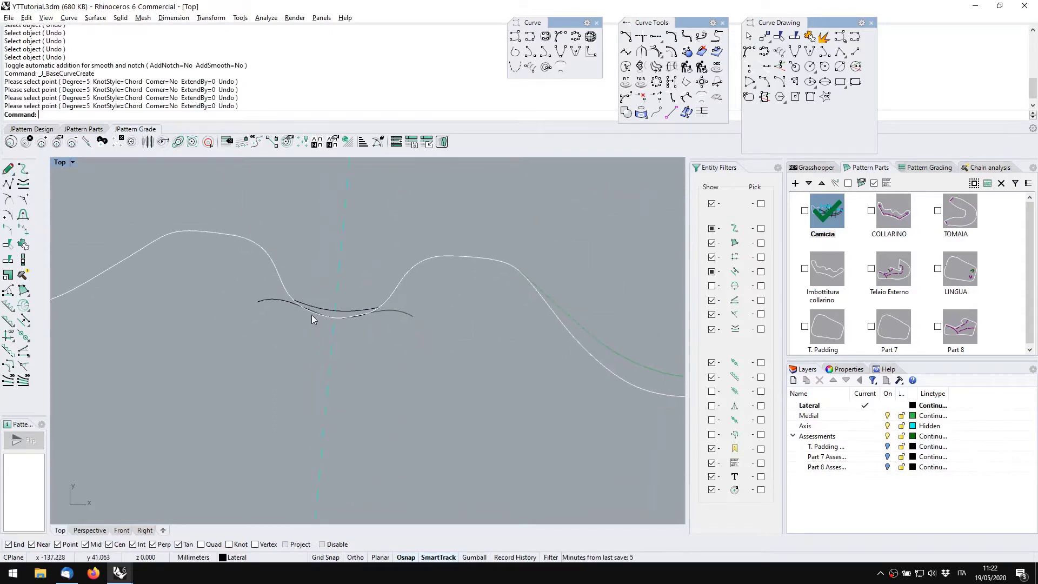
pyautogui.hotkey('ctrl', 'z')
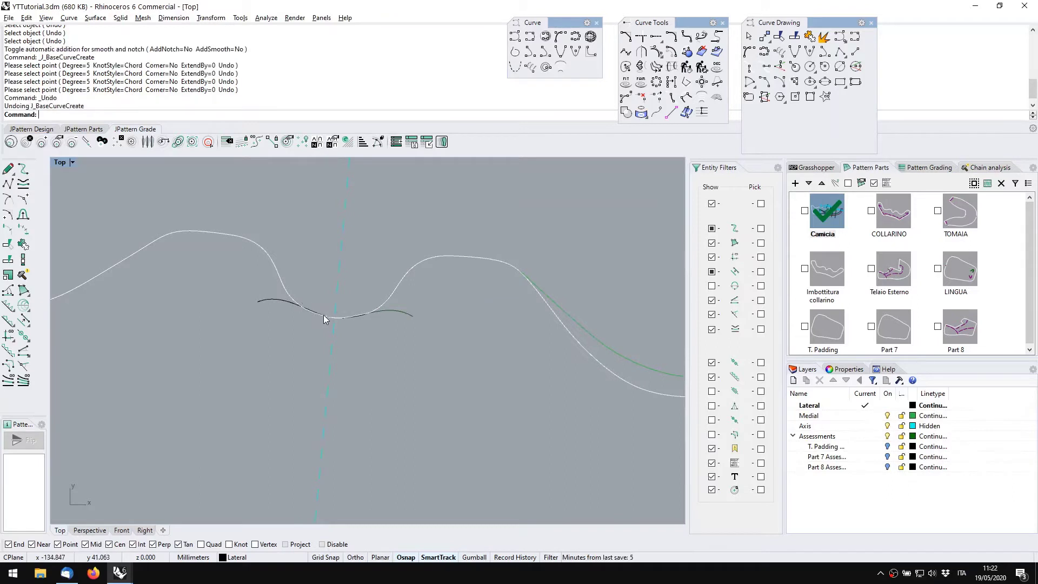
# Select the boundary where it overlaps the lateral top line, and bring it to the front with BringToFront
pyautogui.moveTo(389, 340); pyautogui.dragTo(427, 316, button='right')
pyautogui.scroll(-8, 437, 315)
pyautogui.moveTo(470, 359); pyautogui.dragTo(433, 307, button='right')
pyautogui.click(535, 266)
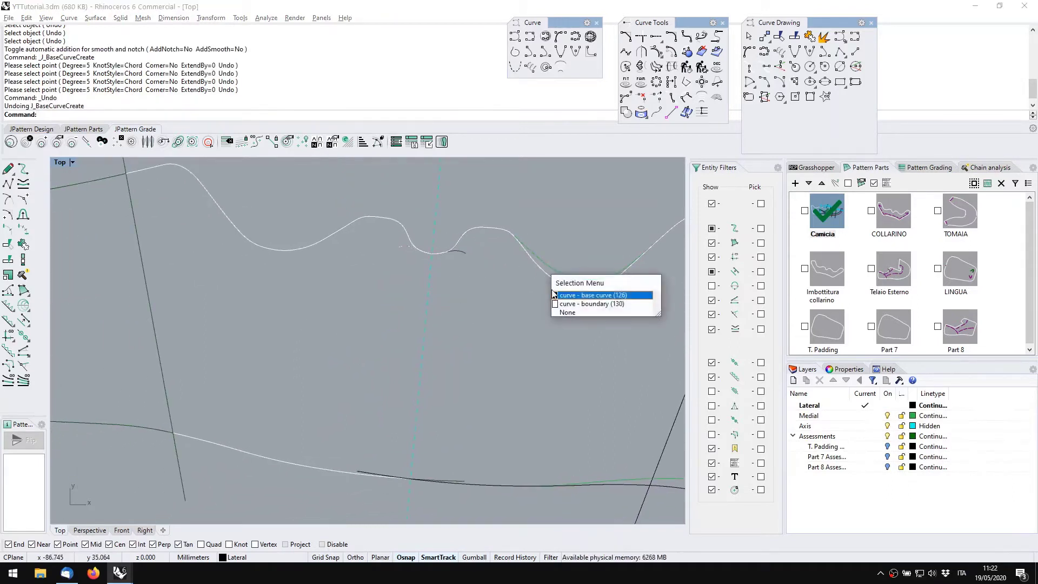
pyautogui.click(565, 301)
pyautogui.write('BringToFront')
pyautogui.press('Return')
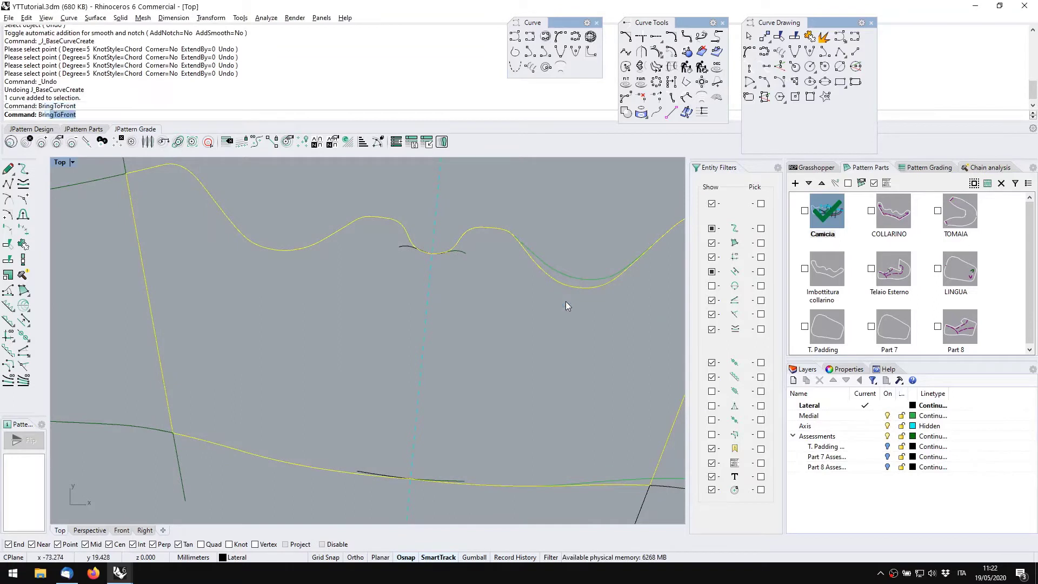
# Isolate the closed heel lining boundary together with the dashed heel axis
pyautogui.press('Escape')
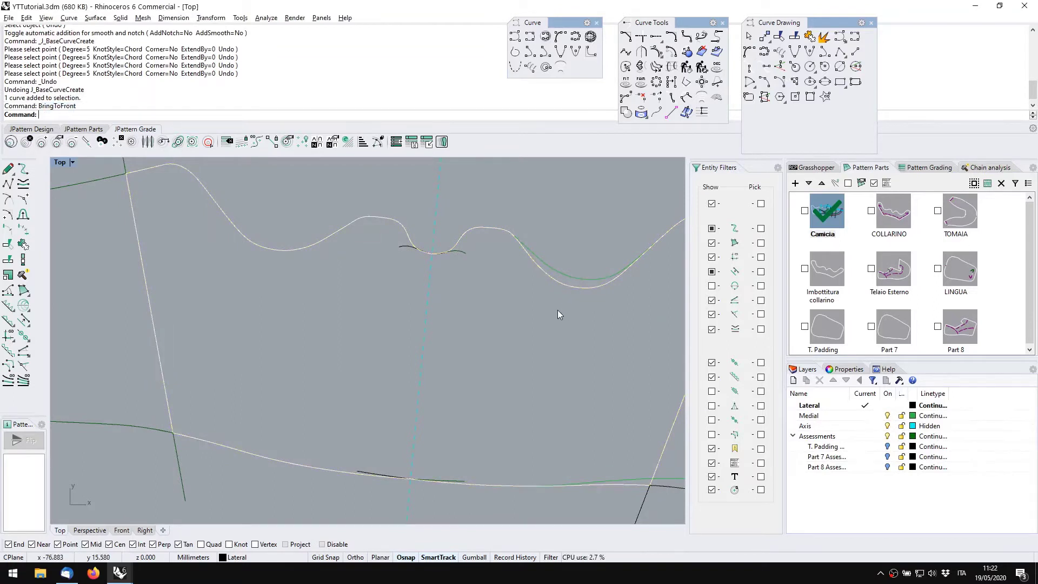
pyautogui.moveTo(559, 315); pyautogui.dragTo(456, 294, button='right')
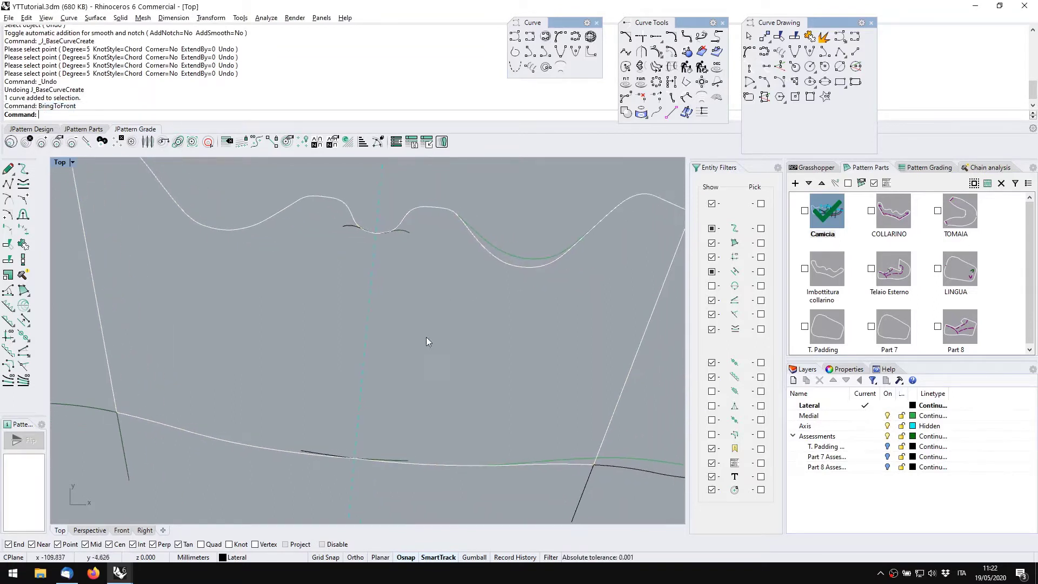
pyautogui.scroll(6, 369, 367)
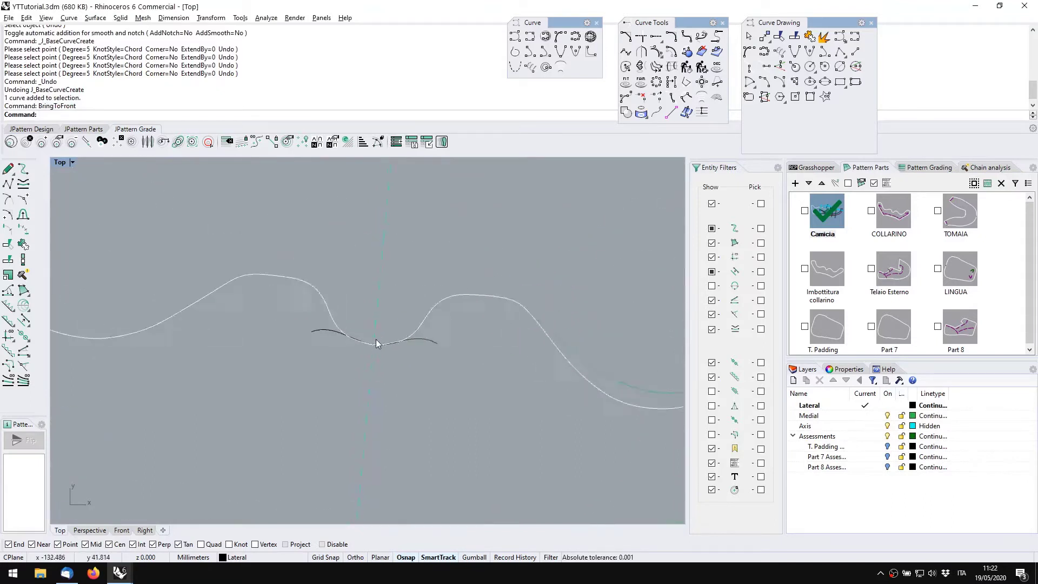
pyautogui.click(445, 335)
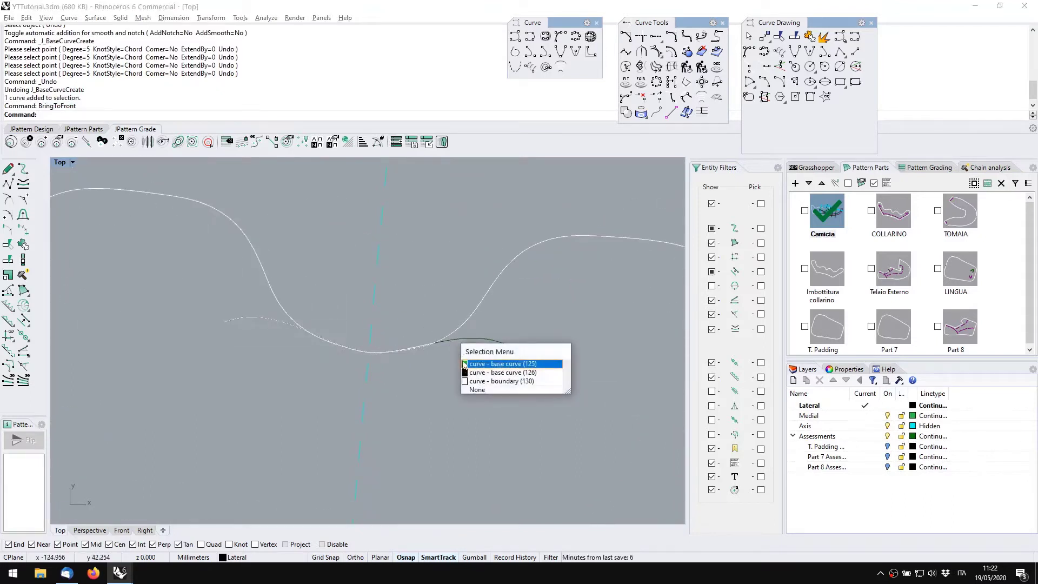
pyautogui.click(470, 376)
pyautogui.middleClick(392, 294)
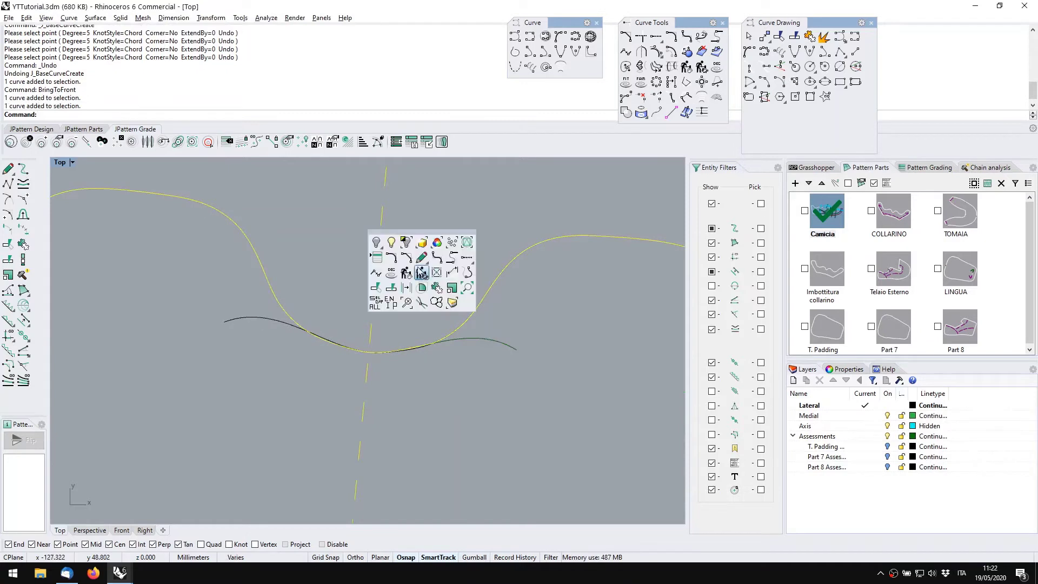
pyautogui.click(420, 272)
pyautogui.click(418, 268)
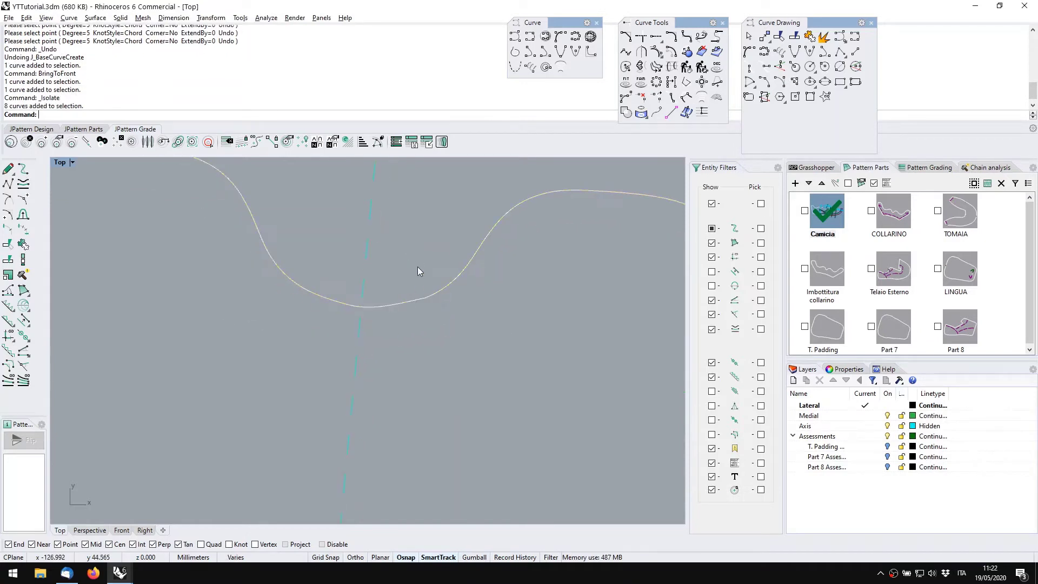
# Cut a pointed V-shaped notch into the boundary at its intersection with the heel axis, using a narrower notch width
pyautogui.click(5, 307)
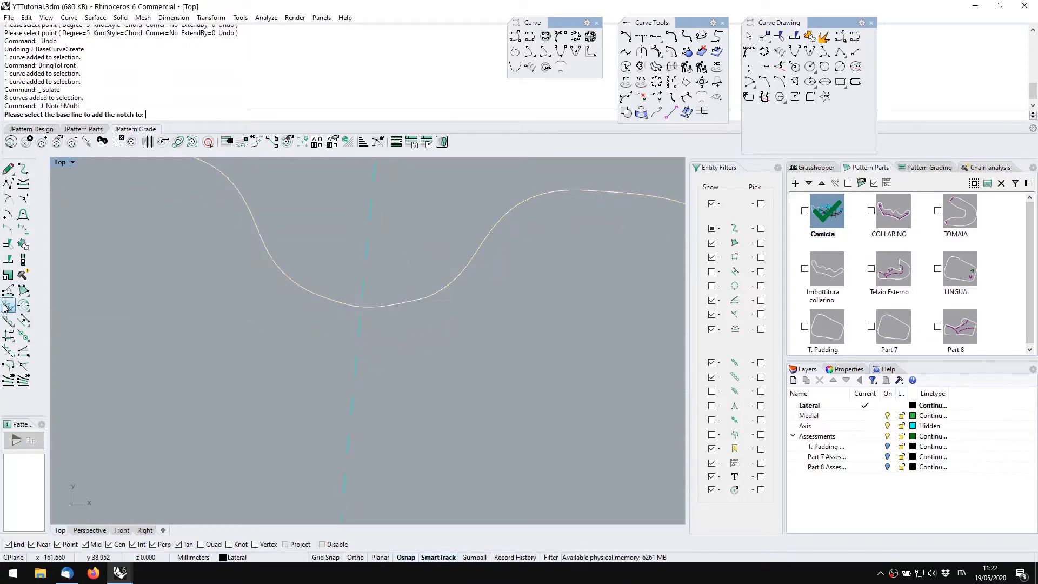
pyautogui.click(13, 310)
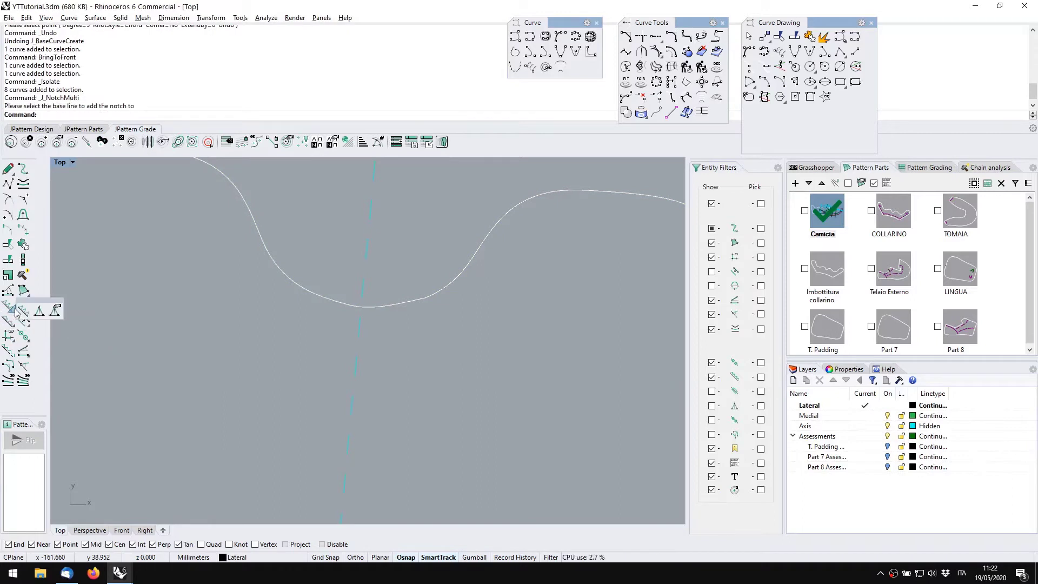
pyautogui.click(35, 310)
pyautogui.click(387, 305)
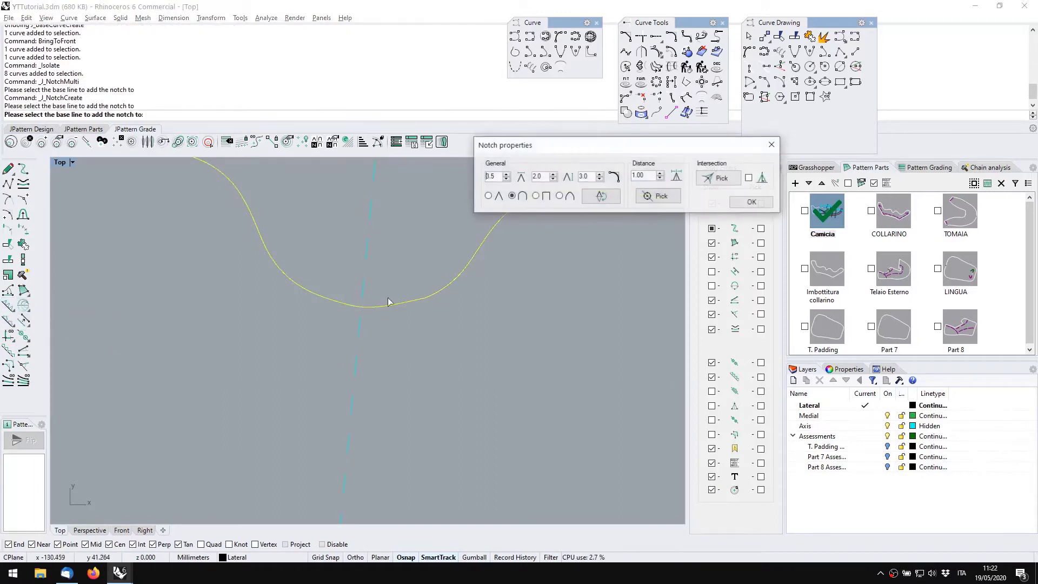
pyautogui.click(719, 180)
pyautogui.click(359, 252)
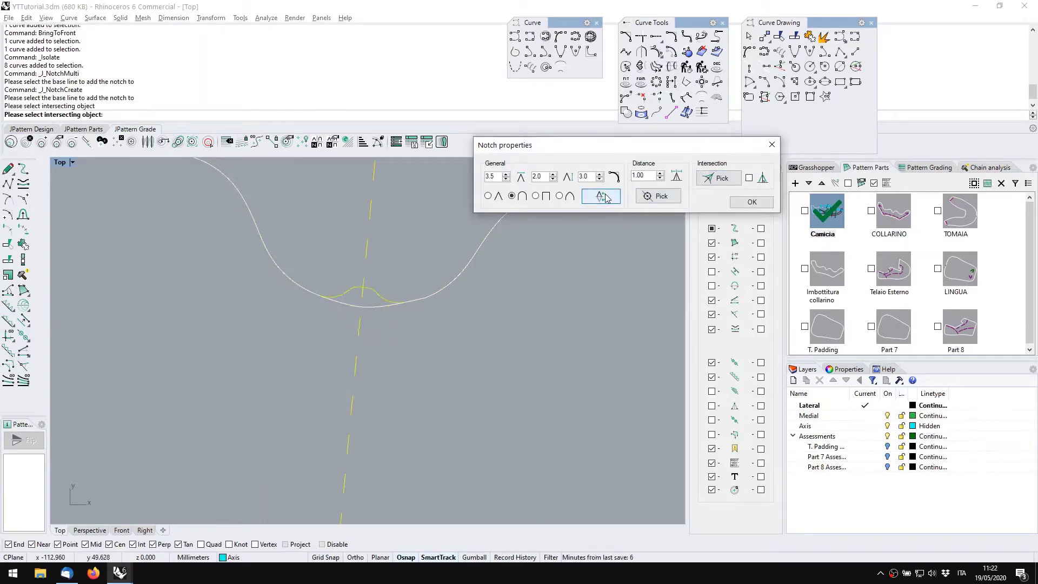
pyautogui.click(488, 196)
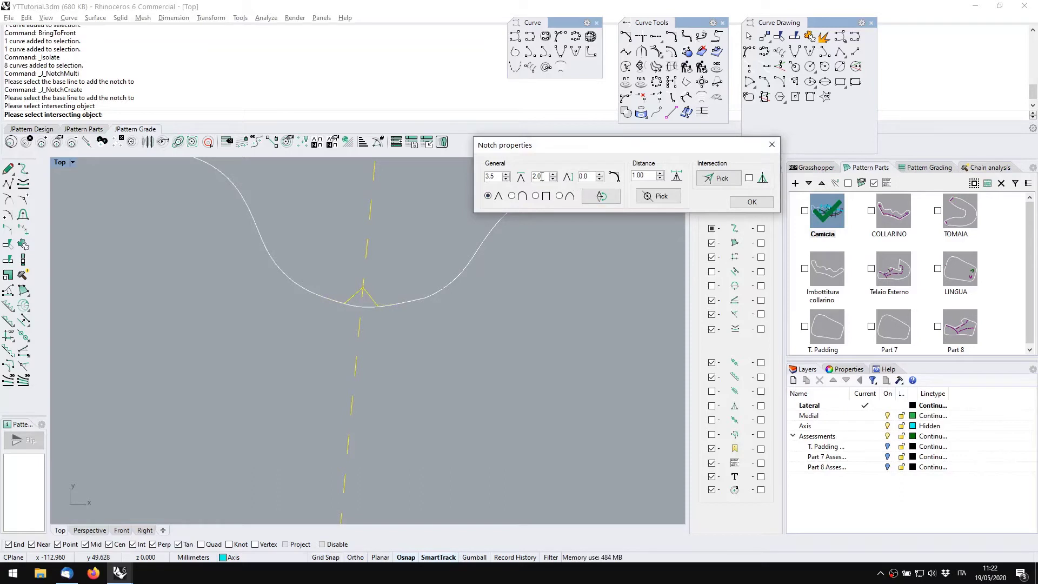
pyautogui.scroll(-2, 497, 176)
pyautogui.click(751, 202)
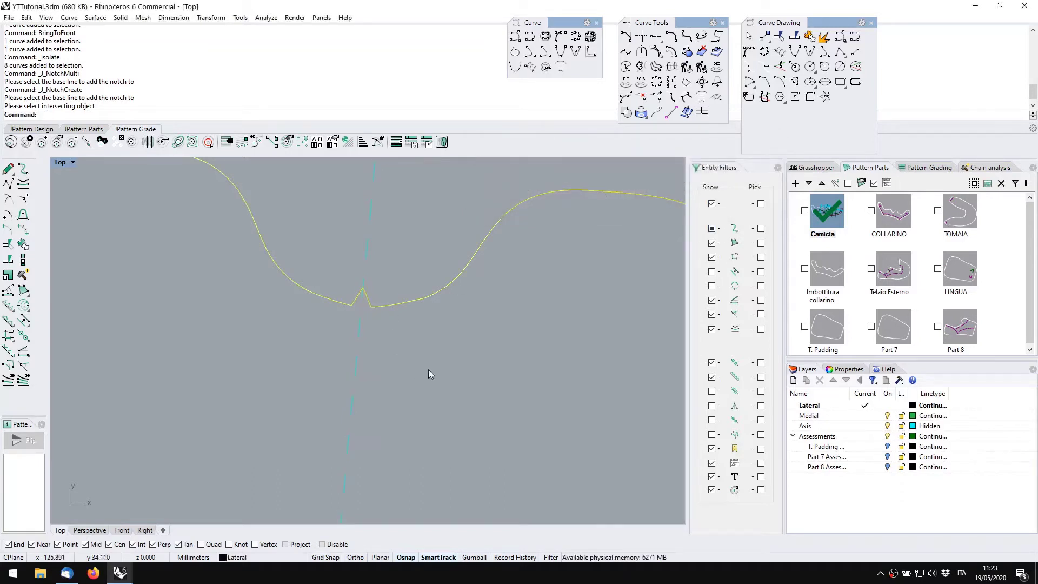
# Create a new pattern part from the notched boundary, keeping the proposed name Part 9, Default Material and two per pair
pyautogui.scroll(-4, 428, 369)
pyautogui.click(392, 252)
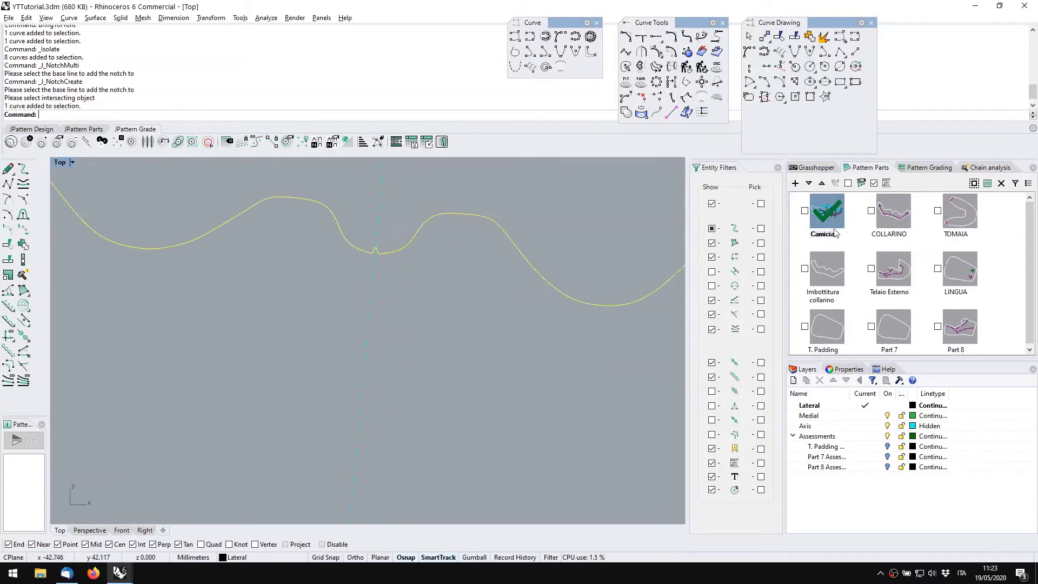
pyautogui.click(796, 184)
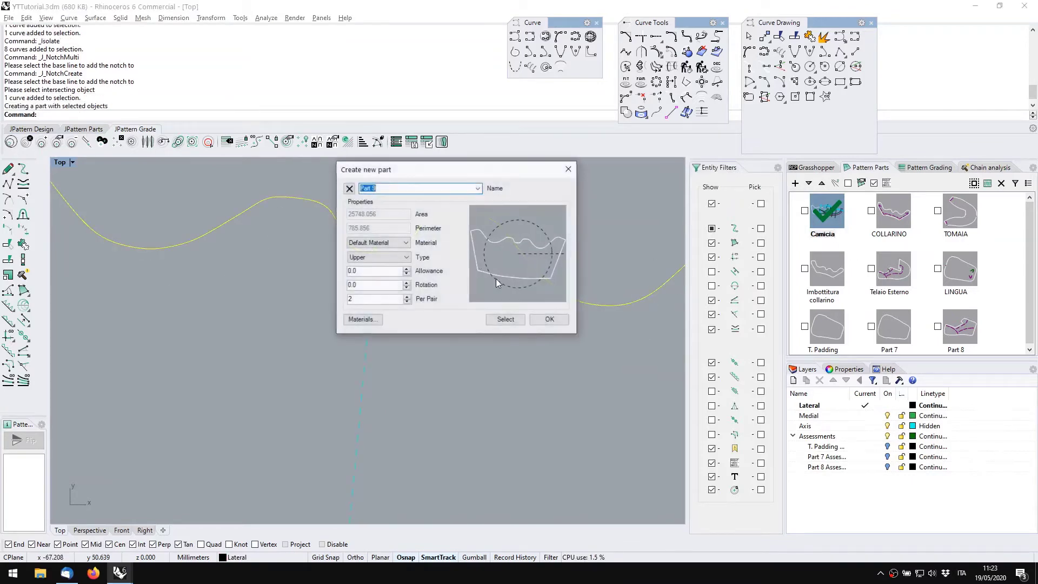
pyautogui.click(548, 320)
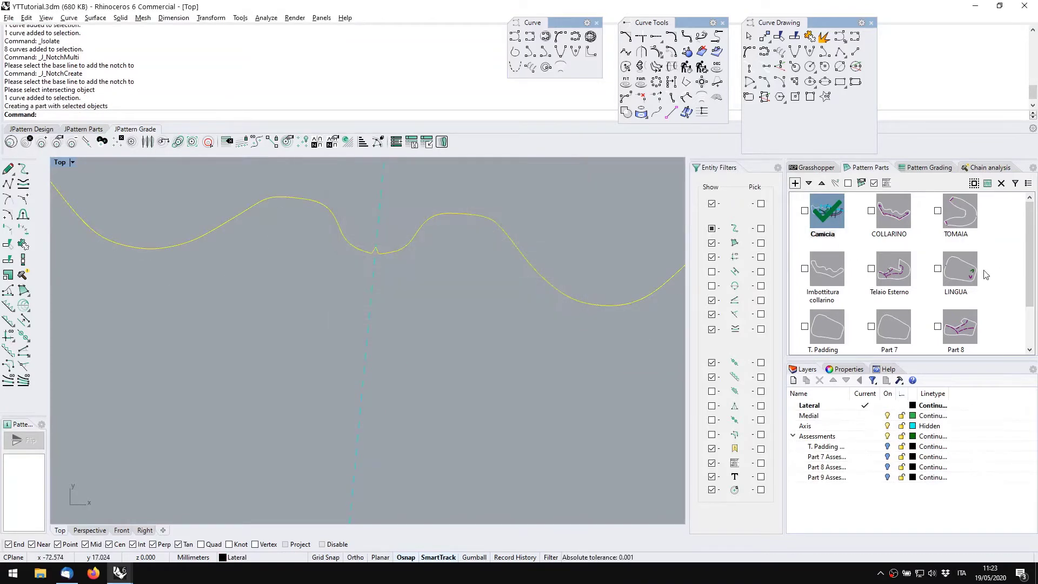
# Display Part 9 on its own and toggle the master base curves on and off around it
pyautogui.click(817, 337)
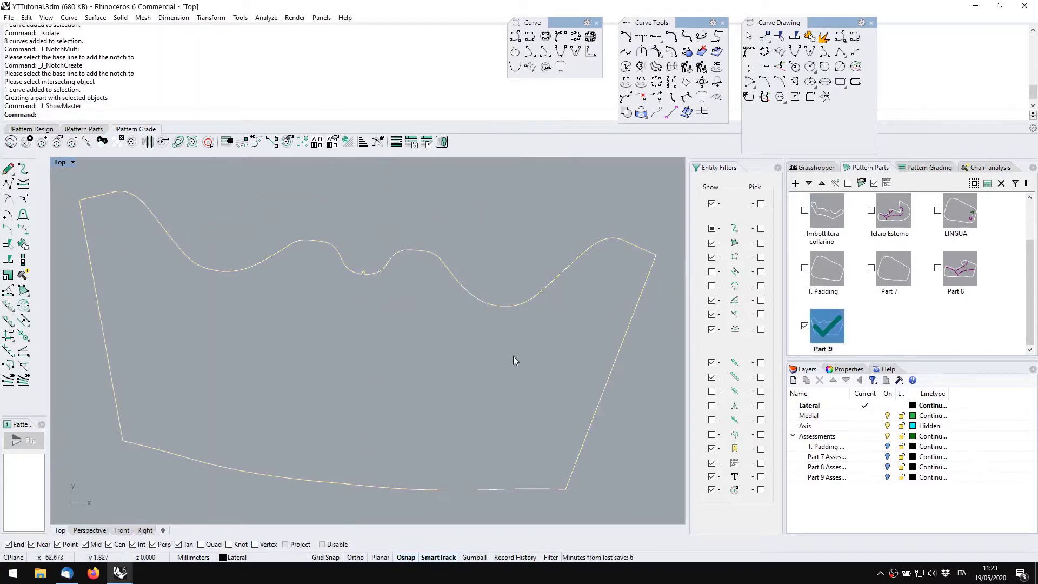
pyautogui.click(851, 185)
pyautogui.scroll(-6, 446, 352)
pyautogui.moveTo(461, 360); pyautogui.dragTo(427, 360, button='right')
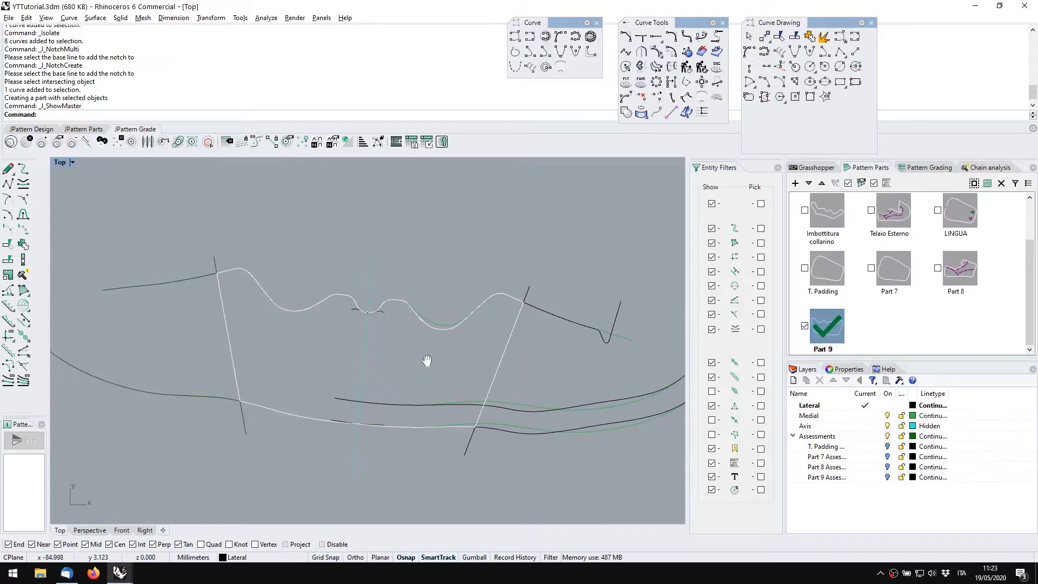
pyautogui.click(849, 183)
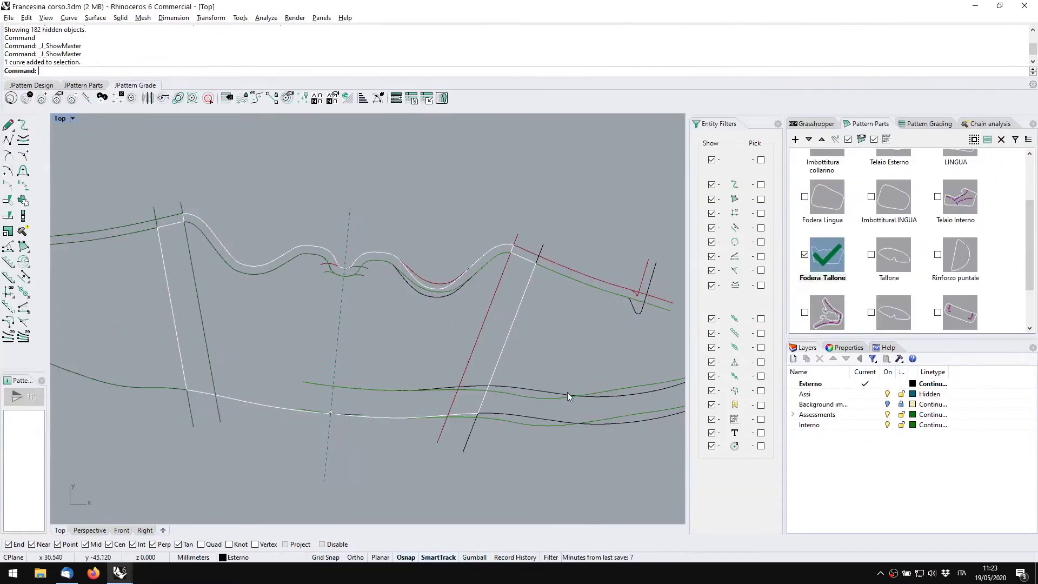
# In the Francesina corso.3dm reference model, display the Tomaia Mostrina part and select its outermost red heel margin curve
pyautogui.click(832, 317)
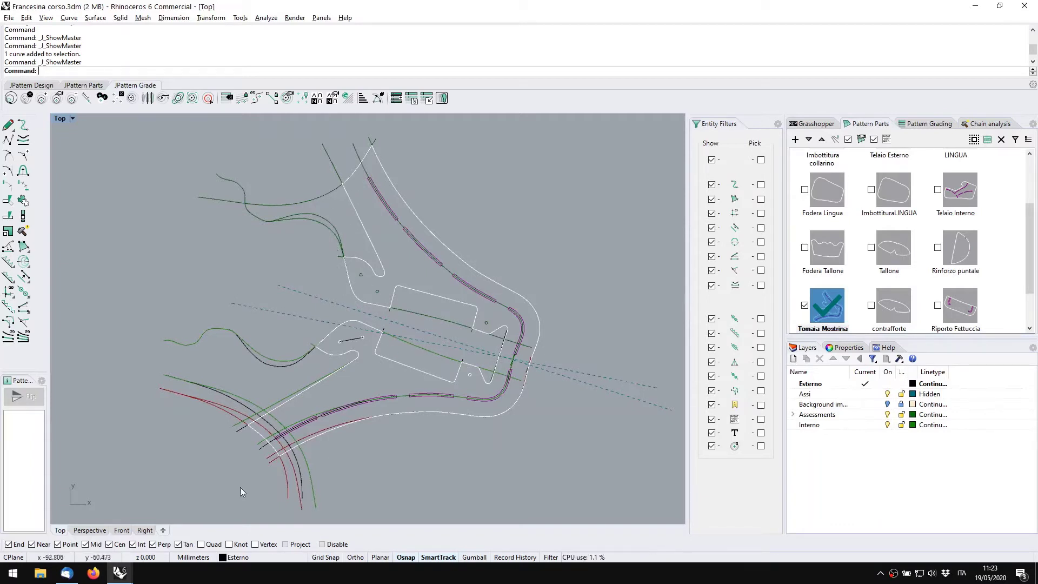
pyautogui.click(282, 466)
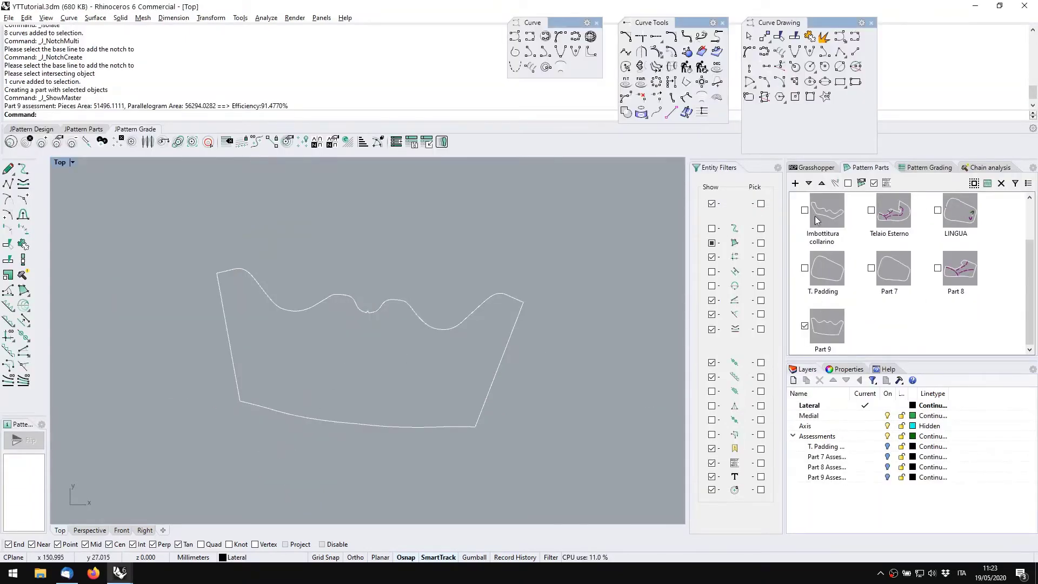
# In YTTutorial.3dm, display the Camicia part and remove the notched heel lining boundary from it
pyautogui.click(826, 212)
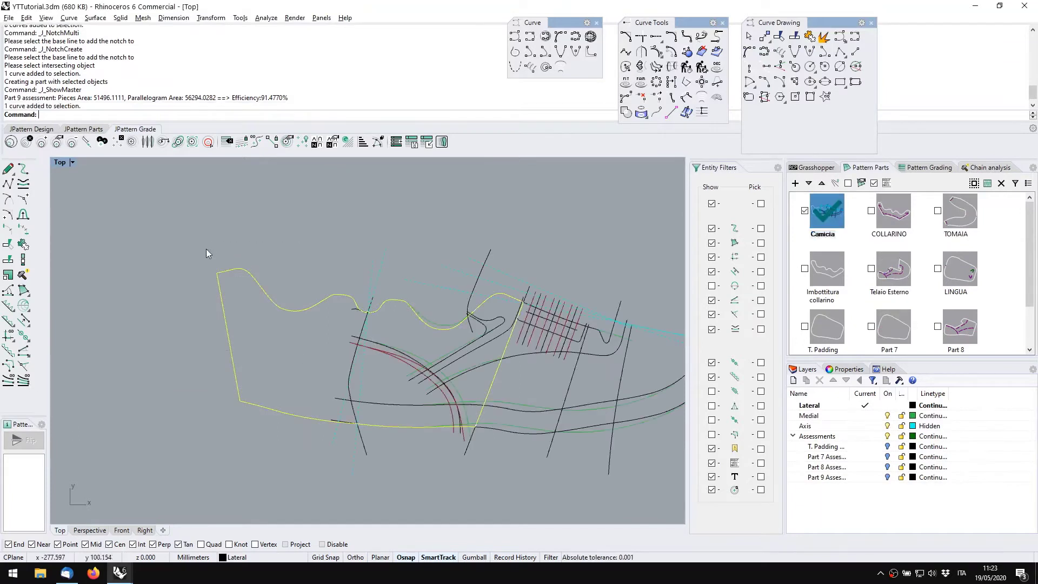
pyautogui.moveTo(306, 339); pyautogui.dragTo(231, 269)
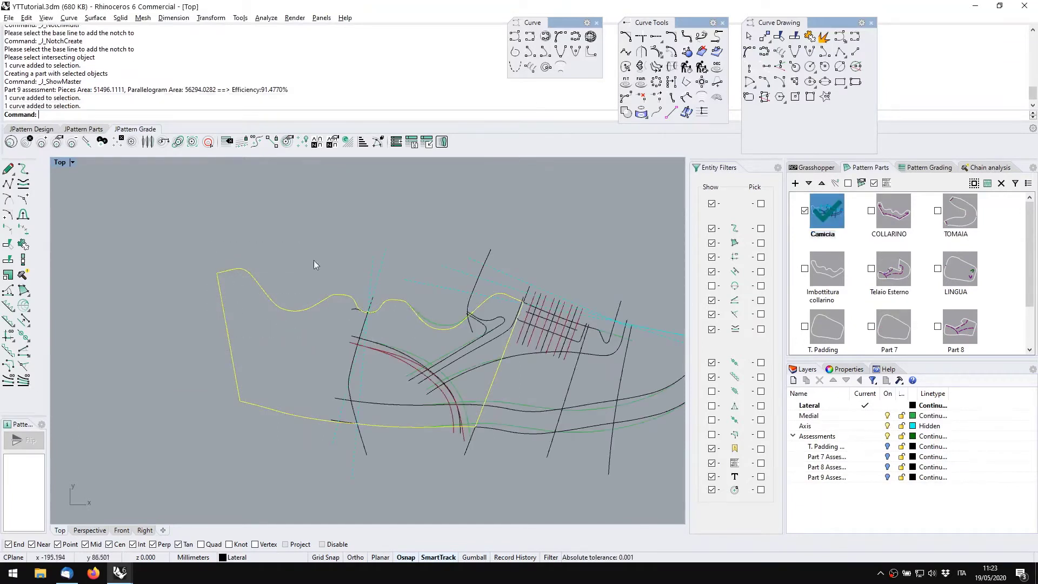
pyautogui.rightClick(843, 207)
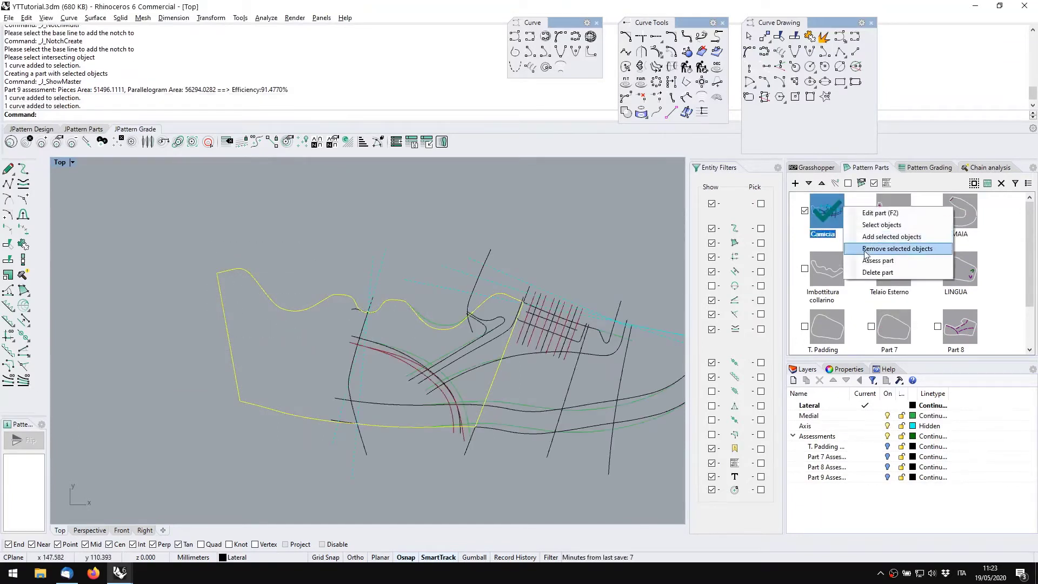
pyautogui.click(864, 250)
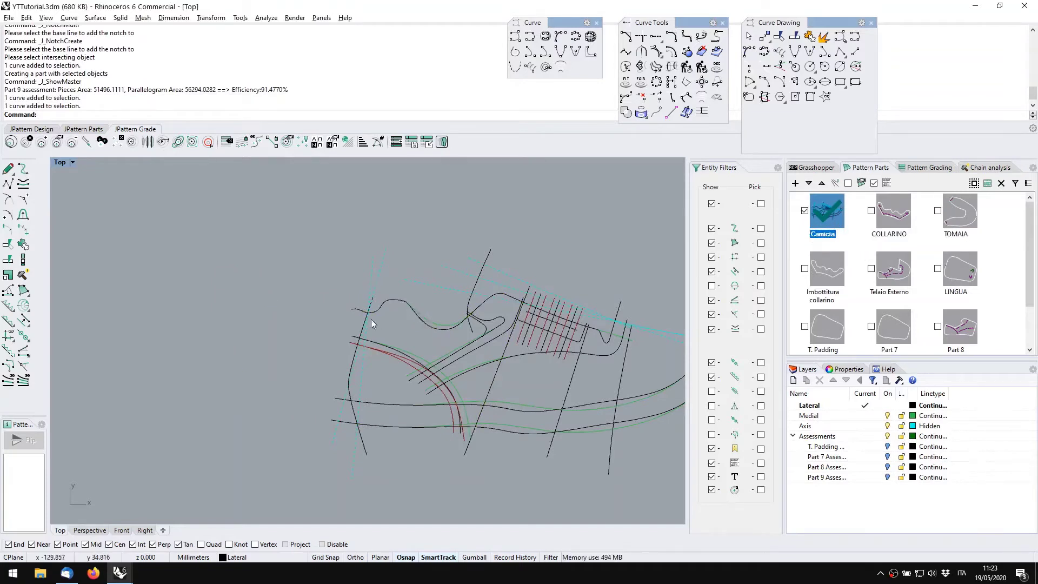
pyautogui.moveTo(419, 296); pyautogui.dragTo(373, 302, button='right')
pyautogui.click(850, 233)
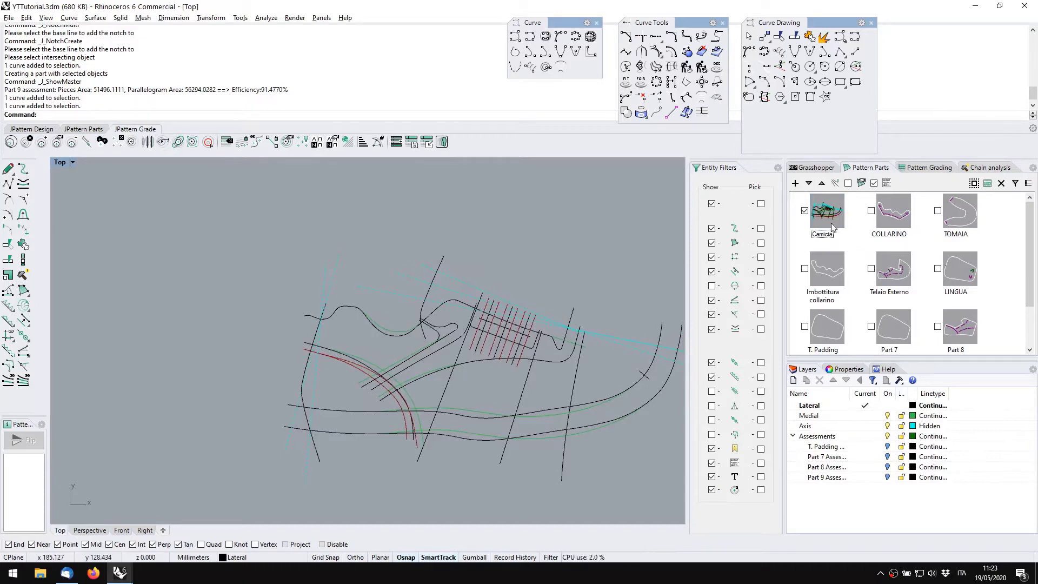
# Select the Camicia heel arcs with their red margins, and the lateral and medial long curves running to the toe
pyautogui.click(833, 227)
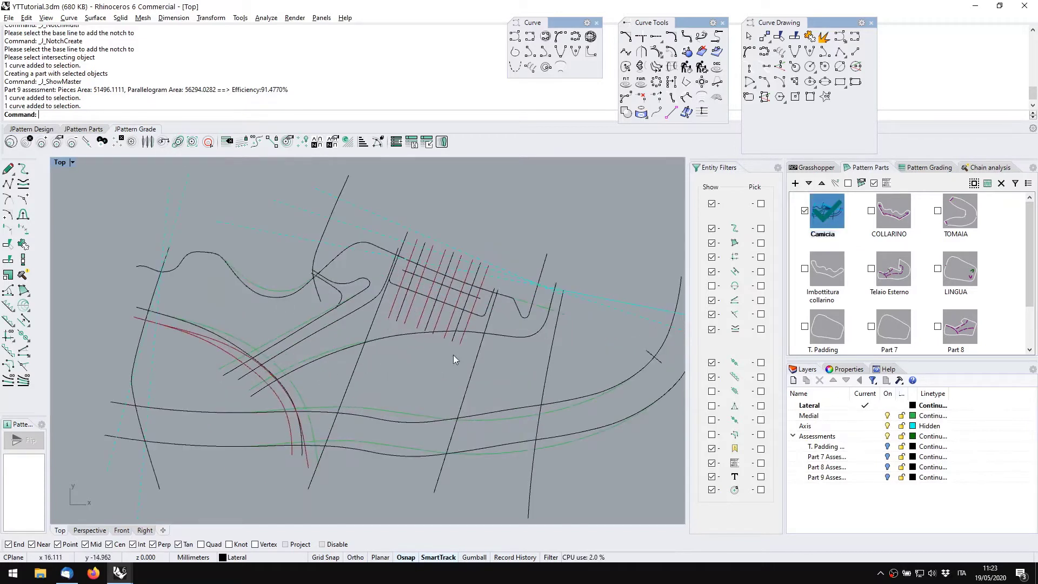
pyautogui.scroll(3, 362, 421)
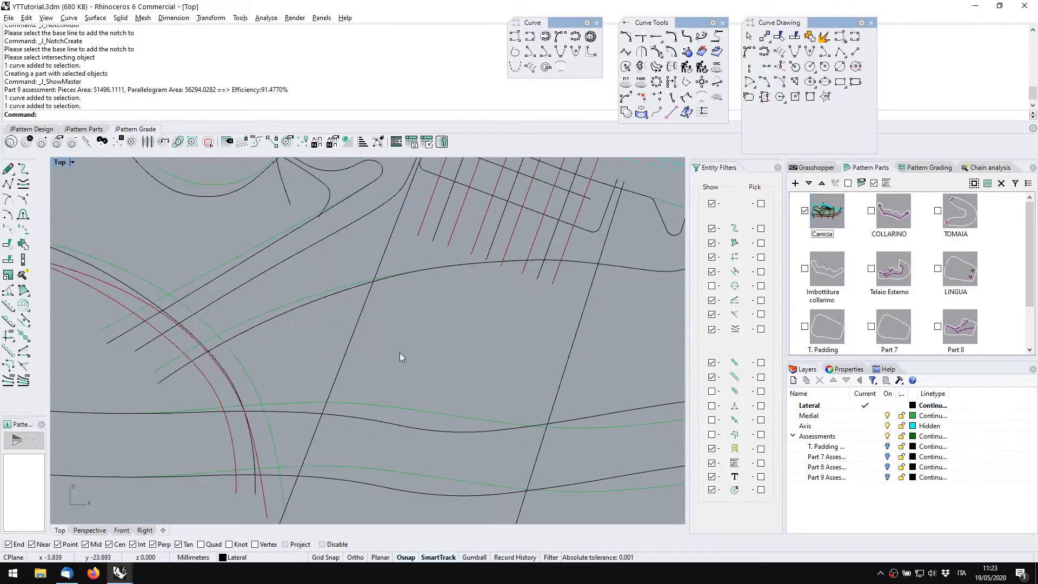
pyautogui.scroll(-3, 400, 352)
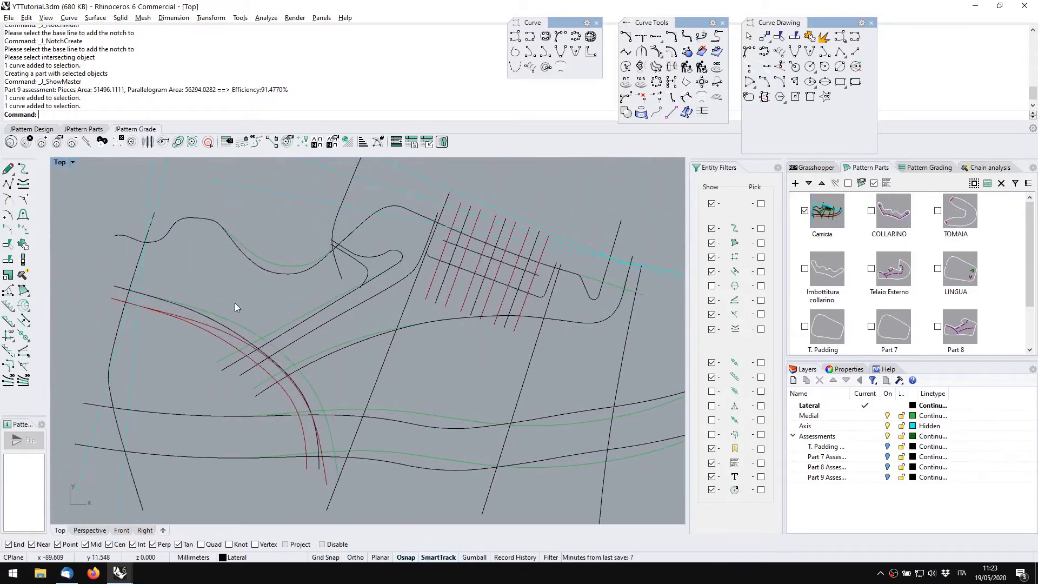
pyautogui.click(267, 350)
pyautogui.keyDown('shift'); pyautogui.click(327, 351); pyautogui.keyUp('shift')
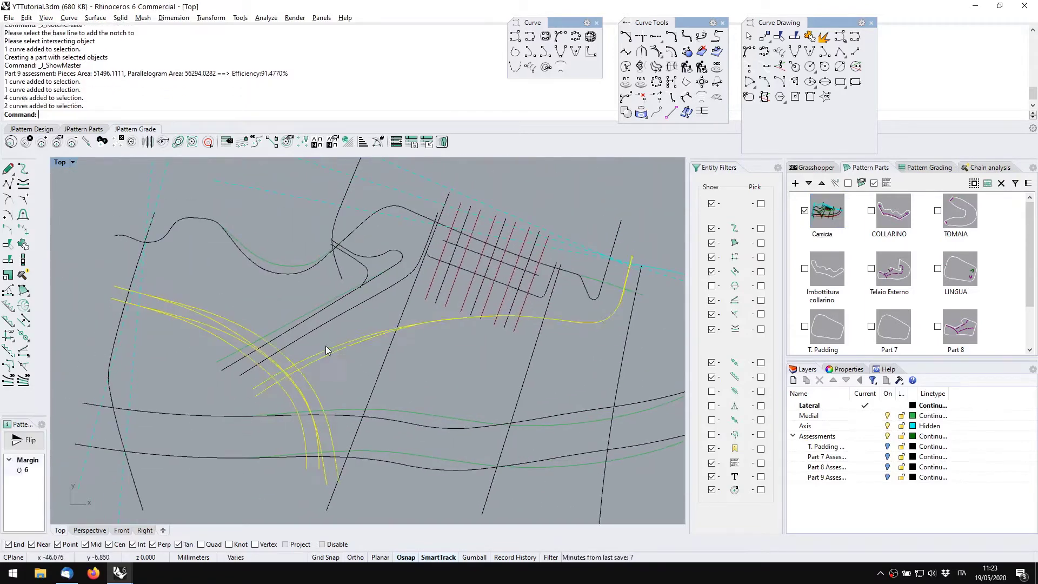
pyautogui.hotkey('alt', 'Tab')
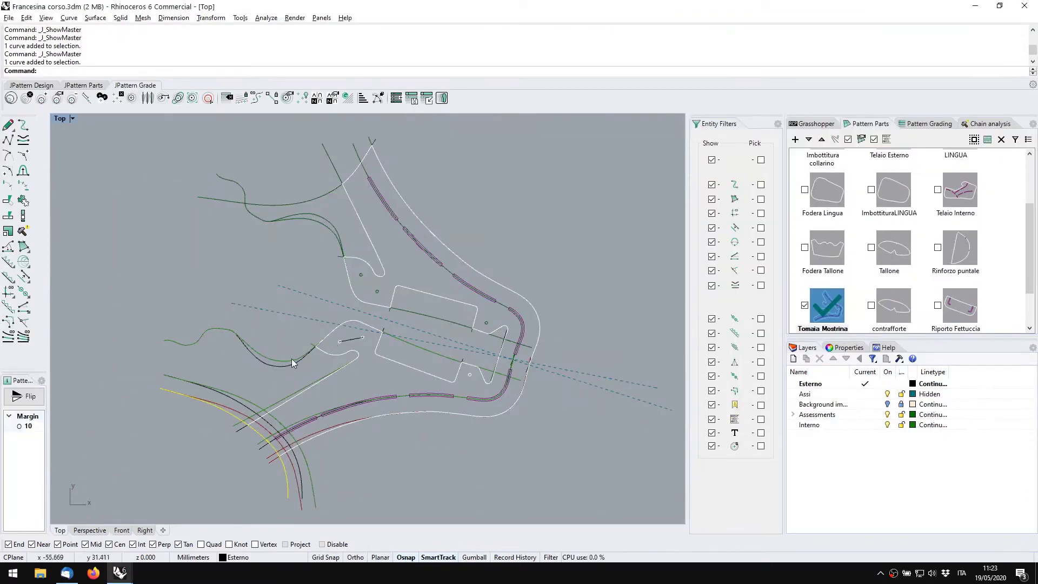
# Following Francesina corso.3dm, add the lateral and medial topline curves, the toe-end notch curve and the slanted strap curves to the YTTutorial.3dm selection
pyautogui.hotkey('alt', 'Tab')
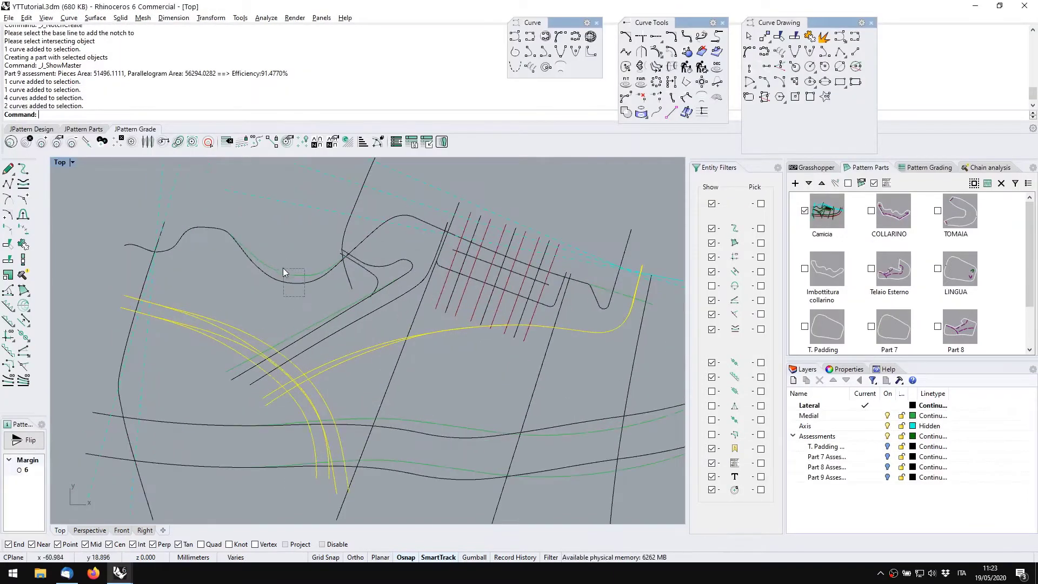
pyautogui.hotkey('alt', 'Tab')
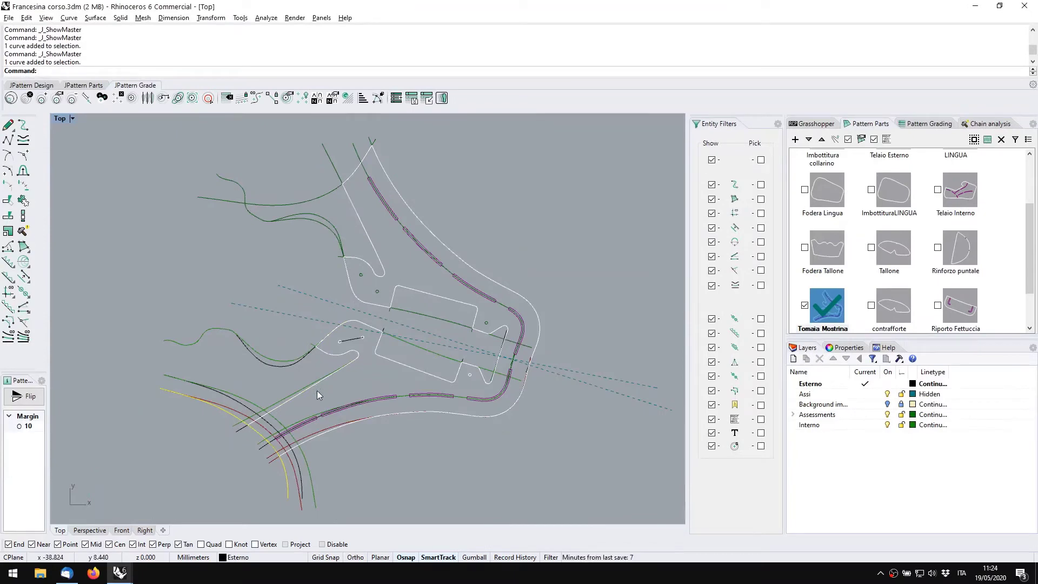
pyautogui.hotkey('alt', 'Tab')
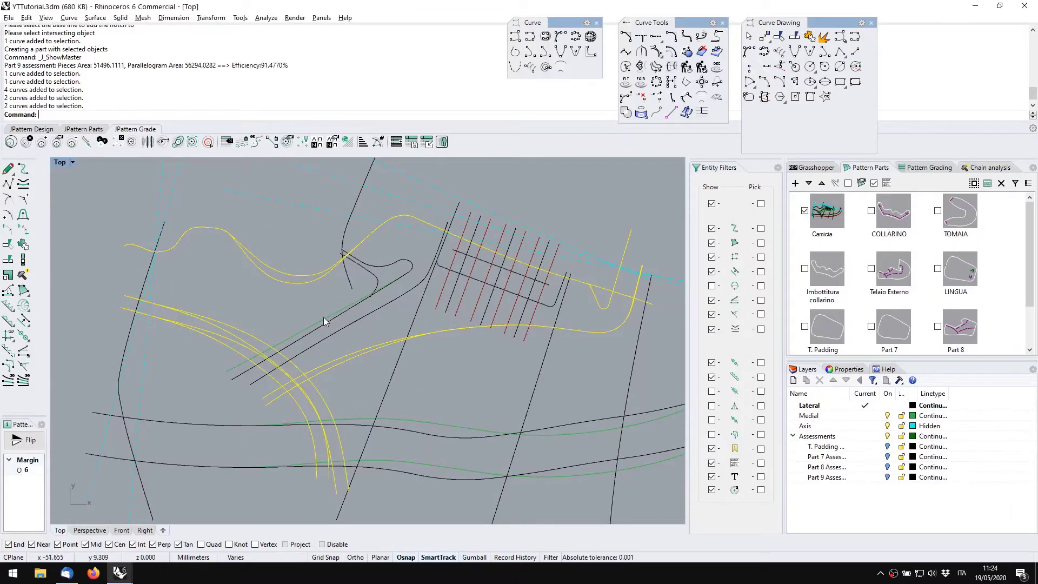
pyautogui.click(323, 316)
pyautogui.click(323, 325)
pyautogui.hotkey('alt', 'Tab')
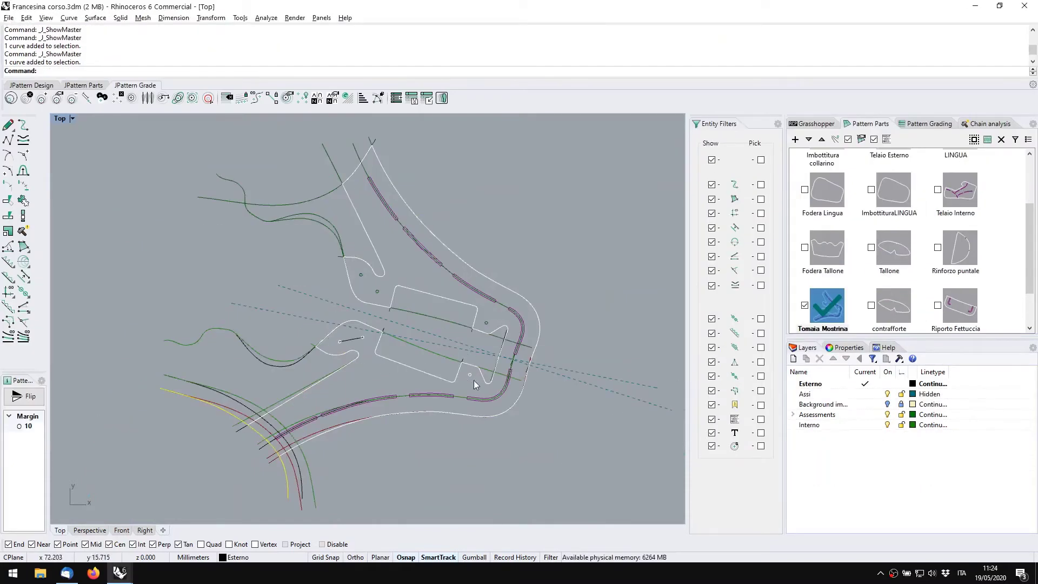
pyautogui.hotkey('alt', 'Tab')
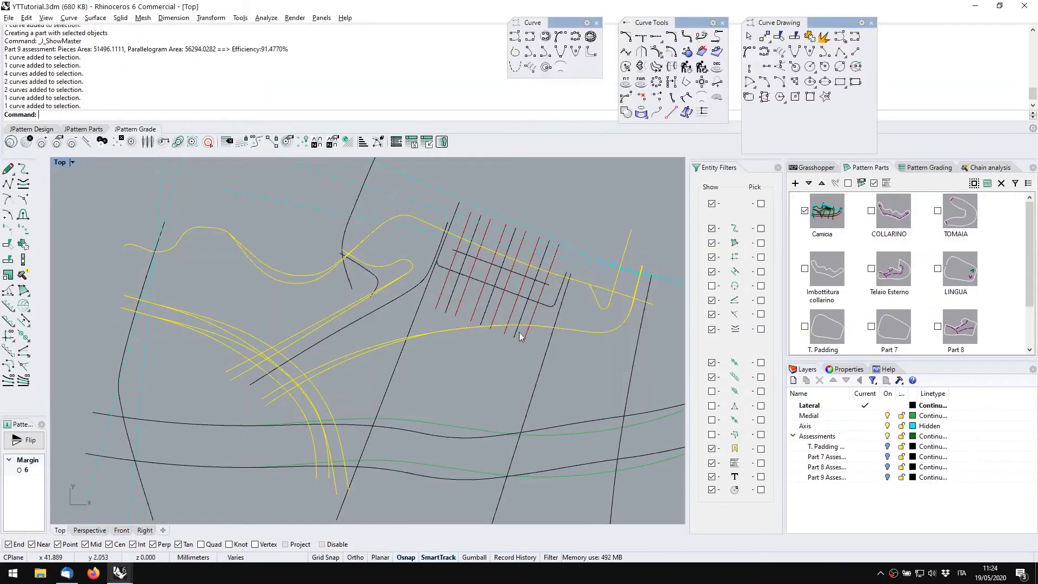
pyautogui.hotkey('alt', 'Tab')
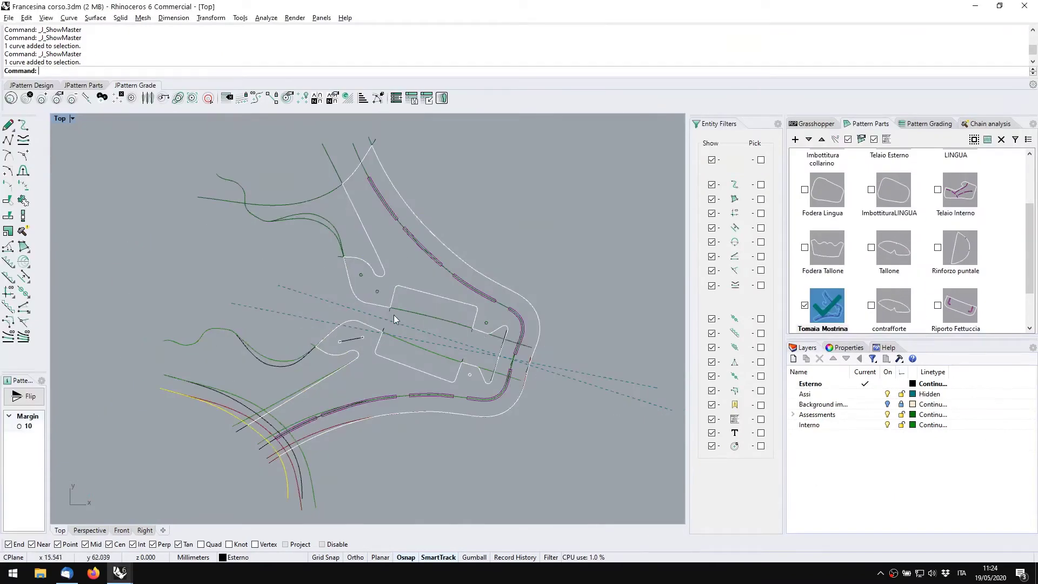
pyautogui.hotkey('alt', 'Tab')
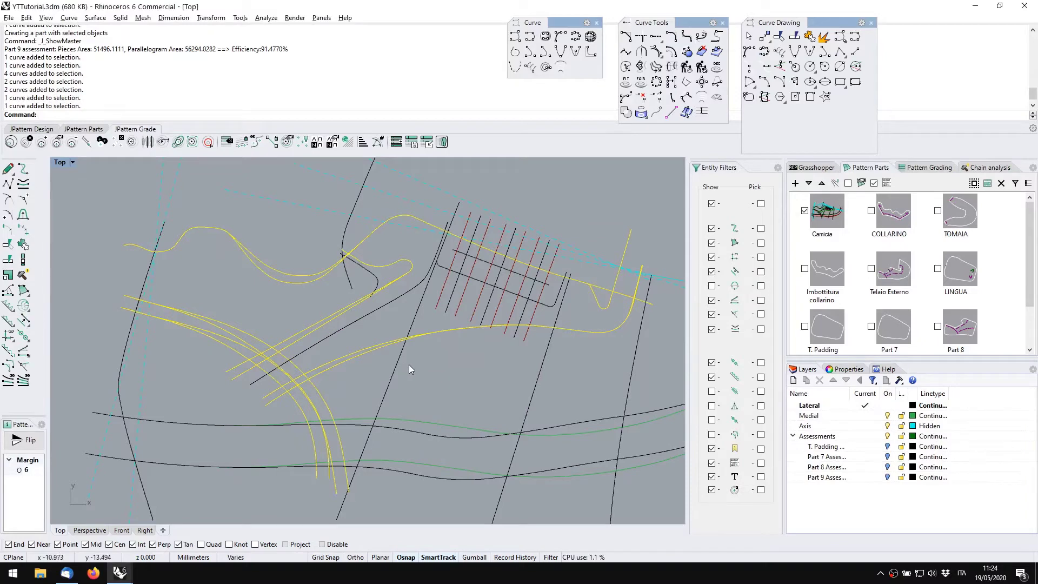
# Check the Tomaia Mostrina reference once more and isolate the selected curves in YTTutorial.3dm
pyautogui.scroll(-2, 298, 307)
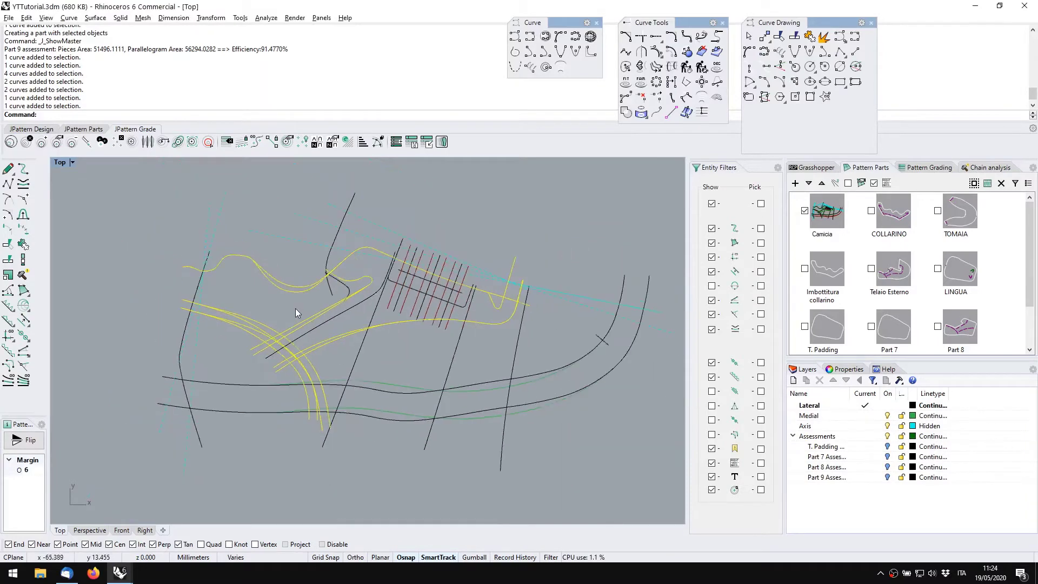
pyautogui.hotkey('alt', 'Tab')
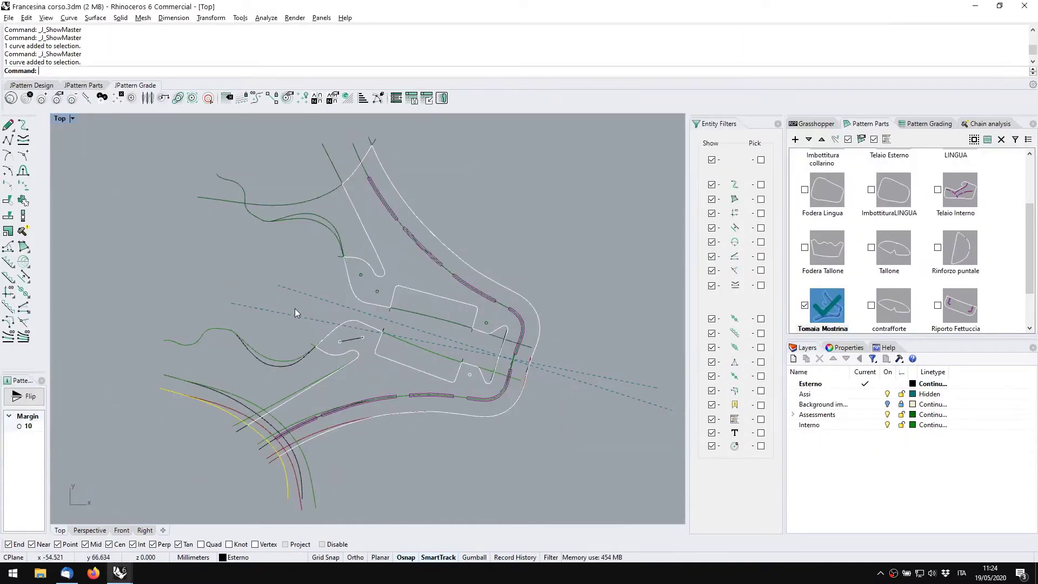
pyautogui.hotkey('alt', 'Tab')
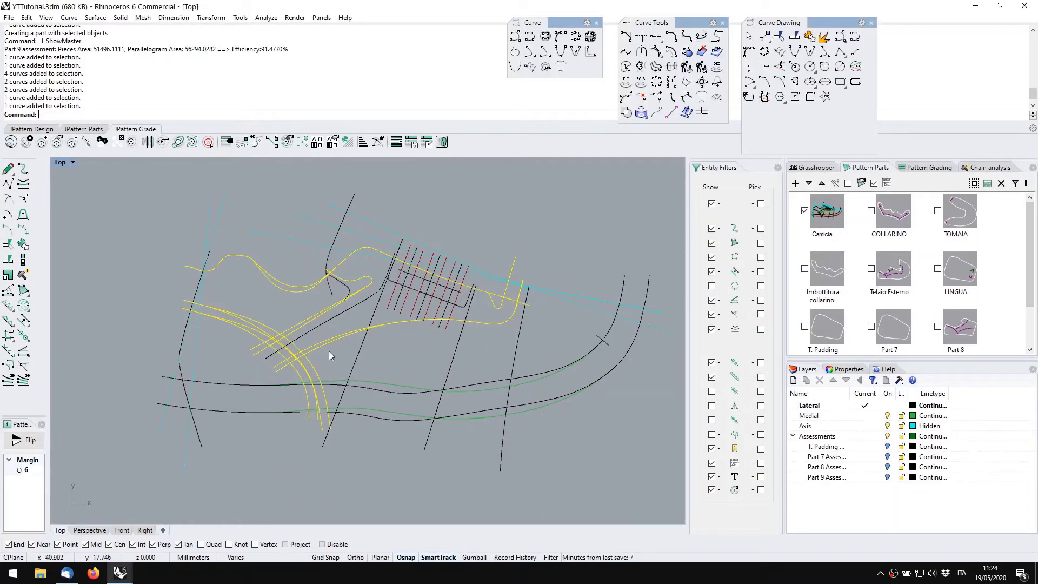
pyautogui.middleClick(392, 354)
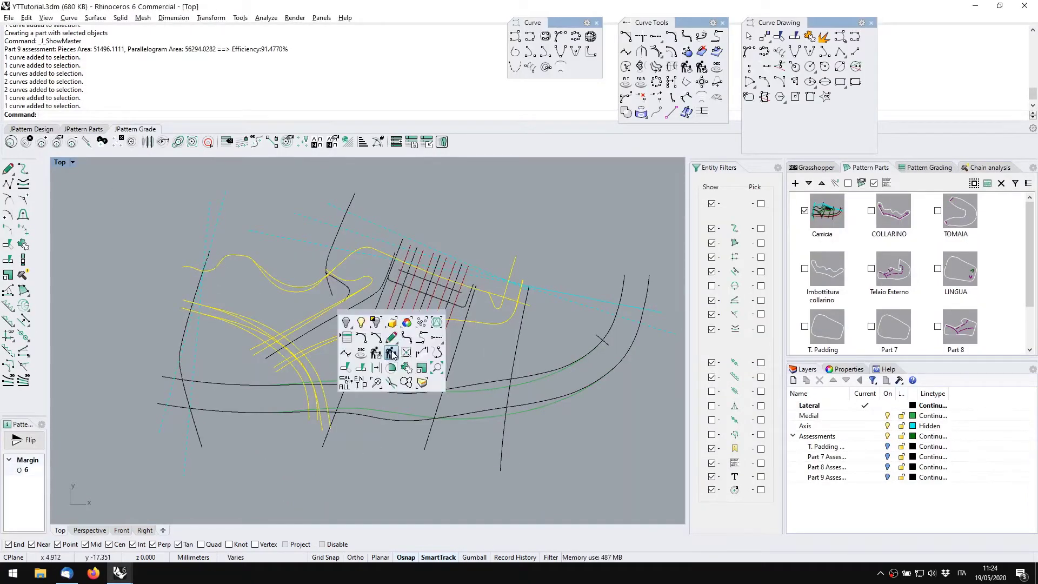
pyautogui.click(391, 353)
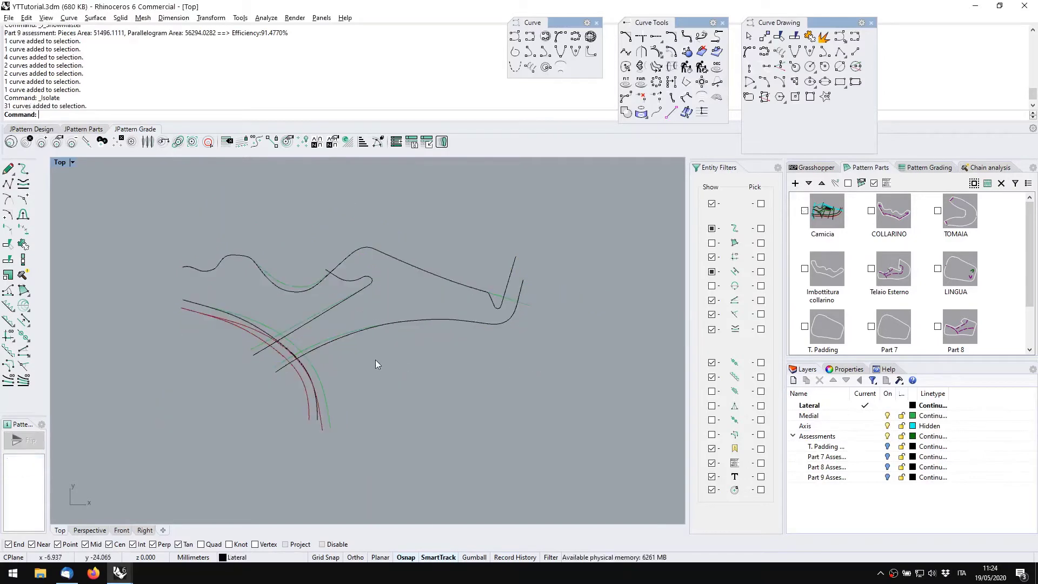
# Select the lateral and medial lower edge curves that run from the heel arcs to the toe
pyautogui.scroll(2, 368, 359)
pyautogui.scroll(2, 367, 360)
pyautogui.moveTo(367, 368); pyautogui.dragTo(349, 333)
# In Francesina corso.3dm, examine the margin properties of the Tomaia Mostrina lower edge, then close them without changes
pyautogui.hotkey('alt', 'Tab')
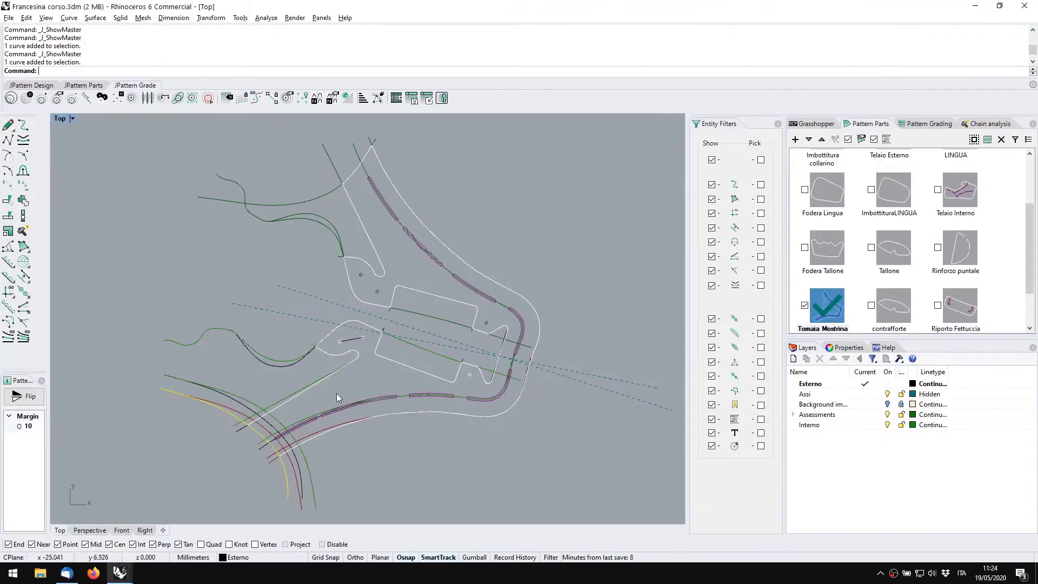
pyautogui.scroll(4, 312, 430)
pyautogui.doubleClick(318, 442)
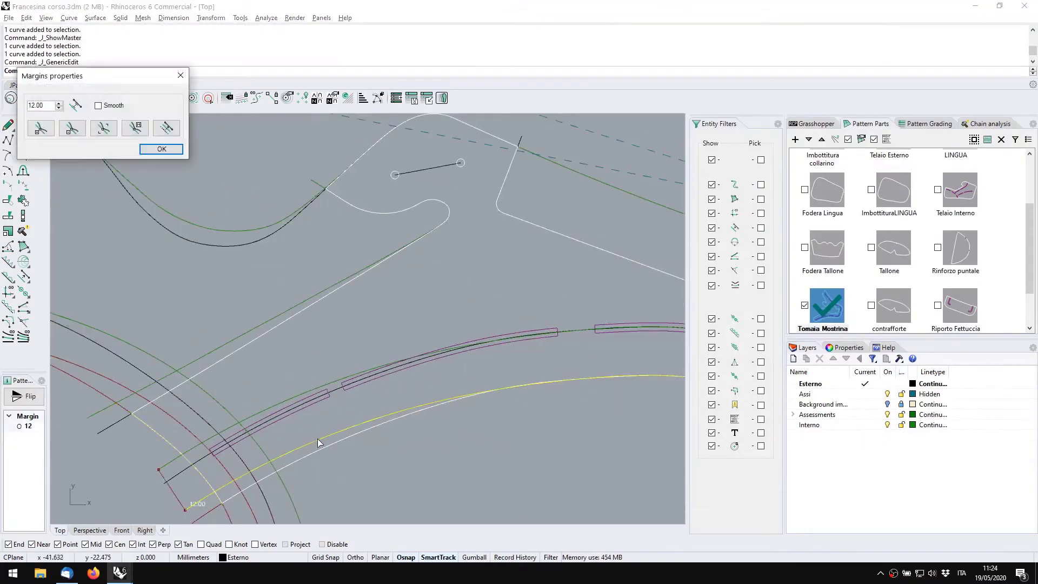
pyautogui.scroll(-6, 307, 413)
pyautogui.scroll(3, 329, 421)
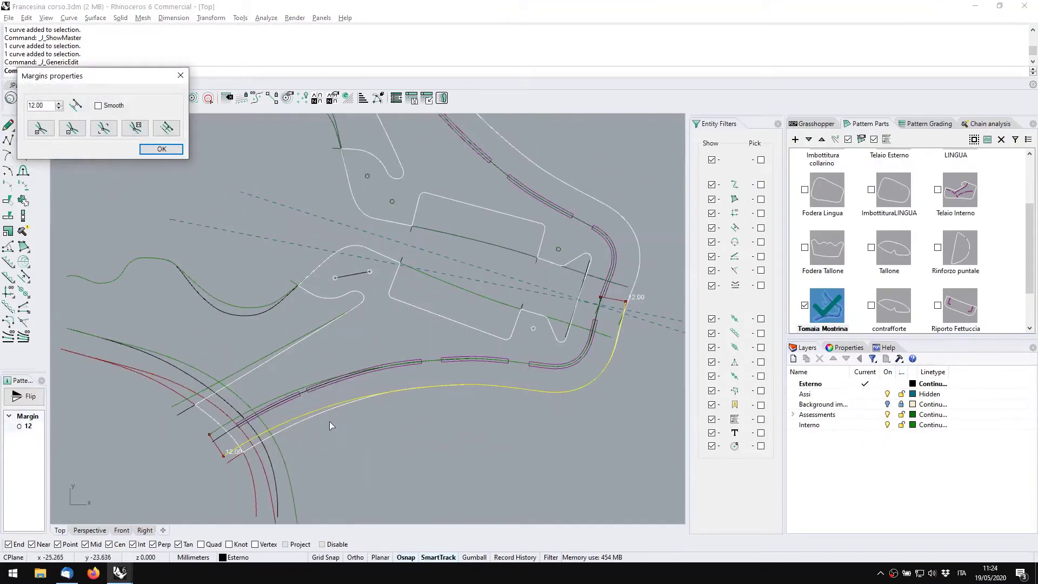
pyautogui.press('Escape')
pyautogui.scroll(-1, 327, 421)
pyautogui.press('Escape')
# In YTTutorial.3dm, create a 12 mm margin below the lateral and medial lower edge curves
pyautogui.hotkey('alt', 'Tab')
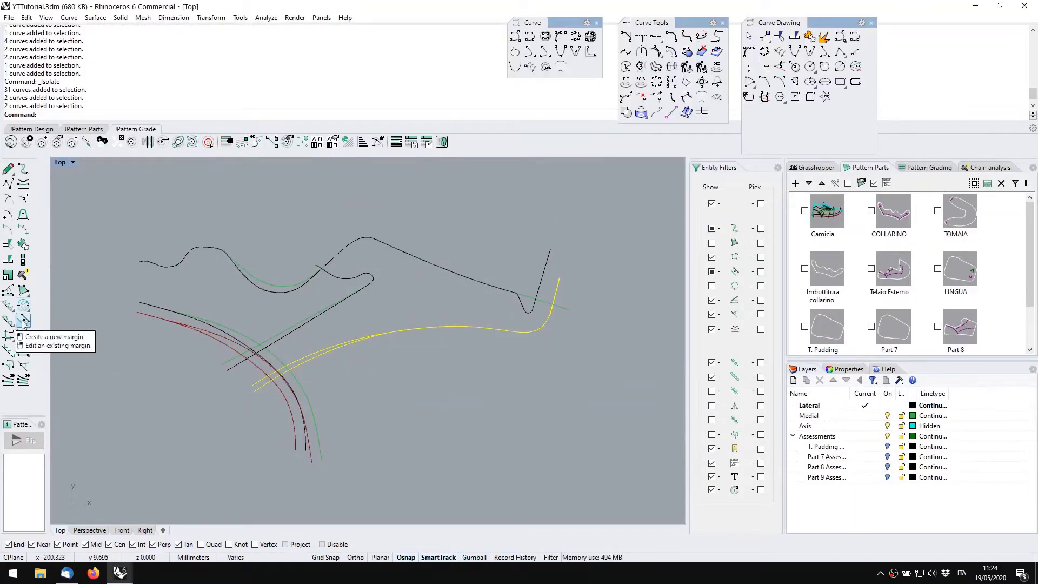
pyautogui.click(23, 321)
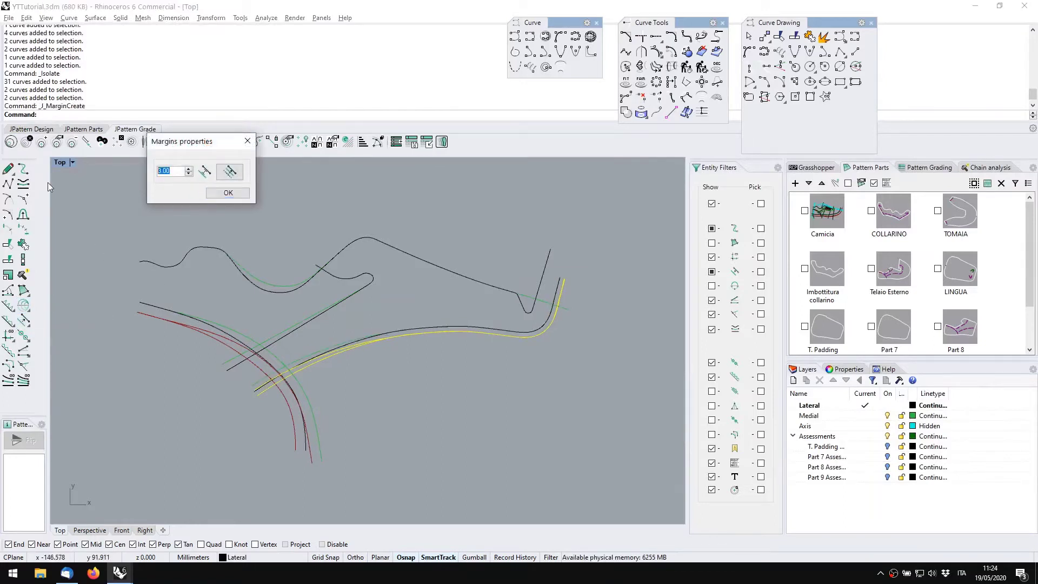
pyautogui.write('12')
pyautogui.press('Tab')
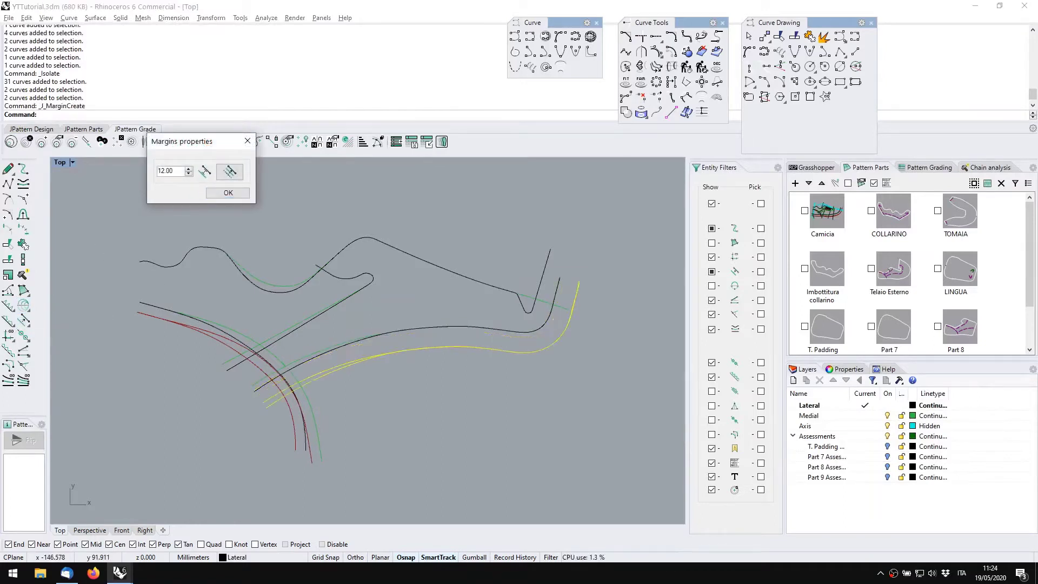
pyautogui.click(228, 193)
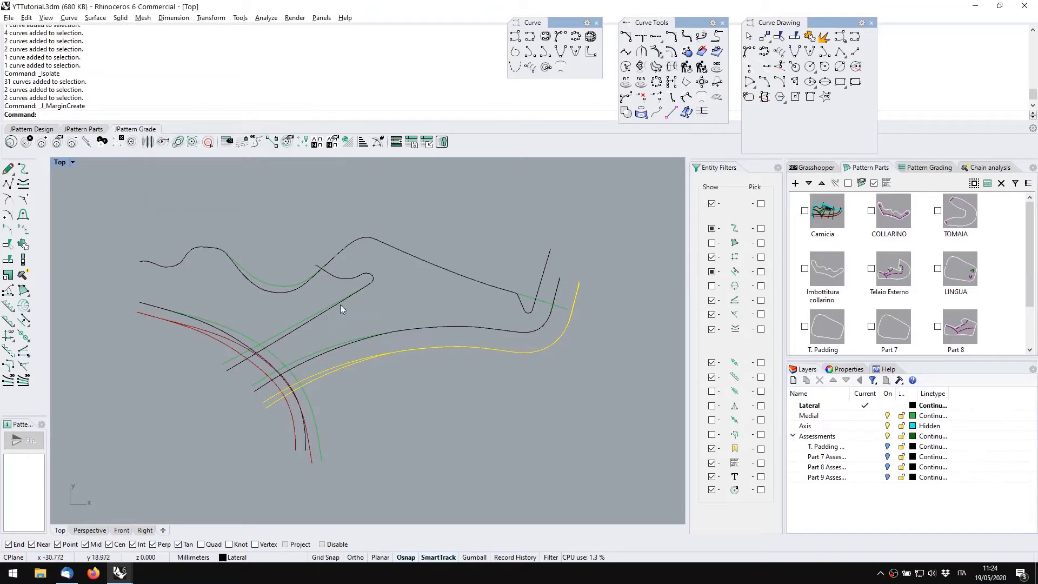
pyautogui.click(370, 284)
pyautogui.click(405, 268)
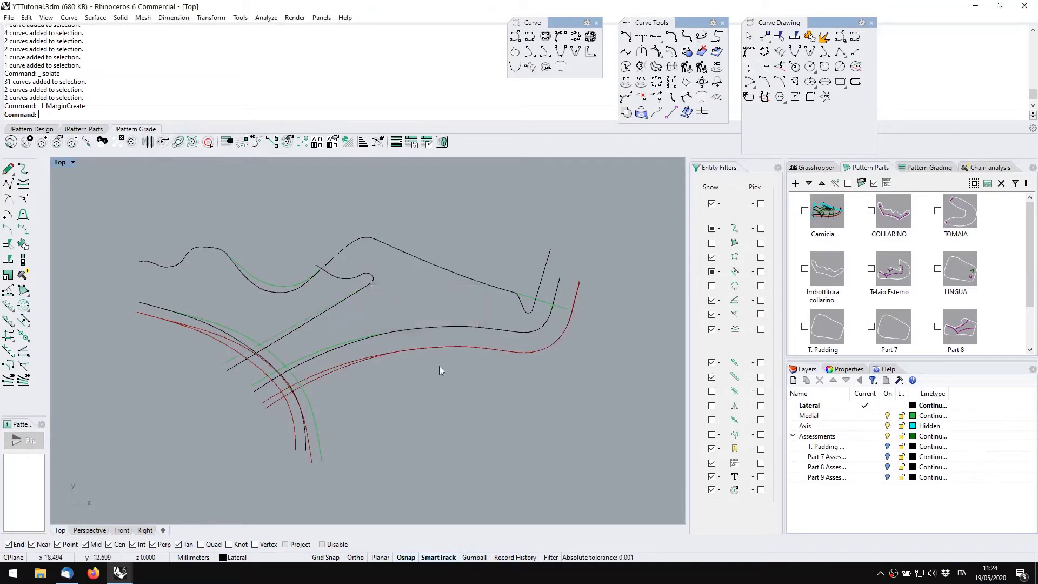
# Select all the gathered curves, add the Camicia's long dashed mirror axis following the reference, and isolate them together
pyautogui.moveTo(511, 417); pyautogui.dragTo(117, 233)
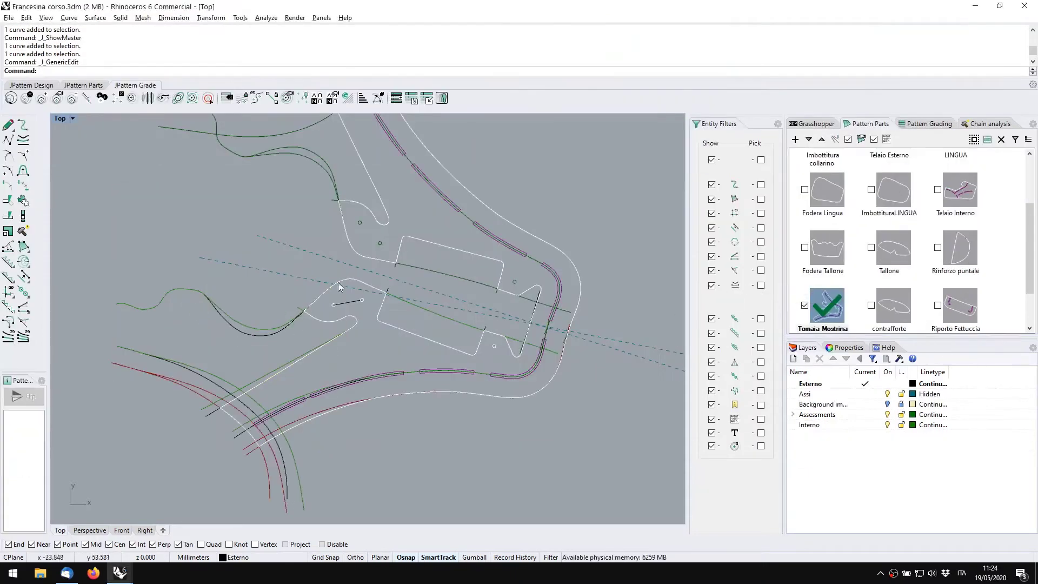
pyautogui.moveTo(546, 359); pyautogui.dragTo(480, 351, button='right')
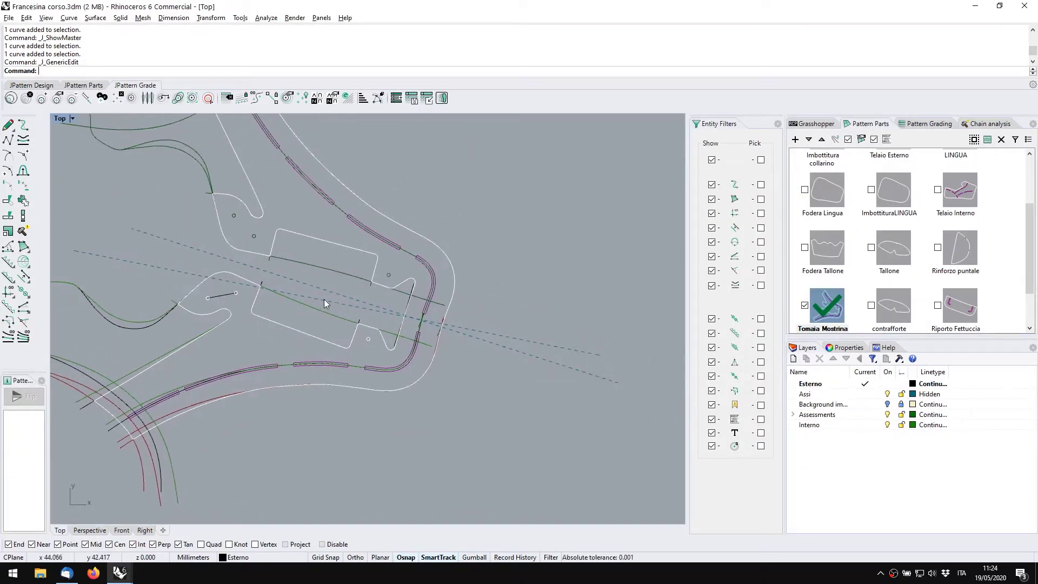
pyautogui.click(312, 286)
pyautogui.scroll(-2, 330, 289)
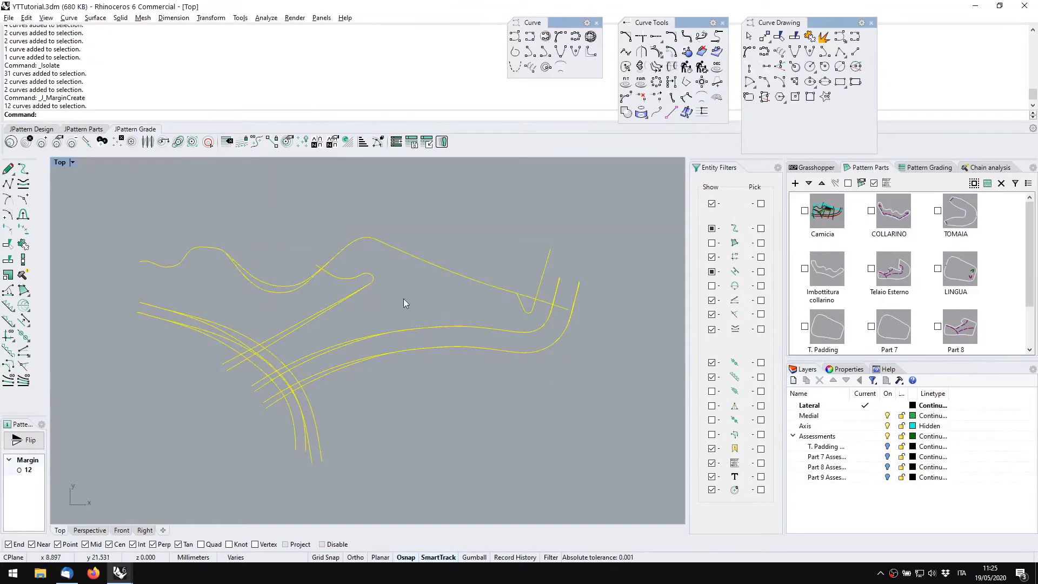
pyautogui.click(816, 213)
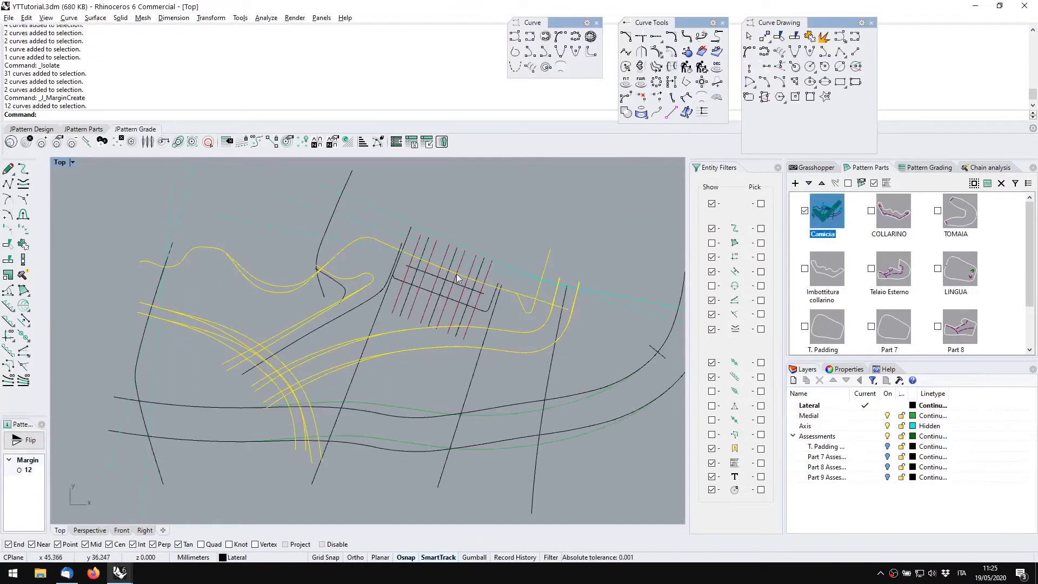
pyautogui.click(388, 229)
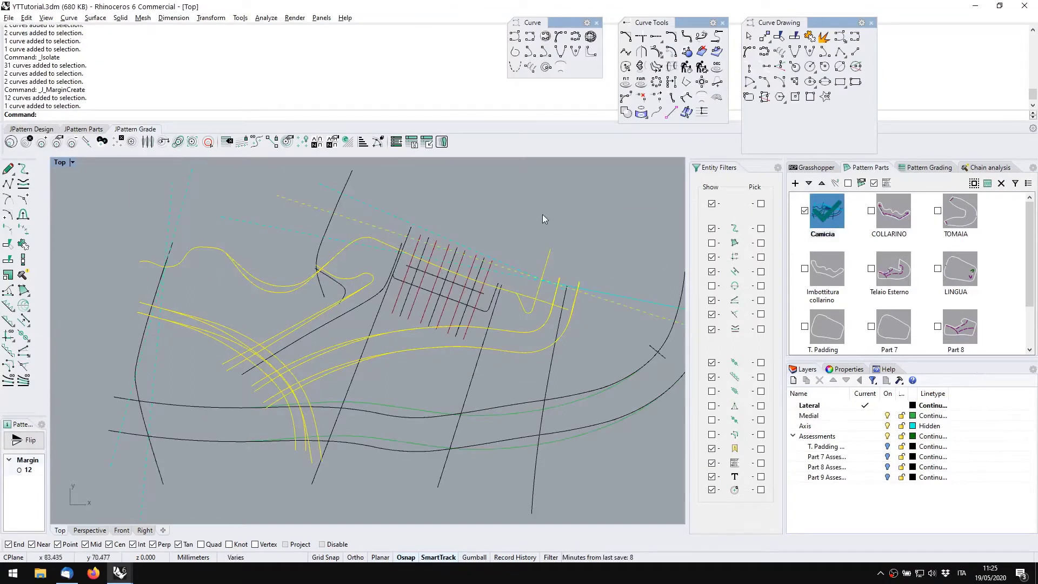
pyautogui.middleClick(460, 216)
pyautogui.click(443, 196)
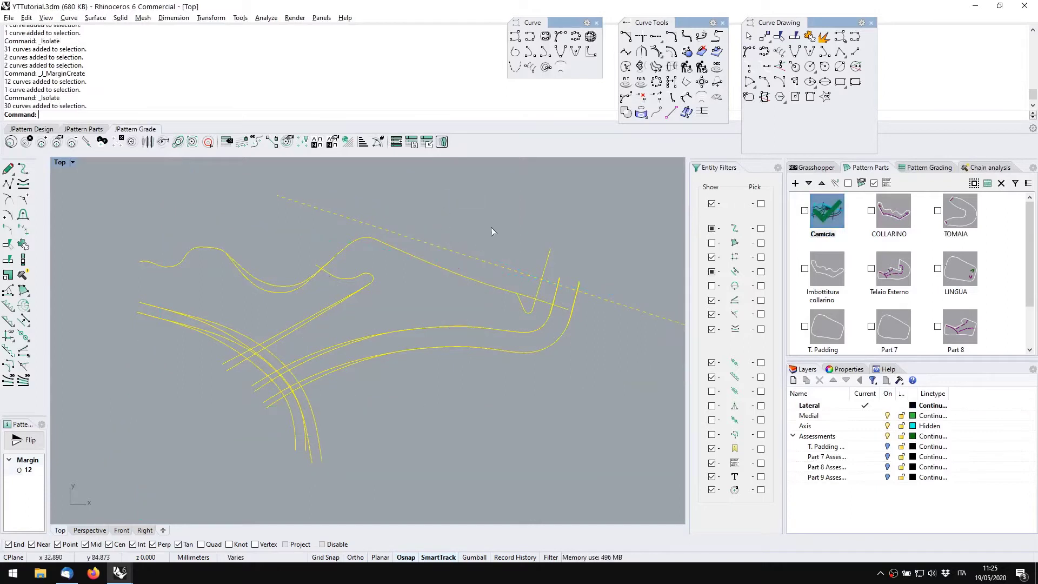
# Select the green medial curves by colour and mirror them about the dashed axis
pyautogui.press('Escape')
pyautogui.moveTo(491, 227); pyautogui.dragTo(442, 293, button='right')
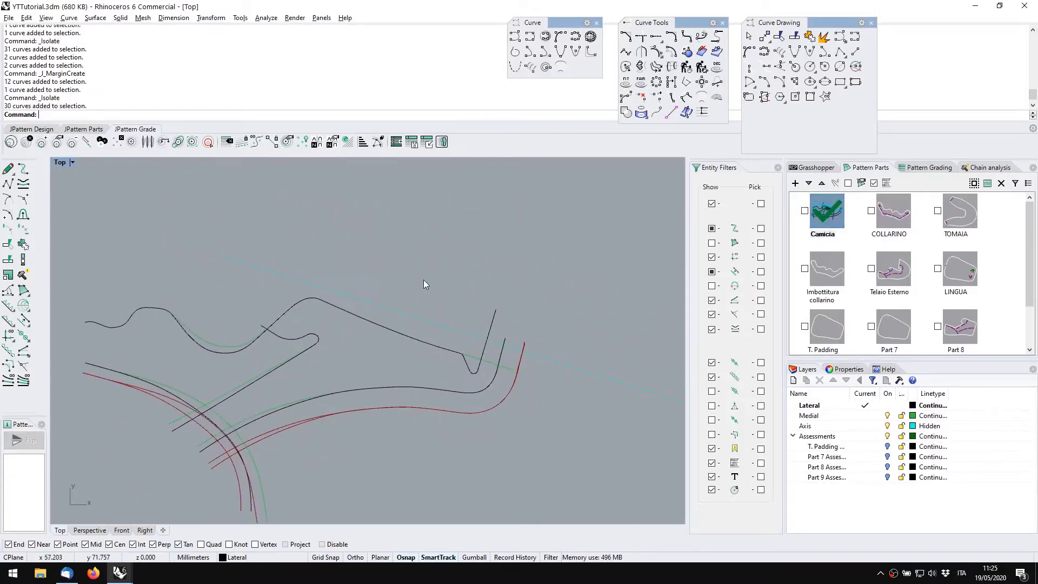
pyautogui.middleClick(219, 297)
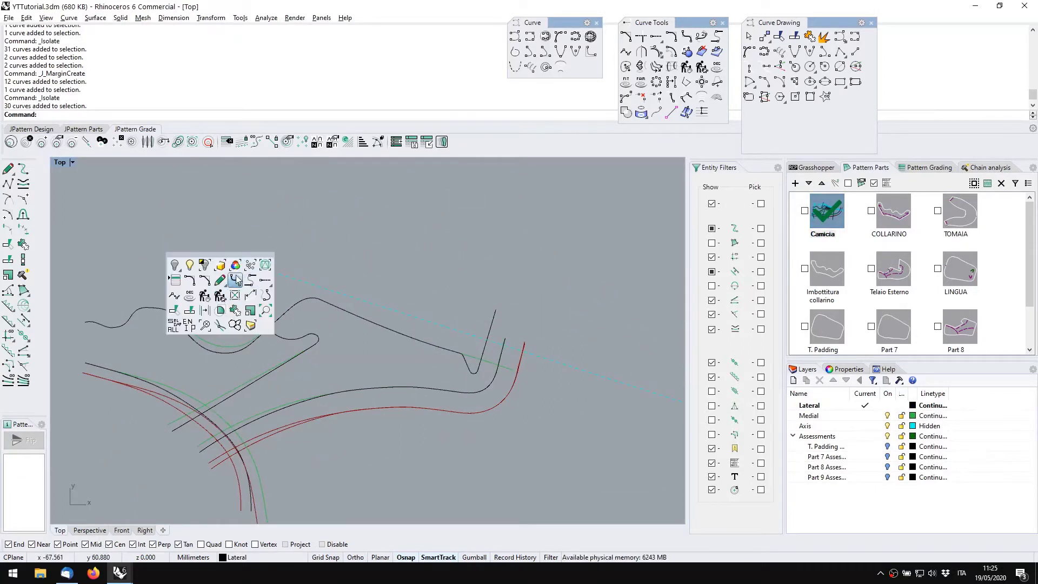
pyautogui.click(236, 280)
pyautogui.click(219, 346)
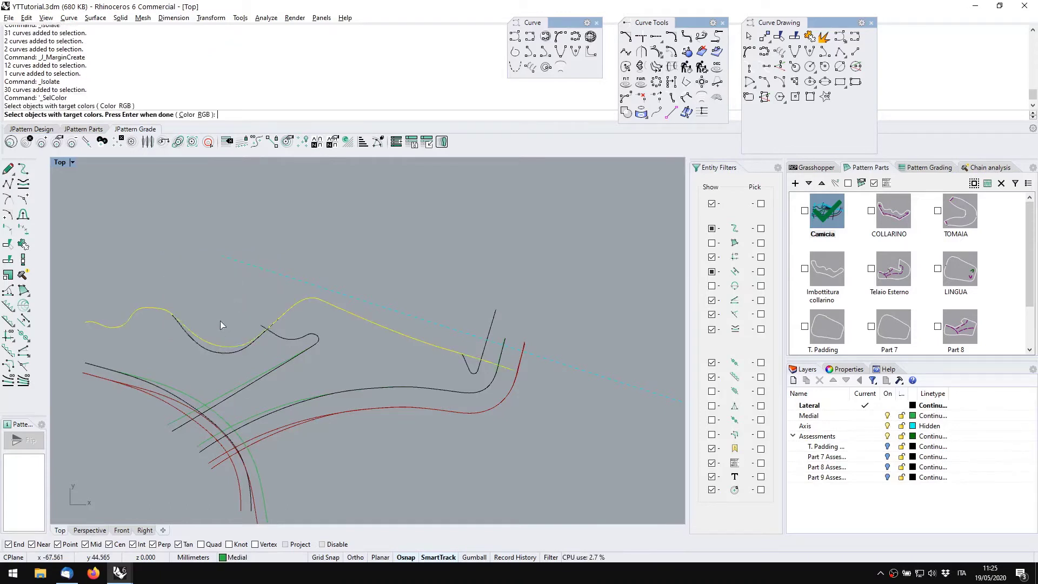
pyautogui.press('Return')
pyautogui.click(23, 305)
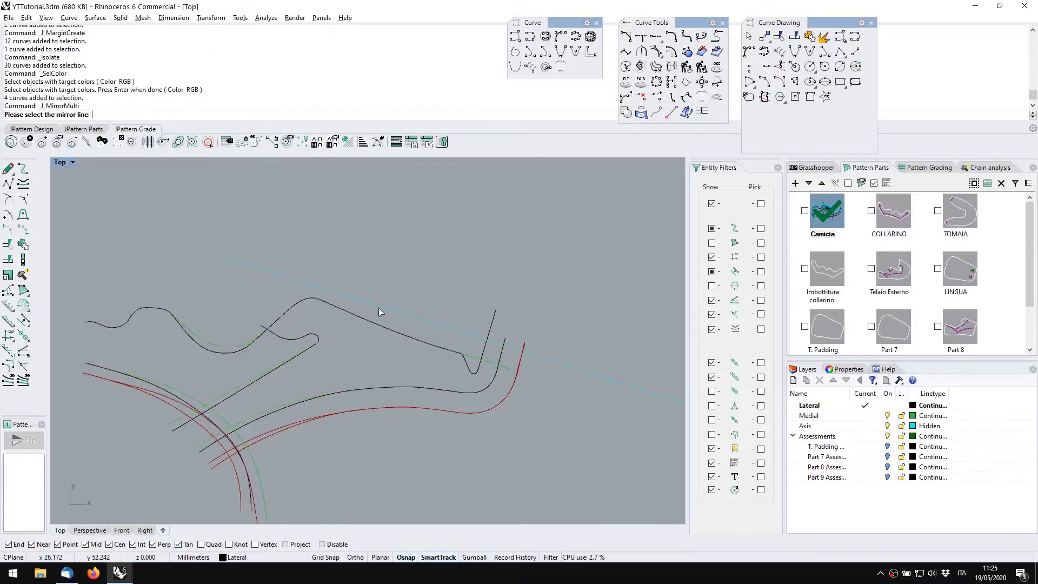
pyautogui.click(379, 308)
pyautogui.press('Escape')
pyautogui.scroll(-3, 523, 370)
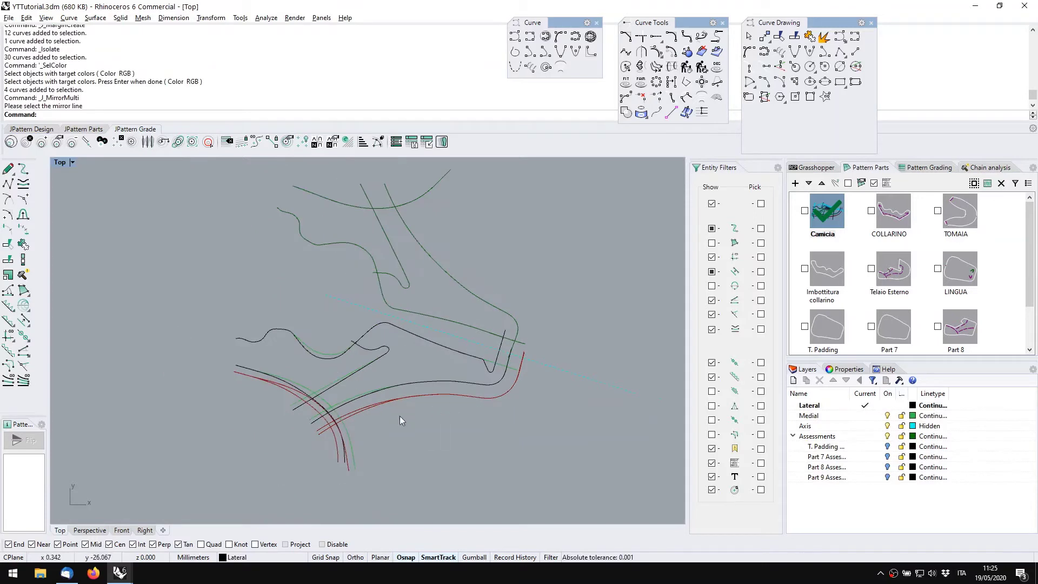
# Mirror the medial red margin curve of the lower edge about the same dashed axis
pyautogui.click(354, 412)
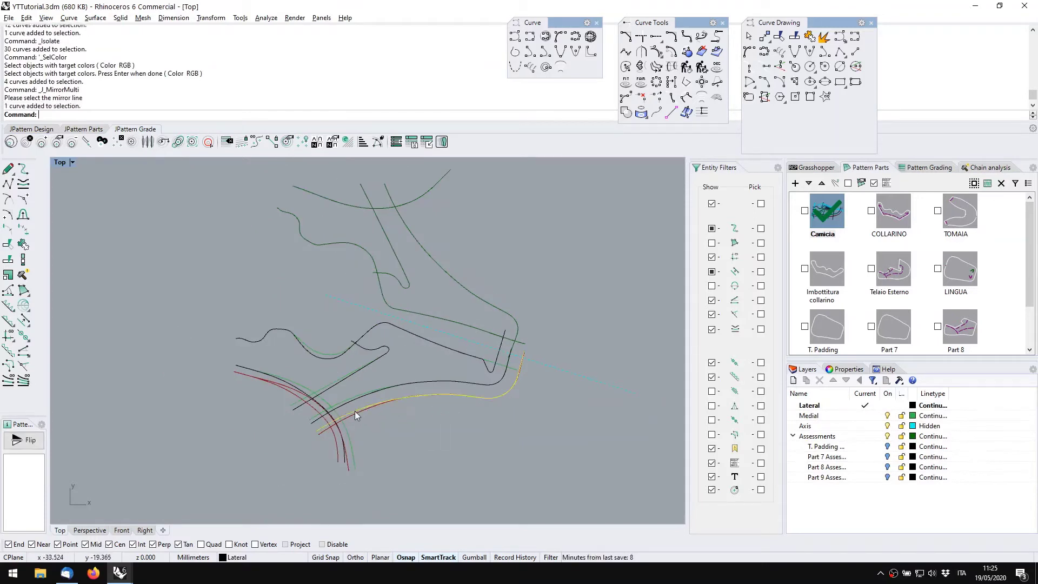
pyautogui.press('Return')
pyautogui.click(459, 339)
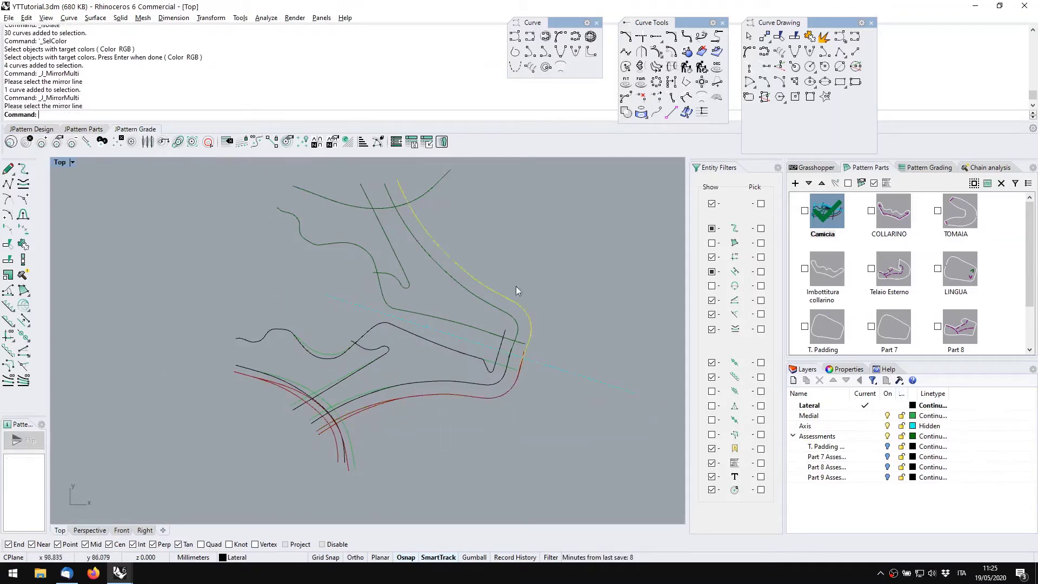
pyautogui.moveTo(559, 361); pyautogui.dragTo(564, 383, button='right')
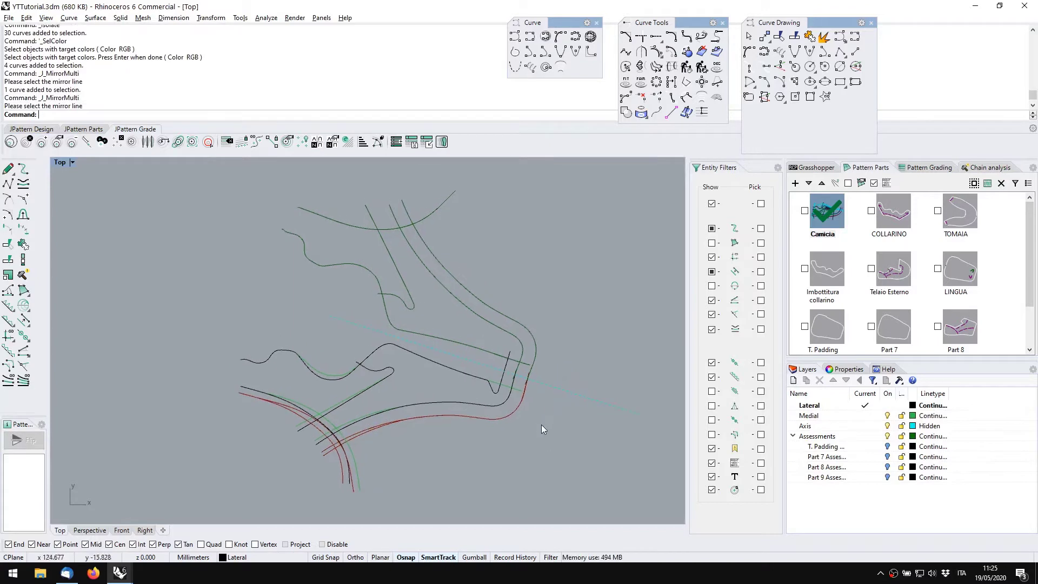
pyautogui.scroll(3, 491, 388)
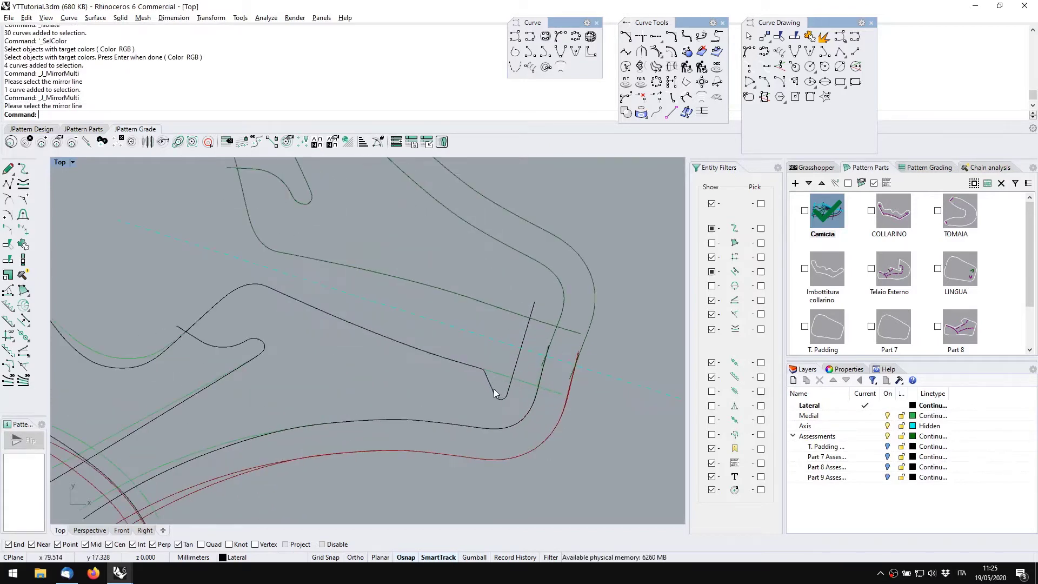
# Mirror the black lateral upper-edge curve with the pointed end about the dashed axis, checking the Tomaia Mostrina in Francesina corso.3dm
pyautogui.click(499, 400)
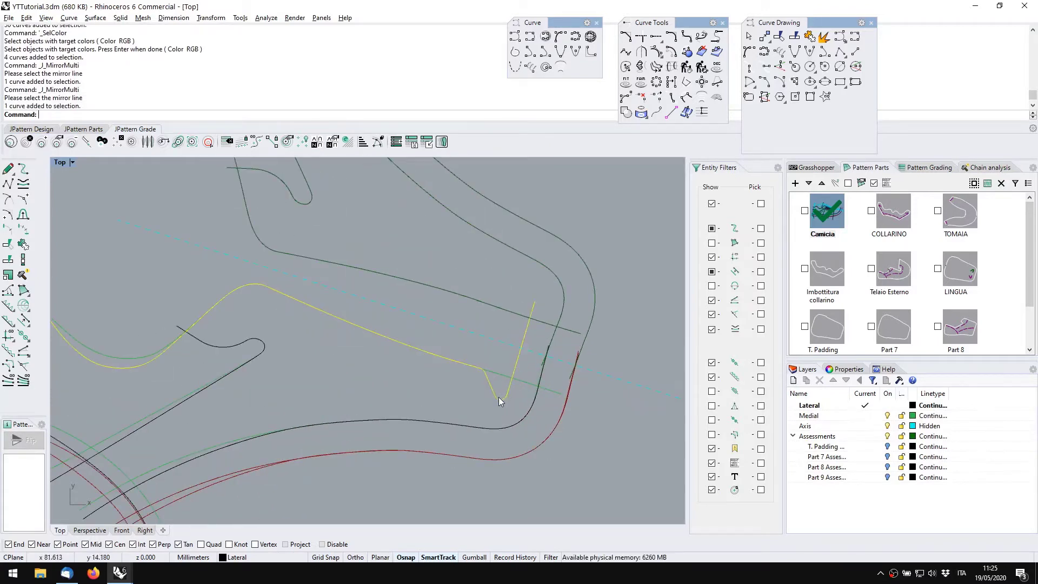
pyautogui.scroll(-2, 495, 384)
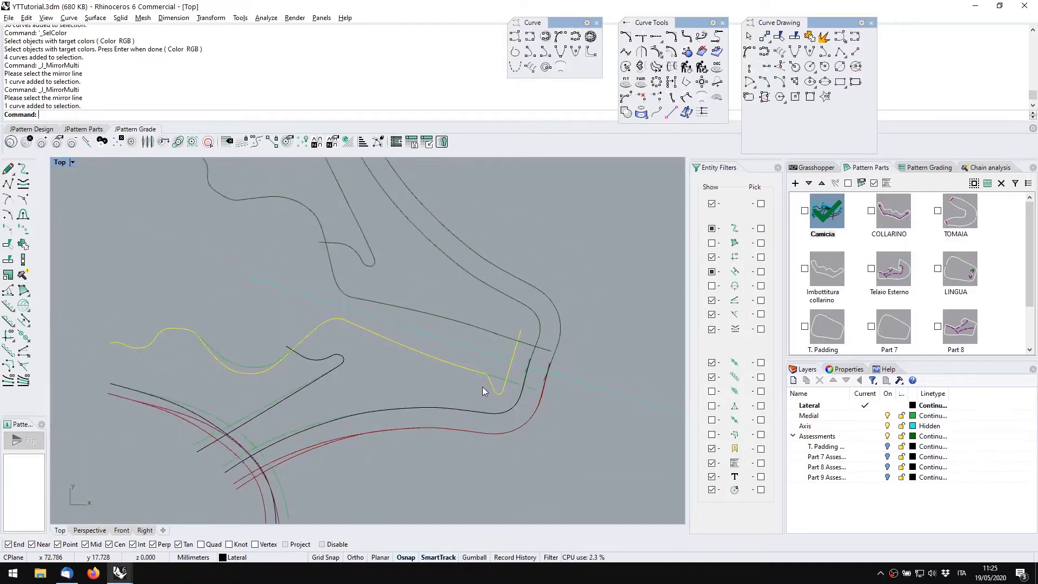
pyautogui.scroll(3, 495, 375)
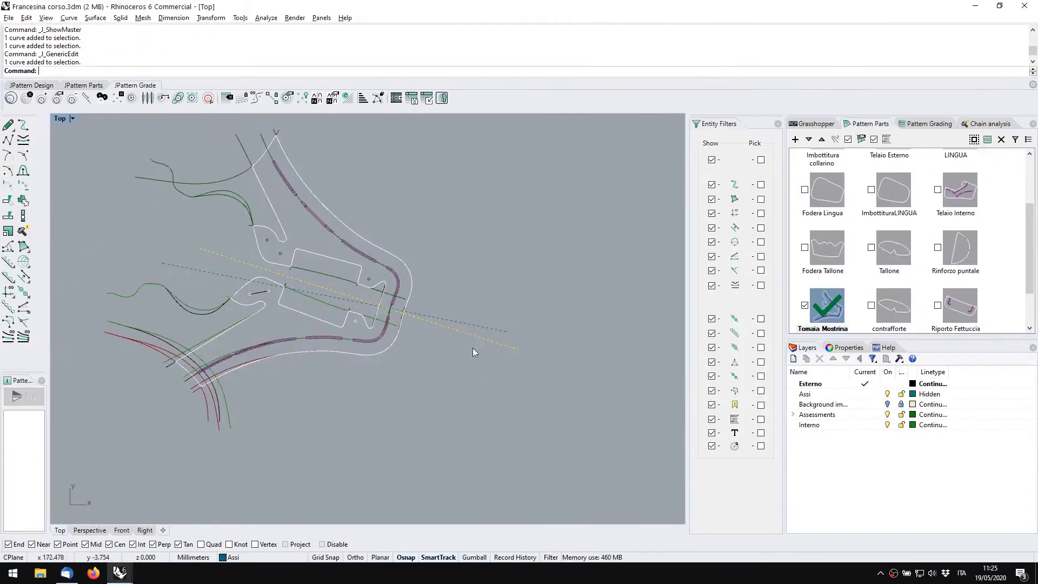
pyautogui.scroll(5, 472, 348)
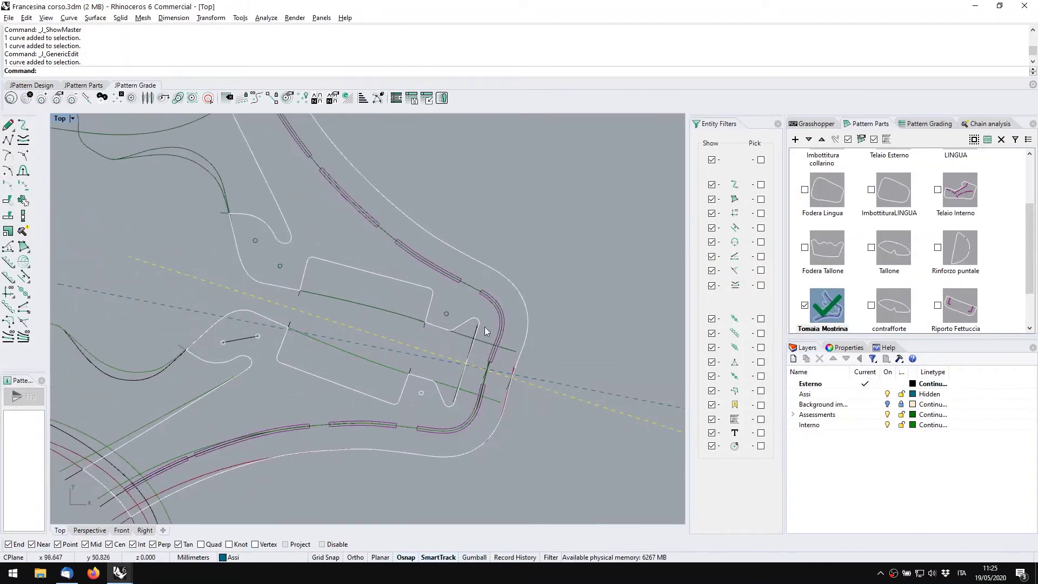
pyautogui.hotkey('alt', 'Tab')
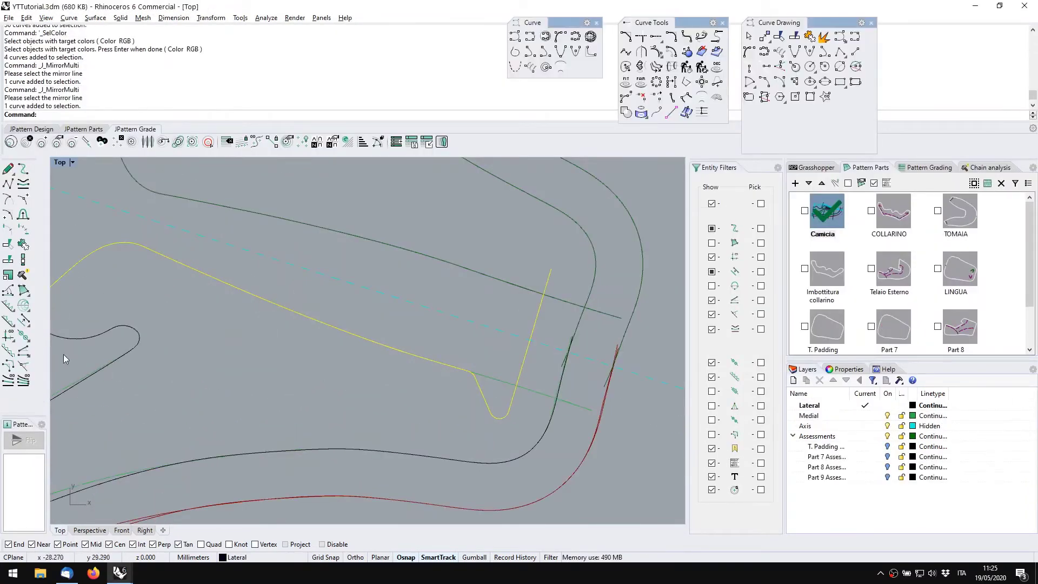
pyautogui.click(24, 306)
pyautogui.click(434, 314)
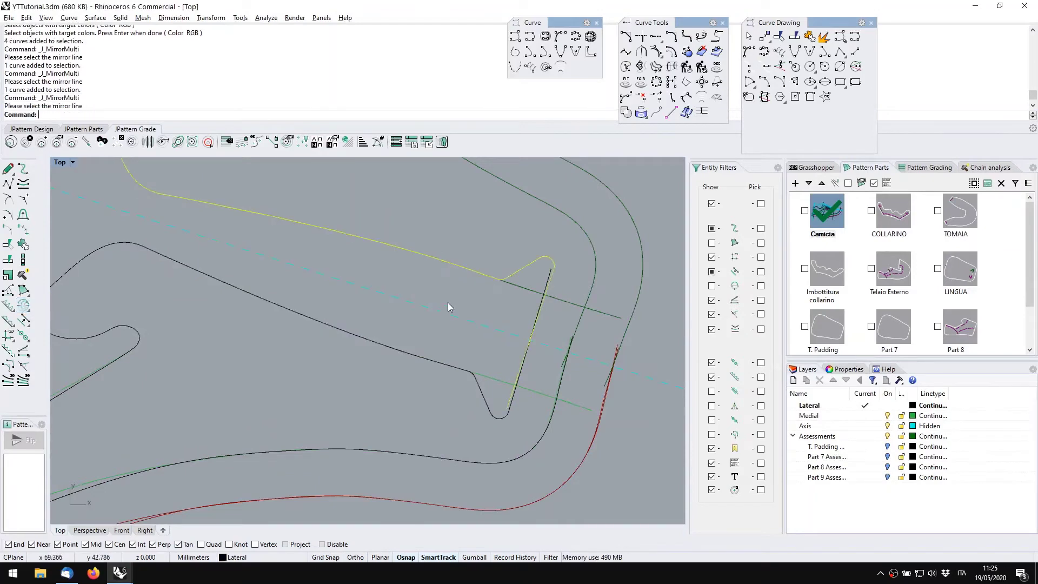
pyautogui.scroll(-5, 449, 302)
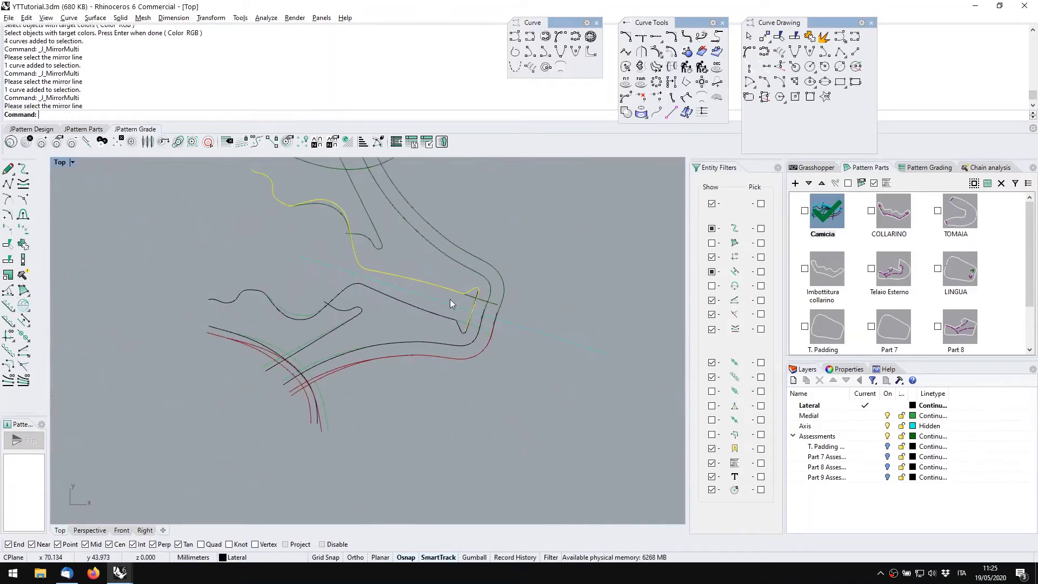
pyautogui.press('Escape')
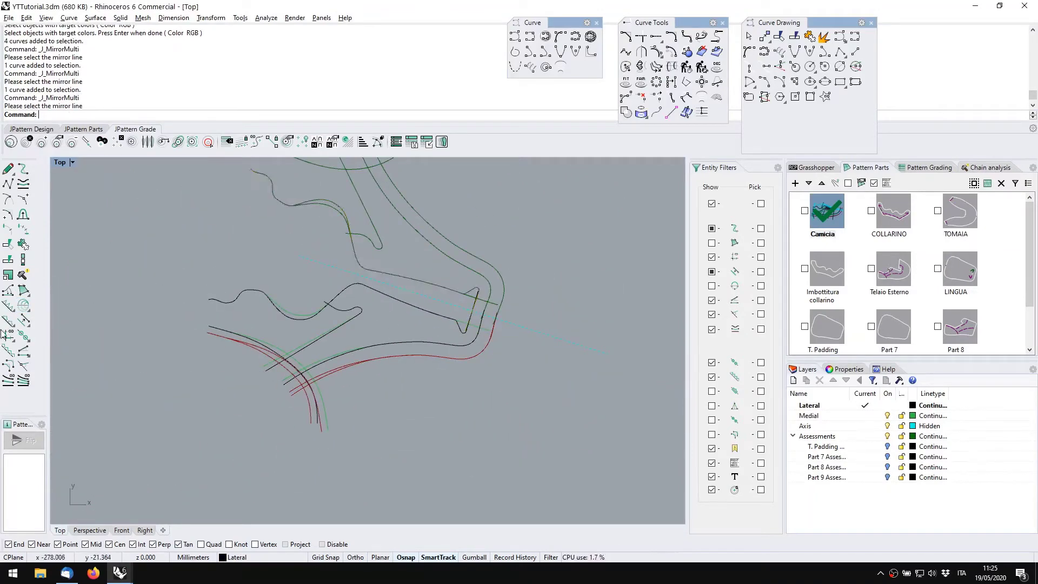
# Start a boundary with the red arc at the lower end, the red margin curve, its mirrored copy, the upper arc and the mirrored hooked curve
pyautogui.click(23, 291)
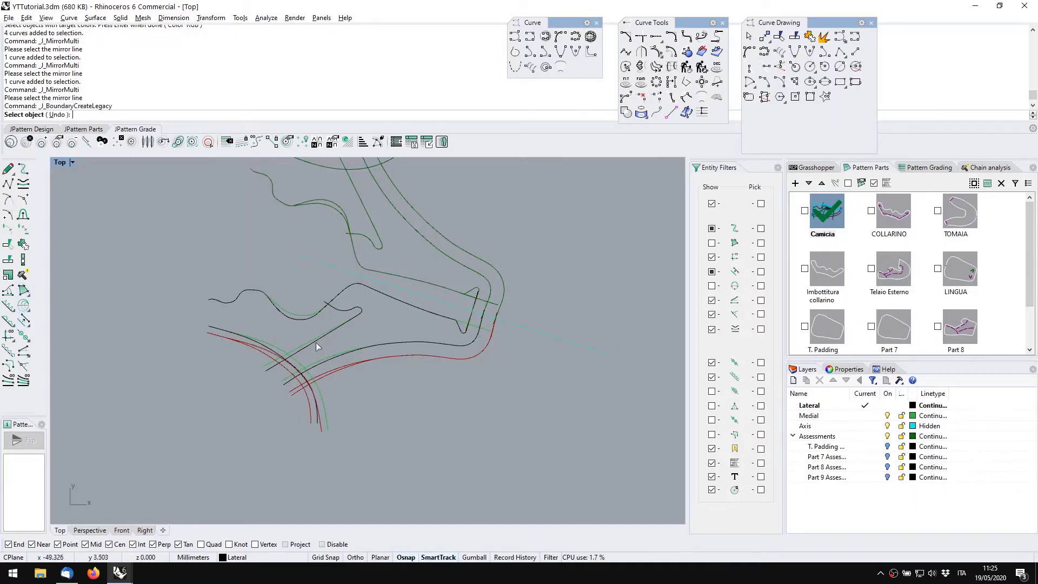
pyautogui.scroll(5, 314, 340)
pyautogui.click(338, 378)
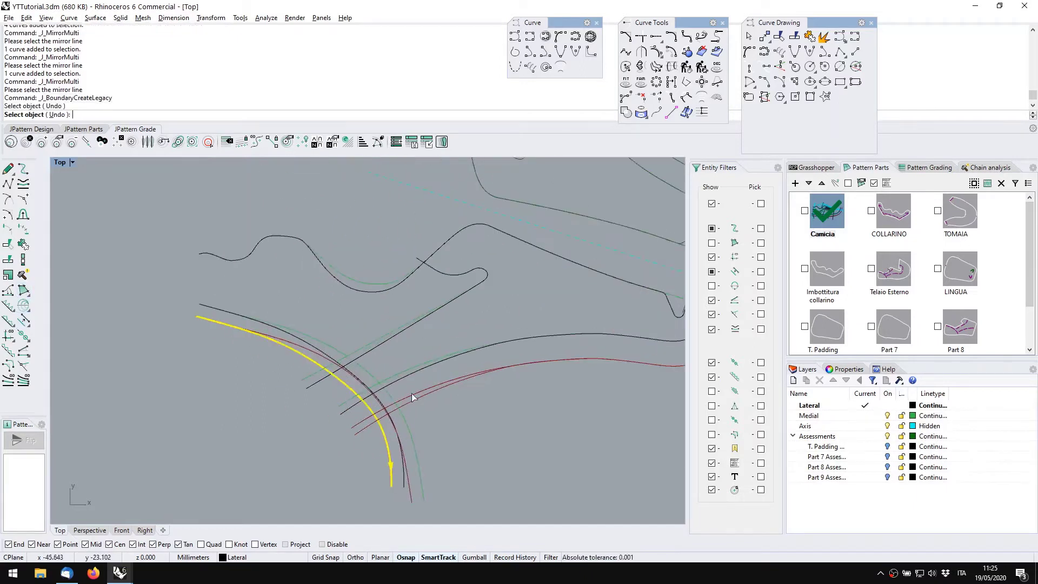
pyautogui.click(409, 404)
pyautogui.moveTo(409, 403); pyautogui.dragTo(139, 485, button='right')
pyautogui.click(424, 292)
pyautogui.moveTo(424, 292); pyautogui.dragTo(303, 289, button='right')
pyautogui.scroll(-3, 324, 291)
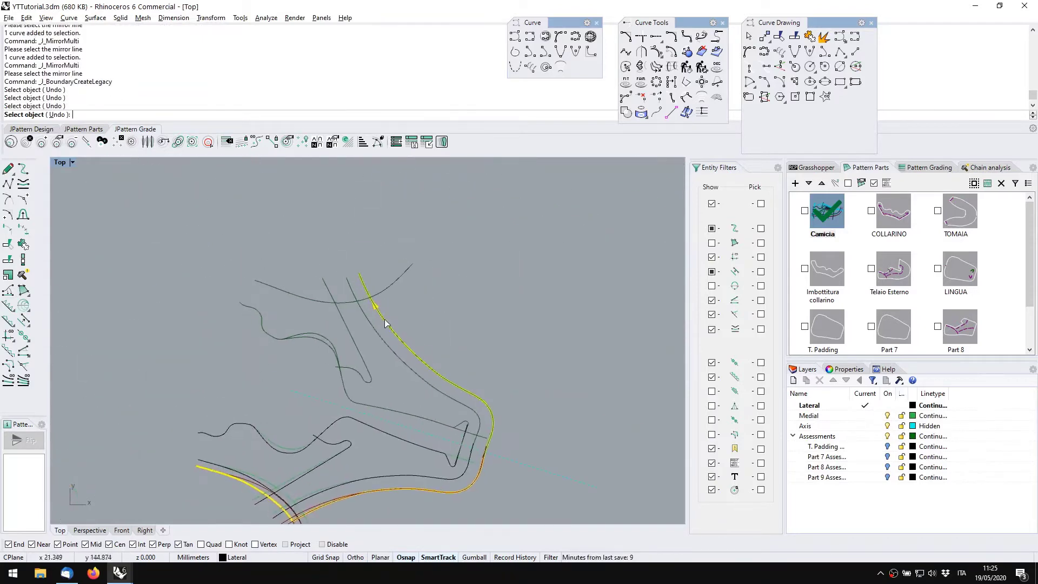
pyautogui.click(360, 303)
pyautogui.click(354, 341)
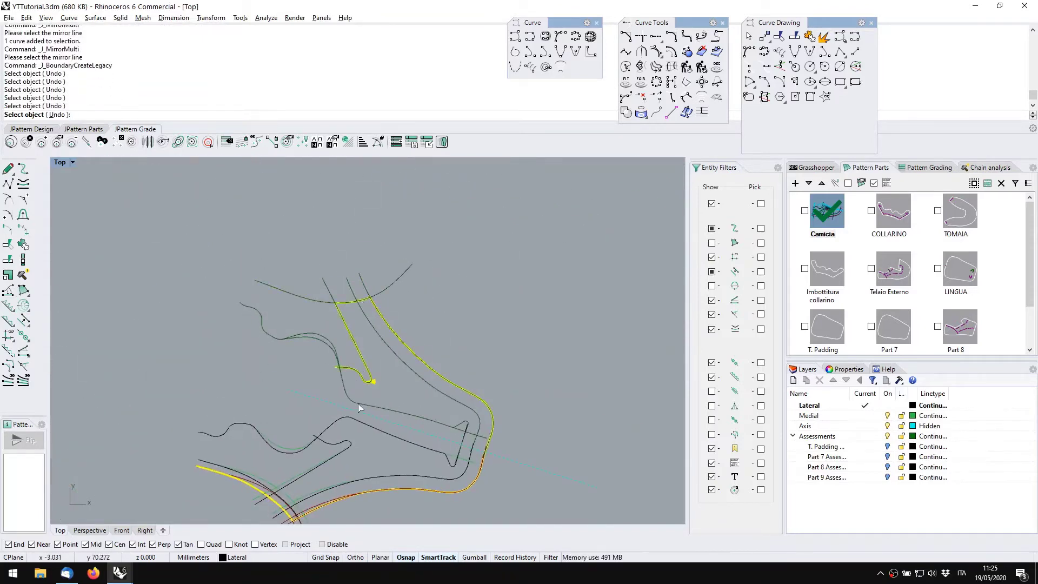
# Close the boundary through the mirrored upper edge, the lateral edge with its pointed end and the lateral hooked curve
pyautogui.click(358, 403)
pyautogui.click(463, 425)
pyautogui.click(448, 464)
pyautogui.moveTo(346, 463); pyautogui.dragTo(392, 363, button='right')
pyautogui.scroll(5, 392, 363)
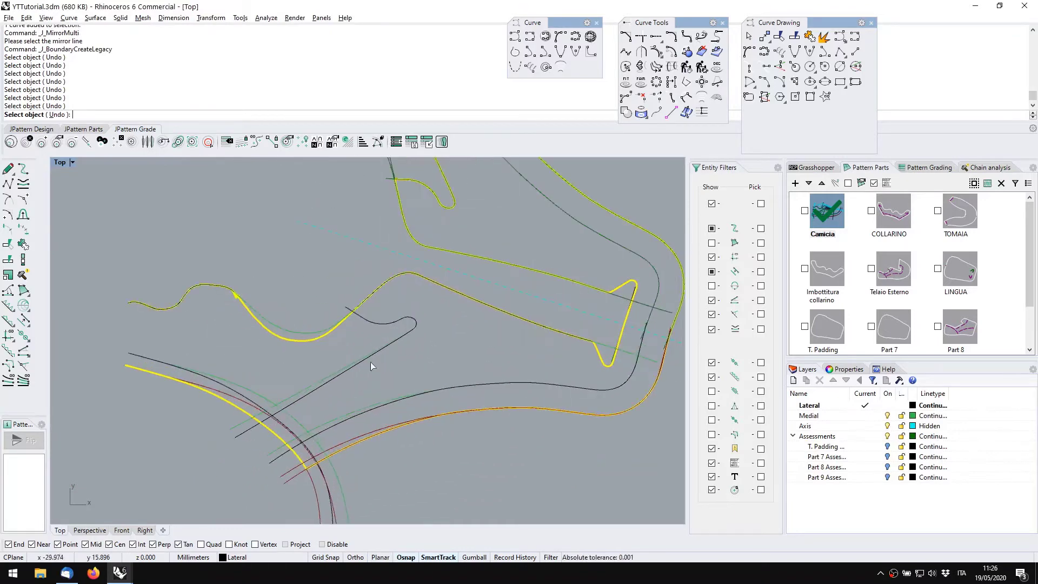
pyautogui.click(319, 391)
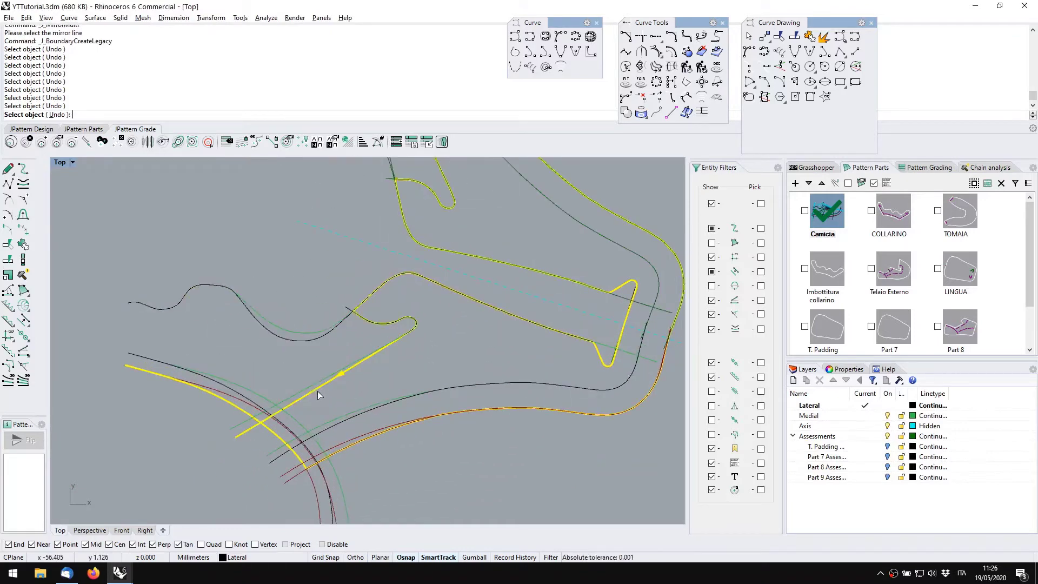
pyautogui.press('Return')
pyautogui.rightClick(442, 351)
# Create a new part from the closed boundary with the default properties and display it on its own
pyautogui.scroll(-4, 442, 351)
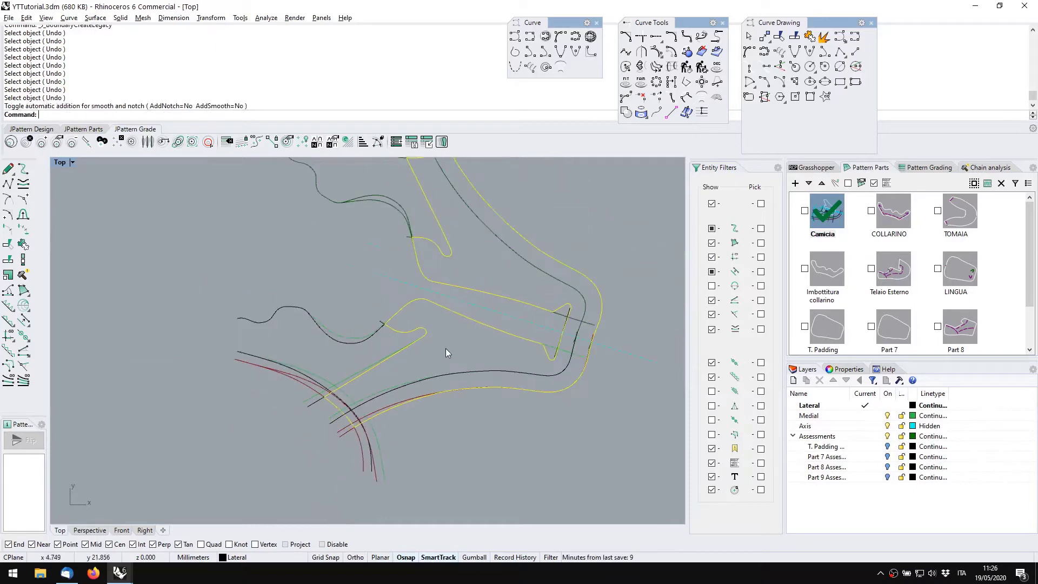
pyautogui.moveTo(496, 344); pyautogui.dragTo(430, 378, button='right')
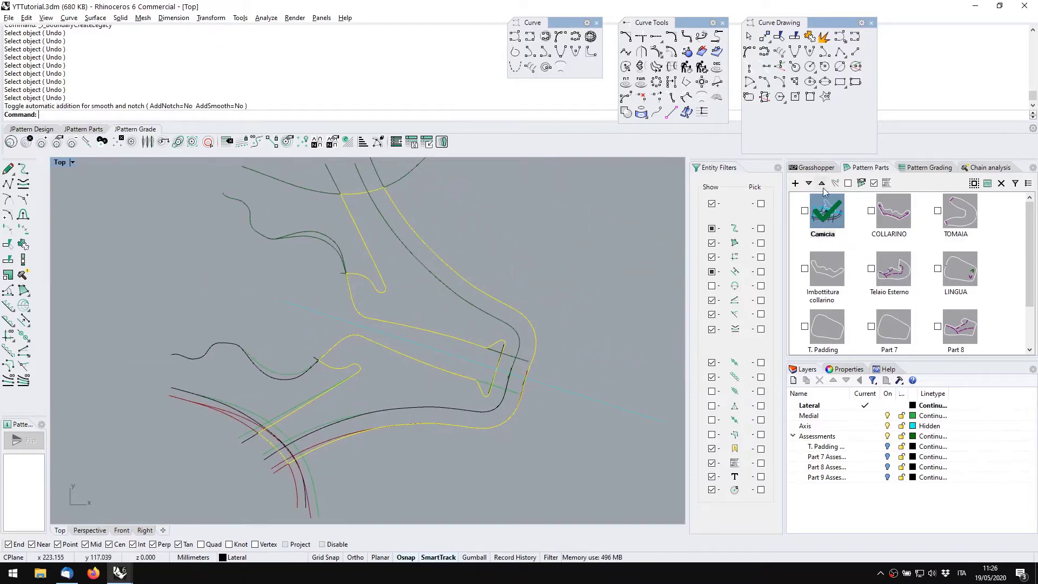
pyautogui.click(795, 183)
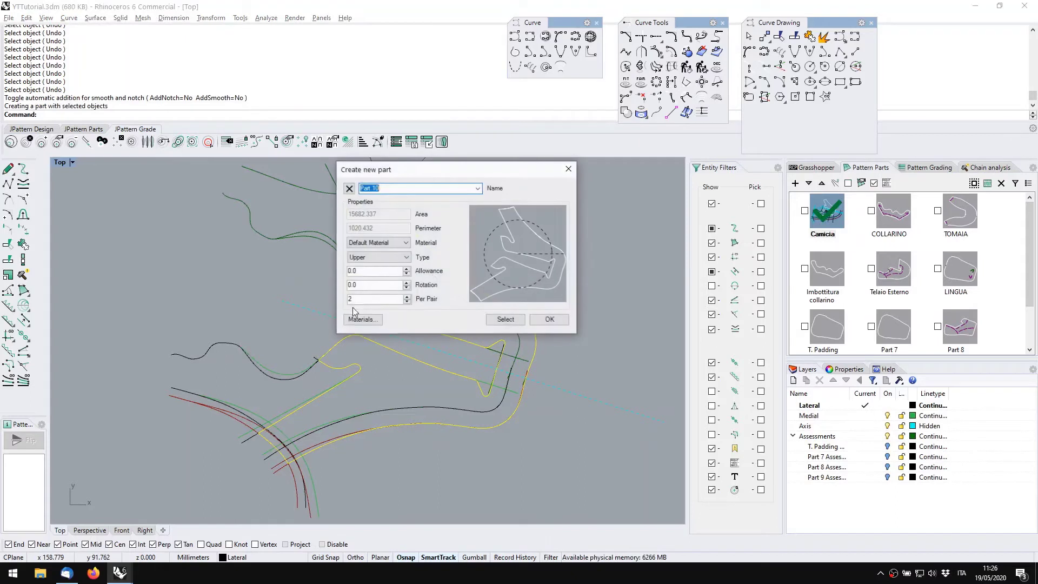
pyautogui.click(548, 320)
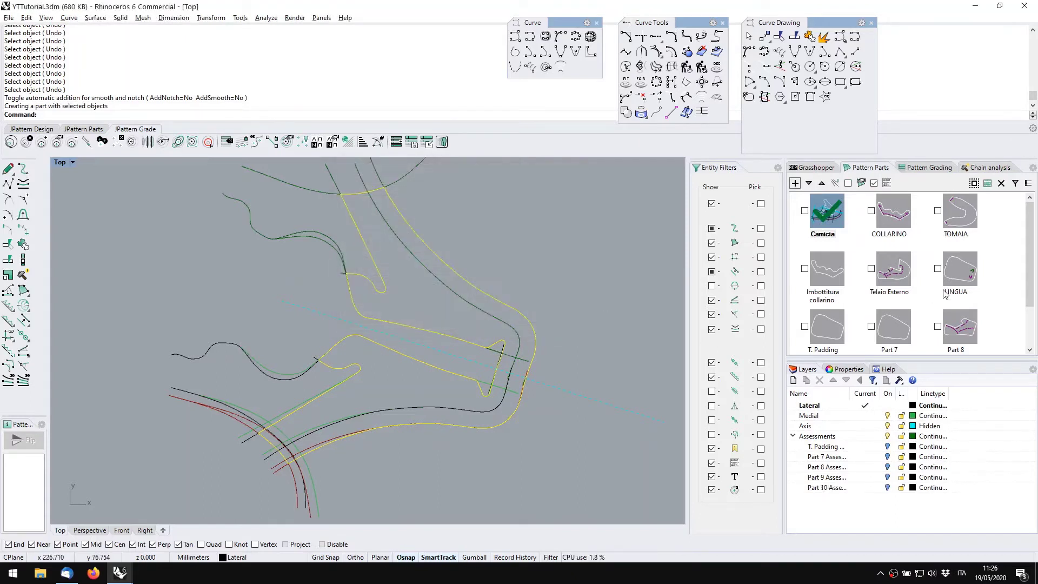
pyautogui.scroll(-1, 946, 295)
pyautogui.click(900, 328)
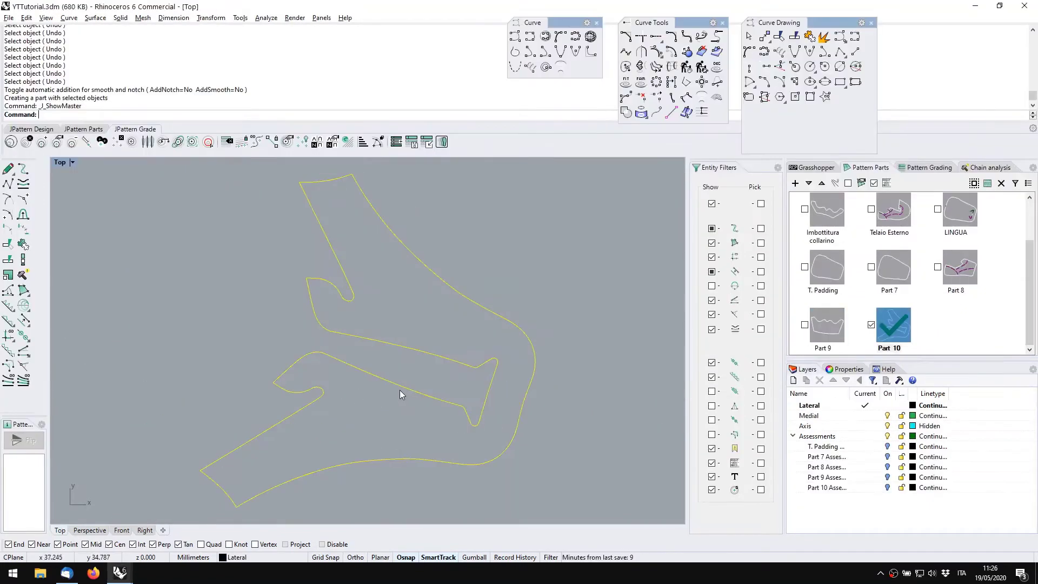
pyautogui.click(914, 332)
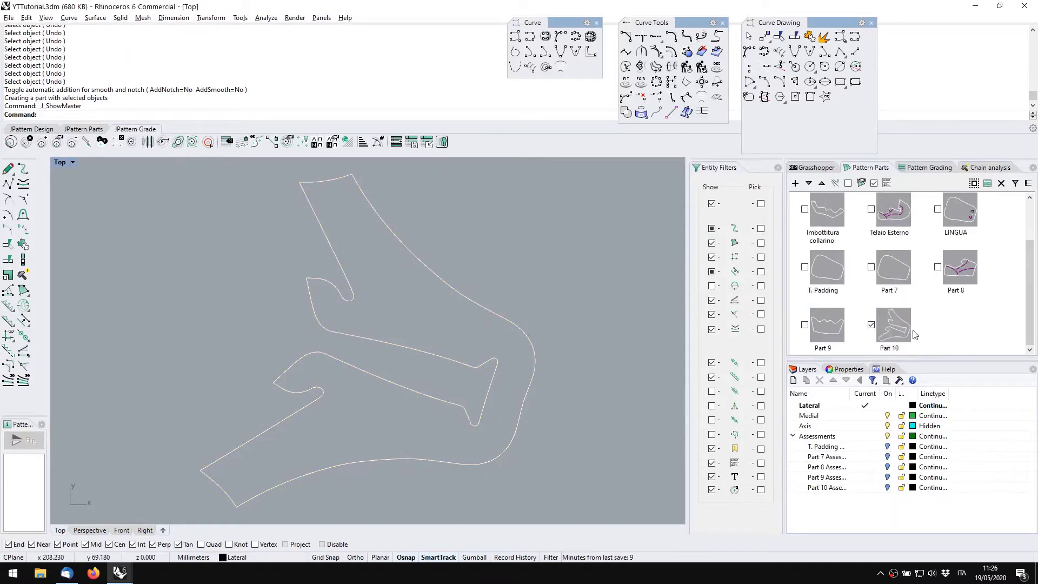
# Display the Camicia part, select the new boundary outline and remove it from Camicia
pyautogui.scroll(2, 857, 282)
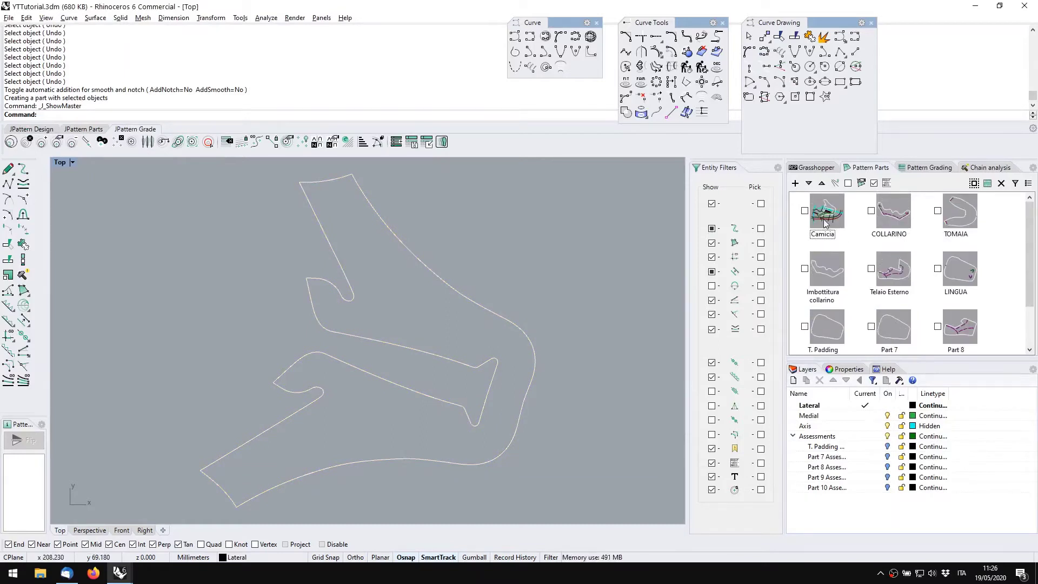
pyautogui.click(829, 234)
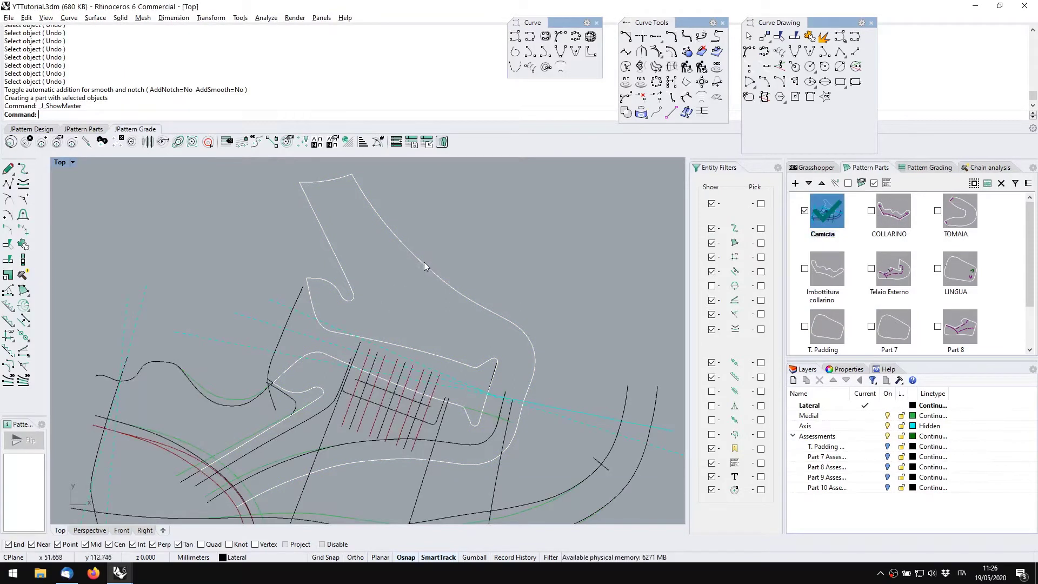
pyautogui.click(424, 263)
pyautogui.rightClick(836, 217)
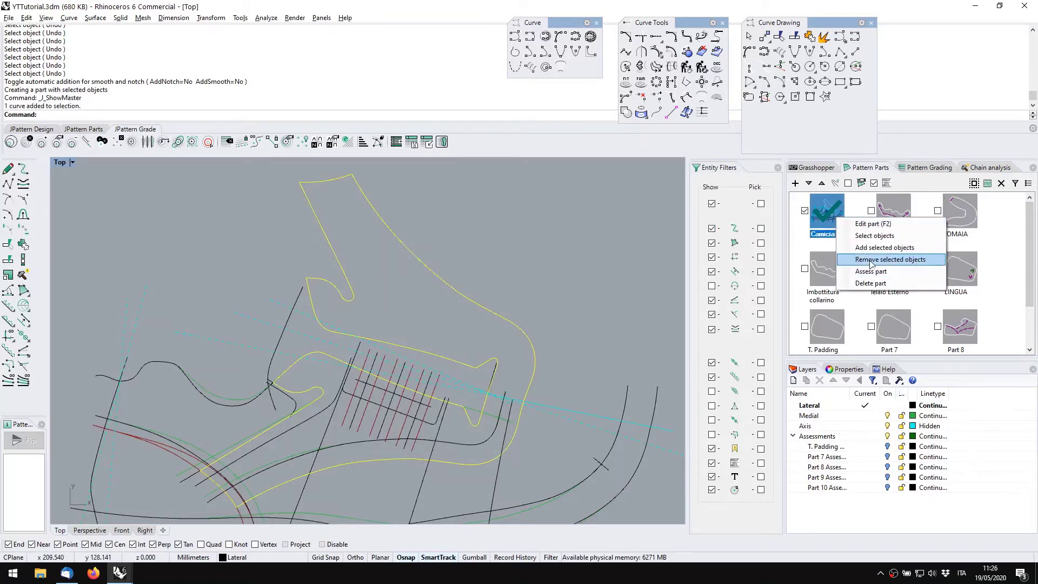
pyautogui.click(869, 261)
# Select the U-shaped flap curve below the Camicia's upper edge, add it to Part 10 and display that part
pyautogui.moveTo(379, 363); pyautogui.dragTo(415, 301, button='right')
pyautogui.scroll(3, 427, 335)
pyautogui.click(422, 339)
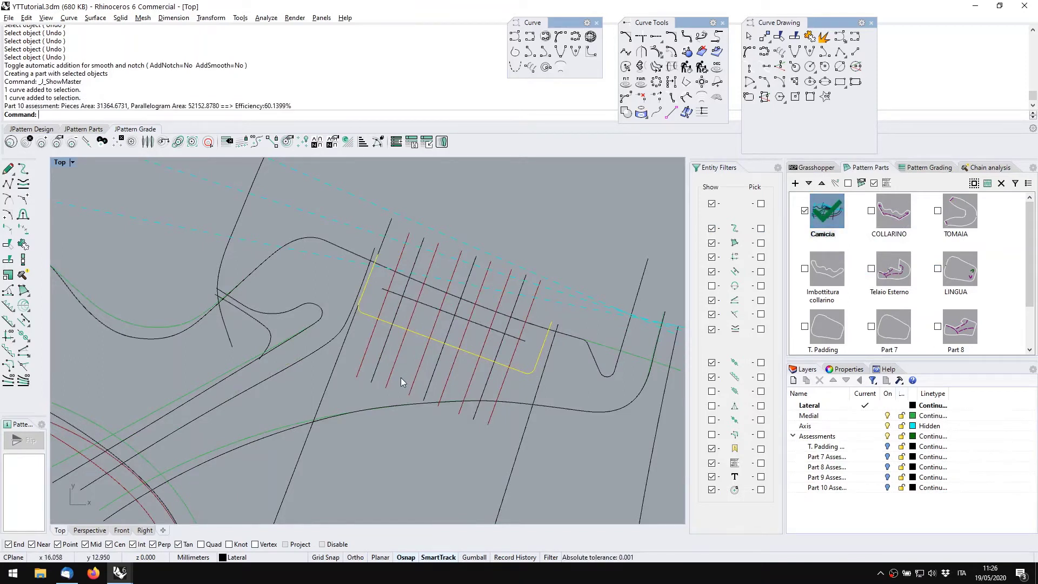
pyautogui.scroll(-1, 794, 275)
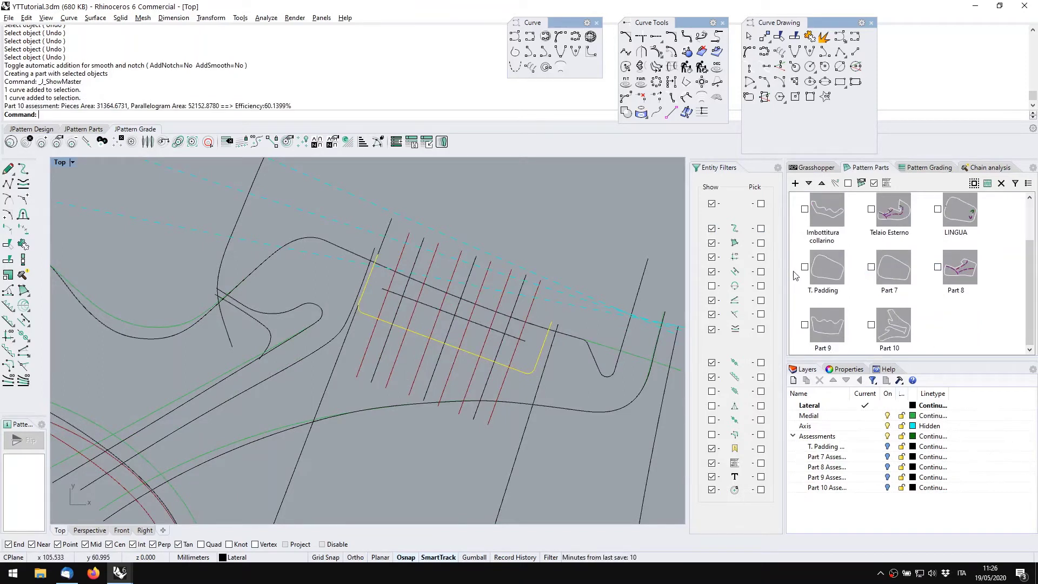
pyautogui.click(901, 328)
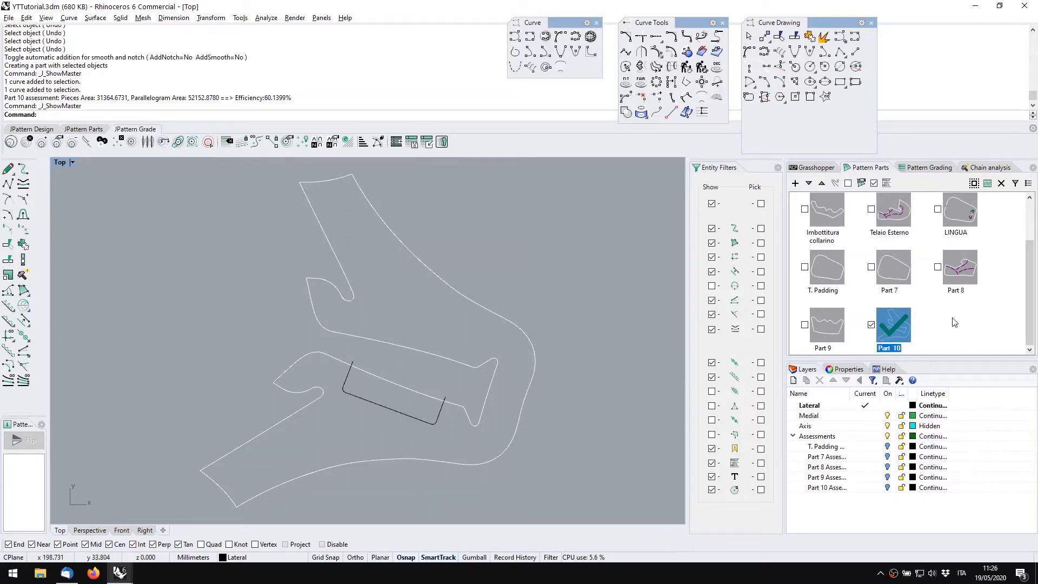
# Show Part 10 together with its base curves and mirror the U-shaped flap curve about the dashed axis
pyautogui.click(936, 342)
pyautogui.click(899, 333)
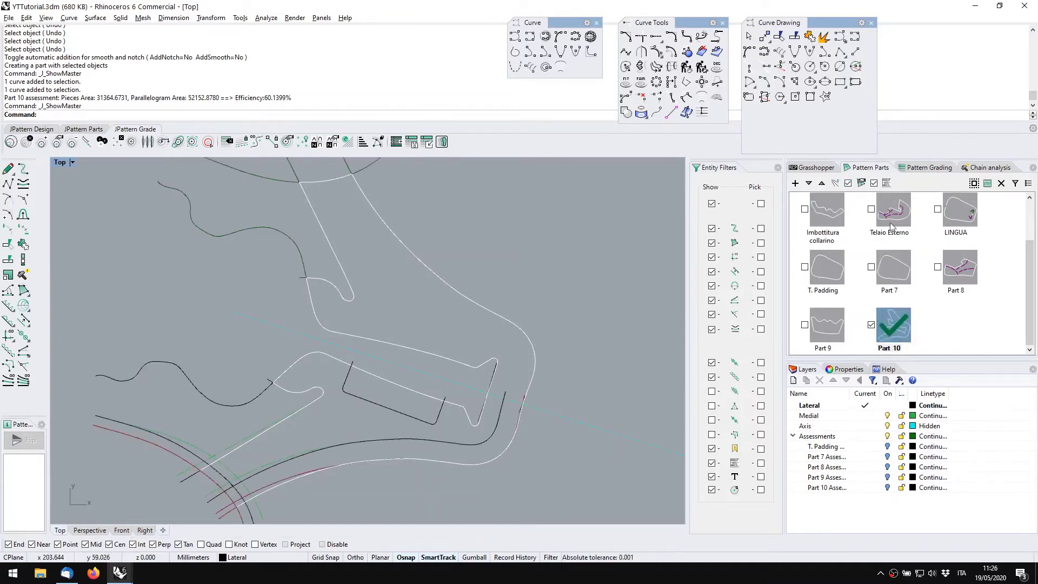
pyautogui.moveTo(526, 332); pyautogui.dragTo(519, 280, button='right')
pyautogui.scroll(-3, 390, 377)
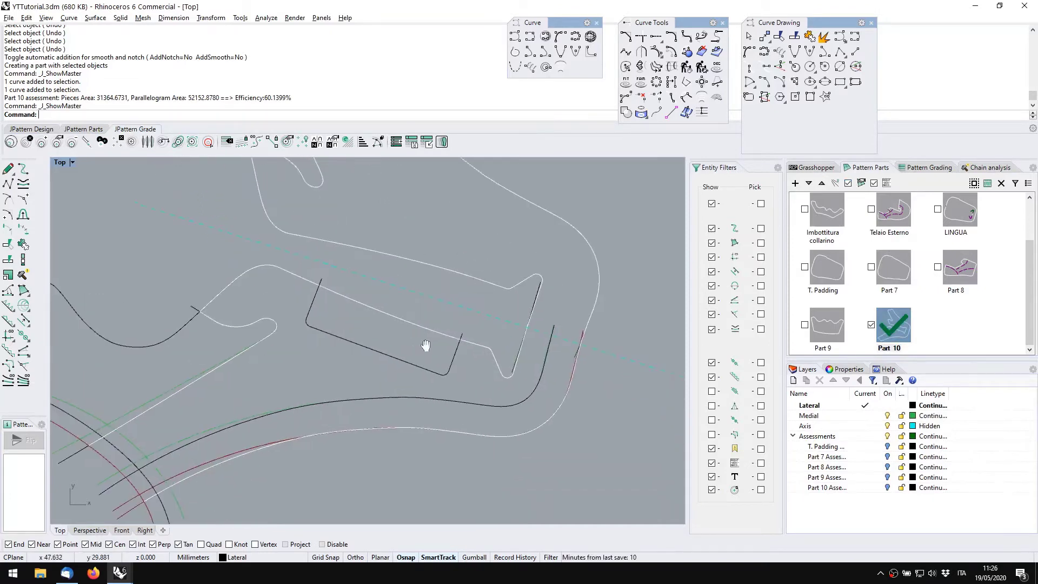
pyautogui.scroll(-1, 383, 389)
pyautogui.click(381, 391)
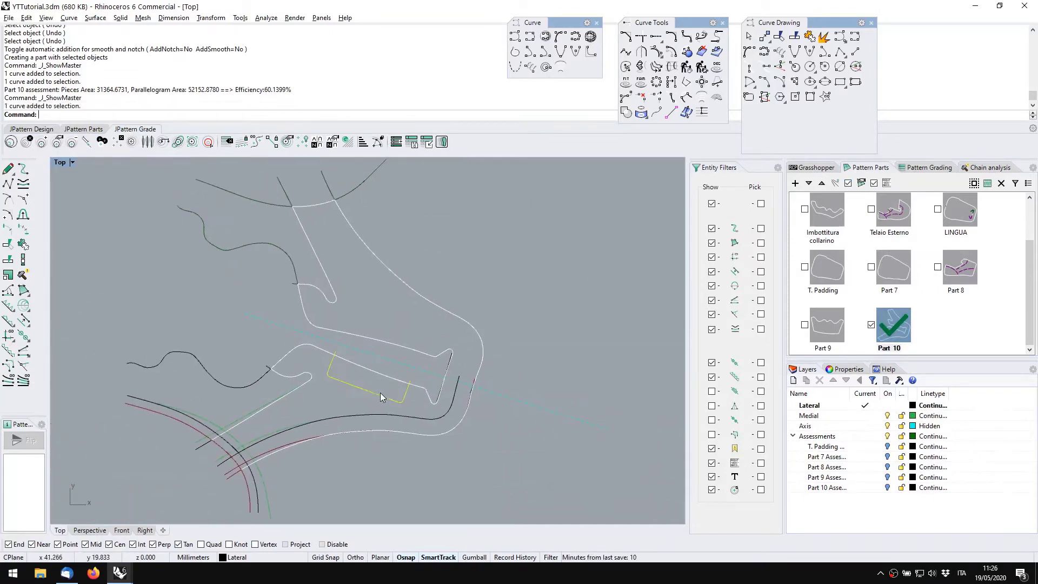
pyautogui.click(24, 306)
pyautogui.click(393, 360)
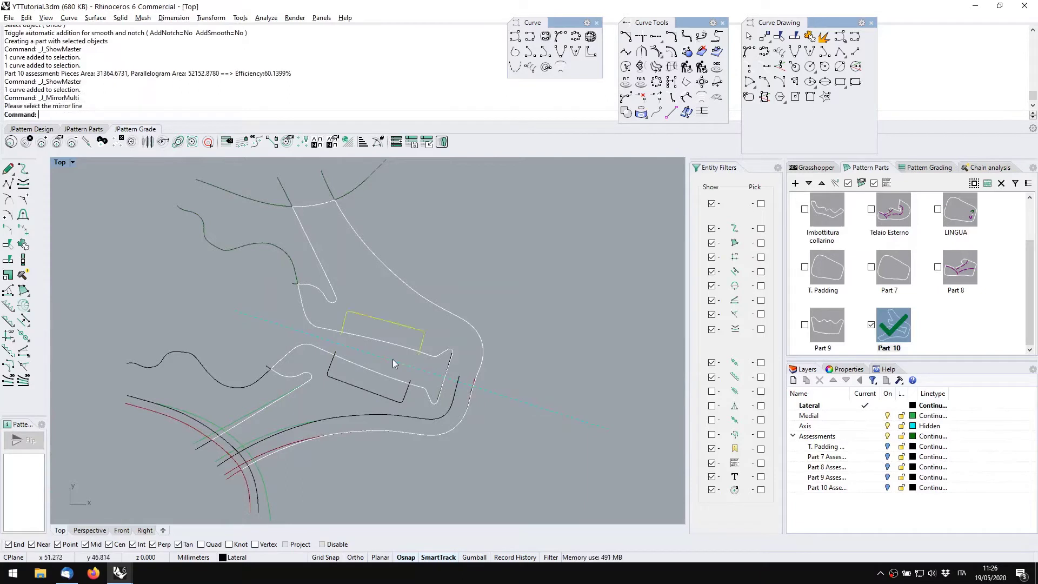
# Edit Part 10's boundary chain so the upper inner edge follows the mirrored tab outline instead of the straight edge beneath it
pyautogui.click(437, 310)
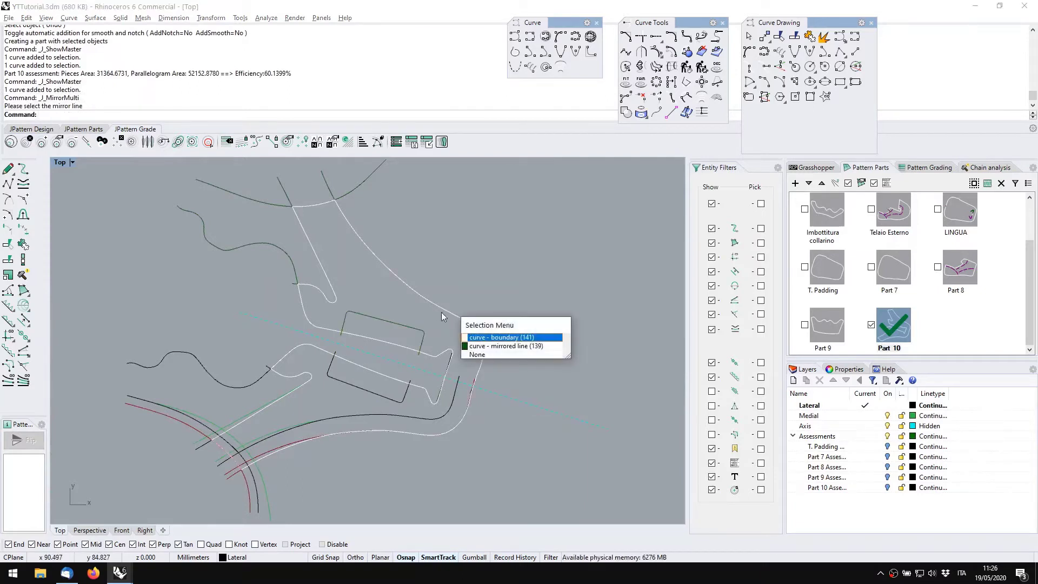
pyautogui.click(475, 337)
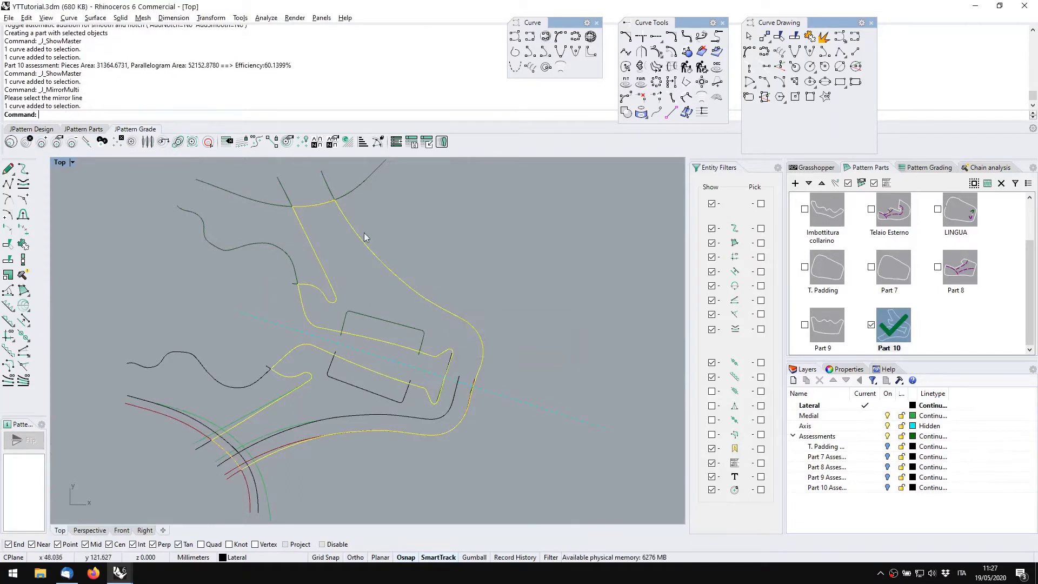
pyautogui.click(48, 129)
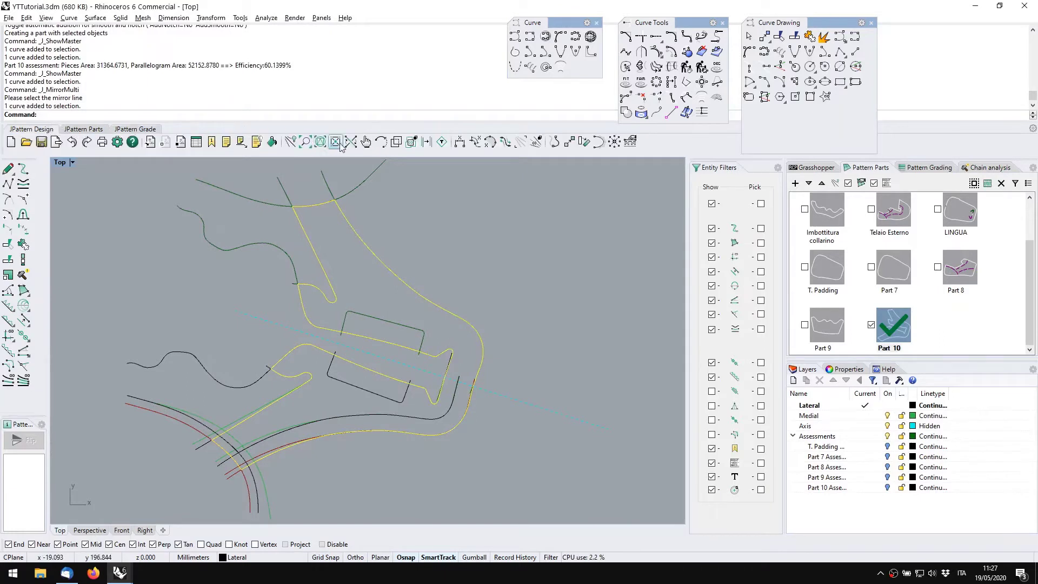
pyautogui.click(366, 142)
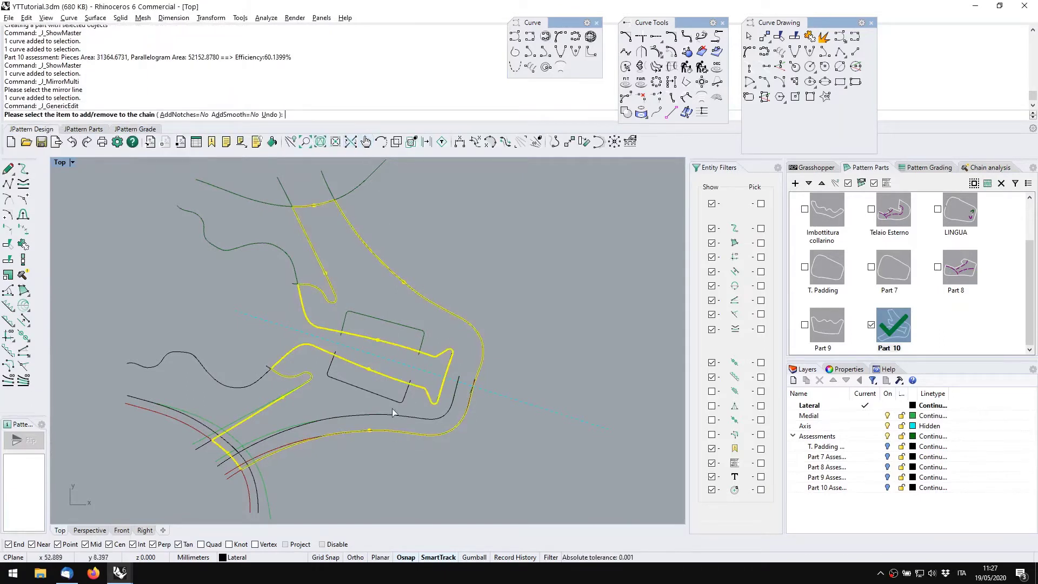
pyautogui.scroll(3, 370, 348)
pyautogui.click(393, 325)
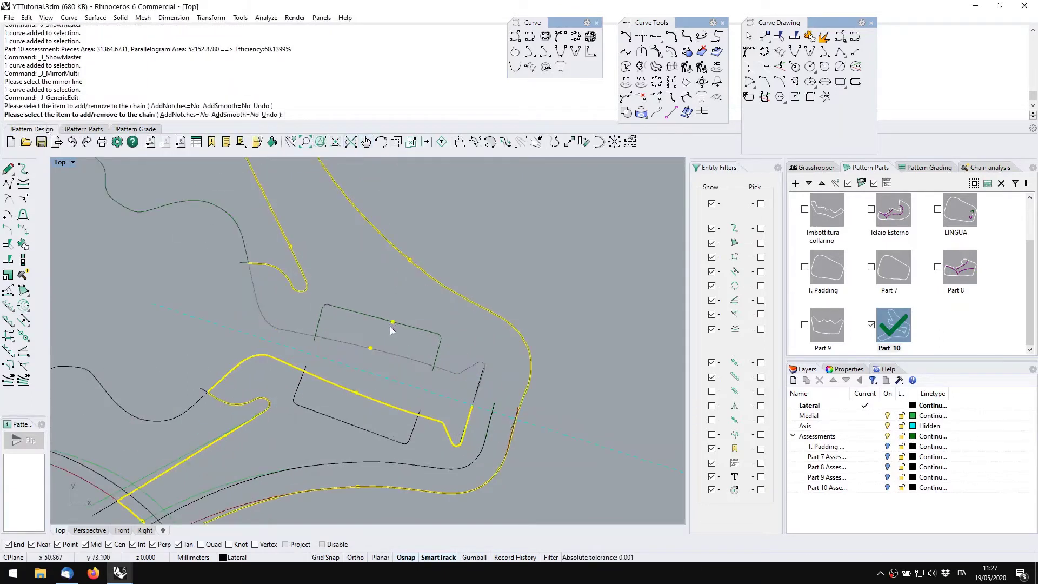
pyautogui.click(372, 349)
pyautogui.click(301, 332)
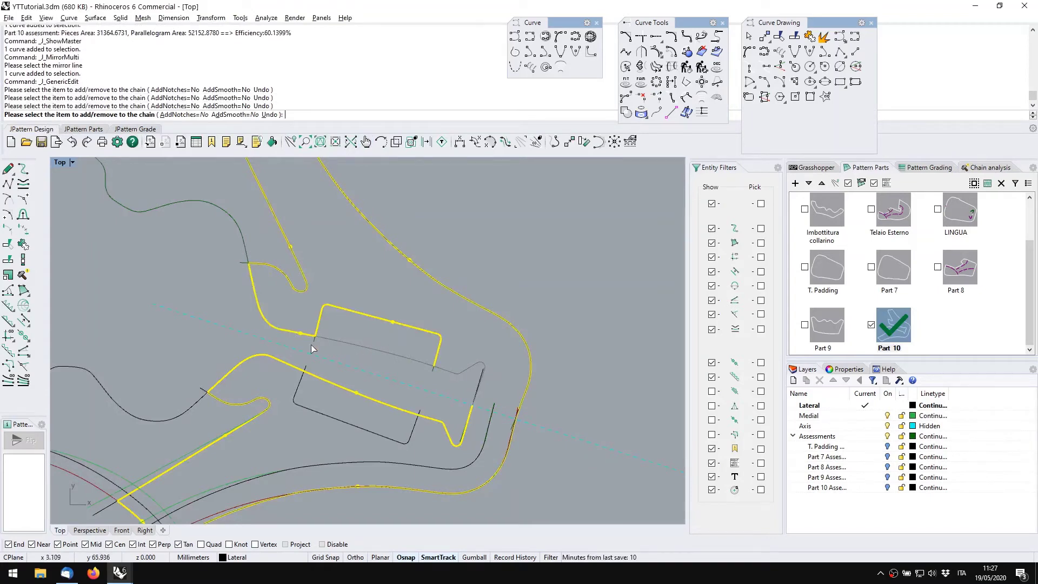
# Reroute the boundary's lower inner edge around the lower tab, include both end segments beyond the tabs, and finish the chain edit
pyautogui.scroll(4, 354, 409)
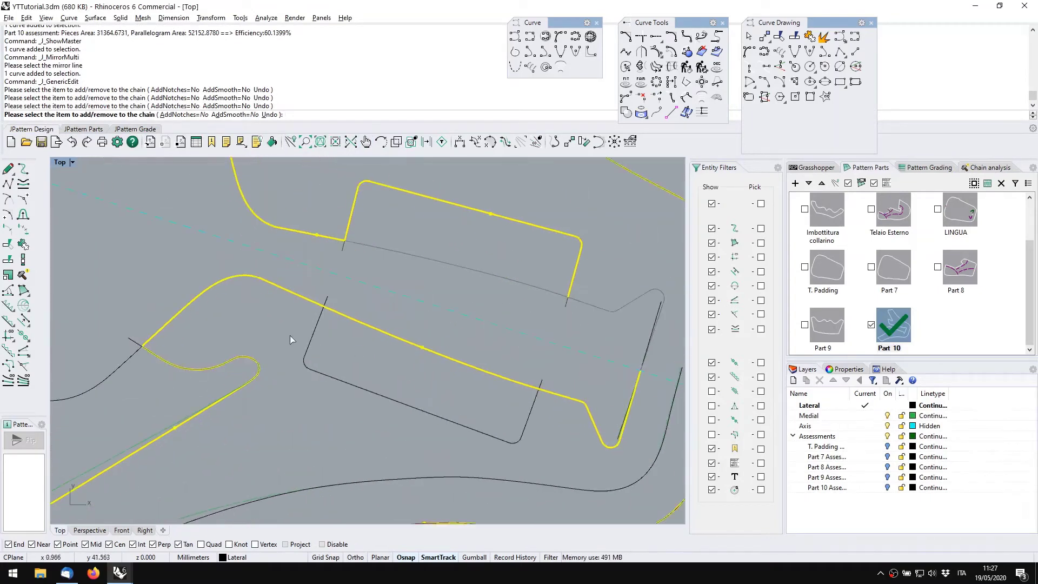
pyautogui.click(423, 353)
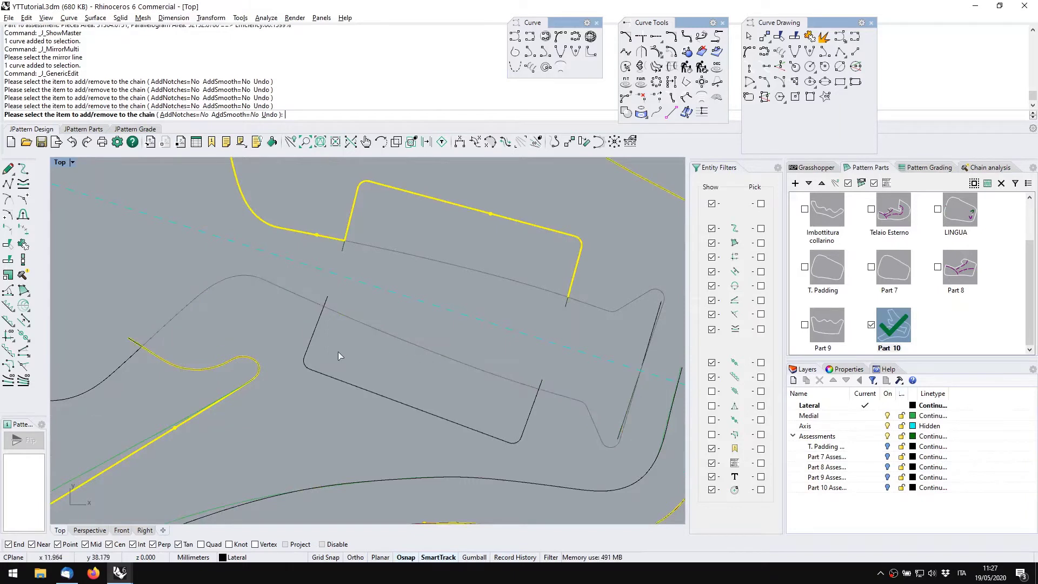
pyautogui.click(203, 298)
pyautogui.click(356, 387)
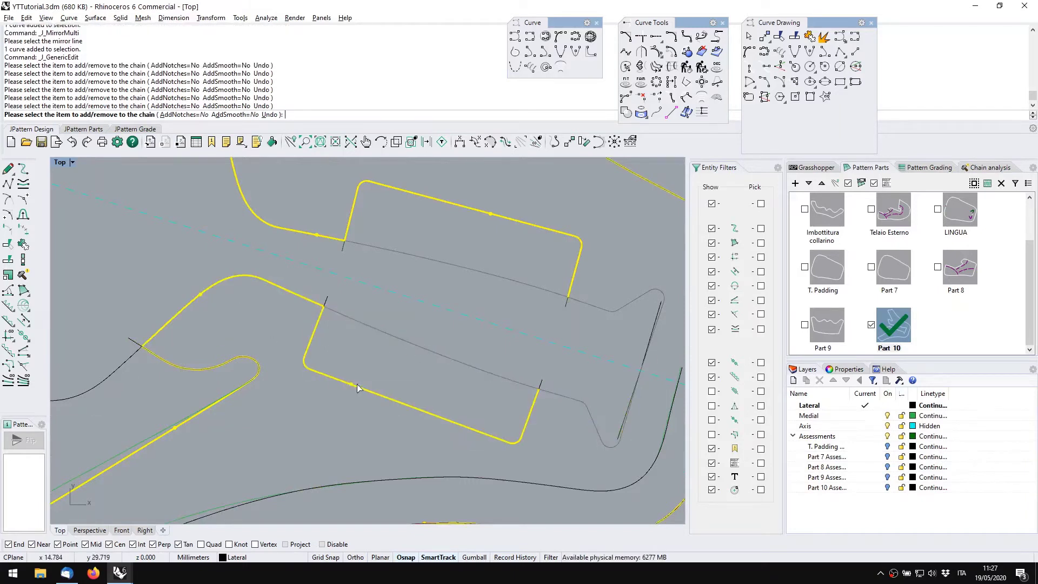
pyautogui.click(572, 395)
pyautogui.click(659, 294)
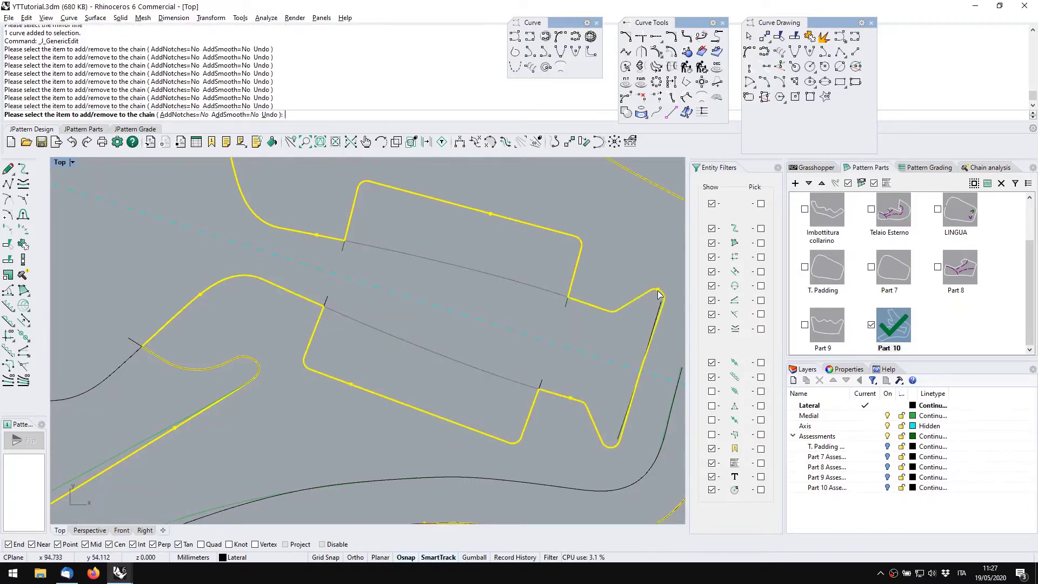
pyautogui.press('Return')
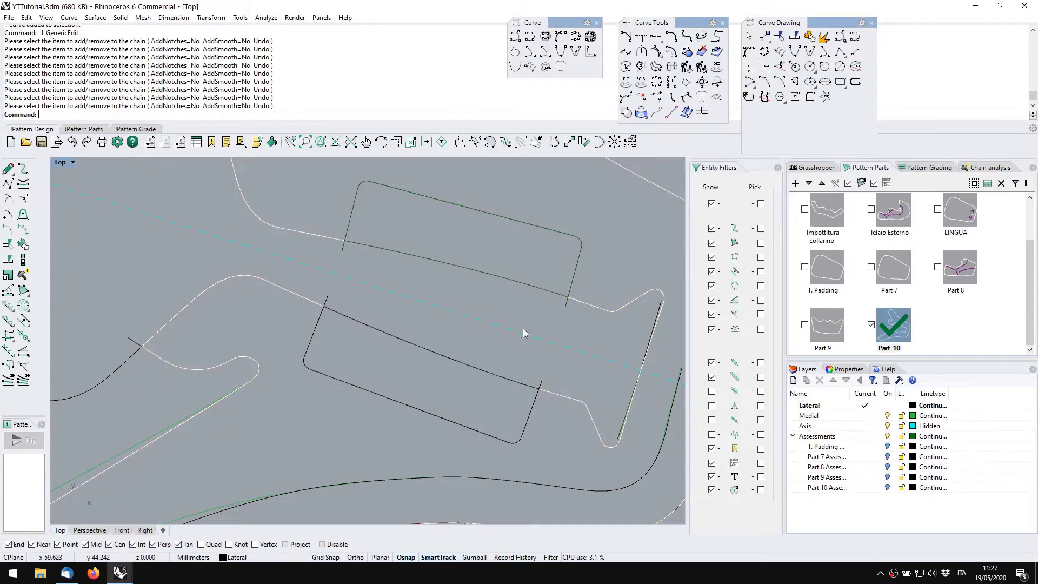
# Bring the edited Part 10 boundary curve to the front of the overlapping lines
pyautogui.click(607, 313)
pyautogui.click(639, 343)
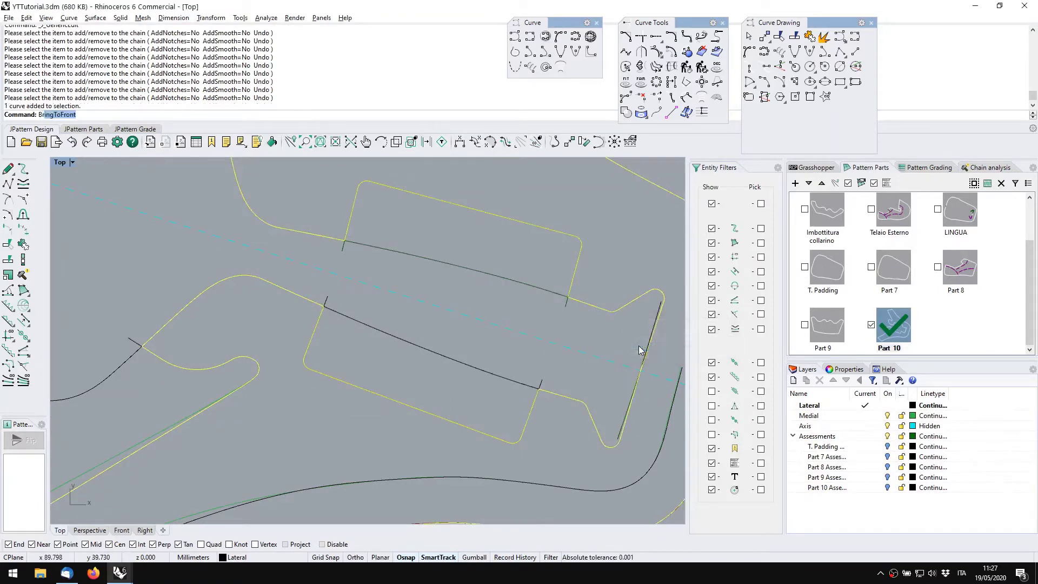
pyautogui.press('Return')
pyautogui.scroll(-2, 604, 340)
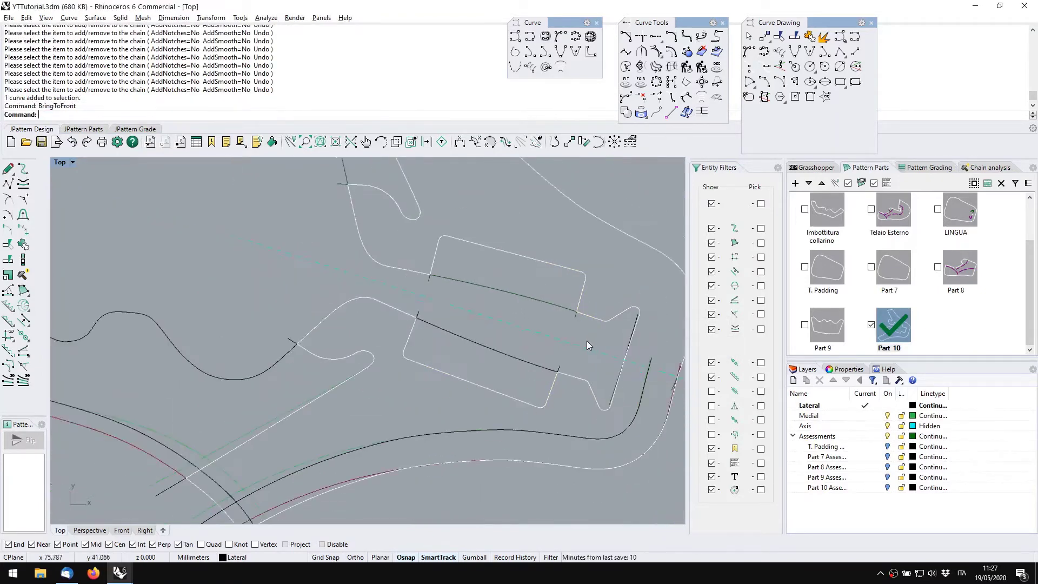
pyautogui.scroll(-3, 586, 341)
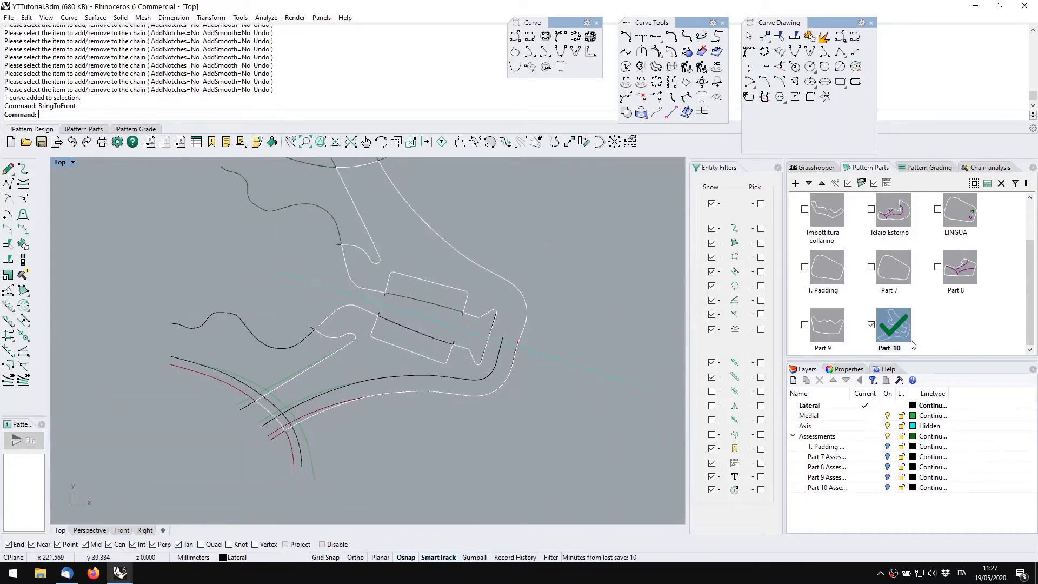
pyautogui.moveTo(433, 352); pyautogui.dragTo(478, 364, button='right')
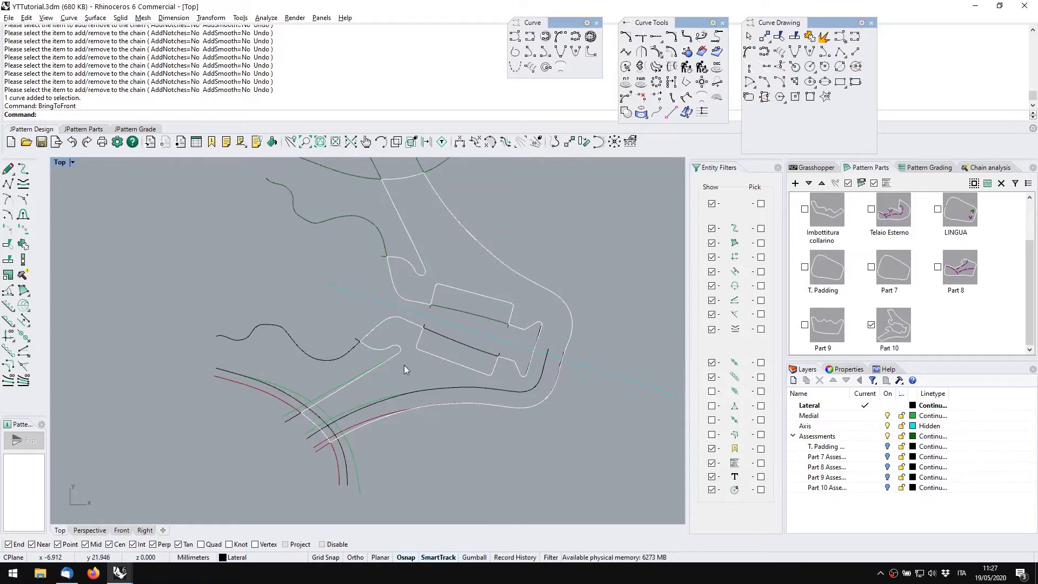
# Check the reference pattern in Francesina corso.3dm, and draw a short slanted base line inside the lower lobe of Part 10 in YTTutorial.3dm
pyautogui.hotkey('alt', 'Tab')
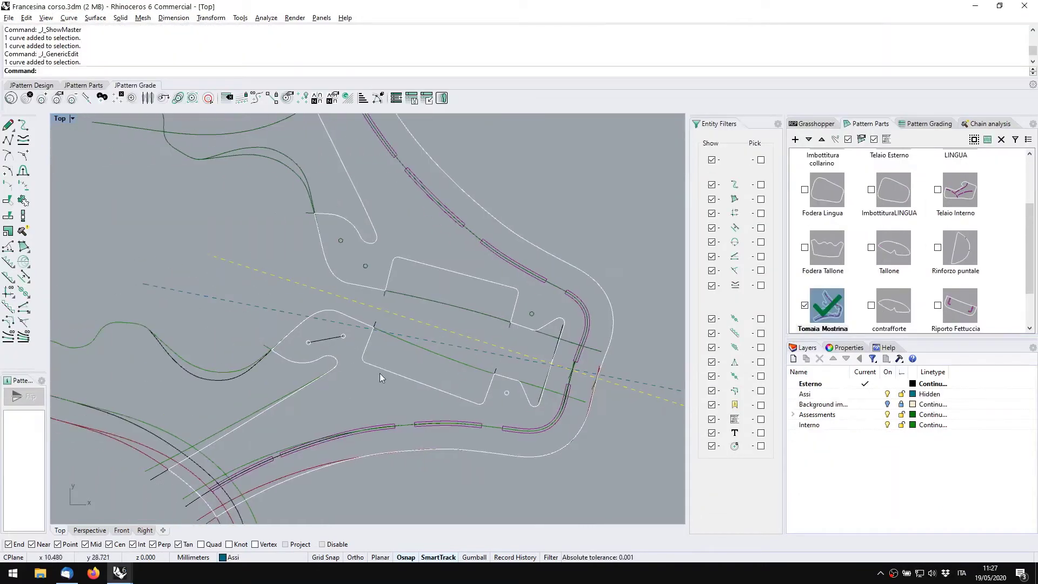
pyautogui.hotkey('alt', 'Tab')
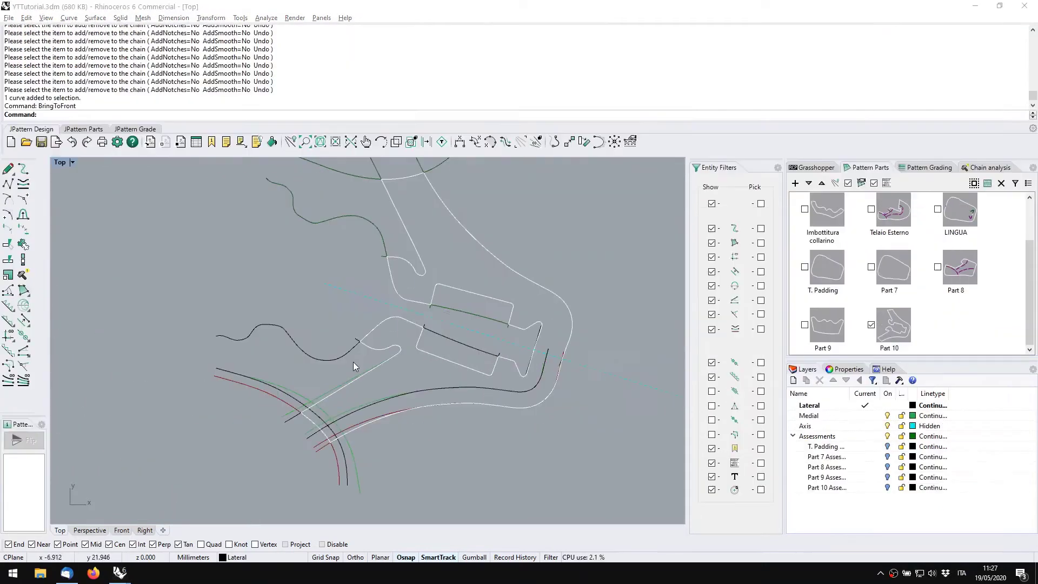
pyautogui.scroll(12, 378, 344)
pyautogui.moveTo(452, 338); pyautogui.dragTo(405, 348, button='right')
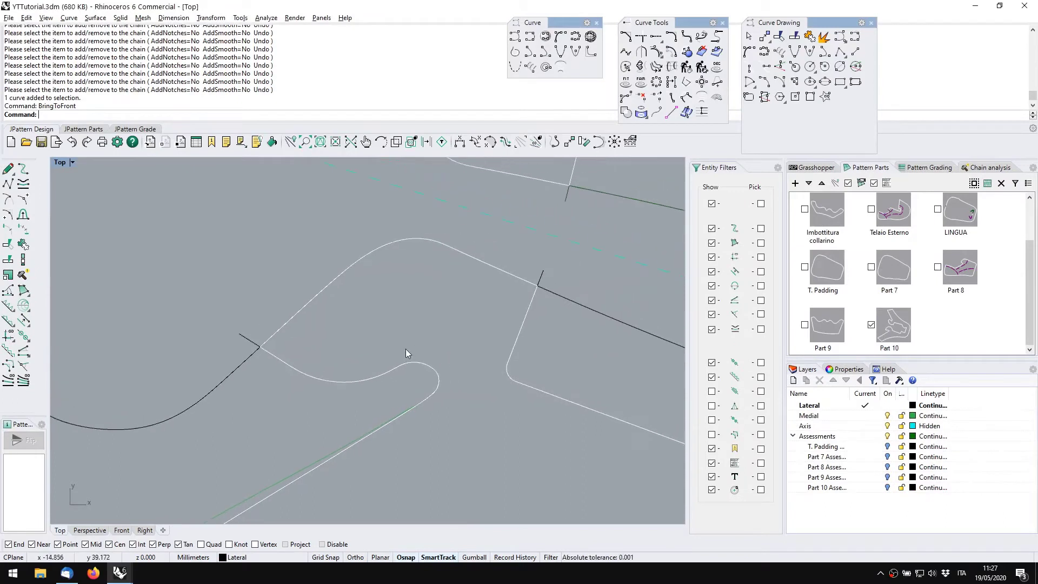
pyautogui.click(7, 170)
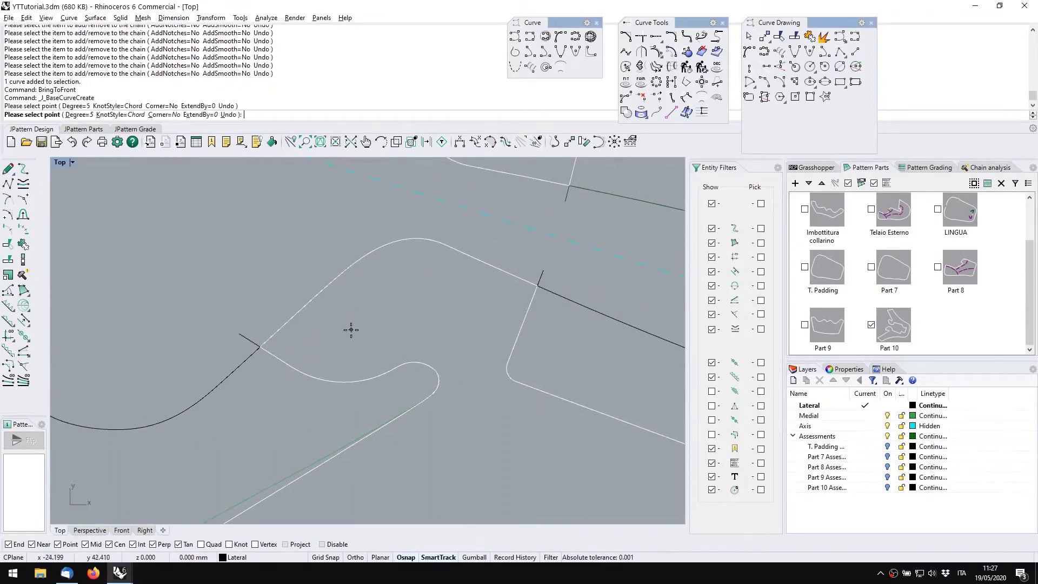
pyautogui.click(350, 329)
pyautogui.click(456, 295)
pyautogui.rightClick(456, 294)
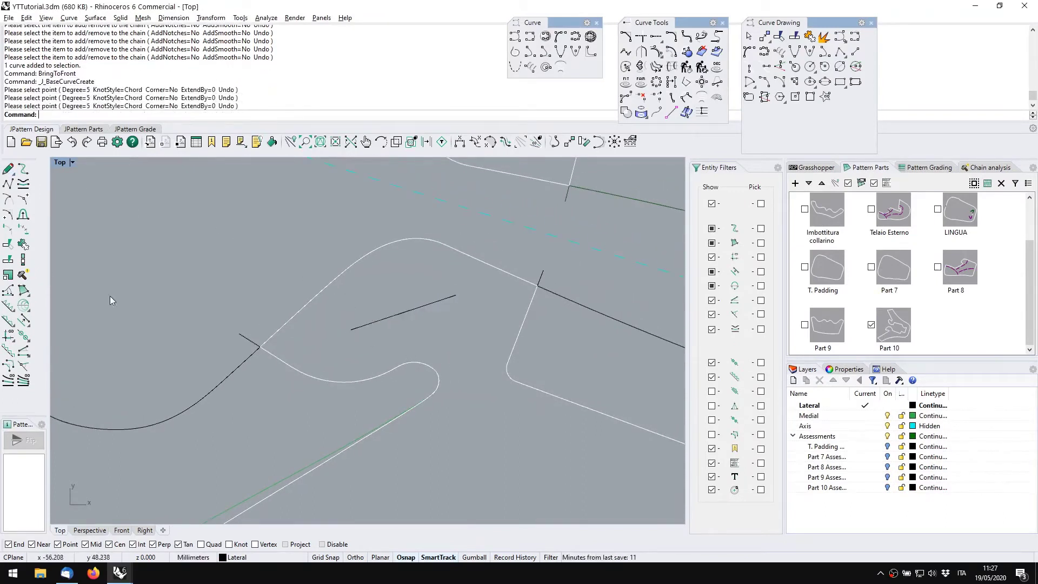
# Create 2 stab marks along the short base line in the lower lobe
pyautogui.click(22, 336)
pyautogui.click(418, 308)
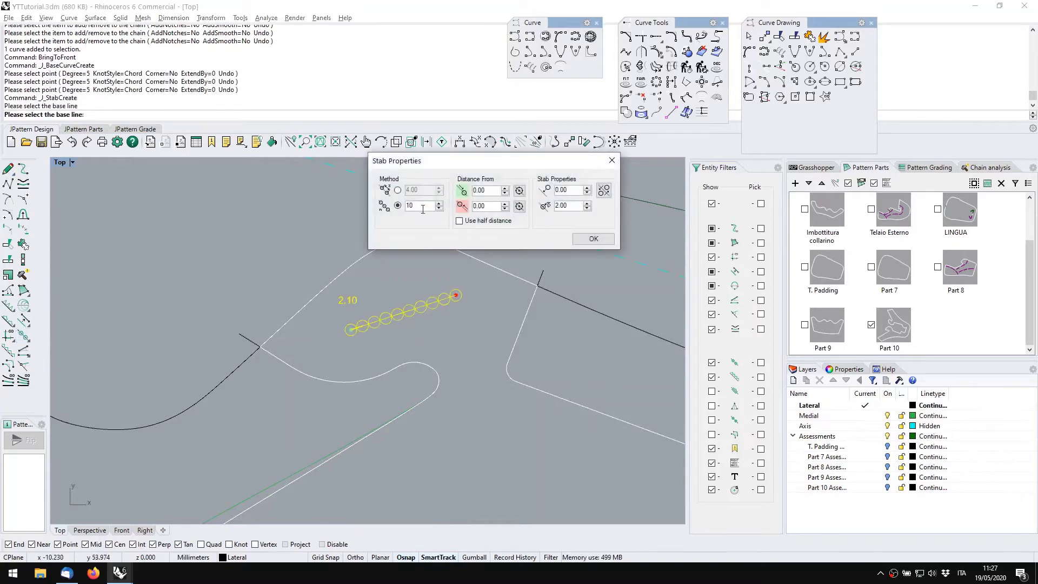
pyautogui.write('2')
pyautogui.click(594, 239)
pyautogui.scroll(-3, 418, 295)
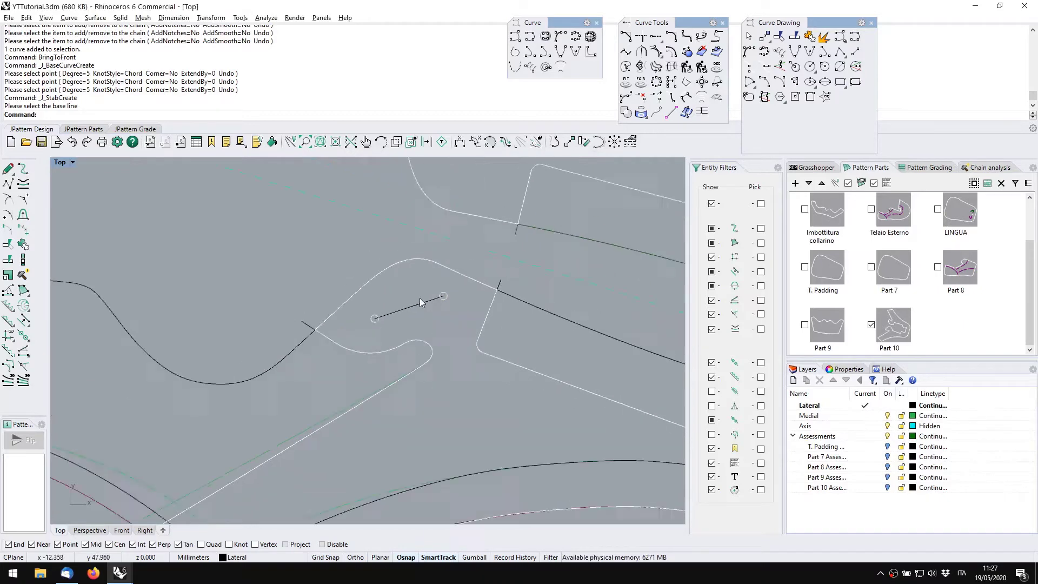
# Mirror the two stab marks across the dashed central axis onto the upper lobe
pyautogui.click(436, 302)
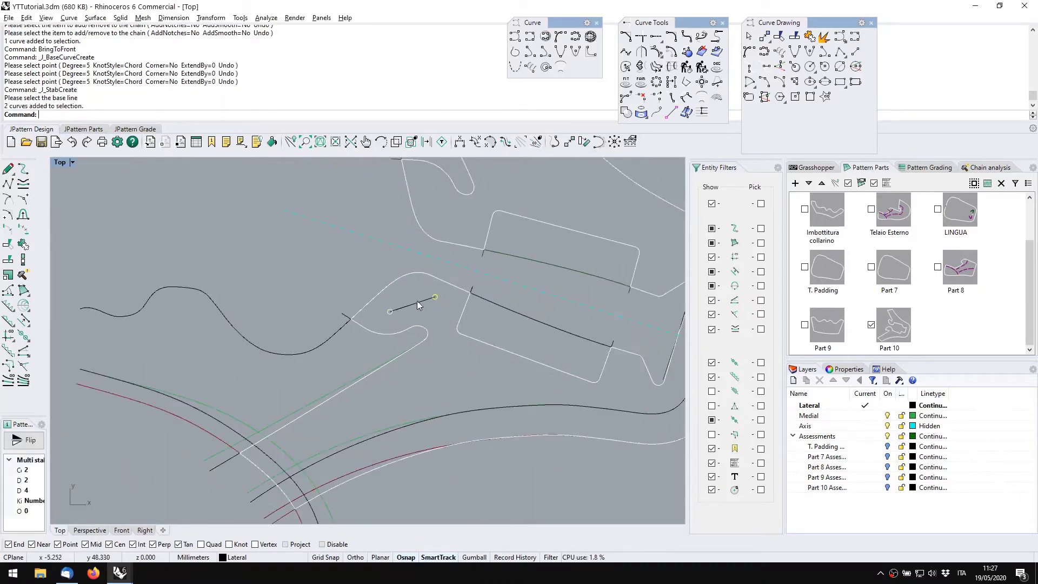
pyautogui.click(23, 305)
pyautogui.click(387, 246)
pyautogui.scroll(-3, 404, 232)
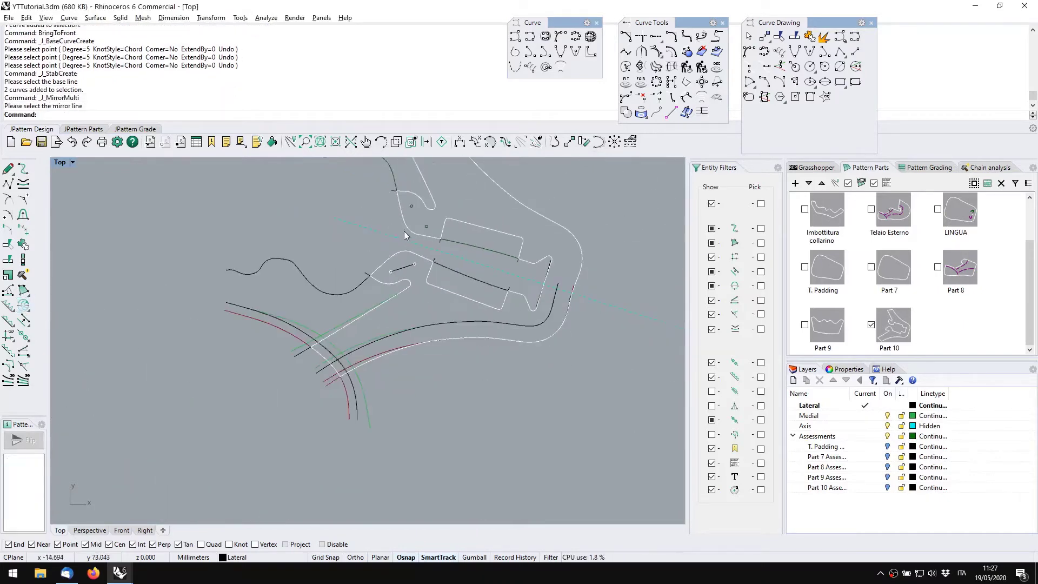
pyautogui.scroll(3, 354, 316)
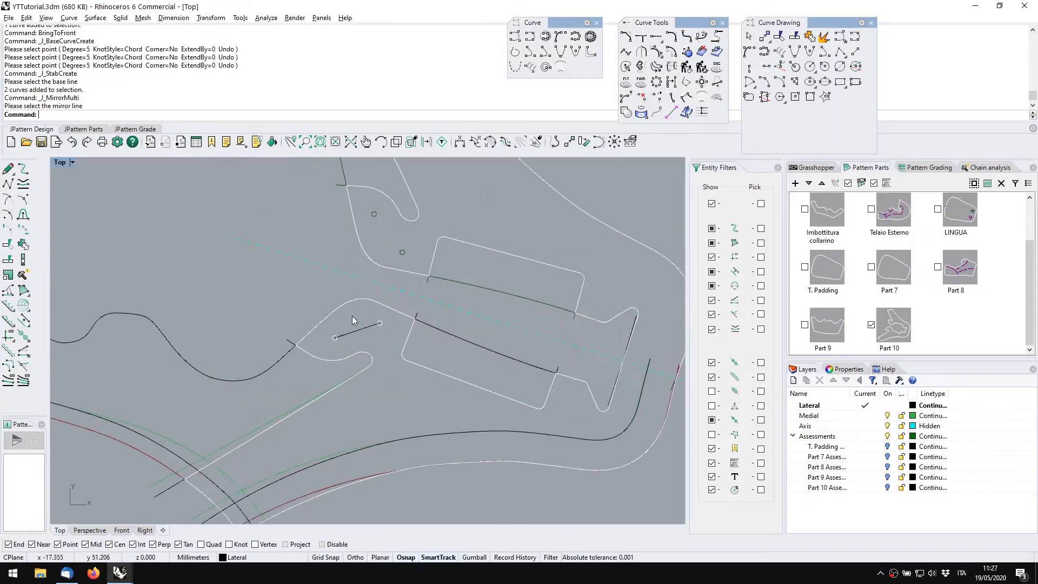
# Show all hidden objects and add the original and mirrored stab marks to Part 10
pyautogui.click(904, 330)
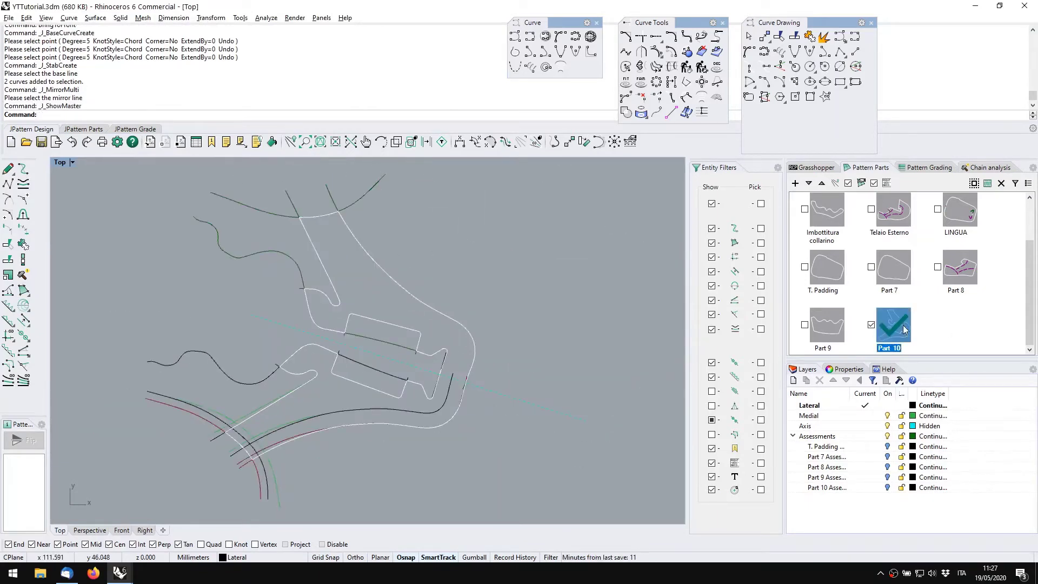
pyautogui.middleClick(476, 309)
pyautogui.click(467, 251)
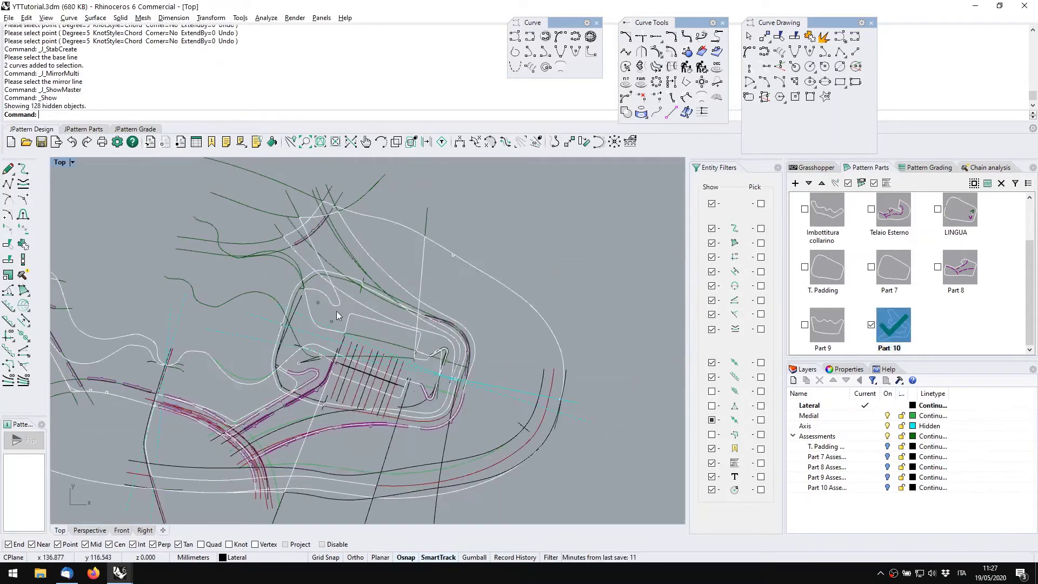
pyautogui.scroll(3, 346, 316)
pyautogui.moveTo(354, 319); pyautogui.dragTo(405, 294, button='right')
pyautogui.click(352, 357)
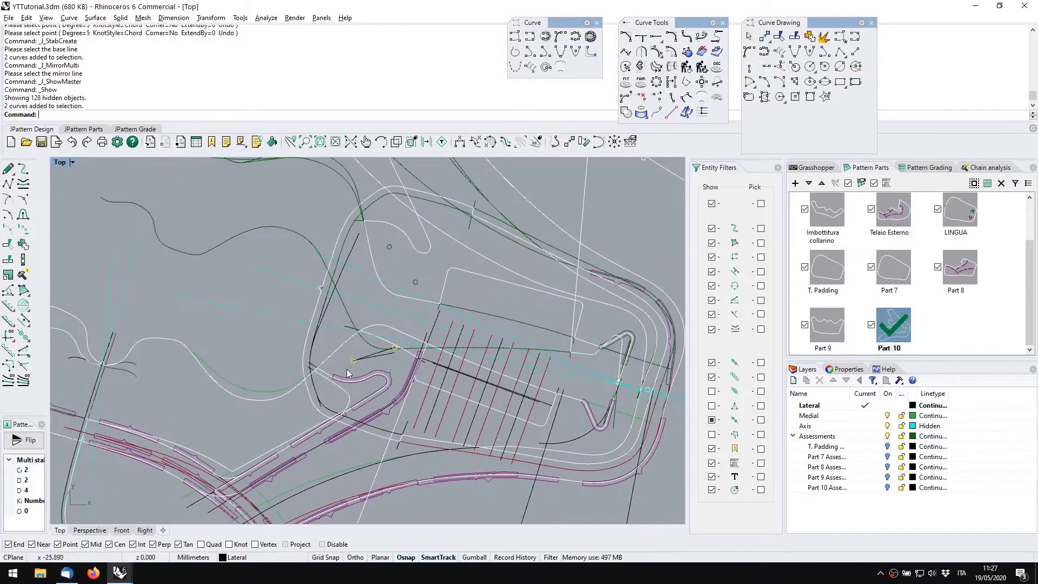
pyautogui.click(415, 283)
pyautogui.rightClick(908, 331)
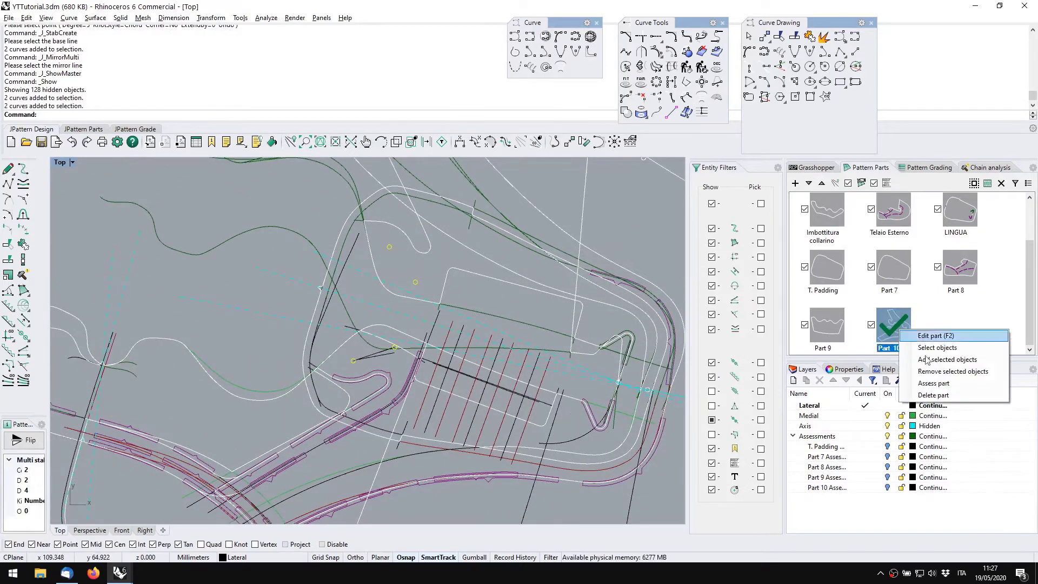
pyautogui.click(946, 359)
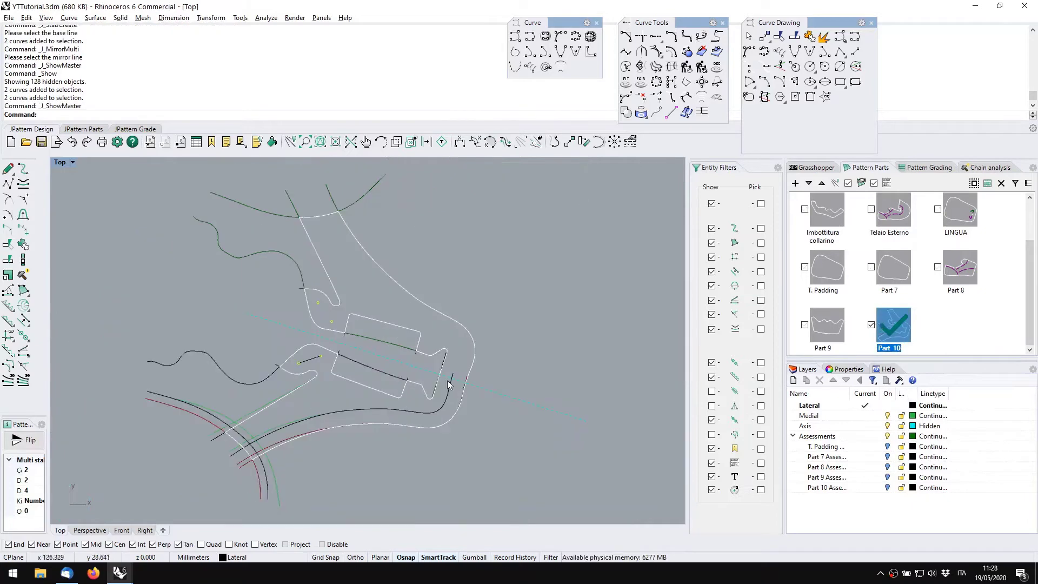
# Inspect Part 10 without its construction lines, compare it with Francesina corso.3dm, and show the construction lines again
pyautogui.moveTo(500, 385); pyautogui.dragTo(587, 366, button='right')
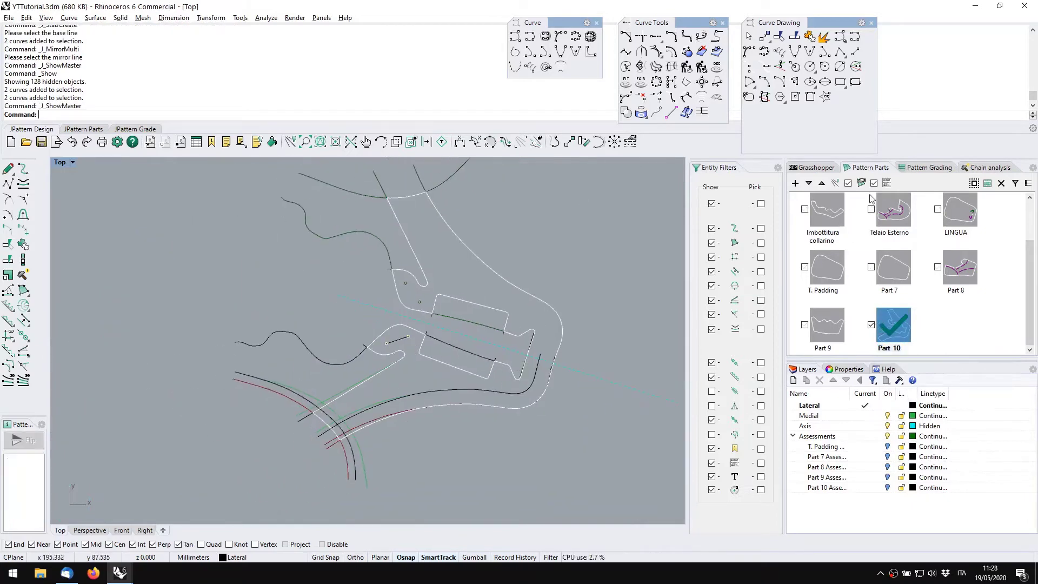
pyautogui.click(848, 183)
pyautogui.moveTo(561, 334); pyautogui.dragTo(505, 364, button='right')
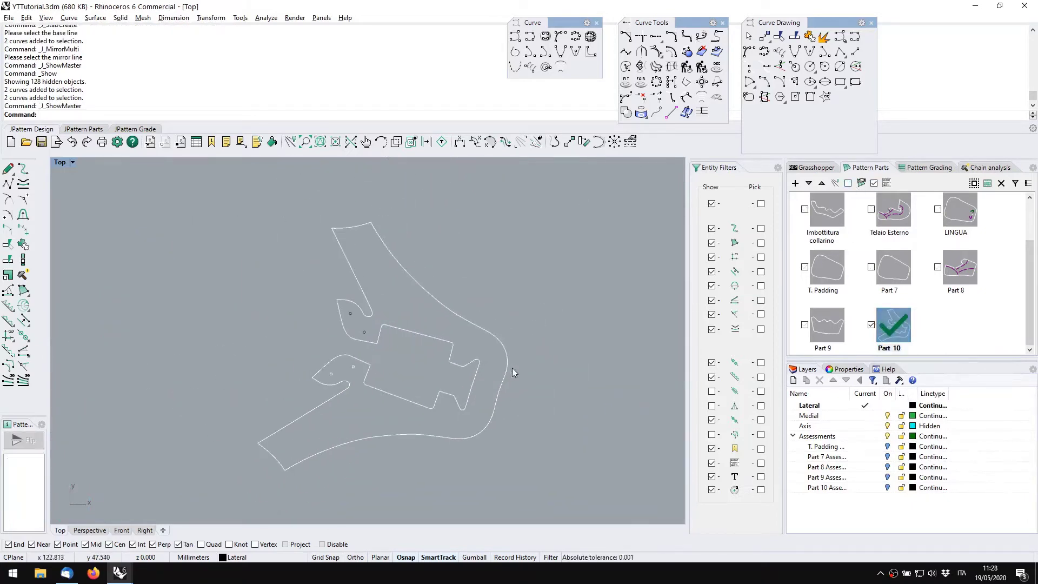
pyautogui.hotkey('alt', 'Tab')
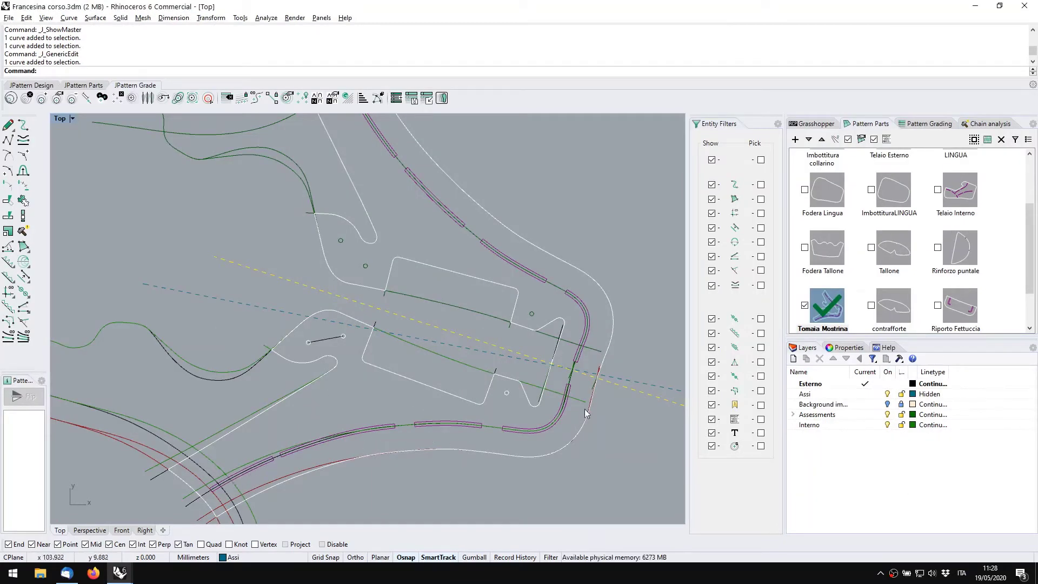
pyautogui.hotkey('alt', 'Tab')
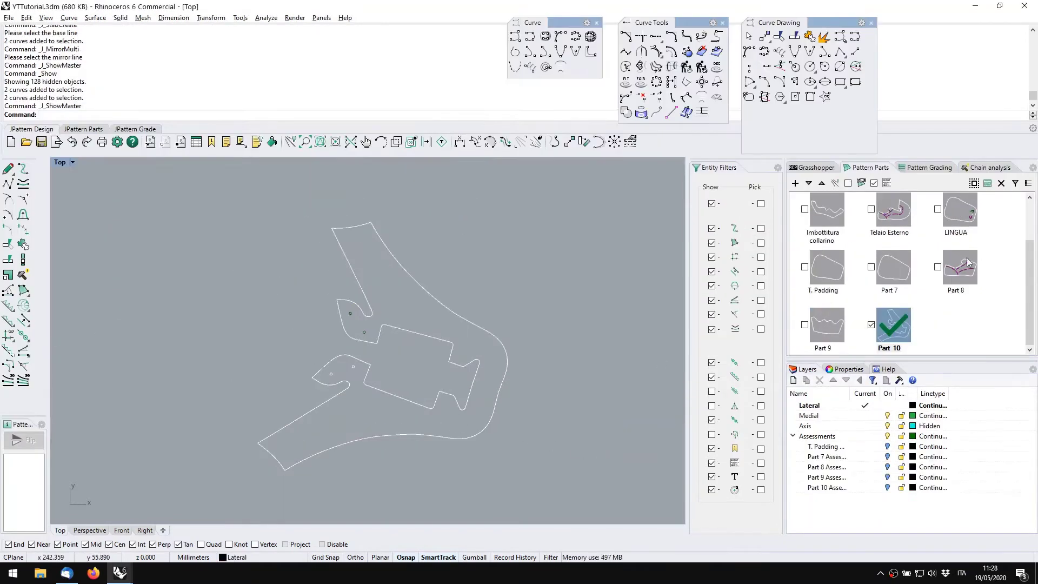
pyautogui.click(861, 183)
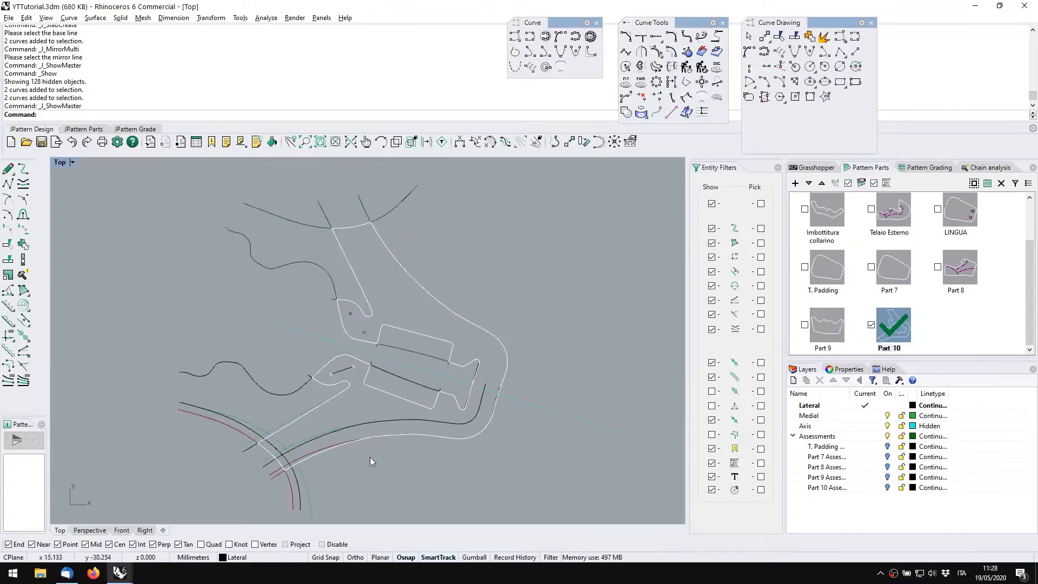
# Mirror the green medial curve running beside the lower black curve across the dashed central axis
pyautogui.scroll(5, 370, 457)
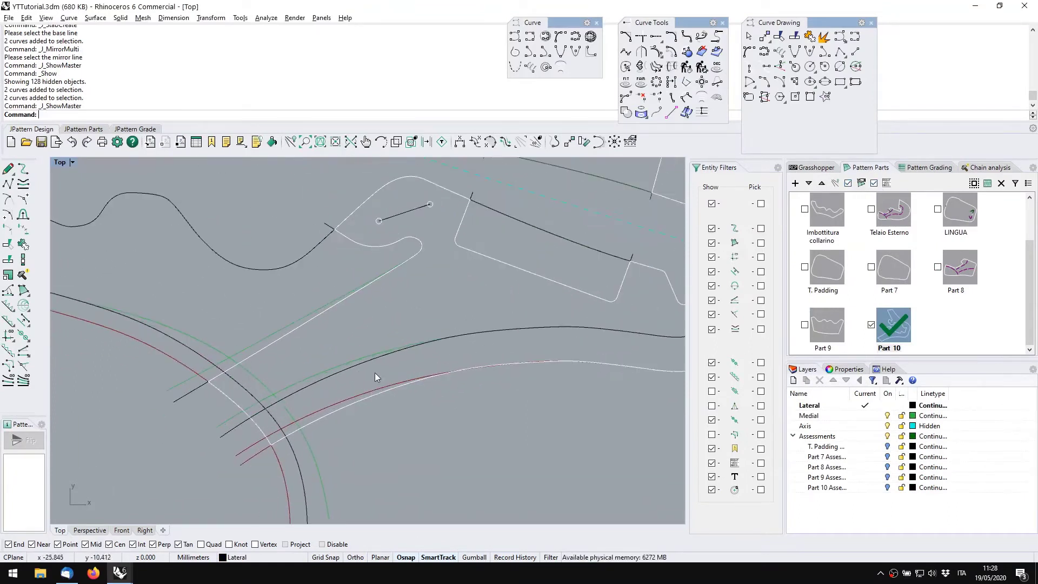
pyautogui.moveTo(374, 371); pyautogui.dragTo(364, 347)
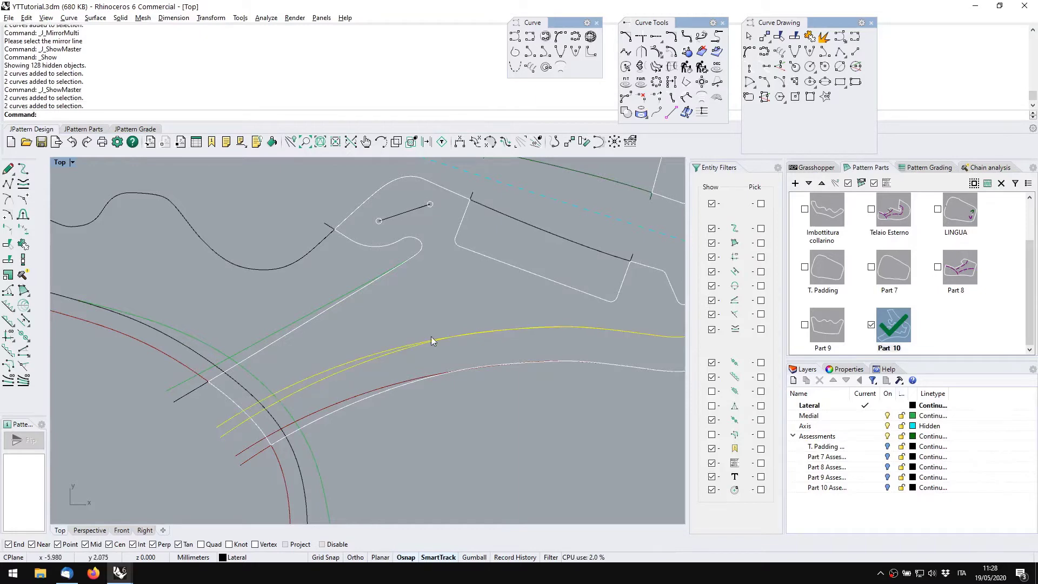
pyautogui.moveTo(433, 341); pyautogui.dragTo(314, 365, button='right')
pyautogui.scroll(-6, 296, 362)
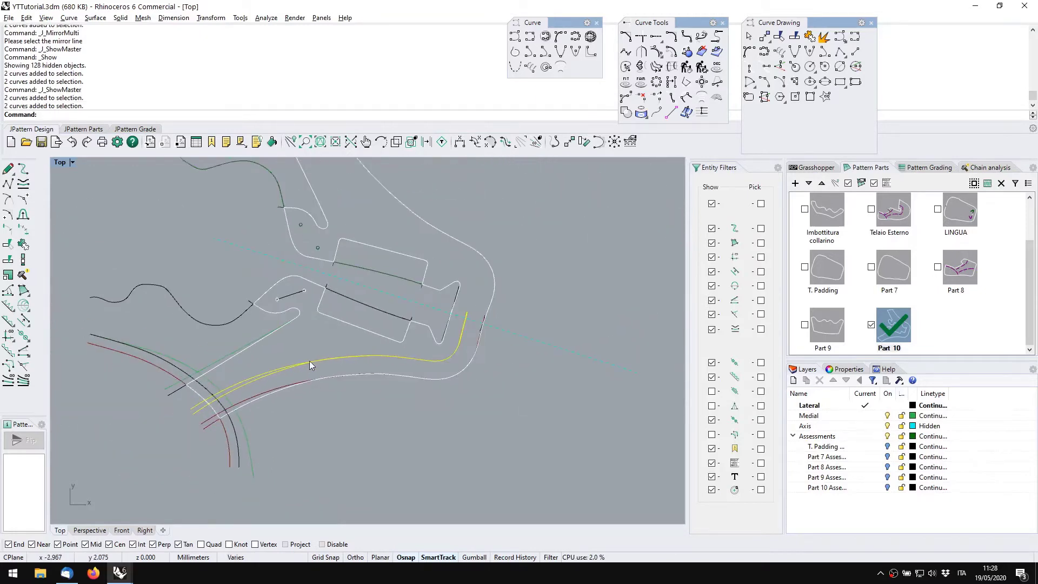
pyautogui.click(280, 358)
pyautogui.scroll(2, 278, 366)
pyautogui.scroll(2, 274, 371)
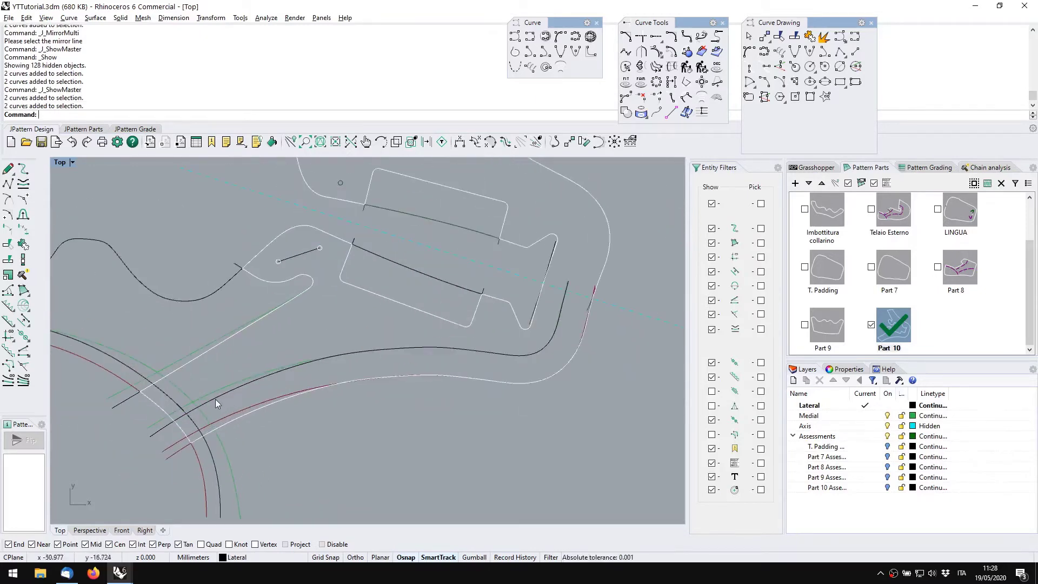
pyautogui.click(207, 398)
pyautogui.scroll(-5, 299, 369)
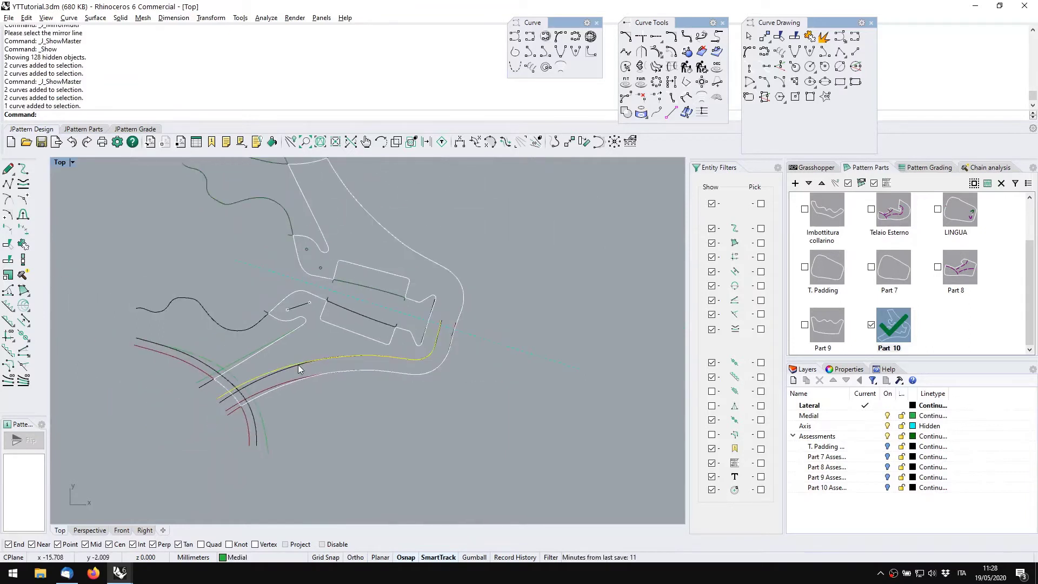
pyautogui.click(23, 307)
pyautogui.click(372, 301)
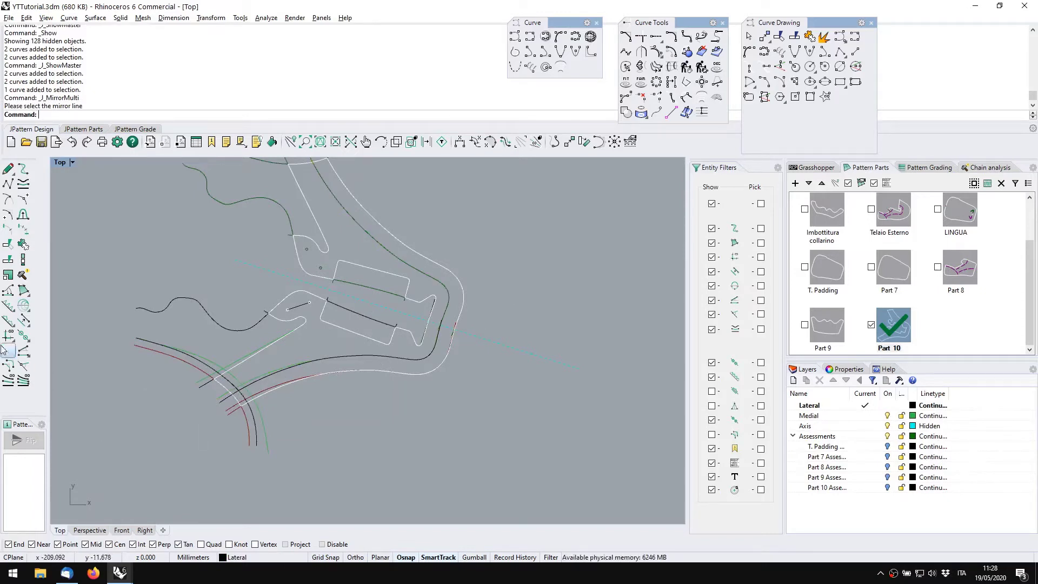
# Place four multi-markers one after another along the lower black curve, from the strap's end to just before the central axis
pyautogui.click(8, 320)
pyautogui.scroll(5, 220, 360)
pyautogui.scroll(1, 220, 360)
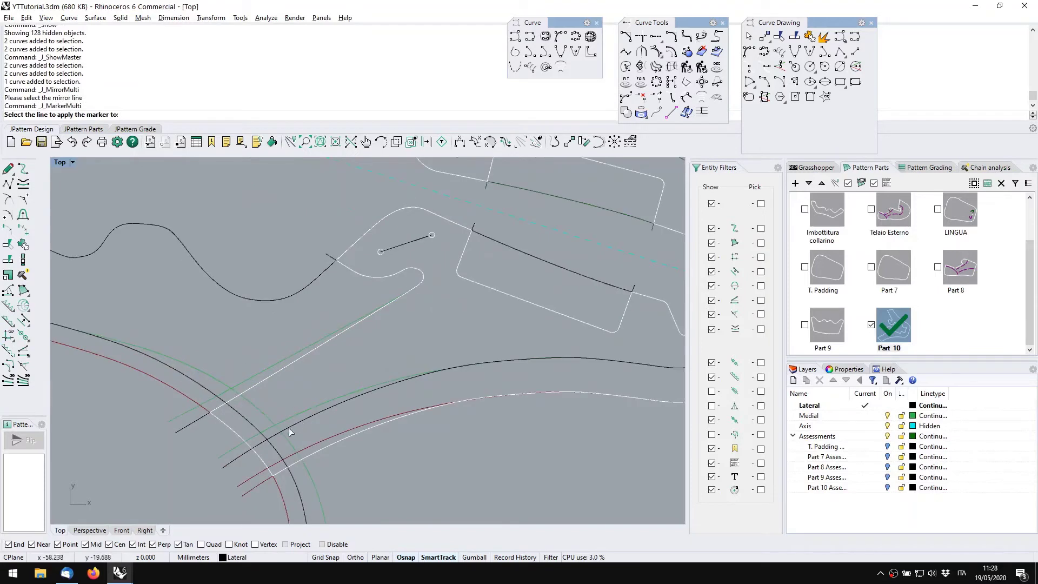
pyautogui.click(292, 427)
pyautogui.click(292, 425)
pyautogui.click(327, 415)
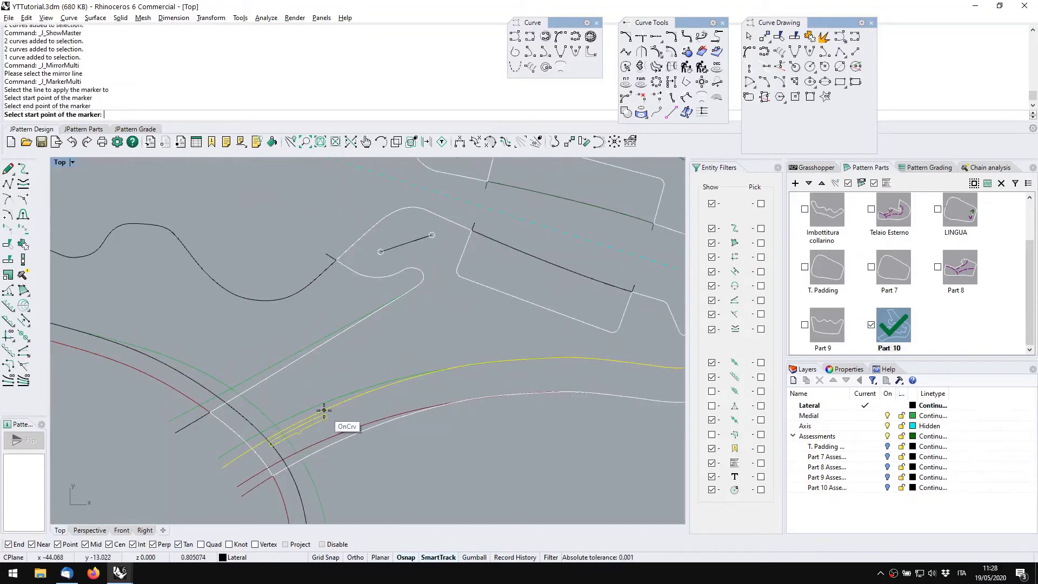
pyautogui.click(360, 400)
pyautogui.click(453, 372)
pyautogui.moveTo(486, 376); pyautogui.dragTo(370, 389, button='right')
pyautogui.click(373, 385)
pyautogui.click(457, 377)
pyautogui.click(479, 380)
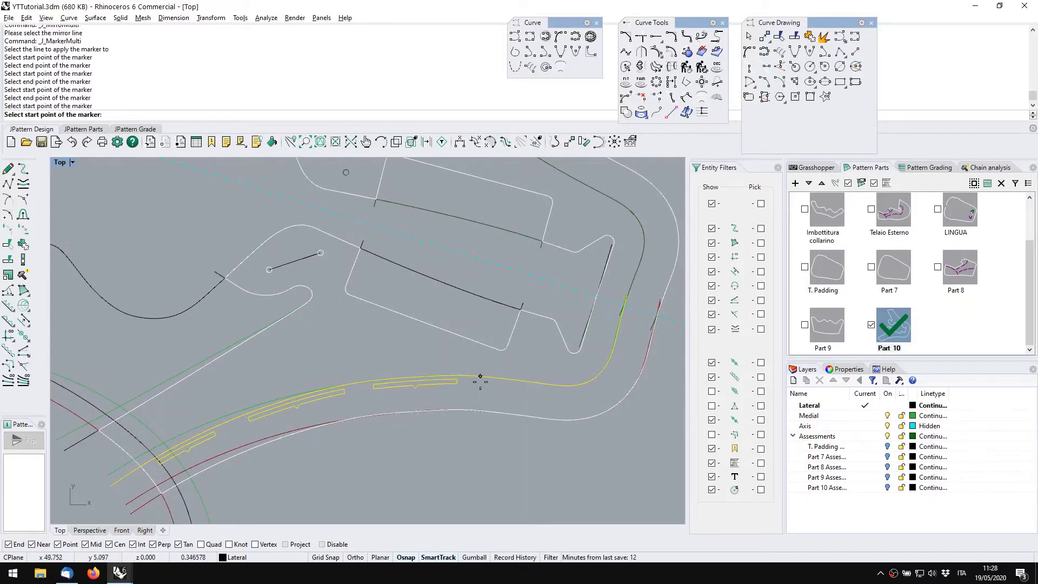
pyautogui.click(618, 326)
pyautogui.rightClick(632, 330)
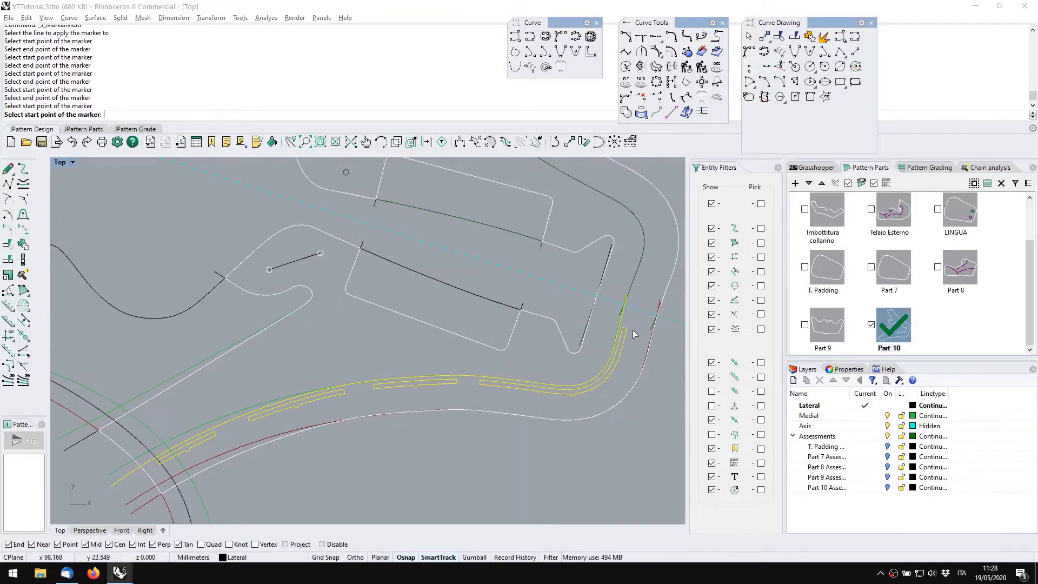
# Set the four markers' distance from the curve to 0.0 and accept the marker properties
pyautogui.doubleClick(135, 79)
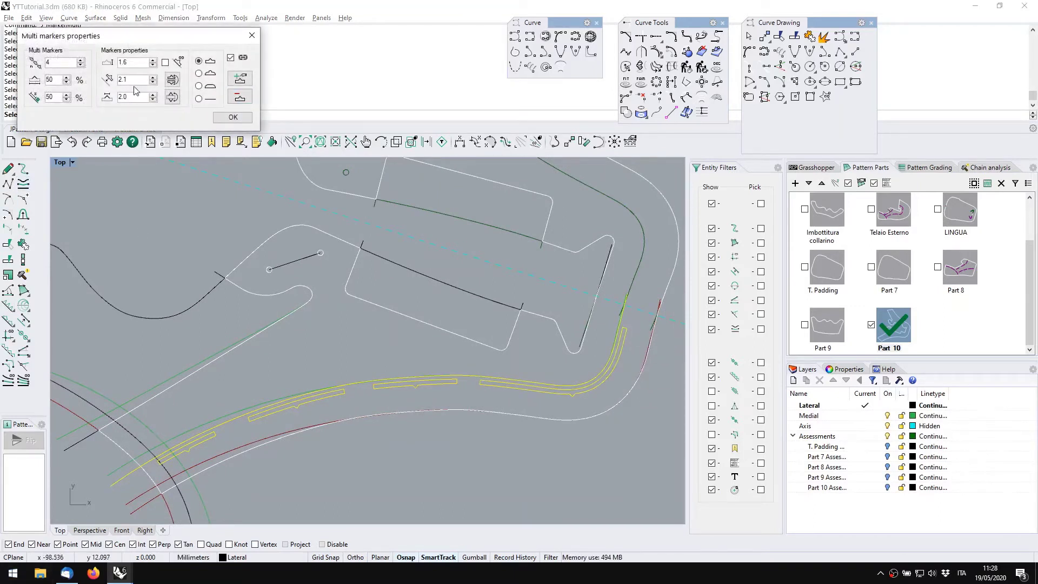
pyautogui.write('0.3')
pyautogui.press('BackSpace')
pyautogui.write('0')
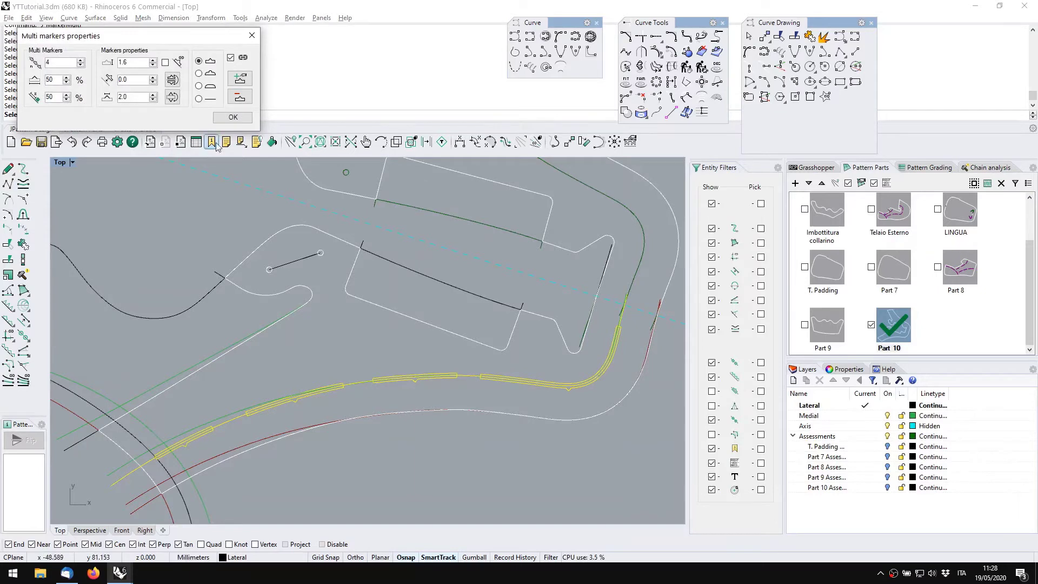
pyautogui.click(232, 117)
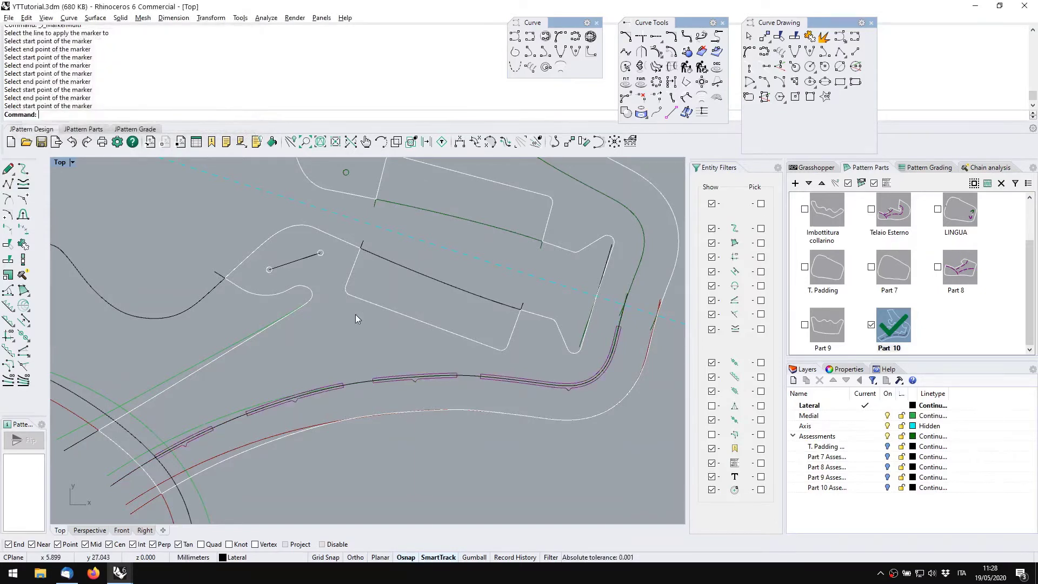
# Place three multi-markers along the mirrored medial curve, from above the central axis to the upper strap's end, keeping the 0.0 distance
pyautogui.moveTo(413, 243); pyautogui.dragTo(189, 296, button='right')
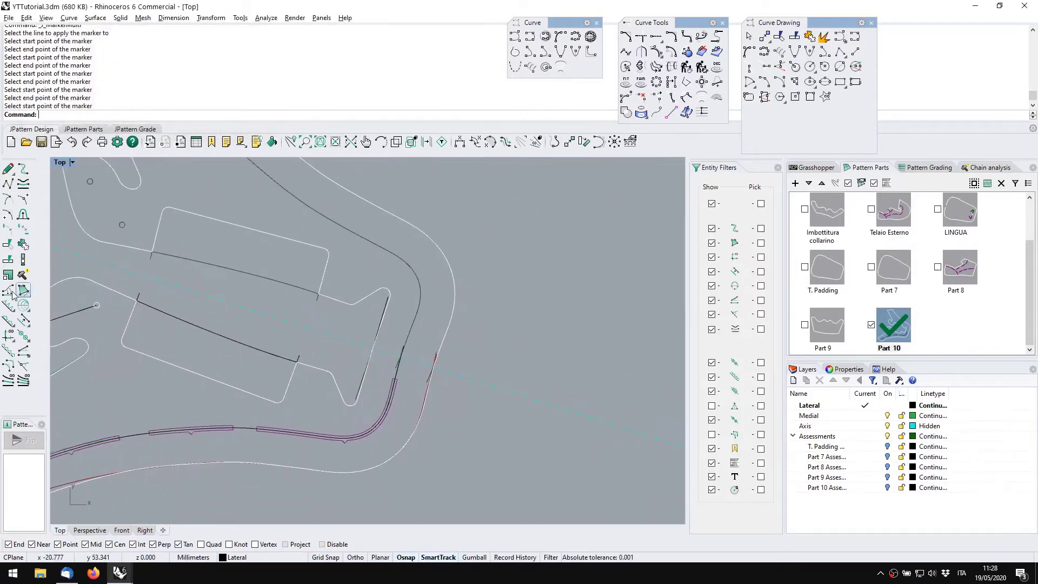
pyautogui.click(8, 319)
pyautogui.click(413, 318)
pyautogui.click(412, 326)
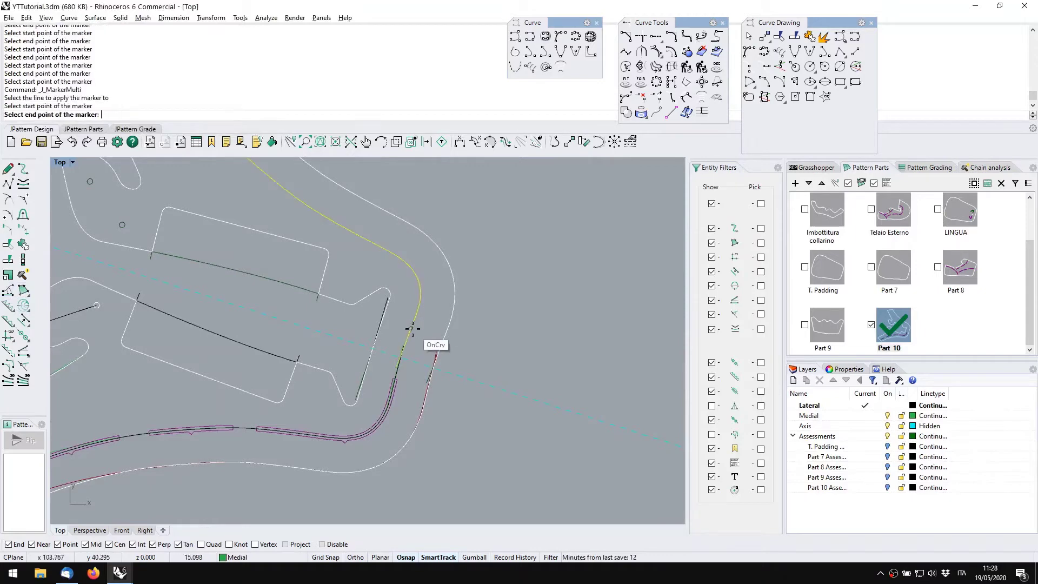
pyautogui.click(371, 239)
pyautogui.click(345, 227)
pyautogui.moveTo(346, 227); pyautogui.dragTo(479, 331, button='right')
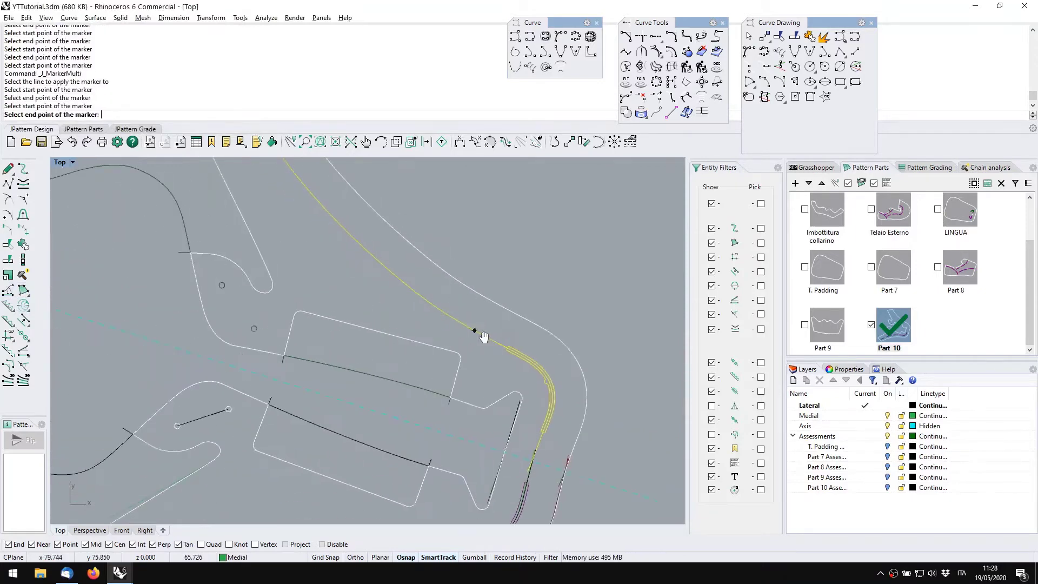
pyautogui.click(379, 261)
pyautogui.click(351, 234)
pyautogui.moveTo(351, 234); pyautogui.dragTo(457, 362, button='right')
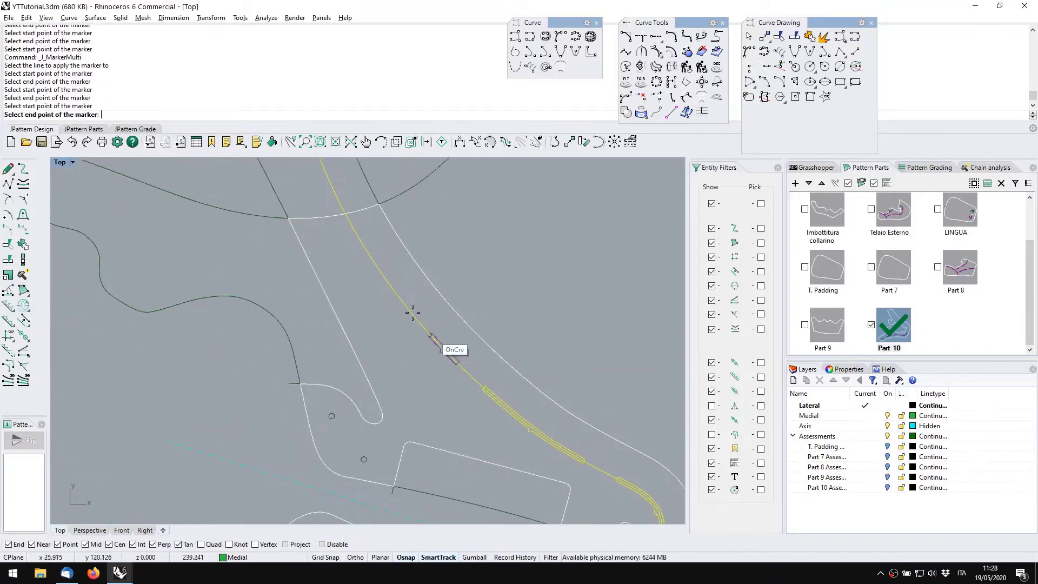
pyautogui.click(355, 233)
pyautogui.press('Return')
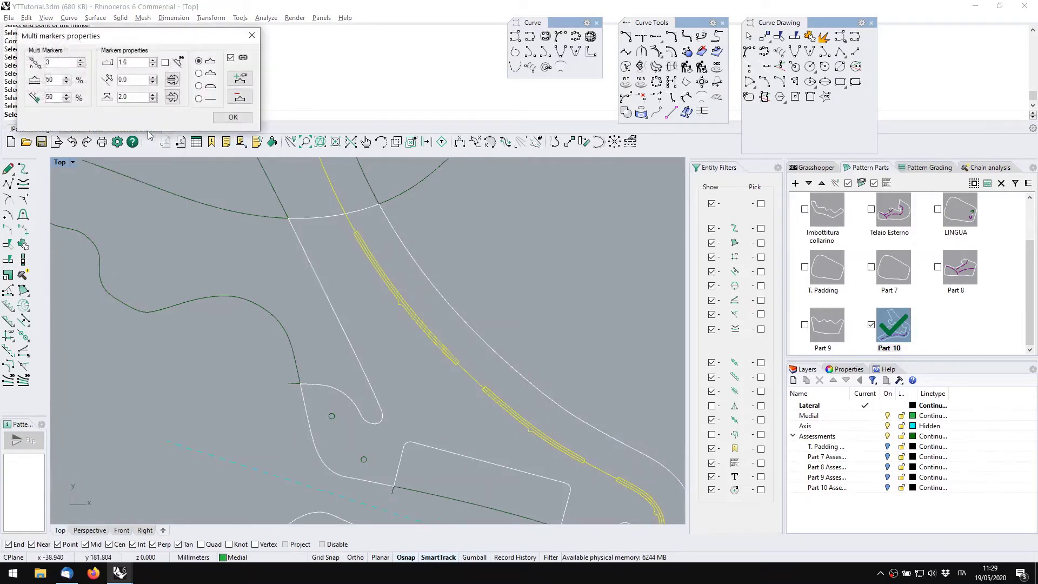
pyautogui.click(233, 116)
# Add the markers on both curves to Part 10 and display the part without its construction lines
pyautogui.scroll(-4, 534, 309)
pyautogui.moveTo(479, 296); pyautogui.dragTo(458, 271, button='right')
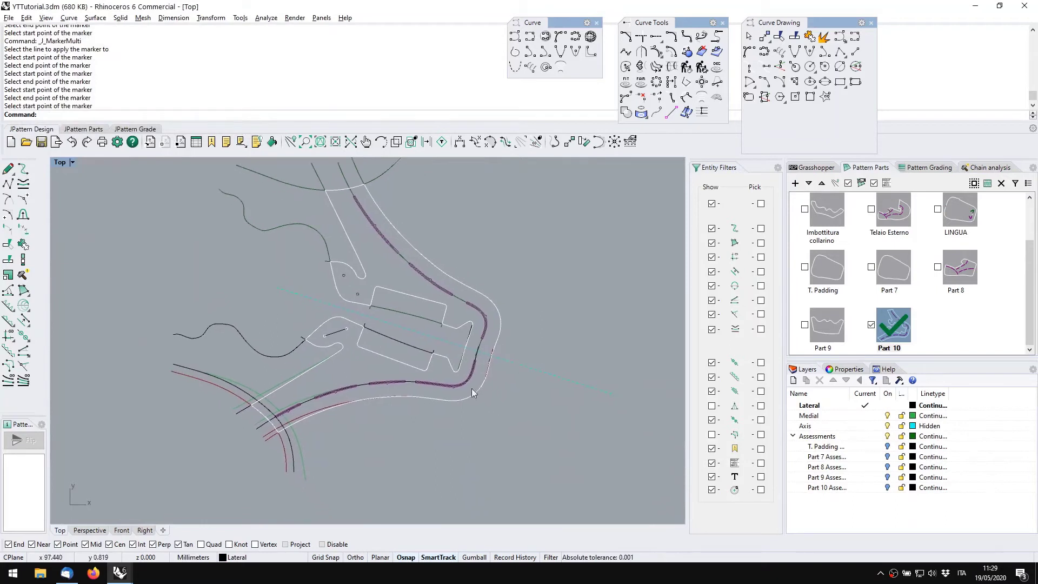
pyautogui.click(893, 325)
pyautogui.click(861, 183)
pyautogui.moveTo(517, 345); pyautogui.dragTo(516, 364, button='right')
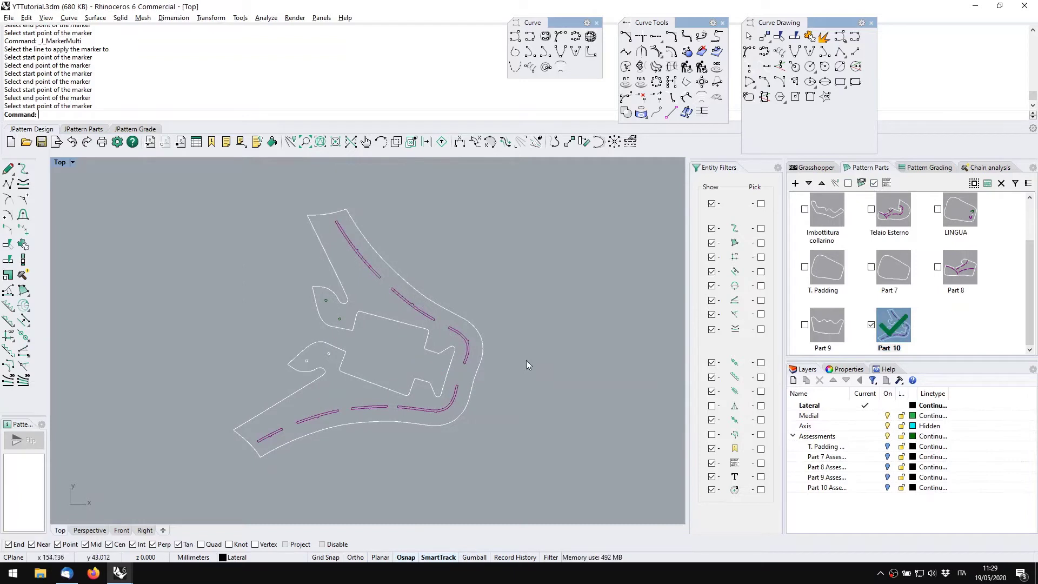
pyautogui.moveTo(521, 336); pyautogui.dragTo(519, 342, button='right')
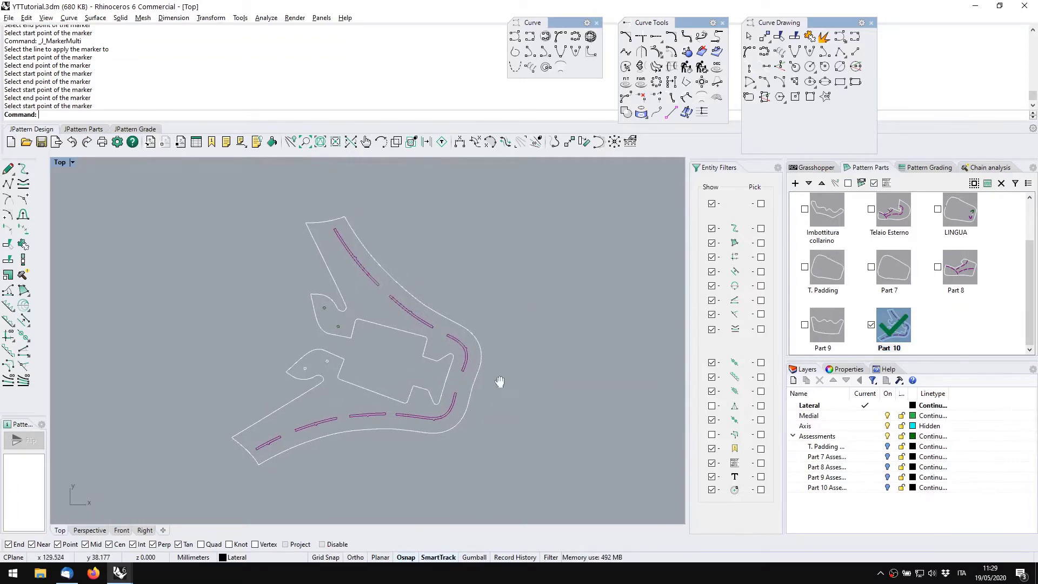
pyautogui.moveTo(399, 345); pyautogui.dragTo(457, 345, button='right')
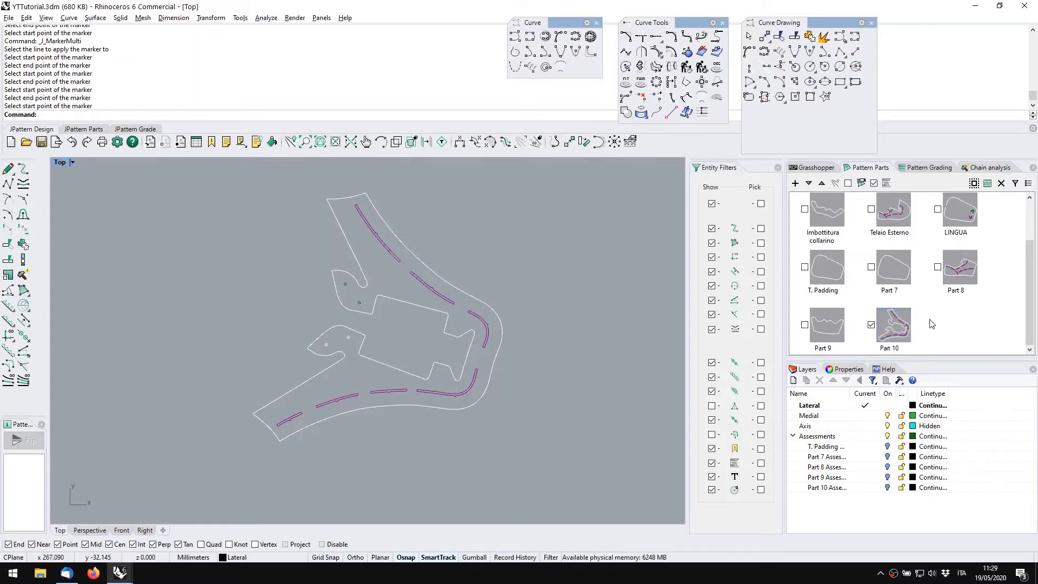
# Open Part 10 for editing to view its name and properties, and close it without changes
pyautogui.scroll(1, 931, 323)
pyautogui.scroll(-1, 931, 322)
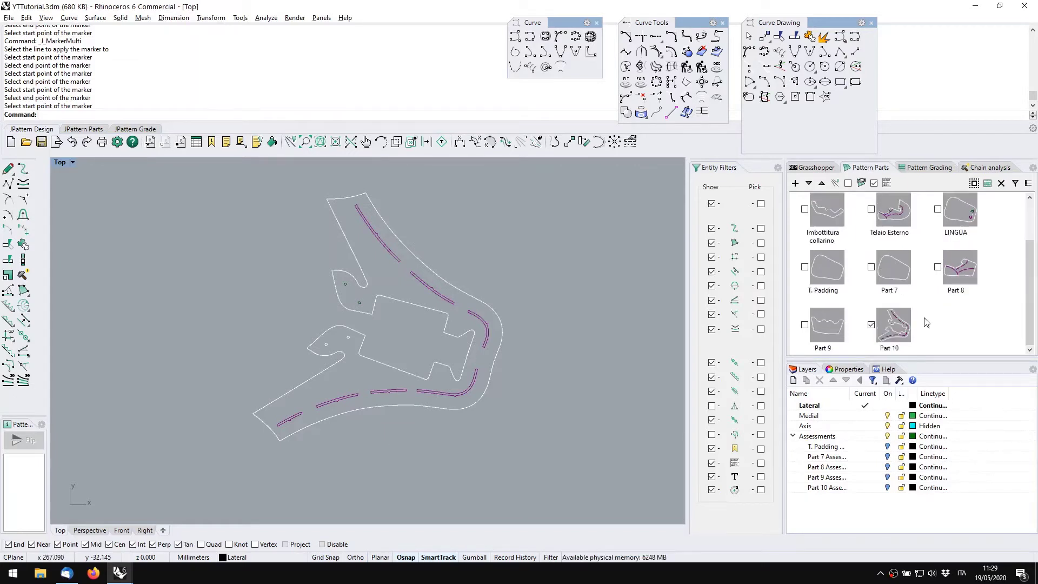
pyautogui.rightClick(898, 334)
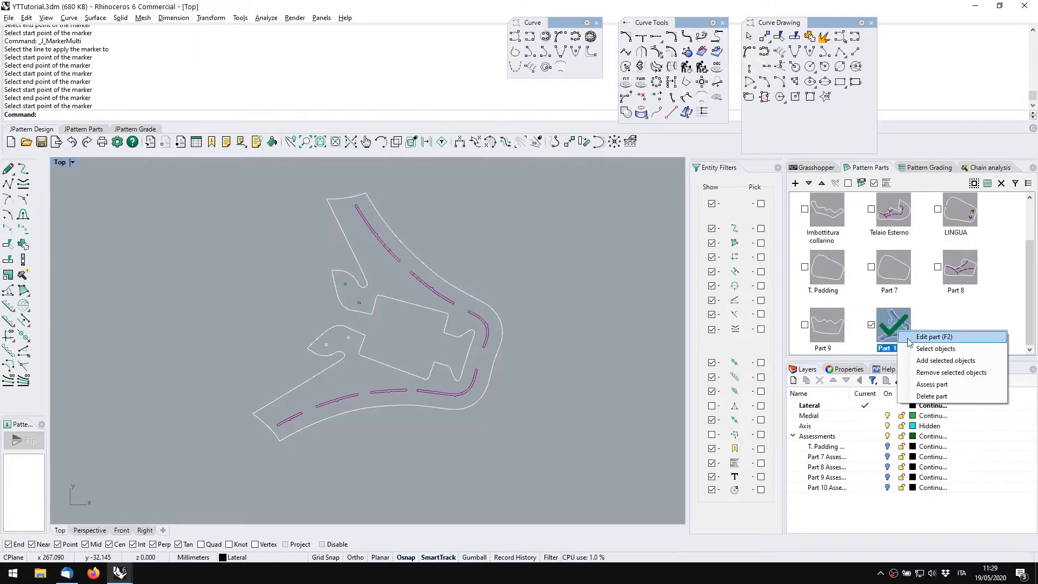
pyautogui.click(911, 336)
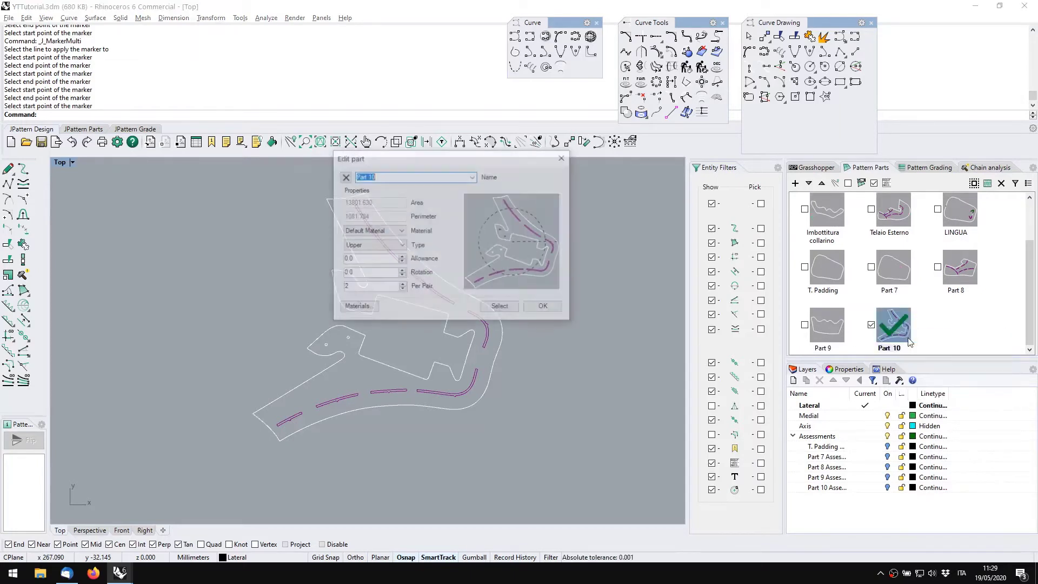
pyautogui.click(563, 156)
# Open the renaming of all pattern parts and rename Part 7 as Part 7 x and Part 8 as ABC
pyautogui.click(85, 129)
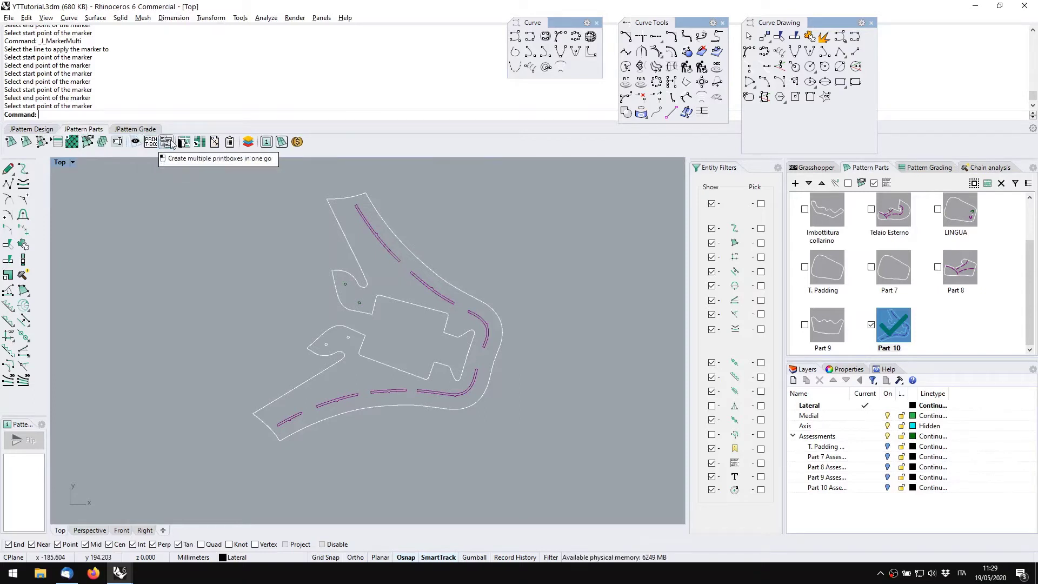
pyautogui.click(119, 142)
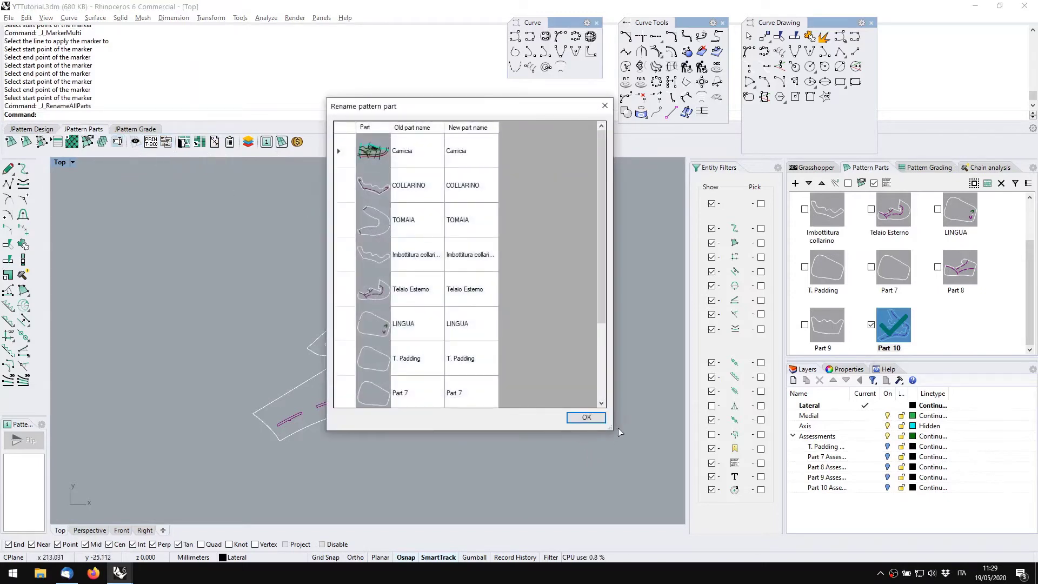
pyautogui.moveTo(607, 428); pyautogui.dragTo(631, 502)
pyautogui.scroll(-1, 476, 422)
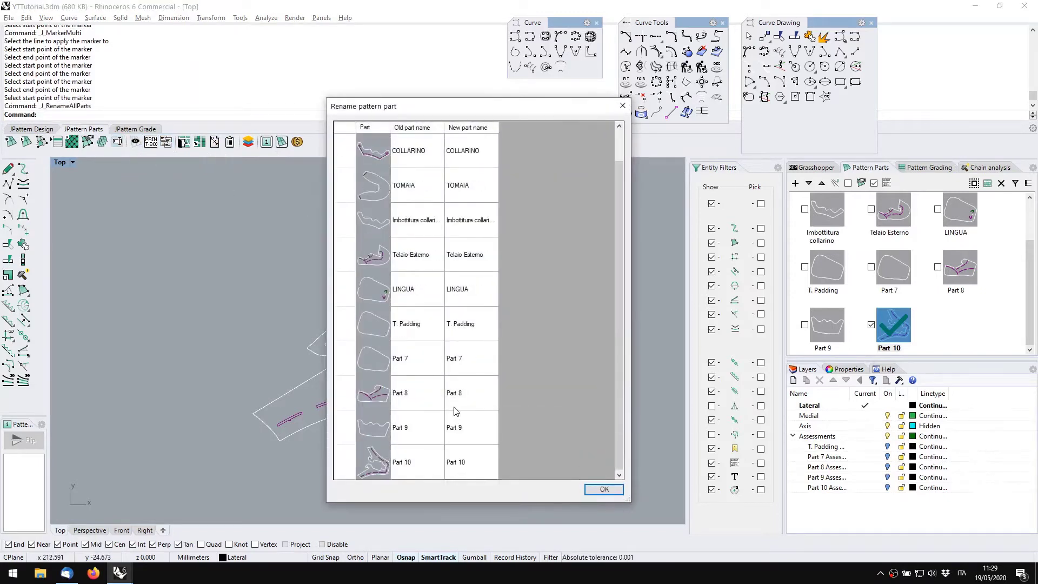
pyautogui.click(462, 362)
pyautogui.click(458, 358)
pyautogui.moveTo(474, 360); pyautogui.dragTo(378, 358)
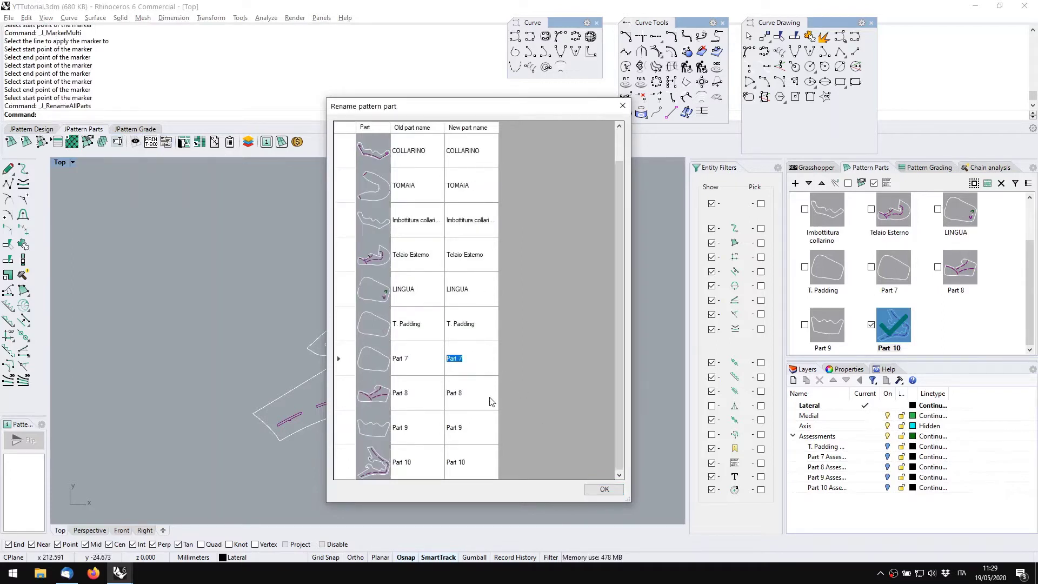
pyautogui.write('Pa')
pyautogui.click(466, 396)
pyautogui.write('ABC')
# Rename Part 9 as Heel and Part 10 as 1, and apply the new part names
pyautogui.click(461, 429)
pyautogui.click(461, 428)
pyautogui.moveTo(460, 429); pyautogui.dragTo(424, 429)
pyautogui.press('BackSpace')
pyautogui.click(459, 462)
pyautogui.click(458, 461)
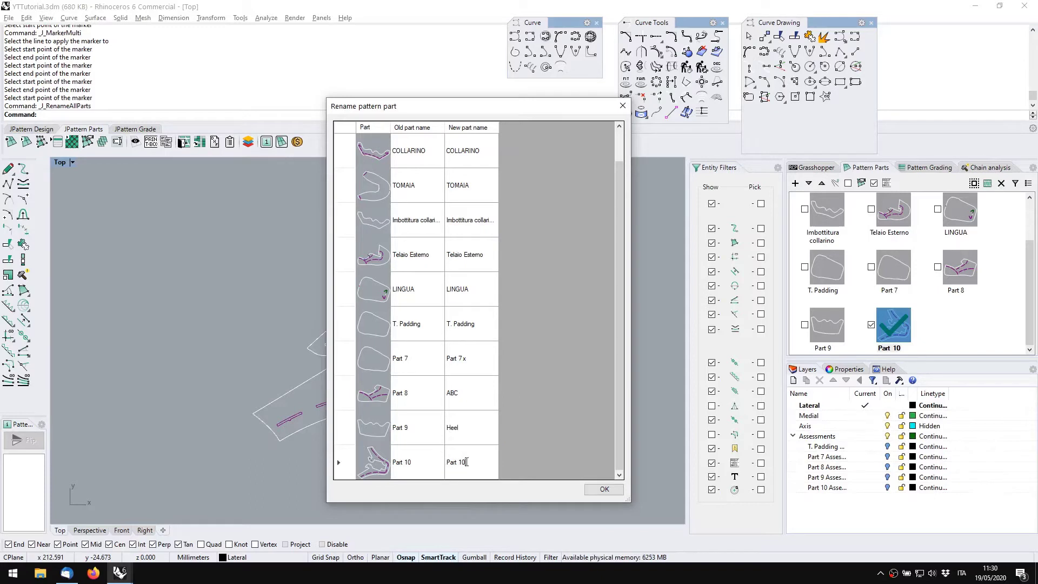
pyautogui.moveTo(466, 462); pyautogui.dragTo(447, 465)
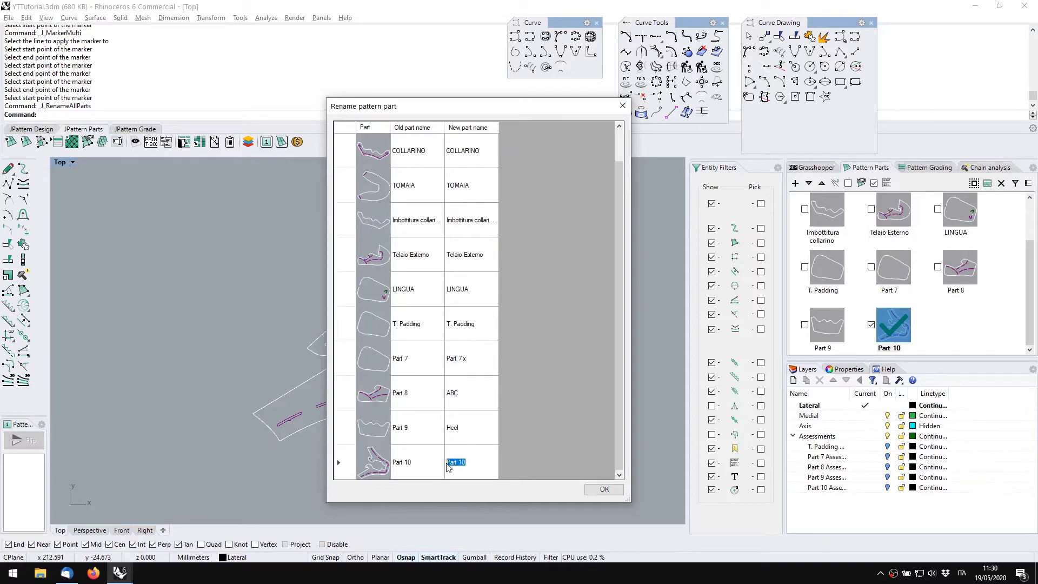
pyautogui.write('1')
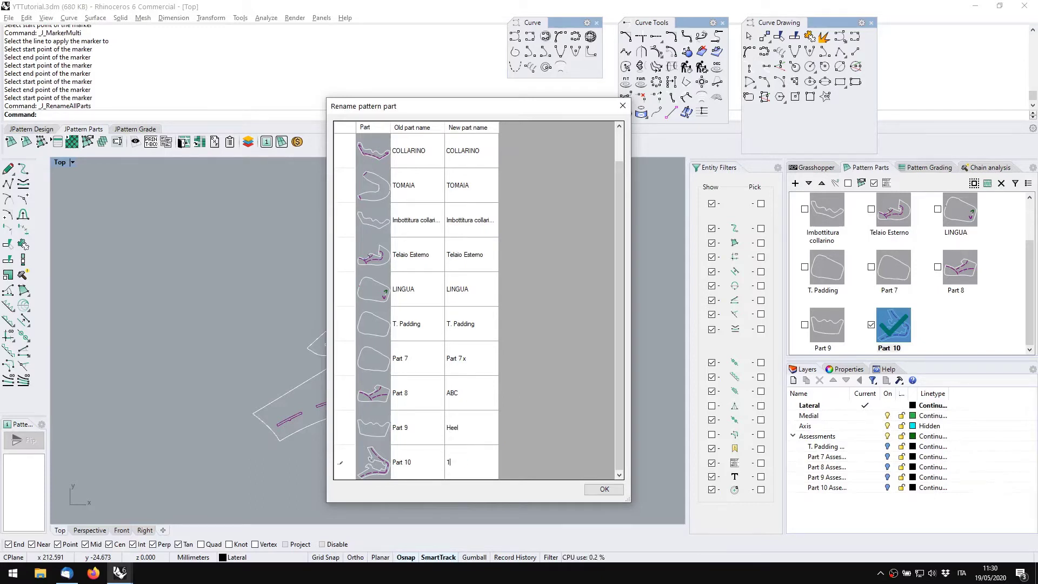
pyautogui.click(604, 488)
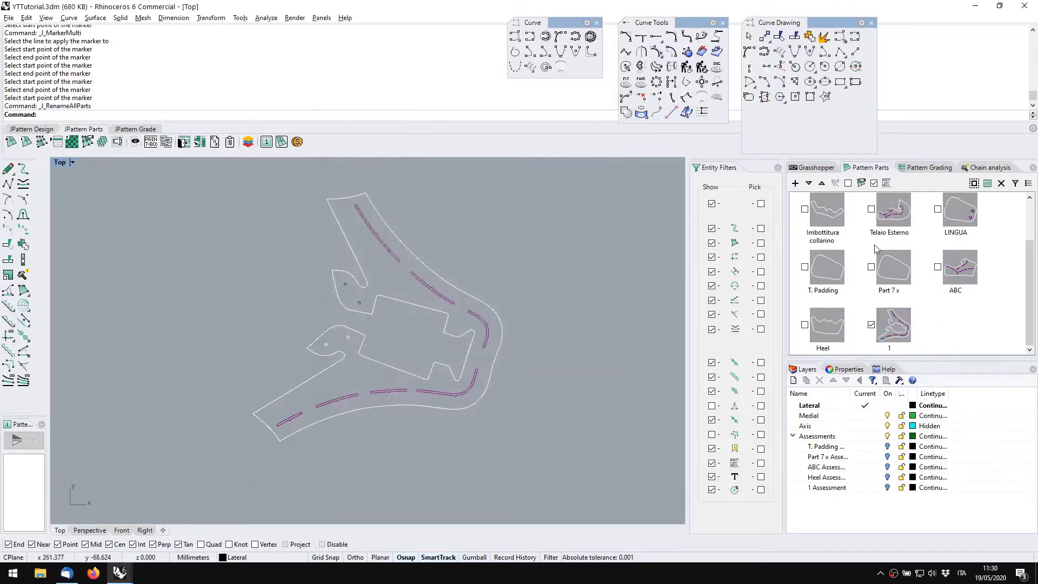
pyautogui.scroll(1, 927, 292)
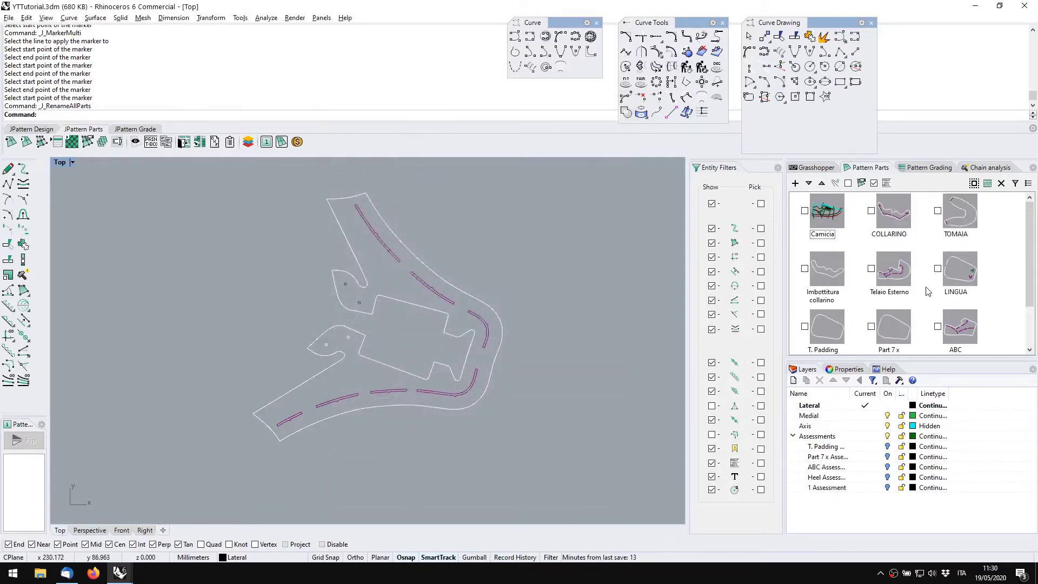
pyautogui.moveTo(437, 304); pyautogui.dragTo(387, 314, button='right')
pyautogui.scroll(-1, 897, 289)
pyautogui.scroll(2, 482, 316)
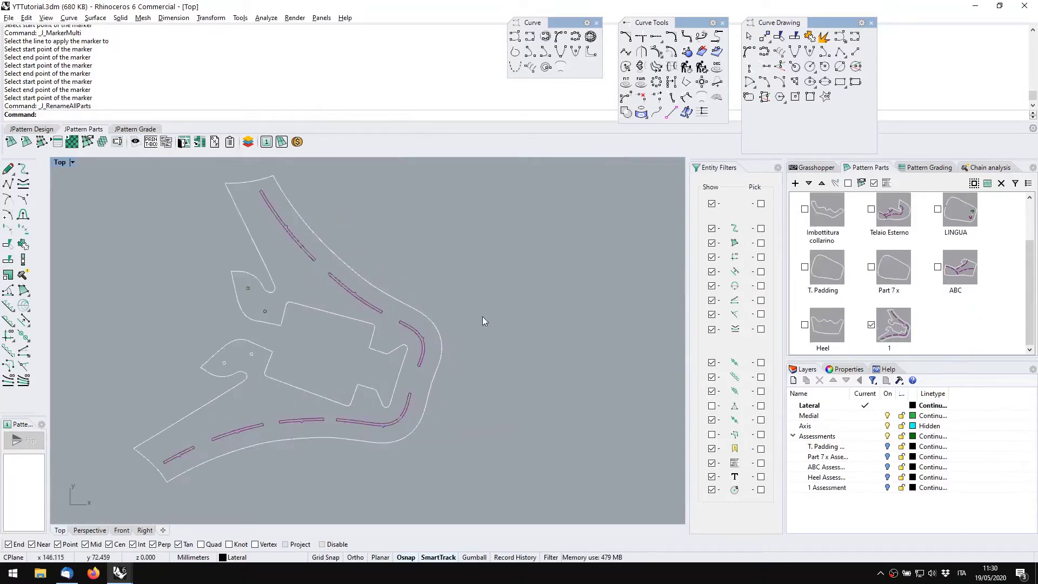
# Center part 1 in the Top view, with the pattern design tools and the command help on display
pyautogui.scroll(3, 345, 309)
pyautogui.scroll(-2, 345, 309)
pyautogui.scroll(-2, 550, 264)
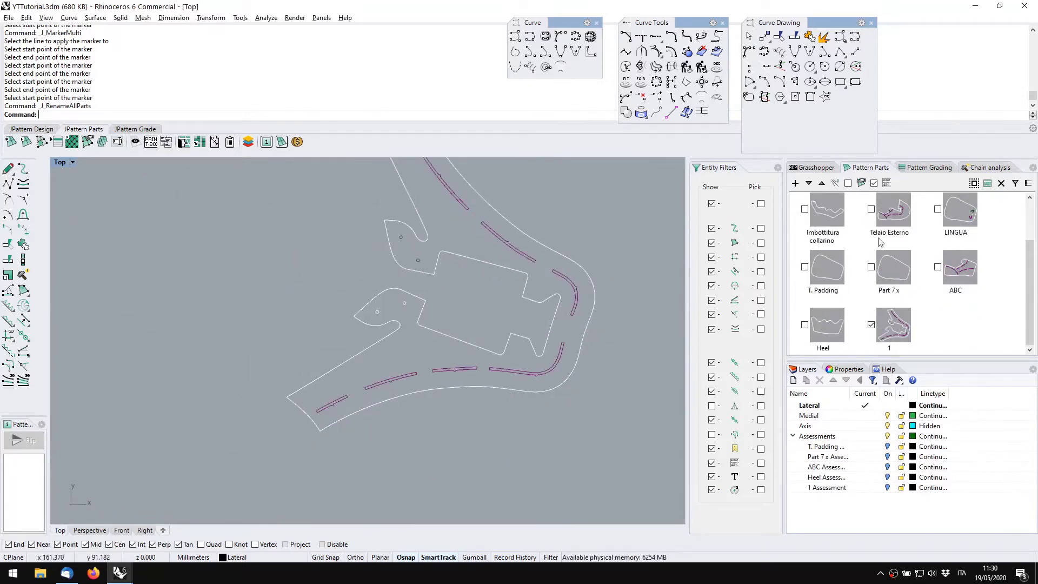
pyautogui.scroll(1, 904, 257)
pyautogui.moveTo(491, 251); pyautogui.dragTo(390, 315, button='right')
pyautogui.click(50, 129)
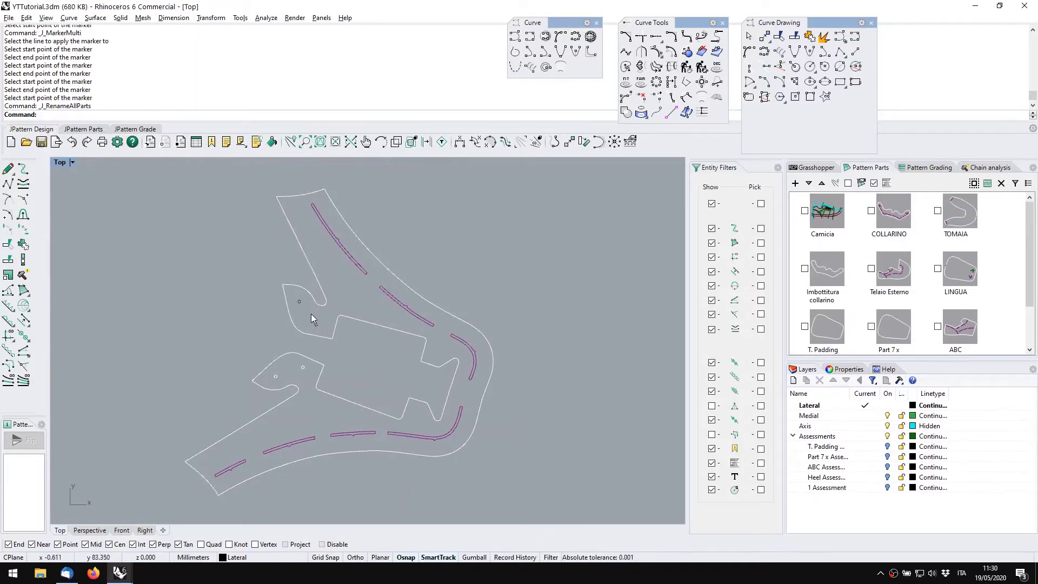
pyautogui.click(883, 370)
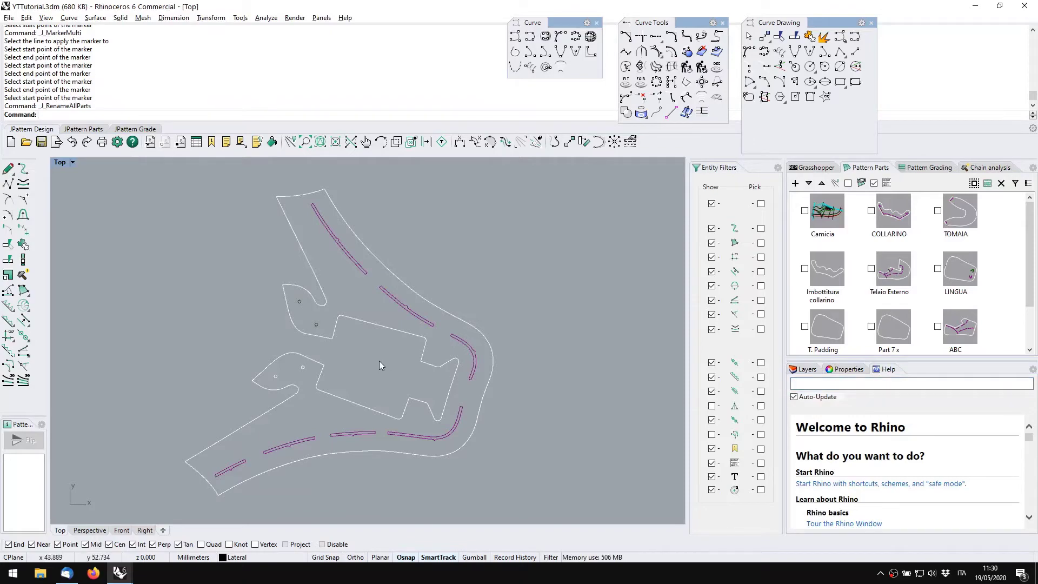
# Switch to Firefox and open the Jevero Community forum index to view its discussion sections
pyautogui.click(93, 573)
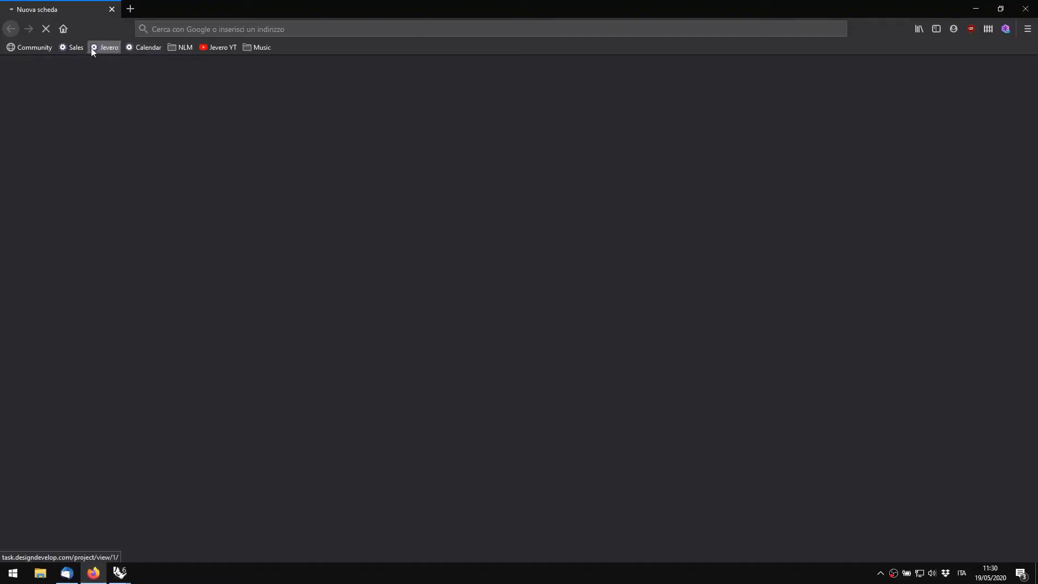
pyautogui.click(33, 47)
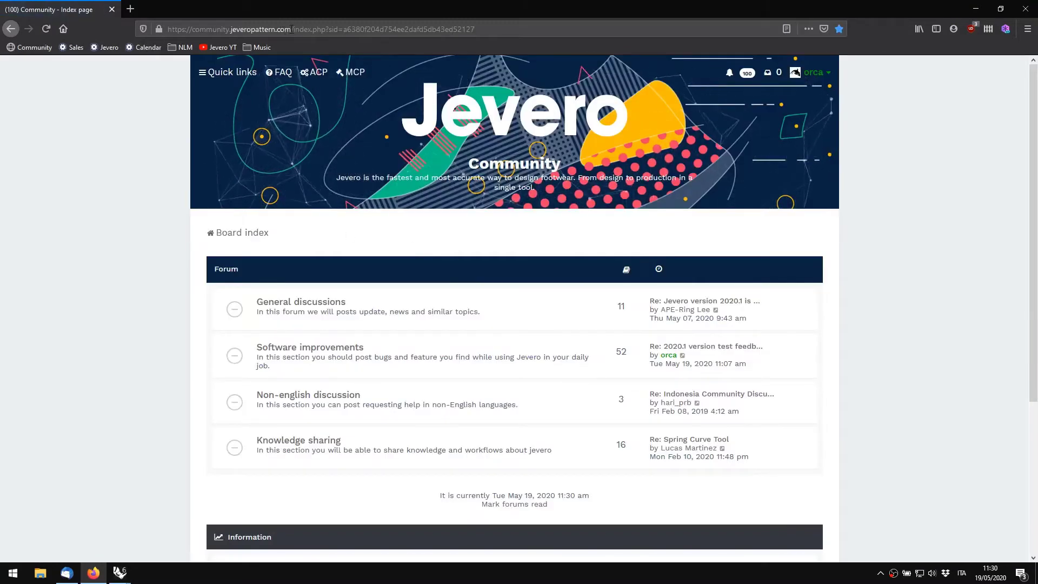
pyautogui.click(262, 31)
pyautogui.click(78, 126)
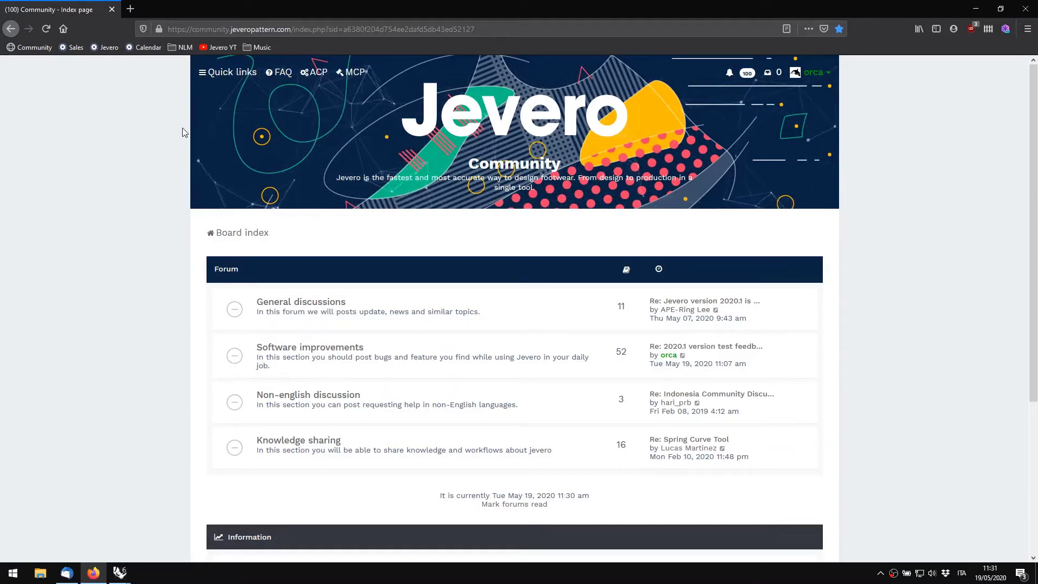
# Open the Jevero YouTube channel's playlists and look through the created playlists
pyautogui.click(217, 48)
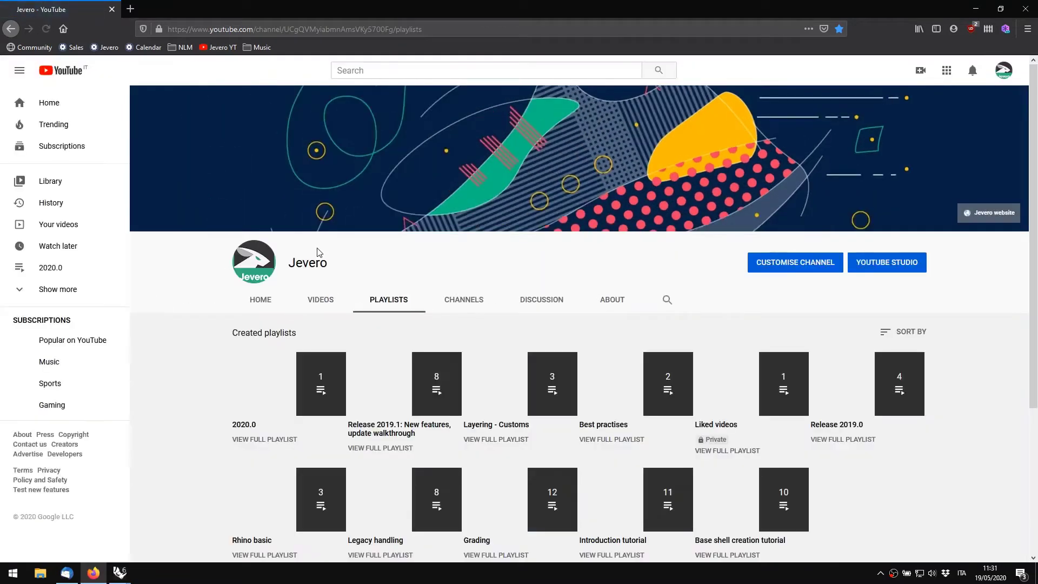
pyautogui.scroll(-3, 320, 251)
pyautogui.scroll(2, 335, 266)
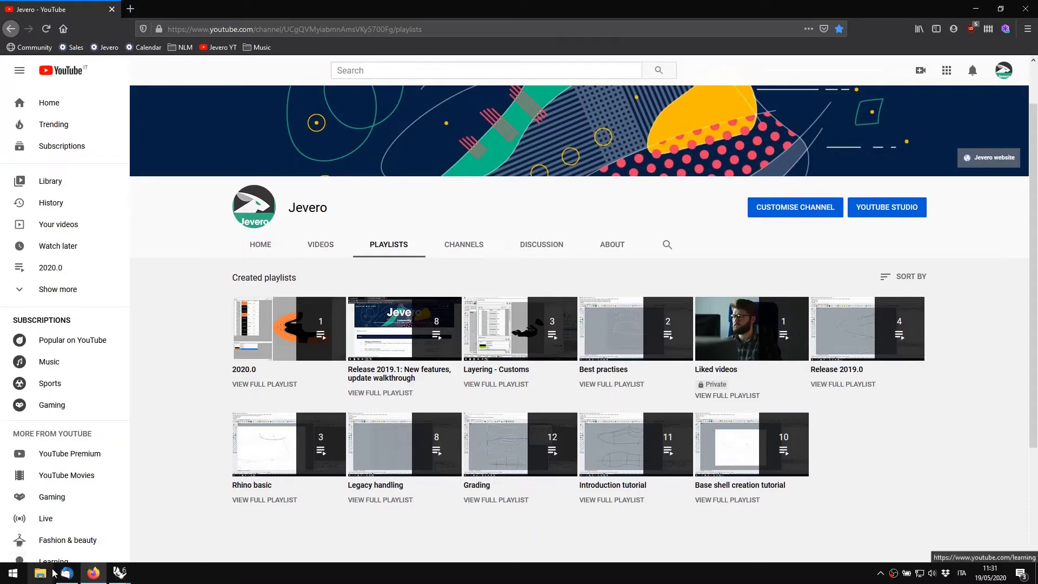
# Switch to the Rhinoceros window with Francesina corso.3dm and view the whole Tomaia Mostrina part and the list of parts
pyautogui.moveTo(121, 573)
pyautogui.click(60, 527)
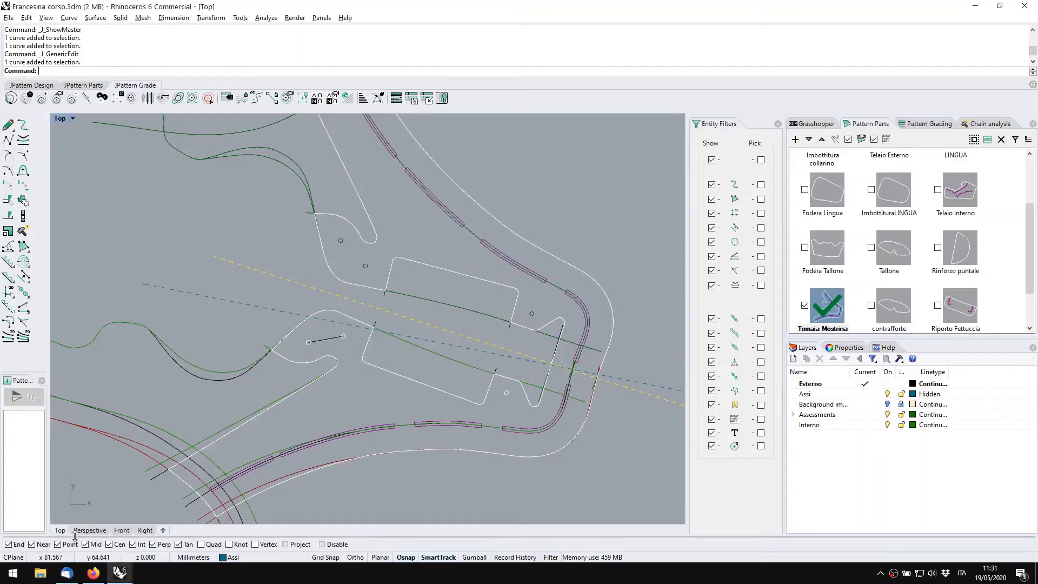
pyautogui.scroll(-3, 382, 339)
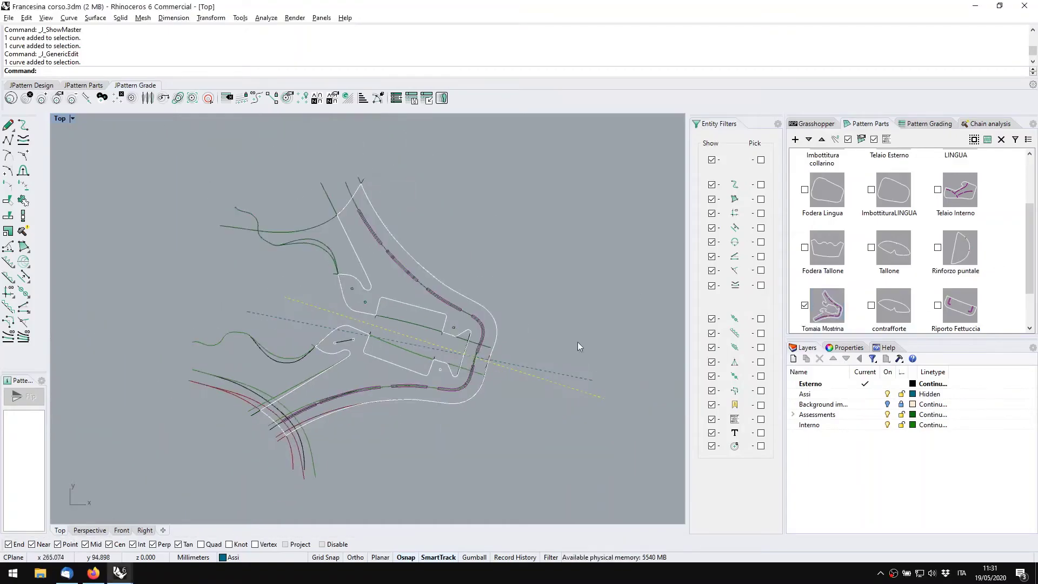
pyautogui.scroll(-1, 902, 211)
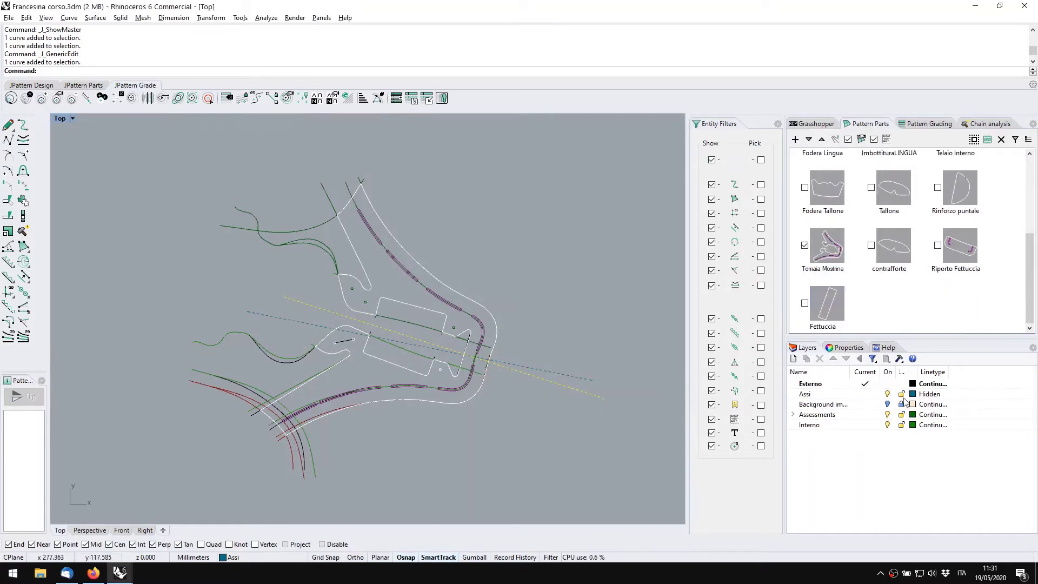
pyautogui.rightClick(893, 572)
pyautogui.click(925, 538)
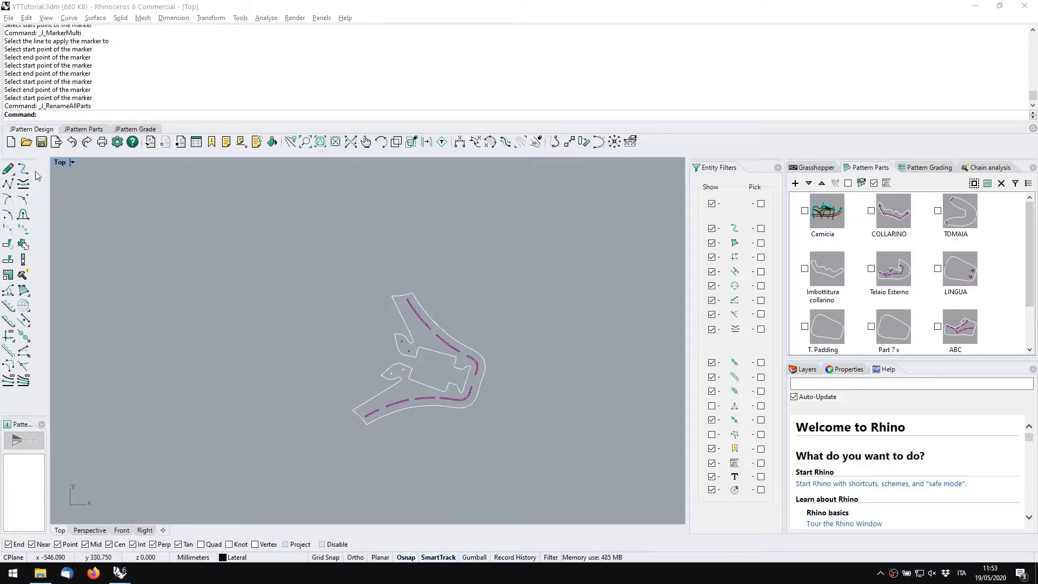
# Draw a shallow, downward-bowed base curve through three points in the empty area above and beside part 1 in YTTutorial.3dm
pyautogui.click(8, 169)
pyautogui.click(176, 235)
pyautogui.click(224, 248)
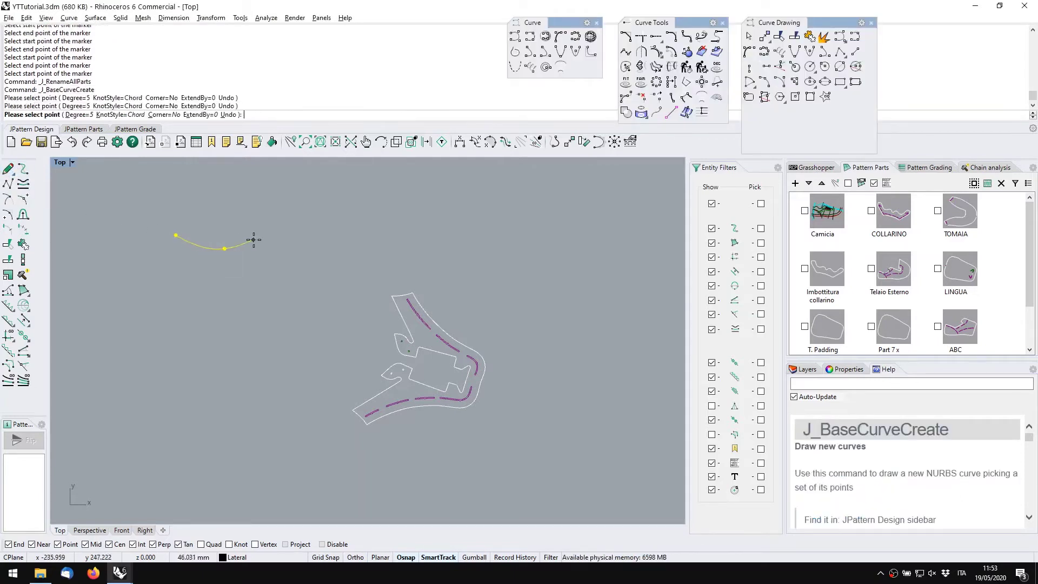
pyautogui.click(254, 239)
pyautogui.rightClick(221, 248)
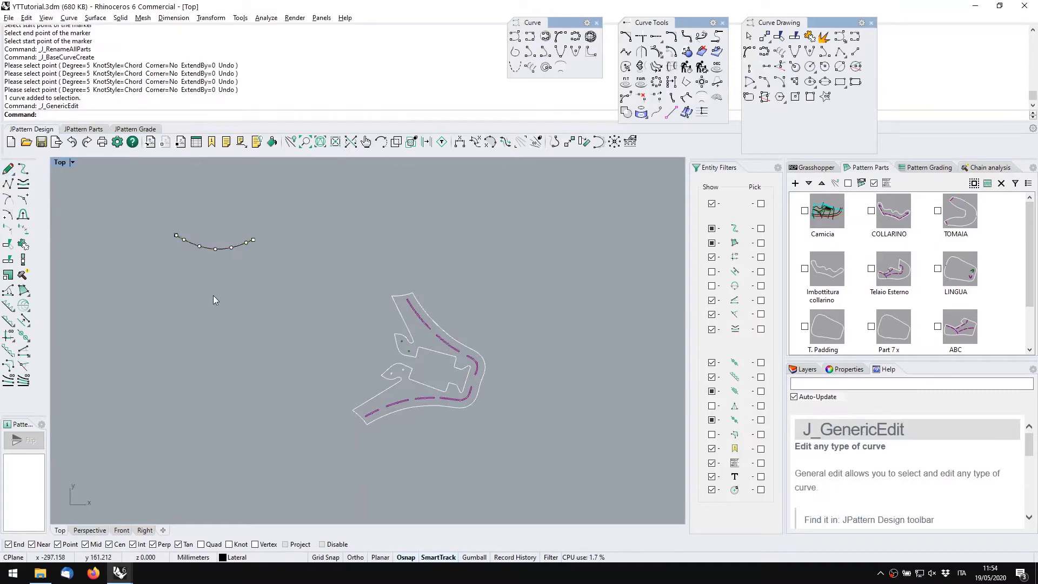
# Check the edit curve style choices in the pattern line options and keep Edit points with preview
pyautogui.click(116, 141)
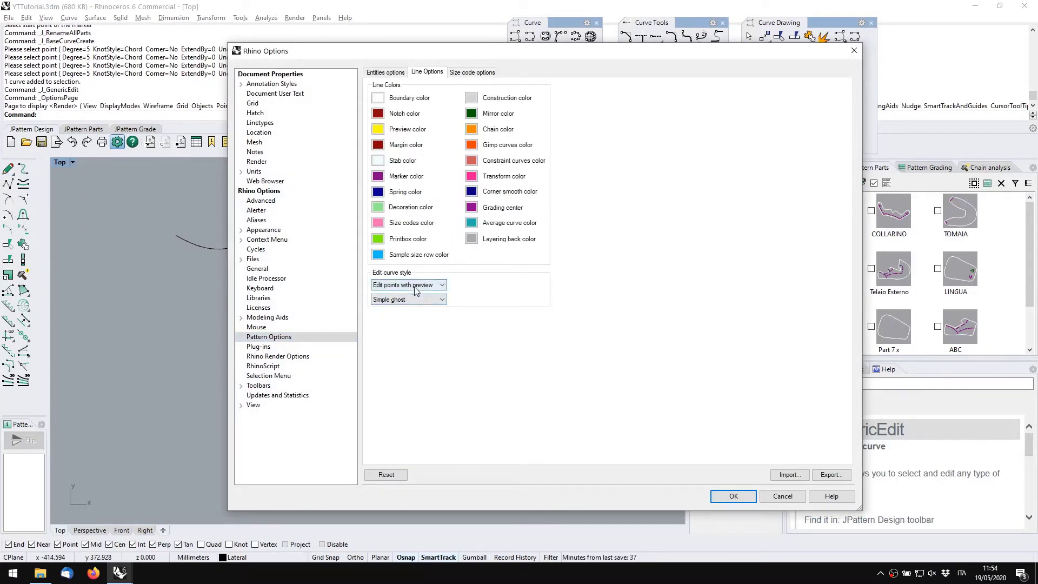
pyautogui.click(414, 286)
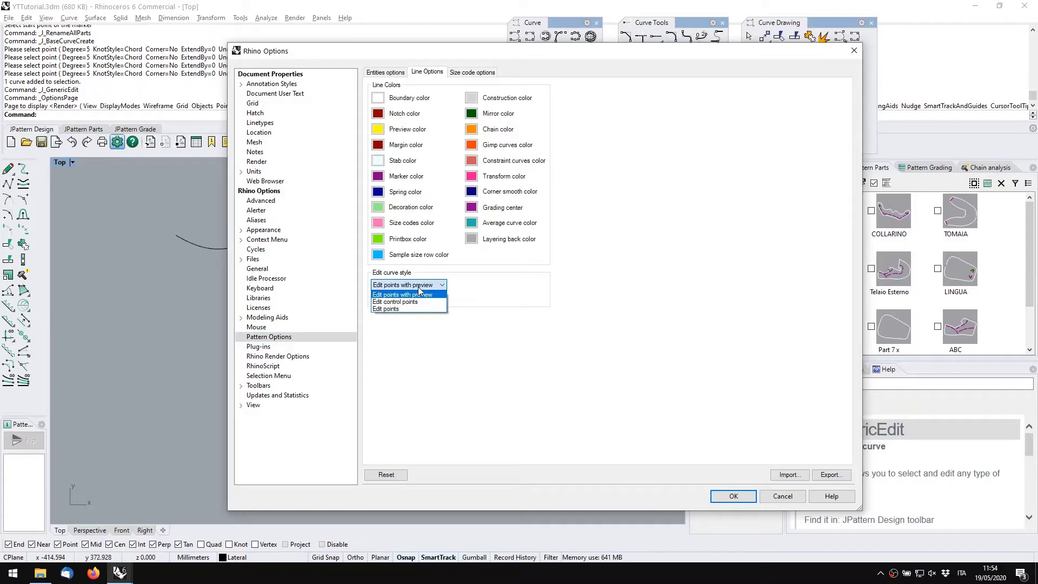
pyautogui.click(419, 287)
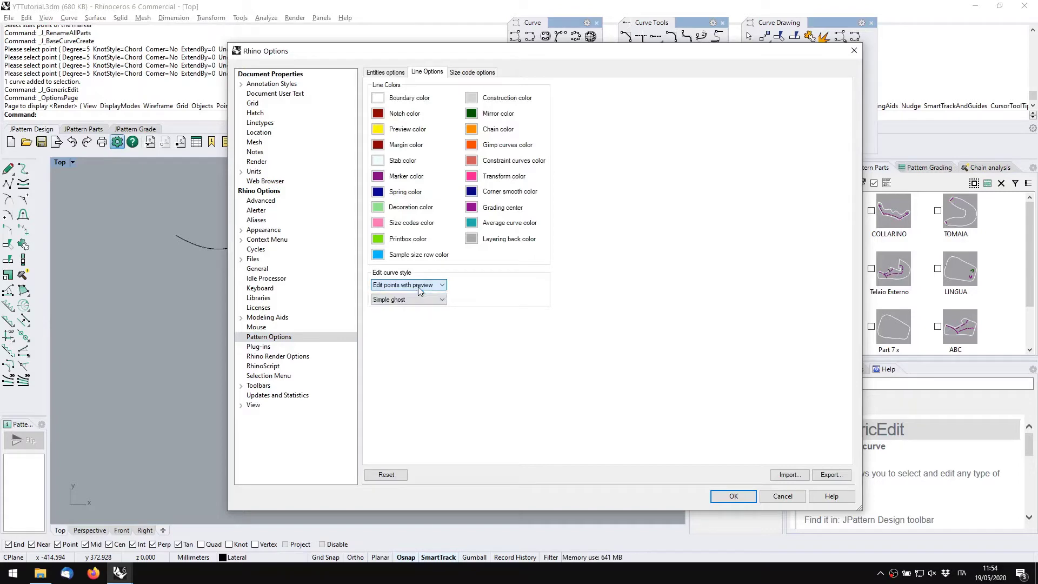
pyautogui.click(731, 496)
# Show the new curve's edit points and convert its middle point into a corner point
pyautogui.click(244, 308)
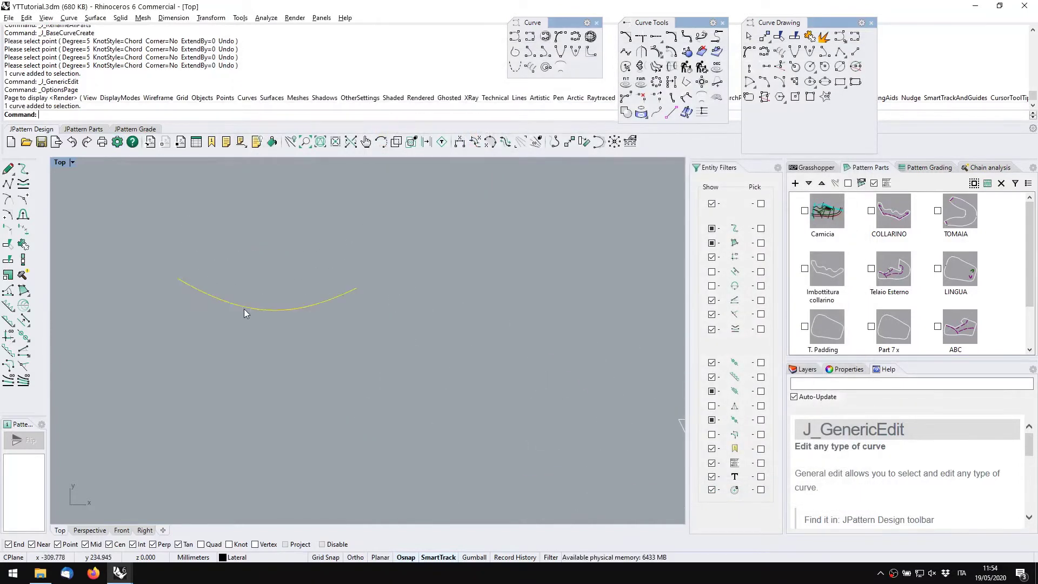
pyautogui.doubleClick(244, 310)
pyautogui.scroll(6, 267, 309)
pyautogui.click(271, 310)
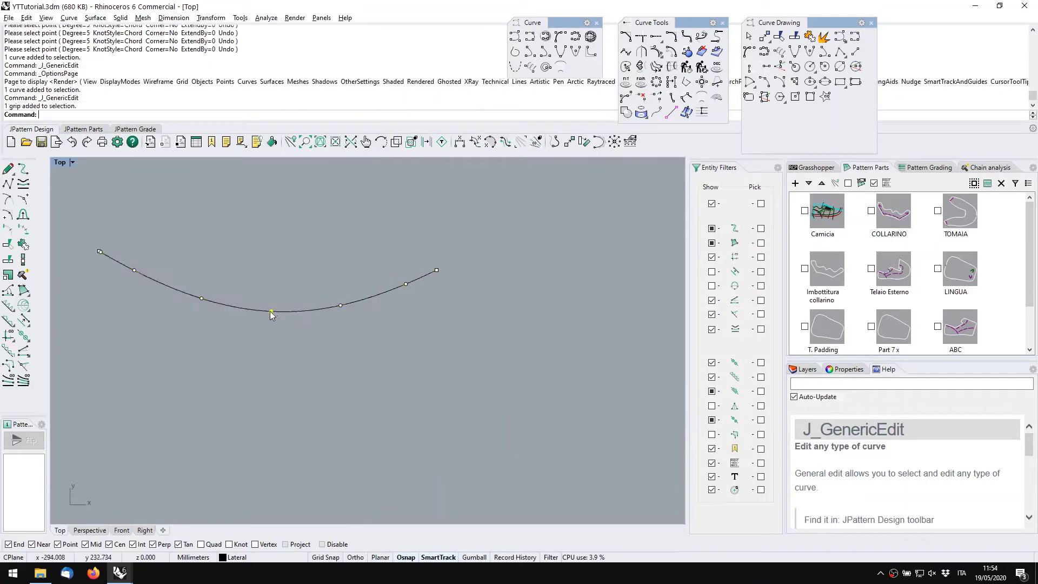
pyautogui.click(7, 215)
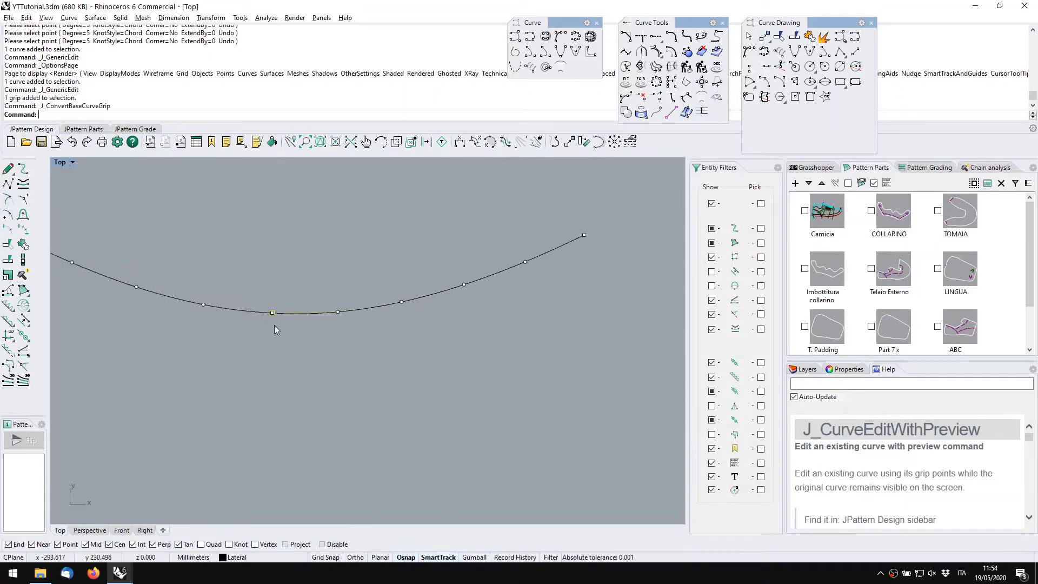
pyautogui.scroll(-1, 274, 326)
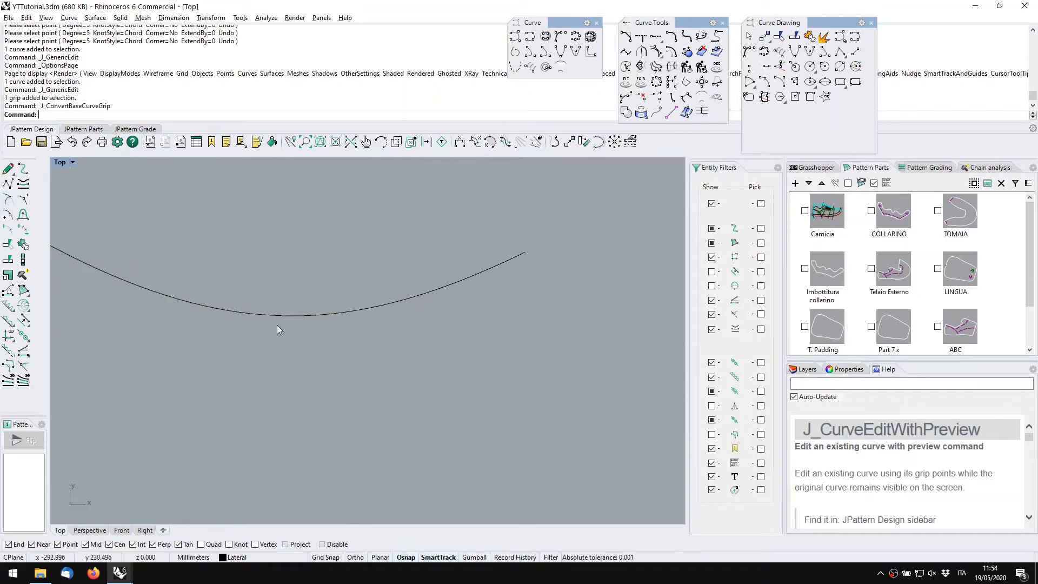
# Pull the curve's middle corner point downward to form a sharp cusp, and close the editing
pyautogui.click(278, 316)
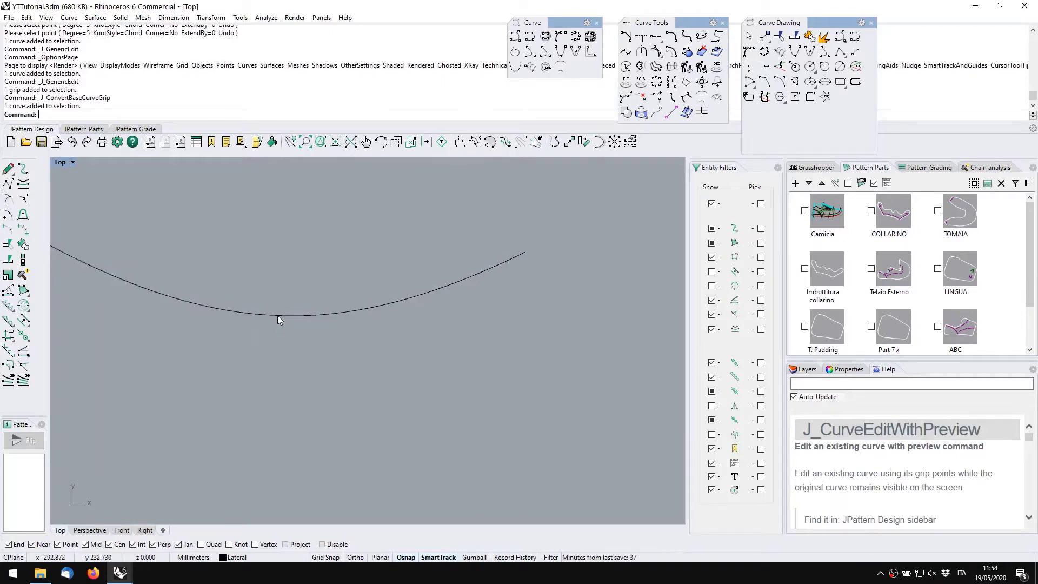
pyautogui.doubleClick(277, 316)
pyautogui.moveTo(275, 317); pyautogui.dragTo(268, 369)
pyautogui.click(320, 358)
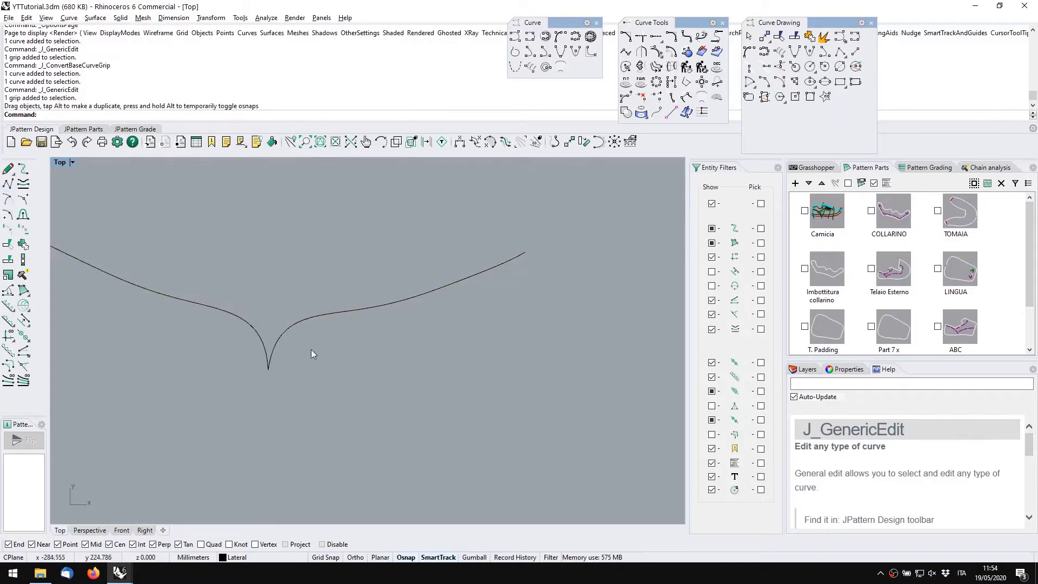
pyautogui.click(283, 339)
pyautogui.click(303, 346)
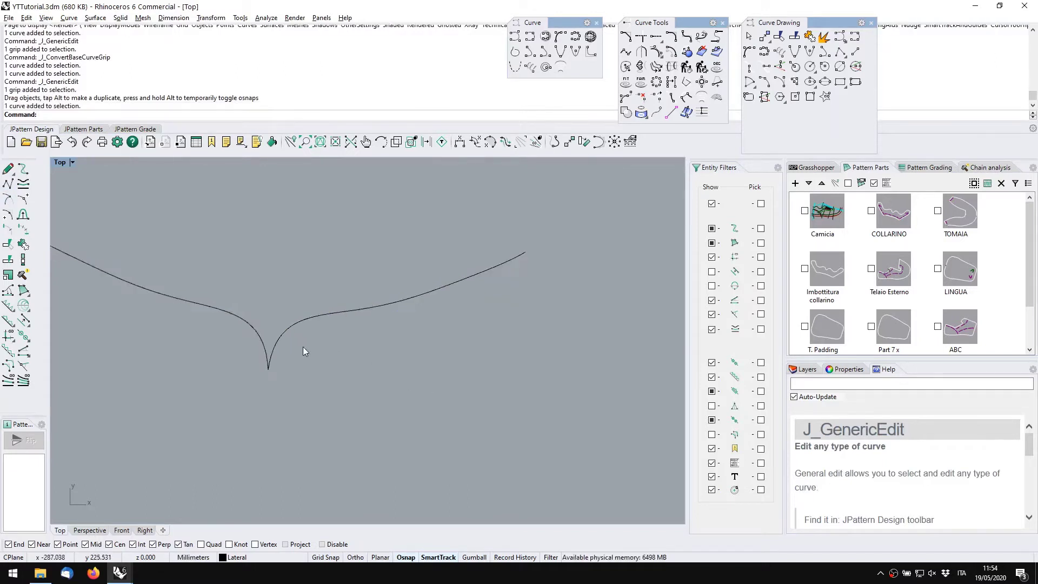
# Convert the edit point halfway along the curve's right arm into a corner point and end the editing
pyautogui.moveTo(304, 341); pyautogui.dragTo(427, 361, button='right')
pyautogui.scroll(-1, 410, 346)
pyautogui.doubleClick(435, 338)
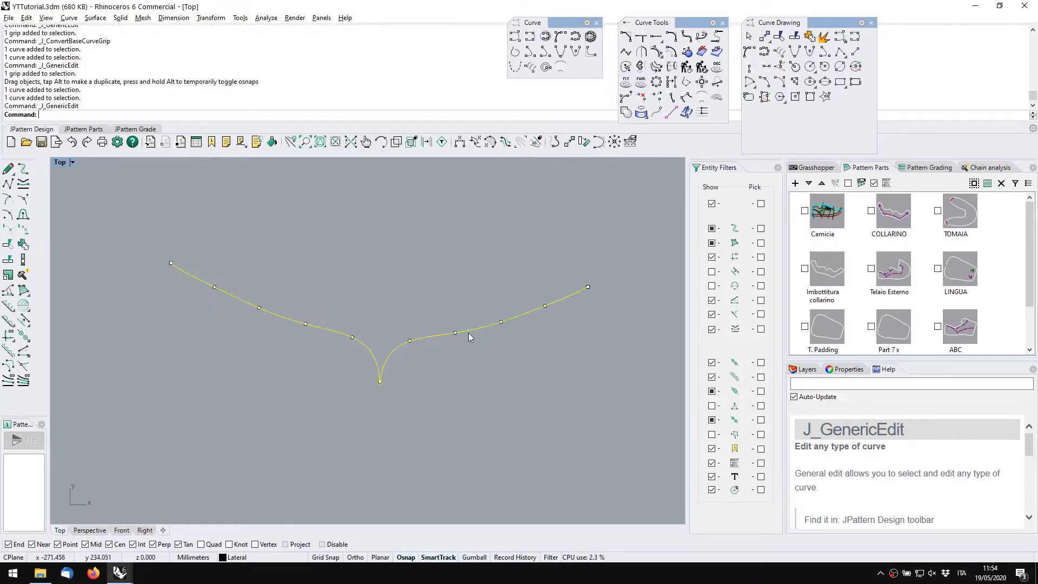
pyautogui.click(500, 322)
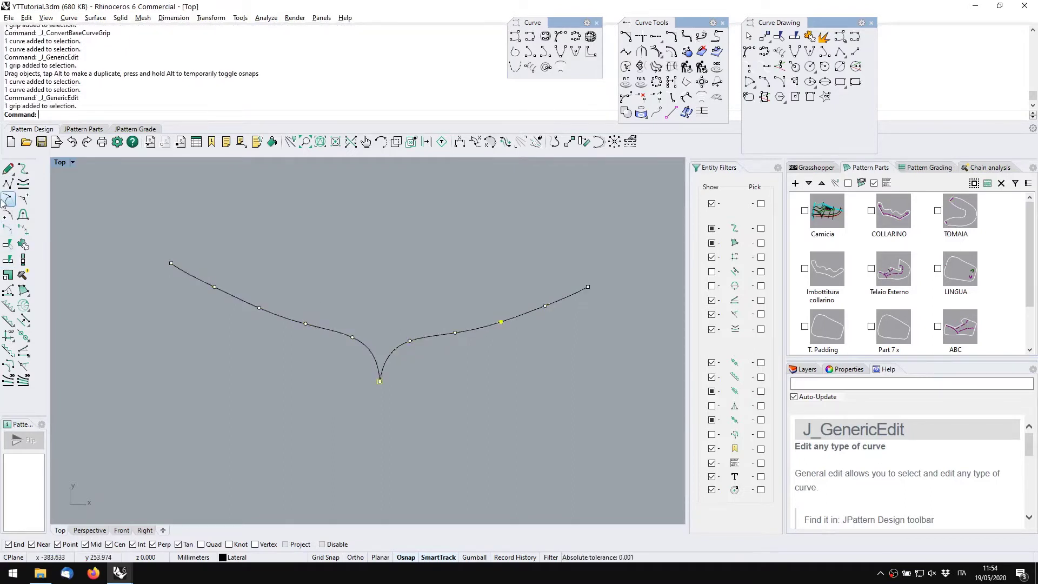
pyautogui.click(7, 242)
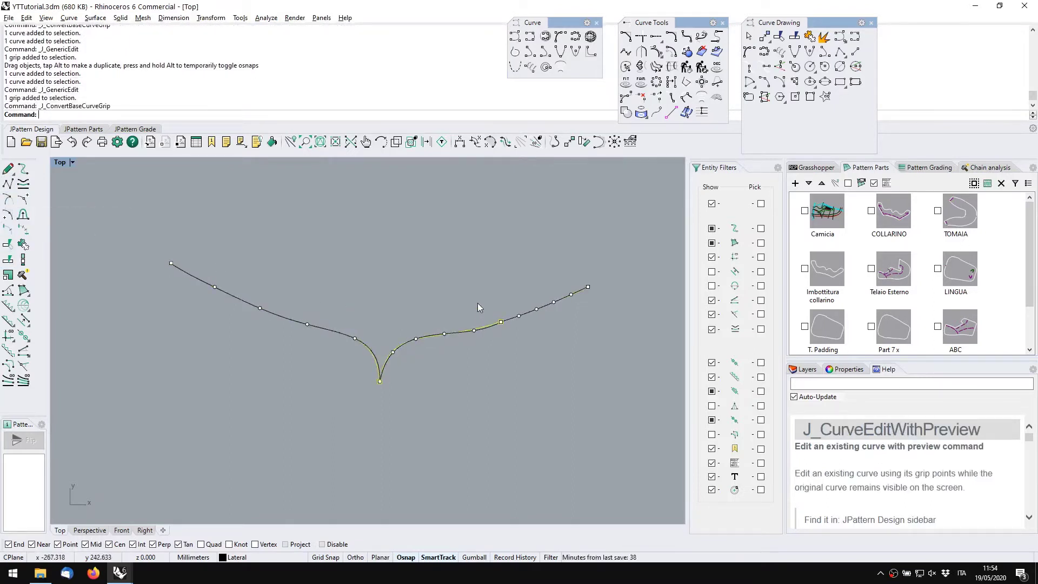
pyautogui.press('Escape')
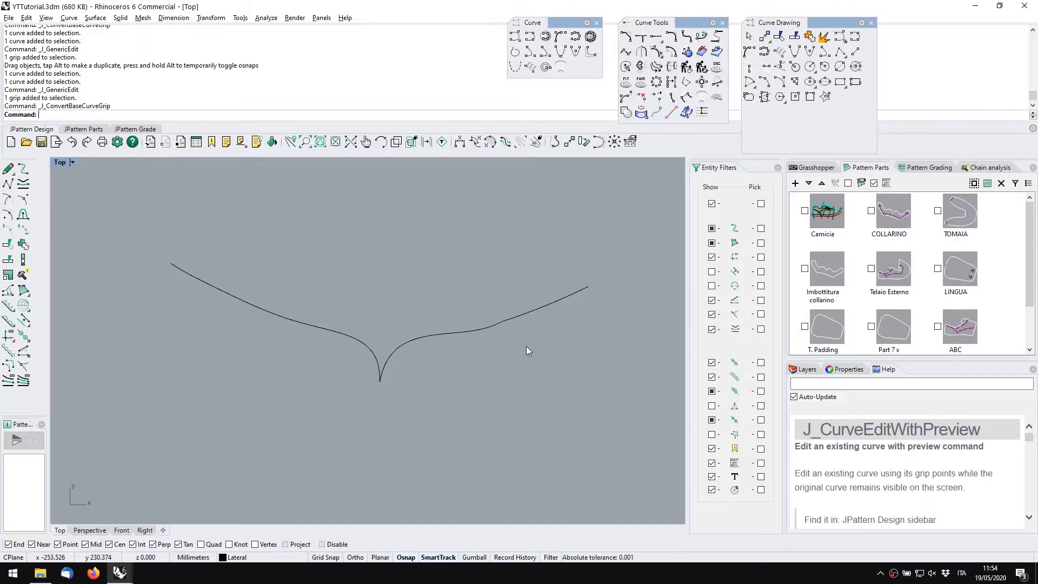
# Insert a knot around the middle of the curve's left arm and check the curve's edit points
pyautogui.click(24, 207)
pyautogui.click(306, 325)
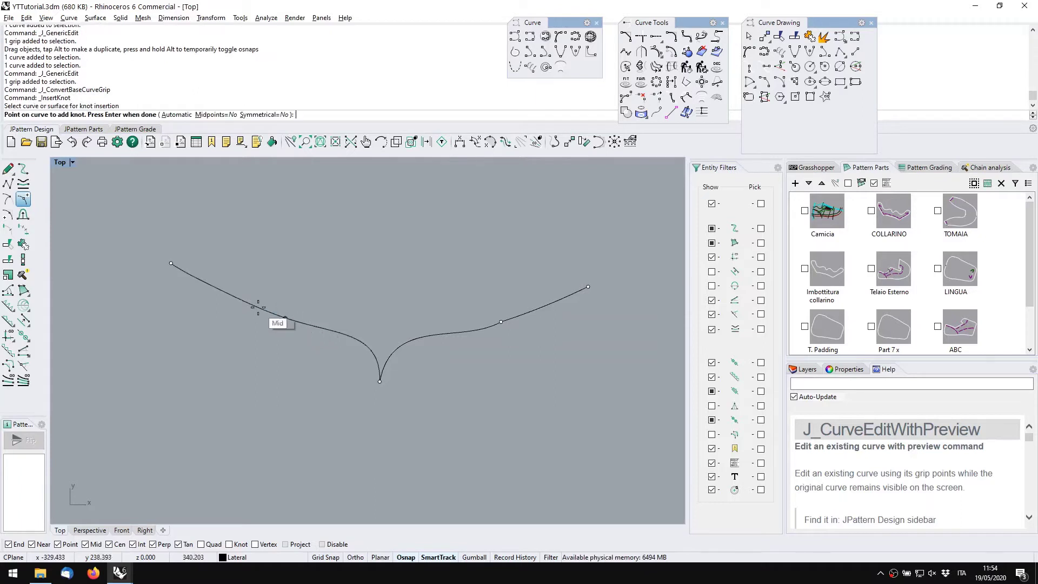
pyautogui.click(258, 307)
pyautogui.rightClick(240, 372)
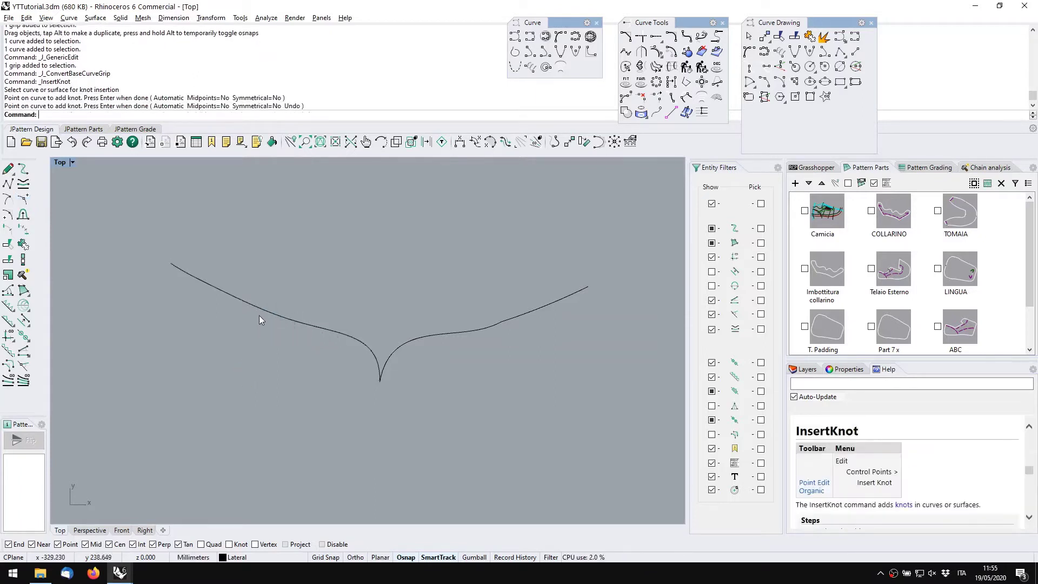
pyautogui.click(260, 315)
pyautogui.click(297, 288)
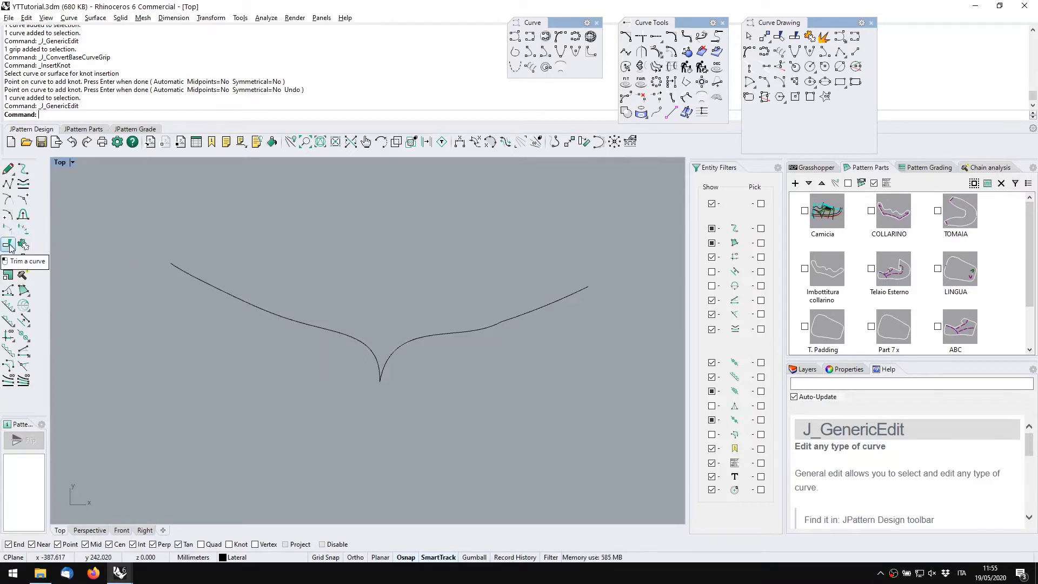
# Draw a straight diagonal base curve across the curve's left arm and trim off the arm's outer portion at the crossing
pyautogui.click(8, 169)
pyautogui.click(331, 273)
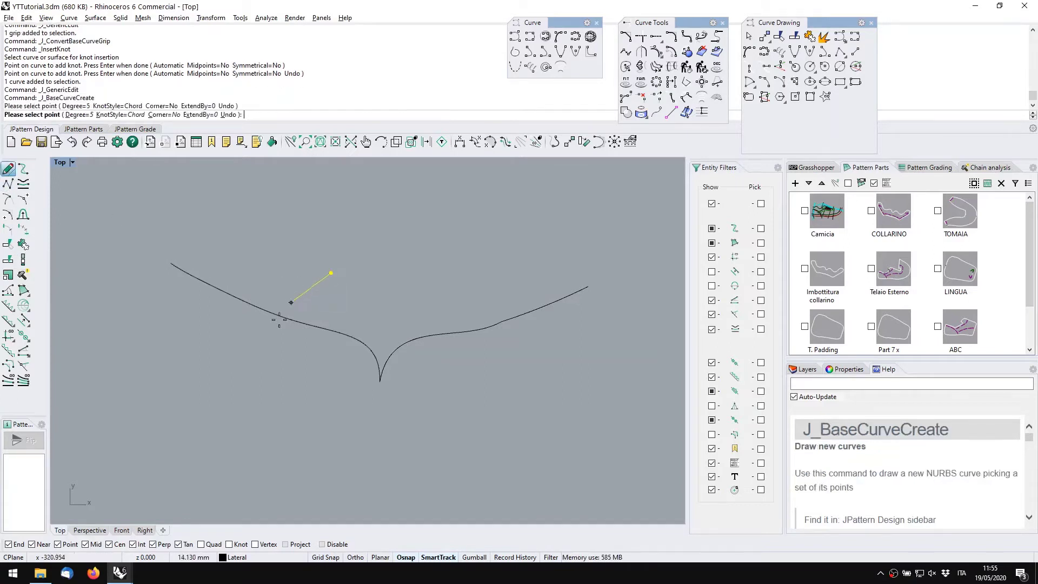
pyautogui.click(223, 373)
pyautogui.press('Return')
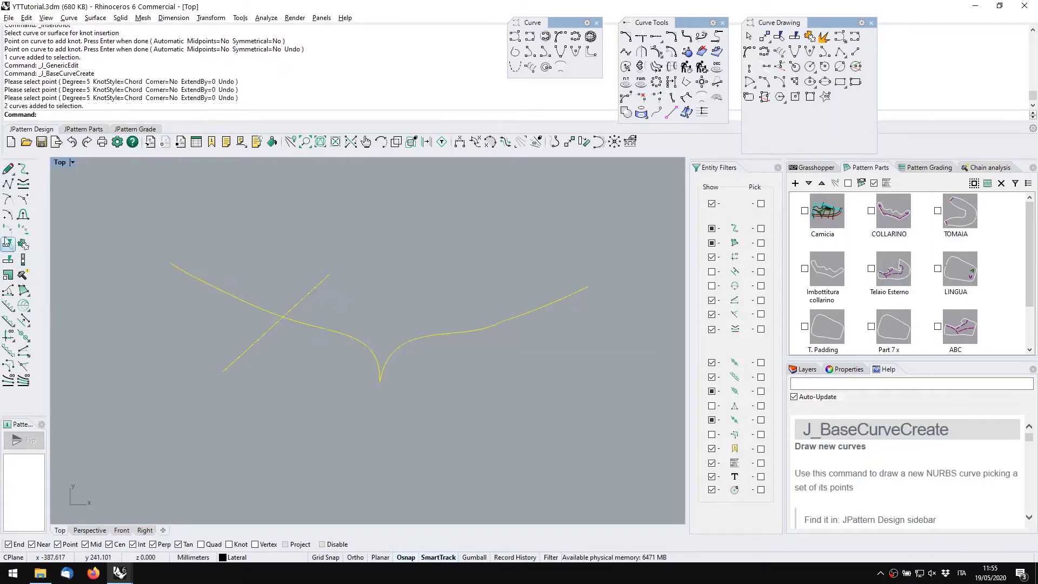
pyautogui.click(8, 247)
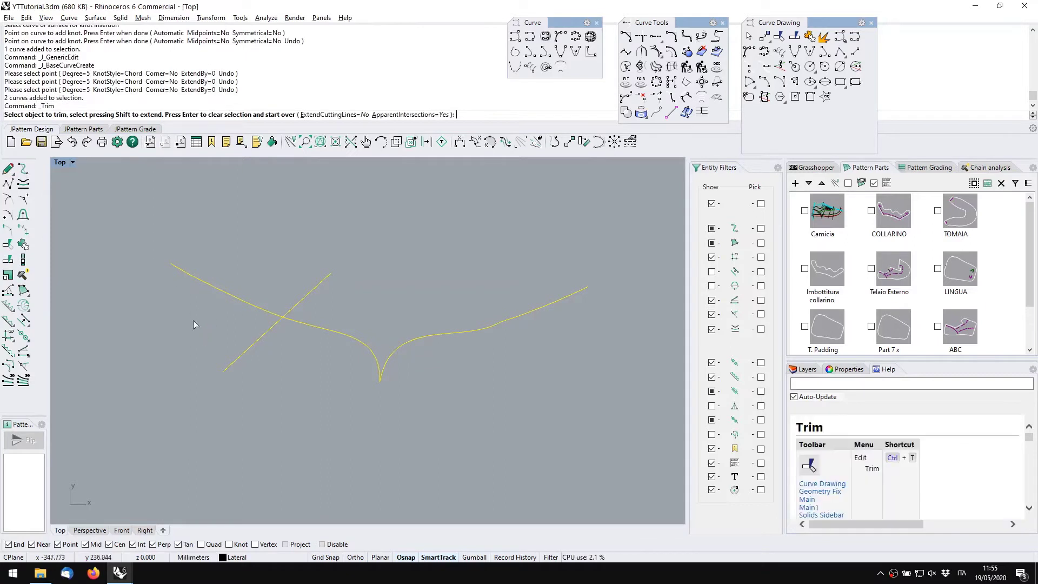
pyautogui.click(263, 311)
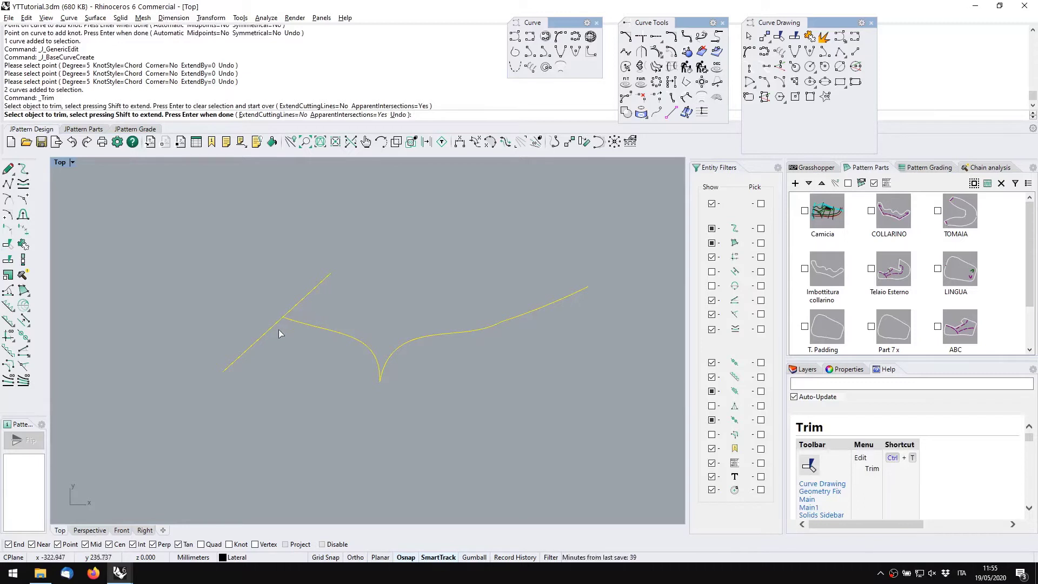
# Trim off the diagonal line's upper portion beyond its crossing with the cusp curve, and check the remaining curves
pyautogui.click(308, 298)
pyautogui.press('Return')
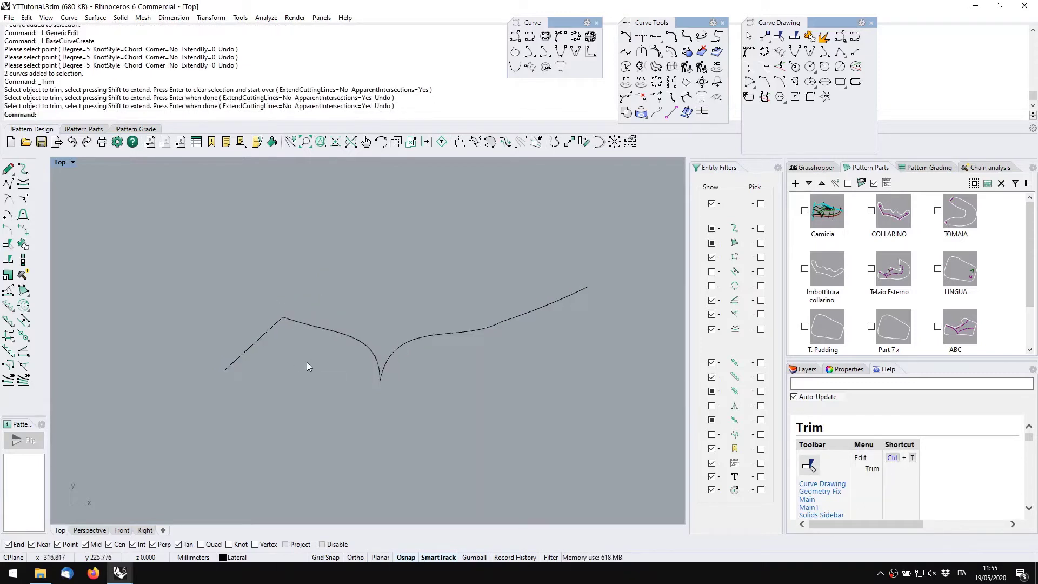
pyautogui.moveTo(248, 292); pyautogui.dragTo(248, 292)
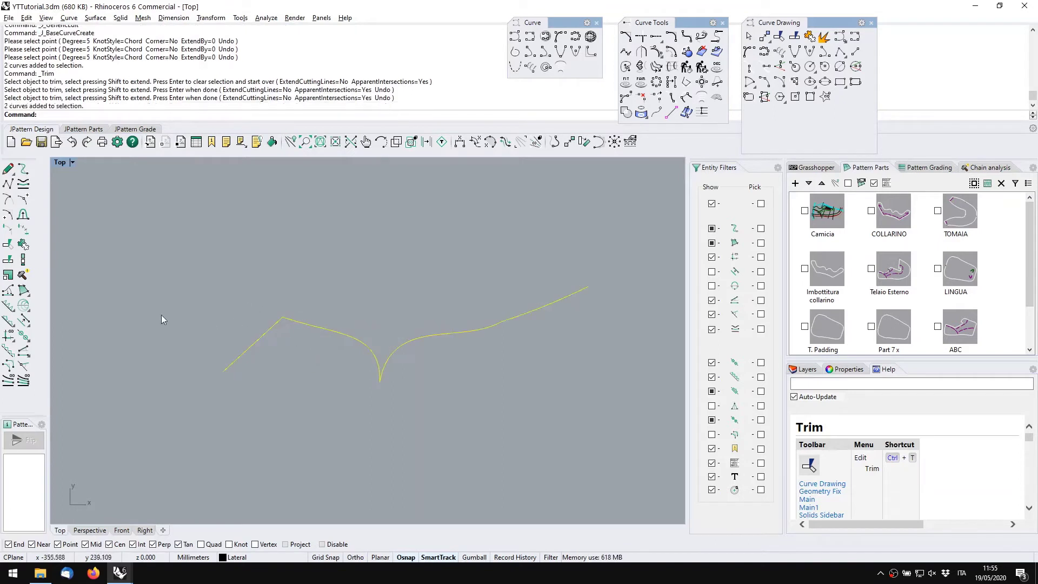
# Split the cusped base curve at its lower cusp point and select each resulting piece individually to check it
pyautogui.click(8, 261)
pyautogui.click(373, 363)
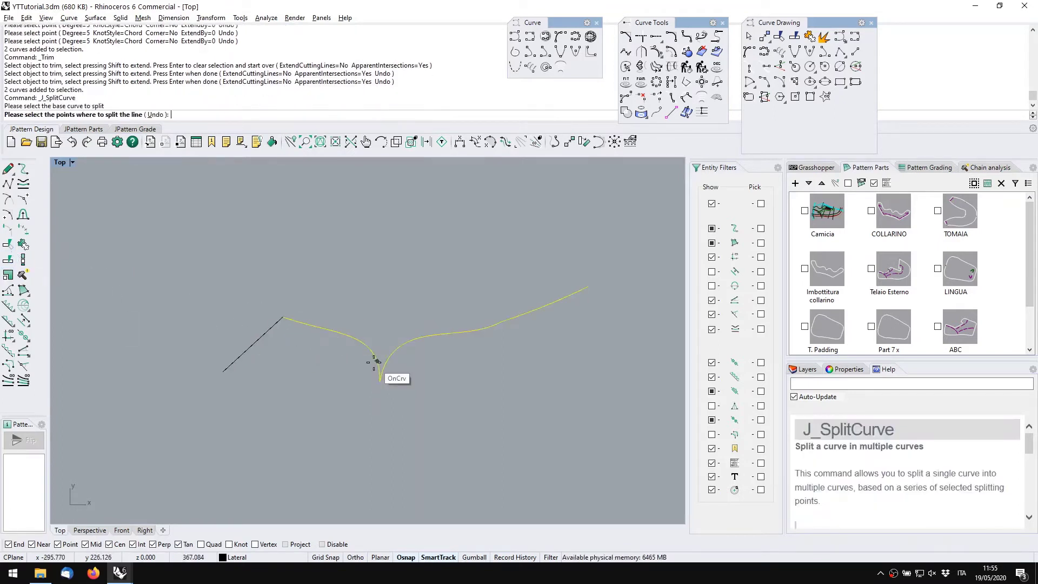
pyautogui.click(379, 378)
pyautogui.press('Return')
pyautogui.click(409, 341)
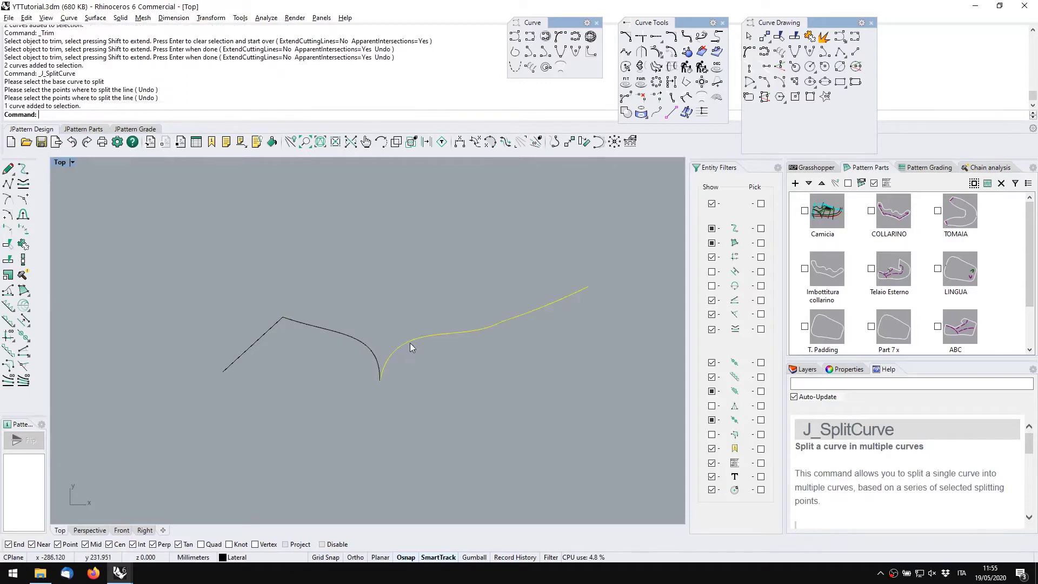
pyautogui.click(362, 343)
pyautogui.click(251, 345)
# Join the diagonal line and both cusp curve pieces into one base curve and inspect its edit points
pyautogui.moveTo(472, 402); pyautogui.dragTo(216, 277)
pyautogui.click(212, 280)
pyautogui.moveTo(443, 381); pyautogui.dragTo(169, 242)
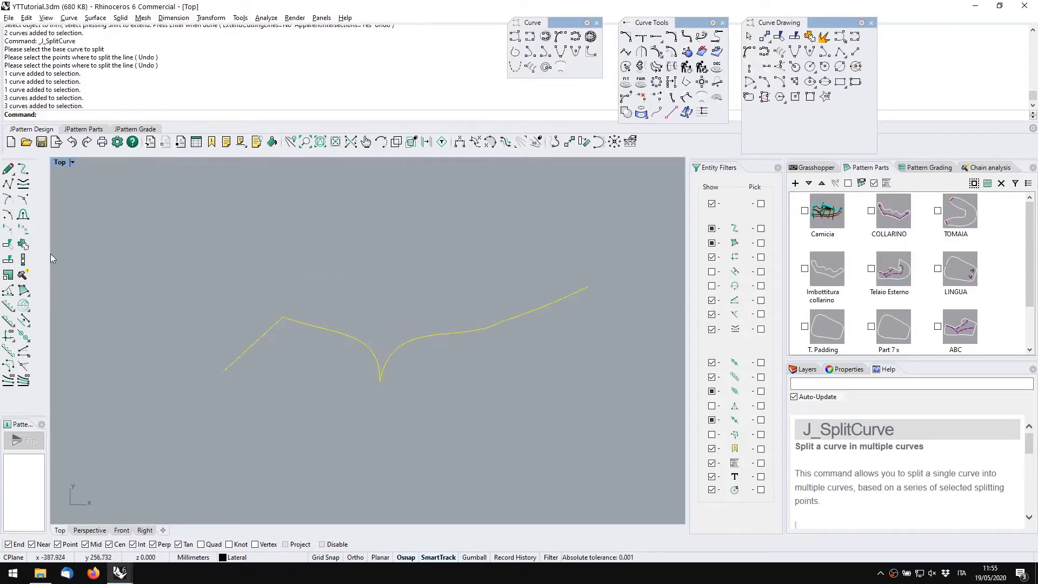
pyautogui.click(22, 244)
pyautogui.doubleClick(408, 343)
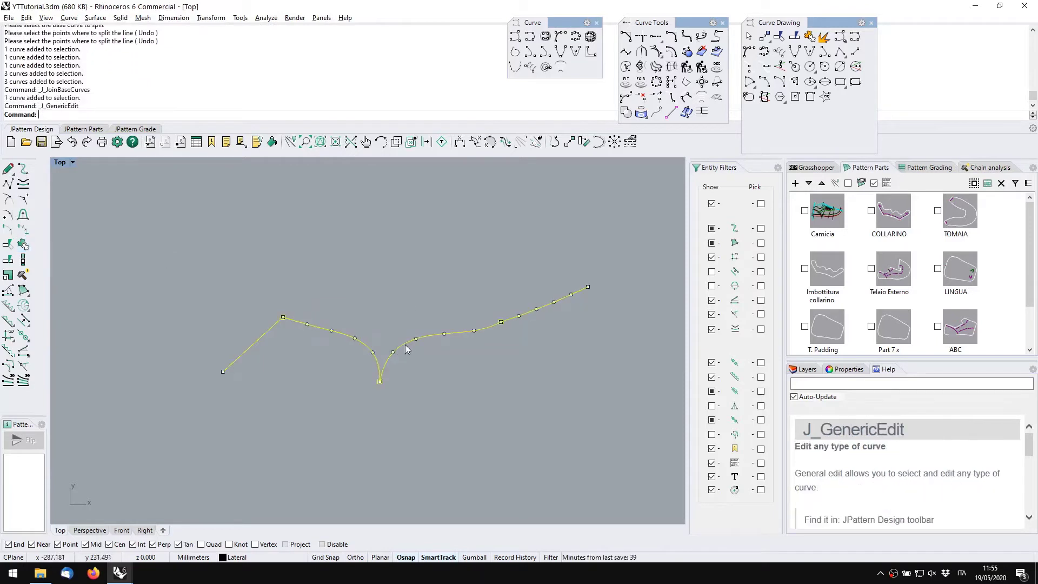
pyautogui.click(359, 420)
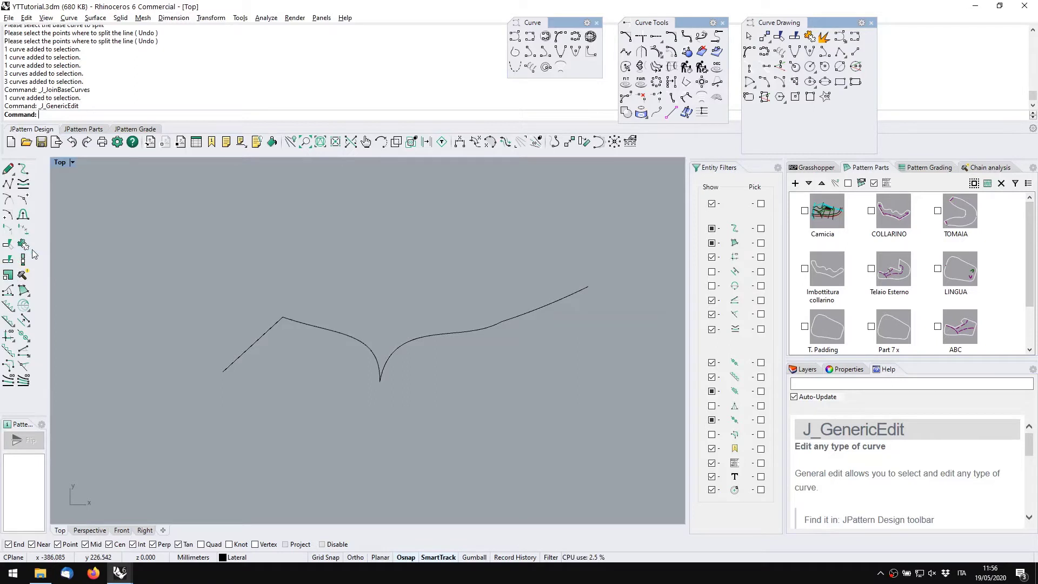
# Try to split the joined curve at its upper-left corner, and undo the slight drag made to it
pyautogui.scroll(3, 272, 331)
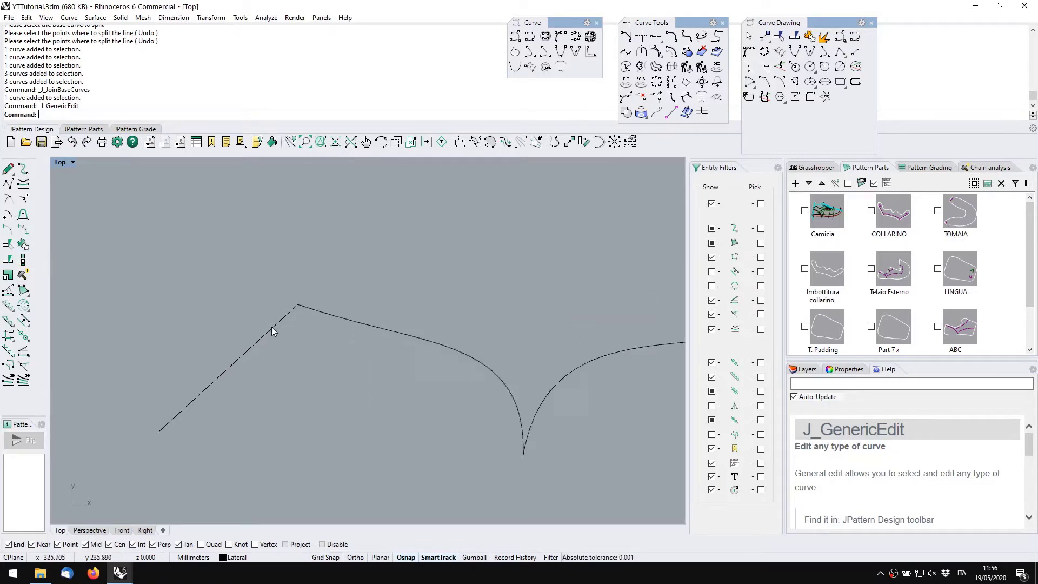
pyautogui.scroll(2, 272, 327)
pyautogui.moveTo(278, 320)
pyautogui.mouseDown()
pyautogui.moveTo(272, 328)
pyautogui.moveTo(278, 321)
pyautogui.mouseUp()
pyautogui.click(297, 322)
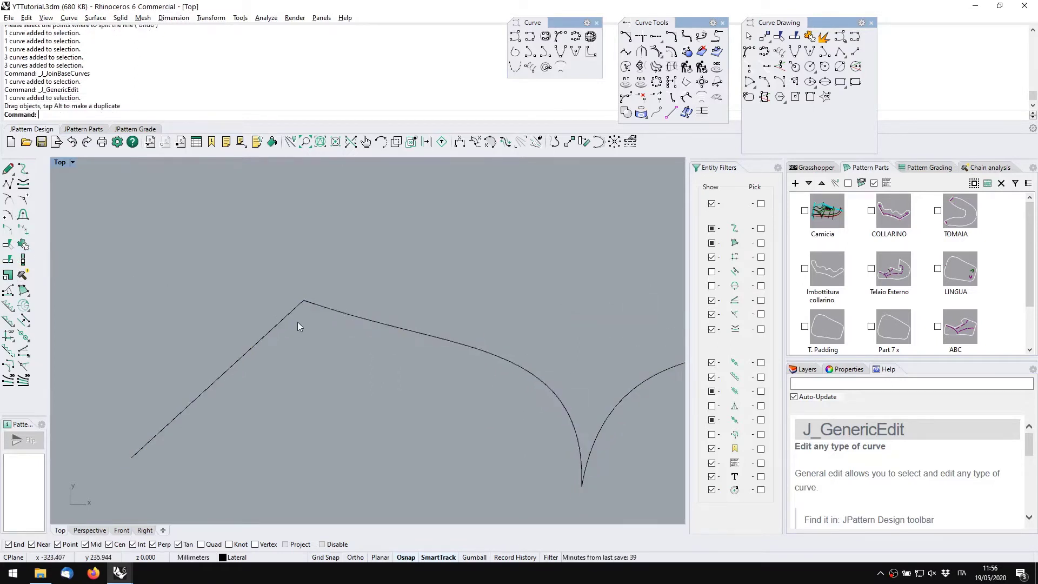
pyautogui.click(8, 259)
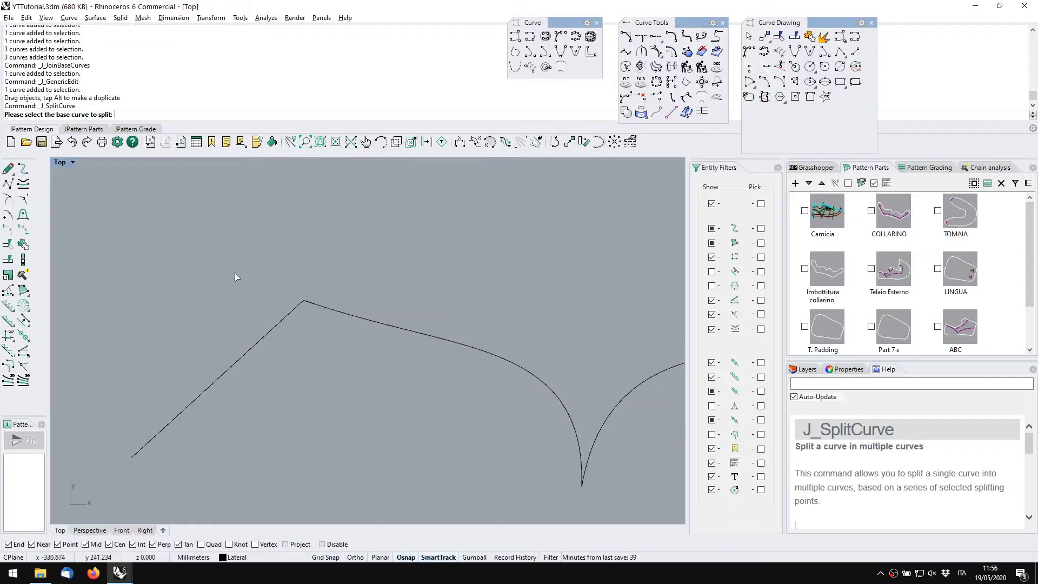
pyautogui.click(304, 307)
pyautogui.hotkey('ctrl', 'z')
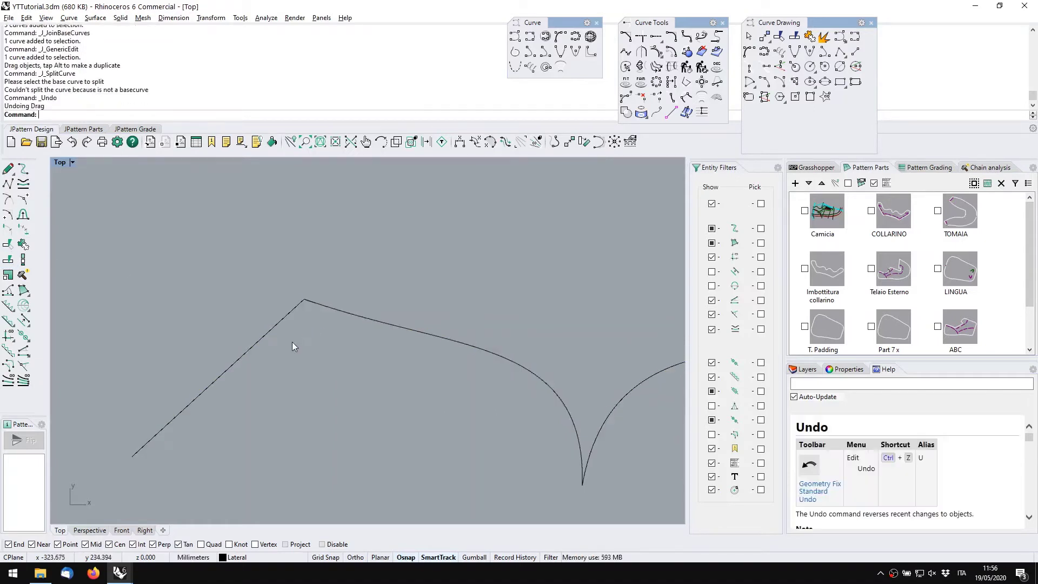
# Undo the joined curve's latest drag, its editing and the joining of the three curves
pyautogui.moveTo(265, 333); pyautogui.dragTo(268, 336)
pyautogui.hotkey('ctrl', 'z')
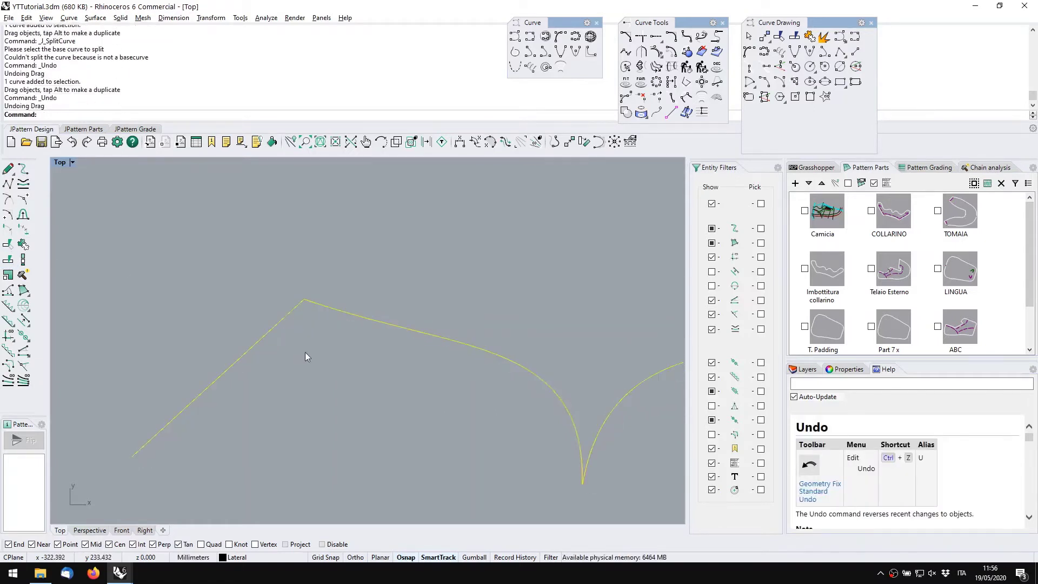
pyautogui.hotkey('ctrl', 'z')
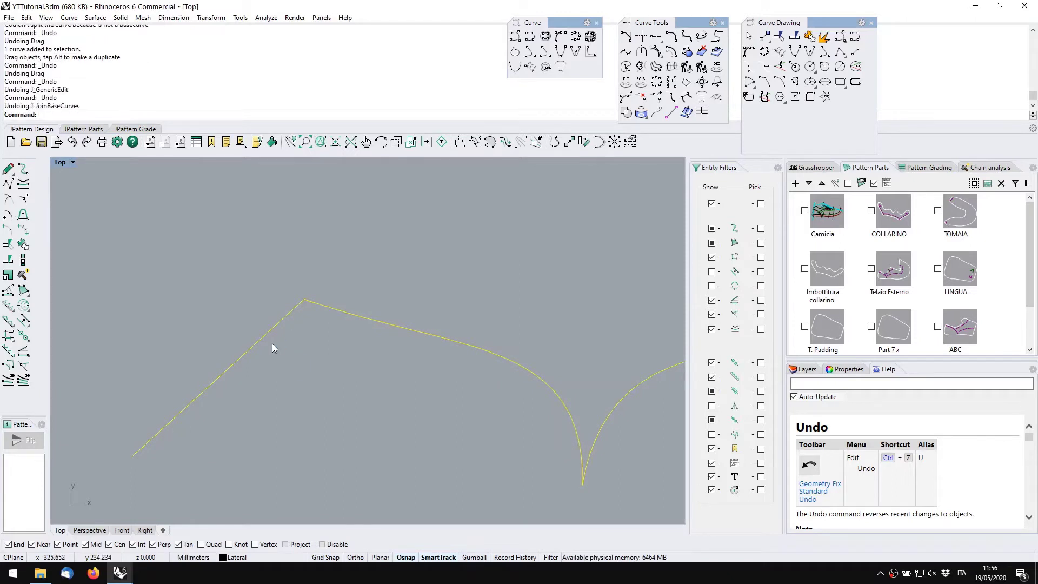
pyautogui.hotkey('ctrl', 'z')
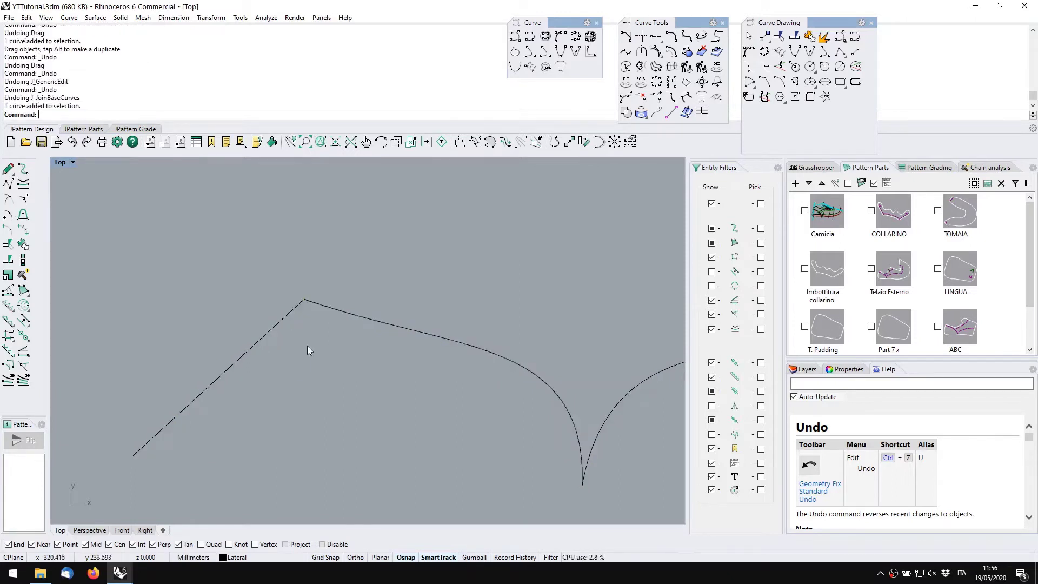
# Shift the diagonal line slightly away from the left cusp curve so that a gap separates their ends
pyautogui.click(279, 322)
pyautogui.moveTo(297, 308)
pyautogui.mouseDown()
pyautogui.moveTo(285, 316)
pyautogui.moveTo(292, 304)
pyautogui.mouseUp()
pyautogui.scroll(5, 295, 304)
# Try to join the diagonal line with the left cusp curve across the gap and read the command's response
pyautogui.click(22, 290)
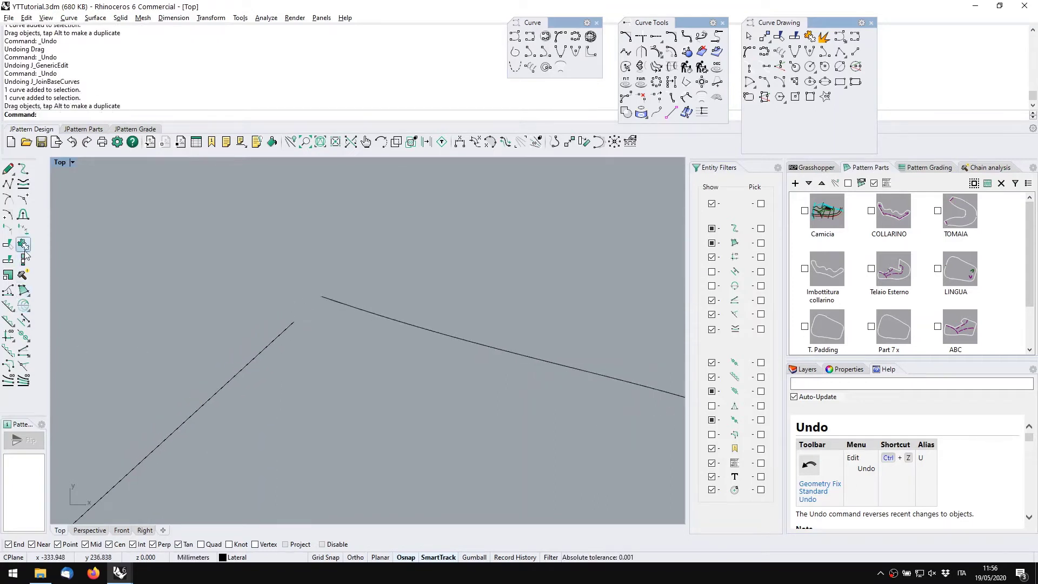
pyautogui.click(281, 336)
pyautogui.click(329, 301)
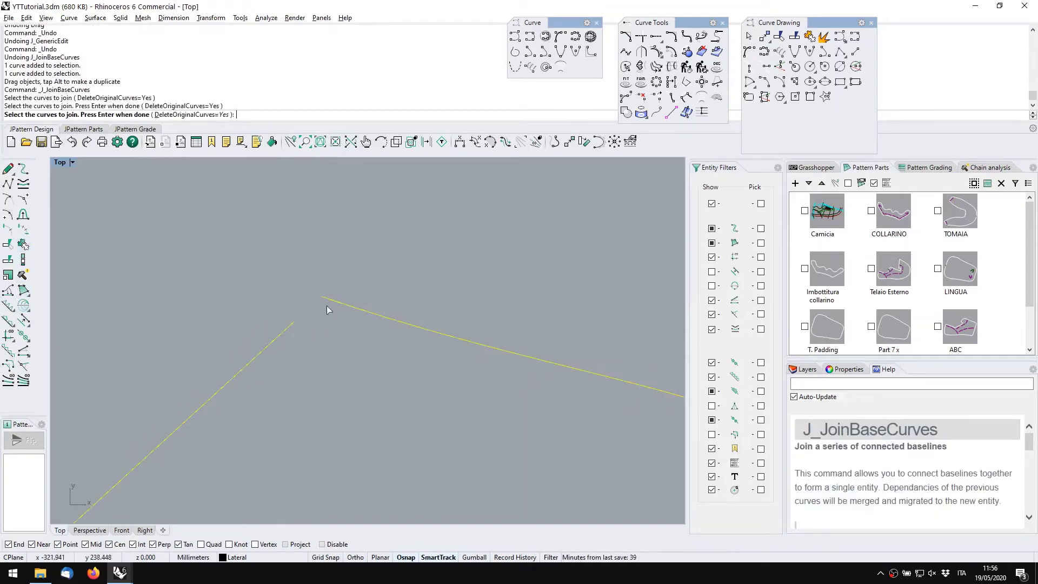
pyautogui.press('Return')
pyautogui.moveTo(122, 105); pyautogui.dragTo(6, 94)
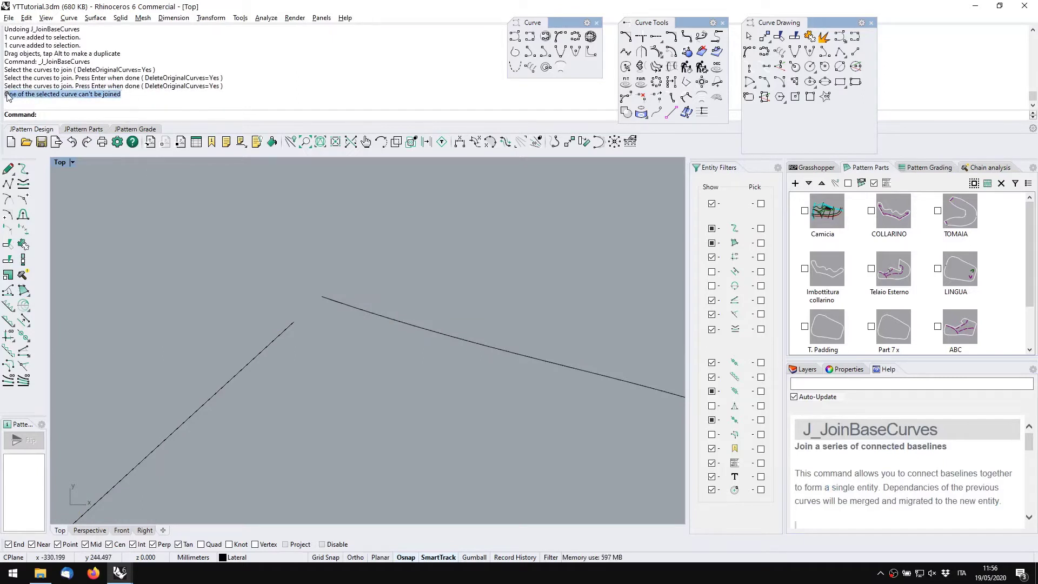
pyautogui.click(272, 278)
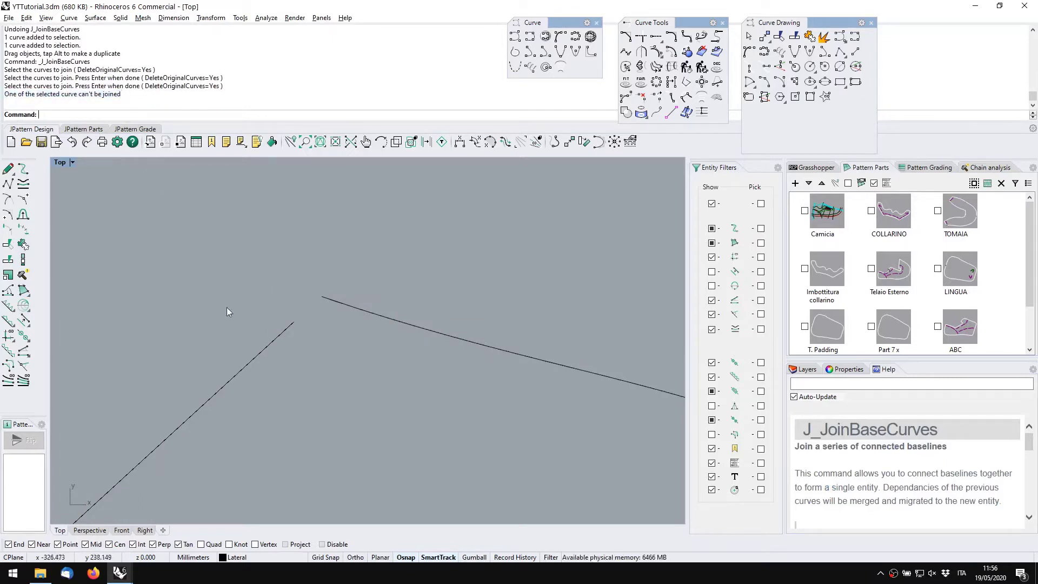
# Move the diagonal line so that its upper end snaps onto the left end of the cusp curve
pyautogui.click(571, 145)
pyautogui.click(285, 333)
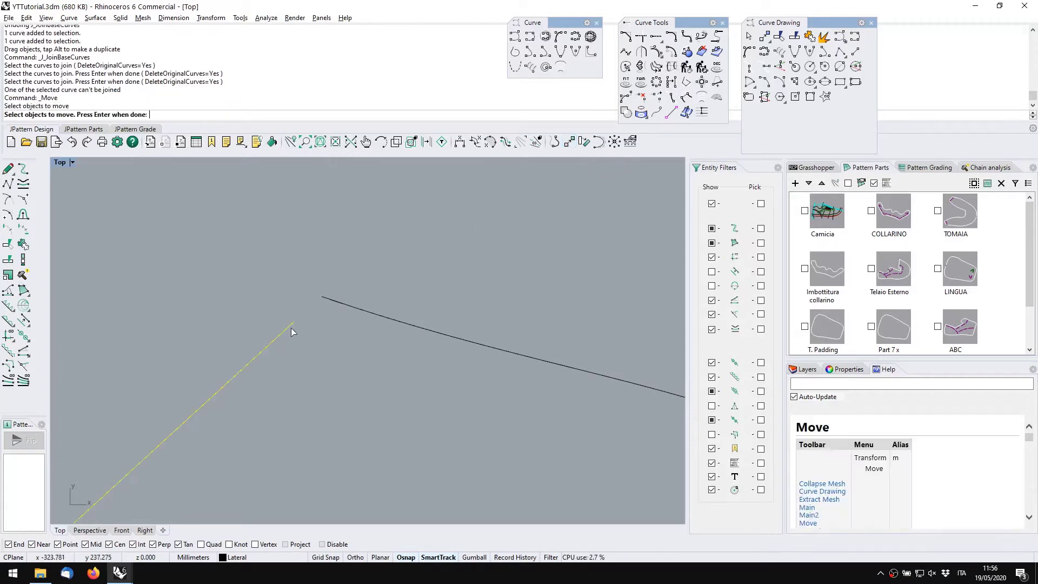
pyautogui.press('Return')
pyautogui.click(293, 323)
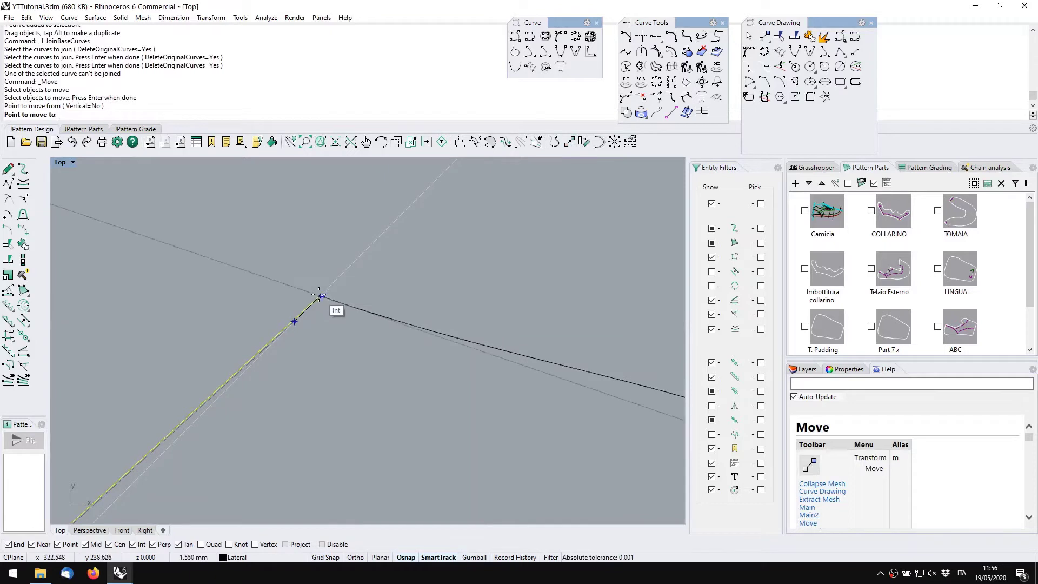
pyautogui.click(322, 297)
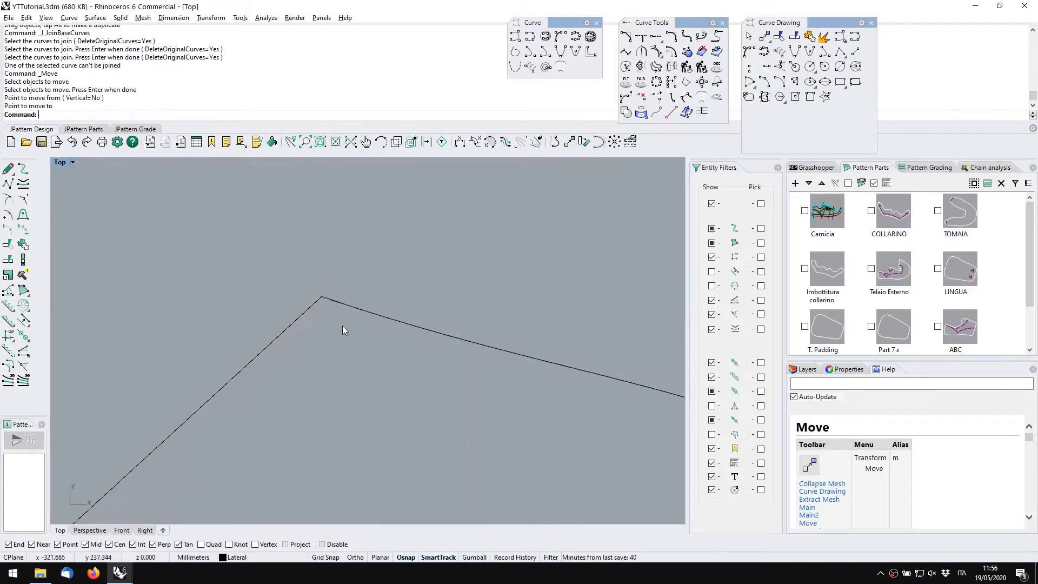
# Join the diagonal line and the left cusp curve into one base curve and check the joined result
pyautogui.moveTo(337, 273); pyautogui.dragTo(219, 304)
pyautogui.click(23, 244)
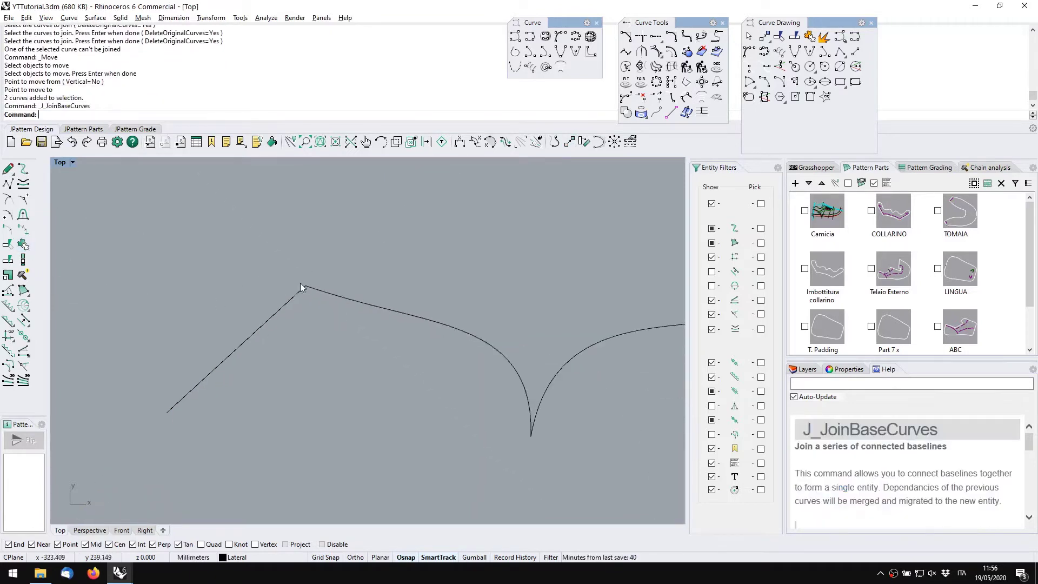
pyautogui.click(377, 317)
pyautogui.press('Escape')
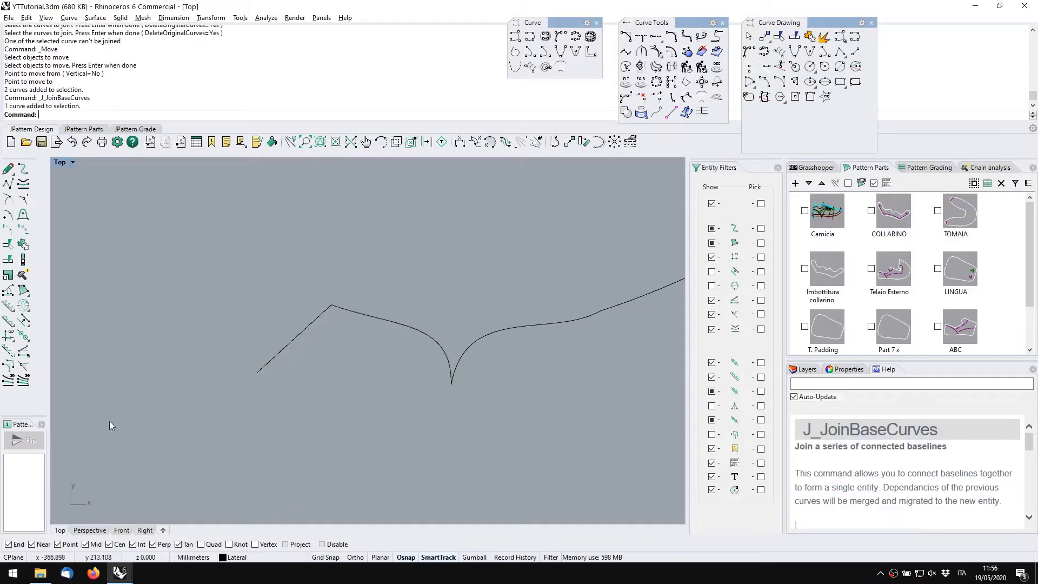
# Run the chain analysis on the file and show all hidden pattern objects
pyautogui.click(20, 279)
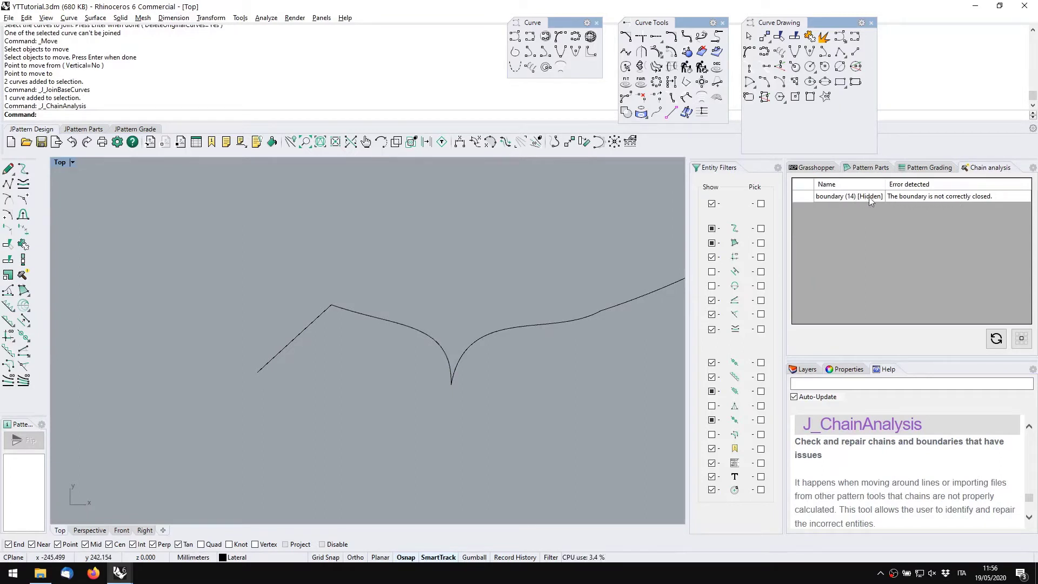
pyautogui.scroll(-3, 538, 262)
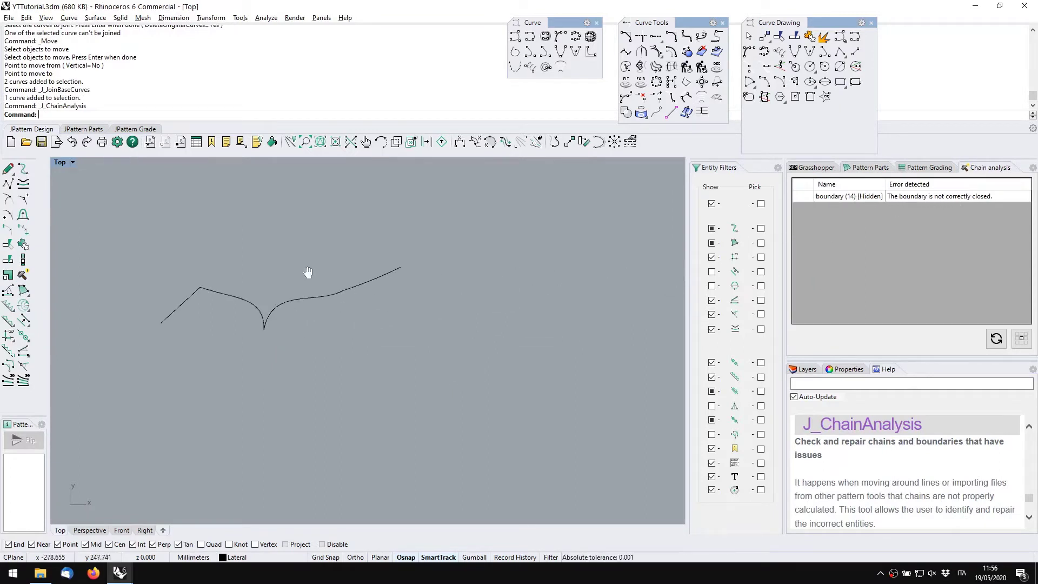
pyautogui.middleClick(281, 250)
pyautogui.click(280, 249)
pyautogui.scroll(-3, 222, 289)
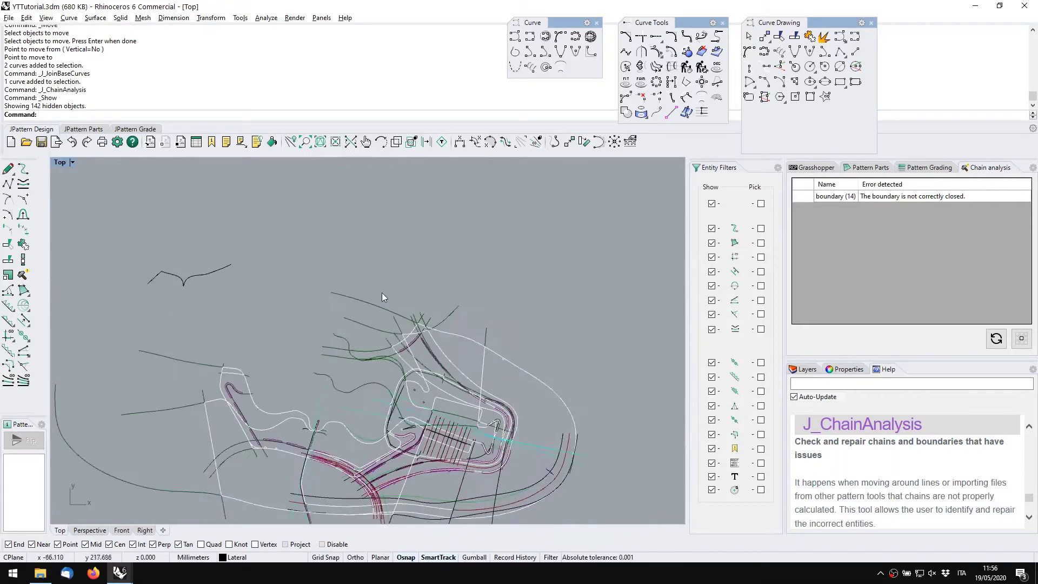
# Open the faulty boundary (14) from the chain analysis for editing and inspect how its segments connect around the strap
pyautogui.click(910, 196)
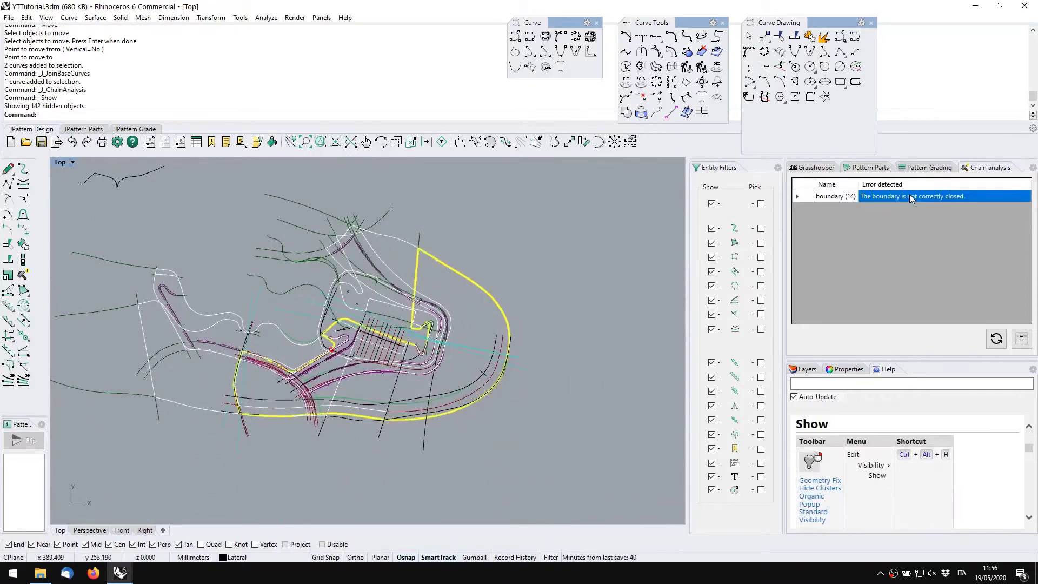
pyautogui.doubleClick(909, 195)
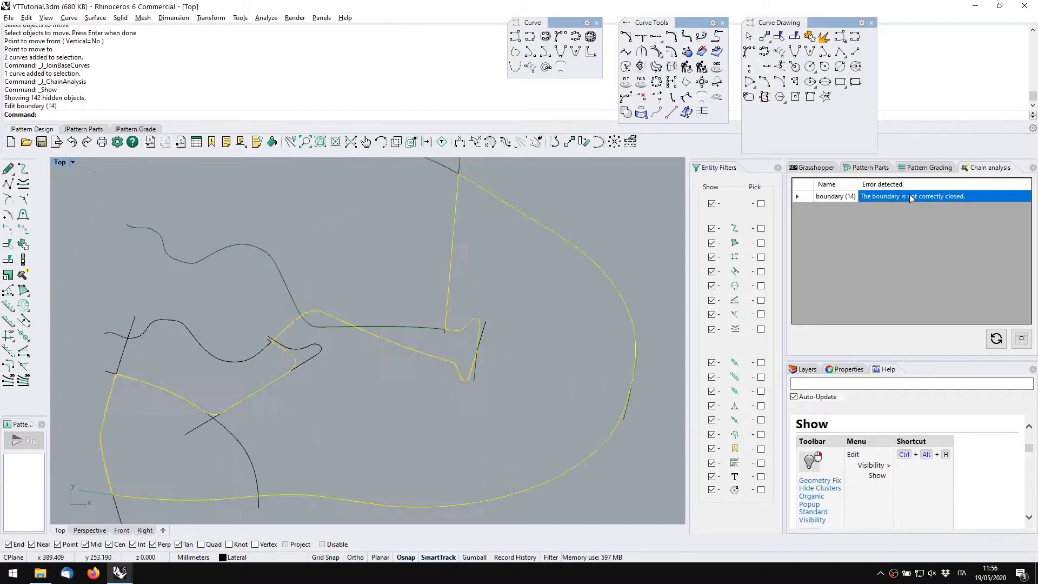
pyautogui.scroll(4, 448, 373)
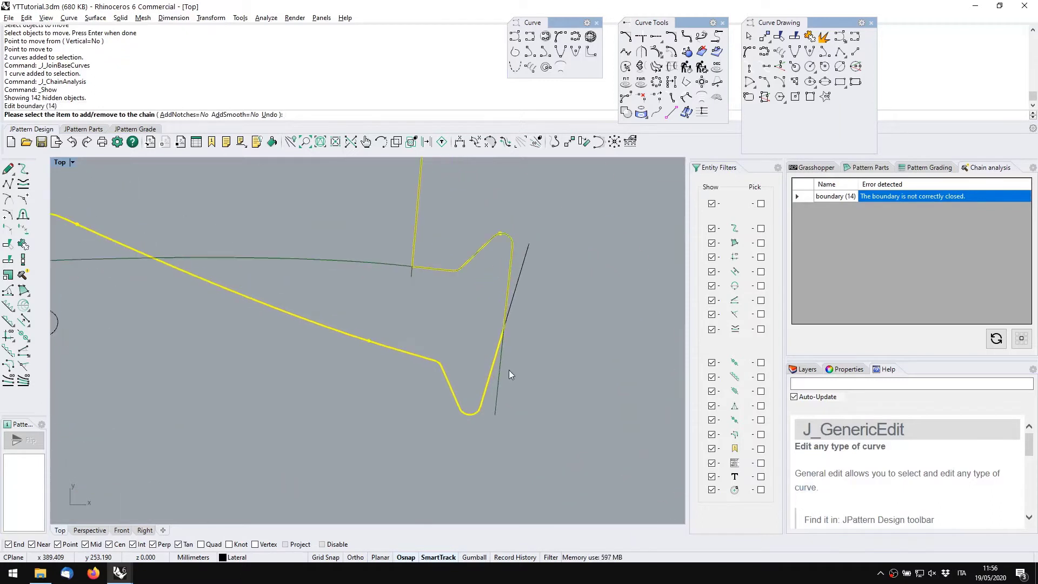
pyautogui.moveTo(357, 348); pyautogui.dragTo(530, 344, button='right')
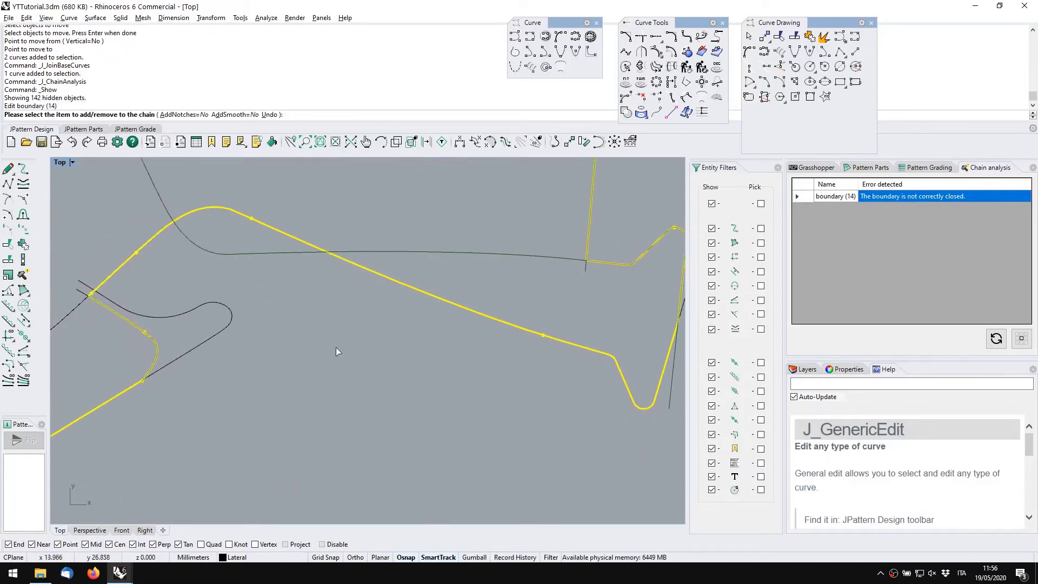
pyautogui.scroll(-2, 332, 345)
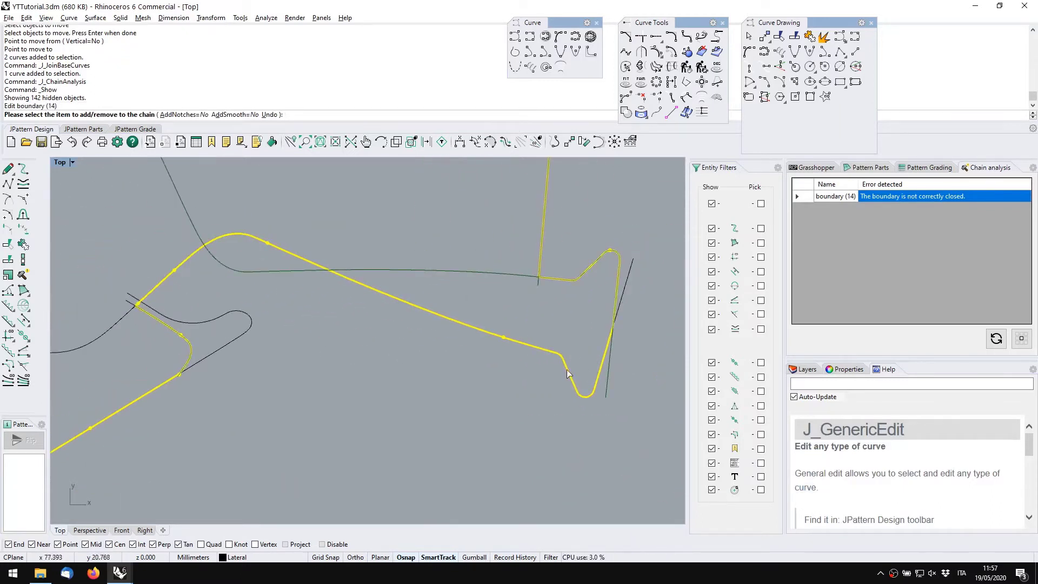
pyautogui.scroll(5, 604, 339)
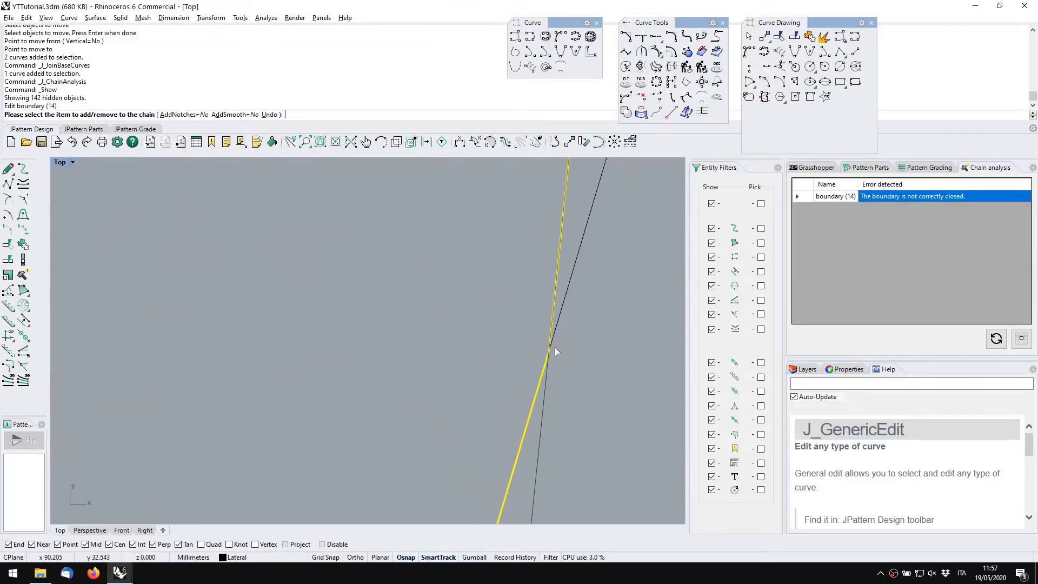
pyautogui.scroll(-3, 557, 340)
pyautogui.scroll(-3, 559, 335)
pyautogui.moveTo(270, 334); pyautogui.dragTo(333, 350, button='right')
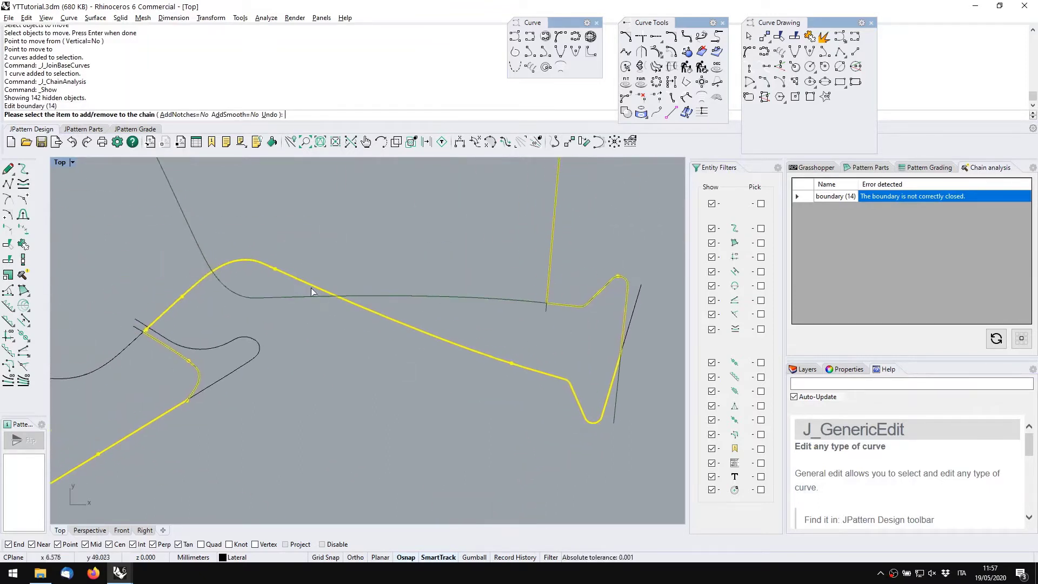
# Remove the wrongly connected segments around the strap and the long upper curve from boundary (14)
pyautogui.click(511, 365)
pyautogui.click(183, 301)
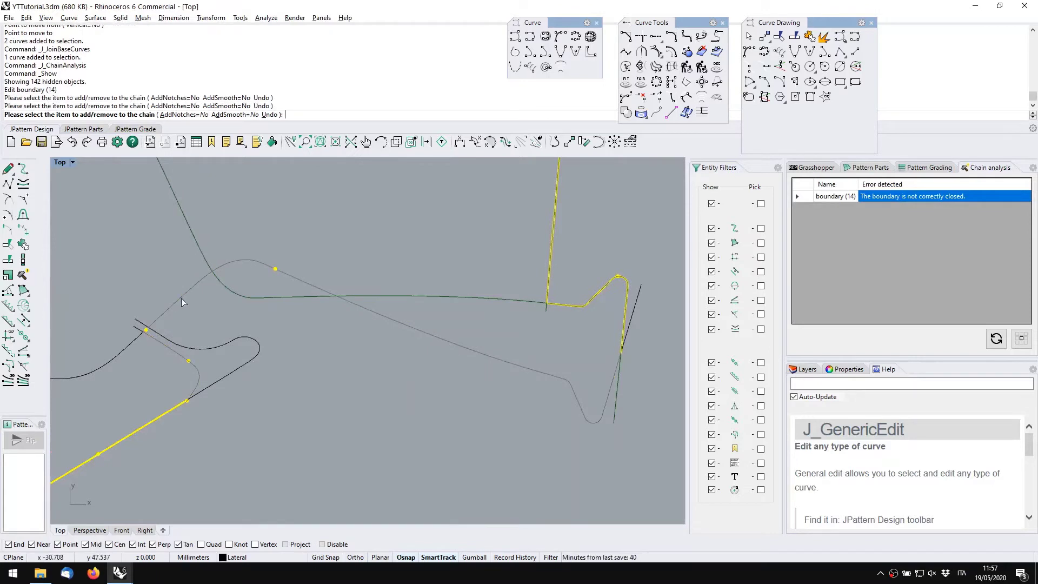
pyautogui.click(271, 267)
pyautogui.scroll(5, 173, 405)
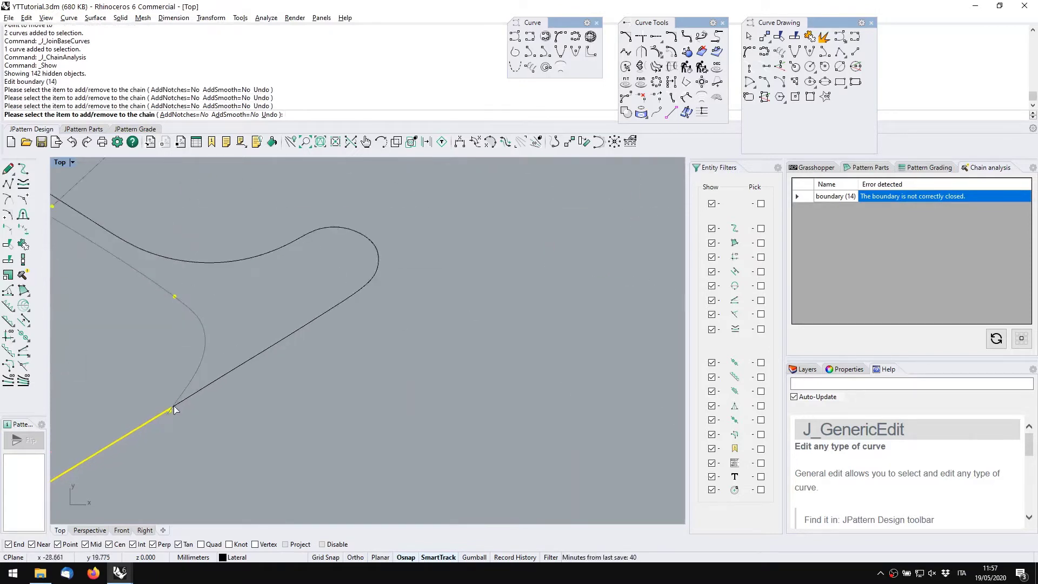
pyautogui.click(166, 420)
pyautogui.scroll(-5, 165, 420)
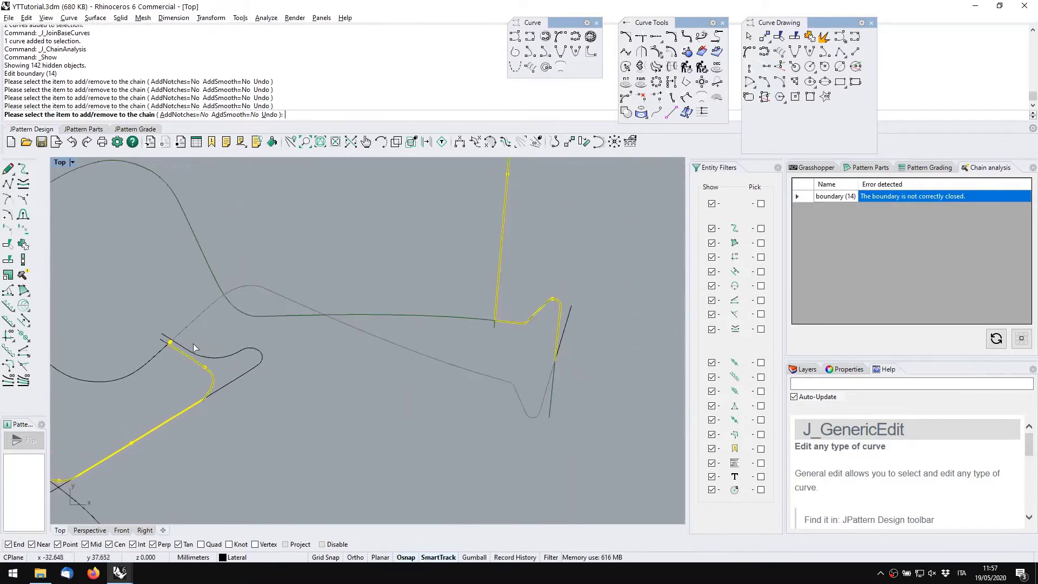
# Add the missing segments above the strap back to boundary (14) in order to close the chain, and finish editing
pyautogui.click(192, 322)
pyautogui.click(254, 289)
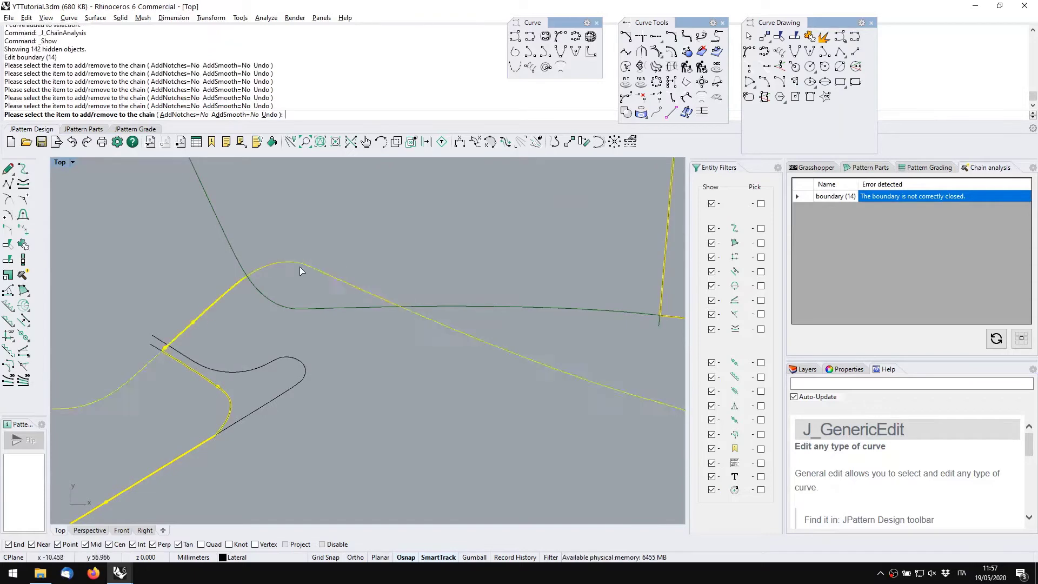
pyautogui.scroll(-4, 326, 309)
pyautogui.click(383, 318)
pyautogui.rightClick(378, 359)
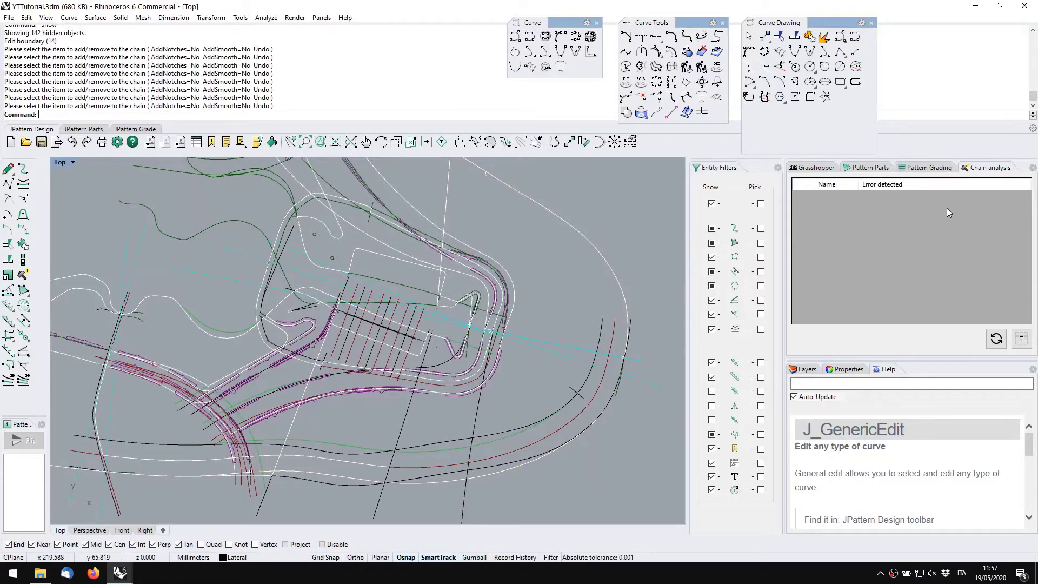
# Draw two short straight base curves crossing each other in the empty area beyond the shoe toe
pyautogui.scroll(-4, 513, 346)
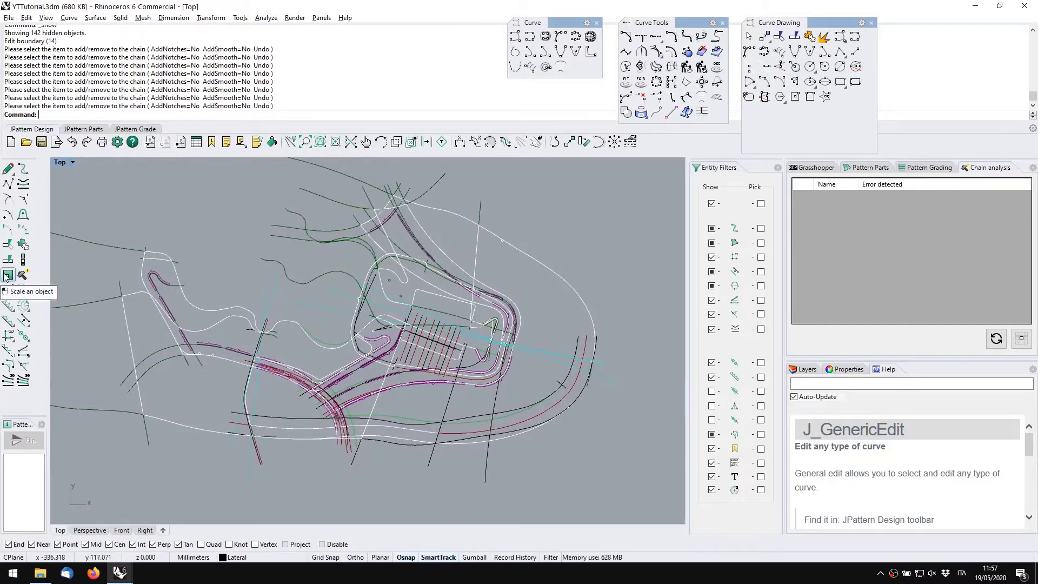
pyautogui.moveTo(527, 283)
pyautogui.mouseDown(button='right')
pyautogui.moveTo(416, 306)
pyautogui.moveTo(216, 324)
pyautogui.mouseUp(button='right')
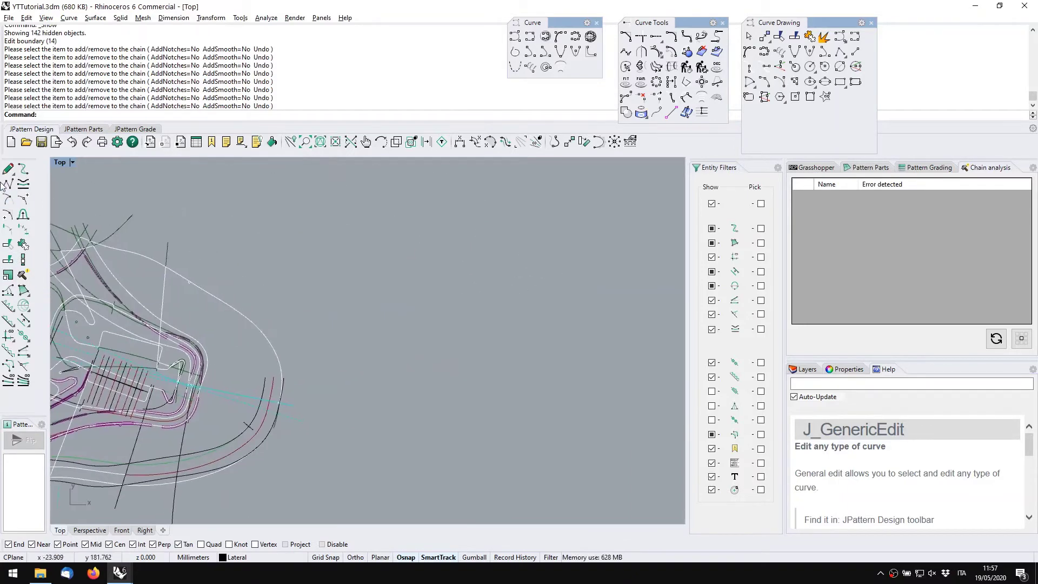
pyautogui.click(8, 169)
pyautogui.click(333, 229)
pyautogui.click(353, 288)
pyautogui.press('Return')
pyautogui.press('Return')
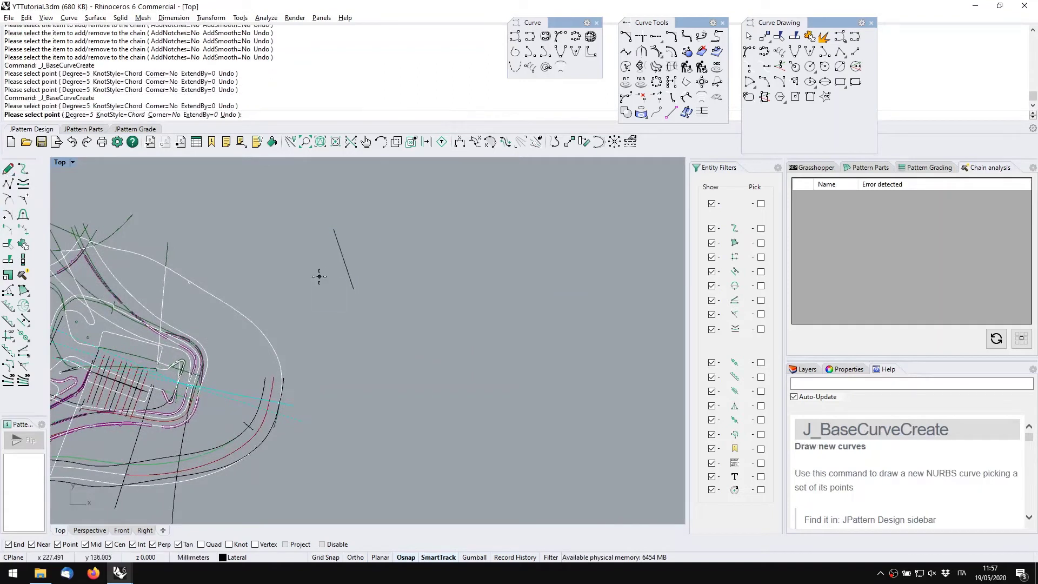
pyautogui.click(319, 275)
pyautogui.click(404, 263)
pyautogui.press('Return')
# Scale both crossing lines down from a base point near their intersection, with a second reference distance of 5
pyautogui.moveTo(410, 299); pyautogui.dragTo(330, 254)
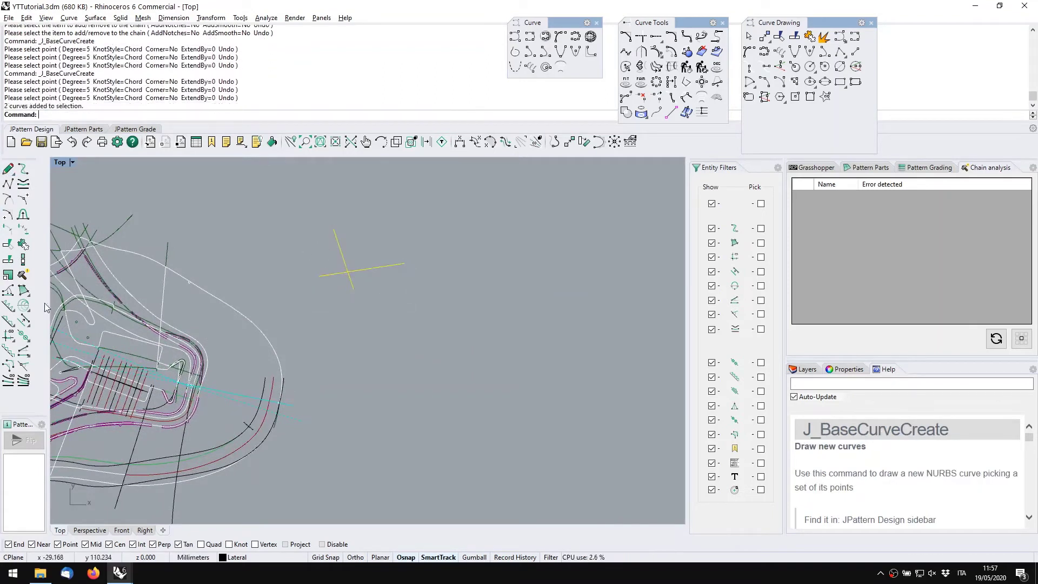
pyautogui.click(9, 275)
pyautogui.click(344, 259)
pyautogui.click(372, 279)
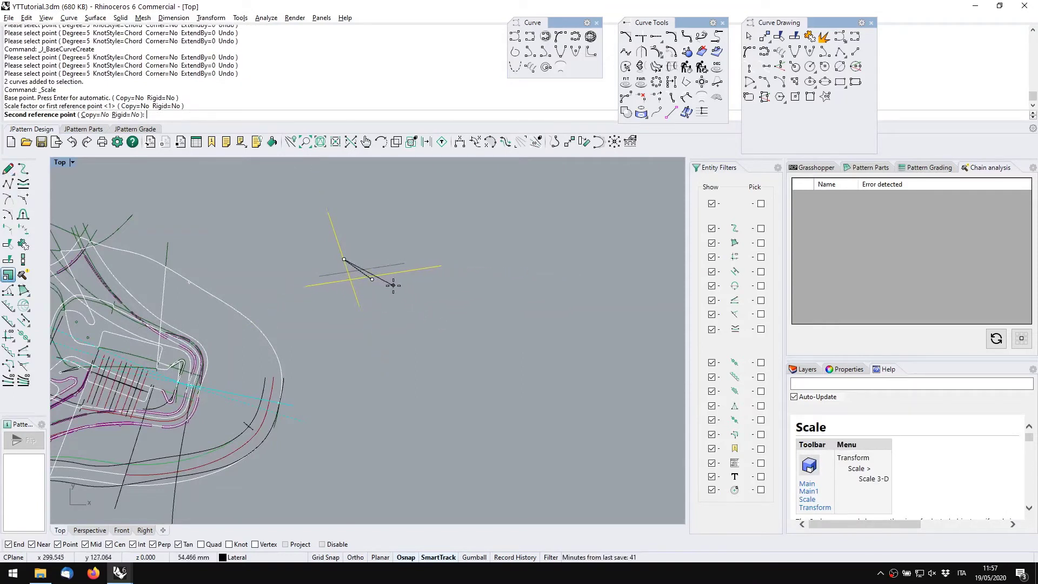
pyautogui.write('5')
pyautogui.press('Return')
# Scale the two small crossing lines by a factor of 20 about their intersection
pyautogui.moveTo(350, 299); pyautogui.dragTo(417, 310, button='right')
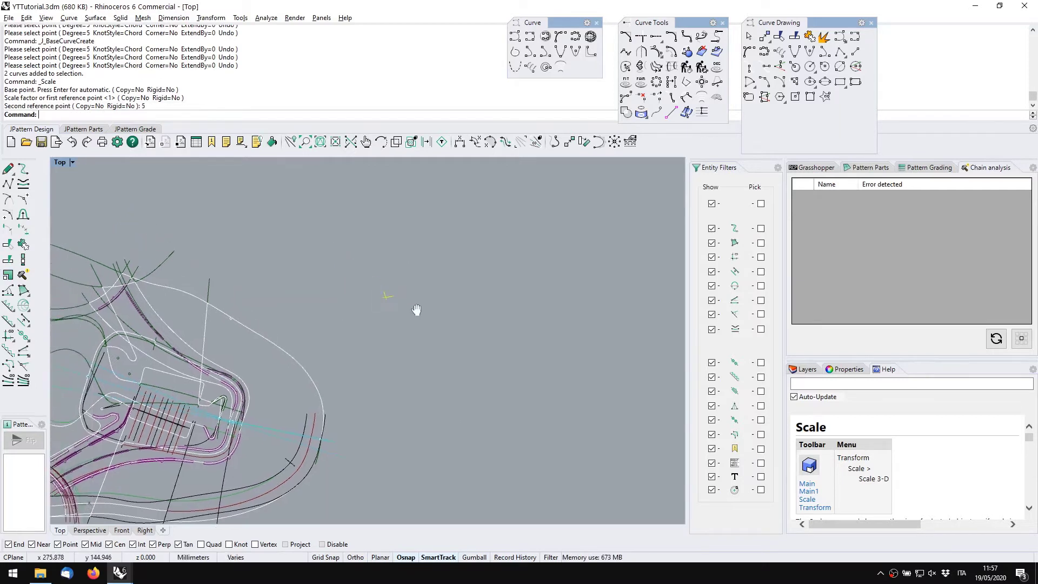
pyautogui.moveTo(417, 318); pyautogui.dragTo(374, 277)
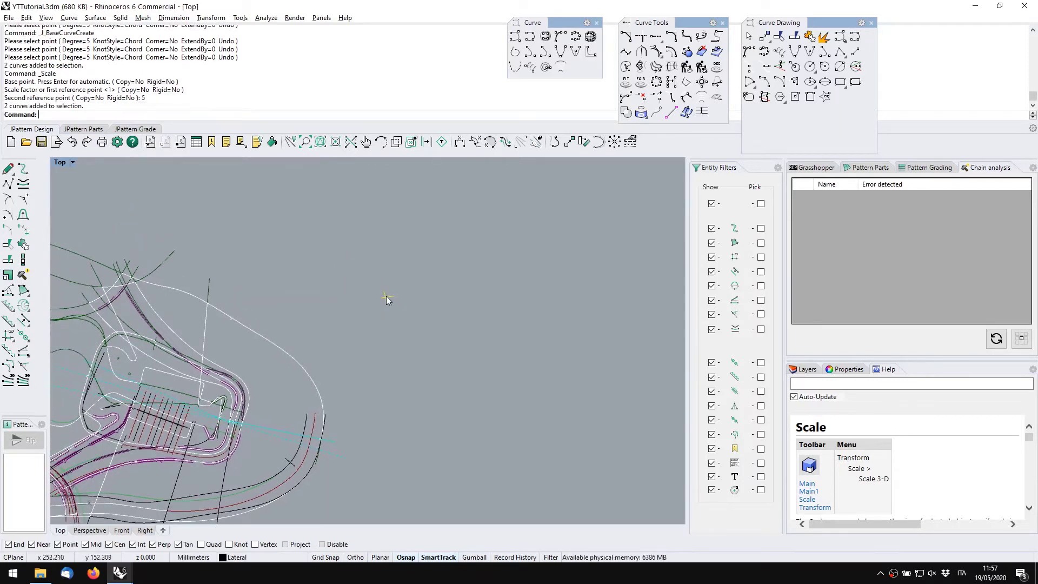
pyautogui.click(8, 275)
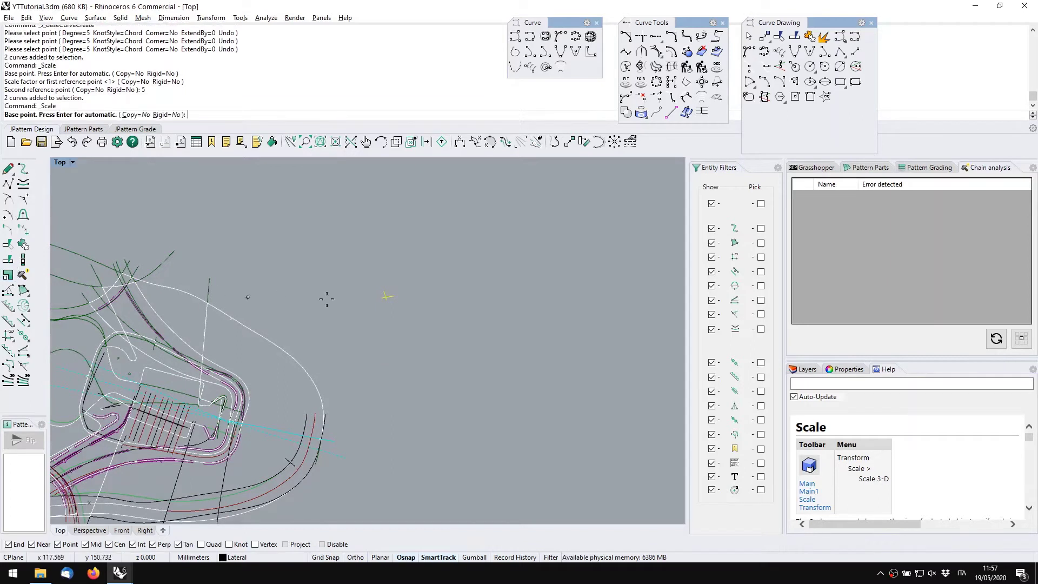
pyautogui.click(386, 295)
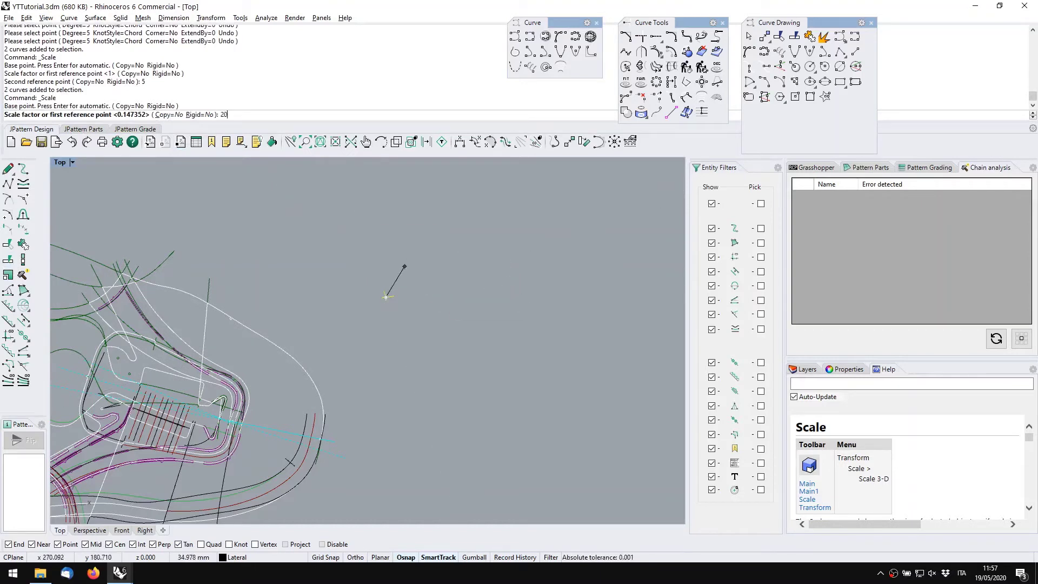
pyautogui.press('Return')
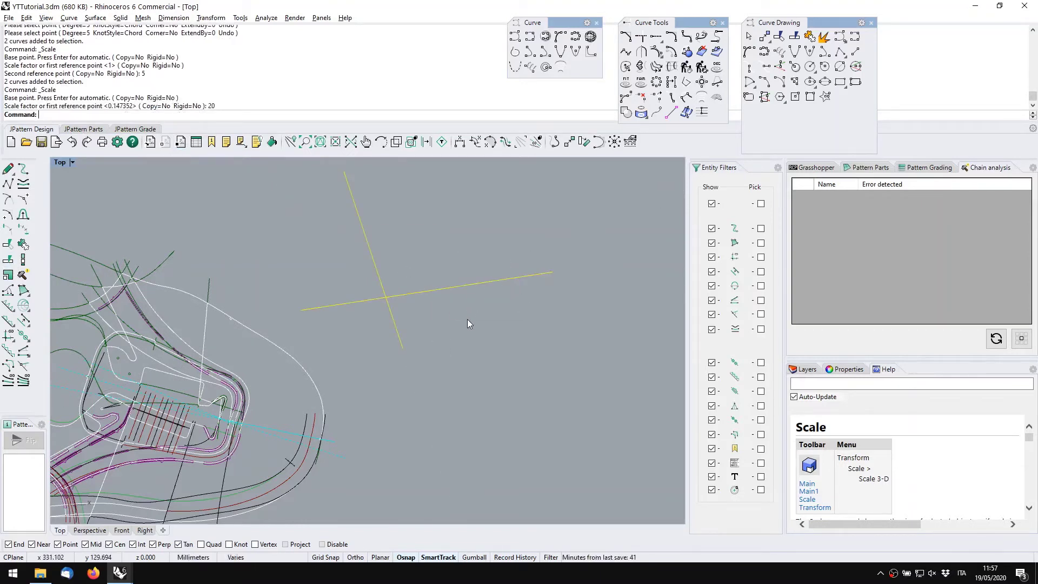
pyautogui.moveTo(467, 319); pyautogui.dragTo(378, 272)
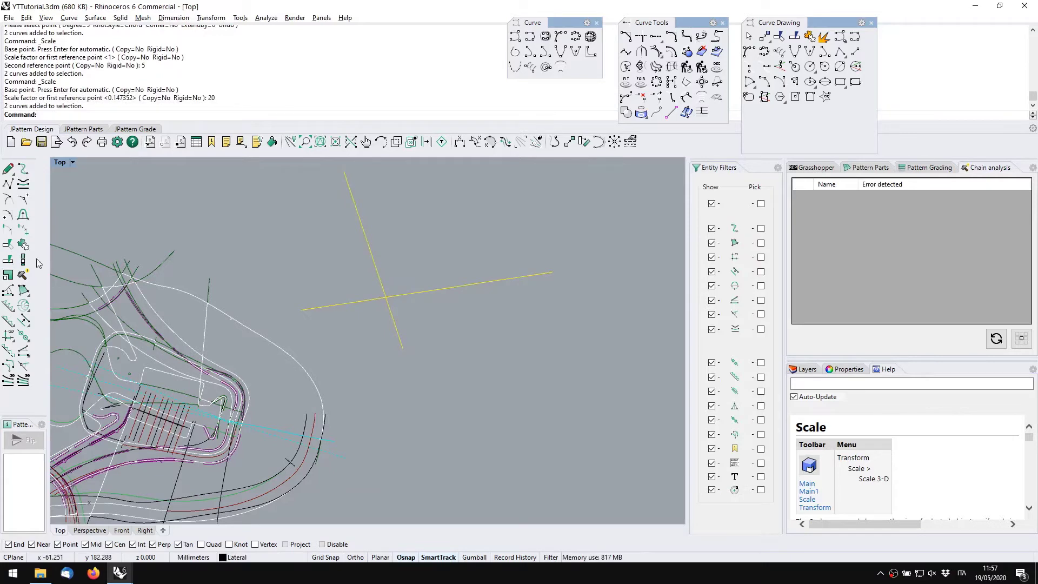
pyautogui.click(9, 257)
pyautogui.click(353, 342)
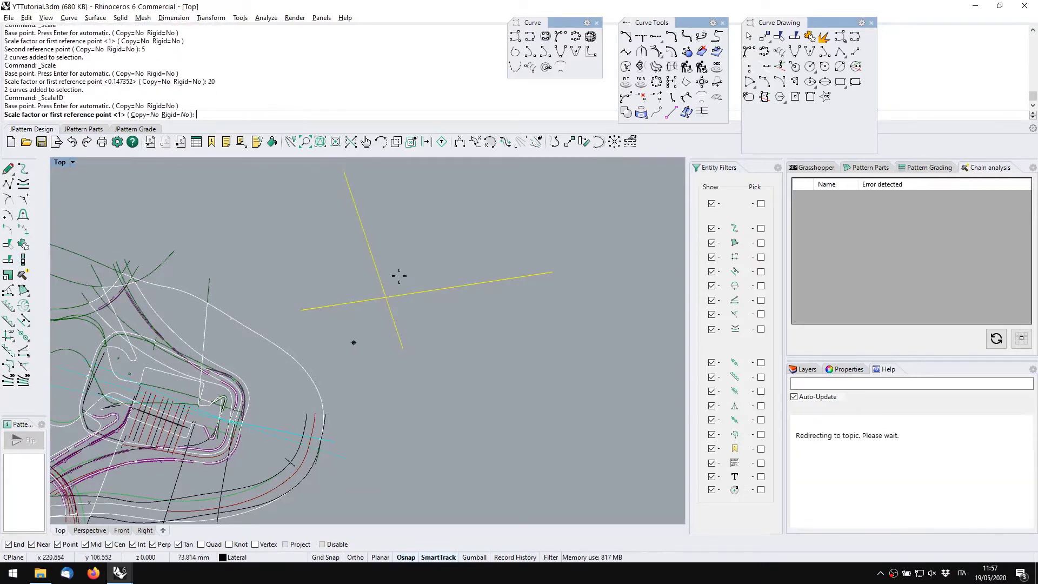
pyautogui.moveTo(442, 253); pyautogui.dragTo(444, 301, button='right')
pyautogui.scroll(-4, 443, 301)
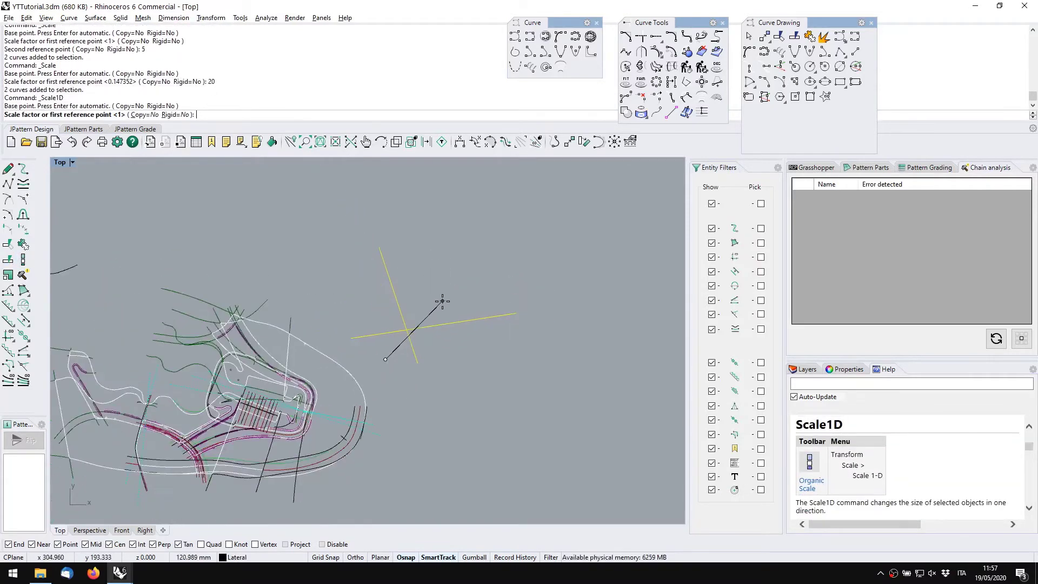
pyautogui.click(454, 281)
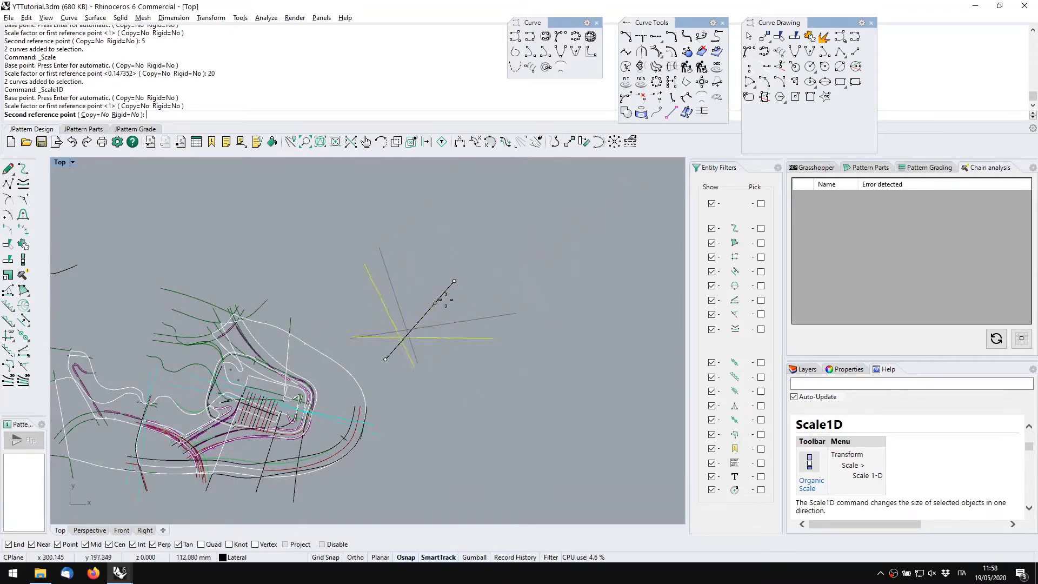
pyautogui.press('Escape')
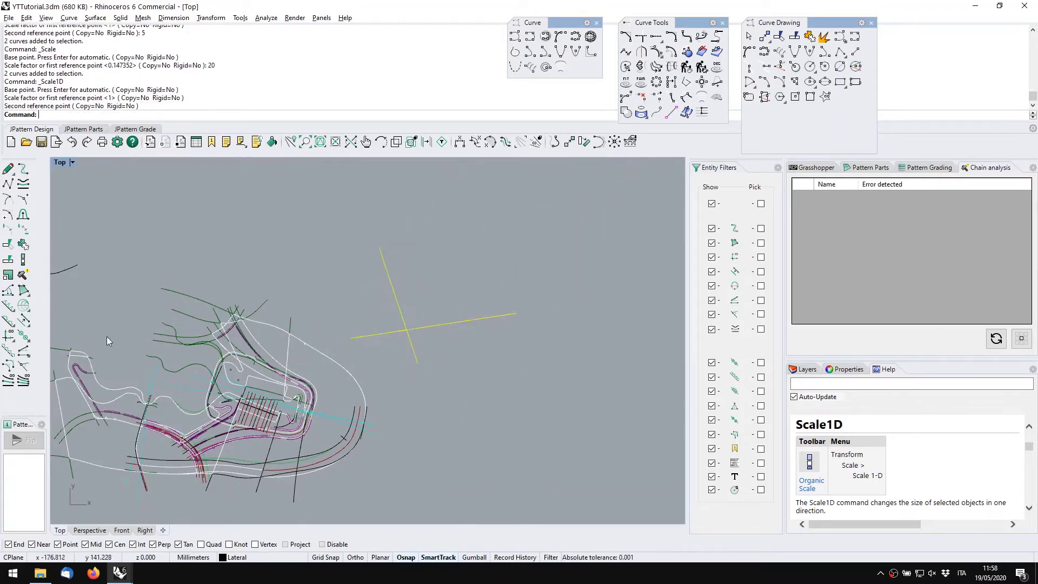
pyautogui.moveTo(360, 275); pyautogui.dragTo(378, 259, button='right')
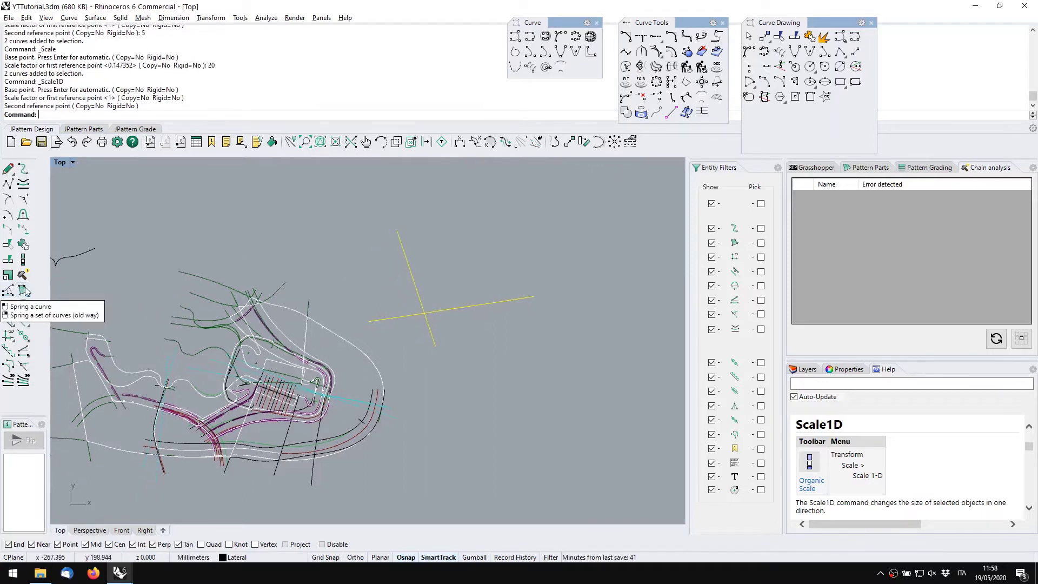
pyautogui.moveTo(462, 354); pyautogui.dragTo(118, 291, button='right')
pyautogui.press('Escape')
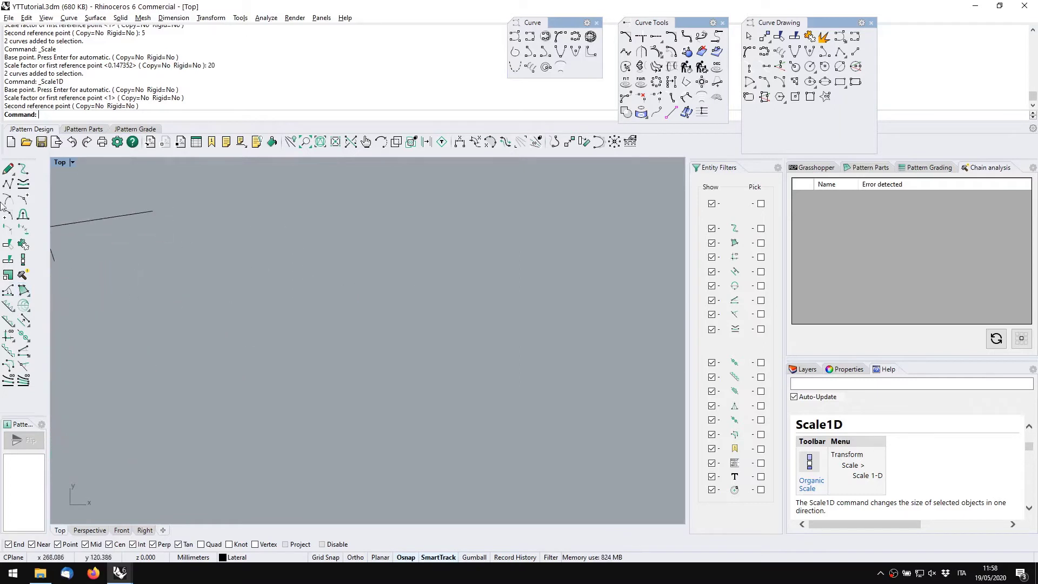
pyautogui.moveTo(233, 368); pyautogui.dragTo(584, 393, button='right')
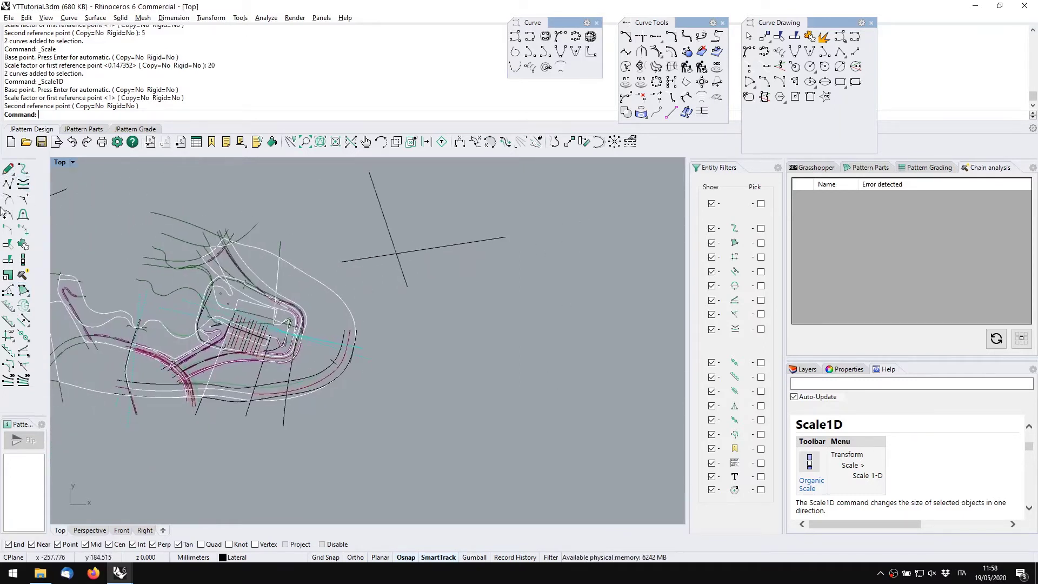
# Draw a wavy degree 5 base curve through six points, descending away from the crossing lines
pyautogui.click(8, 168)
pyautogui.click(475, 294)
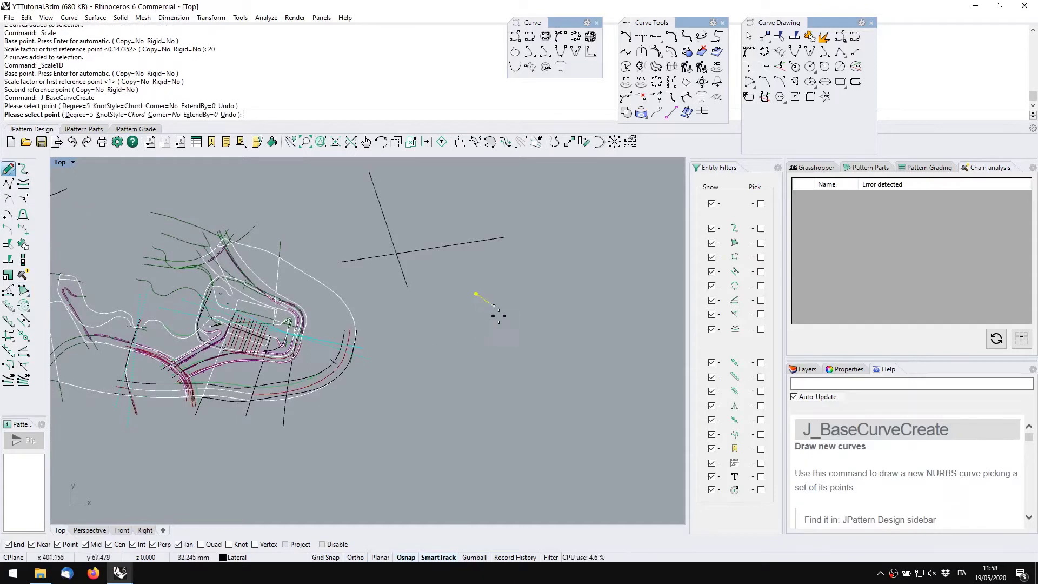
pyautogui.click(499, 323)
pyautogui.click(562, 337)
pyautogui.click(634, 397)
pyautogui.moveTo(658, 386); pyautogui.dragTo(549, 363, button='right')
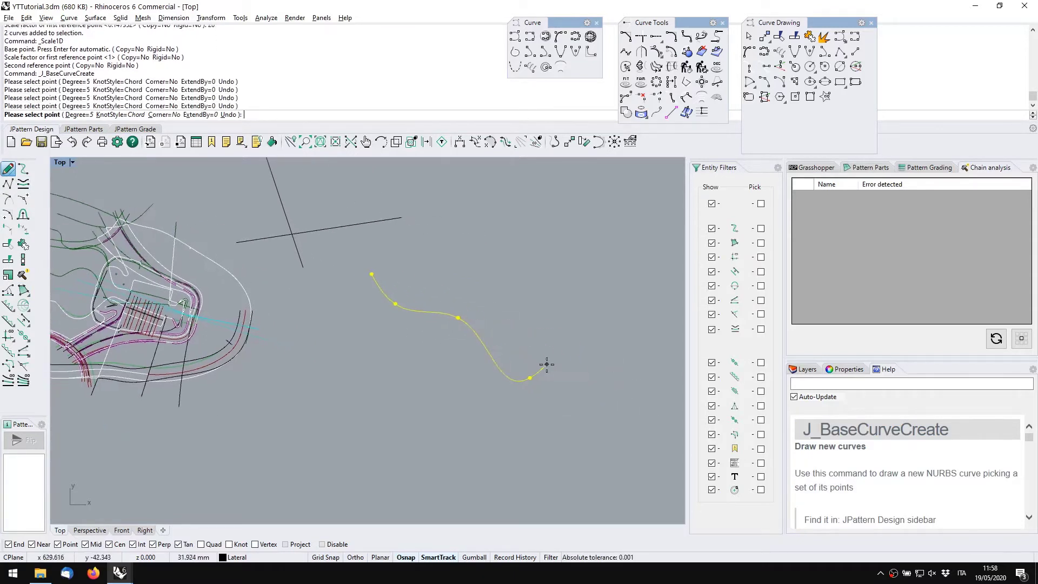
pyautogui.click(574, 381)
pyautogui.click(614, 425)
pyautogui.press('Return')
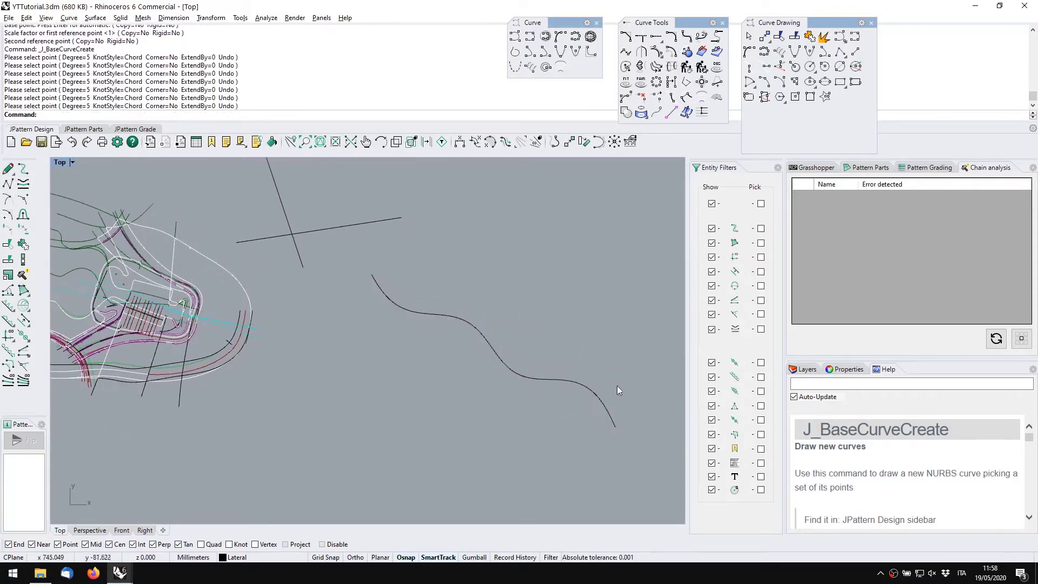
# Show the wavy curve's control points and rotate its six leftmost points about 7.9 degrees counterclockwise around its lower right end
pyautogui.click(549, 379)
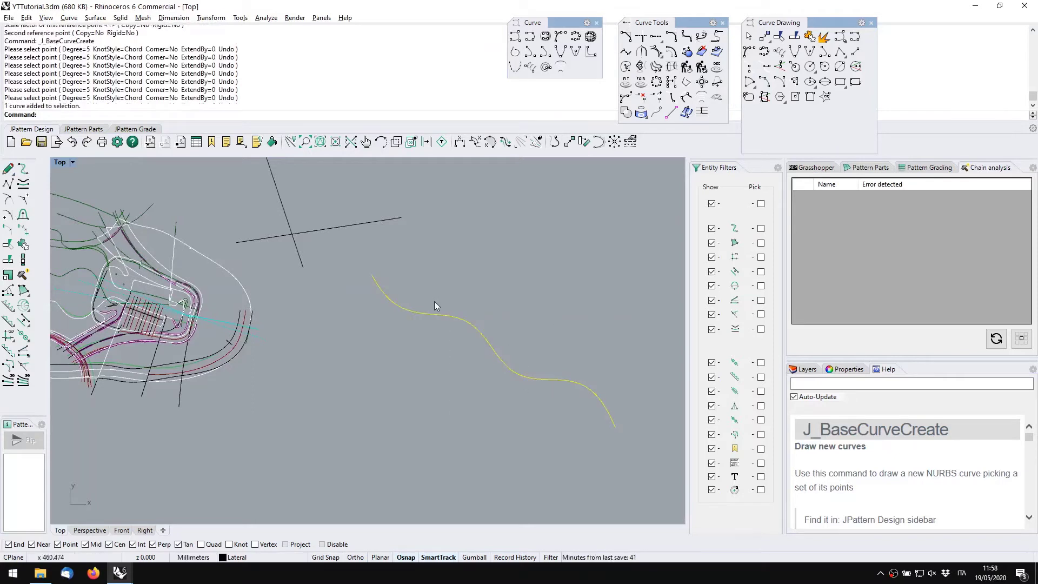
pyautogui.press('F10')
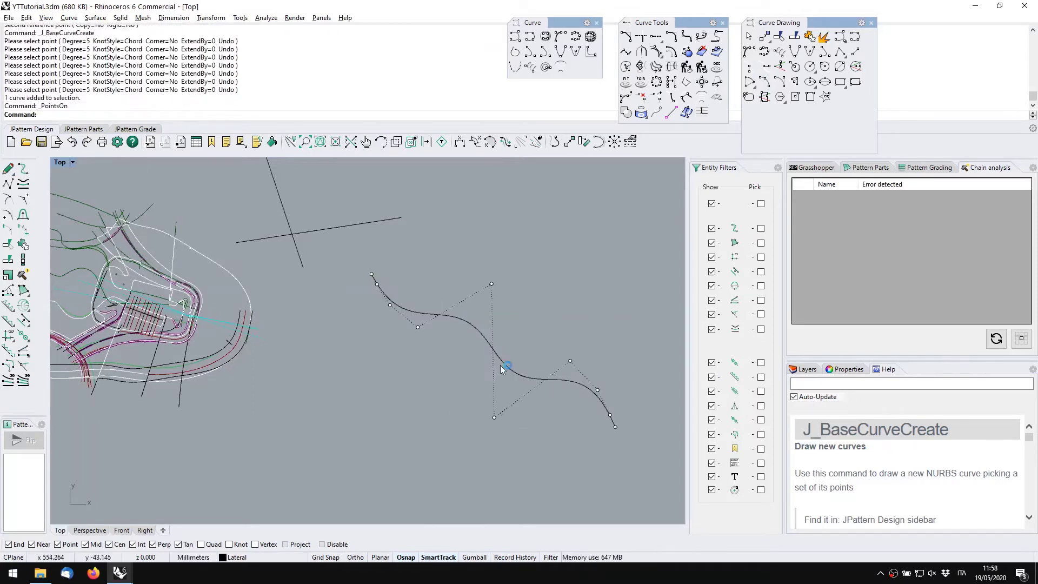
pyautogui.moveTo(352, 262); pyautogui.dragTo(506, 432)
pyautogui.click(584, 142)
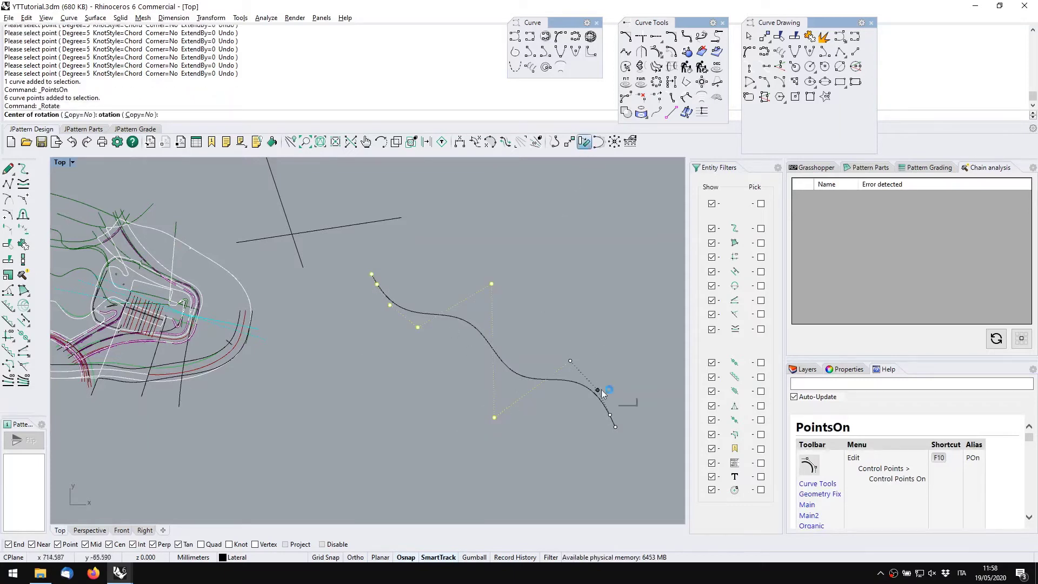
pyautogui.click(608, 438)
pyautogui.click(383, 291)
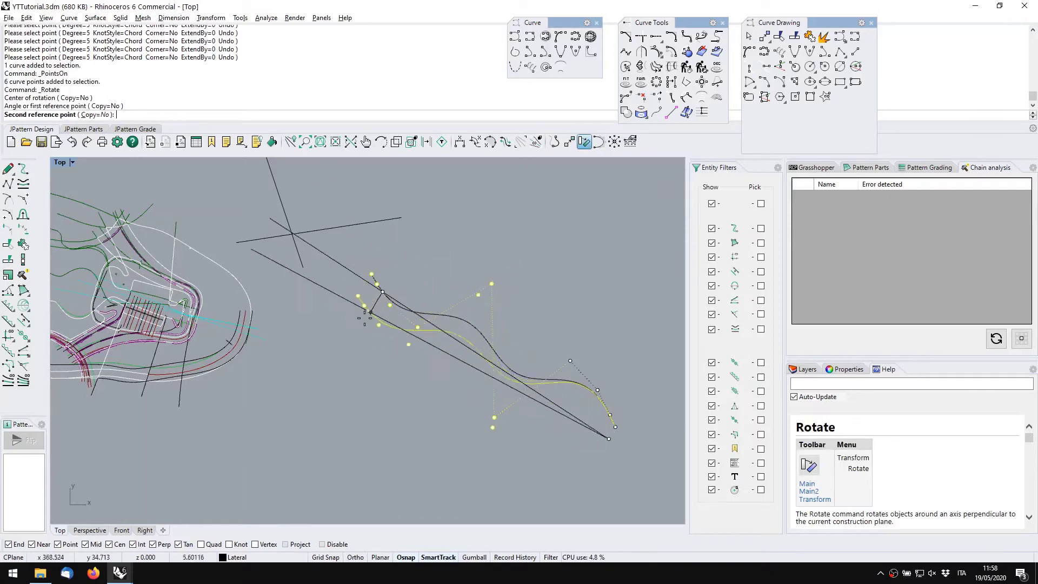
pyautogui.click(363, 329)
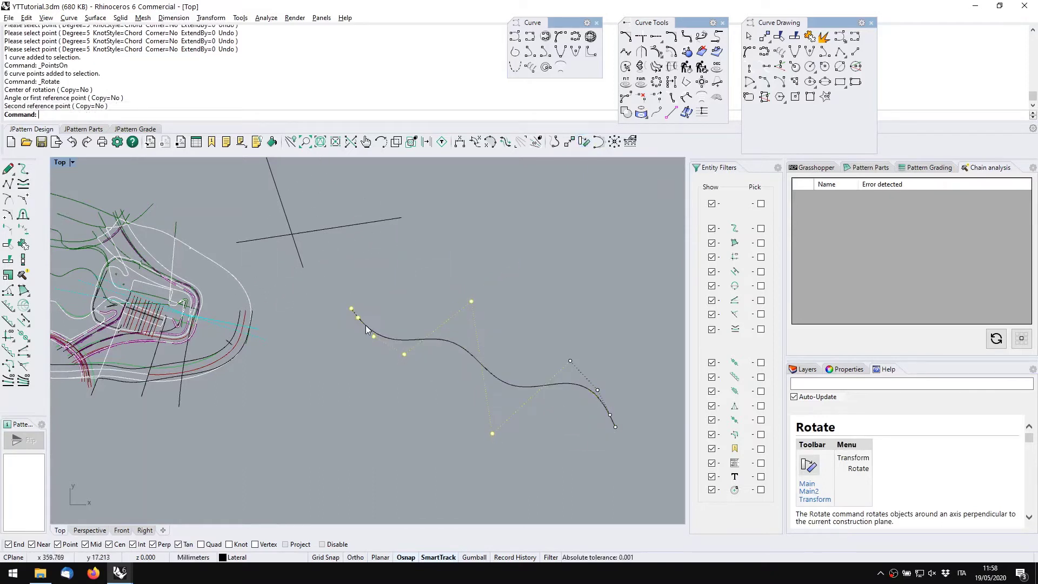
# Rotate the wavy curve's four leftmost control points counterclockwise around a point just beneath them, and hide the control points
pyautogui.moveTo(338, 304); pyautogui.dragTo(430, 368)
pyautogui.press('Return')
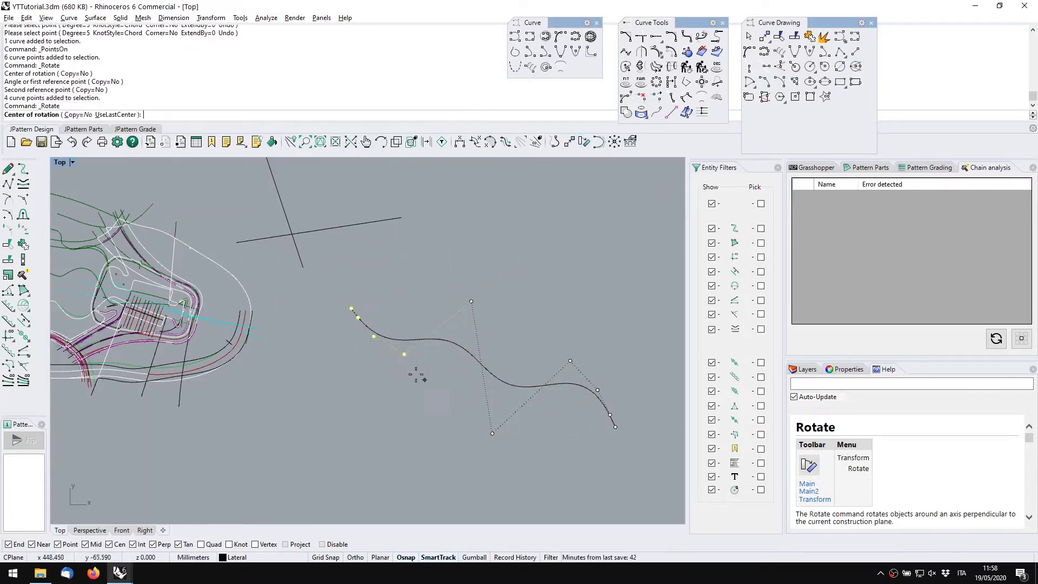
pyautogui.click(418, 369)
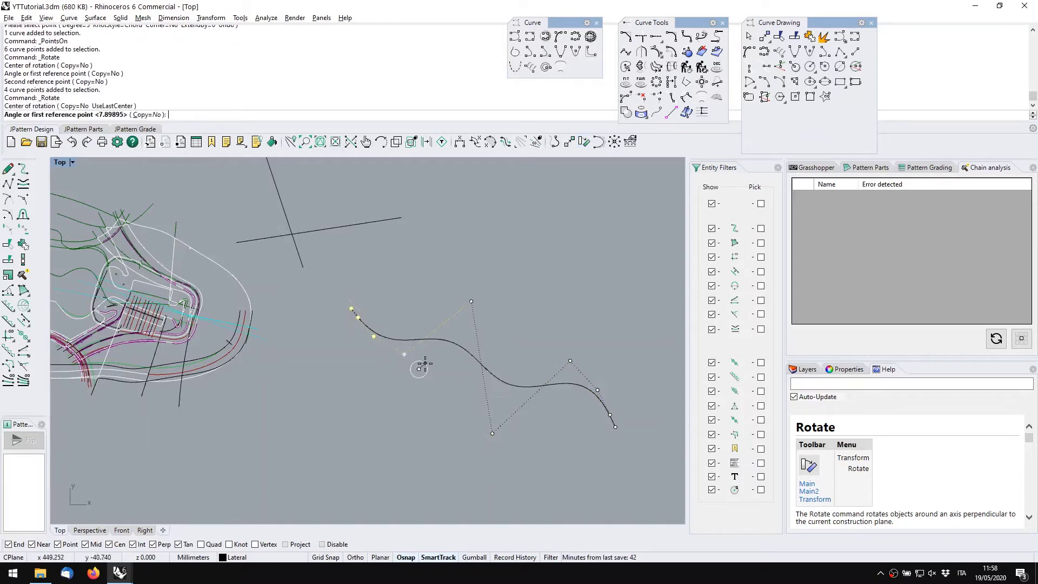
pyautogui.click(322, 317)
pyautogui.click(325, 348)
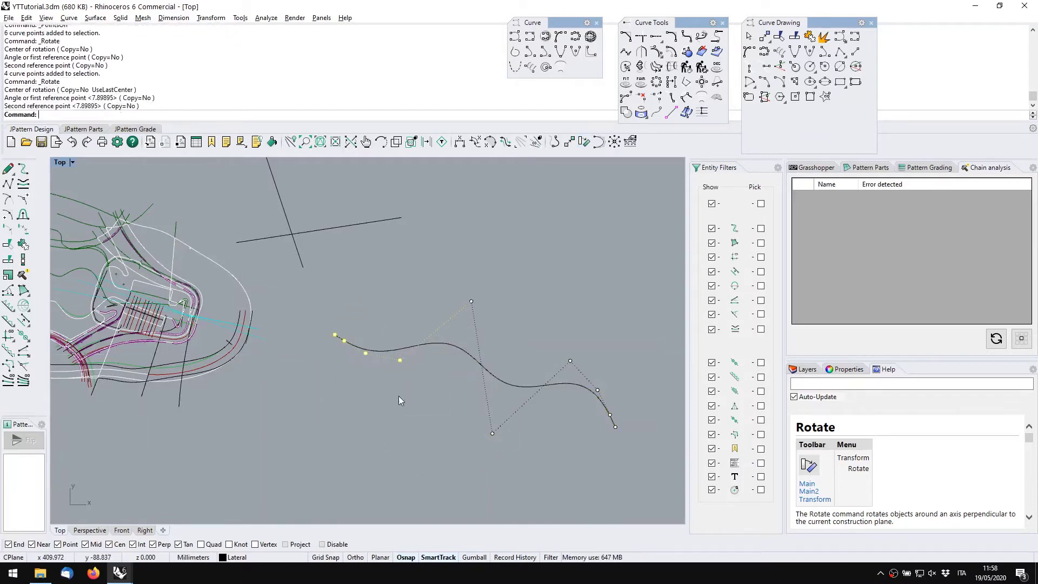
pyautogui.press('Escape')
pyautogui.moveTo(421, 377)
pyautogui.mouseDown(button='right')
pyautogui.moveTo(432, 366)
pyautogui.moveTo(425, 310)
pyautogui.mouseUp(button='right')
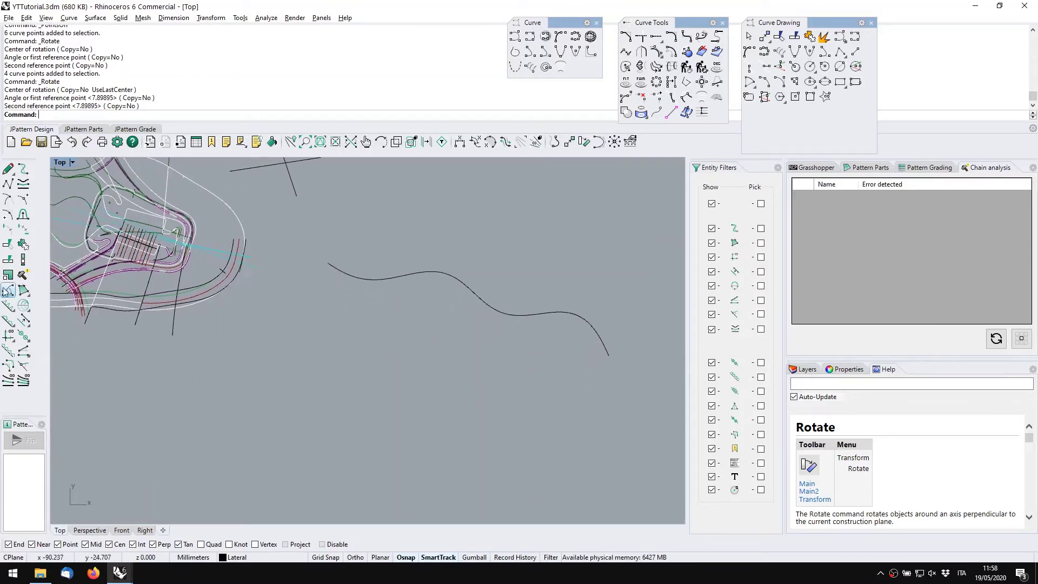
# Add a series of notches at several picked points along the wavy curve, and delete them all
pyautogui.click(9, 308)
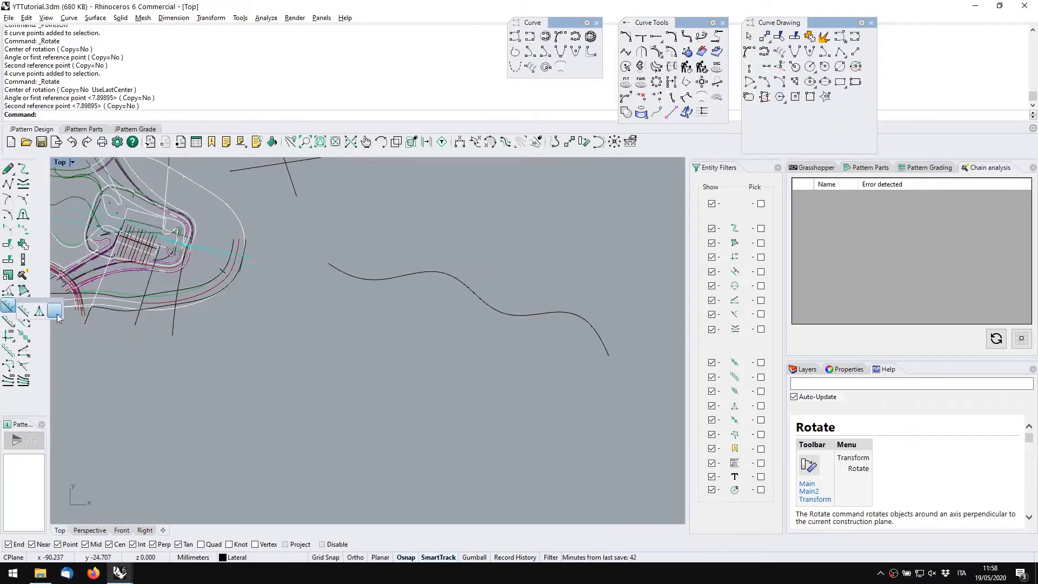
pyautogui.click(24, 311)
pyautogui.click(384, 277)
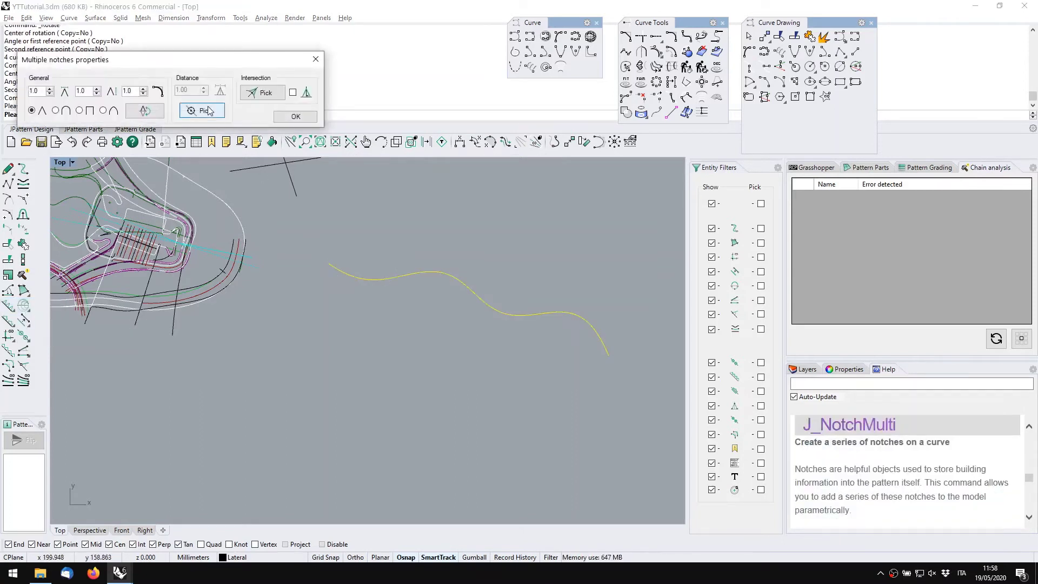
pyautogui.click(208, 111)
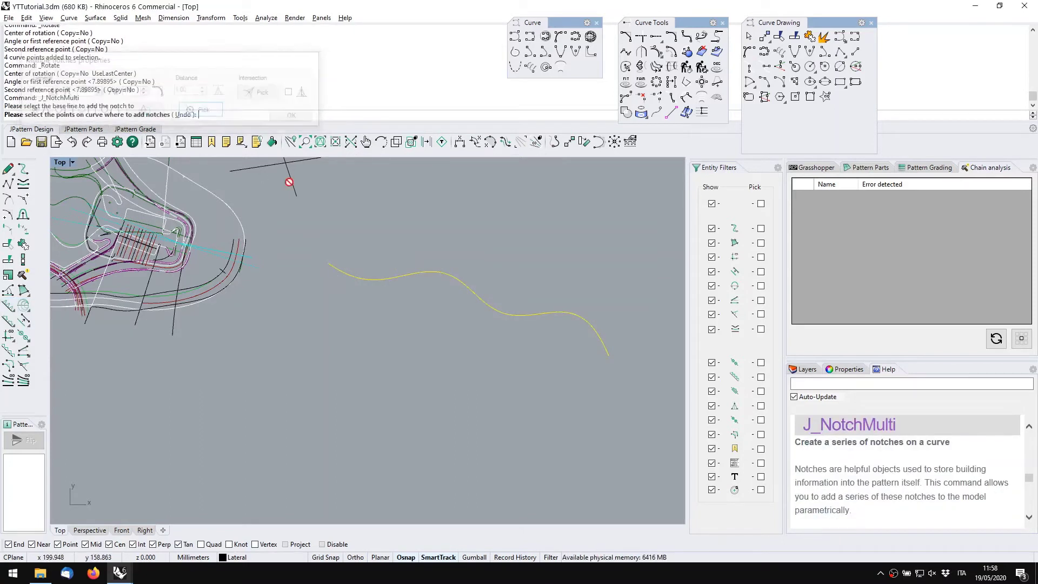
pyautogui.click(417, 269)
pyautogui.click(425, 269)
pyautogui.click(442, 270)
pyautogui.rightClick(481, 278)
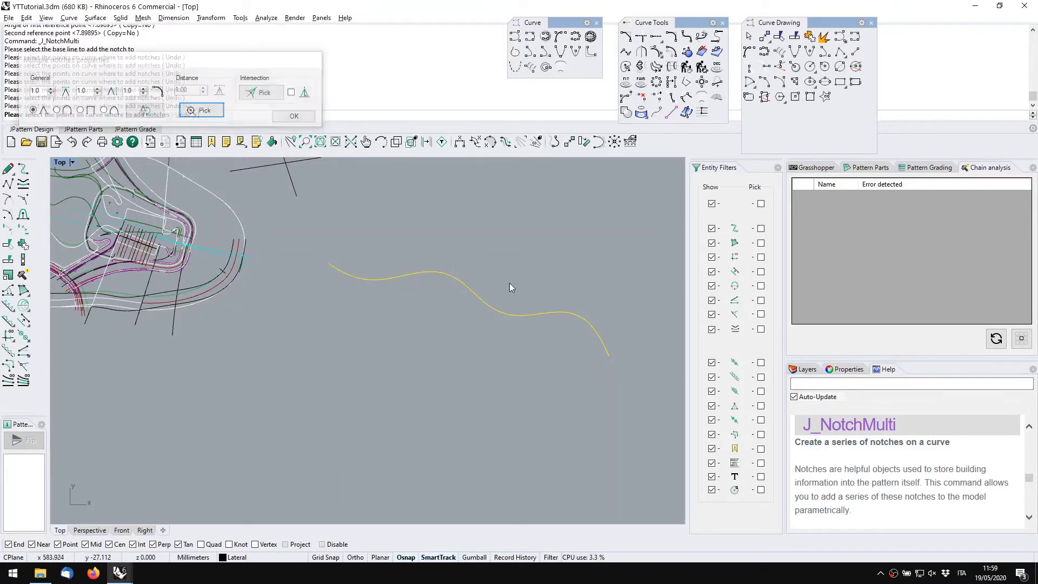
pyautogui.moveTo(319, 239); pyautogui.dragTo(512, 350)
pyautogui.press('Delete')
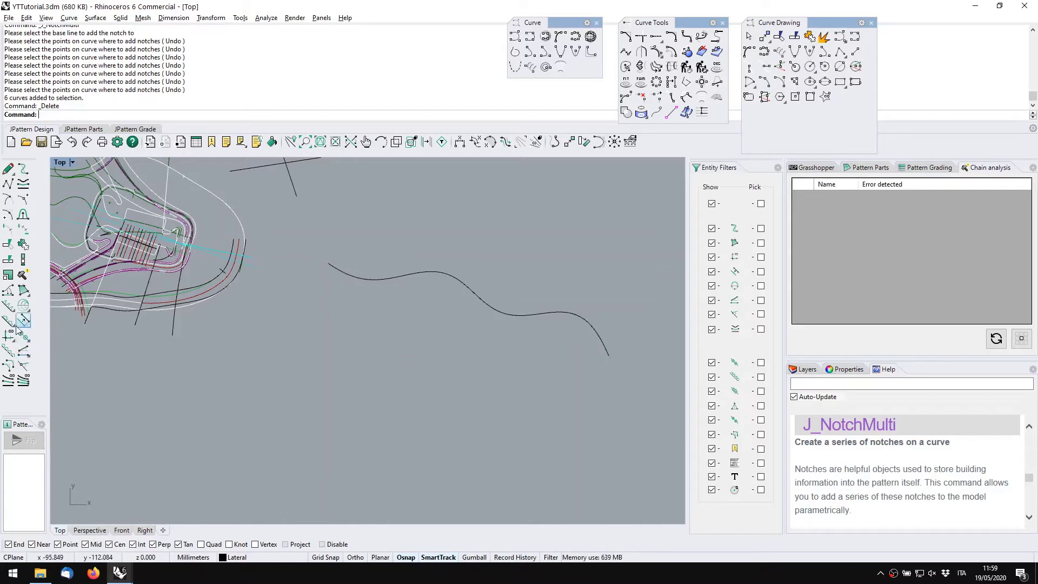
pyautogui.click(8, 306)
pyautogui.click(363, 279)
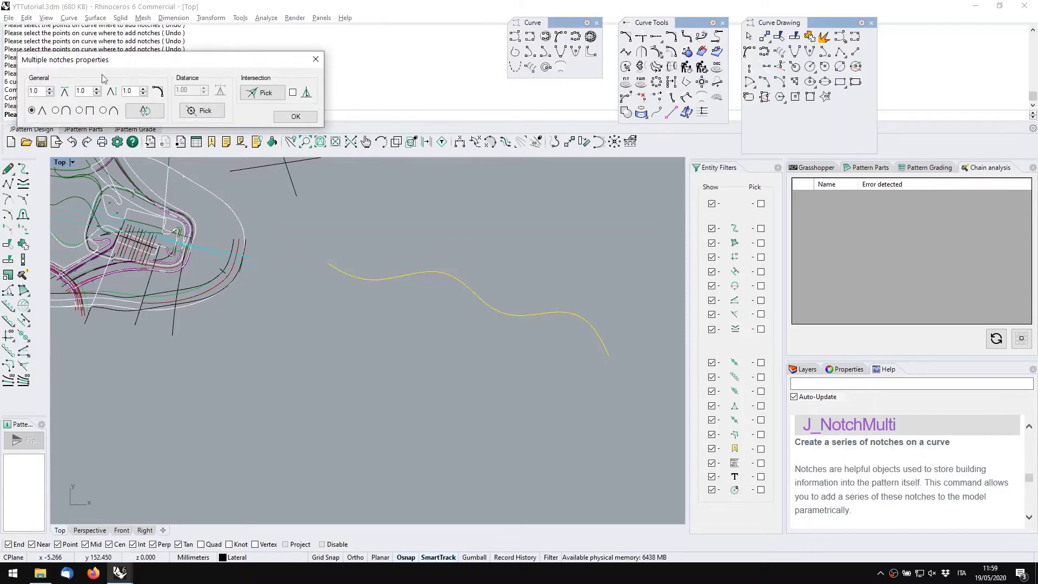
pyautogui.click(315, 59)
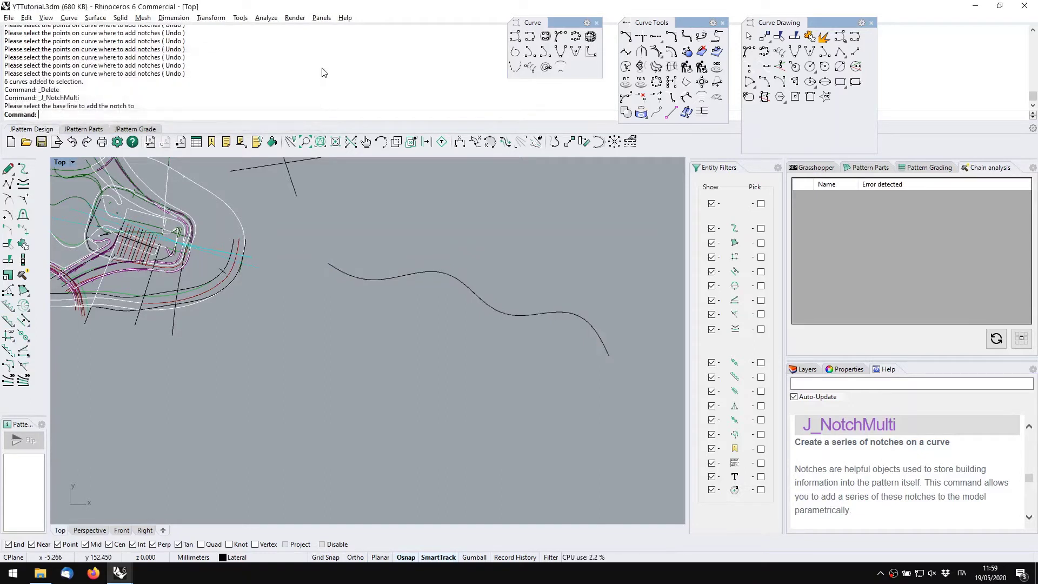
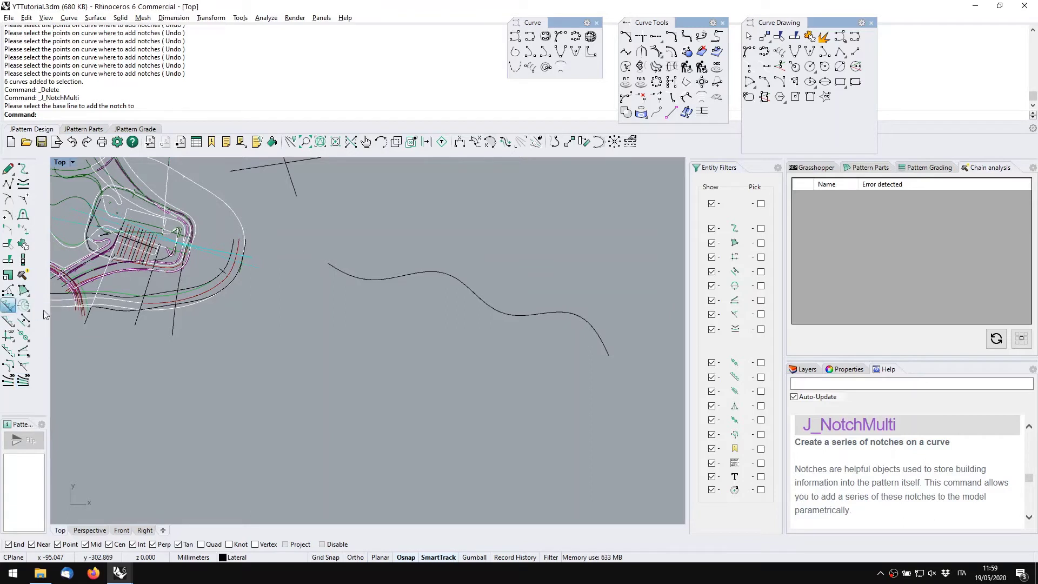
# Create a single V-shaped notch, 2.0 wide and 2.0 high, at a picked point on the wavy curve's first rising stretch
pyautogui.click(9, 304)
pyautogui.click(419, 280)
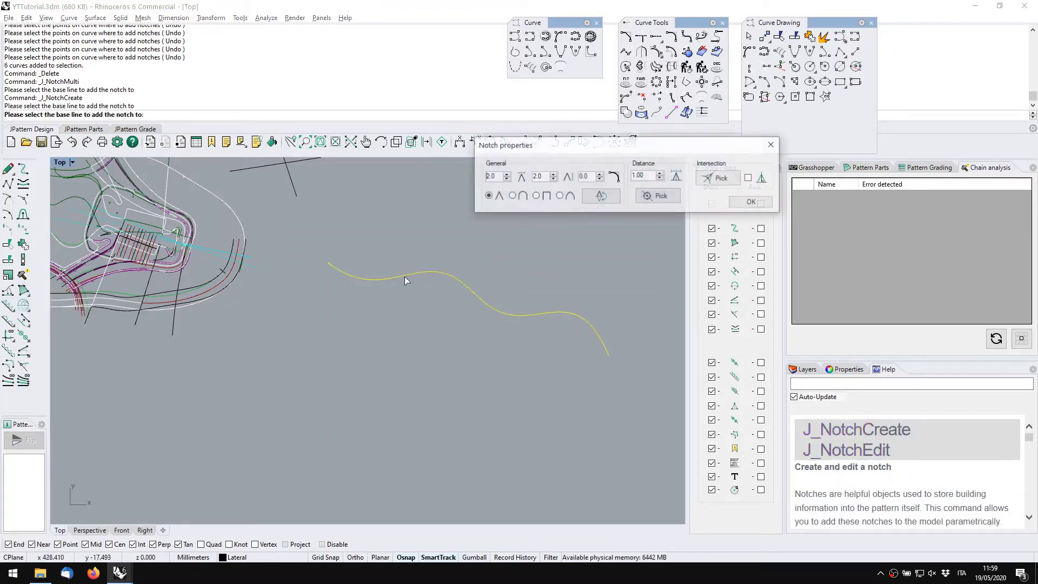
pyautogui.click(641, 198)
pyautogui.click(268, 288)
pyautogui.press('Return')
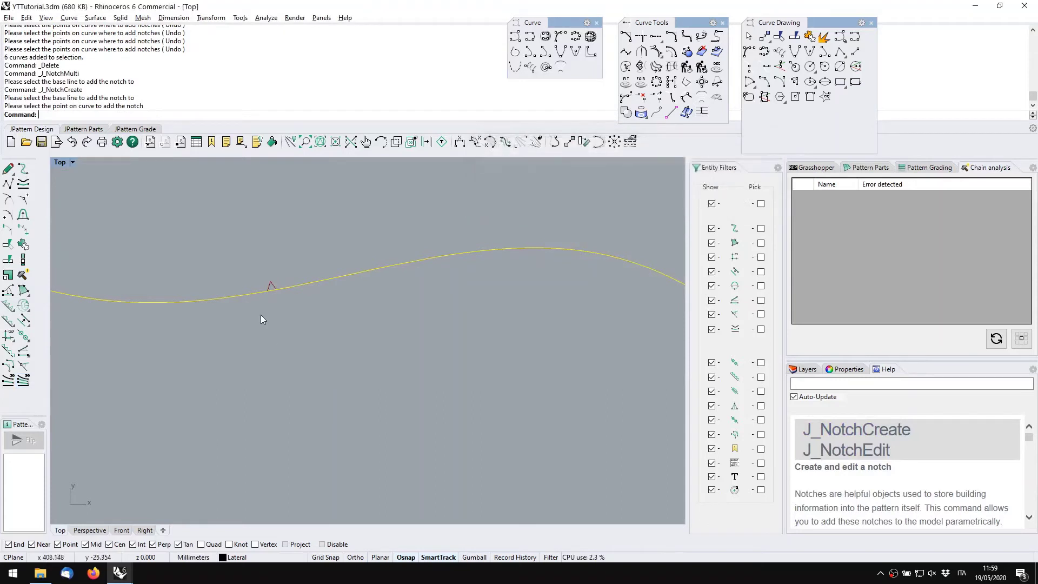
# Try flipping the new notch to the opposite side of the wavy curve
pyautogui.click(271, 285)
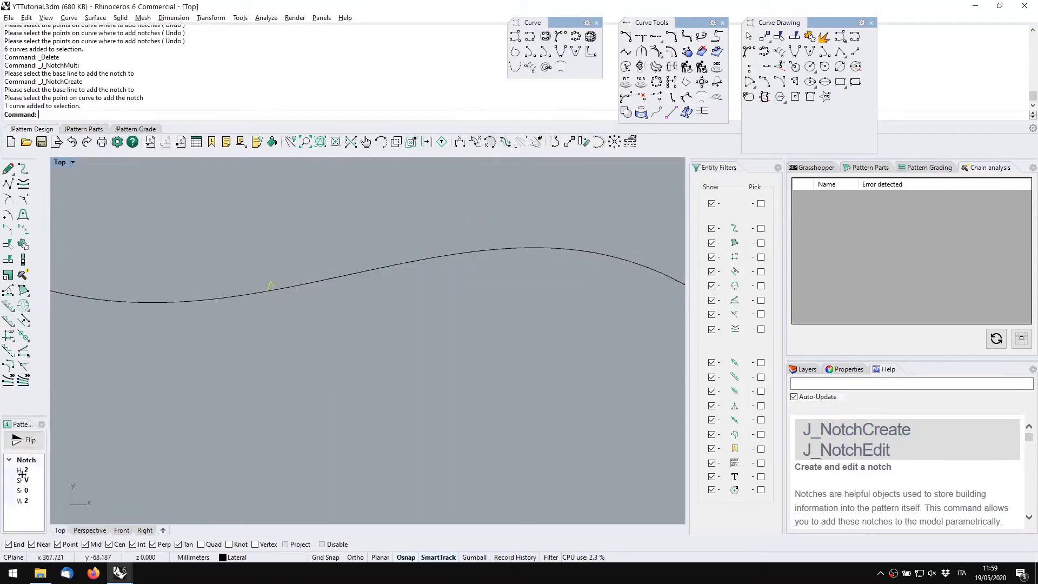
pyautogui.click(33, 446)
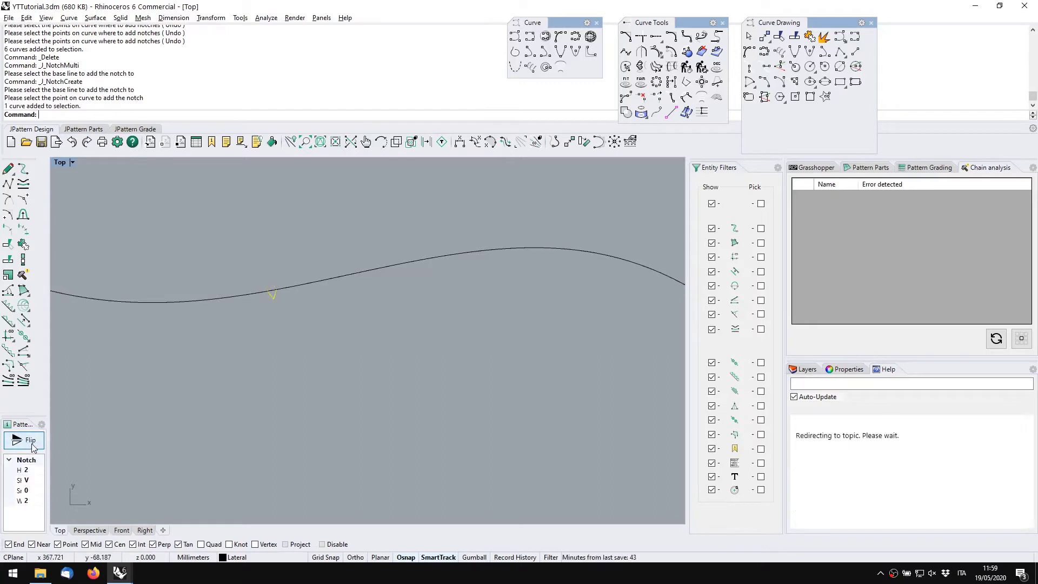
pyautogui.click(257, 352)
pyautogui.scroll(-8, 256, 349)
pyautogui.moveTo(254, 347); pyautogui.dragTo(257, 289, button='right')
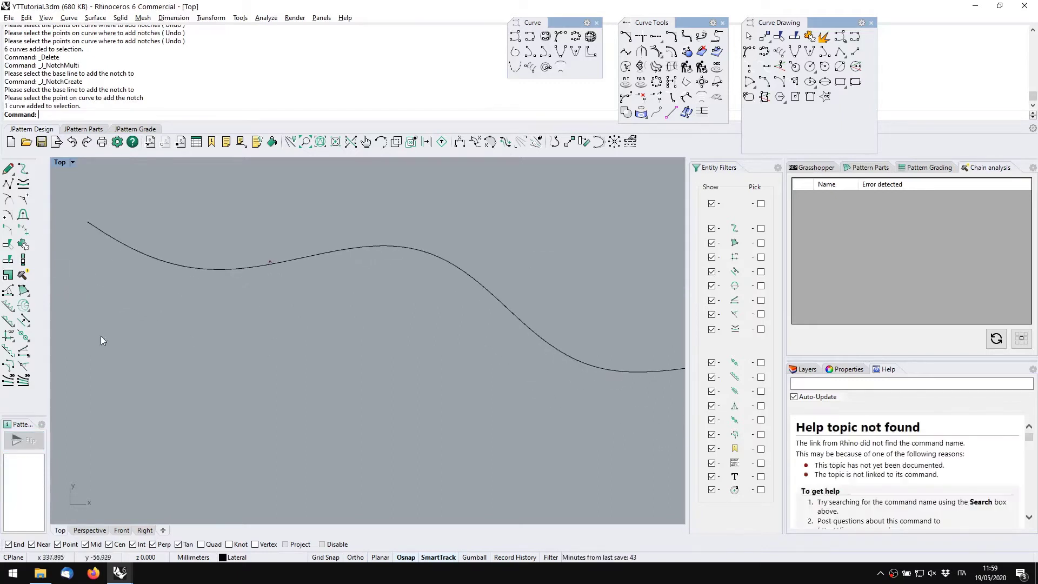
# Move the first second-row tool of the JPattern Boundary group into the JPattern Design sidebar, and place it at the end
pyautogui.click(23, 306)
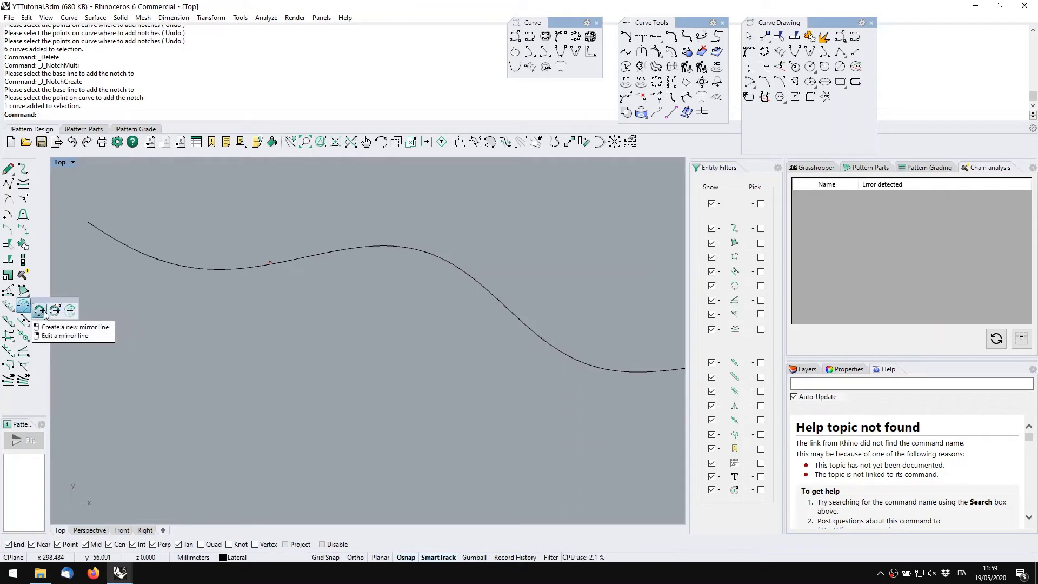
pyautogui.click(26, 292)
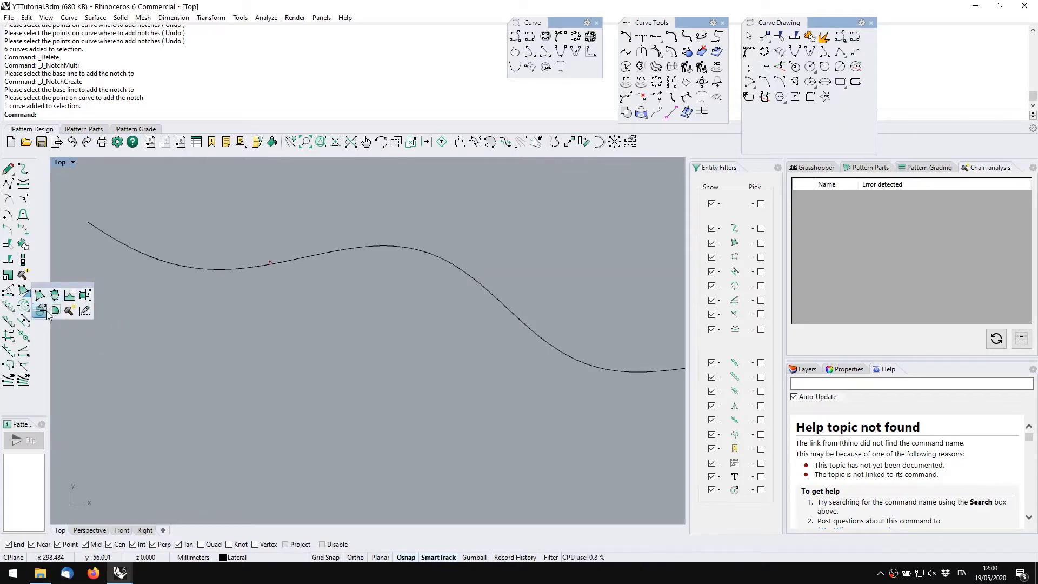
pyautogui.keyDown('shift'); pyautogui.moveTo(47, 311); pyautogui.dragTo(27, 304); pyautogui.keyUp('shift')
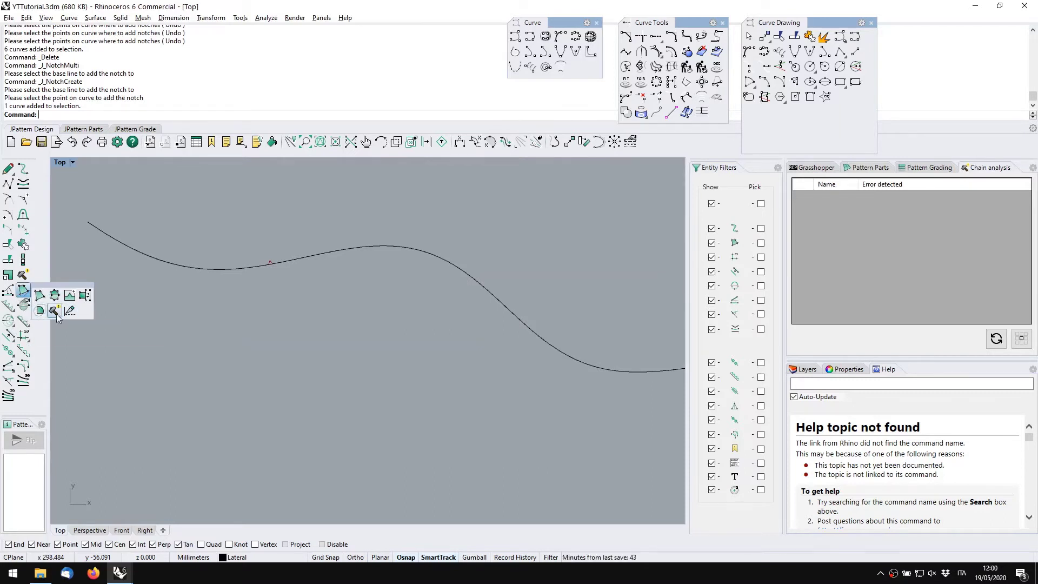
pyautogui.click(15, 325)
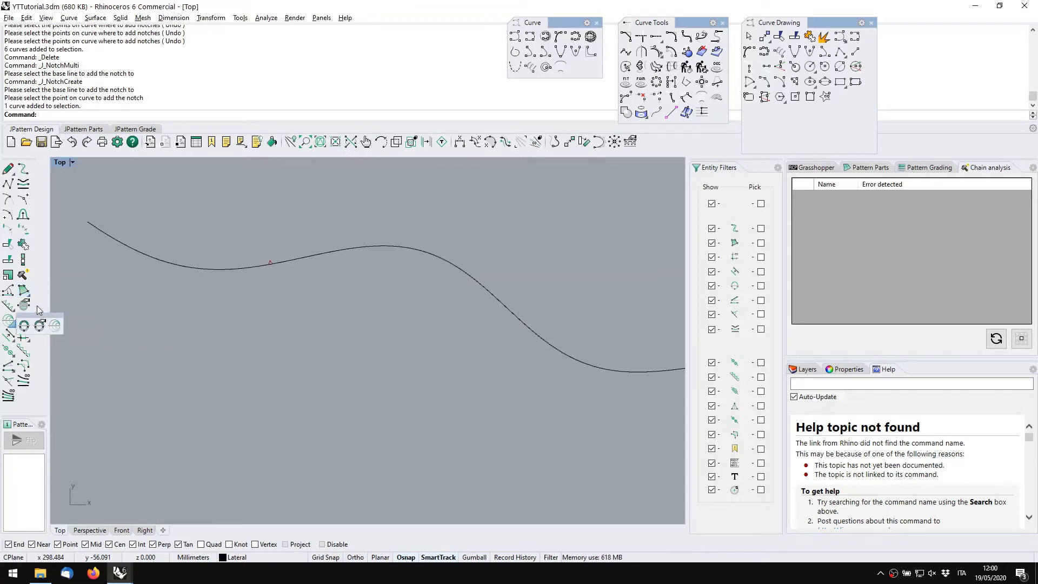
pyautogui.moveTo(27, 304)
pyautogui.keyDown('shift'); pyautogui.mouseDown()
pyautogui.moveTo(9, 320)
pyautogui.moveTo(24, 302)
pyautogui.mouseUp(); pyautogui.keyUp('shift')
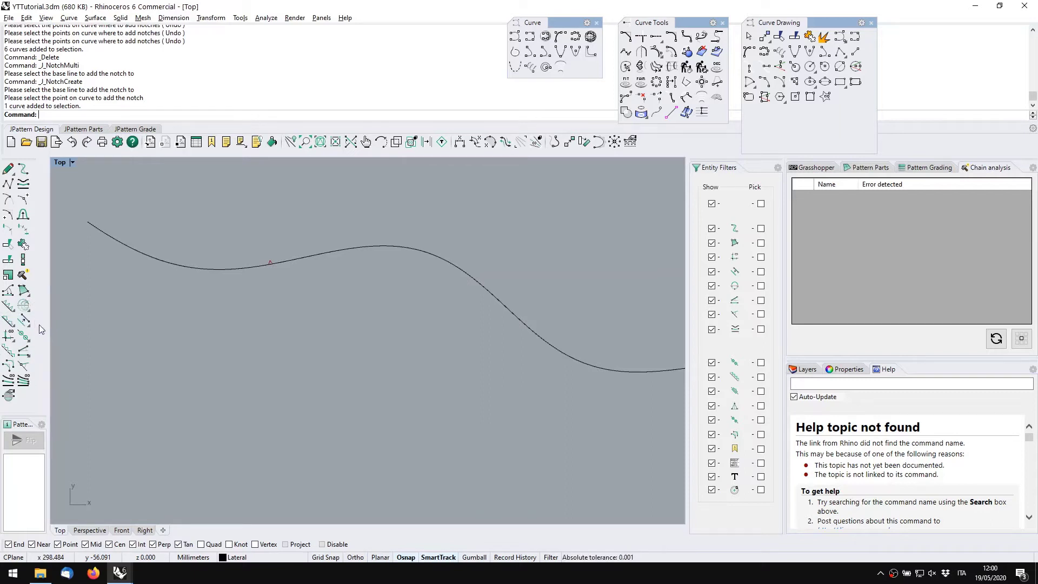
pyautogui.click(27, 309)
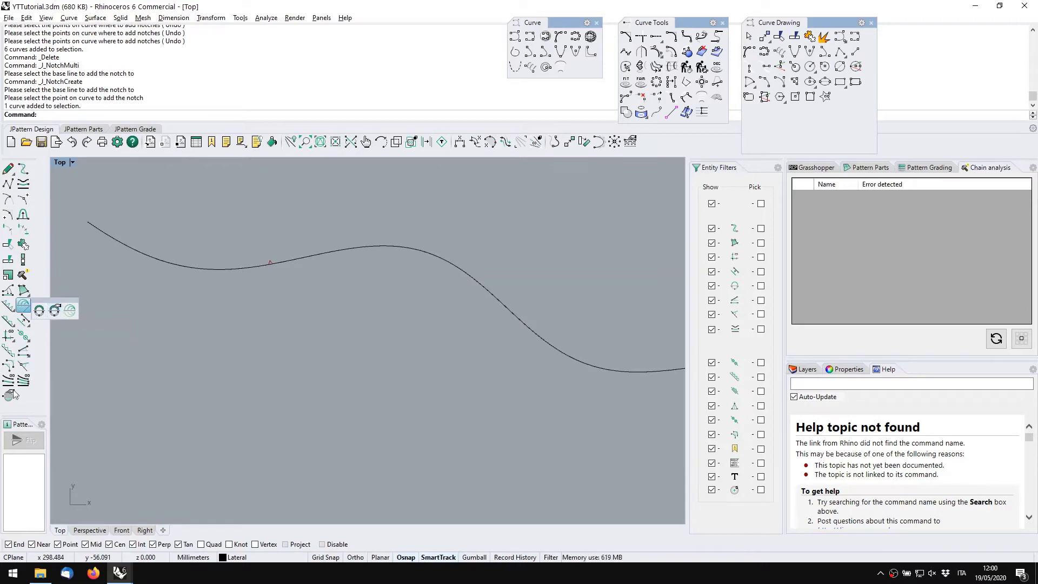
pyautogui.click(33, 302)
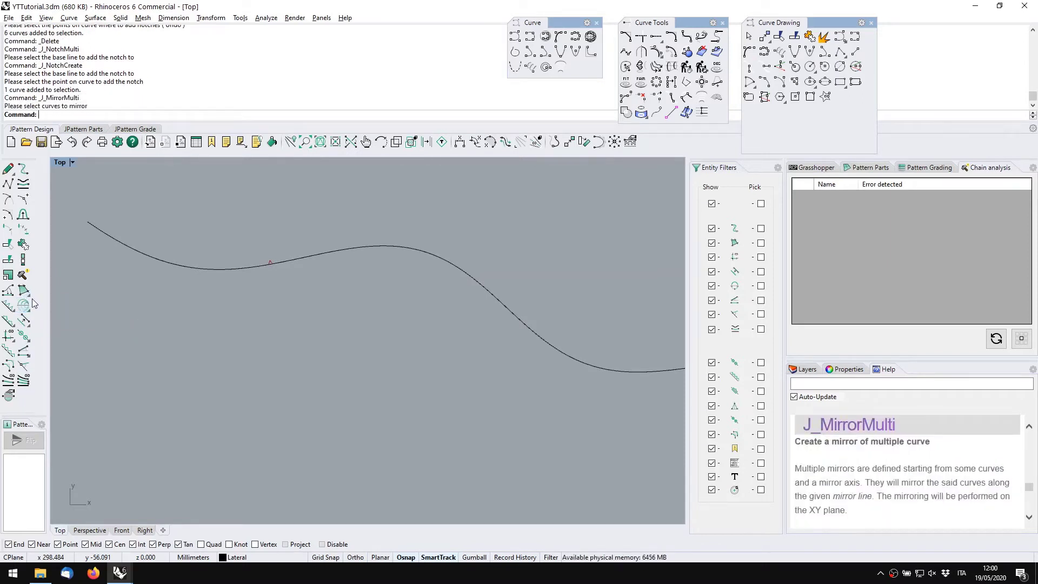
pyautogui.press('Escape')
pyautogui.moveTo(33, 301)
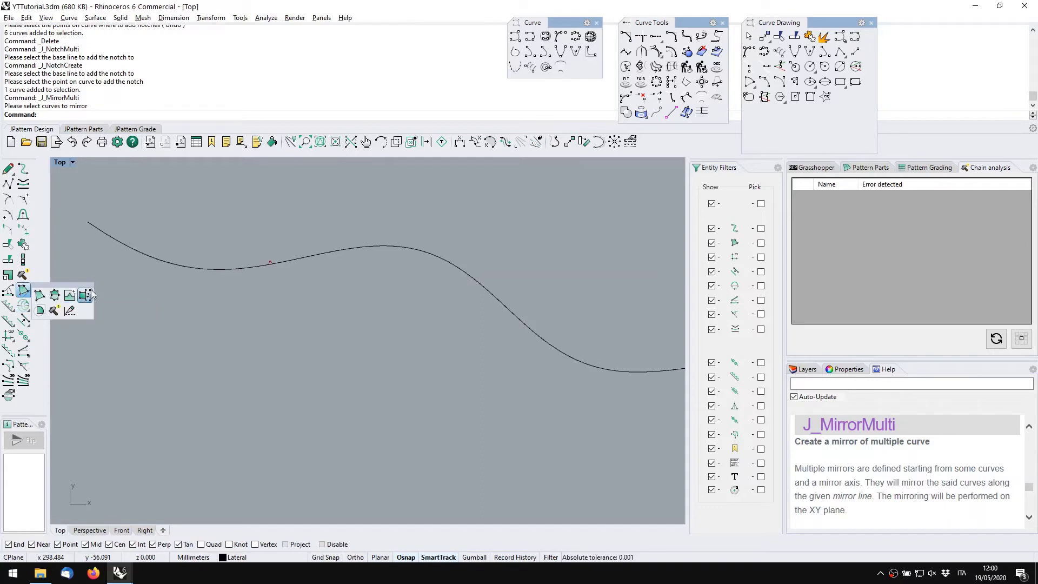
# Draw three straight degree 5 base curves: two near-vertical ones crossing the wavy curve either side of the notch, and a horizontal one crossing both beneath it
pyautogui.click(9, 169)
pyautogui.click(227, 356)
pyautogui.press('Return')
pyautogui.press('Return')
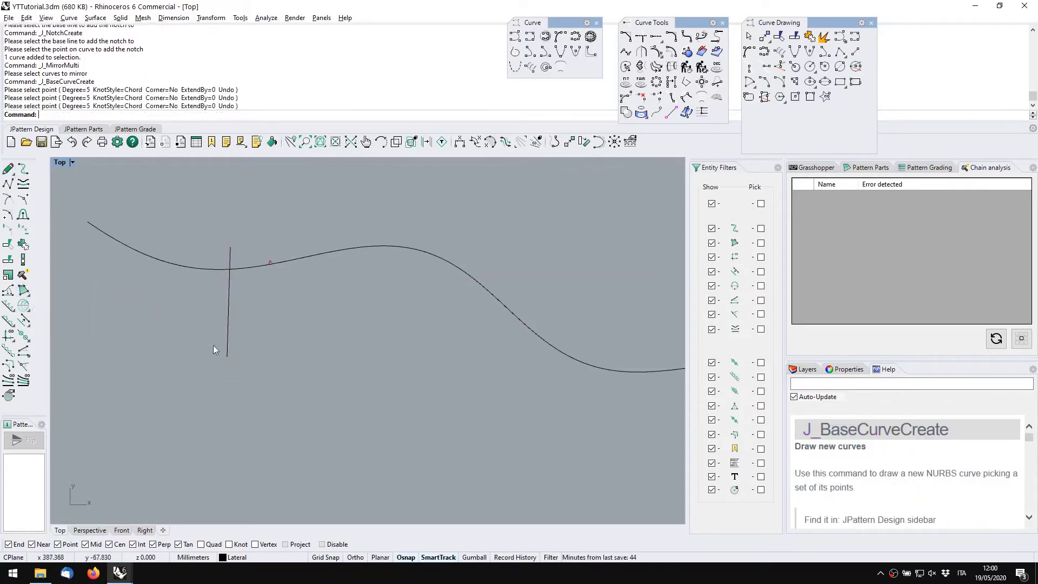
pyautogui.click(191, 317)
pyautogui.click(335, 319)
pyautogui.press('Return')
pyautogui.press('Return')
pyautogui.click(318, 352)
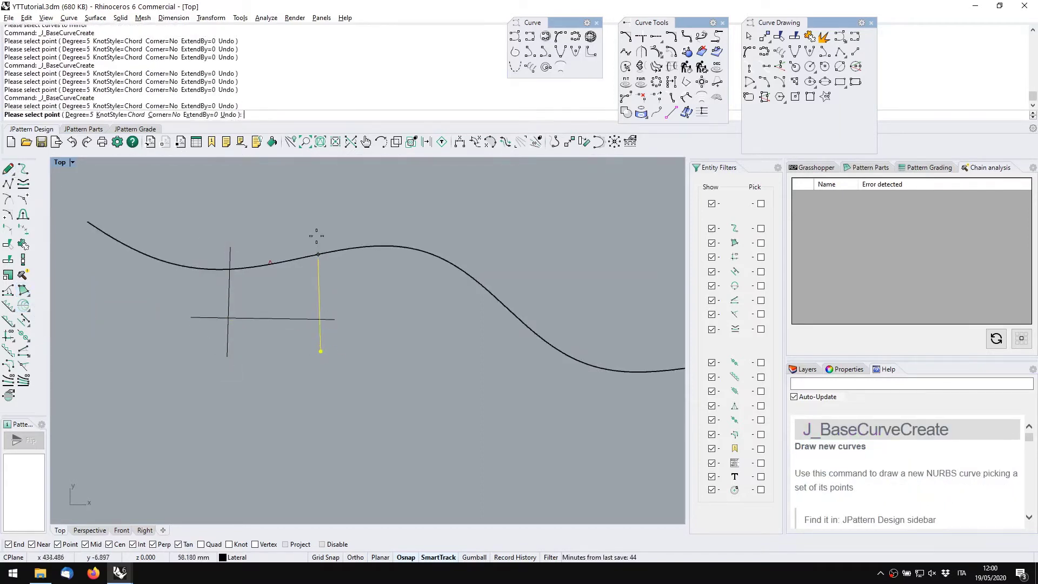
pyautogui.click(315, 235)
pyautogui.press('Return')
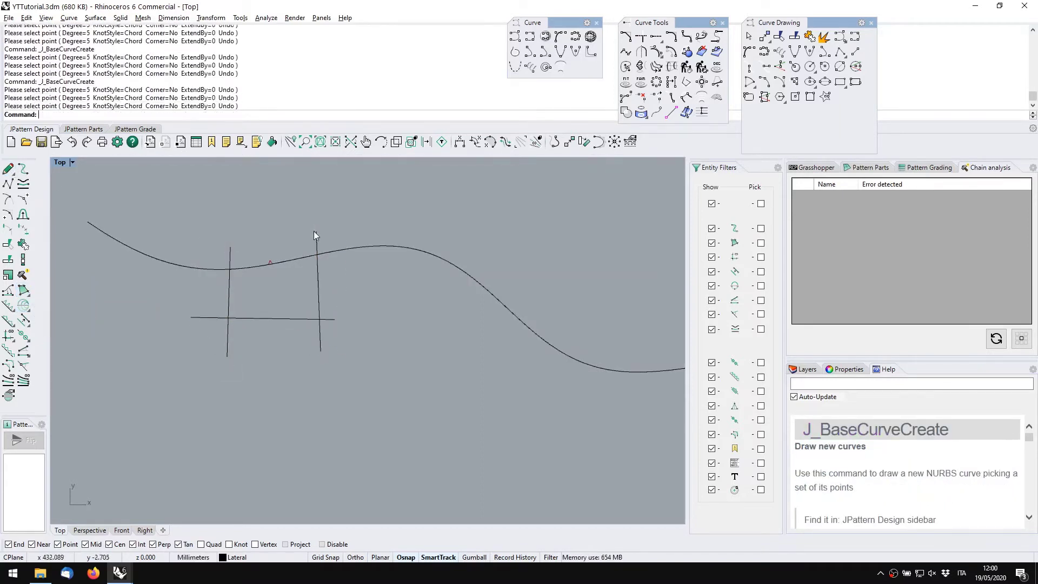
# Create a boolean boundary from the region enclosed by the wavy curve and the three straight curves, and add all notches to it
pyautogui.click(27, 292)
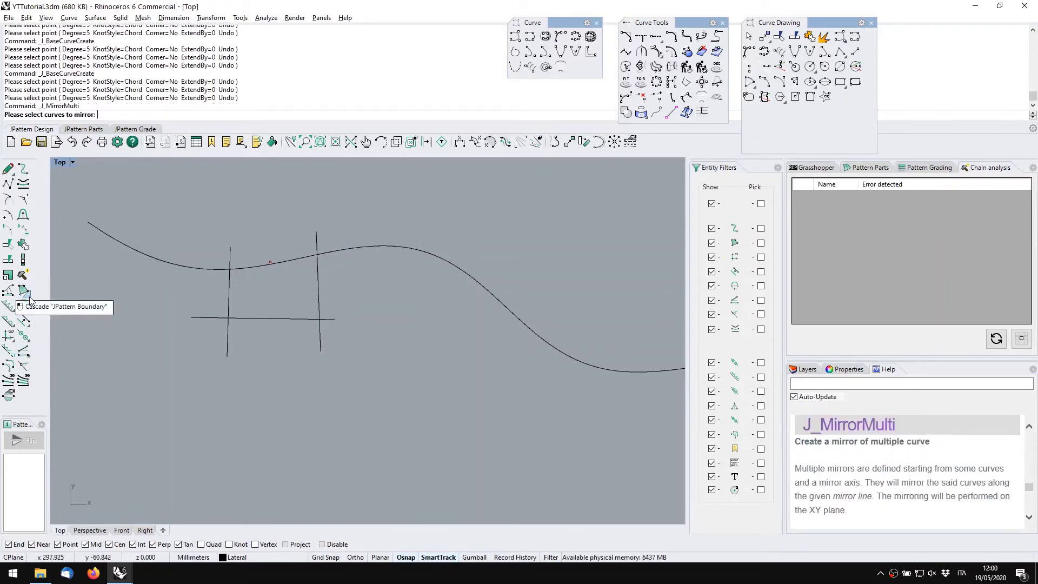
pyautogui.click(29, 297)
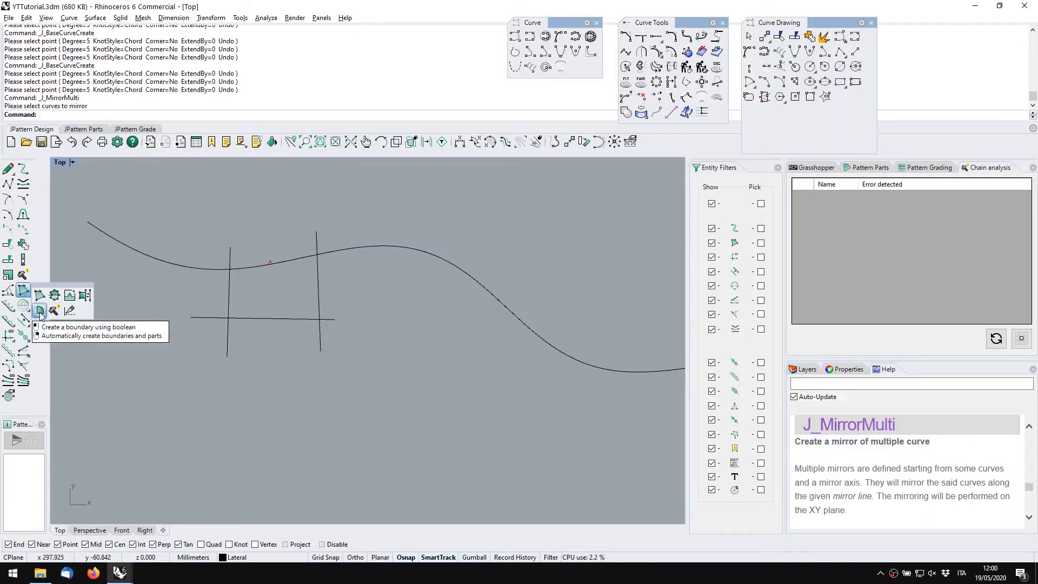
pyautogui.click(40, 312)
pyautogui.moveTo(387, 361); pyautogui.dragTo(208, 226)
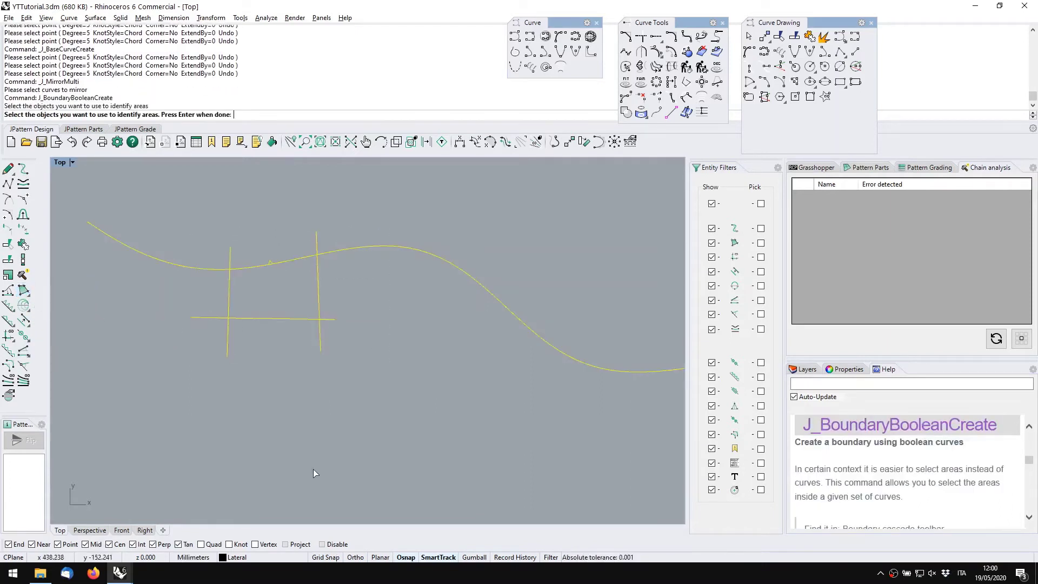
pyautogui.rightClick(278, 384)
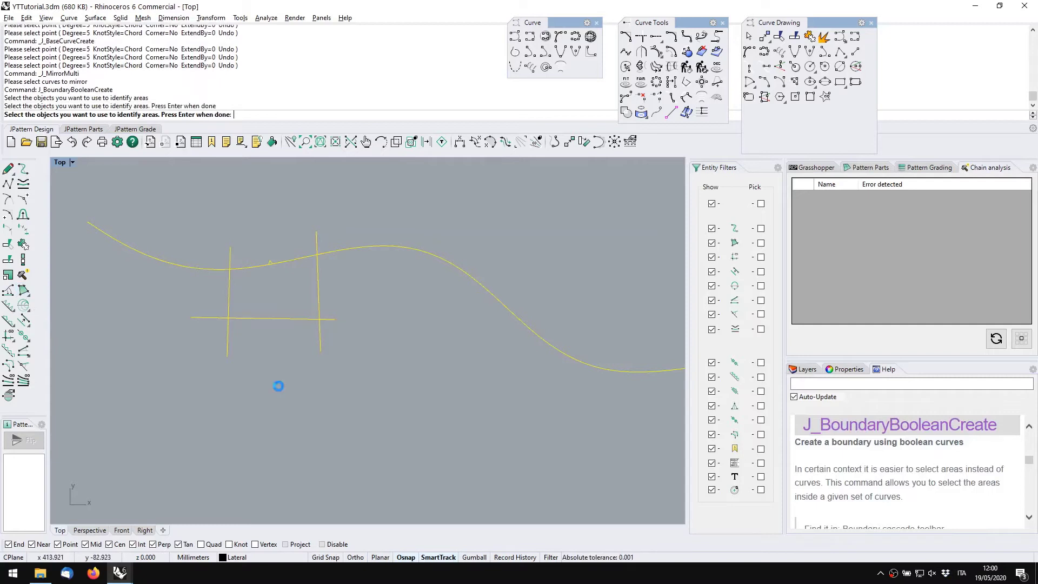
pyautogui.click(278, 287)
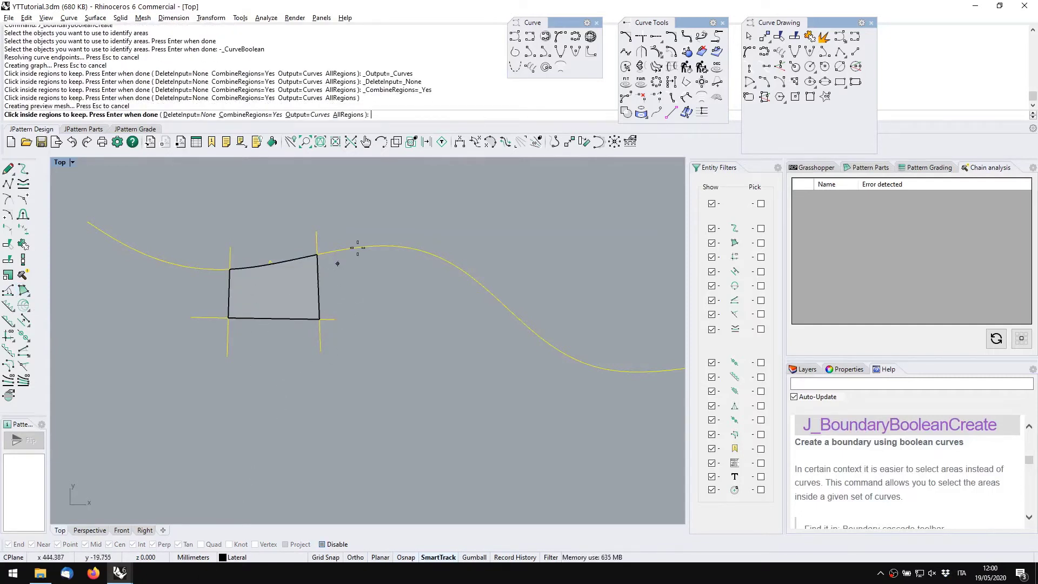
pyautogui.rightClick(277, 287)
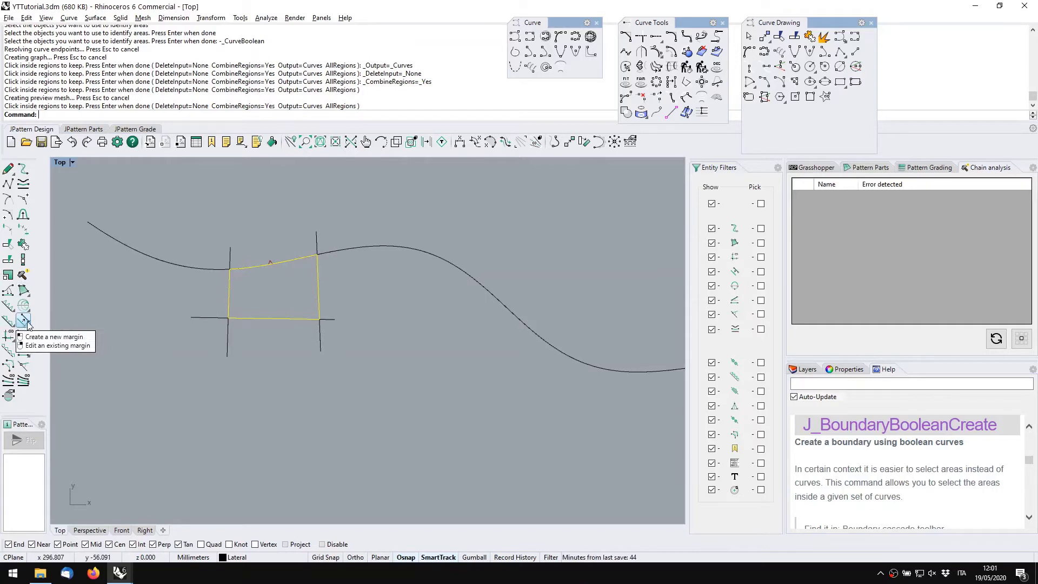
pyautogui.click(23, 305)
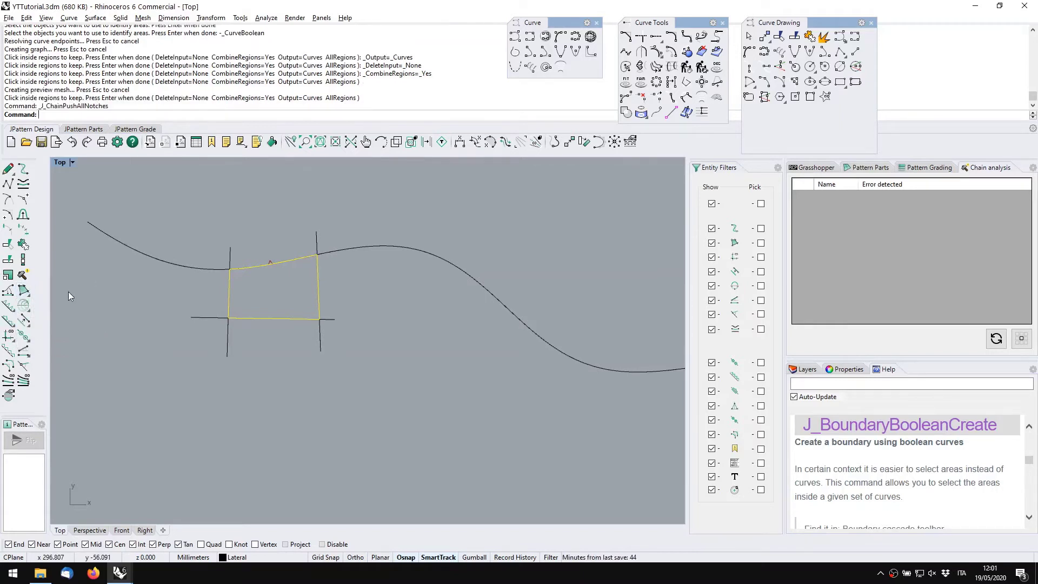
pyautogui.click(239, 283)
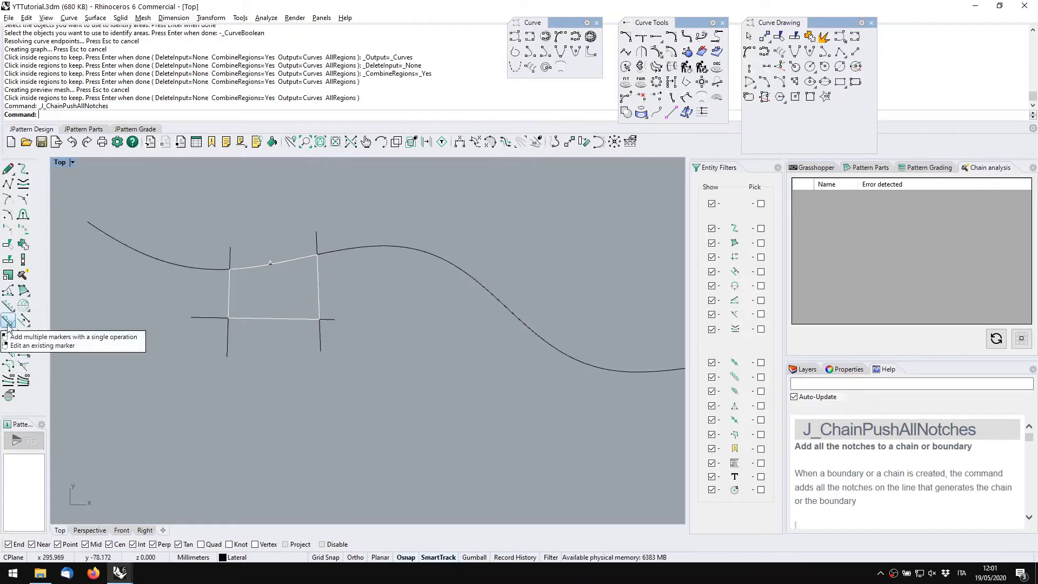
# Try adding three markers in one operation along the wavy curve, between the boundary and the curve's descending stretch
pyautogui.click(295, 261)
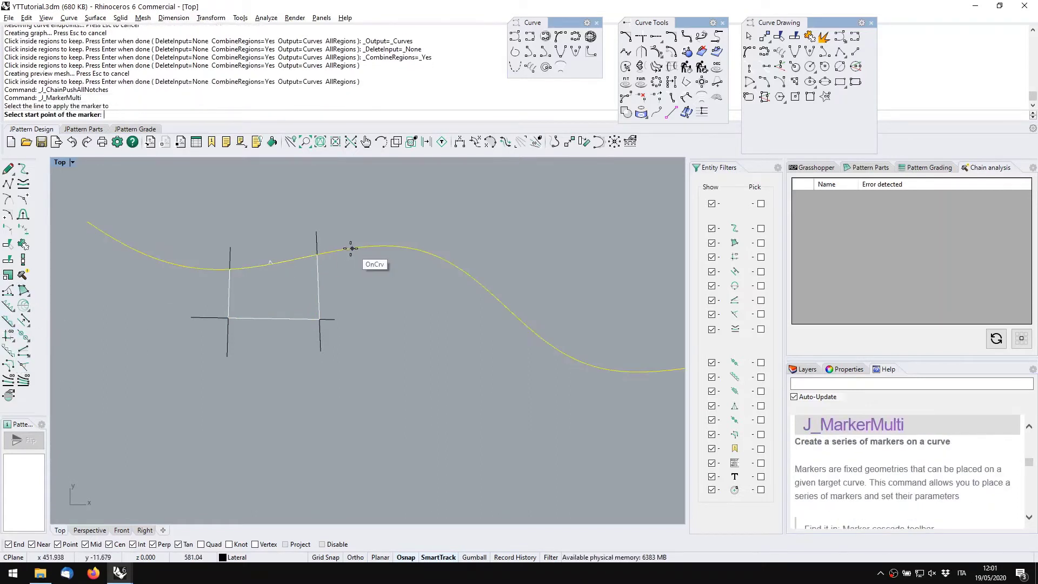
pyautogui.click(349, 247)
pyautogui.click(395, 245)
pyautogui.click(417, 249)
pyautogui.click(448, 261)
pyautogui.click(475, 280)
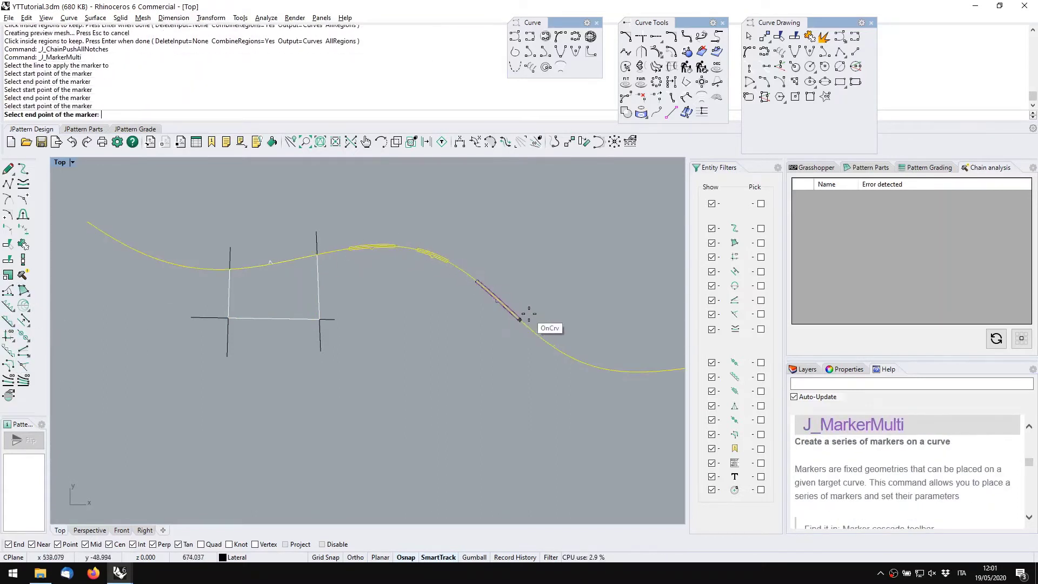
pyautogui.click(523, 322)
pyautogui.press('Return')
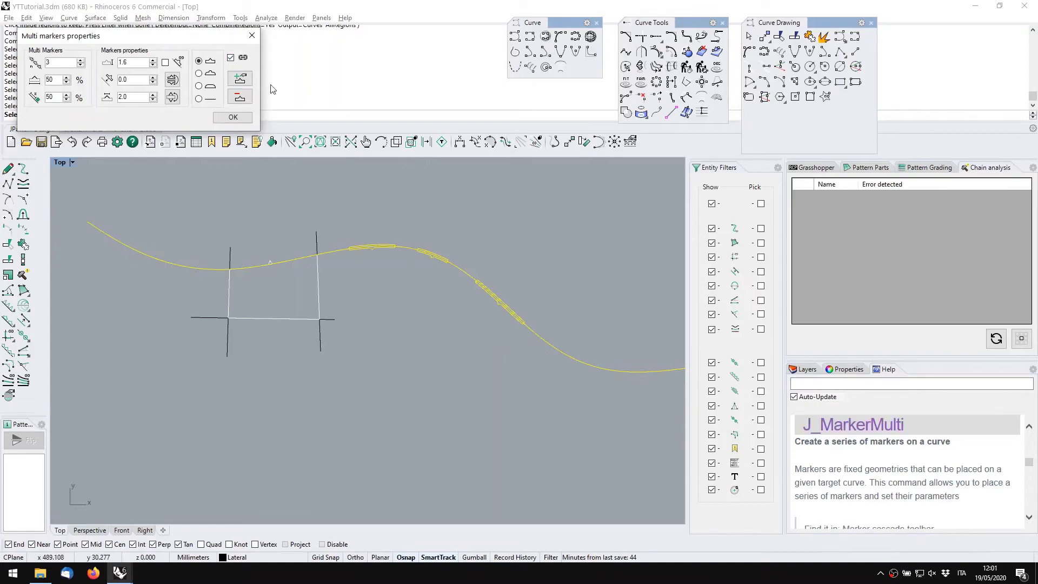
pyautogui.click(252, 35)
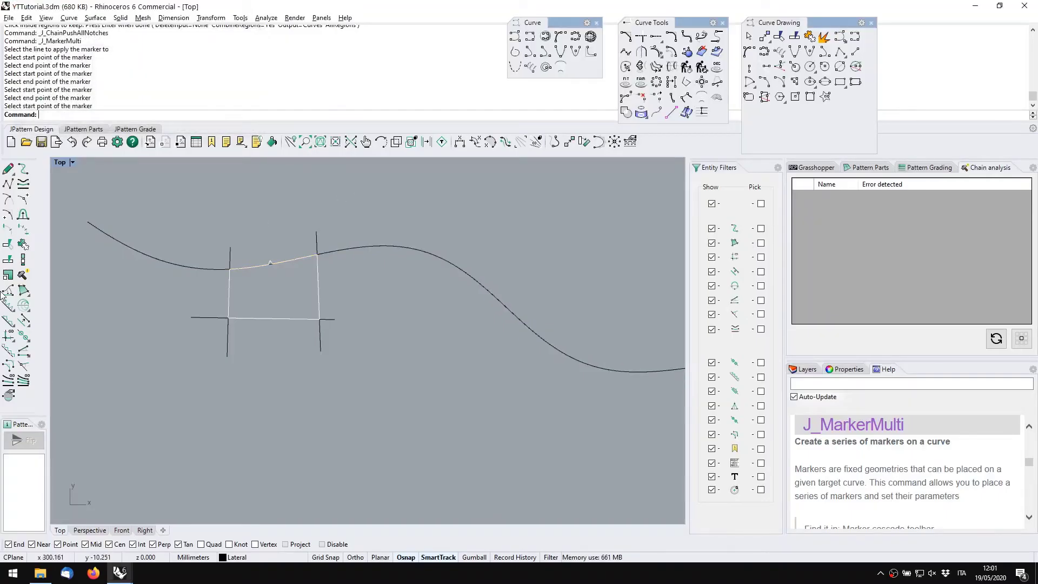
# Create a 12.00 mm margin above the wavy curve
pyautogui.click(30, 325)
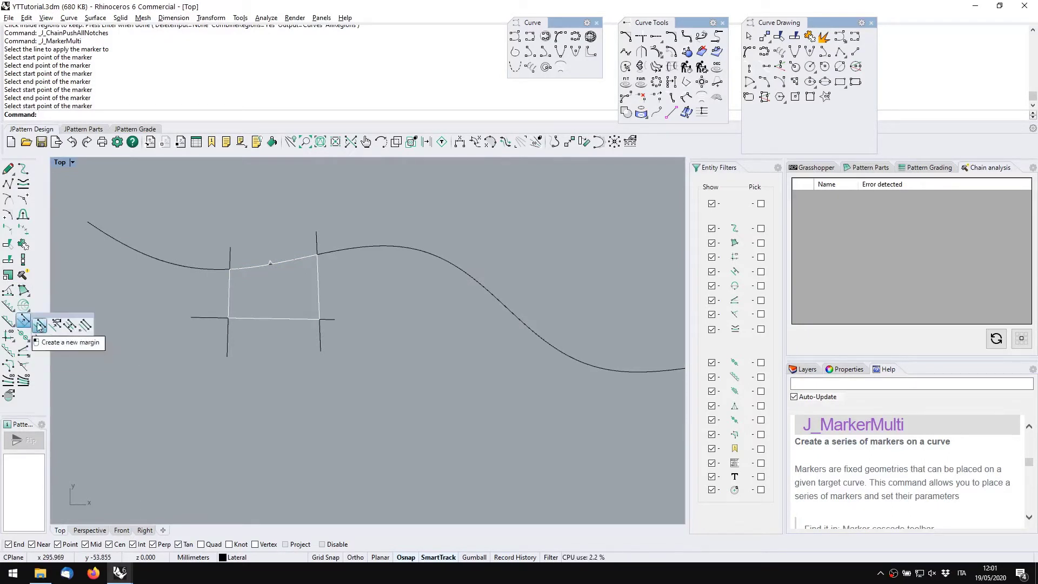
pyautogui.click(40, 324)
pyautogui.click(419, 249)
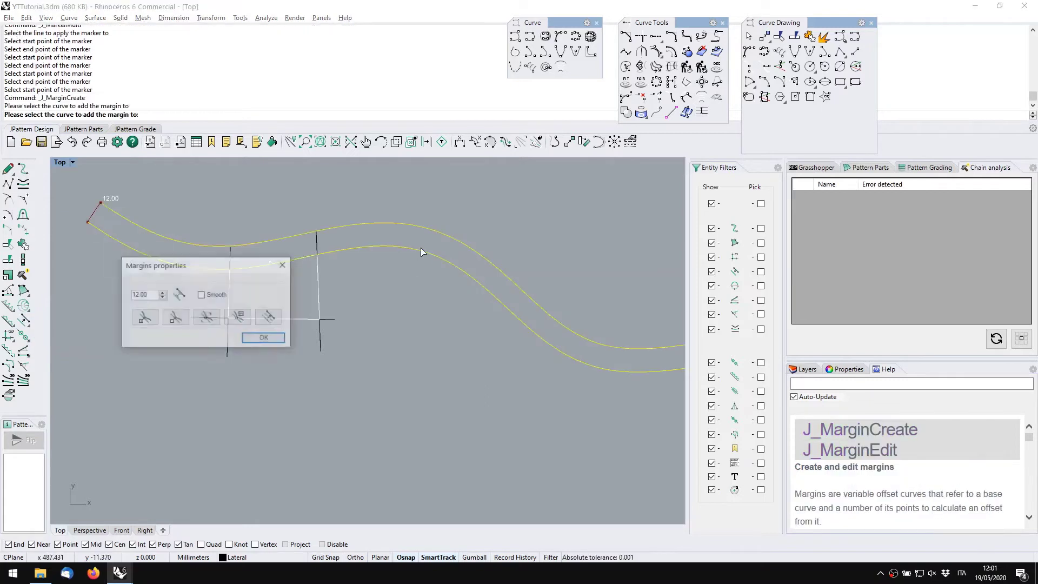
pyautogui.click(264, 338)
# Enable the new margin's grip points and pull its lower end grip outward to an offset of about 21.5 mm
pyautogui.click(326, 249)
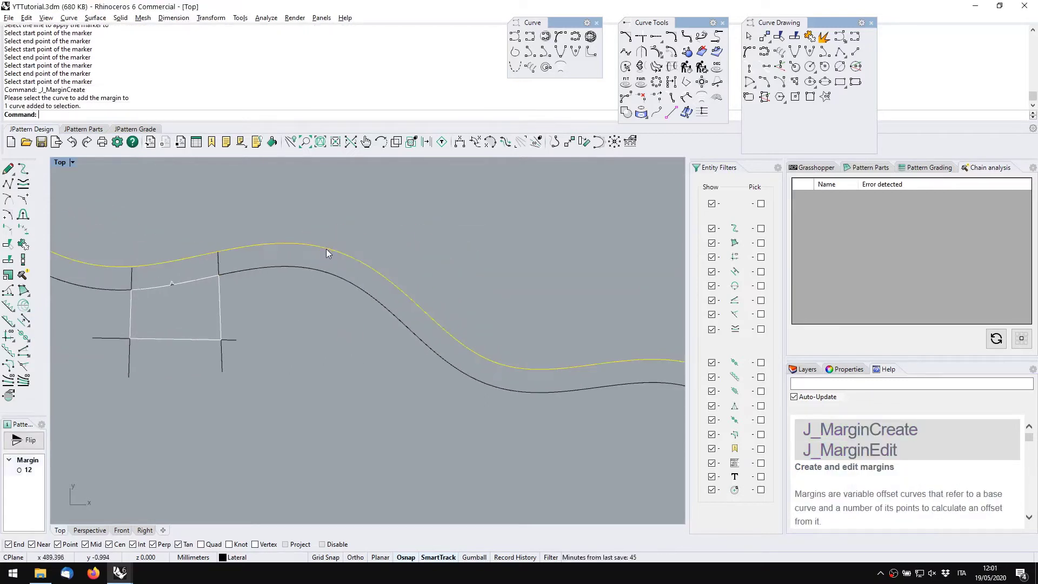
pyautogui.click(27, 324)
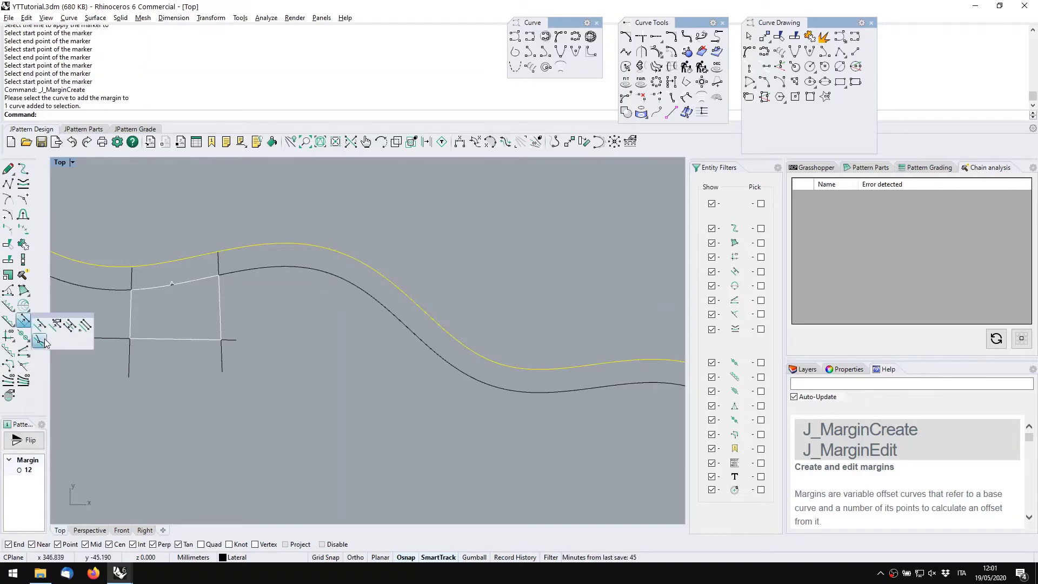
pyautogui.click(40, 340)
pyautogui.moveTo(436, 378); pyautogui.dragTo(169, 309, button='right')
pyautogui.scroll(-4, 408, 326)
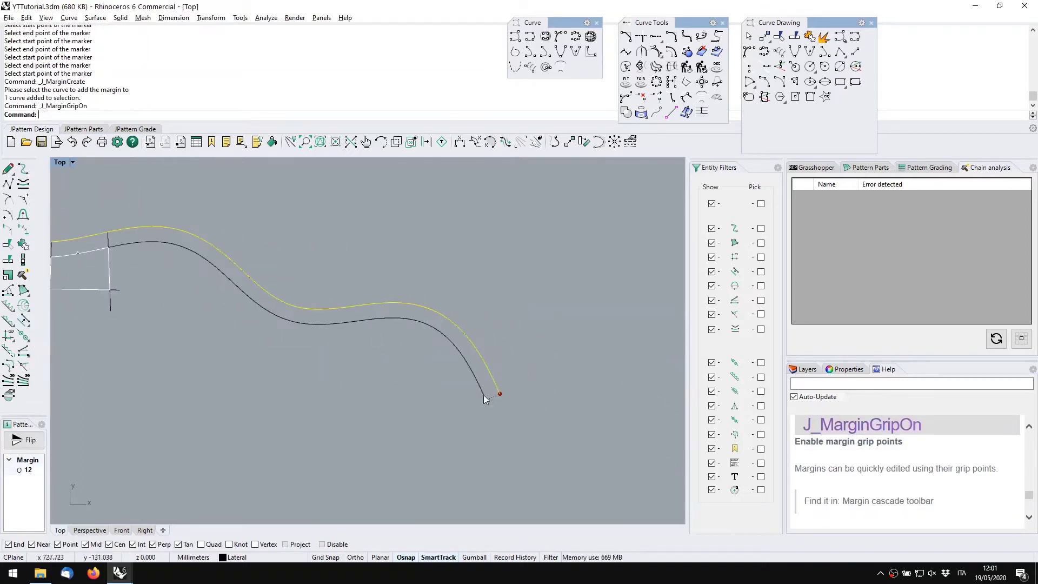
pyautogui.moveTo(501, 395)
pyautogui.mouseDown()
pyautogui.moveTo(532, 363)
pyautogui.moveTo(489, 403)
pyautogui.moveTo(521, 358)
pyautogui.moveTo(540, 364)
pyautogui.moveTo(506, 381)
pyautogui.mouseUp()
# Add a 12.00 mm offset point to the margin partway down the first descent, and check its points in the margin properties
pyautogui.doubleClick(334, 298)
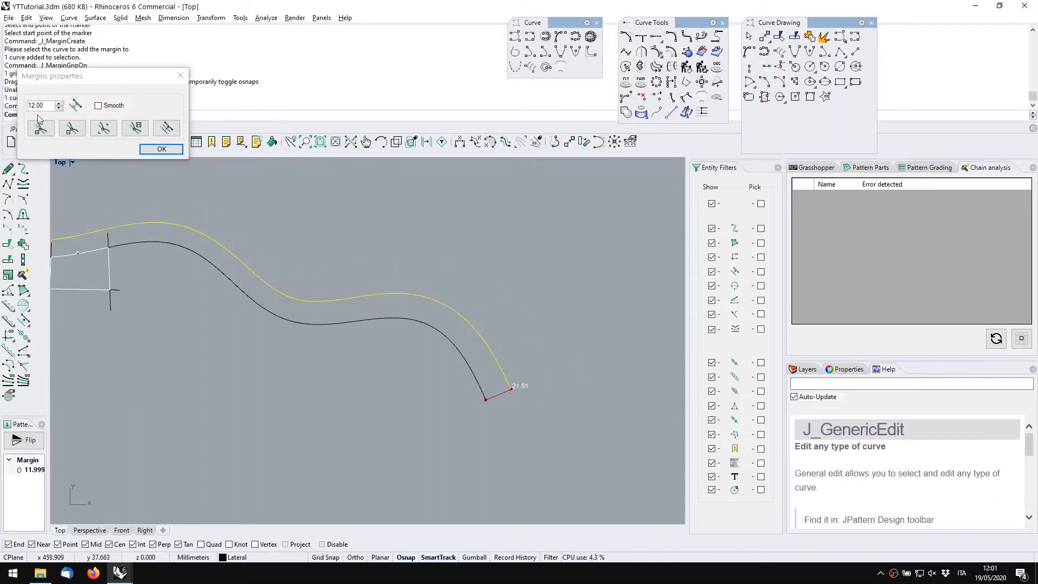
pyautogui.click(40, 127)
pyautogui.click(246, 274)
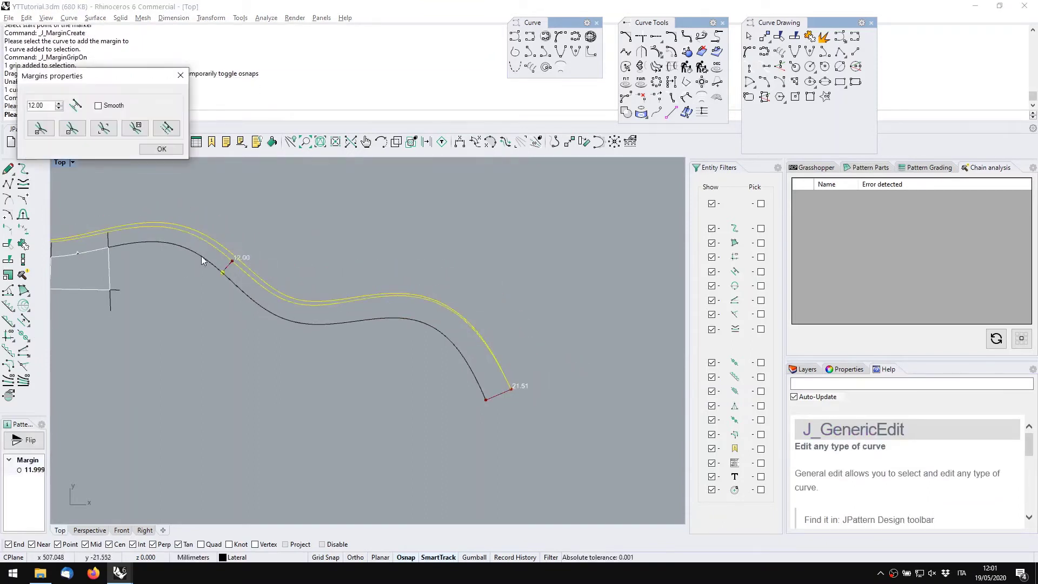
pyautogui.click(154, 153)
pyautogui.moveTo(229, 353); pyautogui.dragTo(329, 362, button='right')
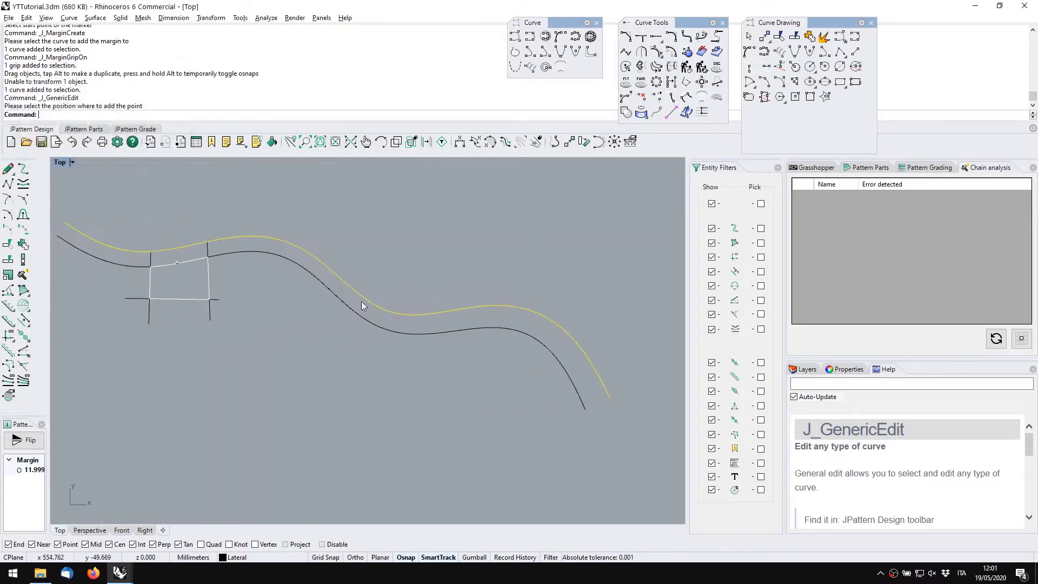
pyautogui.press('Escape')
pyautogui.doubleClick(363, 296)
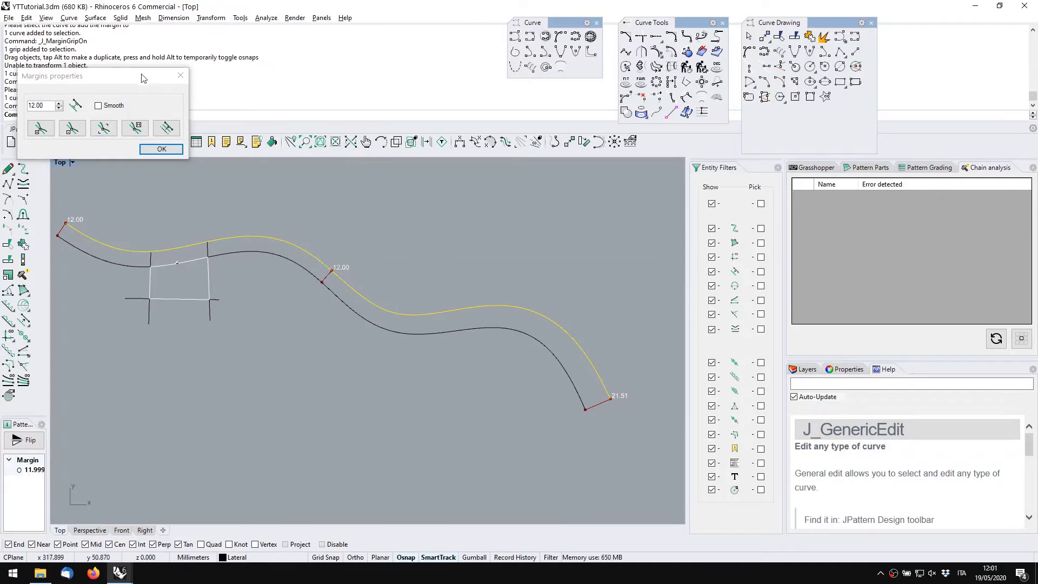
pyautogui.click(176, 80)
pyautogui.moveTo(342, 298); pyautogui.dragTo(345, 327, button='right')
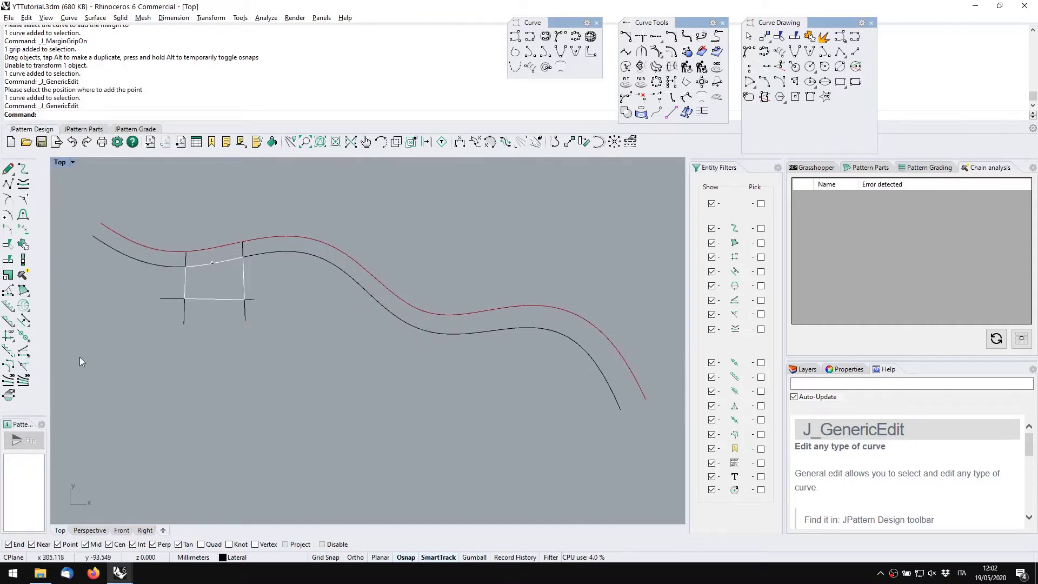
# Enable the margin's grips and move the middle one across the base curve to about 22.6 mm on the opposite side
pyautogui.click(379, 277)
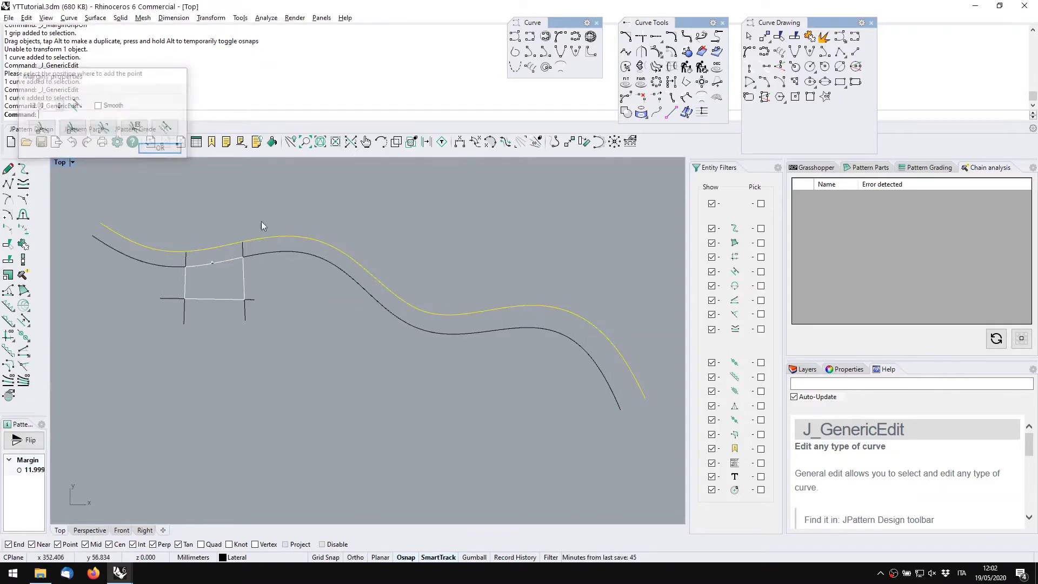
pyautogui.middleClick(263, 267)
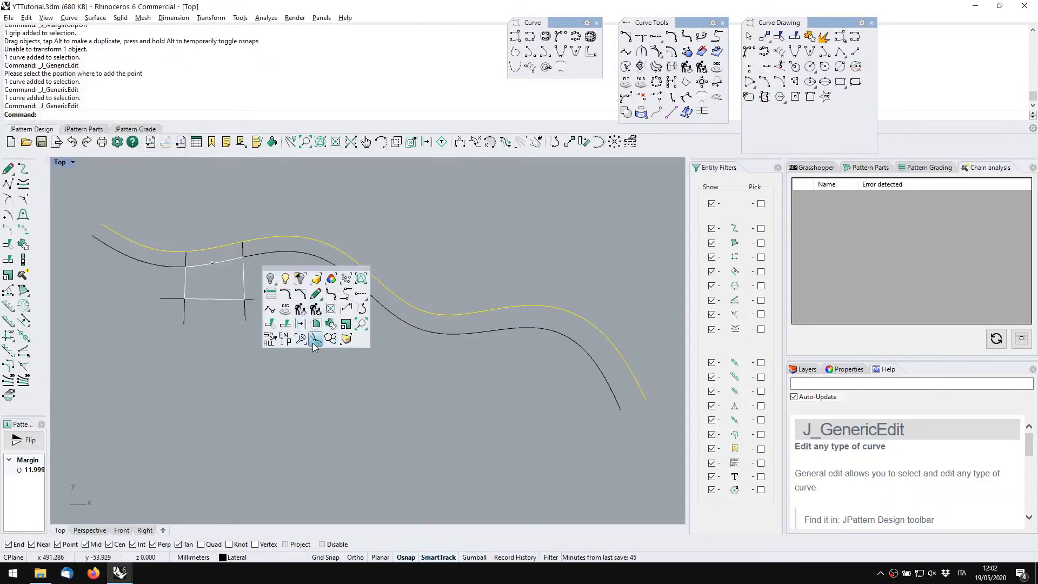
pyautogui.click(315, 339)
pyautogui.moveTo(368, 277); pyautogui.dragTo(348, 346)
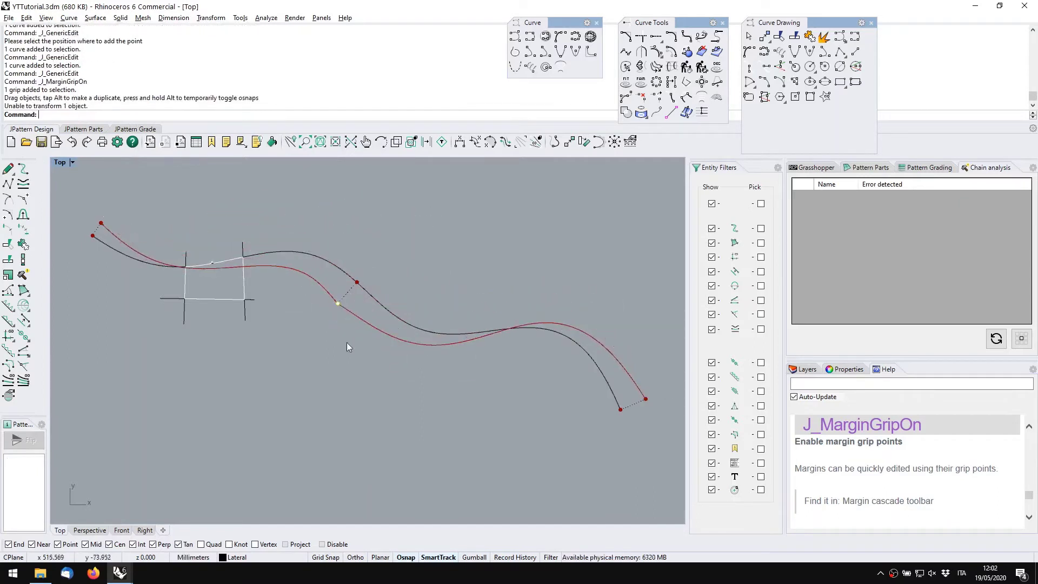
pyautogui.press('Escape')
pyautogui.moveTo(331, 365); pyautogui.dragTo(343, 360, button='right')
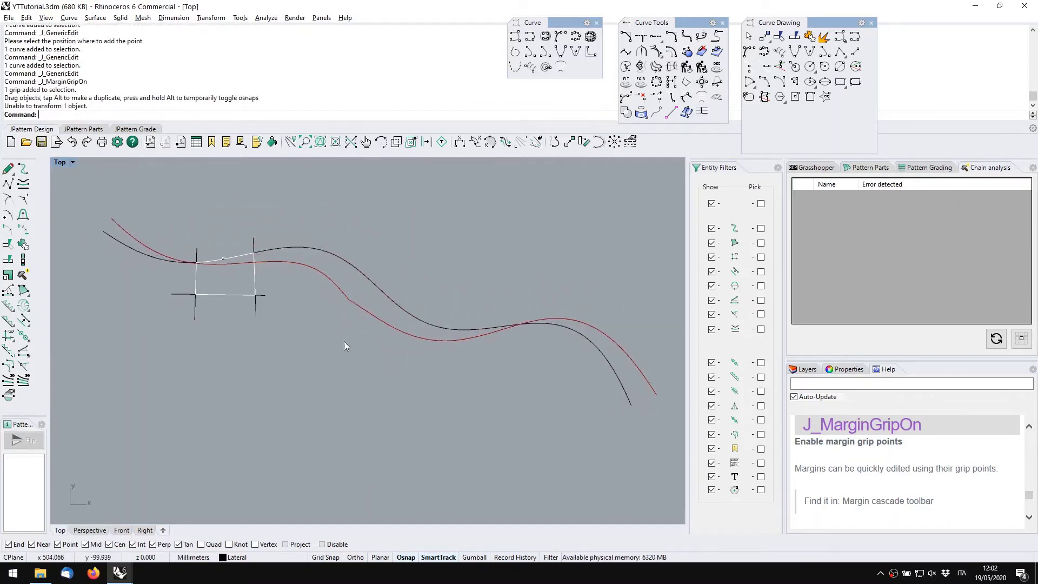
# Turn on the Smooth option for the margin
pyautogui.doubleClick(358, 304)
pyautogui.click(113, 107)
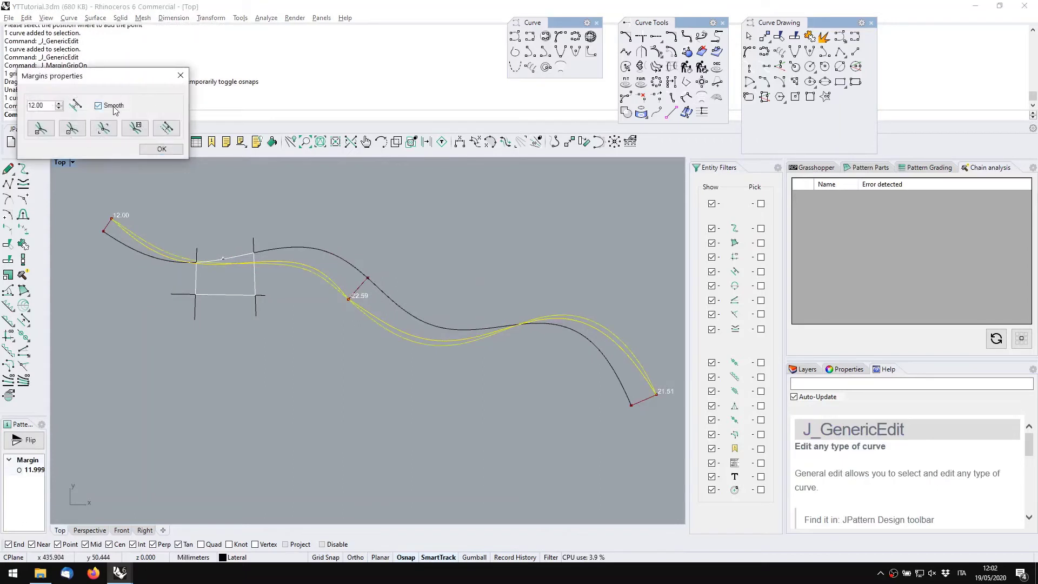
pyautogui.click(164, 150)
pyautogui.click(287, 382)
pyautogui.moveTo(335, 362); pyautogui.dragTo(313, 377, button='right')
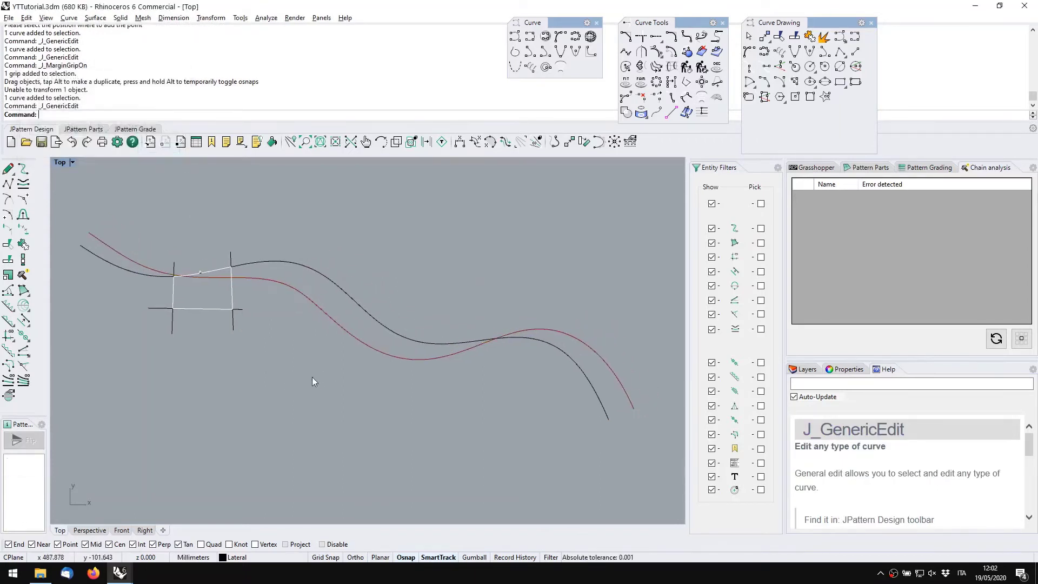
# Move the margin's middle grip back above the wavy curve, so the margin runs along one side of it
pyautogui.click(382, 352)
pyautogui.doubleClick(382, 353)
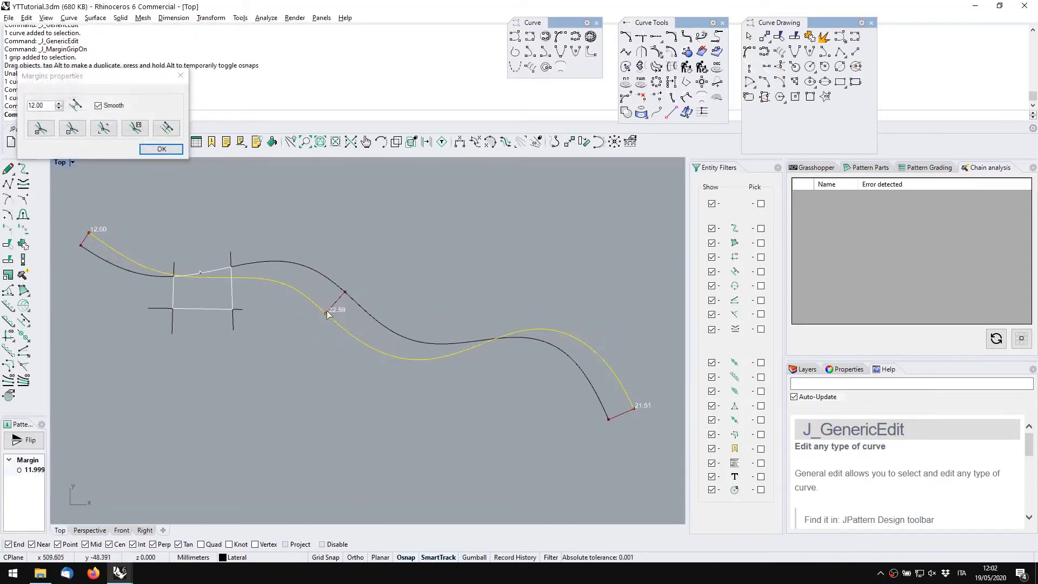
pyautogui.click(180, 76)
pyautogui.middleClick(332, 324)
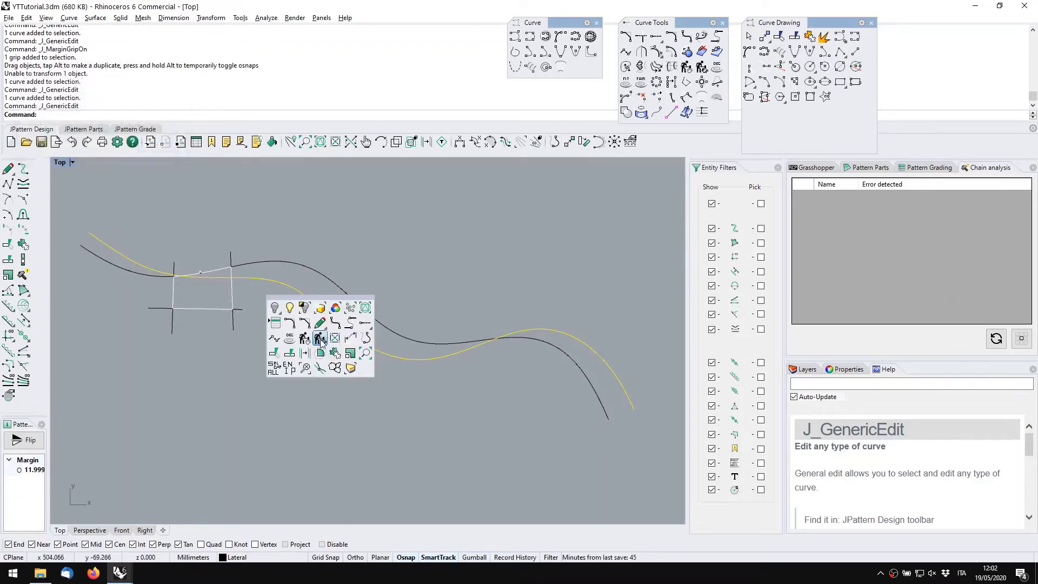
pyautogui.click(319, 369)
pyautogui.moveTo(348, 283)
pyautogui.mouseDown()
pyautogui.moveTo(361, 274)
pyautogui.moveTo(355, 280)
pyautogui.mouseUp()
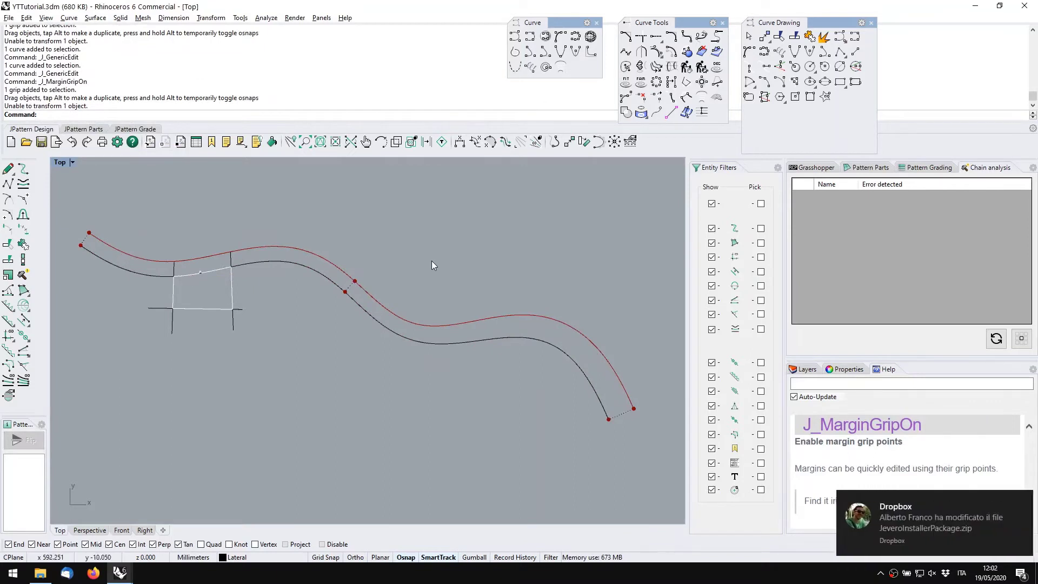
pyautogui.press('Escape')
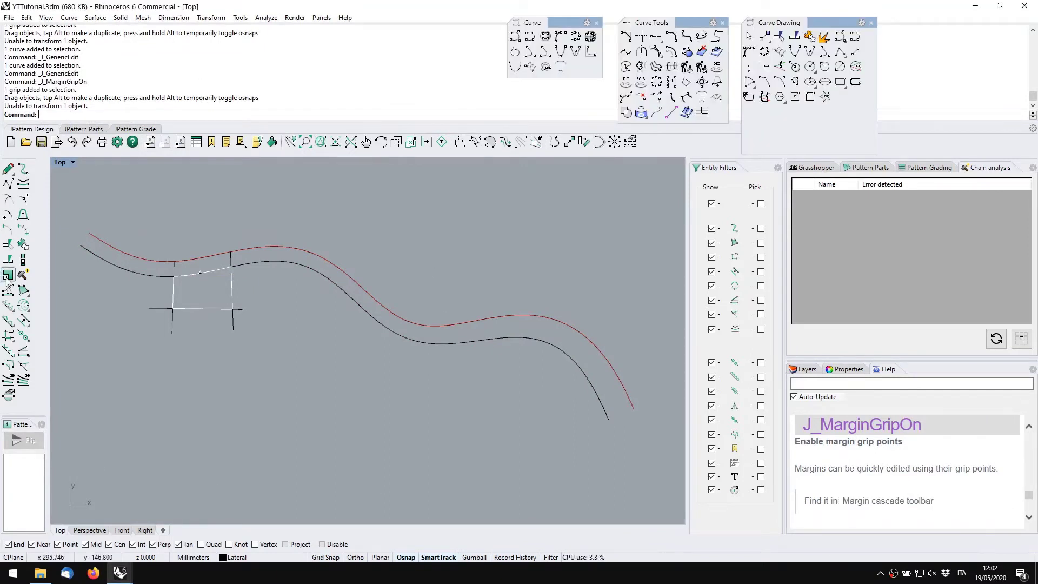
pyautogui.click(25, 337)
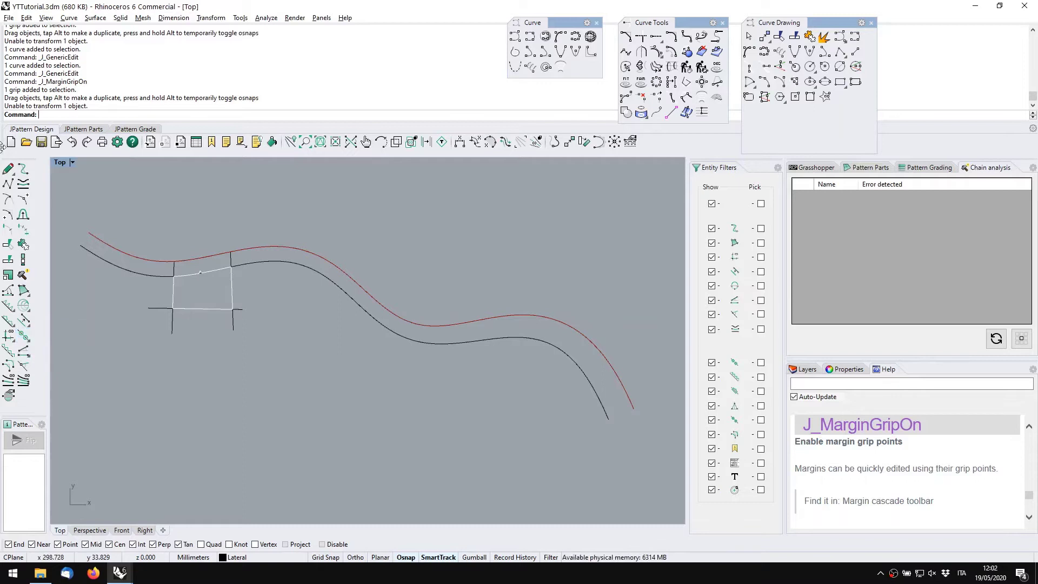
# Draw a small hooked degree 5 base curve through five points in the empty area below the wavy curve
pyautogui.click(8, 169)
pyautogui.click(322, 394)
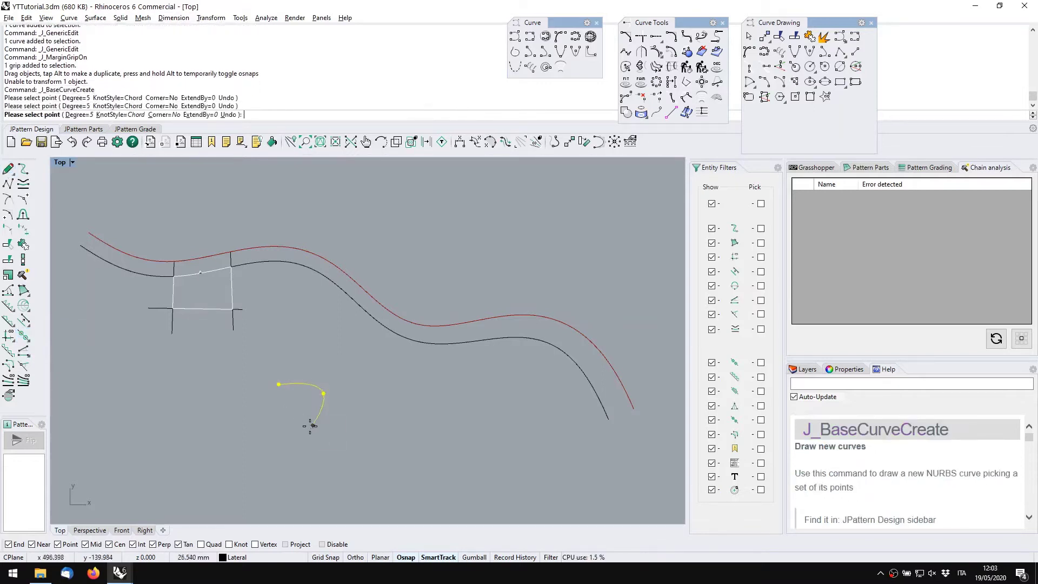
pyautogui.click(308, 426)
pyautogui.click(278, 407)
pyautogui.click(254, 423)
pyautogui.rightClick(180, 373)
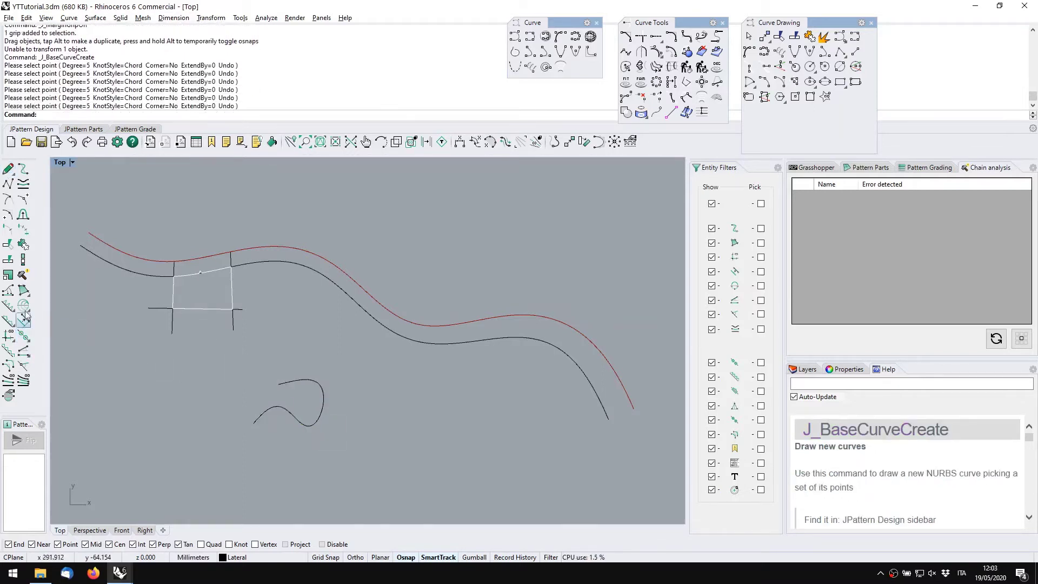
# Try creating a decoration that repeats the small hooked curve along the margin
pyautogui.click(23, 336)
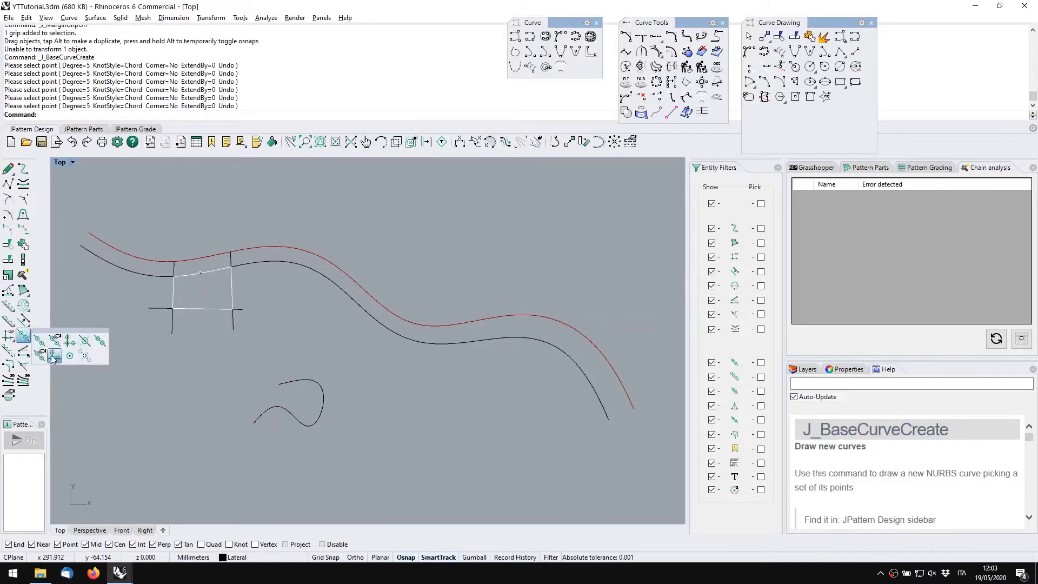
pyautogui.click(101, 341)
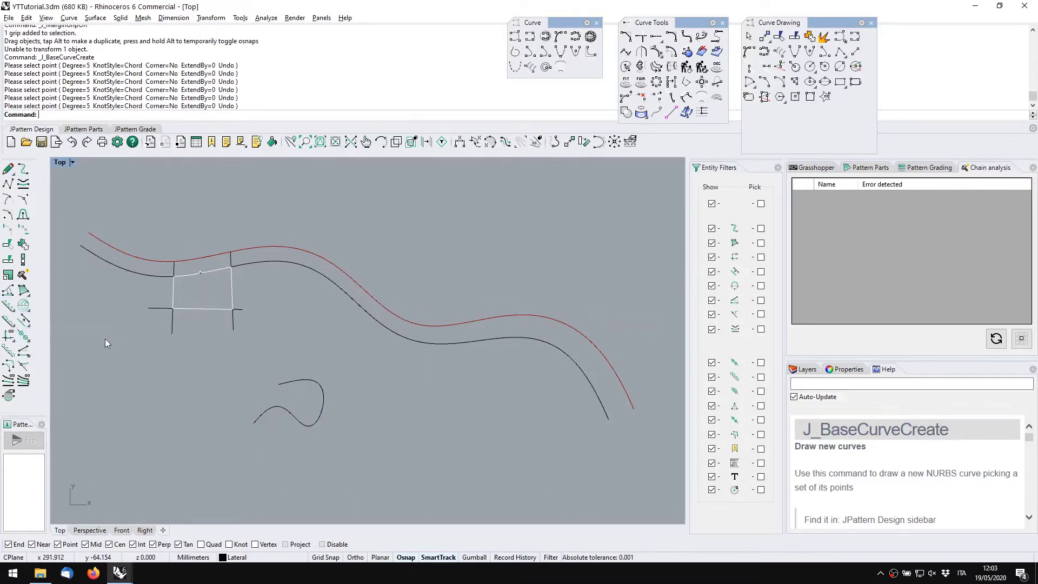
pyautogui.click(287, 414)
pyautogui.press('Return')
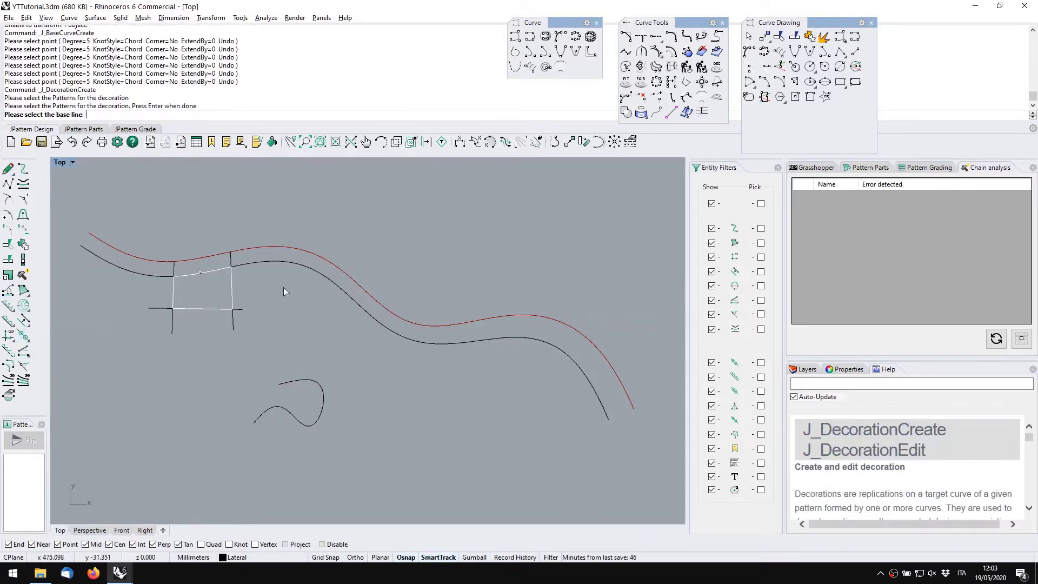
pyautogui.click(290, 246)
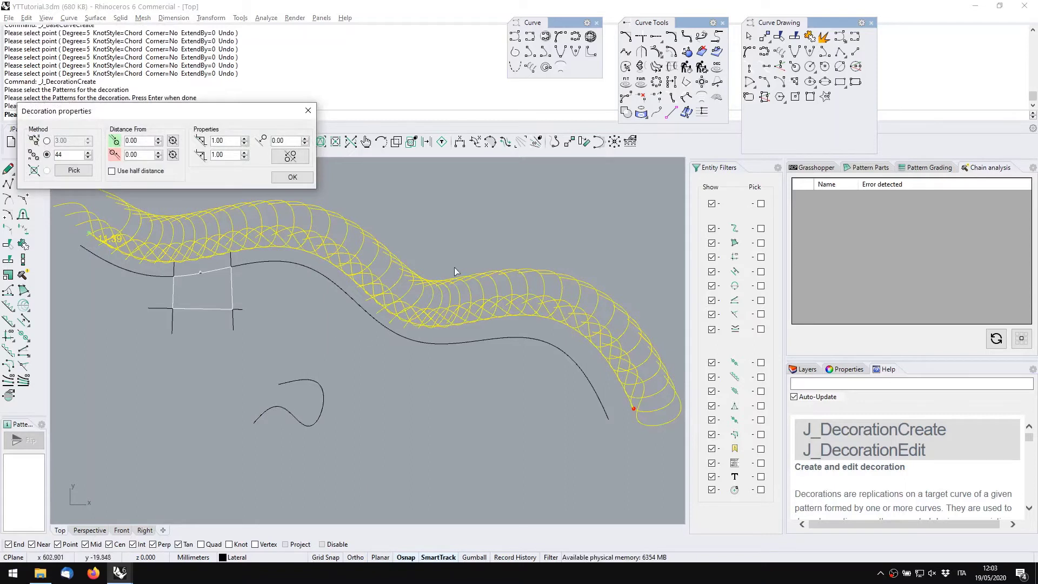
pyautogui.press('Escape')
pyautogui.moveTo(365, 400); pyautogui.dragTo(411, 389, button='right')
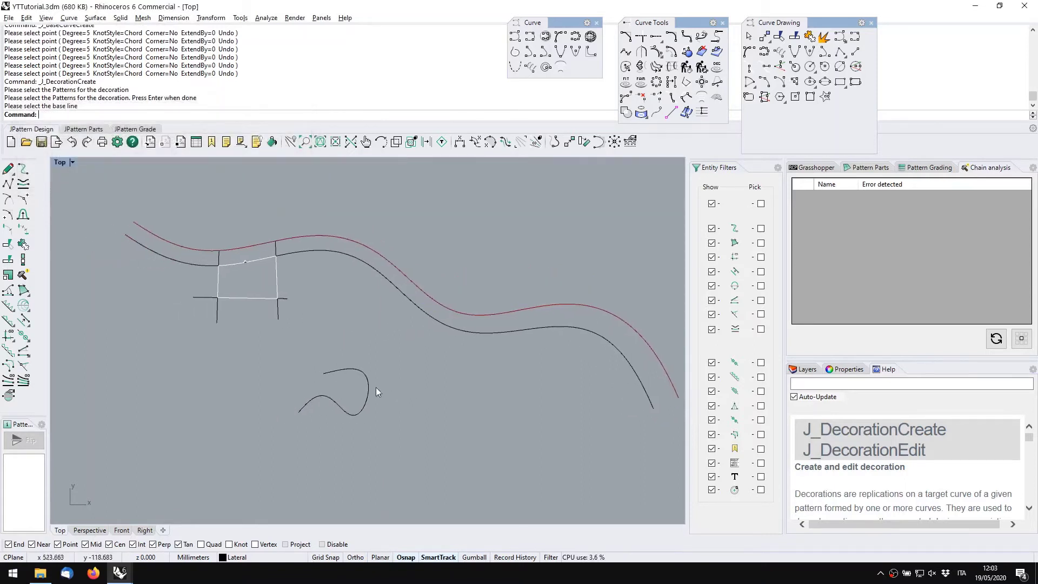
# Try creating a gimp line that repeats the small hooked curve along the margin
pyautogui.click(8, 352)
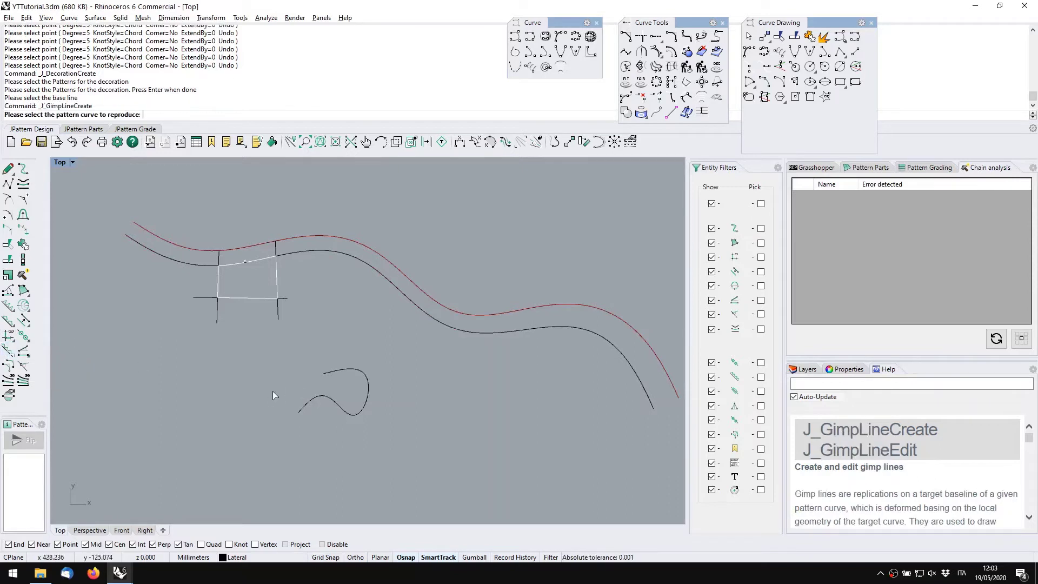
pyautogui.click(330, 372)
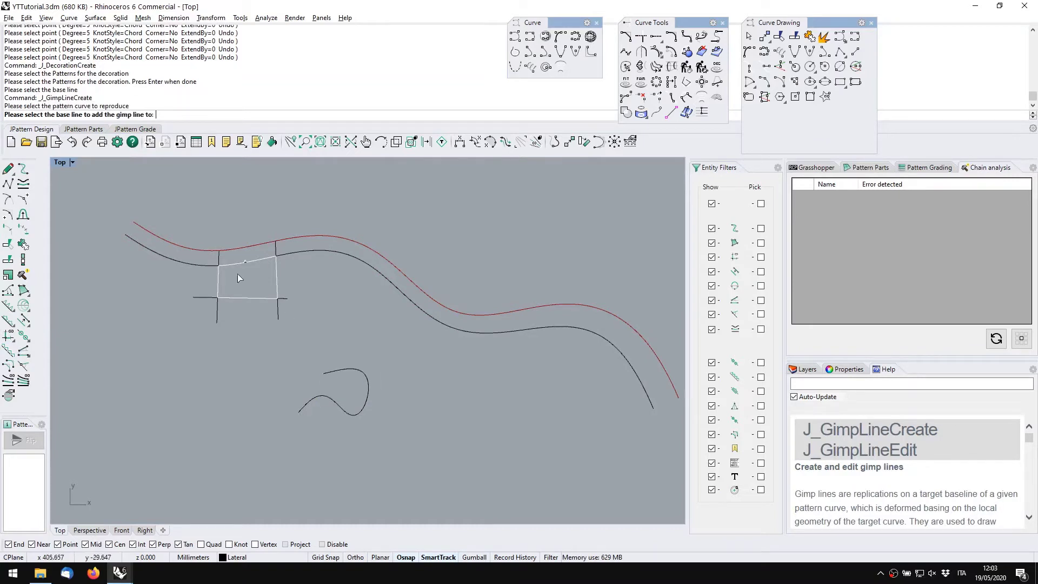
pyautogui.click(199, 248)
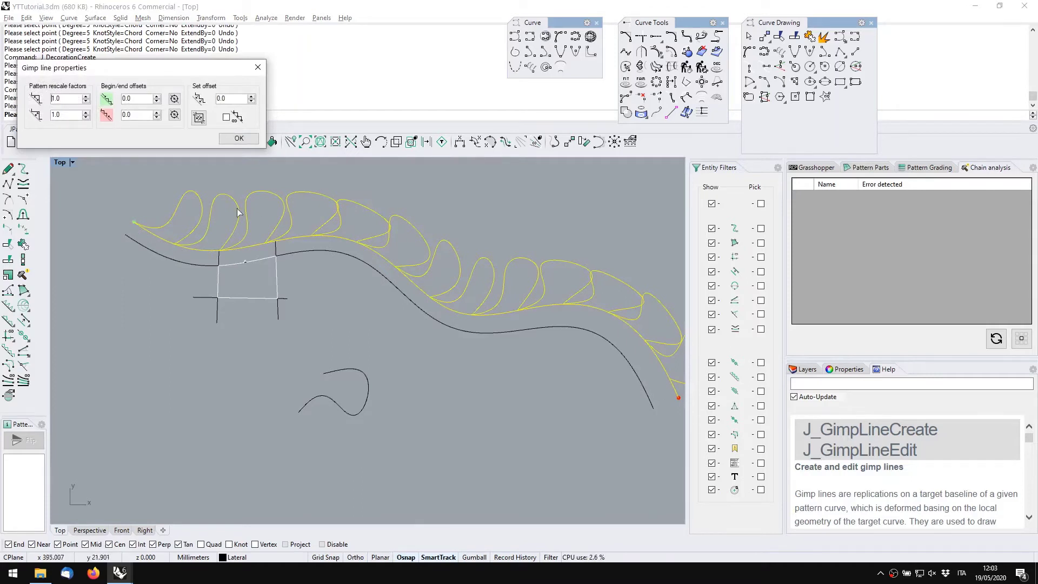
pyautogui.press('Return')
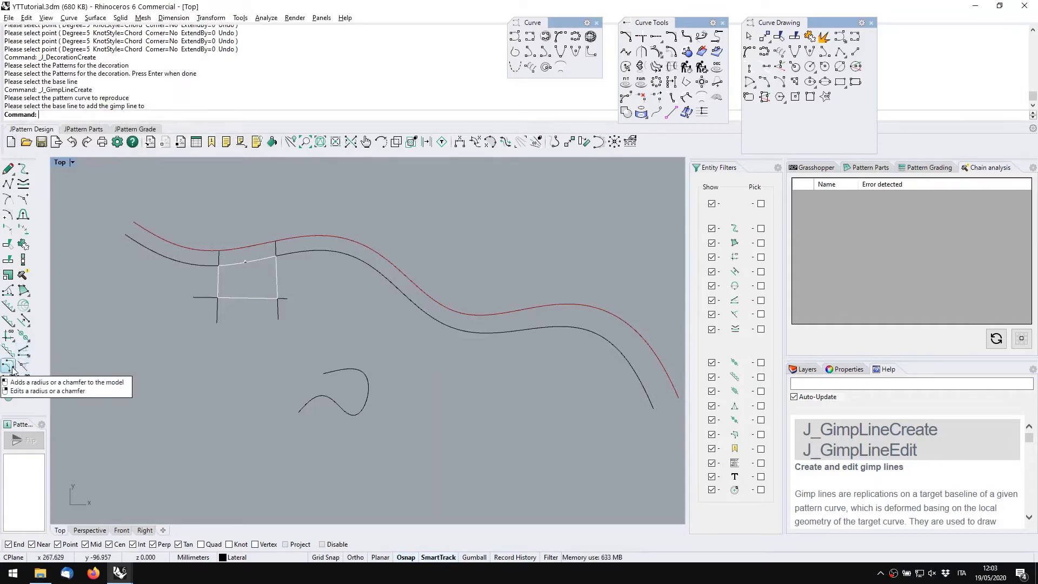
# Draw a straight two-point base curve slanting across the margin and the wavy curve
pyautogui.click(8, 169)
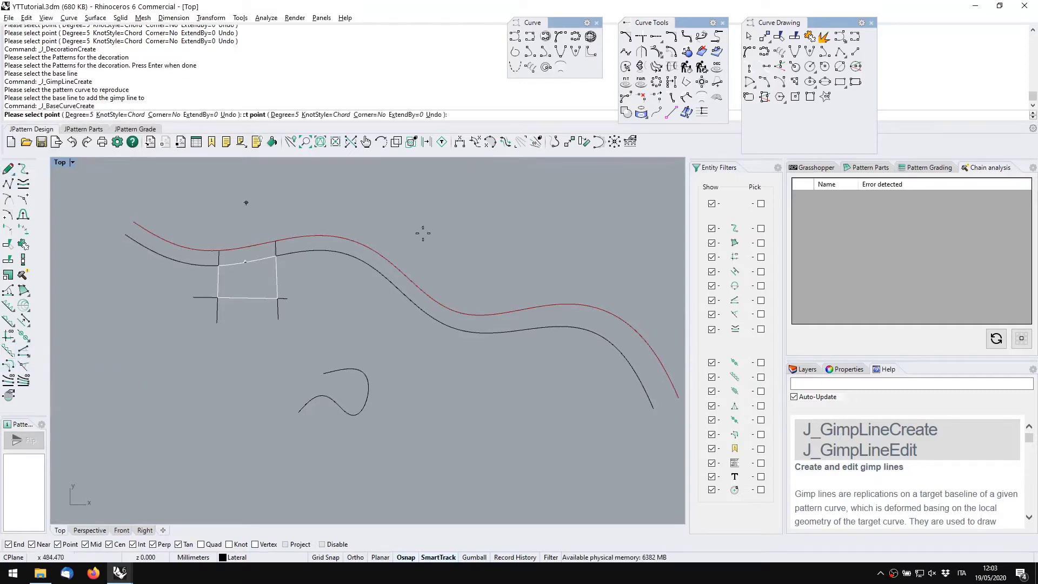
pyautogui.click(521, 248)
pyautogui.click(325, 331)
# Add an arc smoothing of size 5 at the corner where the slanted line crosses the margin
pyautogui.click(8, 365)
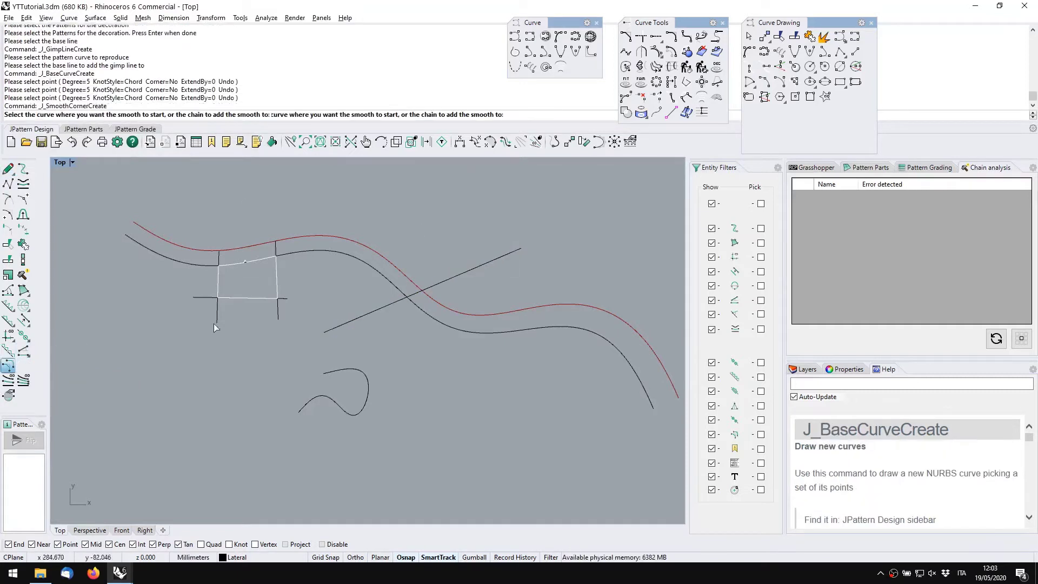
pyautogui.click(436, 297)
pyautogui.click(437, 300)
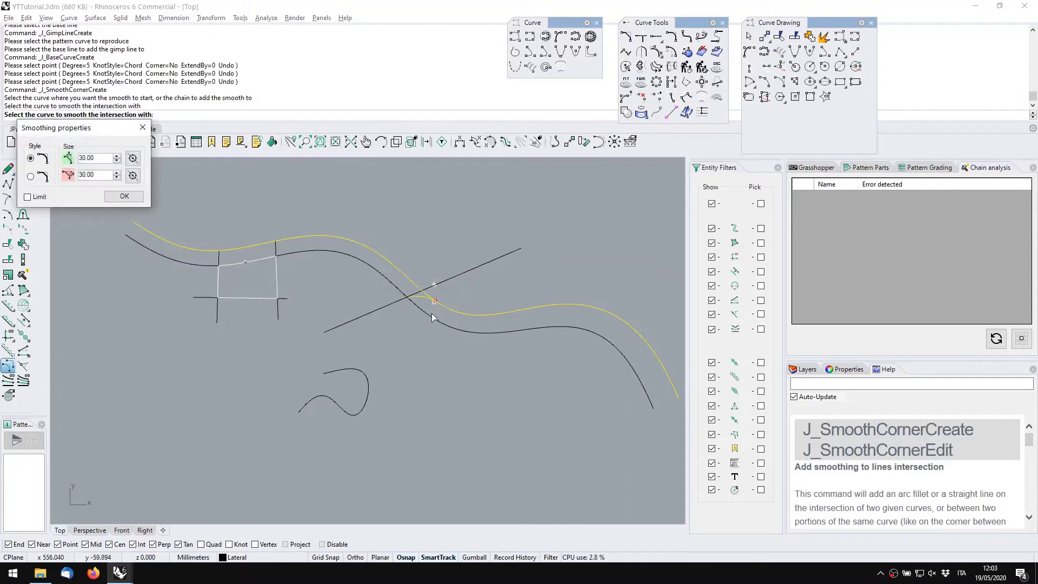
pyautogui.scroll(5, 431, 312)
pyautogui.moveTo(410, 386); pyautogui.dragTo(390, 354, button='right')
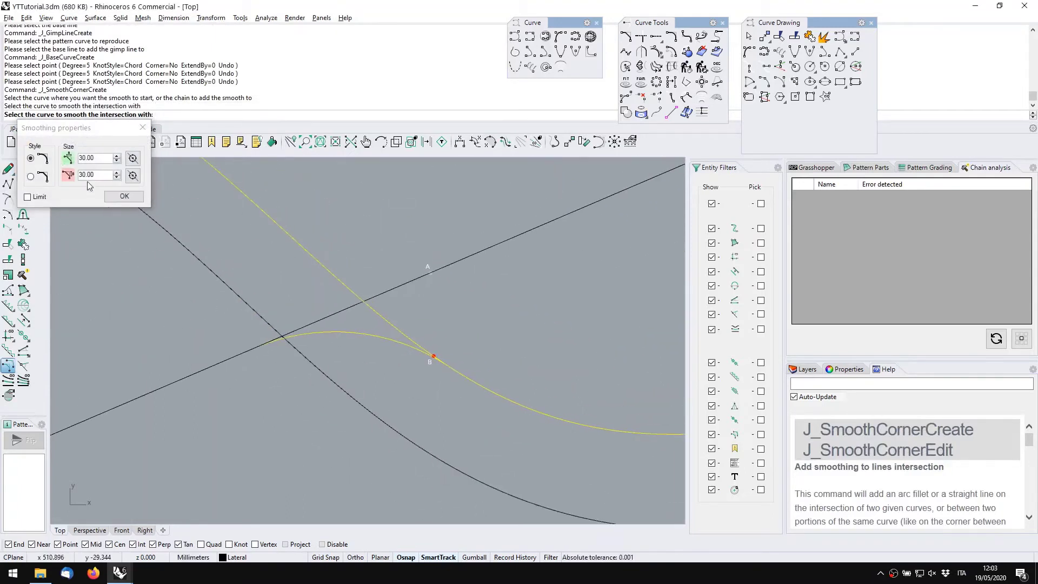
pyautogui.doubleClick(92, 158)
pyautogui.write('50')
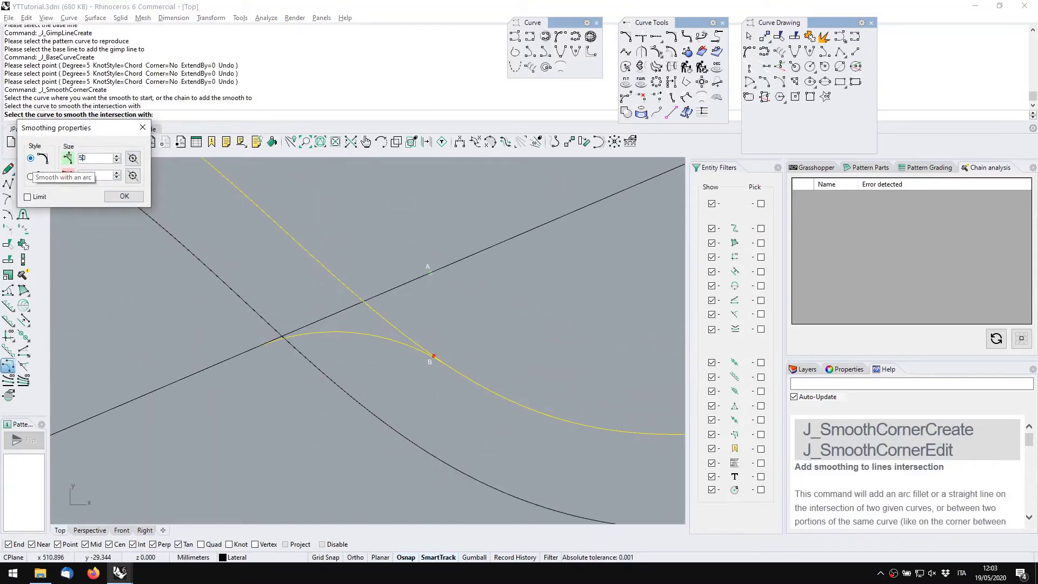
pyautogui.press('Return')
pyautogui.click(125, 196)
pyautogui.moveTo(443, 296)
pyautogui.mouseDown(button='right')
pyautogui.moveTo(410, 296)
pyautogui.moveTo(428, 306)
pyautogui.mouseUp(button='right')
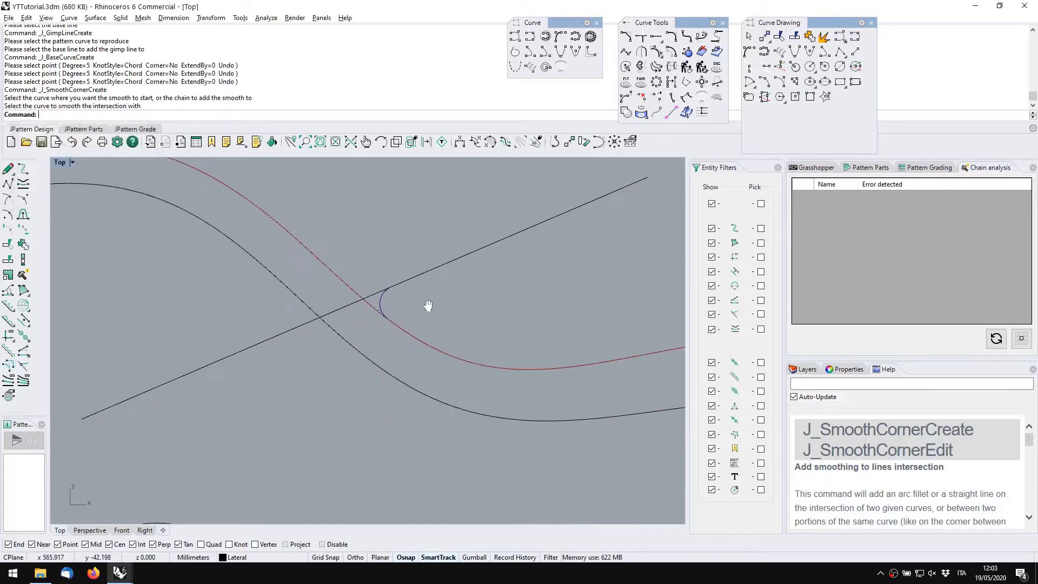
pyautogui.scroll(-4, 317, 283)
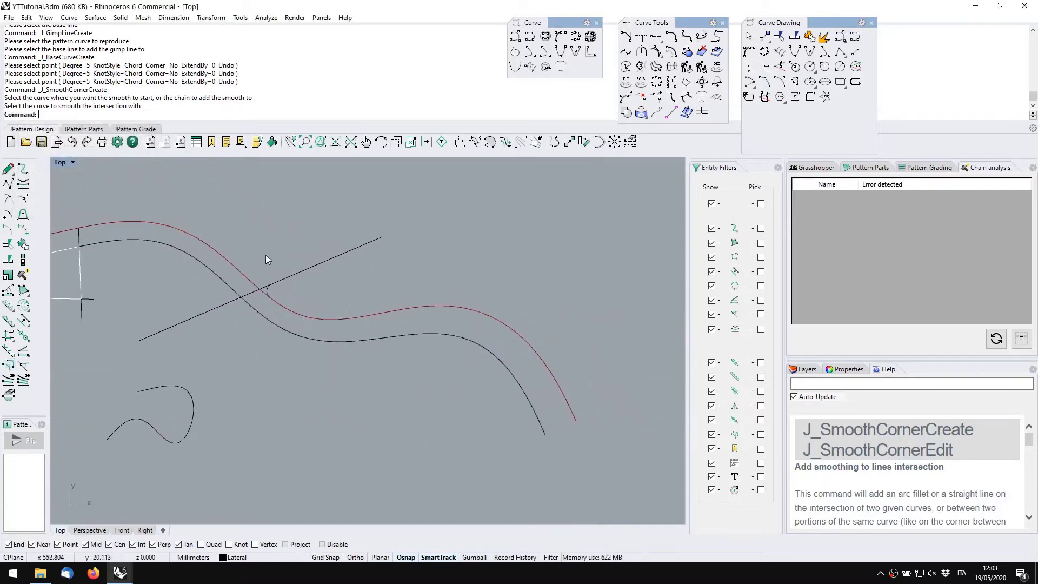
# Draw a second straight base curve crossing the slanted line, the margin and the wavy curve beside the smoothed corner
pyautogui.click(267, 292)
pyautogui.click(8, 169)
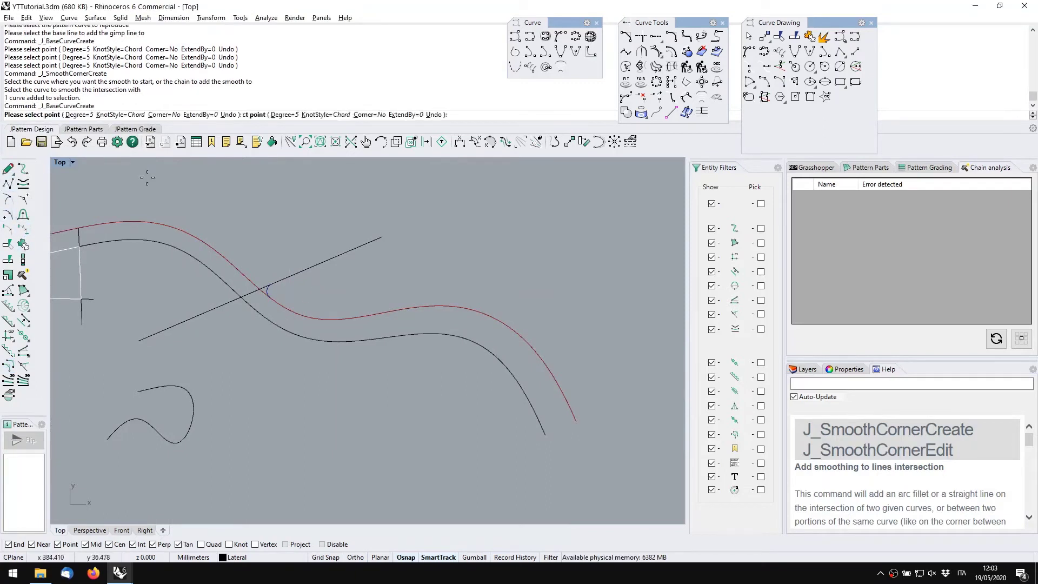
pyautogui.click(286, 216)
pyautogui.click(403, 371)
pyautogui.press('Return')
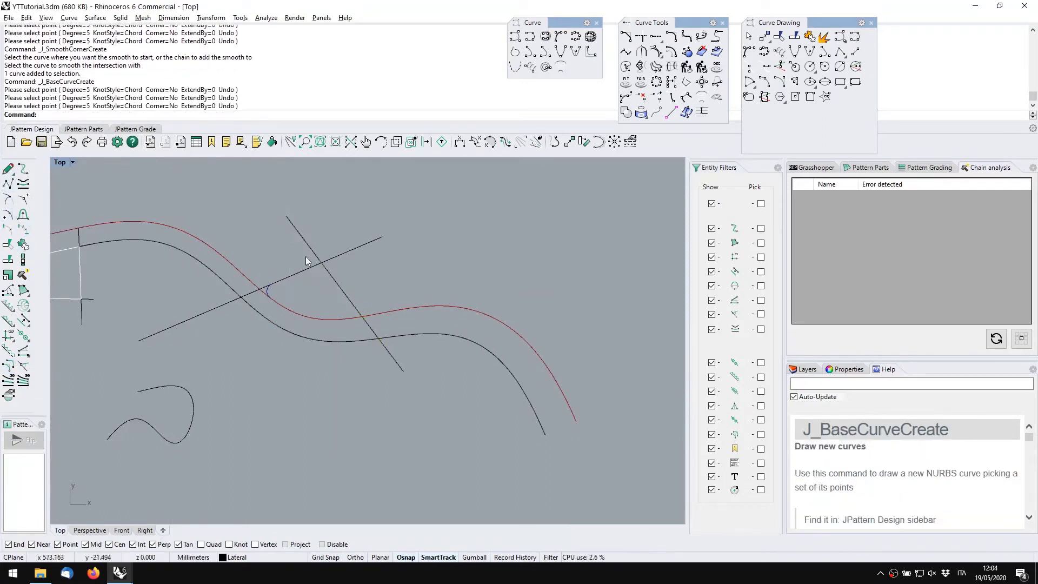
# Set both sizes of the corner smoothing to 7.55
pyautogui.scroll(3, 264, 290)
pyautogui.doubleClick(273, 294)
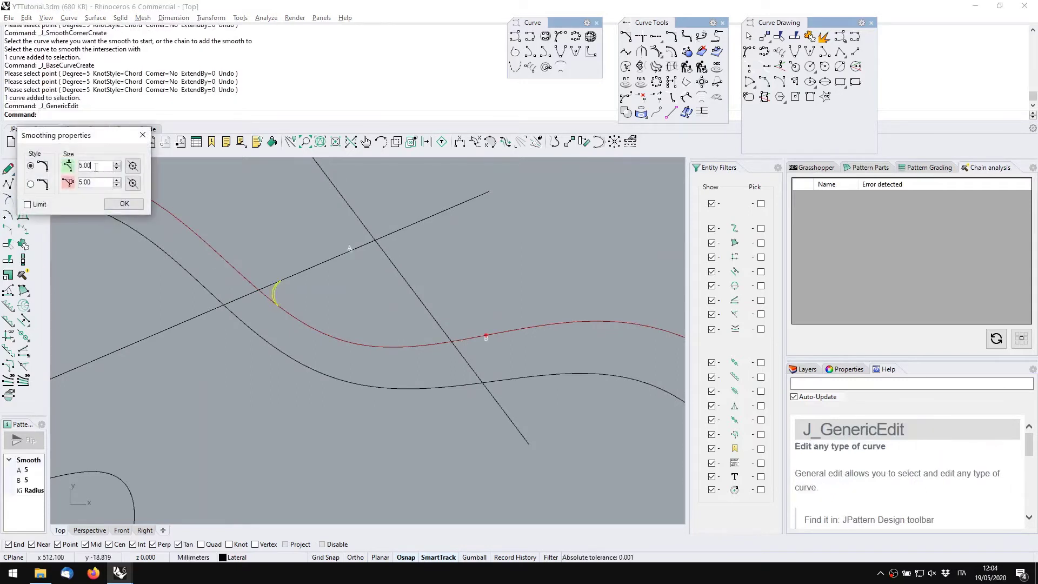
pyautogui.click(124, 203)
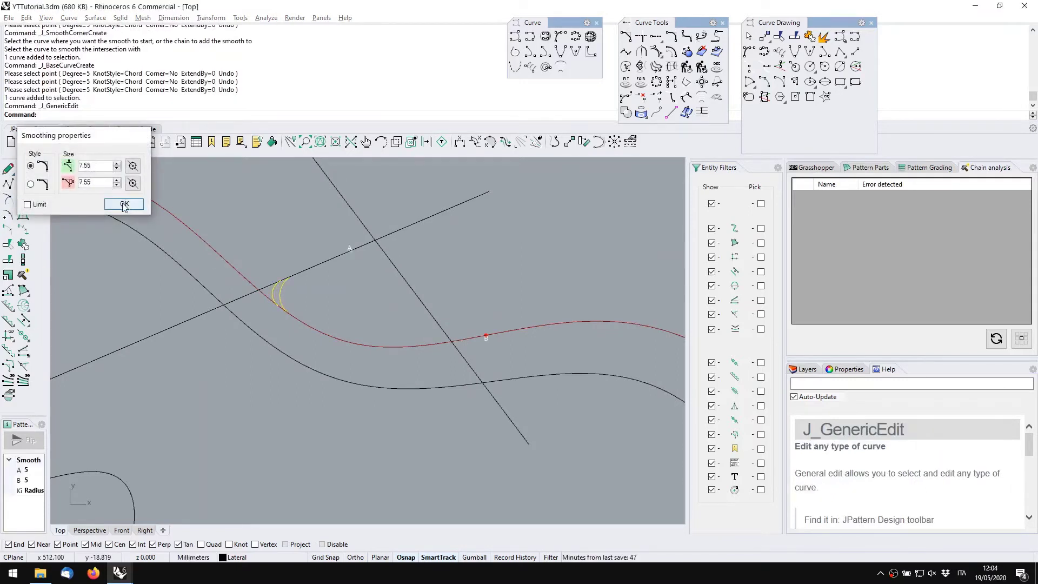
# Create a boolean boundary from the area enclosed by the two lines, the margin and the smoothing arc, and undo it
pyautogui.scroll(-2, 284, 243)
pyautogui.moveTo(459, 419); pyautogui.dragTo(262, 194)
pyautogui.middleClick(302, 276)
pyautogui.click(303, 293)
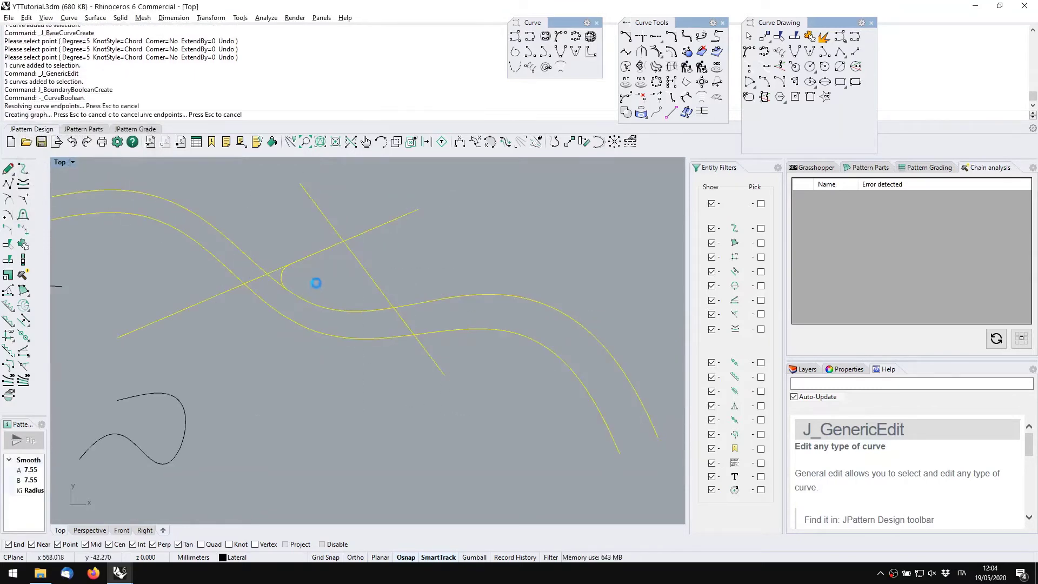
pyautogui.press('Return')
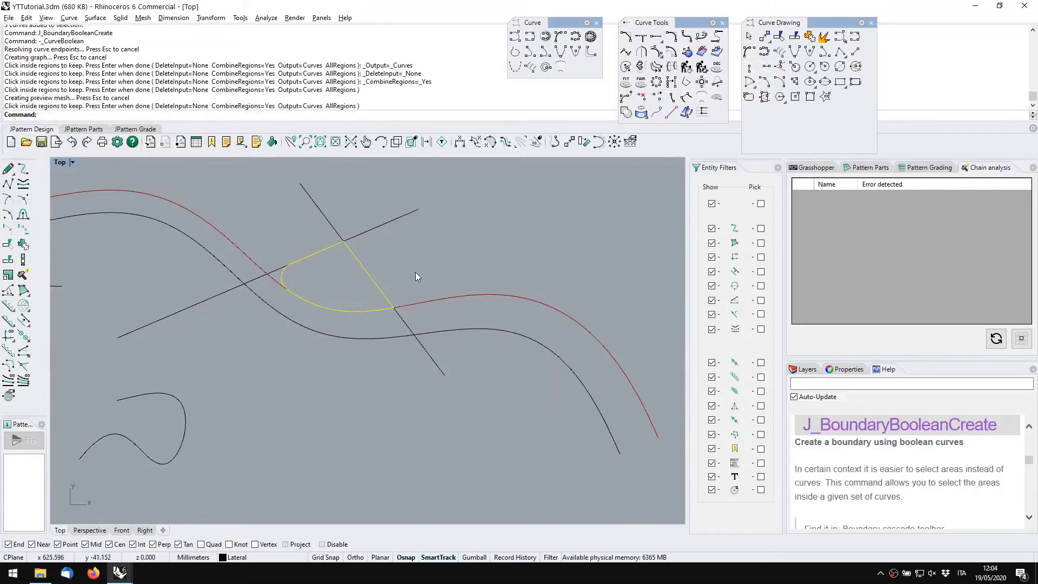
pyautogui.hotkey('ctrl', 'z')
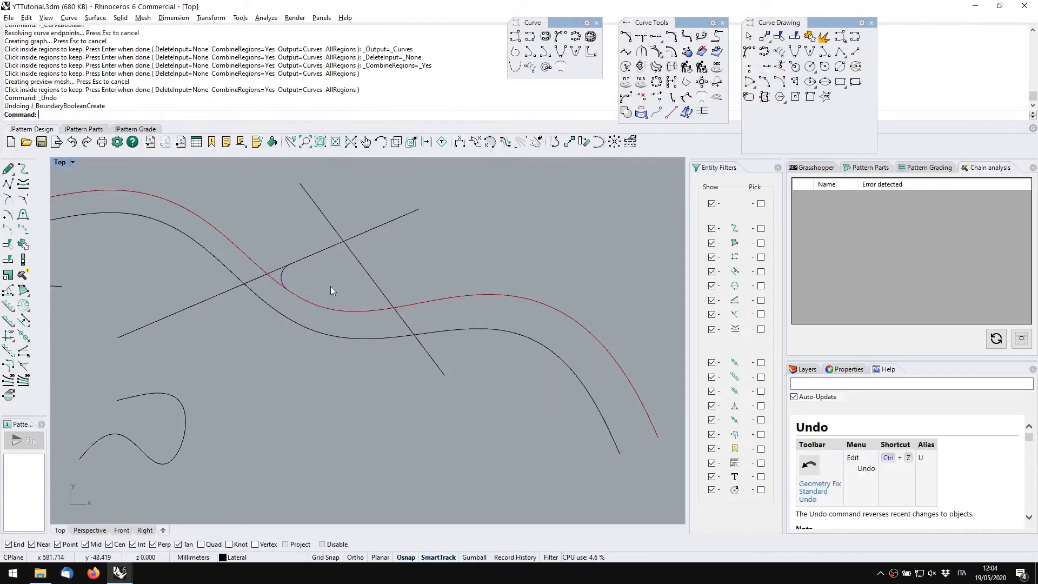
# Create a boundary by selecting the slanted line, the crossing line and the margin in sequence, with AddSmooth and AddNotch set to Yes
pyautogui.click(23, 291)
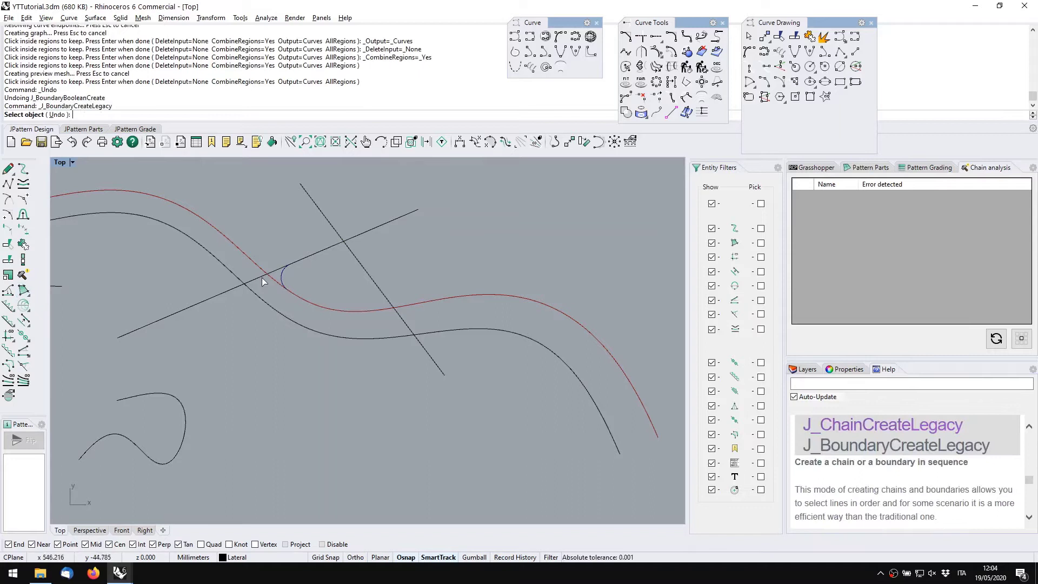
pyautogui.click(320, 252)
pyautogui.click(371, 272)
pyautogui.click(345, 309)
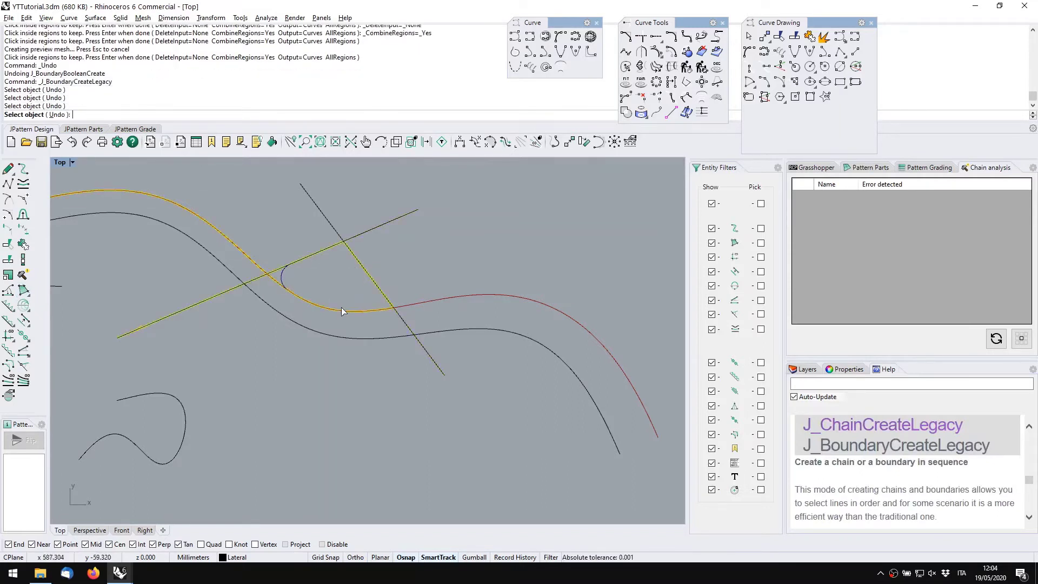
pyautogui.press('Return')
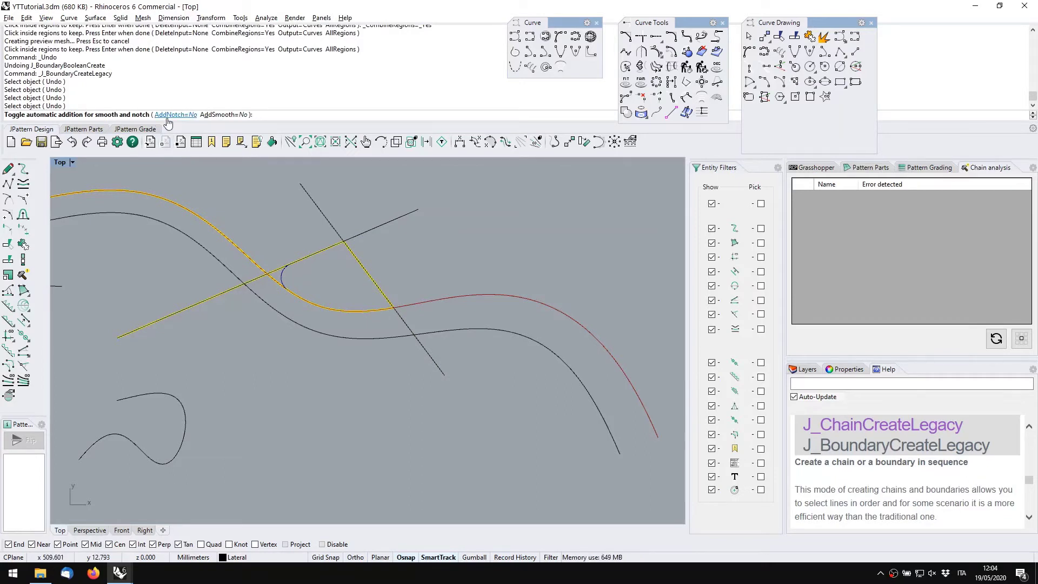
pyautogui.click(212, 114)
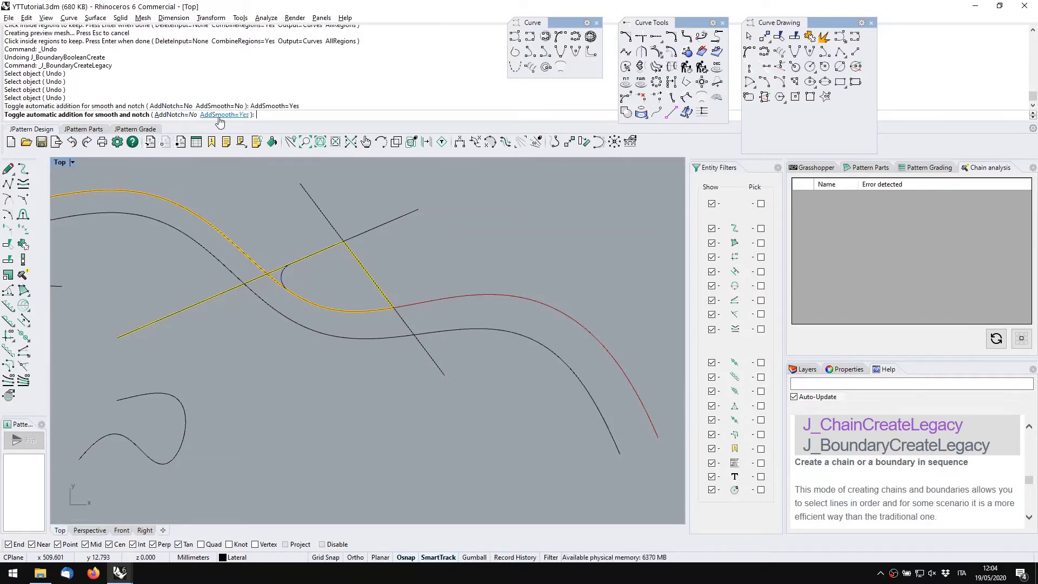
pyautogui.click(187, 115)
pyautogui.press('Return')
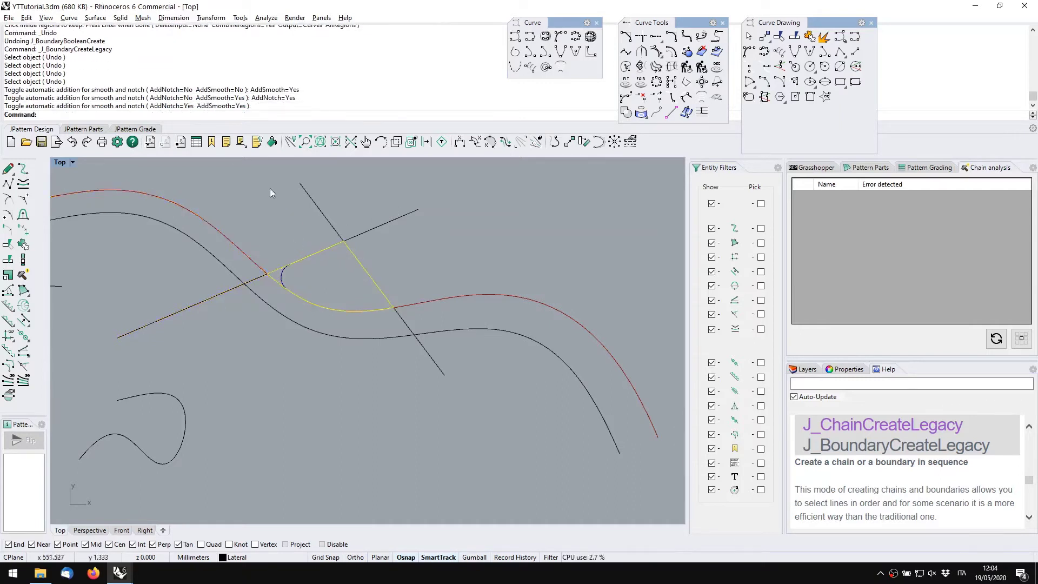
# Edit the boundary to include the smoothing arc at its rounded corner
pyautogui.click(286, 276)
pyautogui.click(314, 308)
pyautogui.click(366, 141)
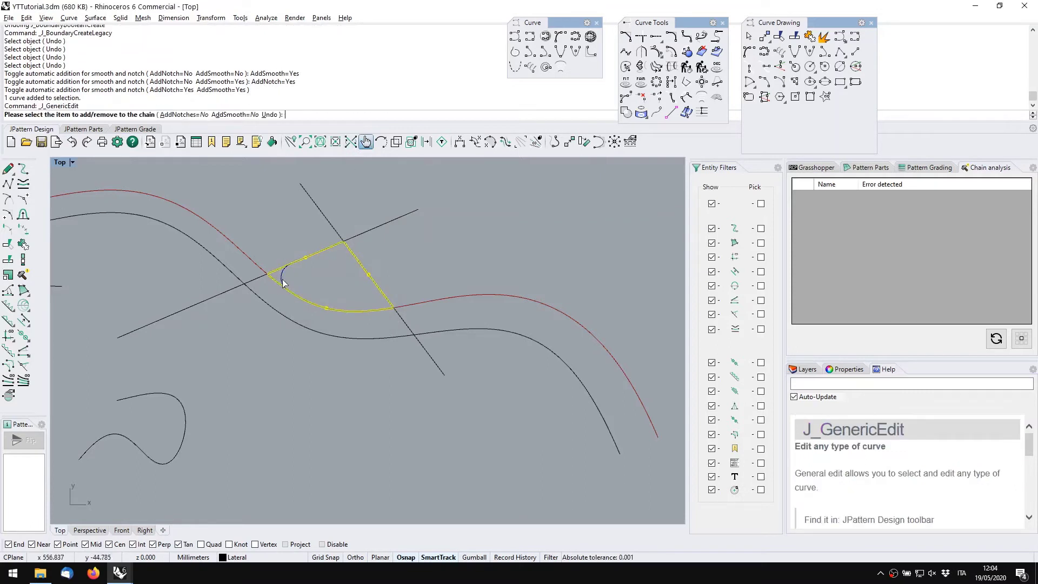
pyautogui.click(282, 278)
pyautogui.moveTo(315, 281); pyautogui.dragTo(334, 250, button='right')
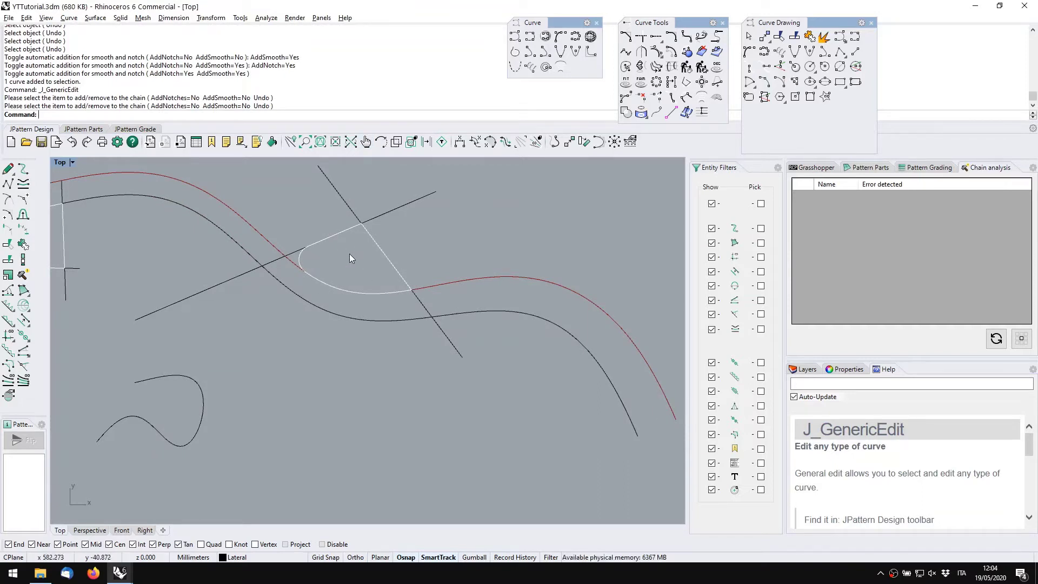
# Draw a gently wavy degree 5 base curve through four points in the empty area below the long wavy curve
pyautogui.moveTo(366, 358); pyautogui.dragTo(331, 359, button='right')
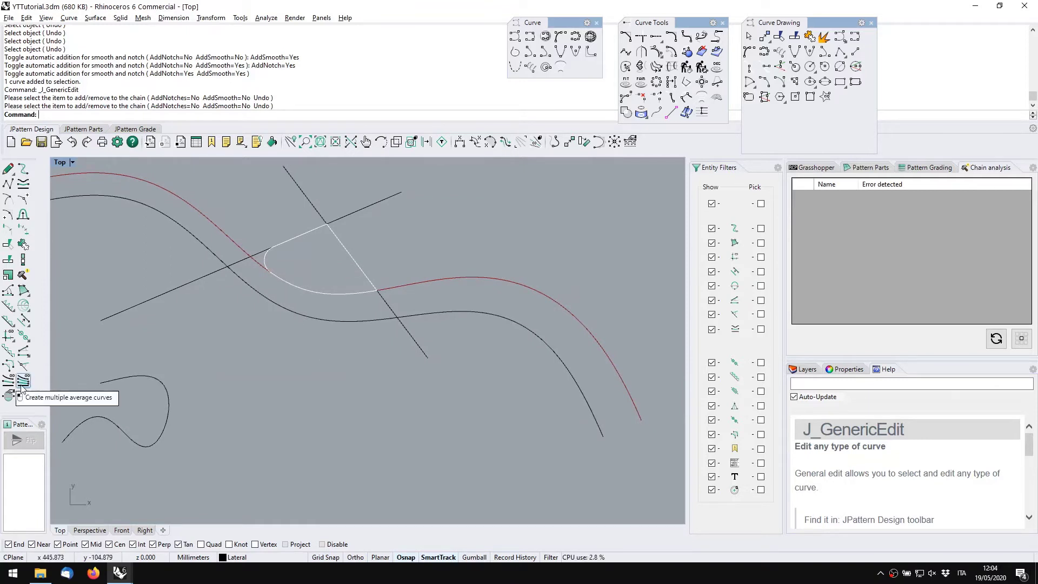
pyautogui.click(8, 170)
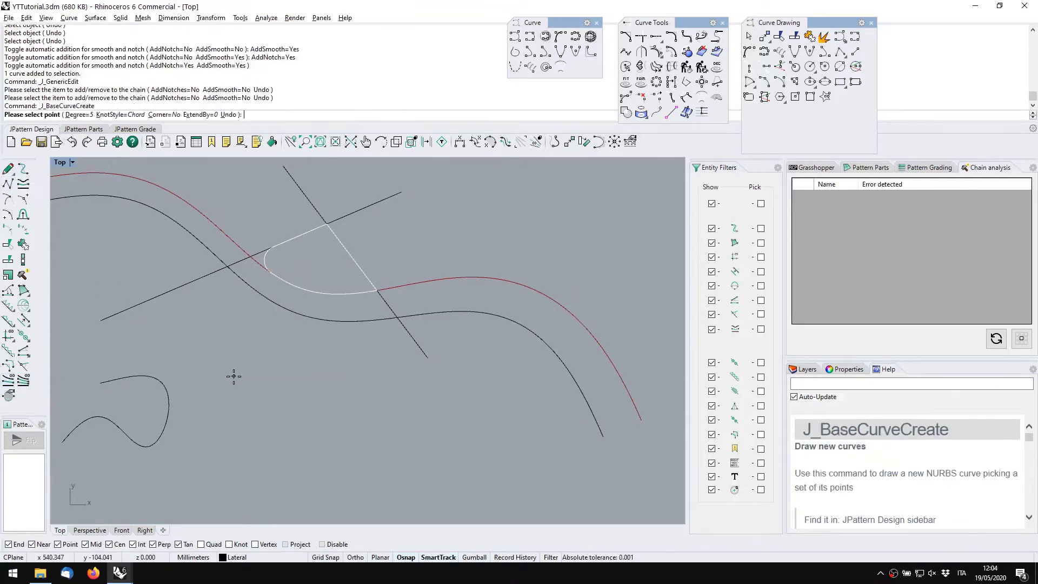
pyautogui.click(233, 375)
pyautogui.click(324, 397)
pyautogui.click(408, 388)
pyautogui.click(482, 425)
pyautogui.rightClick(491, 431)
# Draw a second wavy degree 5 base curve through four points, roughly parallel below the previous one
pyautogui.rightClick(206, 428)
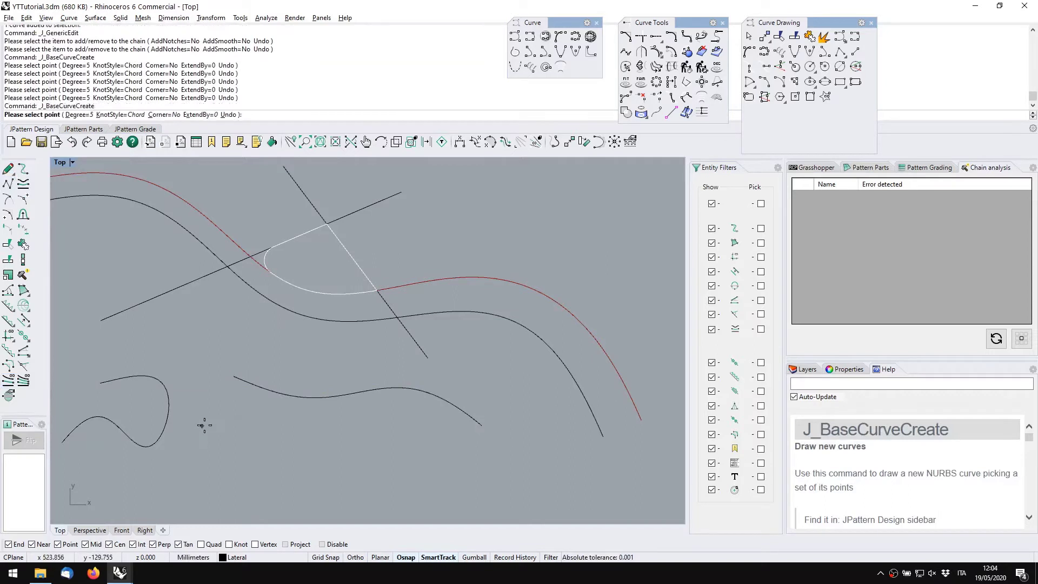
pyautogui.click(218, 414)
pyautogui.click(285, 456)
pyautogui.click(382, 438)
pyautogui.click(478, 484)
pyautogui.rightClick(463, 482)
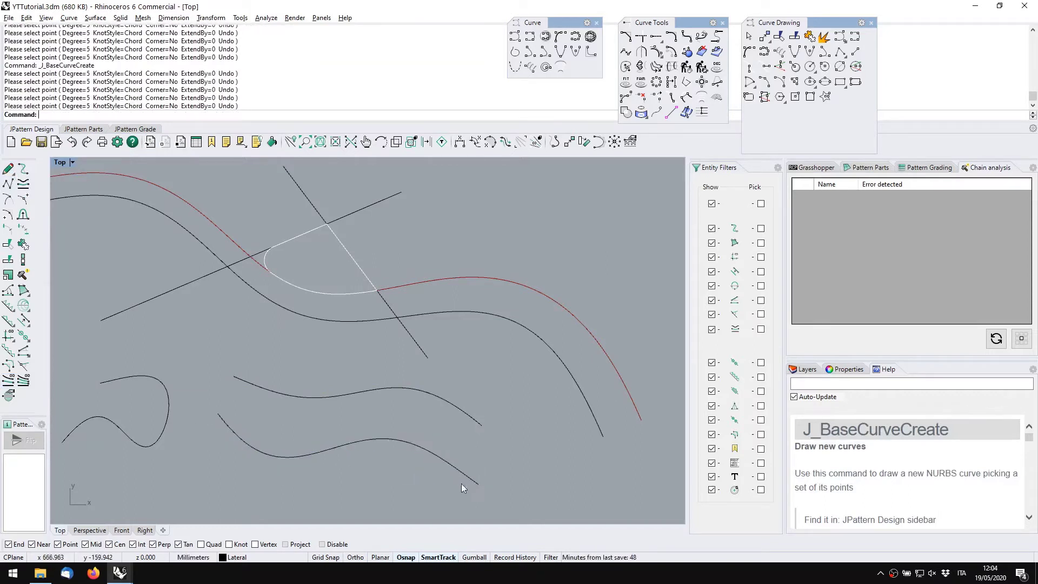
# Create an average curve between the two new wavy base curves with the AverageMode Sample
pyautogui.click(8, 381)
pyautogui.click(264, 386)
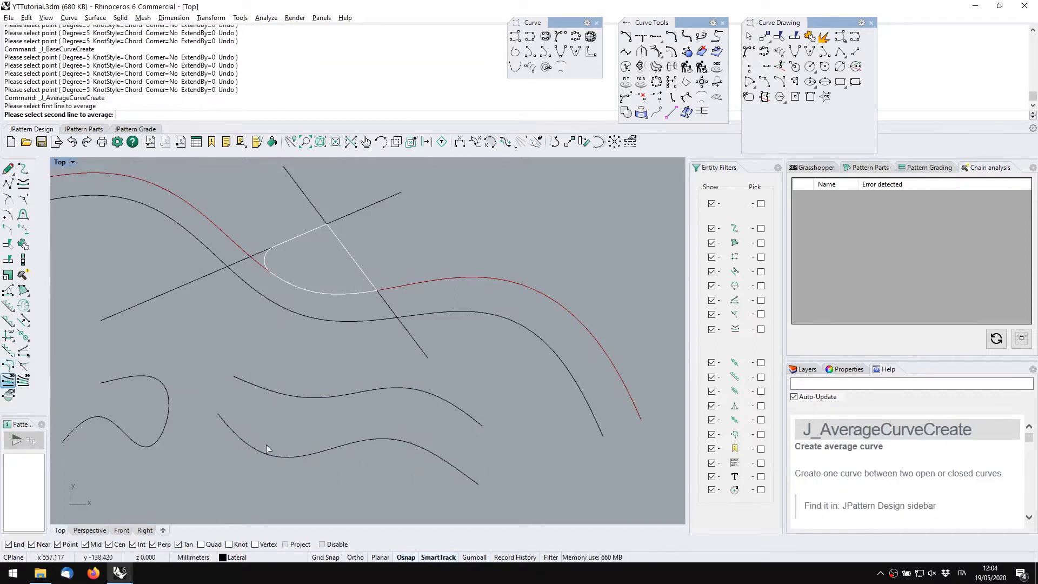
pyautogui.click(265, 454)
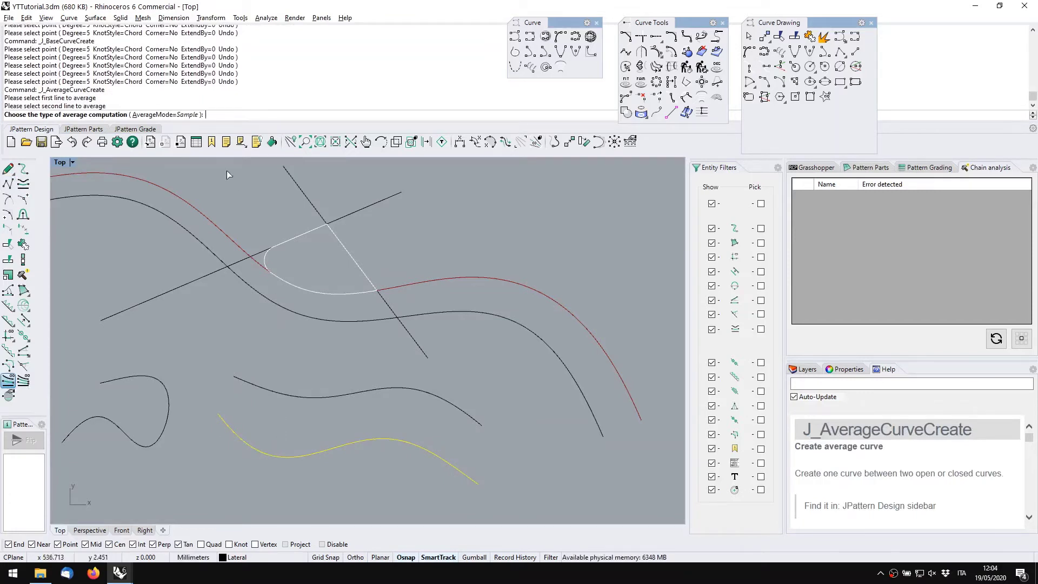
pyautogui.press('Return')
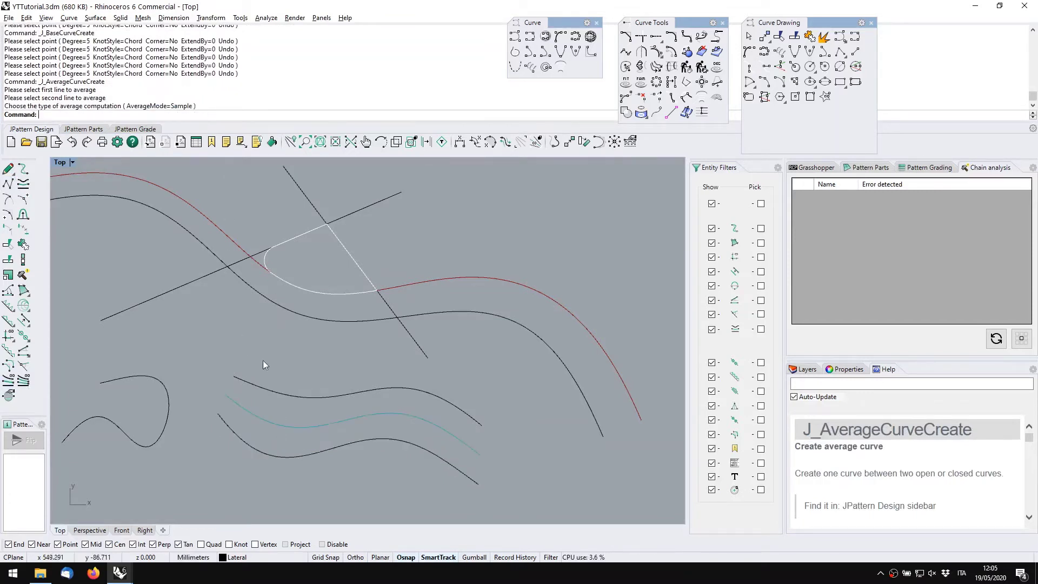
# Move the upper of the two new base curves up and to the left, and pull one of its grips down to deepen its dip
pyautogui.click(320, 427)
pyautogui.moveTo(347, 393); pyautogui.dragTo(296, 399)
pyautogui.click(342, 382)
# Leave grip editing and delete the average curve between the two base curves
pyautogui.click(335, 414)
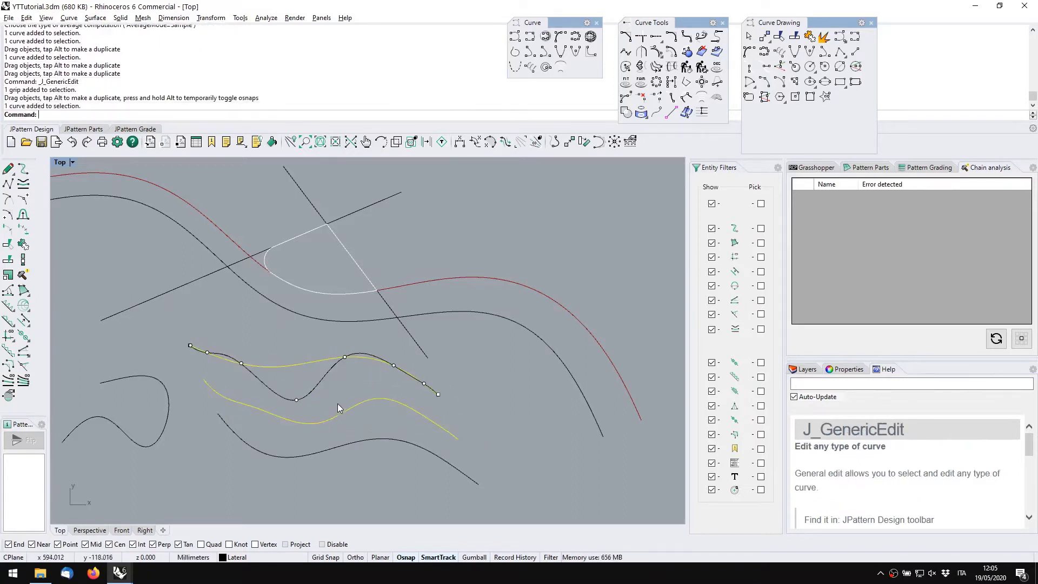
pyautogui.press('Escape')
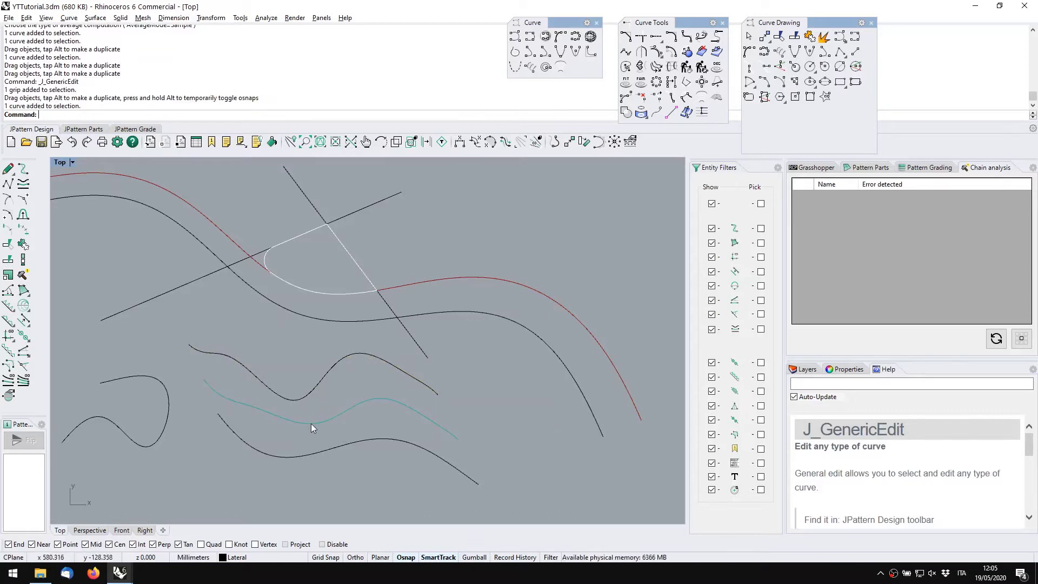
pyautogui.click(310, 423)
pyautogui.press('Delete')
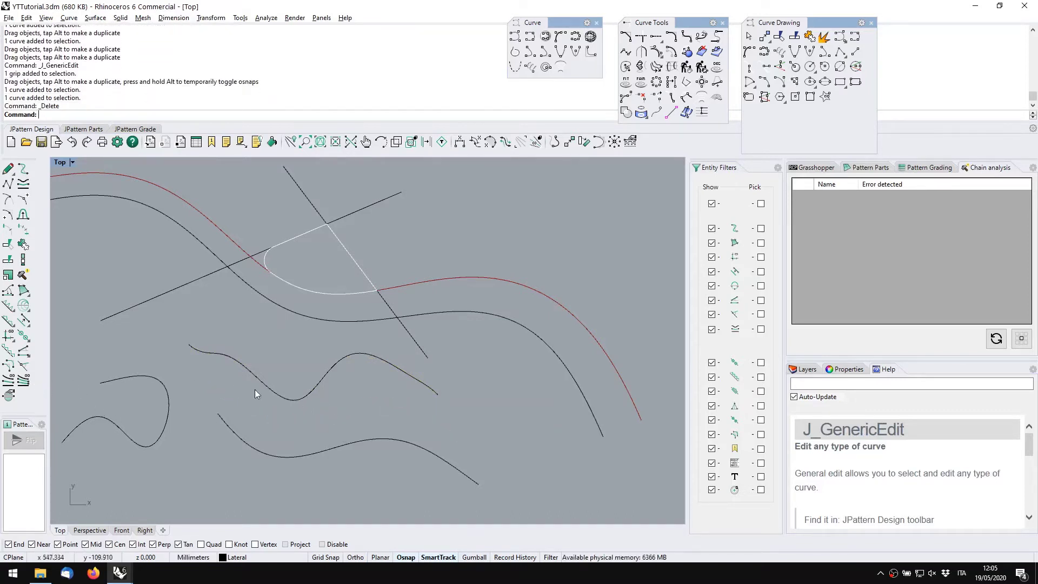
# Pull the middle grip of the upper wavy base curve up to flatten its dip, and move the lower base curve up and to the left
pyautogui.doubleClick(280, 394)
pyautogui.moveTo(295, 400); pyautogui.dragTo(290, 363)
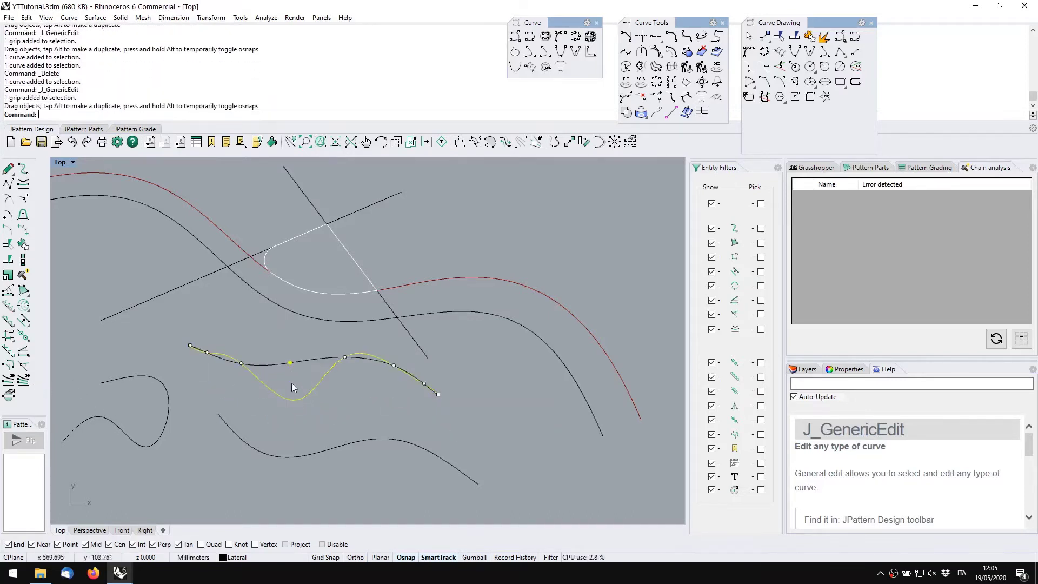
pyautogui.press('Escape')
pyautogui.moveTo(320, 449); pyautogui.dragTo(277, 429)
# Create multiple average curves between the two wavy base curves in AverageMode Sample, trying 3C and 7C before accepting 15C
pyautogui.click(23, 382)
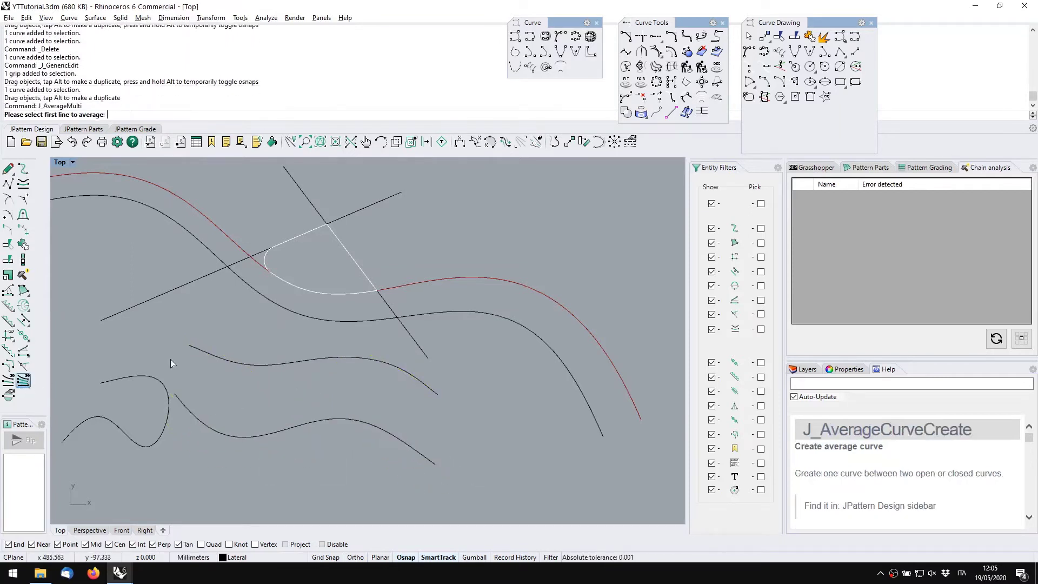
pyautogui.click(256, 435)
pyautogui.click(256, 434)
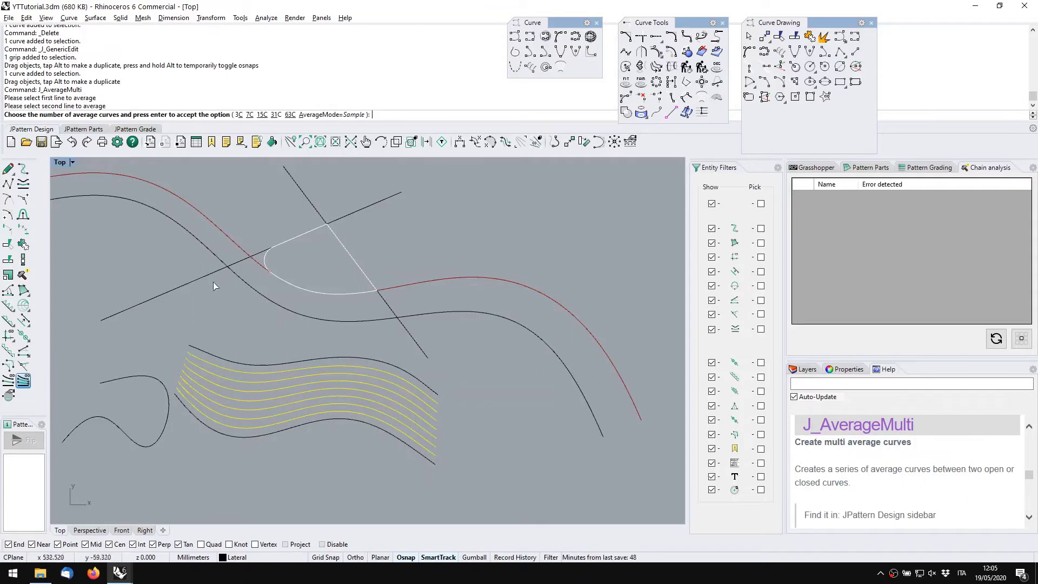
pyautogui.click(237, 115)
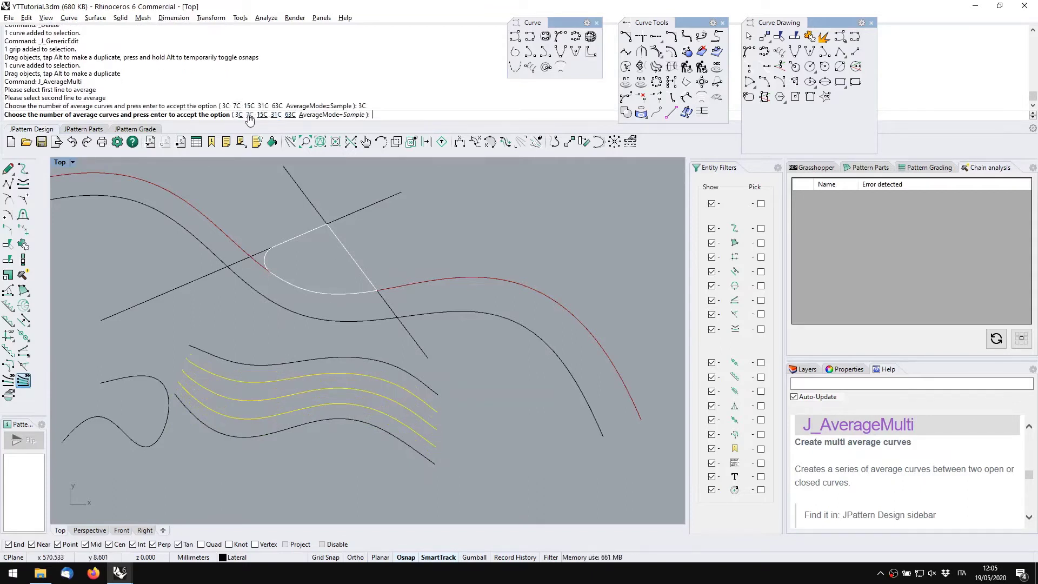
pyautogui.click(250, 115)
pyautogui.click(263, 116)
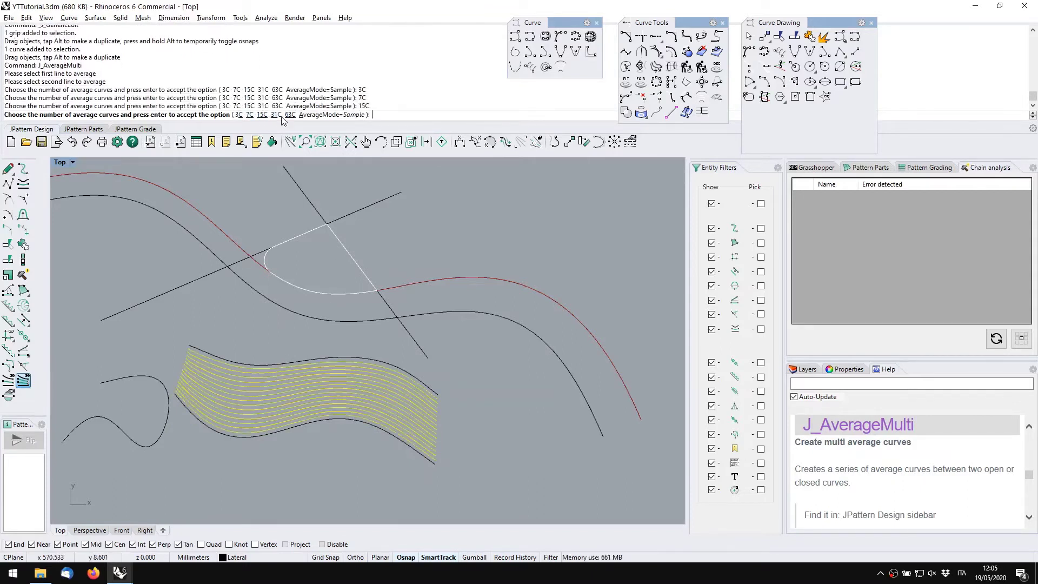
pyautogui.rightClick(282, 358)
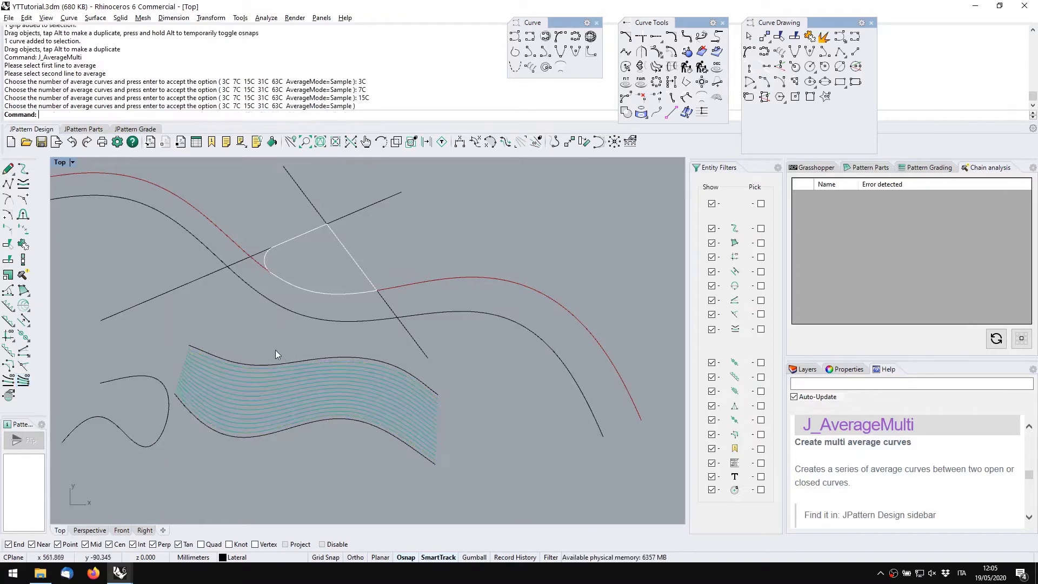
# Move the lower wavy base curve farther down from the upper one to spread the average curves, and clear the selection
pyautogui.moveTo(288, 370); pyautogui.dragTo(373, 325, button='right')
pyautogui.moveTo(378, 388); pyautogui.dragTo(455, 452)
pyautogui.moveTo(490, 446); pyautogui.dragTo(507, 388, button='right')
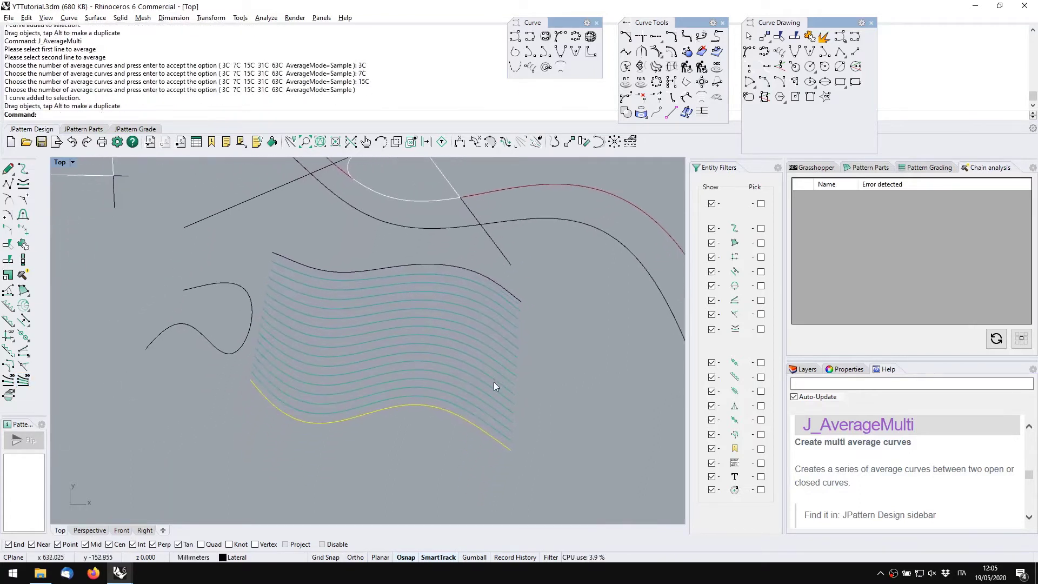
pyautogui.click(415, 443)
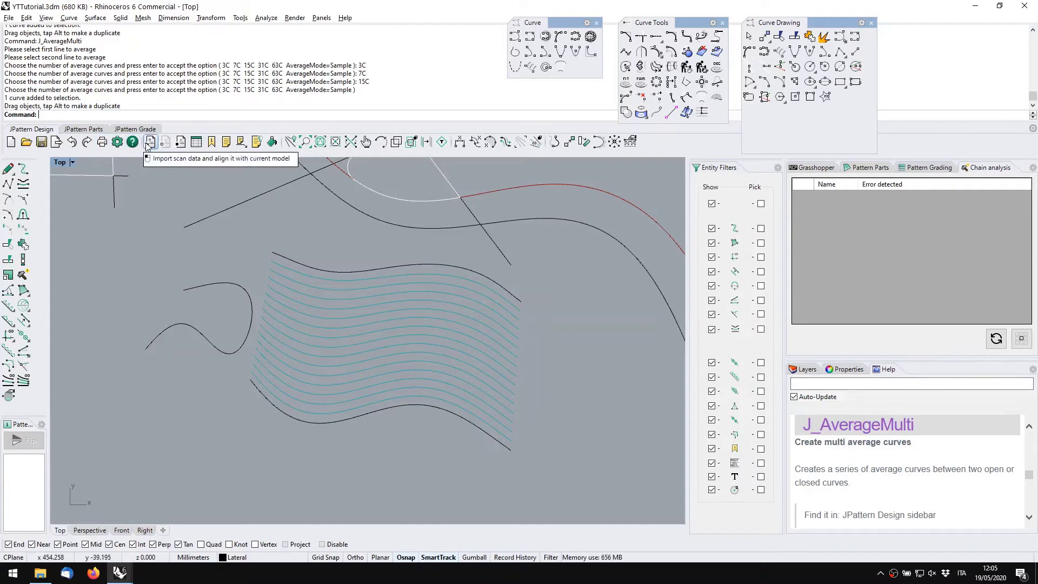
# Look through the list of model properties and close it without entering values
pyautogui.click(197, 144)
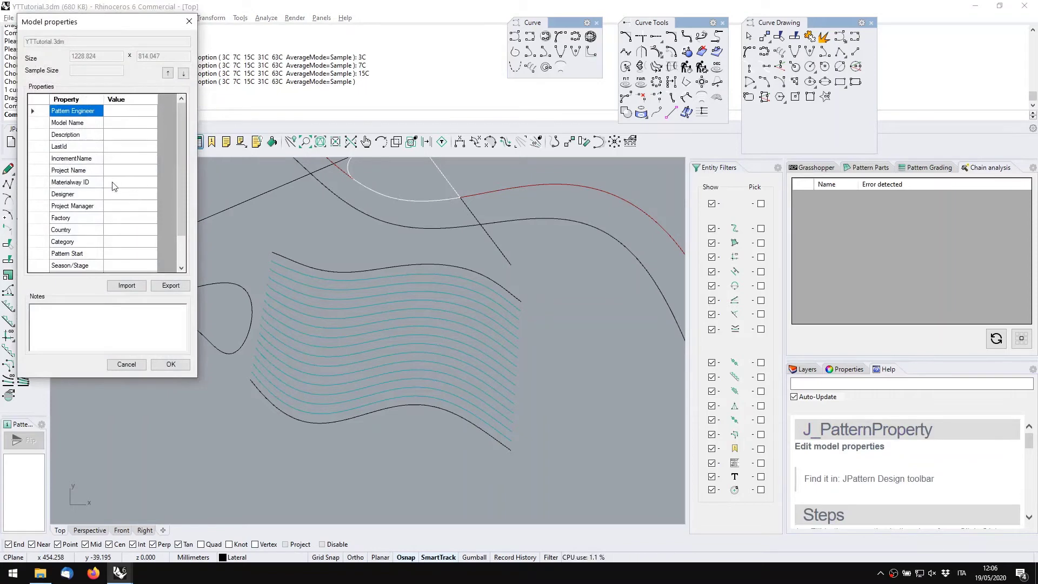
pyautogui.scroll(-1, 115, 216)
pyautogui.scroll(1, 111, 192)
pyautogui.scroll(-1, 108, 163)
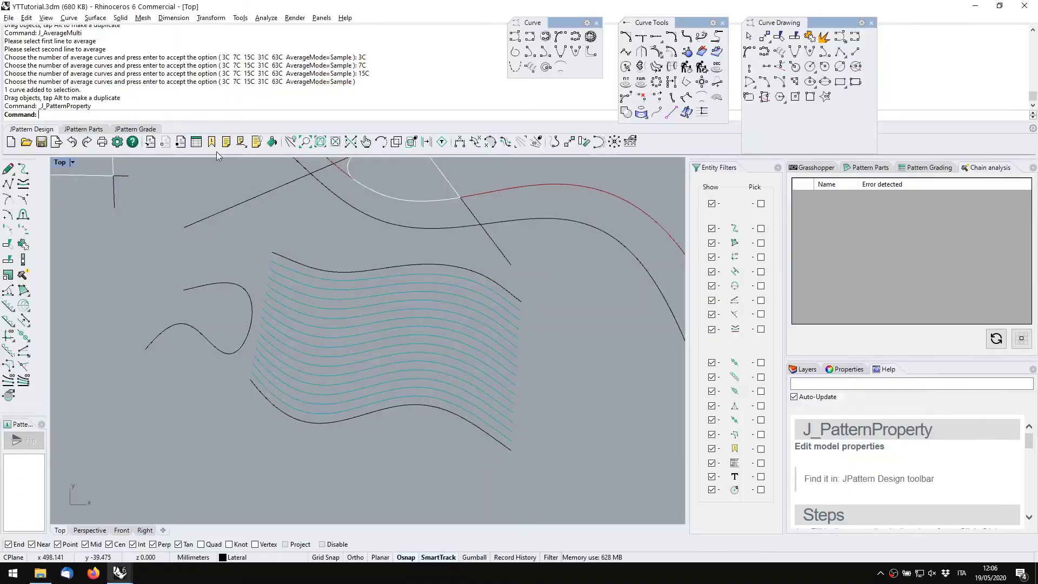
# Create an annotation table of the model properties and place it in the empty area right of the base curves
pyautogui.click(211, 142)
pyautogui.click(400, 201)
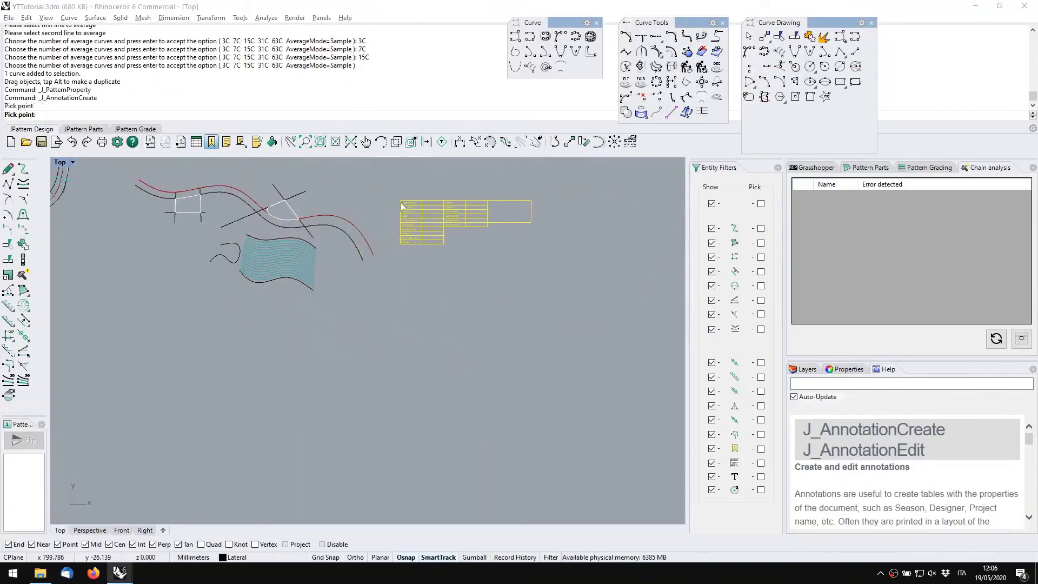
pyautogui.click(184, 190)
pyautogui.scroll(6, 446, 237)
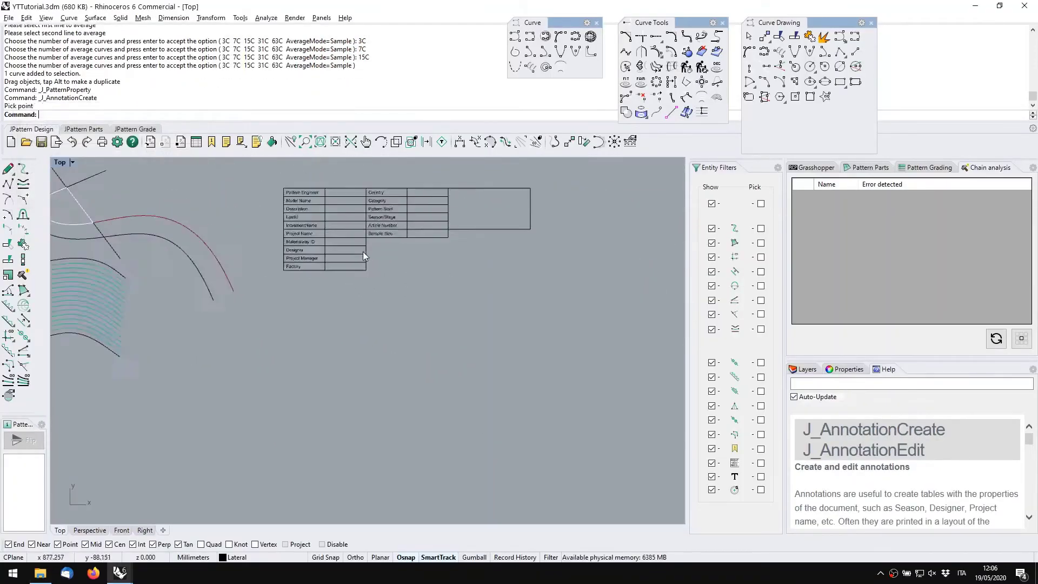
pyautogui.moveTo(326, 285); pyautogui.dragTo(289, 308, button='right')
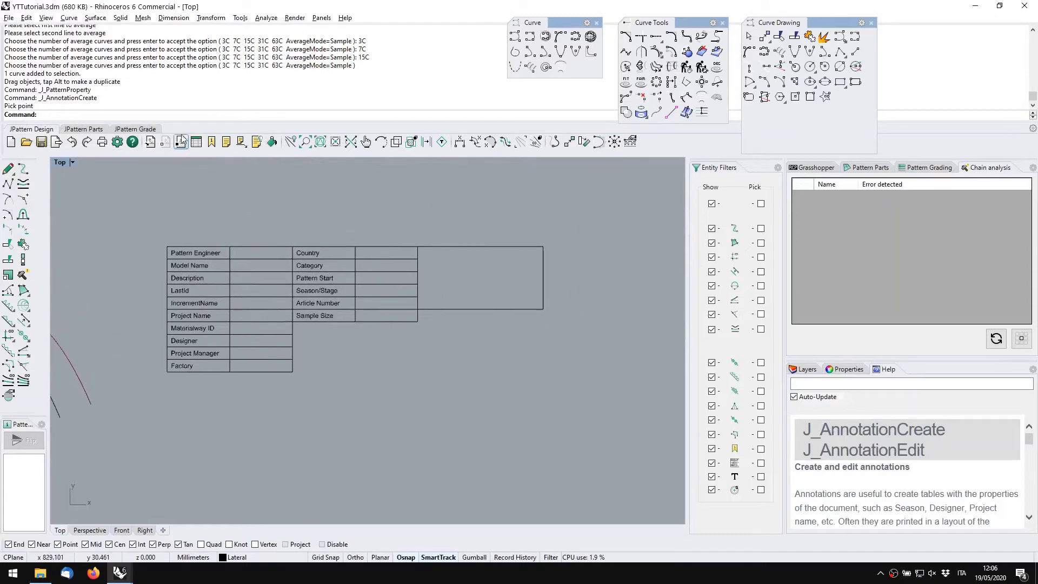
# Enter the engineer's name as the Pattern Engineer value in the model properties and check it in the annotation table
pyautogui.click(198, 142)
pyautogui.click(123, 113)
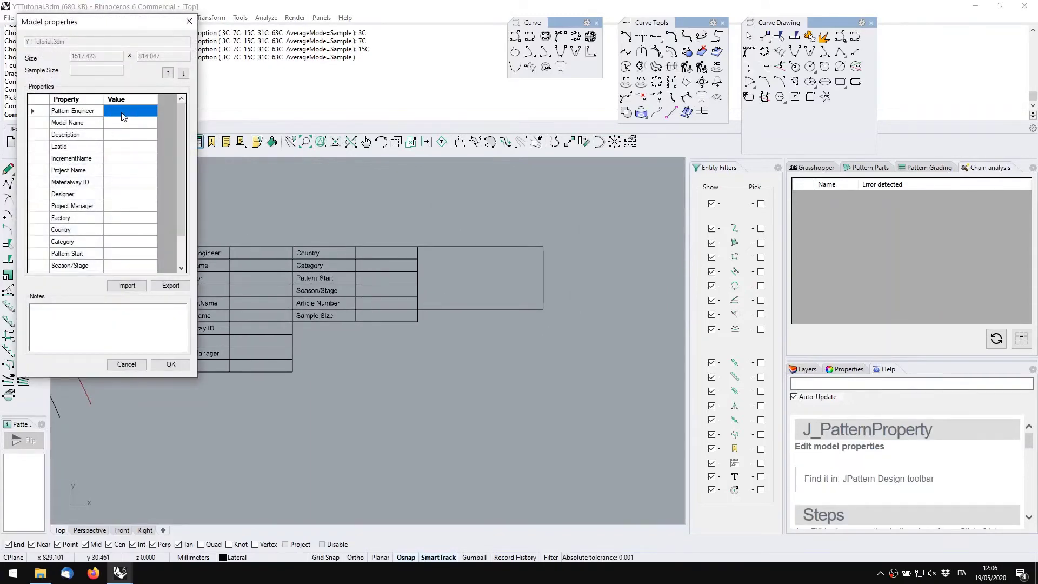
pyautogui.write('Federico')
pyautogui.press('Return')
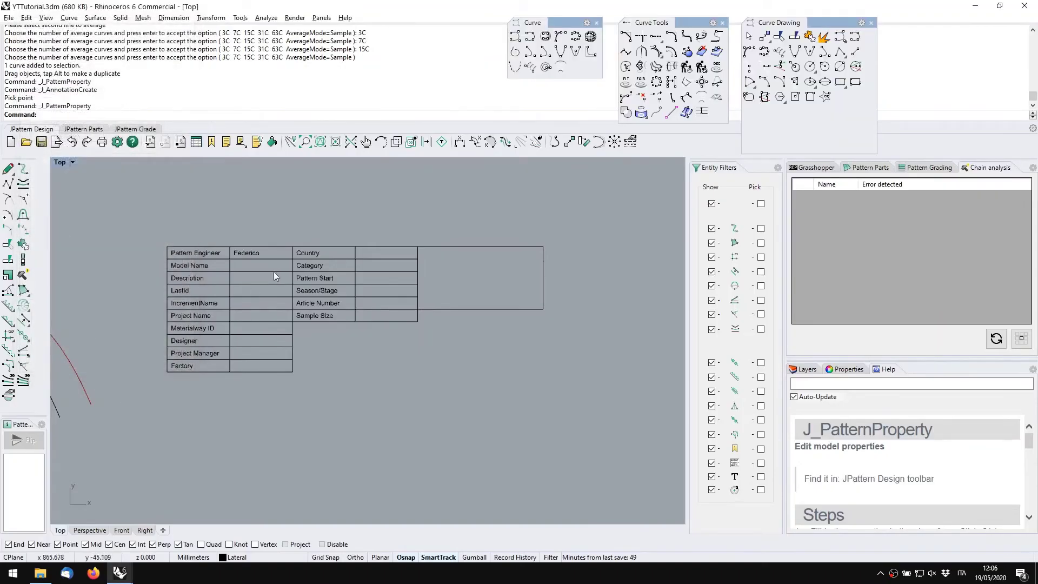
pyautogui.scroll(-1, 268, 273)
pyautogui.scroll(3, 264, 301)
pyautogui.scroll(-1, 214, 190)
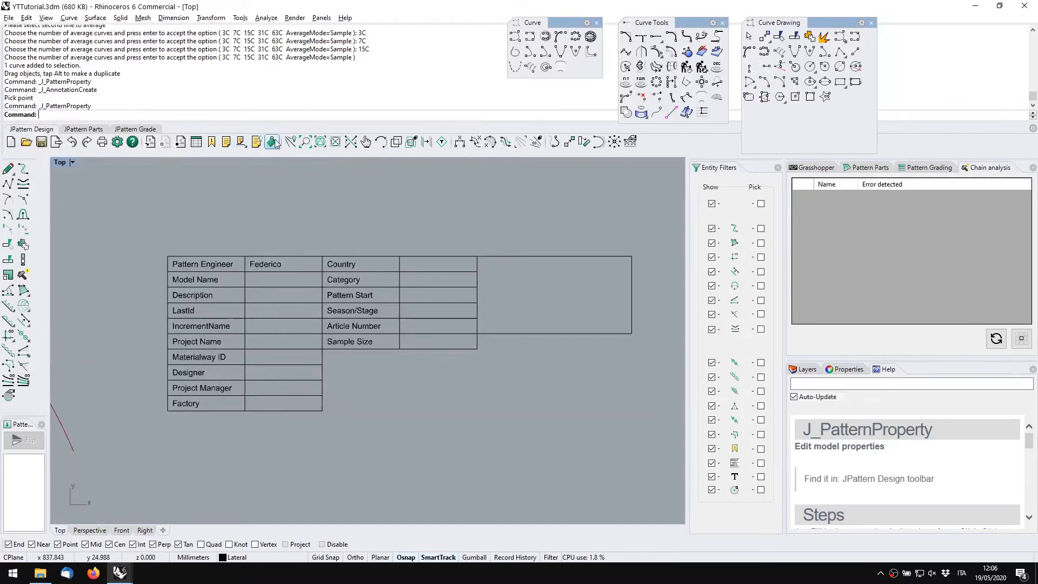
# Examine the entity settings, line colors and edit curve style in the Pattern Options, and close them unchanged
pyautogui.click(117, 142)
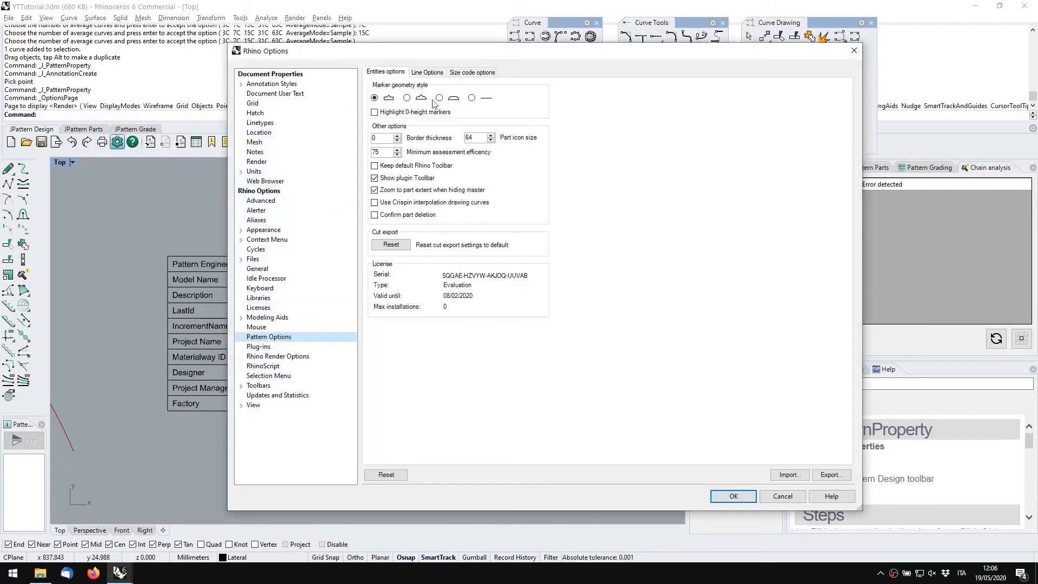
pyautogui.click(427, 72)
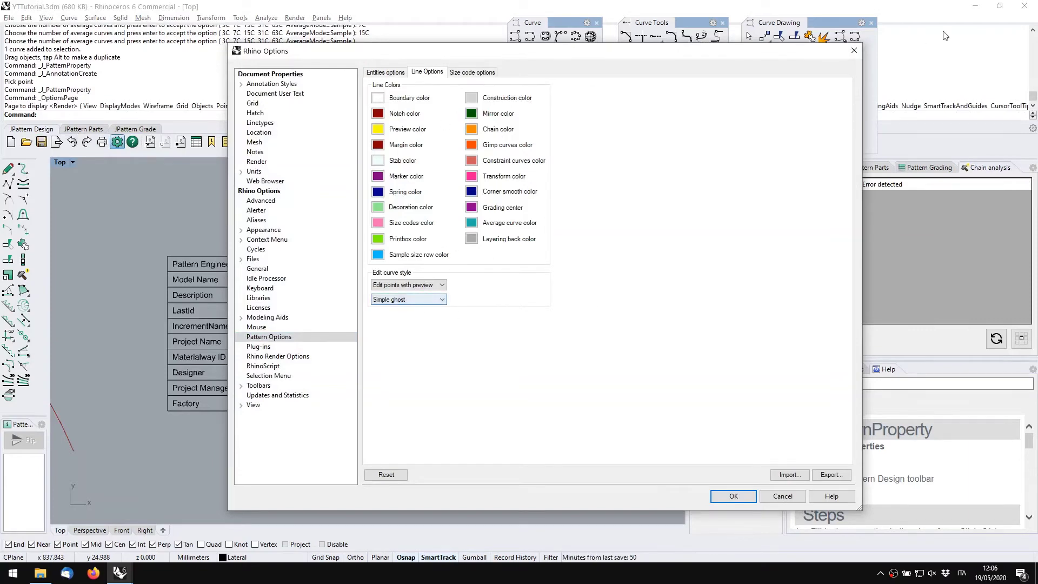
pyautogui.click(854, 50)
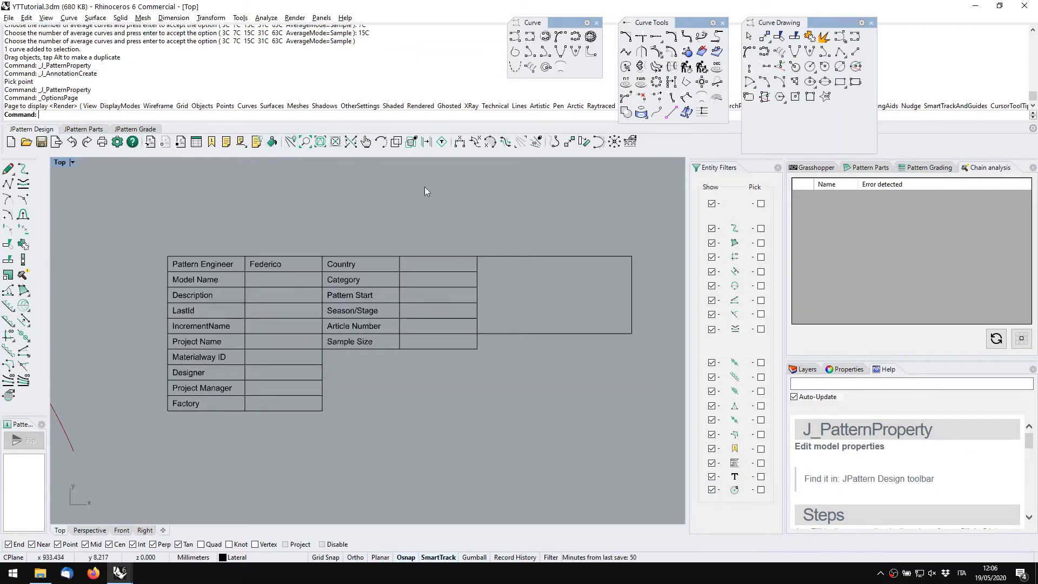
pyautogui.scroll(-2, 326, 210)
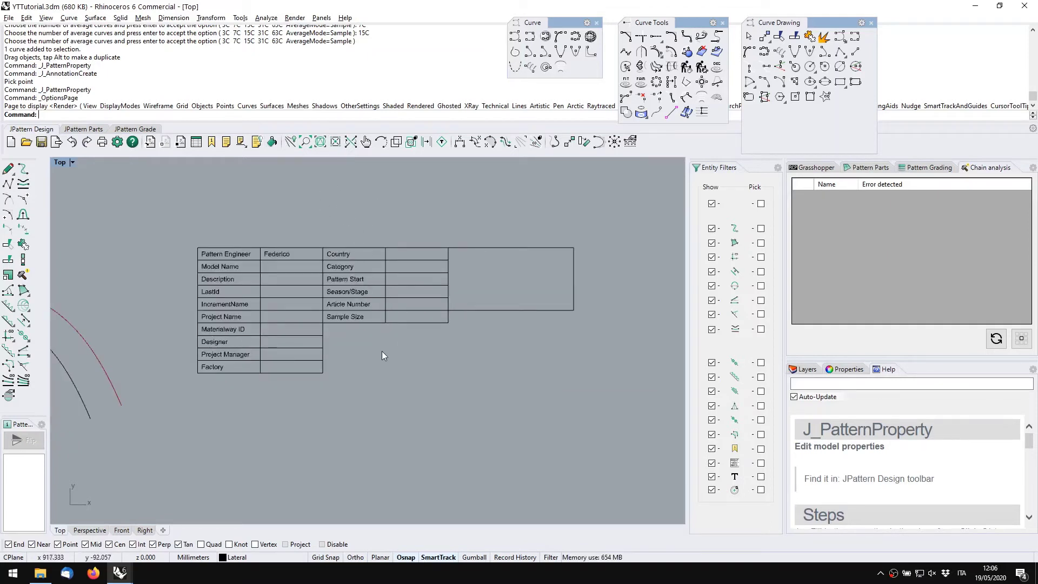
# Select all boundaries in the model by picking the boundary between the crossing base lines, and clear the selection
pyautogui.click(316, 146)
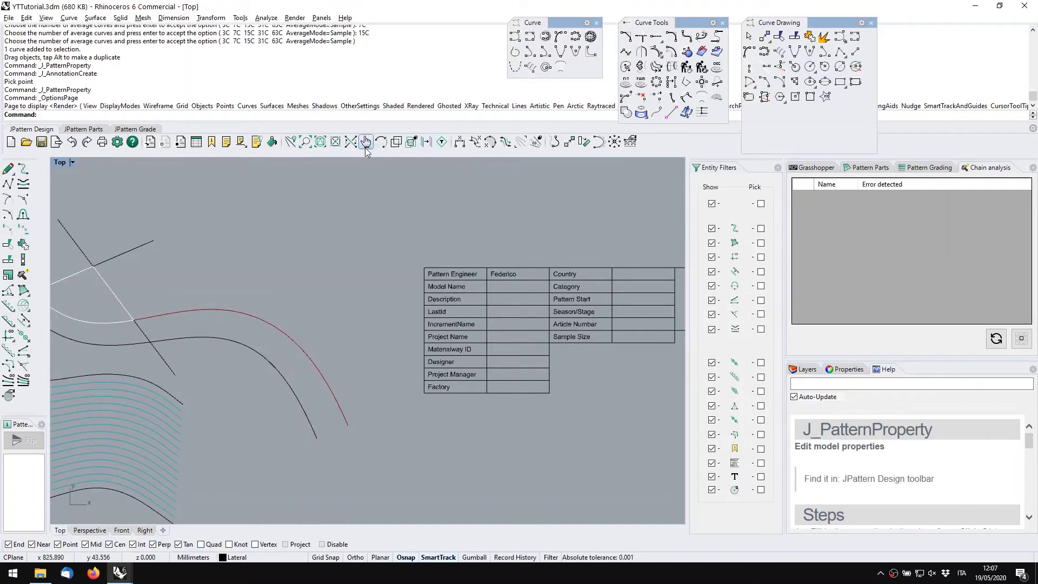
pyautogui.scroll(-2, 312, 188)
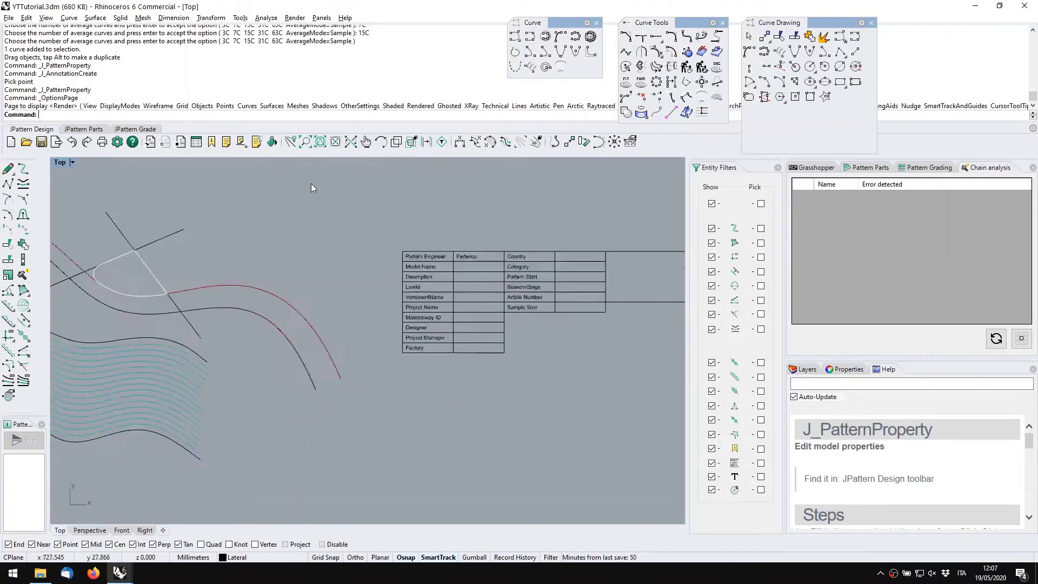
pyautogui.click(334, 143)
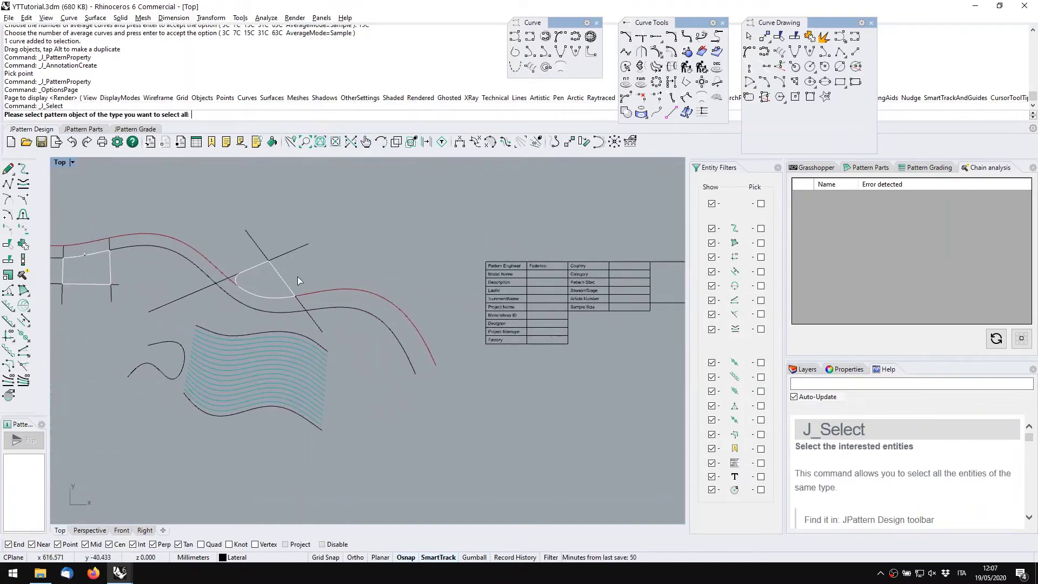
pyautogui.click(284, 277)
pyautogui.click(322, 315)
pyautogui.scroll(-3, 255, 300)
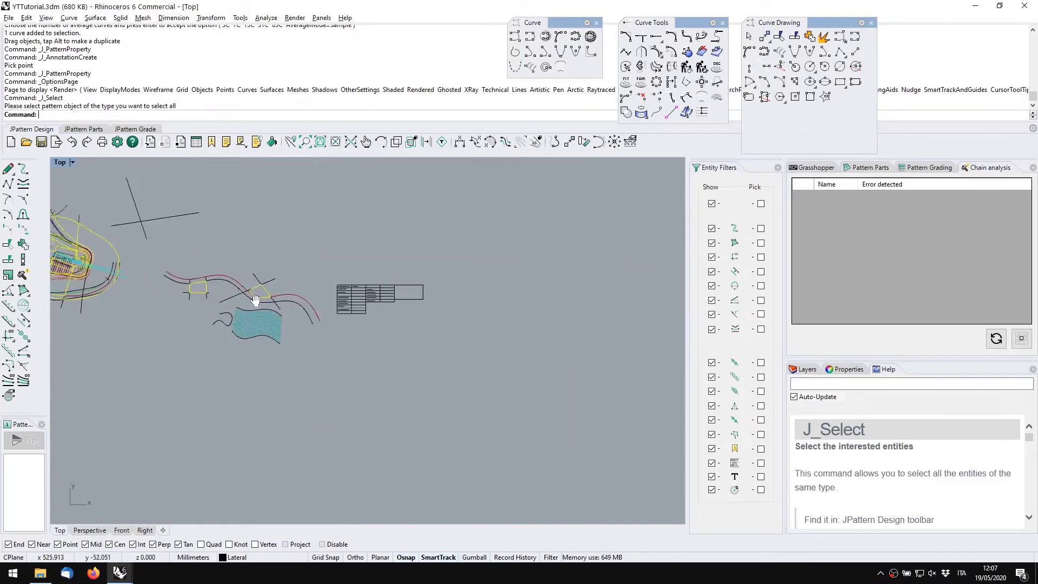
pyautogui.moveTo(255, 300); pyautogui.dragTo(435, 322, button='right')
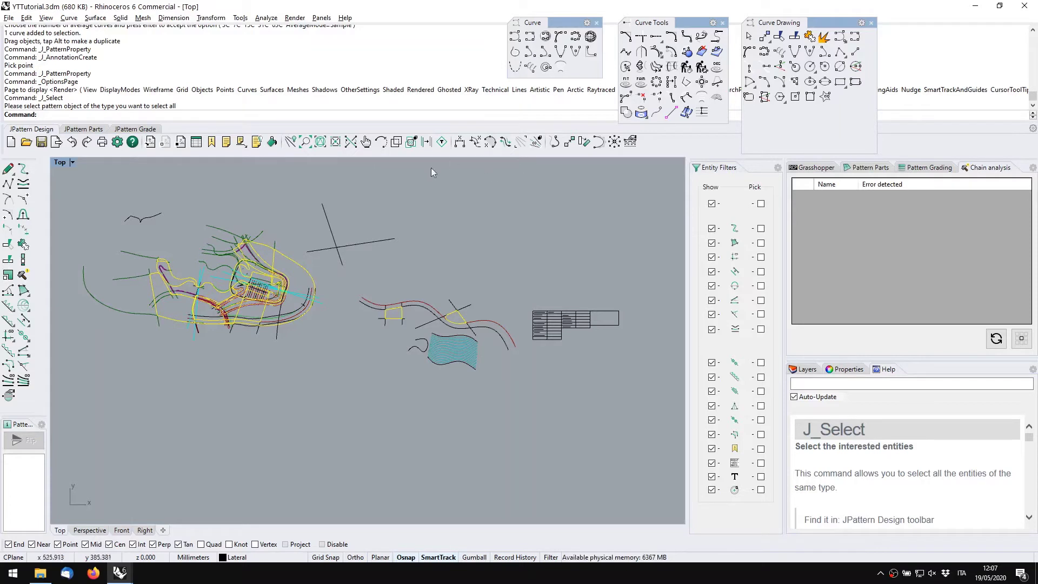
pyautogui.click(445, 231)
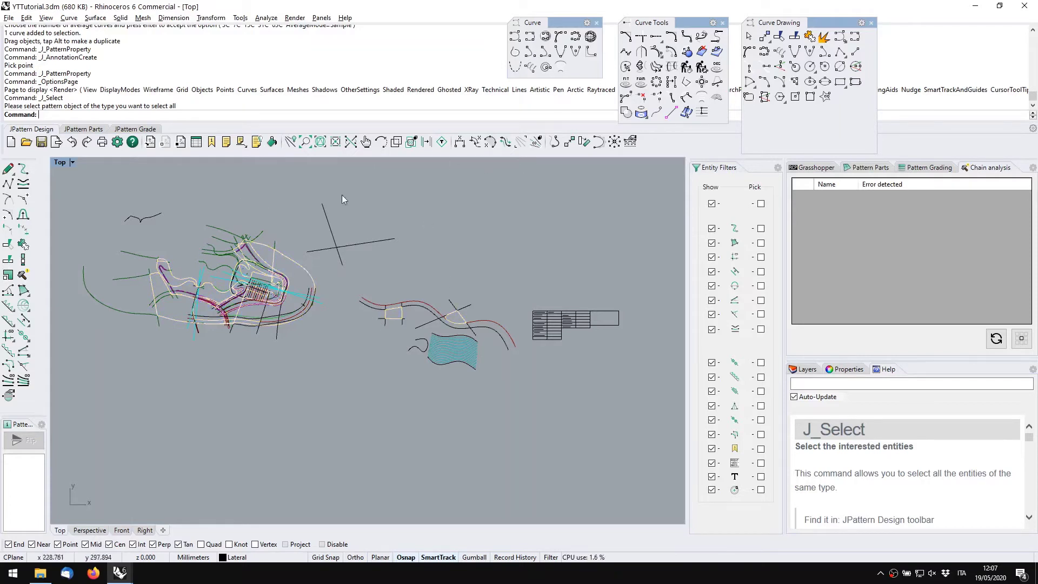
# Select all margins in the model by picking a margin along the shoe pattern's lower edge, and clear the selection
pyautogui.click(320, 142)
pyautogui.scroll(6, 303, 338)
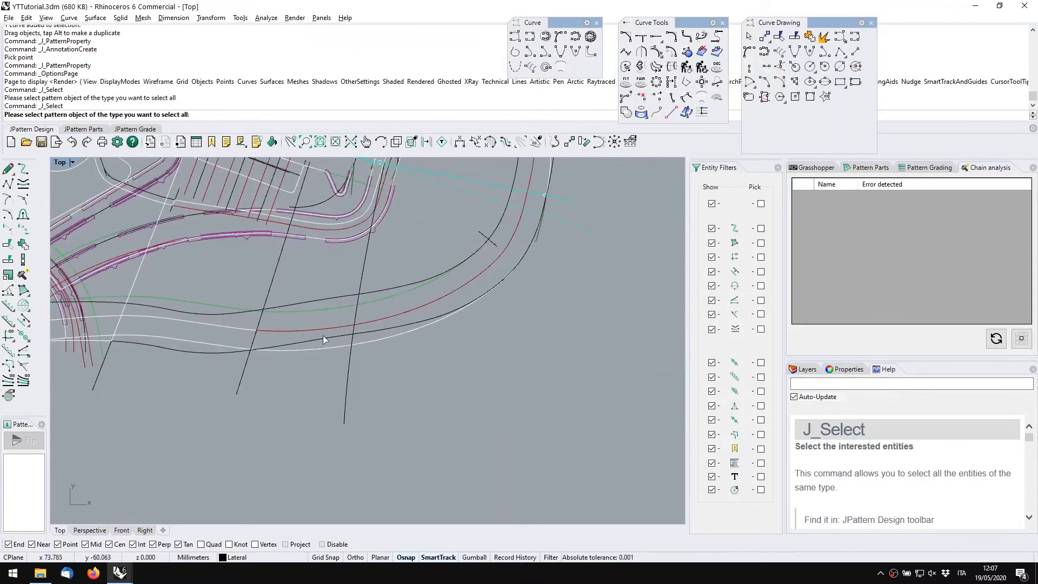
pyautogui.click(320, 328)
pyautogui.scroll(-5, 322, 329)
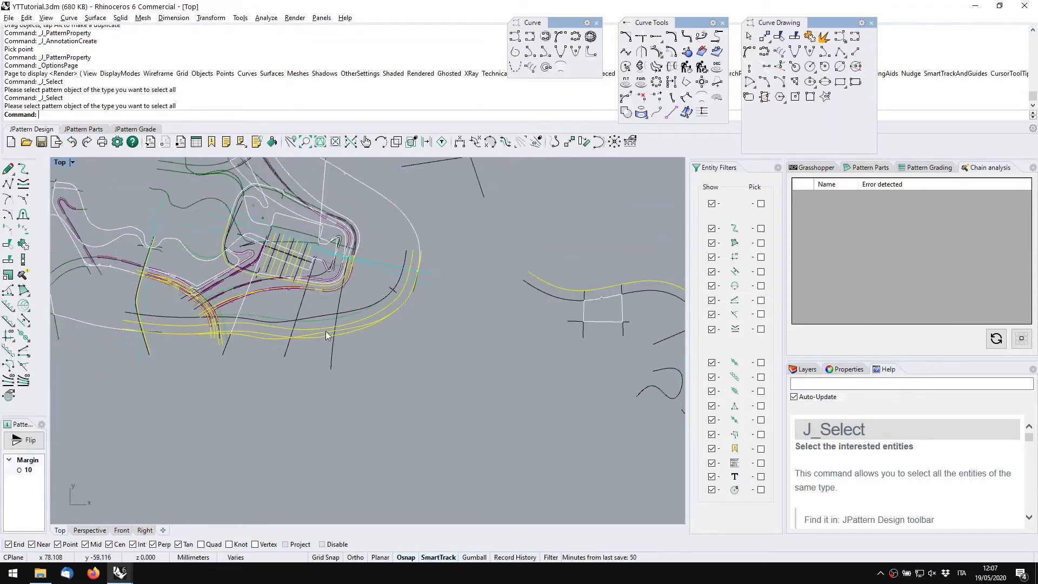
pyautogui.click(414, 346)
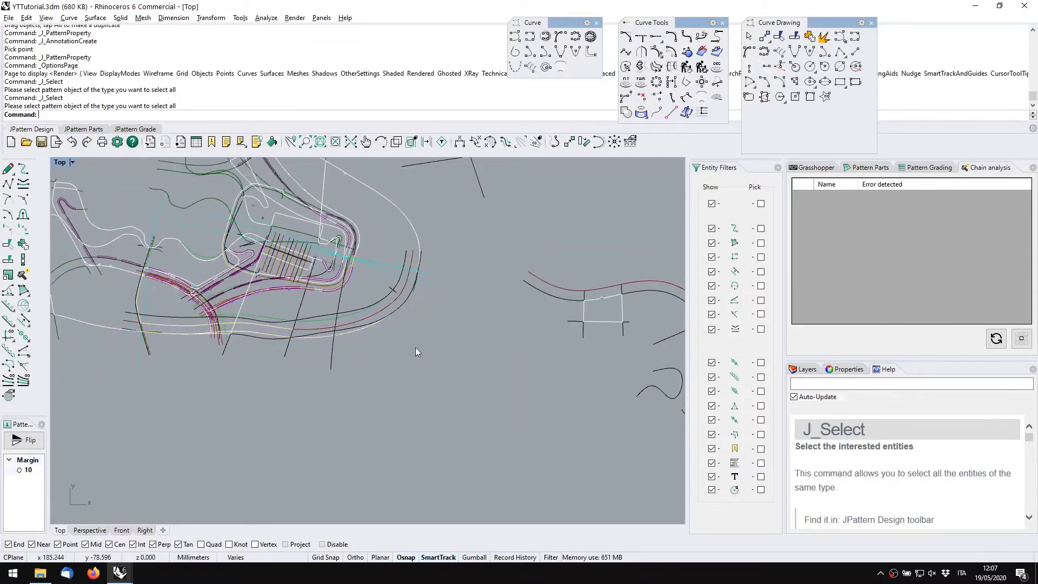
# Select all markers in the model by picking one beside the shoe pattern's lace area, and clear the selection
pyautogui.click(320, 143)
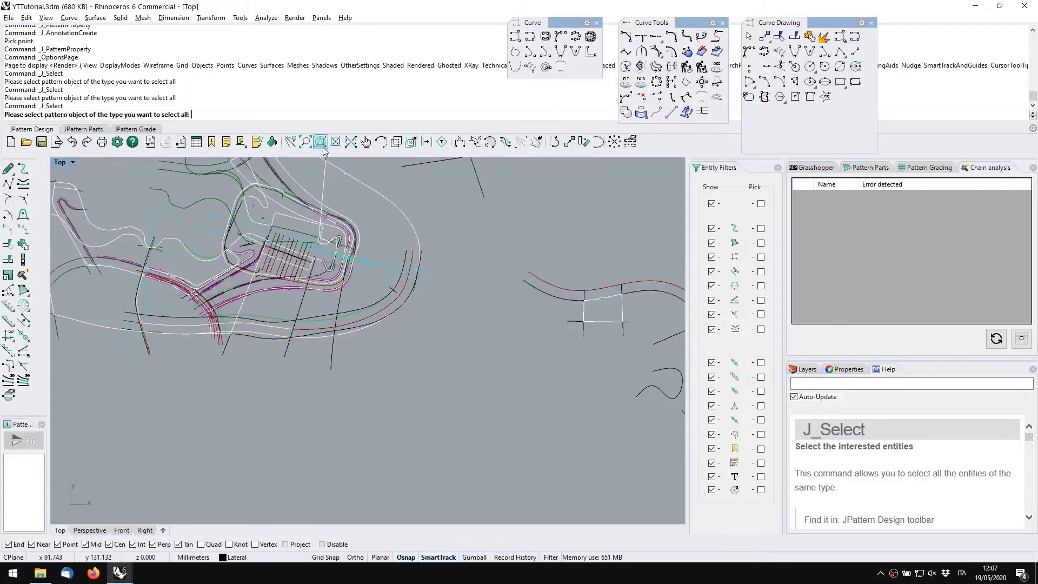
pyautogui.scroll(3, 349, 233)
pyautogui.click(349, 232)
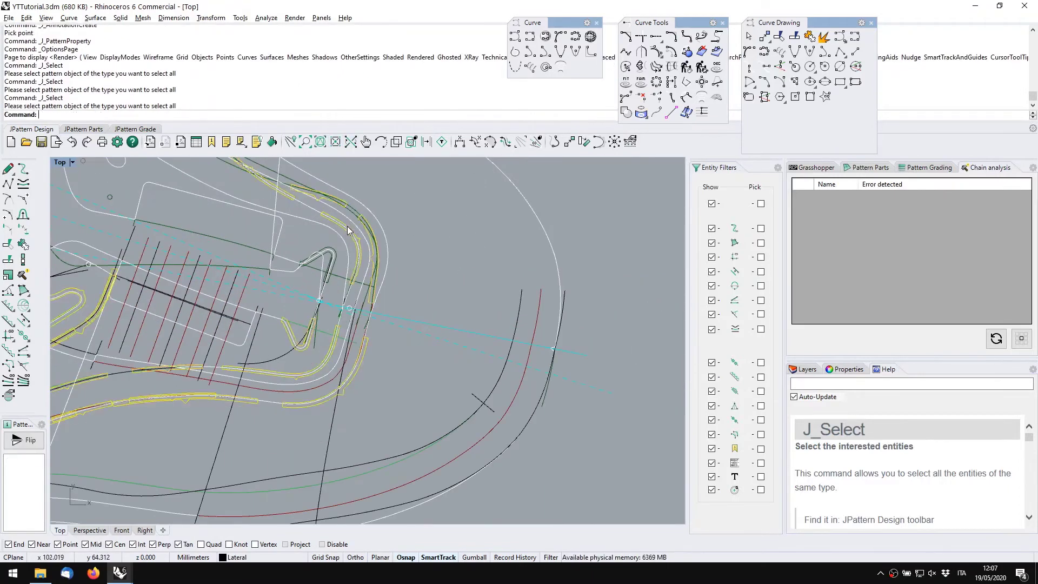
pyautogui.scroll(-2, 360, 246)
pyautogui.scroll(-5, 370, 245)
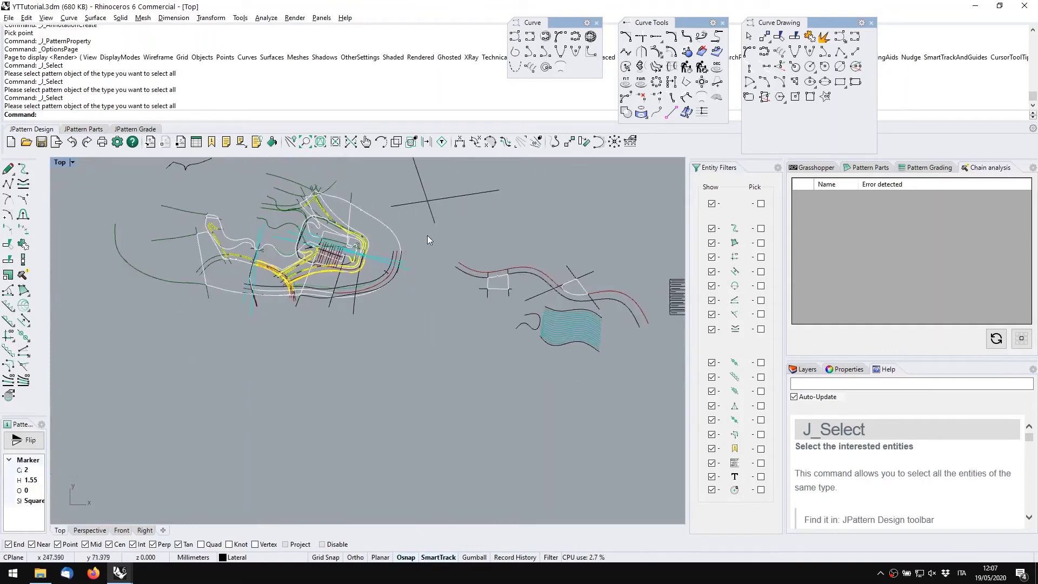
pyautogui.click(400, 282)
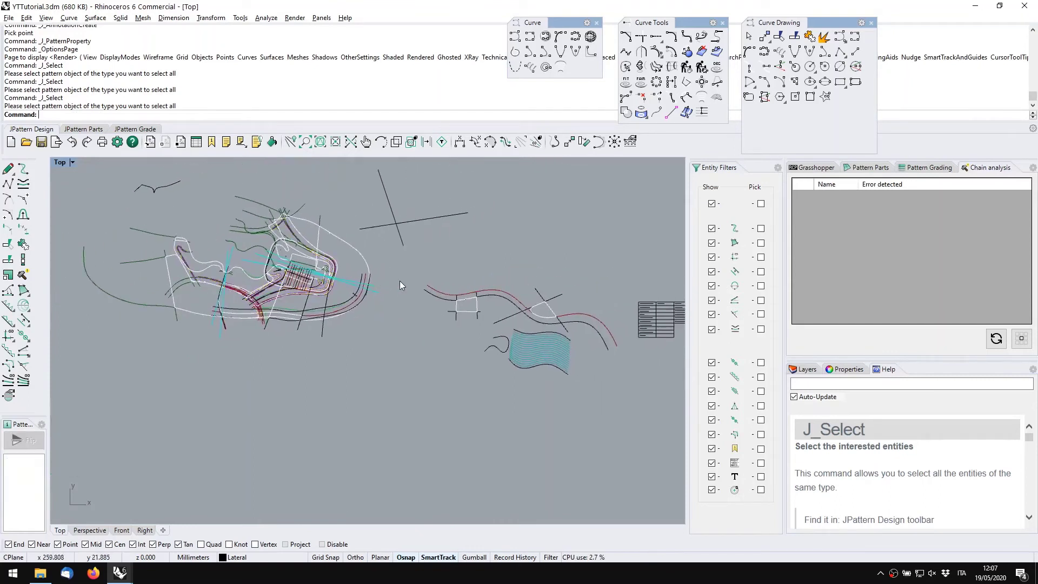
# Select all base curves in the model by picking one of the crossed lines above the patterns, and clear the selection
pyautogui.click(335, 142)
pyautogui.click(385, 192)
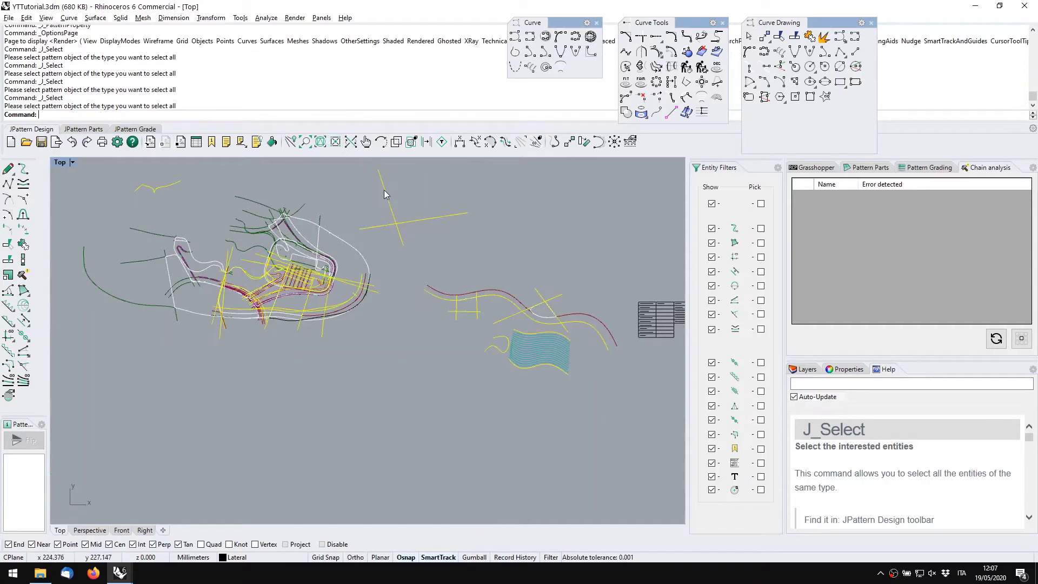
pyautogui.click(349, 204)
pyautogui.click(322, 145)
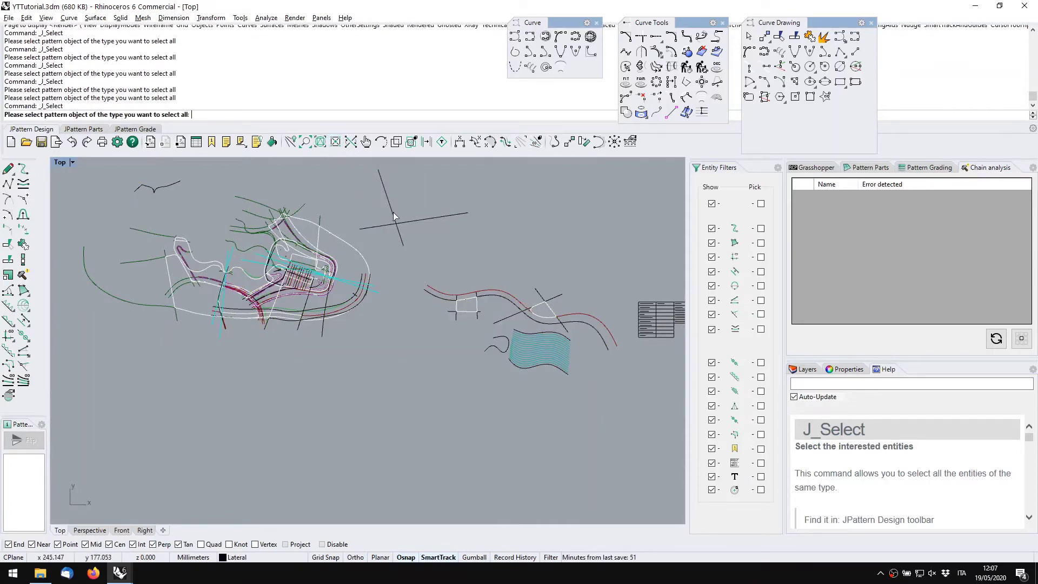
pyautogui.click(394, 215)
pyautogui.middleClick(370, 200)
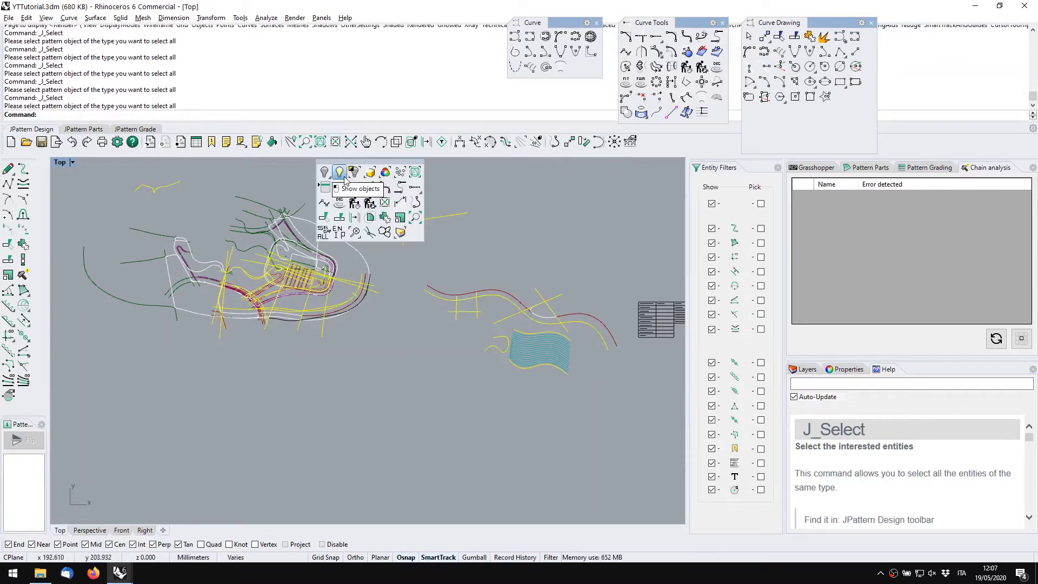
pyautogui.click(341, 186)
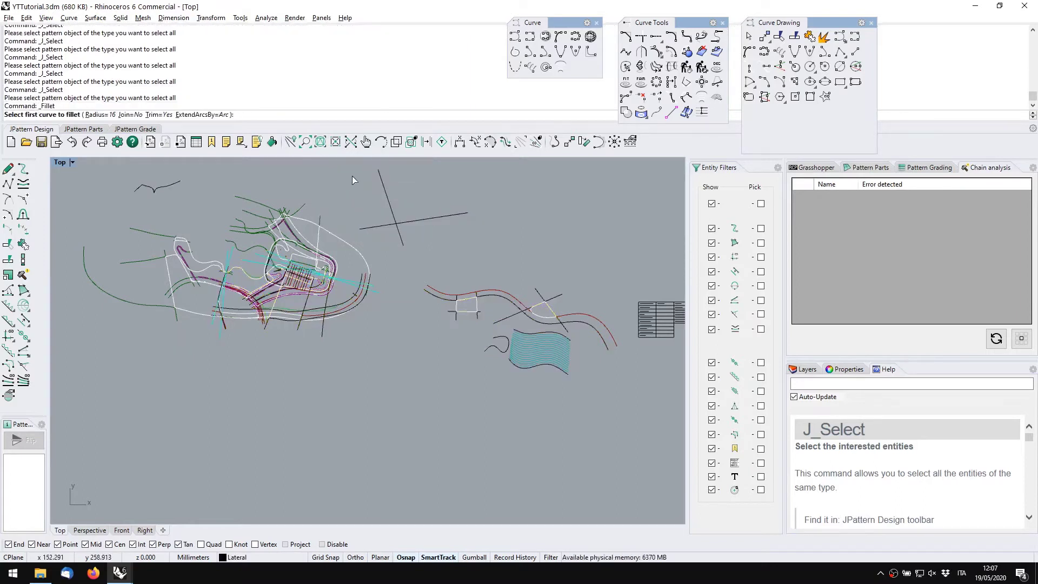
pyautogui.press('Escape')
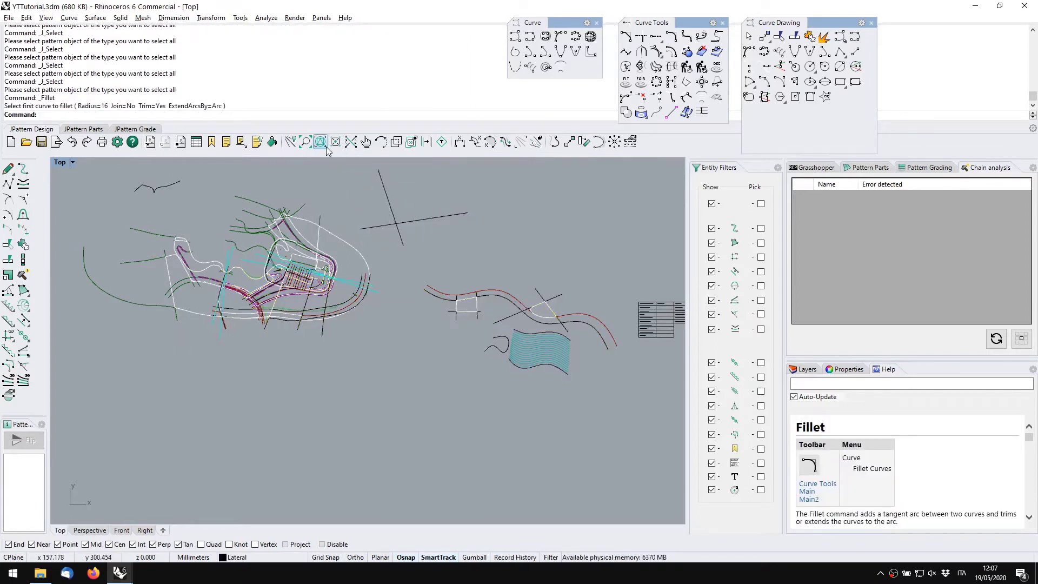
# Select all base curves in the model by picking one of the crossed lines above the patterns, and isolate them
pyautogui.click(327, 150)
pyautogui.click(387, 147)
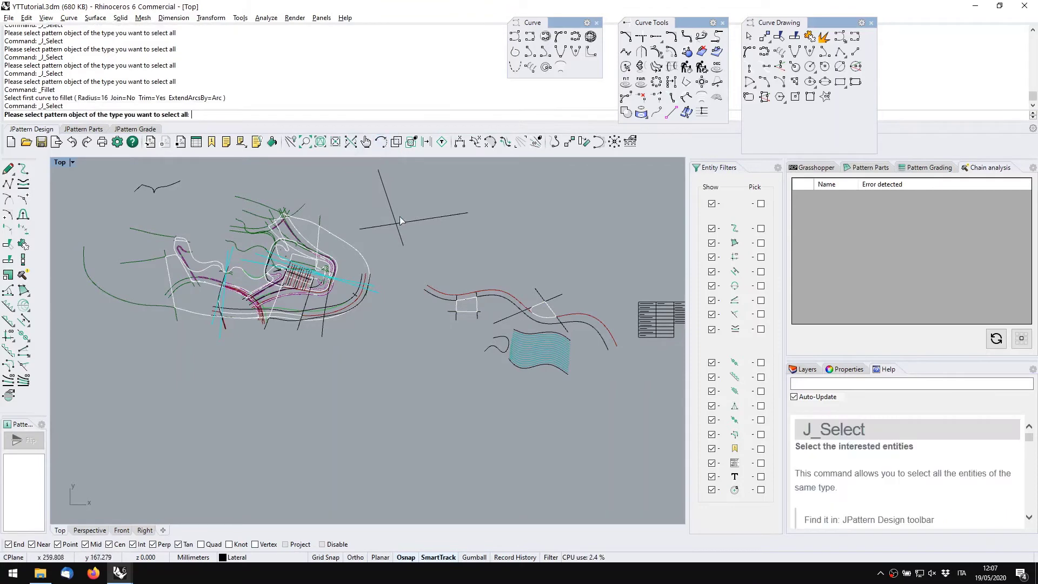
pyautogui.click(400, 221)
pyautogui.middleClick(362, 210)
pyautogui.click(357, 180)
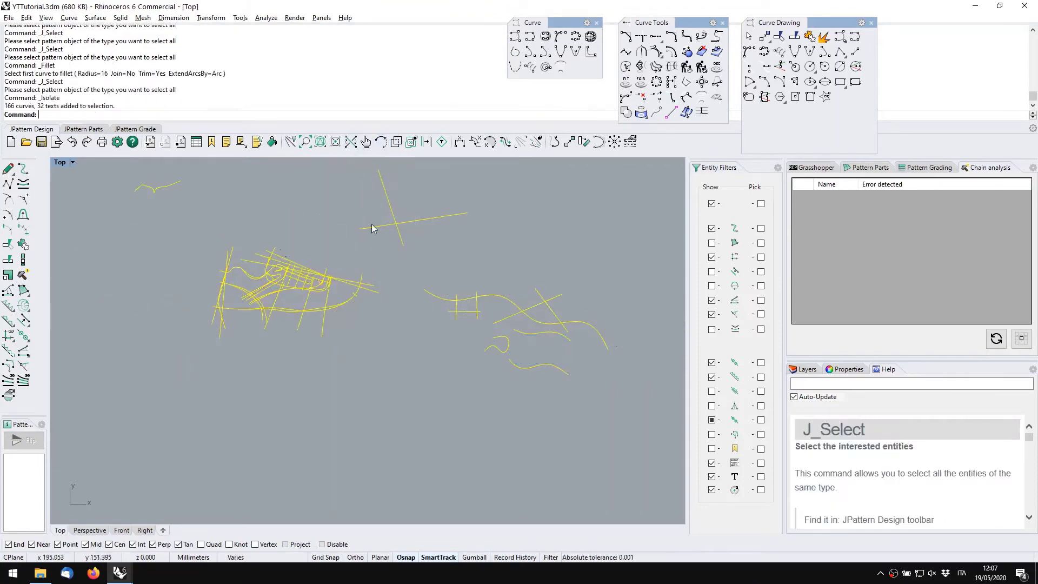
pyautogui.click(395, 294)
pyautogui.scroll(6, 297, 285)
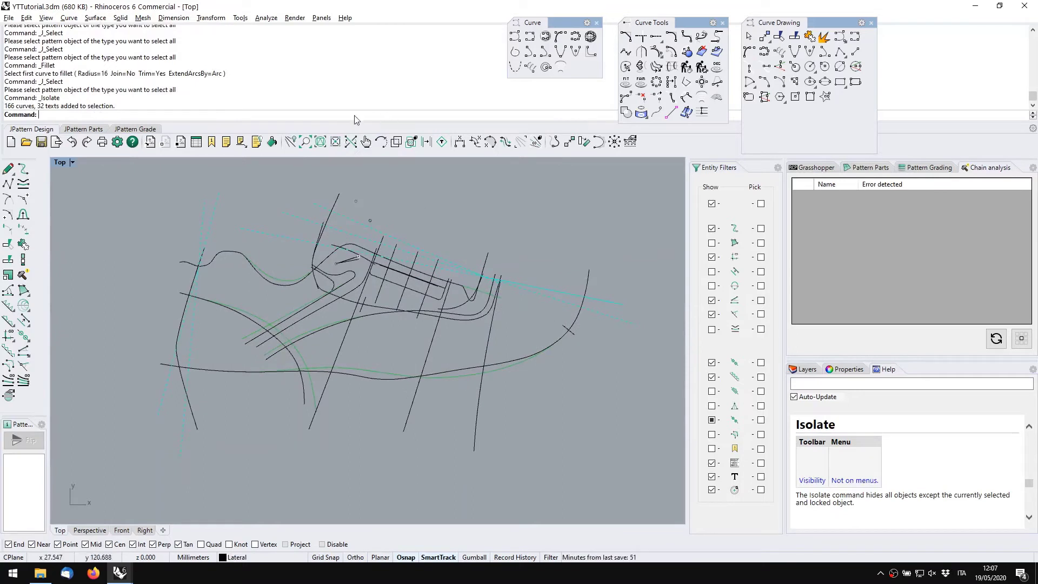
pyautogui.scroll(-3, 515, 340)
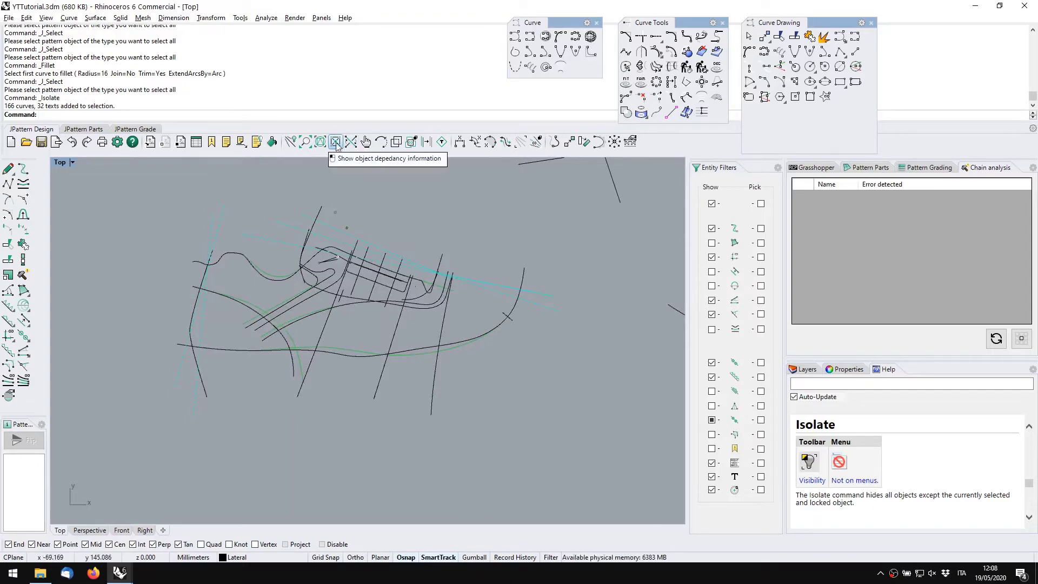
# Show all the objects hidden by the isolation again
pyautogui.middleClick(429, 203)
pyautogui.rightClick(398, 177)
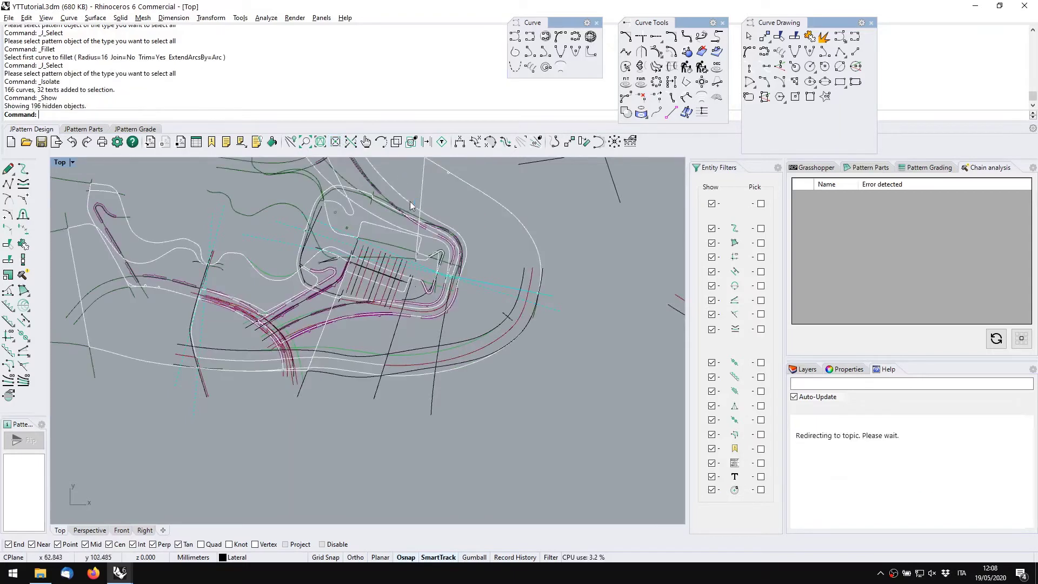
pyautogui.moveTo(458, 202); pyautogui.dragTo(503, 331, button='right')
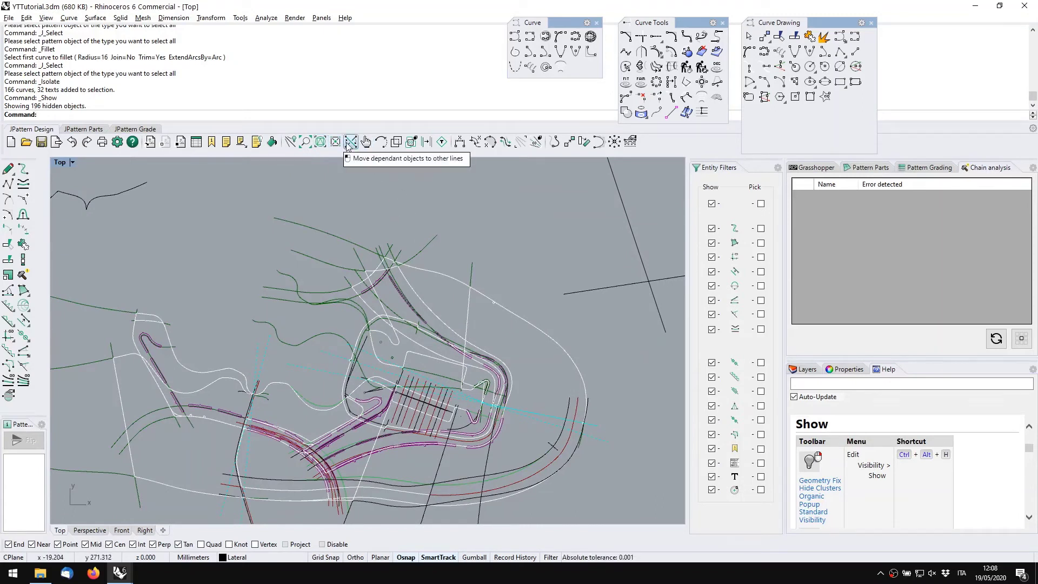
# Draw a straight two-point base curve beside the steep line, crossing the shallow base line above the patterns
pyautogui.moveTo(513, 210); pyautogui.dragTo(234, 260, button='right')
pyautogui.click(8, 169)
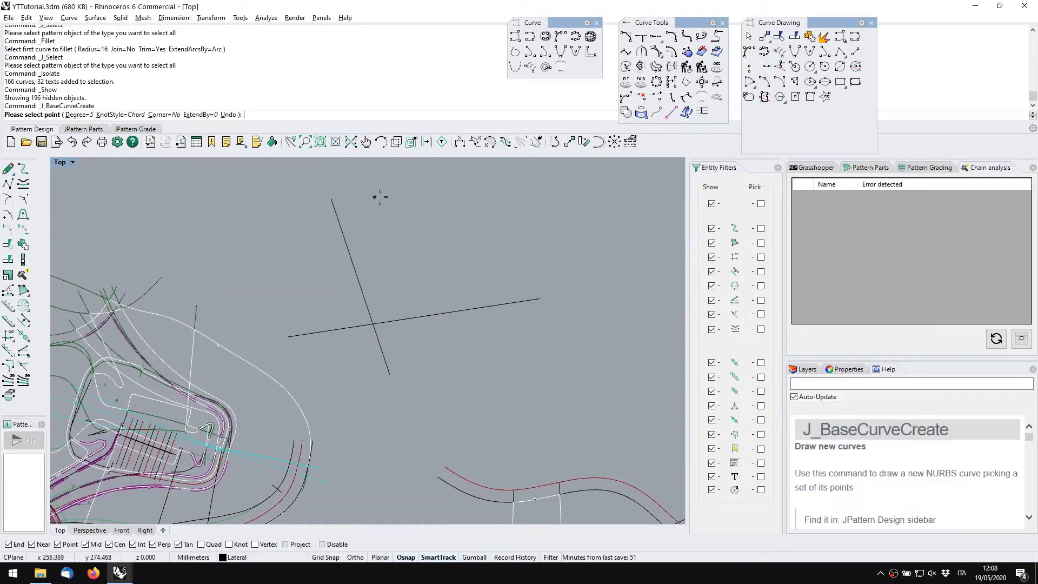
pyautogui.click(400, 199)
pyautogui.click(487, 379)
pyautogui.rightClick(488, 380)
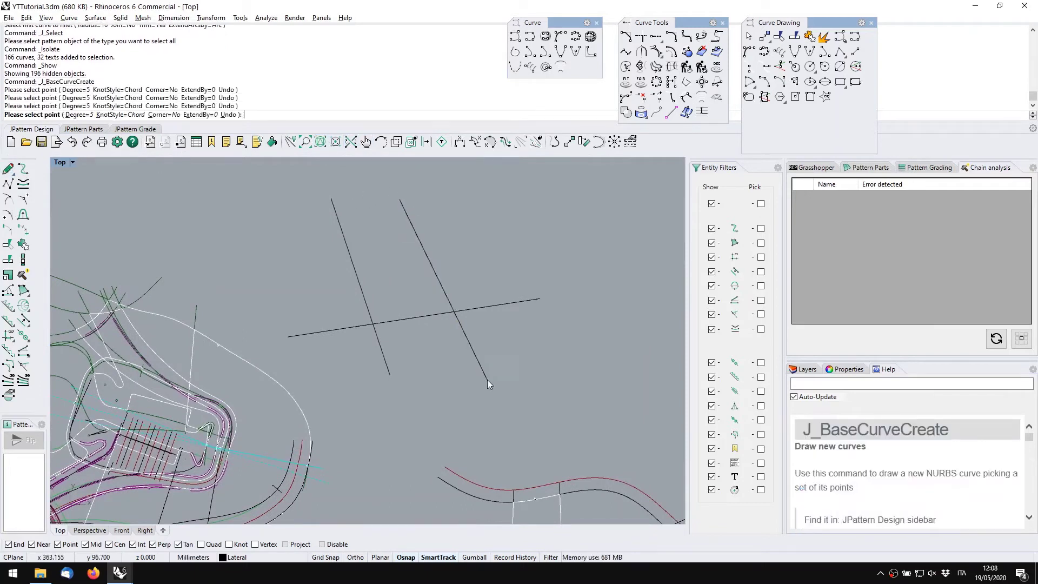
# Add four V-shaped multiple notches at picked points along the original steep base line, keeping the size values at 1.0
pyautogui.click(8, 306)
pyautogui.click(347, 250)
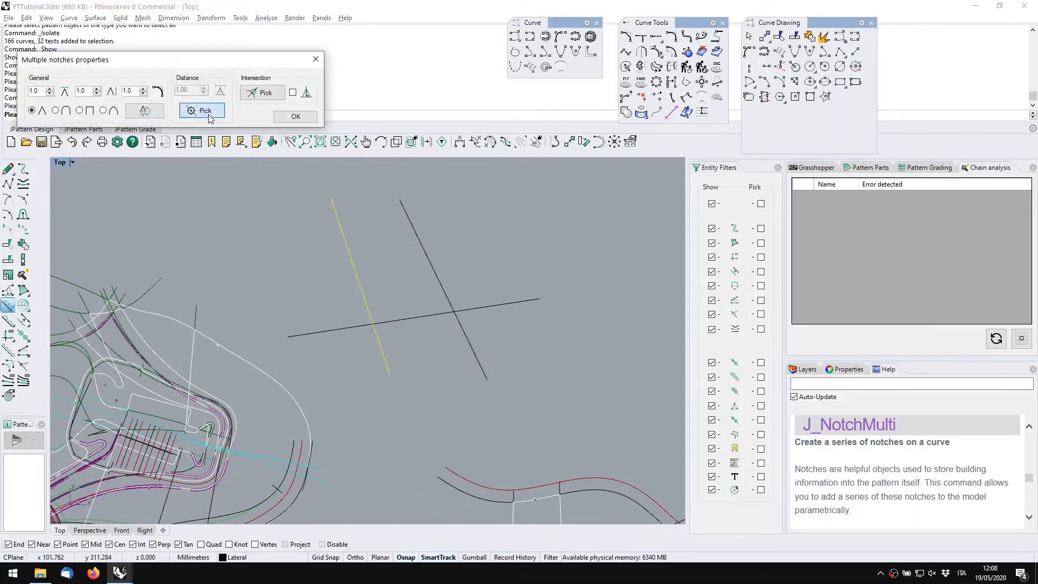
pyautogui.click(204, 110)
pyautogui.click(355, 268)
pyautogui.click(361, 286)
pyautogui.rightClick(364, 287)
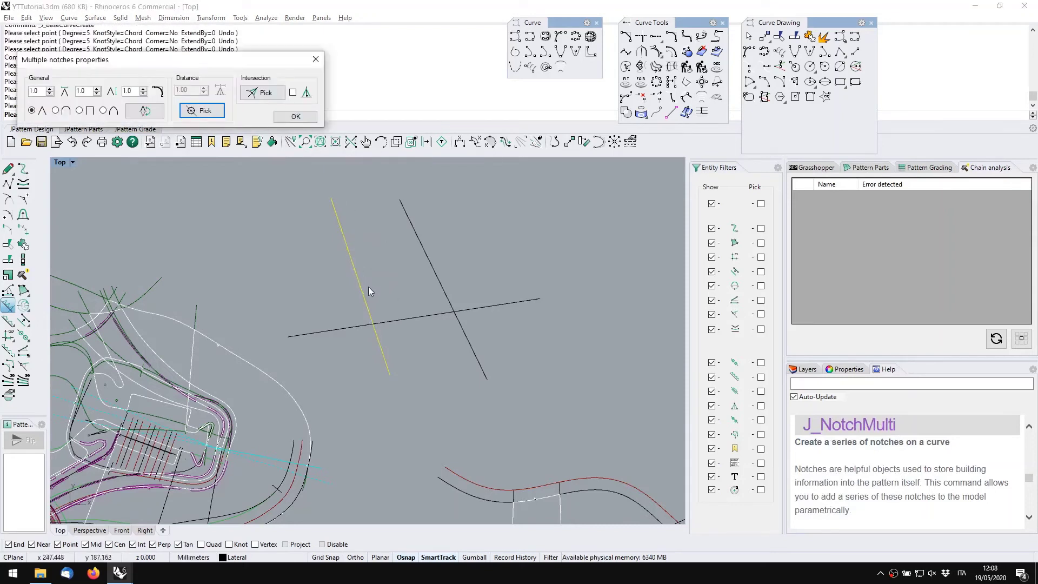
pyautogui.click(283, 116)
pyautogui.moveTo(337, 250); pyautogui.dragTo(380, 303)
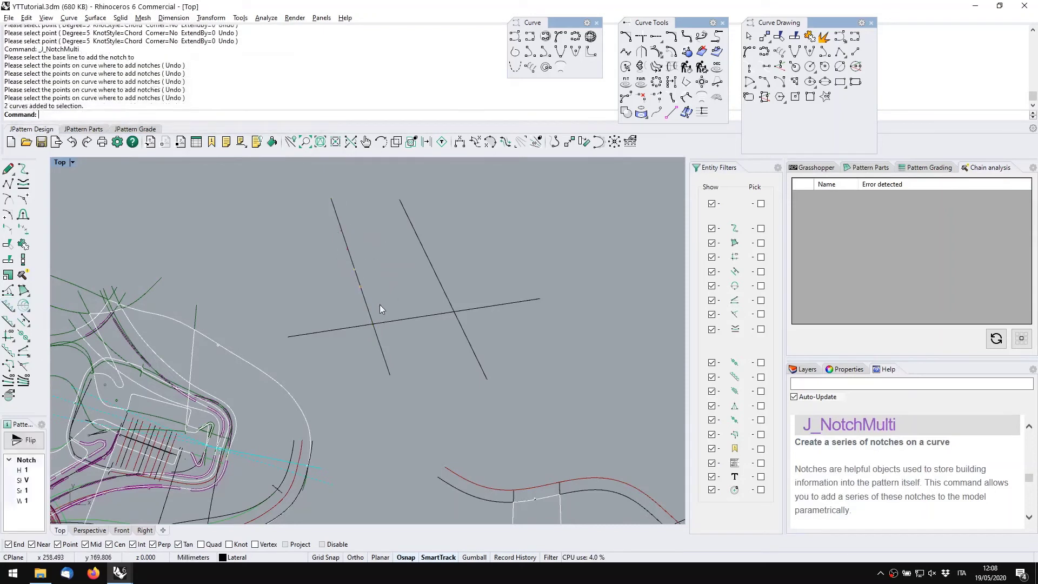
pyautogui.click(385, 286)
# Transfer the dependency of notch (200) from the original steep line to the newly drawn steep line
pyautogui.moveTo(445, 262); pyautogui.dragTo(419, 290, button='right')
pyautogui.click(351, 141)
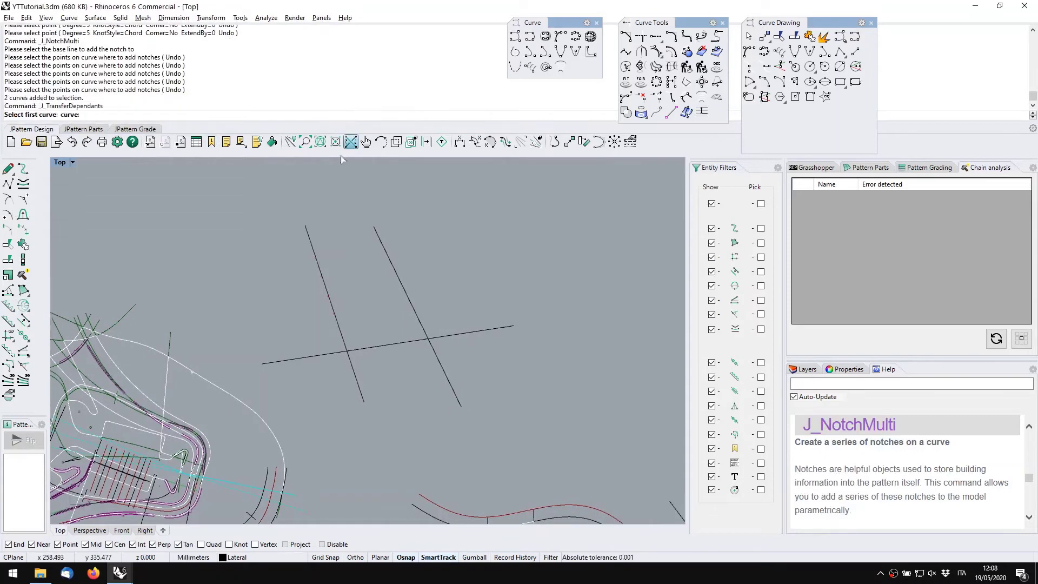
pyautogui.click(311, 235)
pyautogui.click(375, 238)
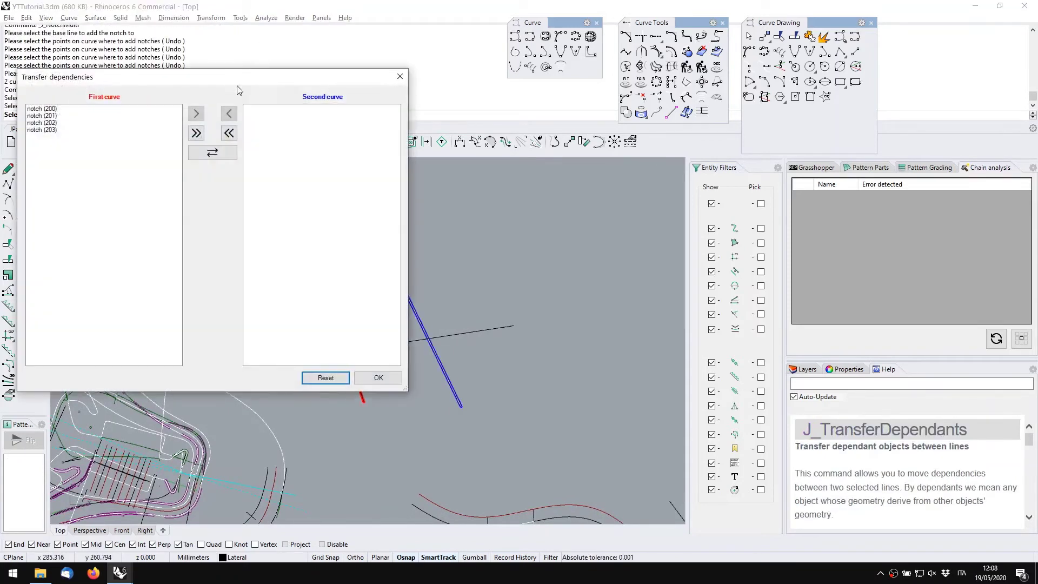
pyautogui.moveTo(230, 81); pyautogui.dragTo(654, 192)
pyautogui.click(465, 217)
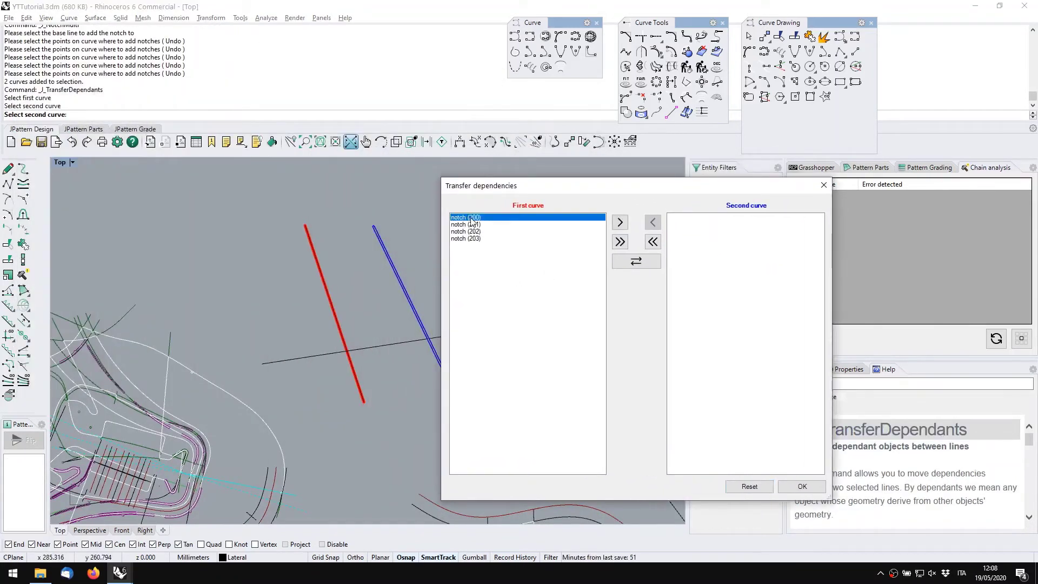
pyautogui.click(618, 226)
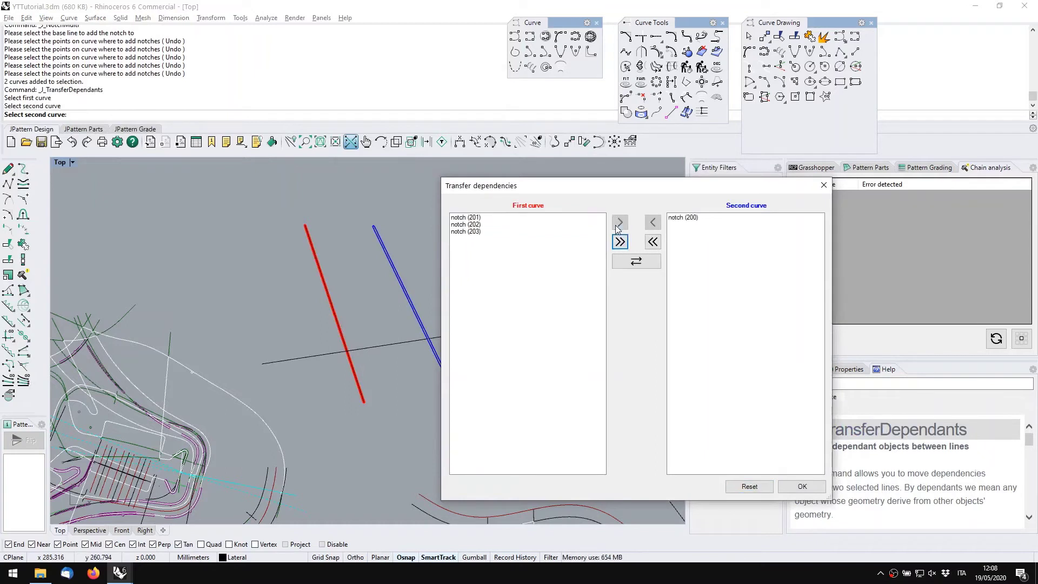
# Transfer notch (203) to the second curve as well, apply the transfer, and check the notches on both lines
pyautogui.click(488, 232)
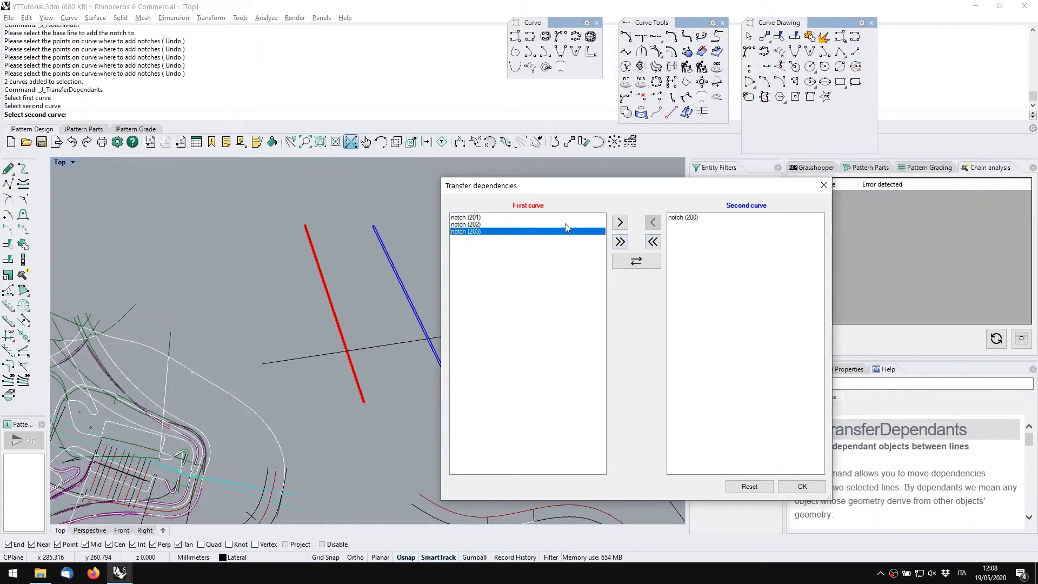
pyautogui.click(619, 226)
pyautogui.click(800, 484)
pyautogui.scroll(5, 431, 271)
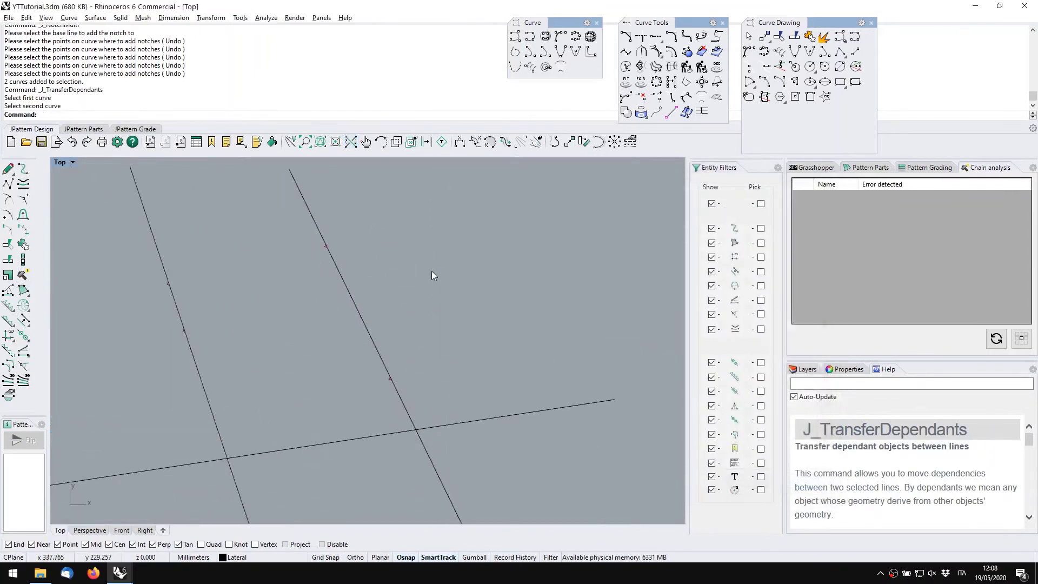
pyautogui.click(211, 341)
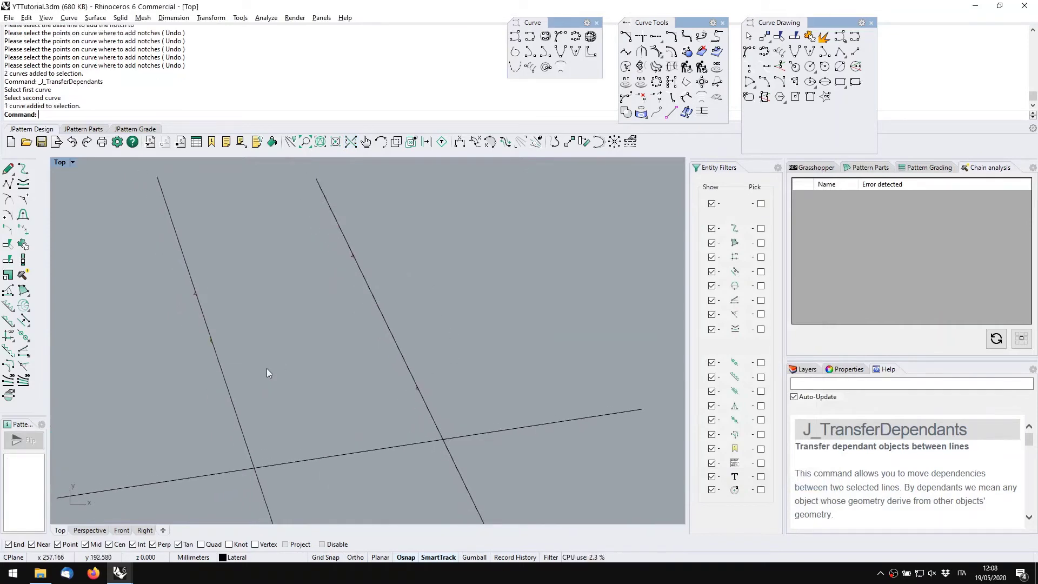
pyautogui.moveTo(345, 360); pyautogui.dragTo(495, 410)
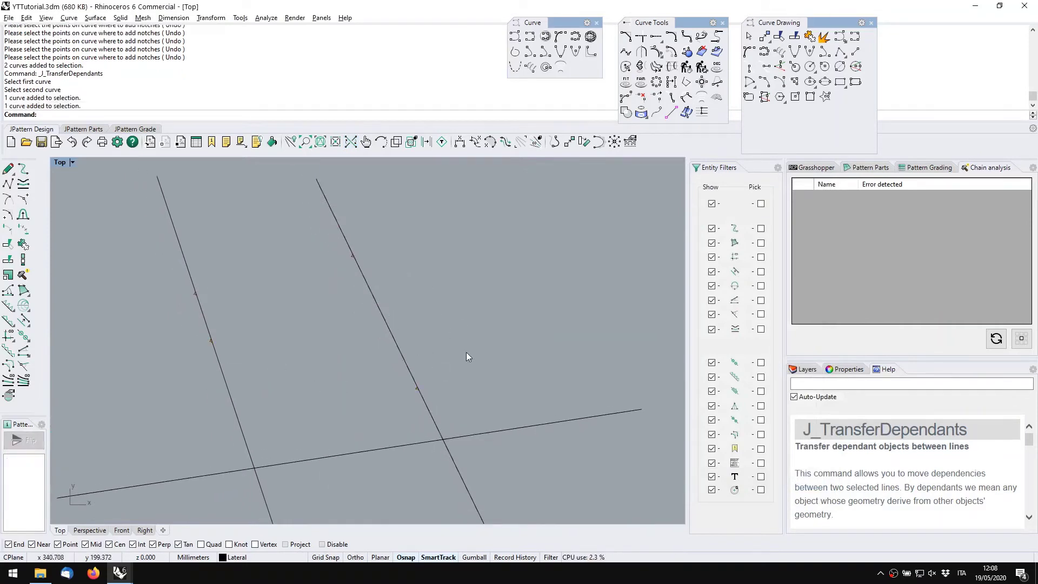
pyautogui.moveTo(463, 352); pyautogui.dragTo(449, 340, button='right')
pyautogui.scroll(-8, 505, 274)
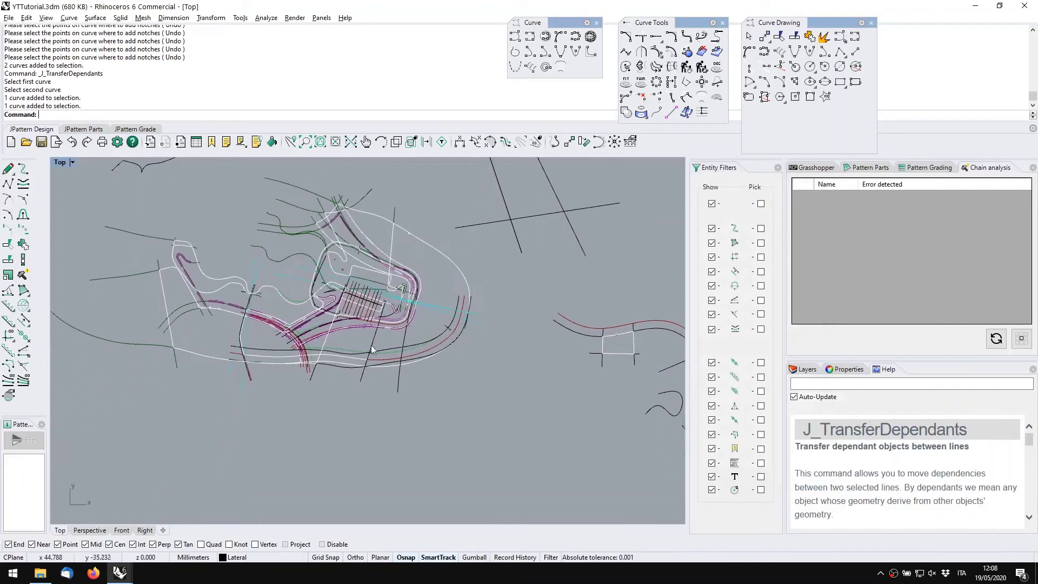
pyautogui.scroll(4, 343, 363)
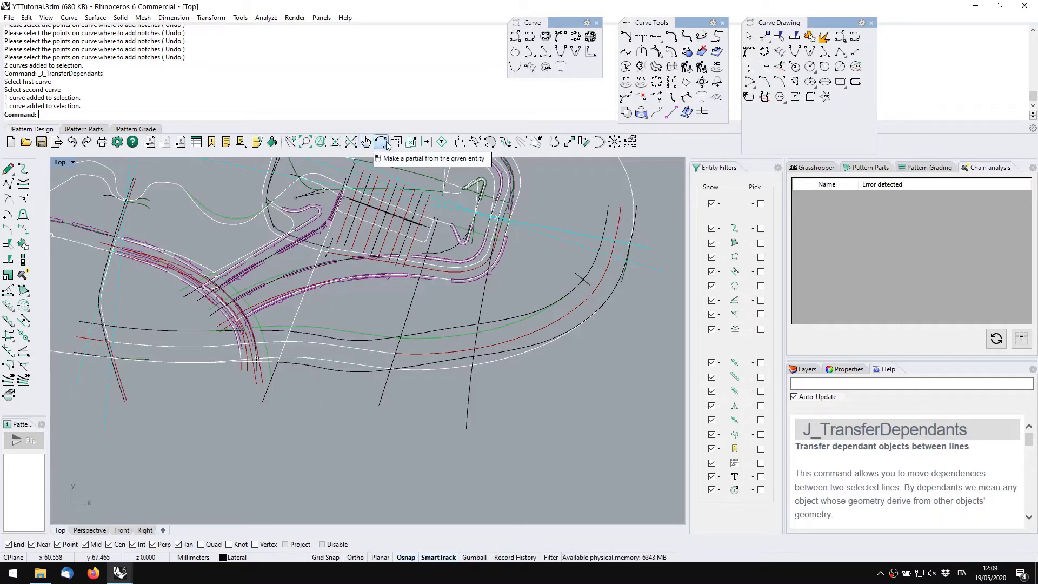
pyautogui.moveTo(434, 304); pyautogui.dragTo(227, 247, button='right')
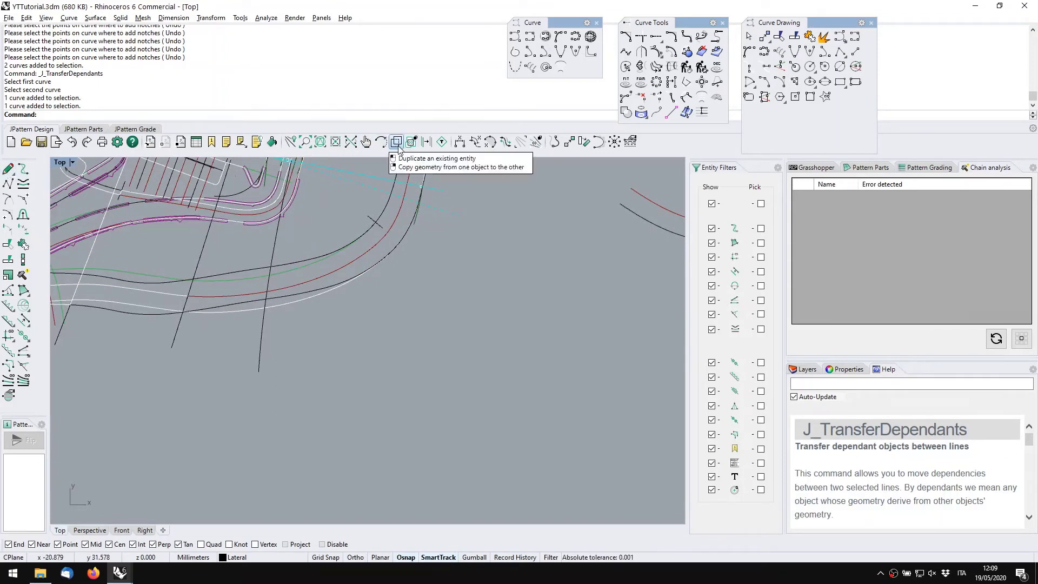
# Copy the long wavy base curve with its dependent margin to the empty area below it, and check both copied curves
pyautogui.scroll(-3, 392, 290)
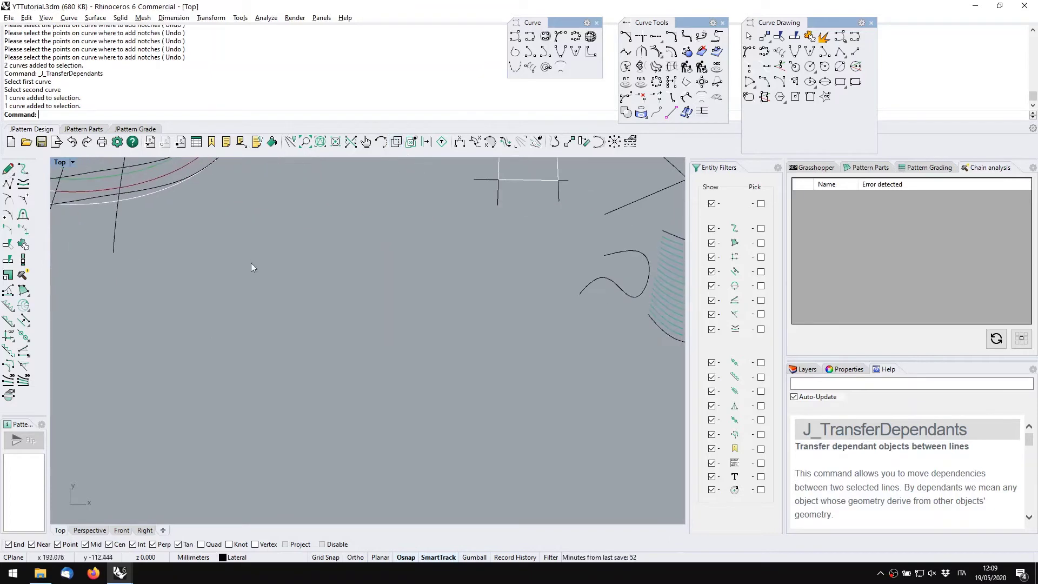
pyautogui.click(411, 142)
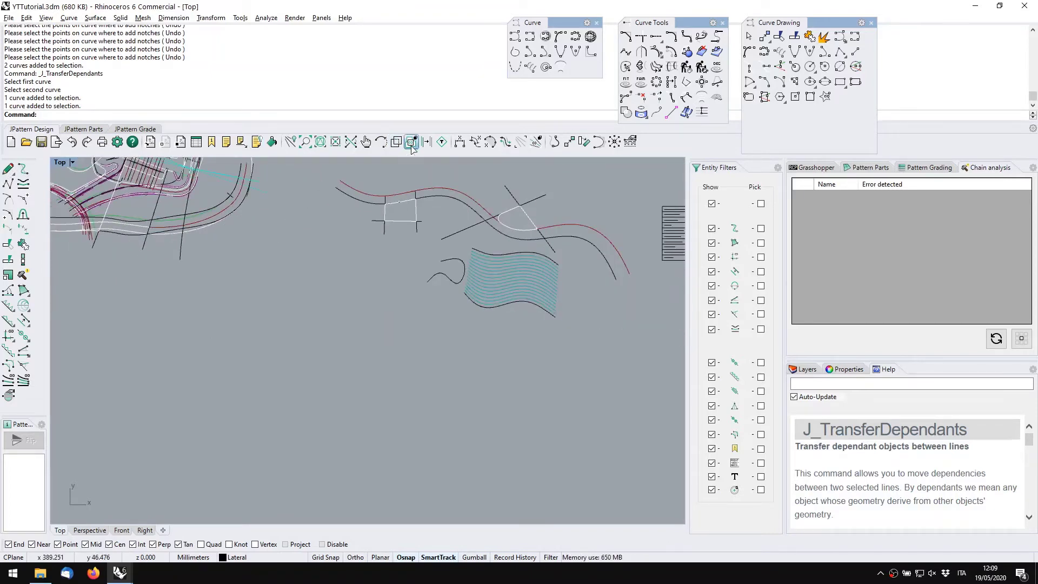
pyautogui.click(429, 197)
pyautogui.press('Return')
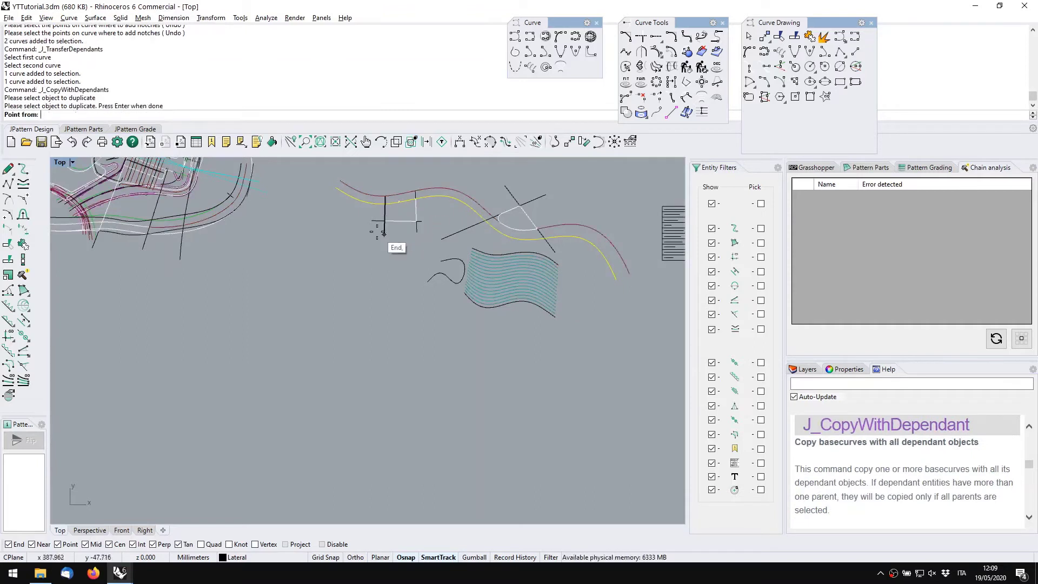
pyautogui.click(364, 254)
pyautogui.click(285, 349)
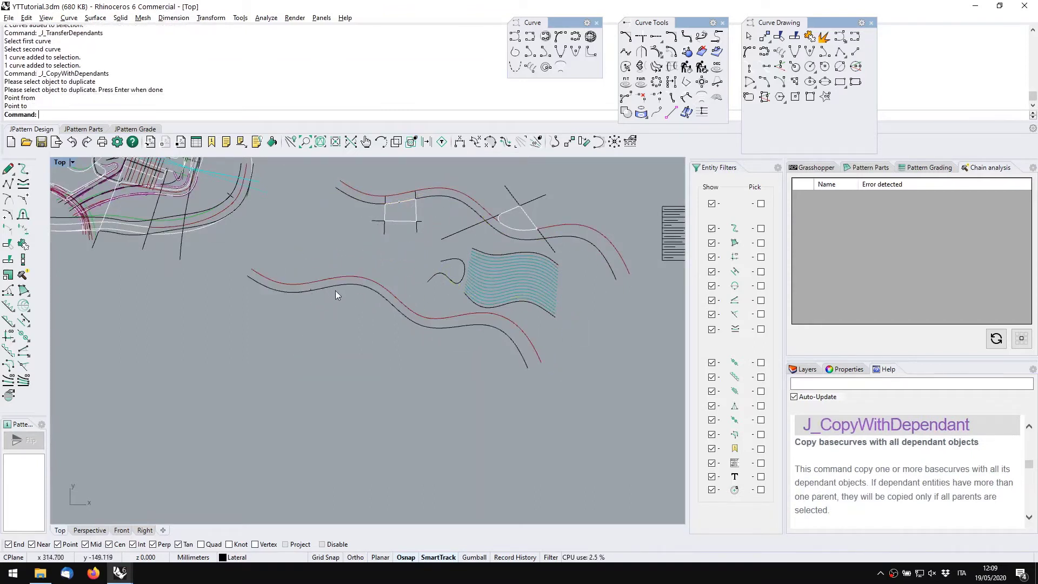
pyautogui.scroll(4, 352, 296)
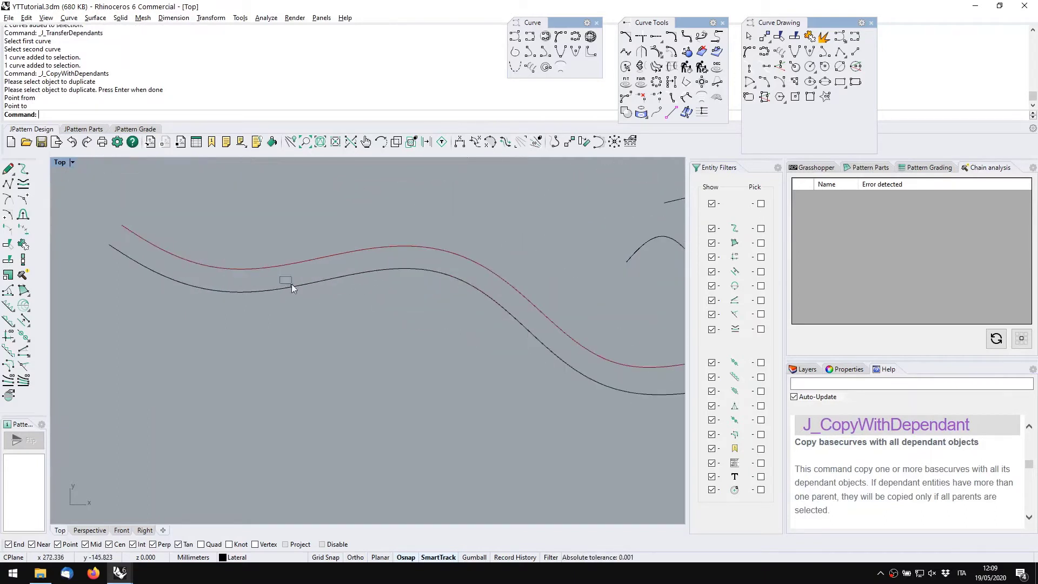
pyautogui.click(291, 283)
pyautogui.click(314, 266)
pyautogui.scroll(-7, 338, 219)
pyautogui.click(336, 209)
# Delete the wavy curves and their copies, the multiple average curves and the annotation tables beside the shoe pattern
pyautogui.moveTo(348, 215); pyautogui.dragTo(328, 248, button='right')
pyautogui.scroll(-3, 504, 290)
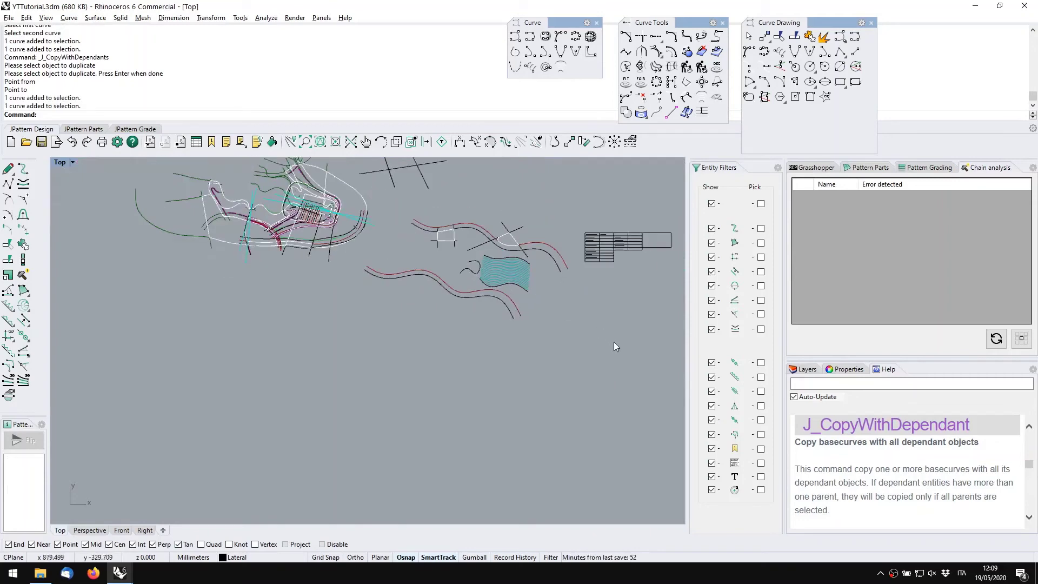
pyautogui.moveTo(614, 342); pyautogui.dragTo(475, 206)
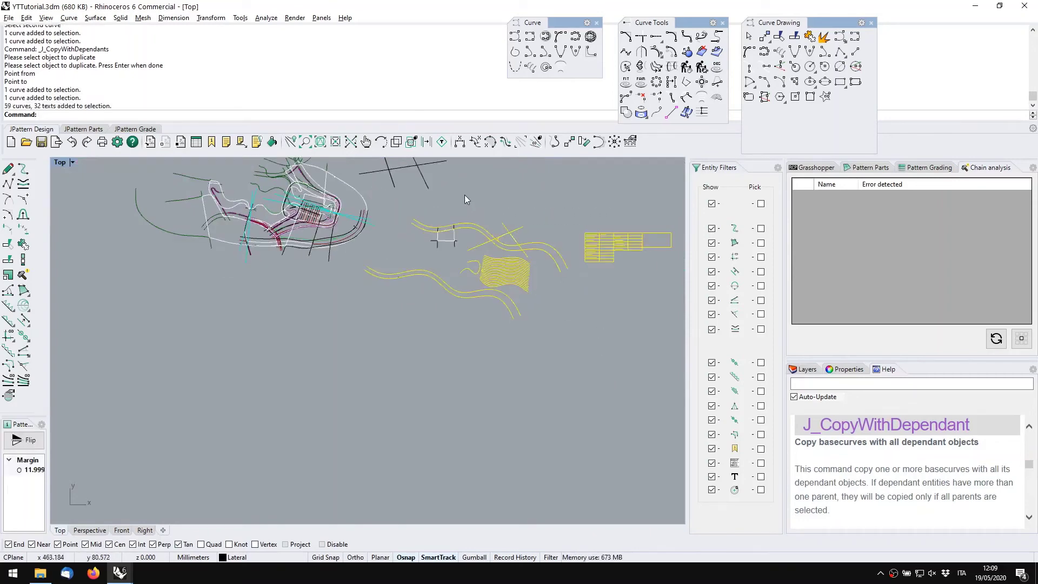
pyautogui.press('Delete')
pyautogui.click(606, 316)
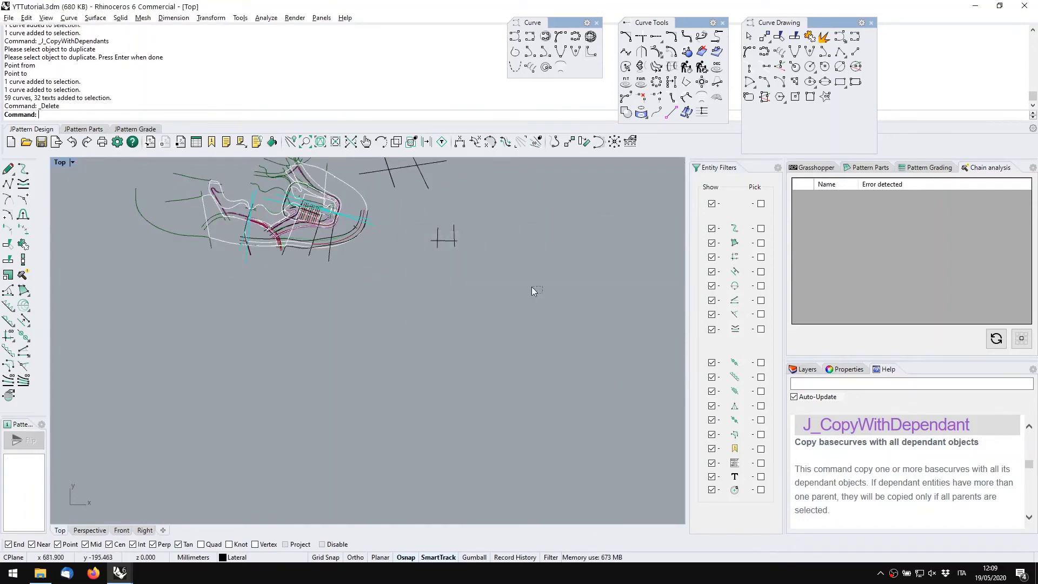
# Delete the three small crossing curves in the empty area beside the toe of the shoe pattern
pyautogui.moveTo(531, 287); pyautogui.dragTo(419, 214)
pyautogui.press('Delete')
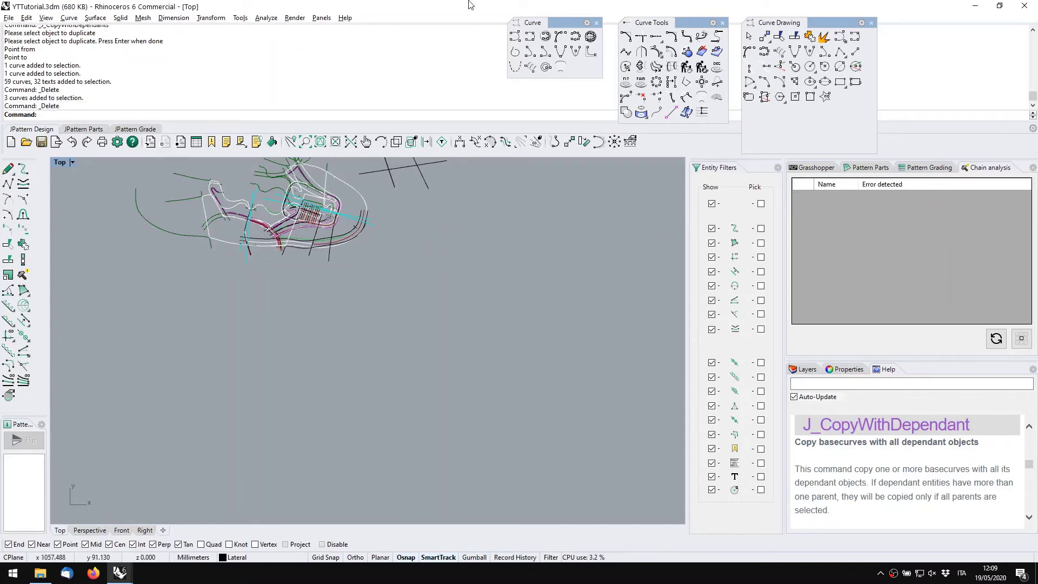
# View the border templates management dialog without changing any of its settings
pyautogui.click(442, 143)
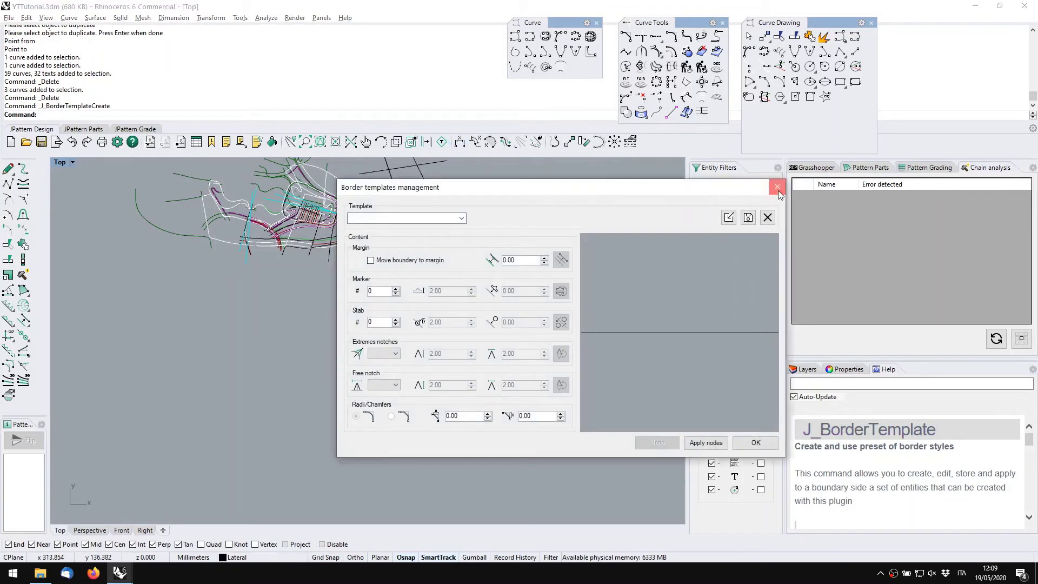
pyautogui.click(777, 188)
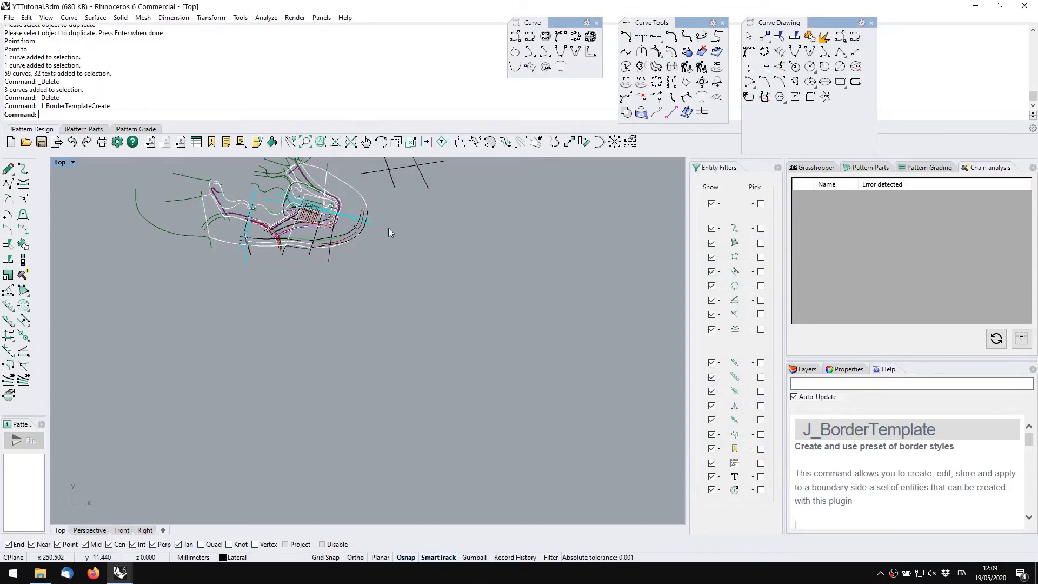
# Measure the straight distance between two points along the lower edge of the shoe pattern
pyautogui.click(459, 141)
pyautogui.click(247, 242)
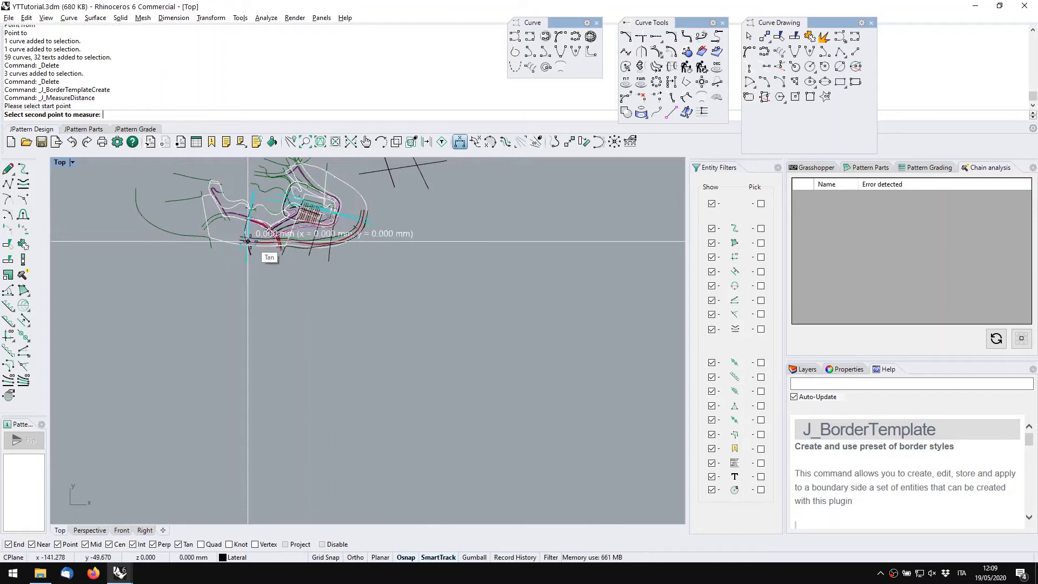
pyautogui.click(322, 244)
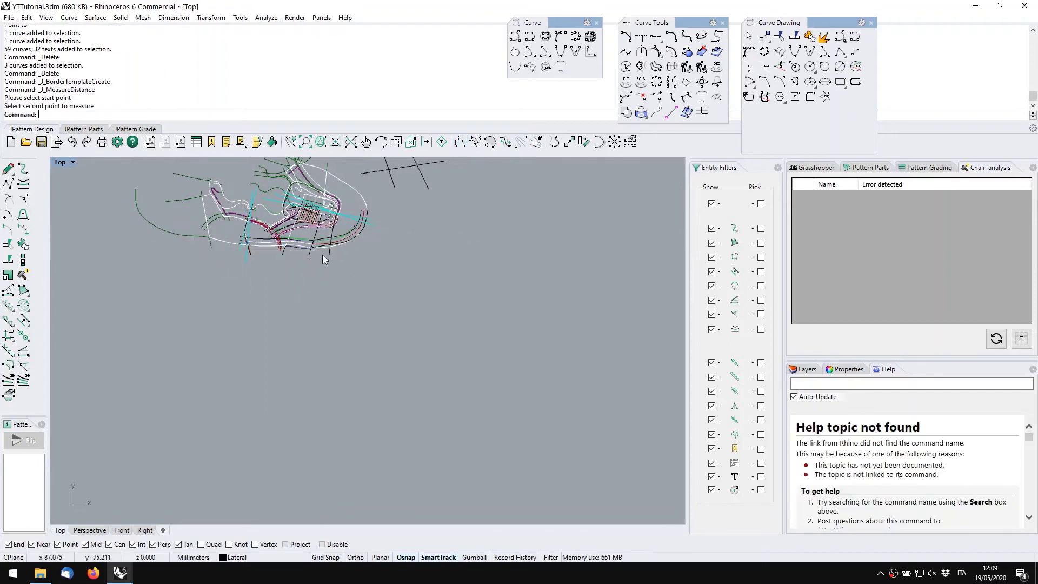
# Measure the length along the curved green heel line between two picked points, adding measurement annotations
pyautogui.click(475, 142)
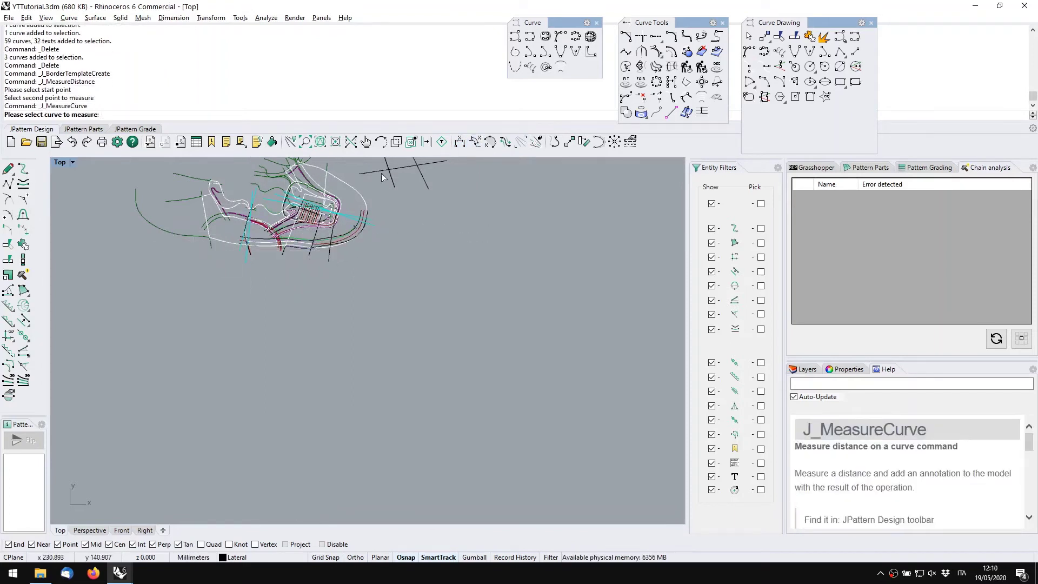
pyautogui.click(145, 216)
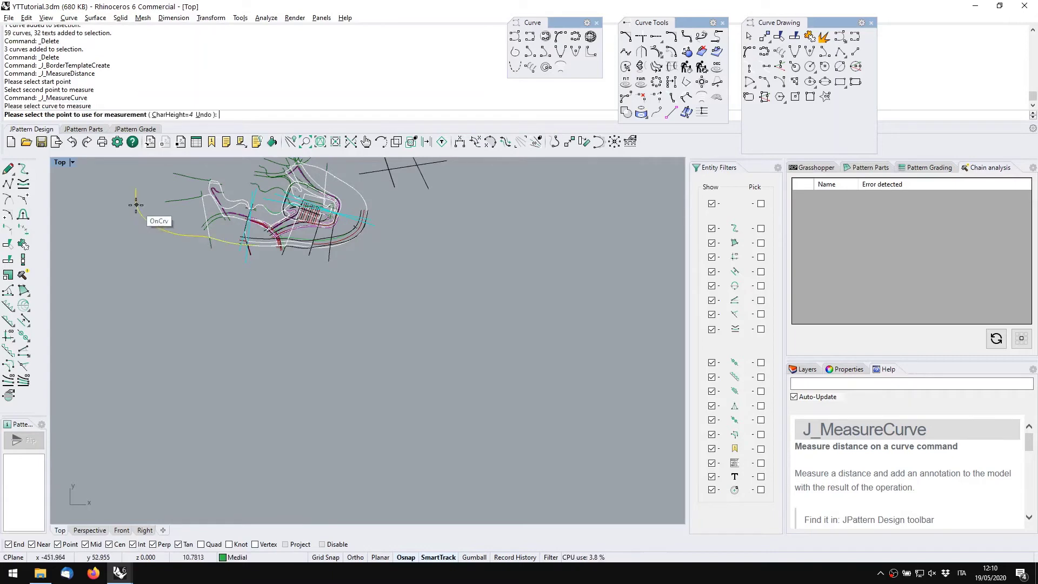
pyautogui.click(156, 232)
pyautogui.click(137, 239)
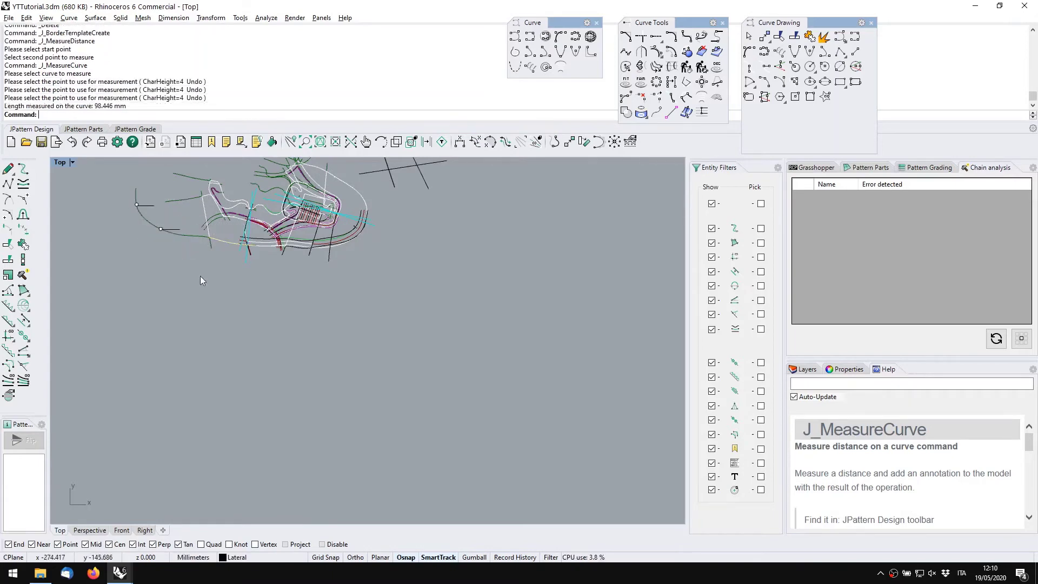
pyautogui.scroll(3, 104, 224)
pyautogui.moveTo(105, 224); pyautogui.dragTo(283, 355, button='right')
pyautogui.scroll(3, 279, 352)
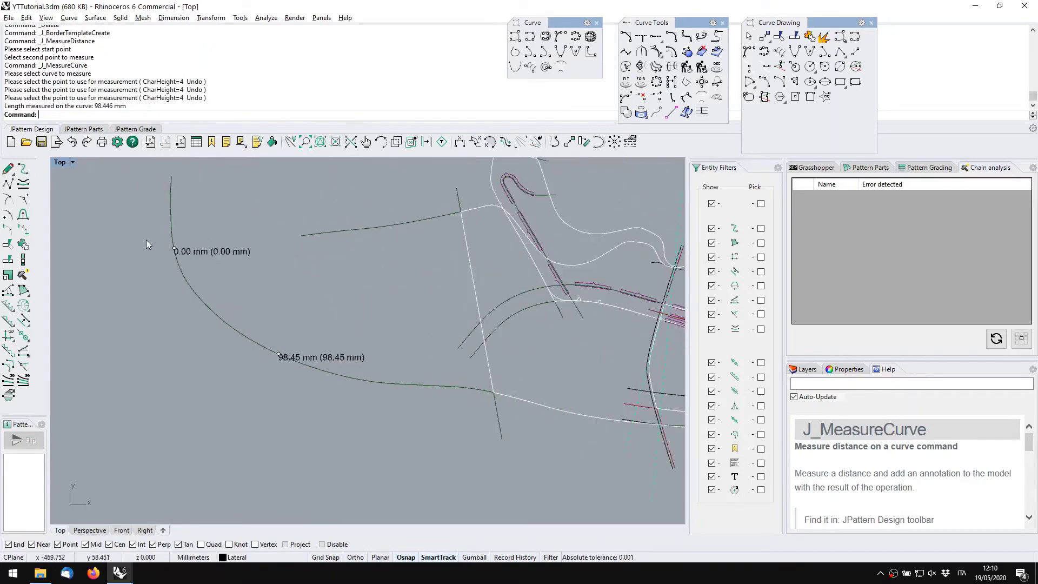
# Examine the measurement points and text labels placed along the green heel curve
pyautogui.moveTo(146, 244)
pyautogui.mouseDown()
pyautogui.moveTo(342, 406)
pyautogui.moveTo(378, 380)
pyautogui.mouseUp()
pyautogui.middleClick(309, 277)
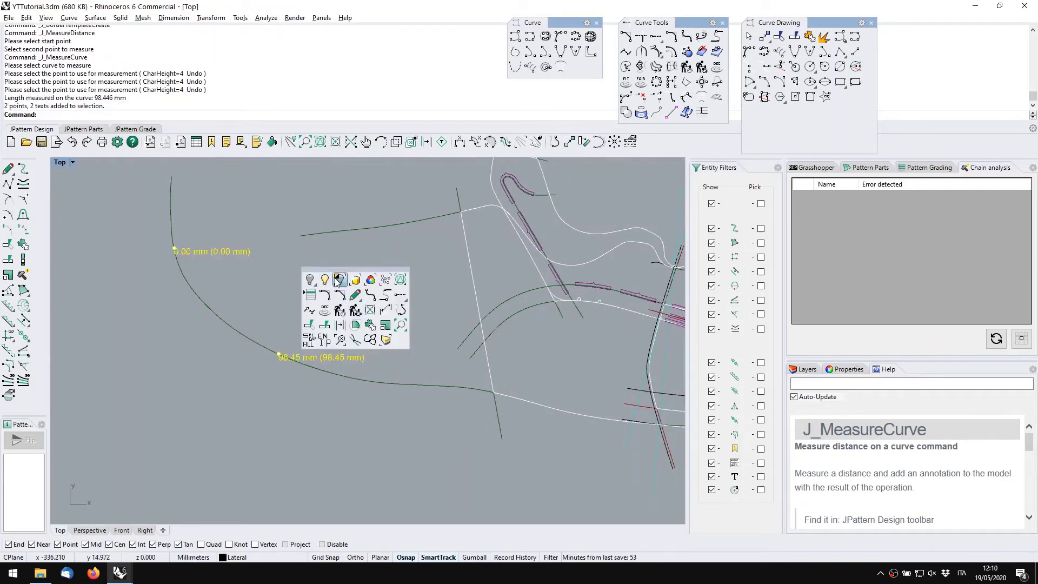
pyautogui.click(293, 304)
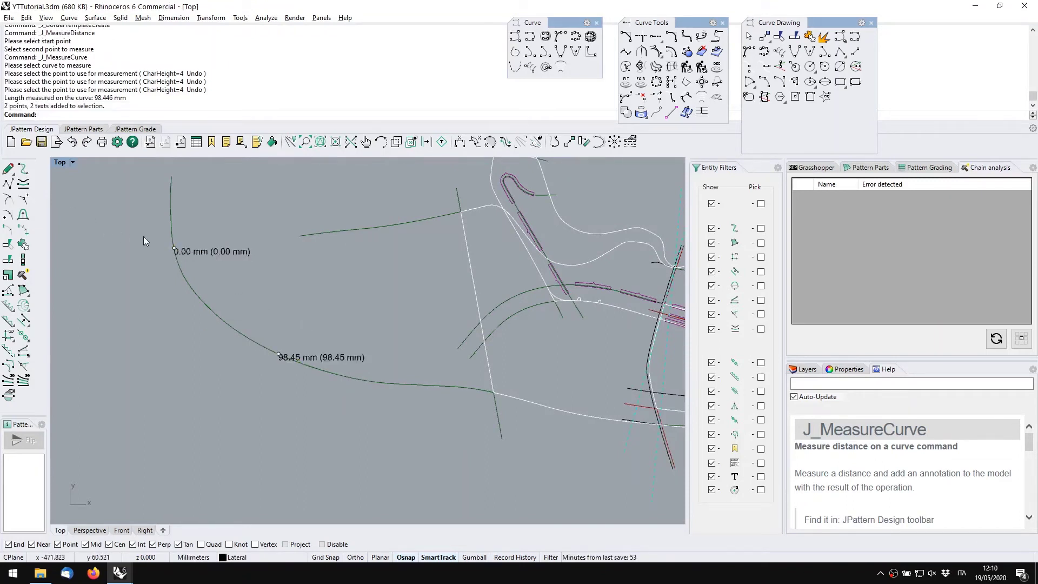
pyautogui.moveTo(144, 241)
pyautogui.mouseDown()
pyautogui.moveTo(344, 373)
pyautogui.moveTo(400, 387)
pyautogui.mouseUp()
pyautogui.click(303, 328)
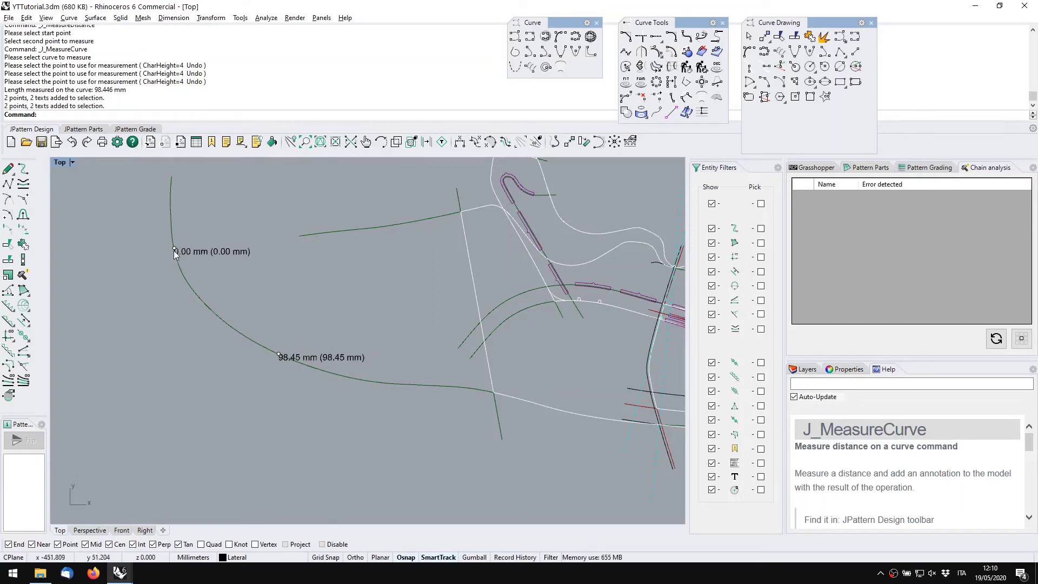
pyautogui.scroll(4, 173, 251)
pyautogui.click(185, 261)
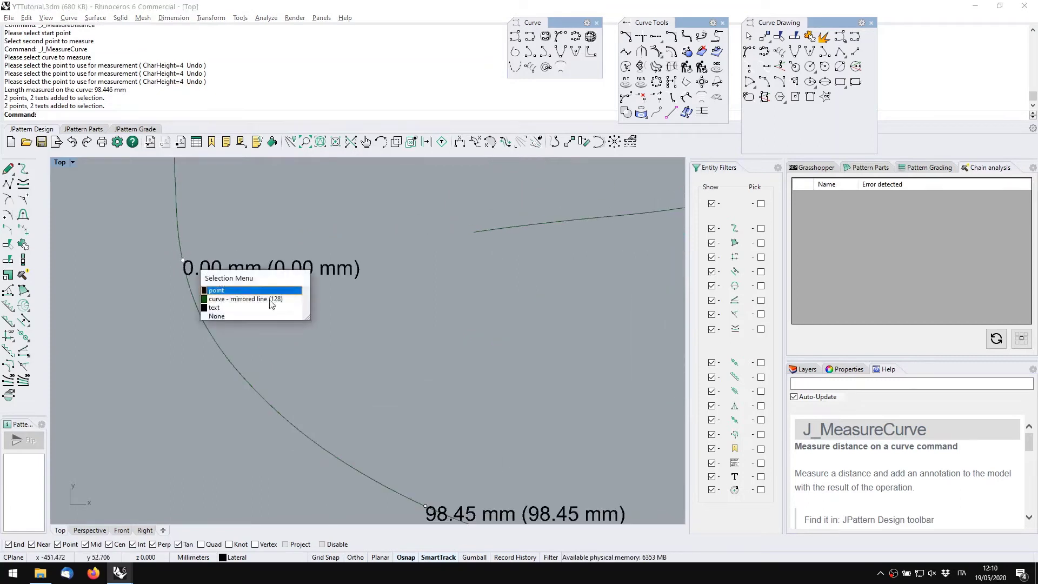
pyautogui.click(321, 302)
pyautogui.moveTo(446, 516); pyautogui.dragTo(361, 392, button='right')
pyautogui.scroll(-3, 351, 387)
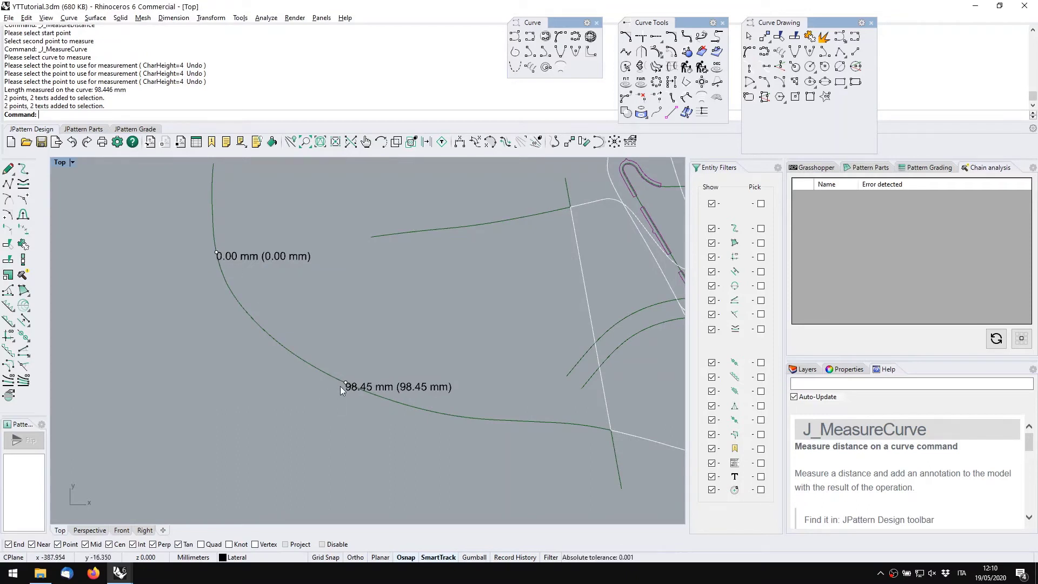
# Select the unused curves in the model with EntitiesNotInParts set to Yes
pyautogui.click(520, 144)
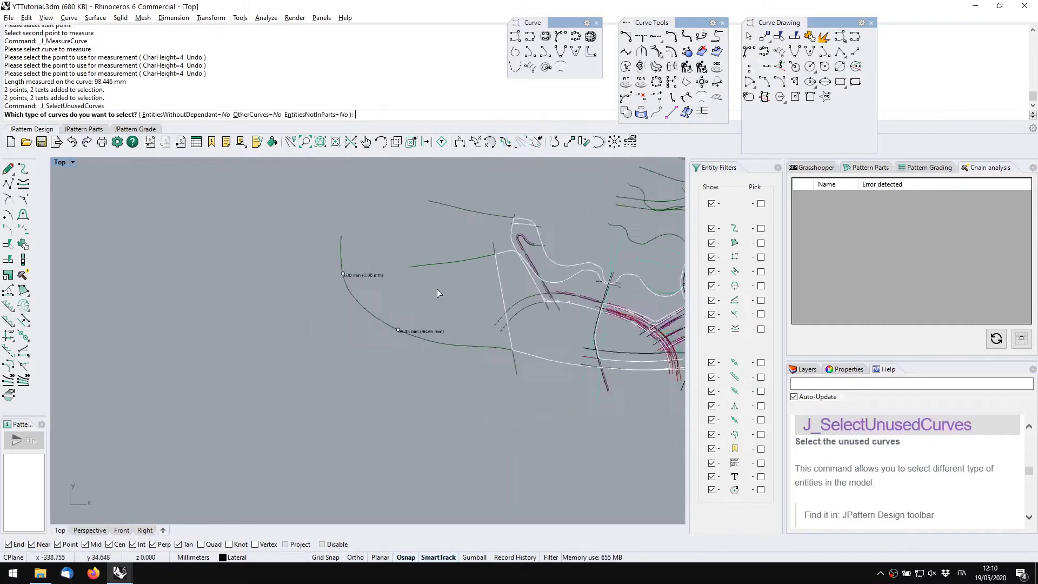
pyautogui.click(317, 115)
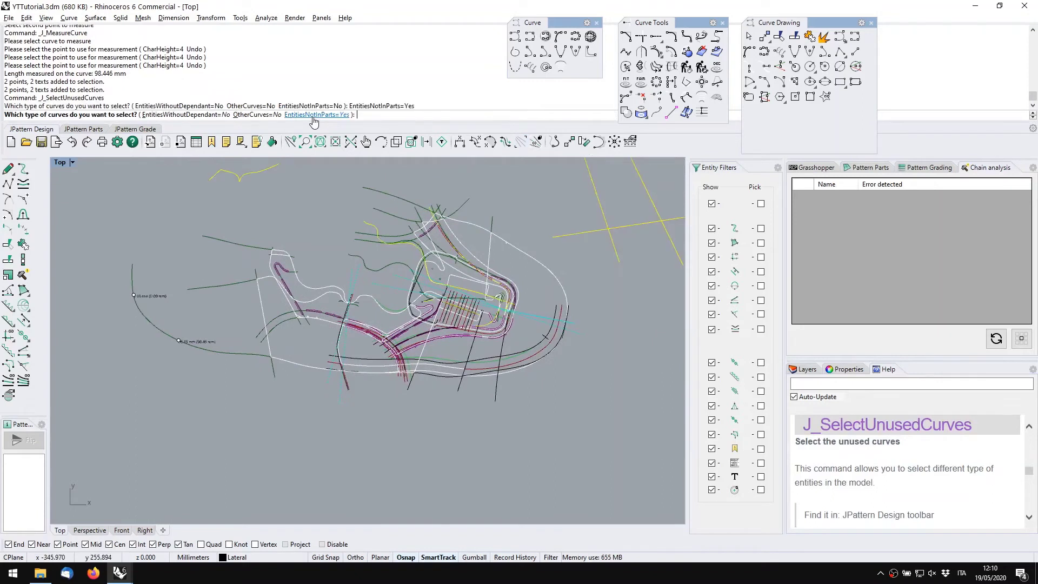
pyautogui.moveTo(568, 316); pyautogui.dragTo(398, 370, button='right')
pyautogui.scroll(-2, 398, 369)
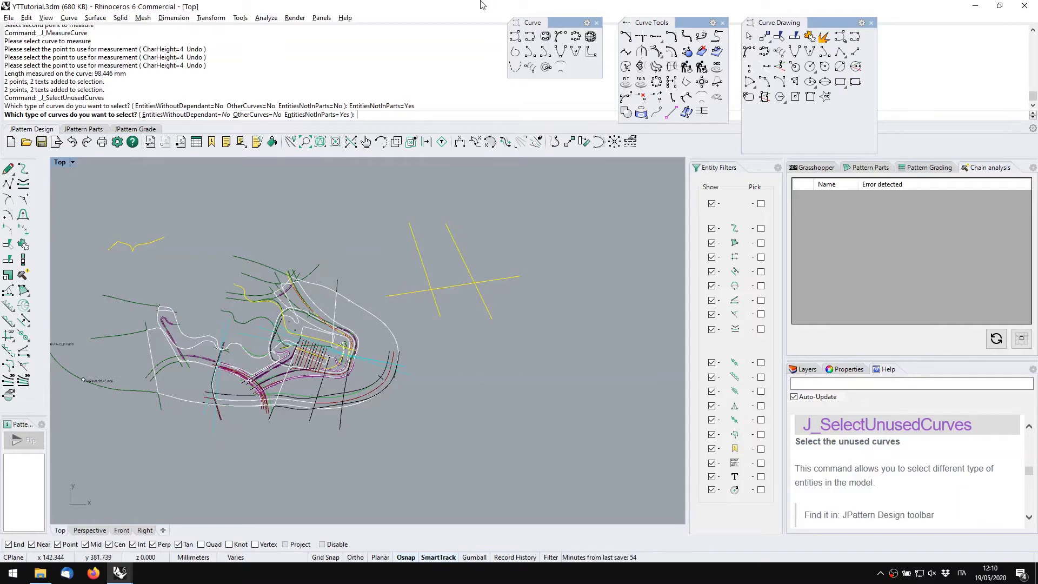
pyautogui.press('Left')
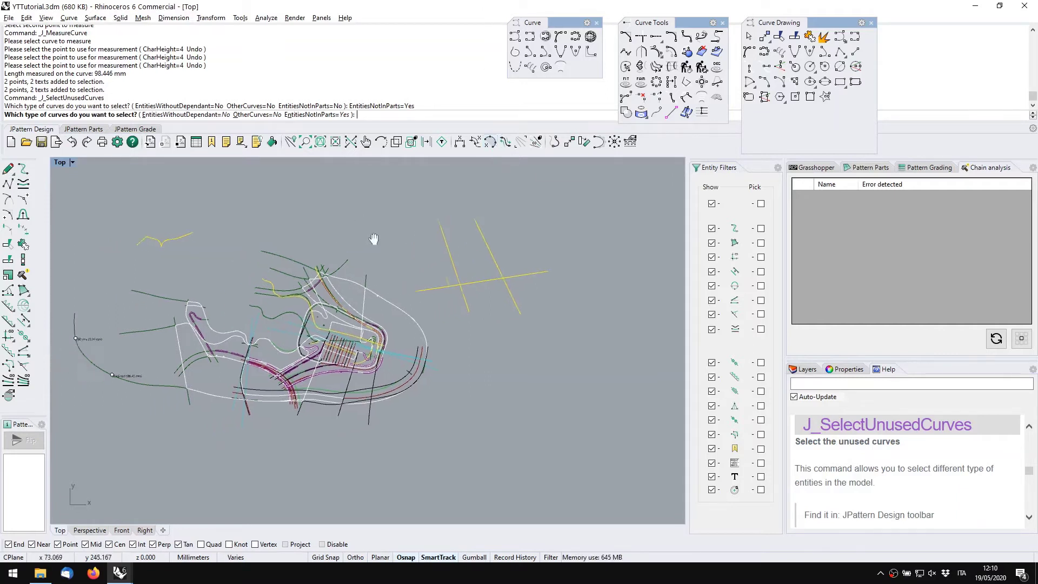
pyautogui.press('Left')
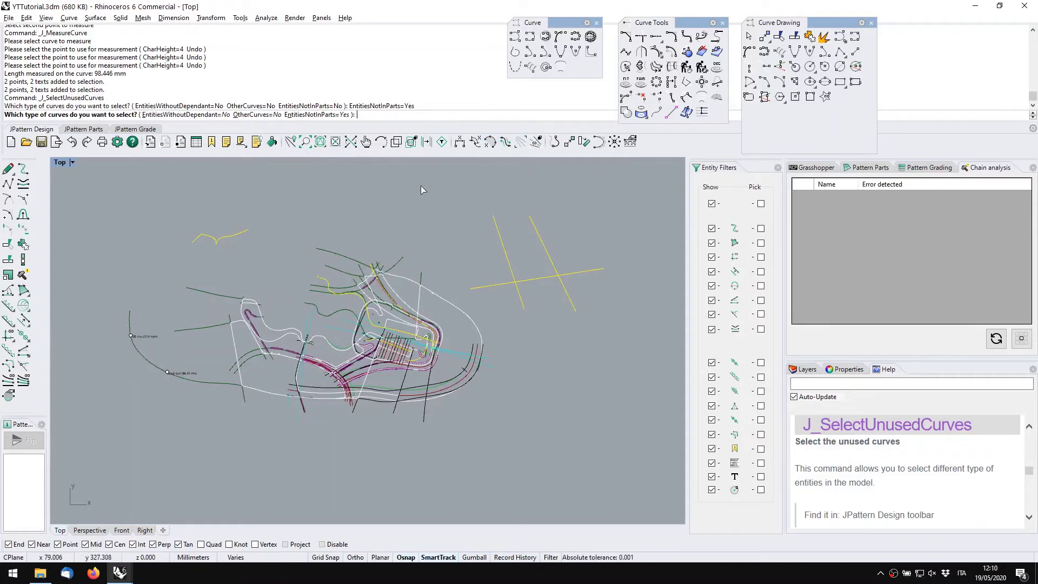
pyautogui.press('Return')
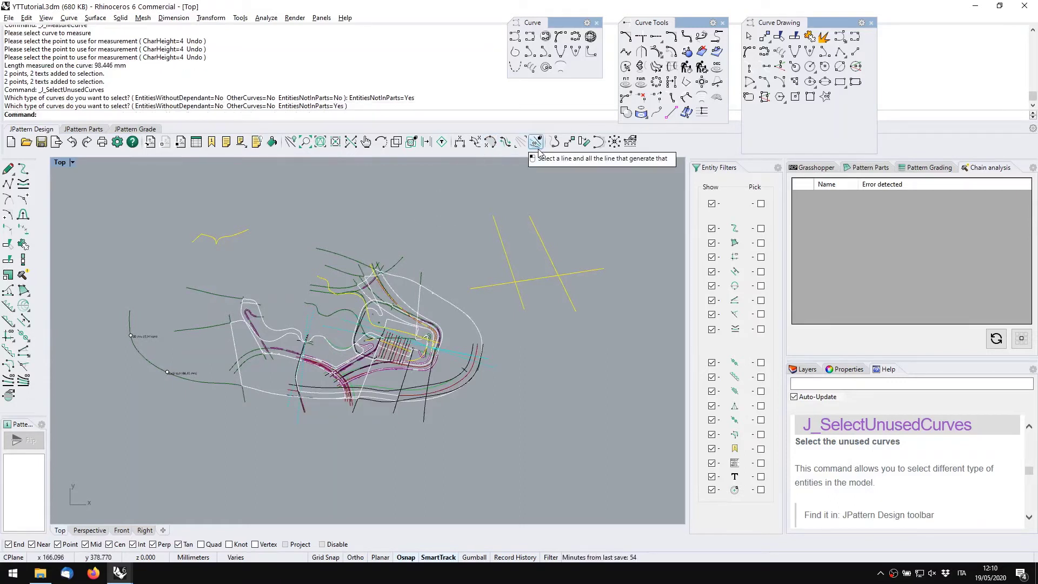
# Select the toe outline curve together with all the lines that generate it
pyautogui.click(538, 148)
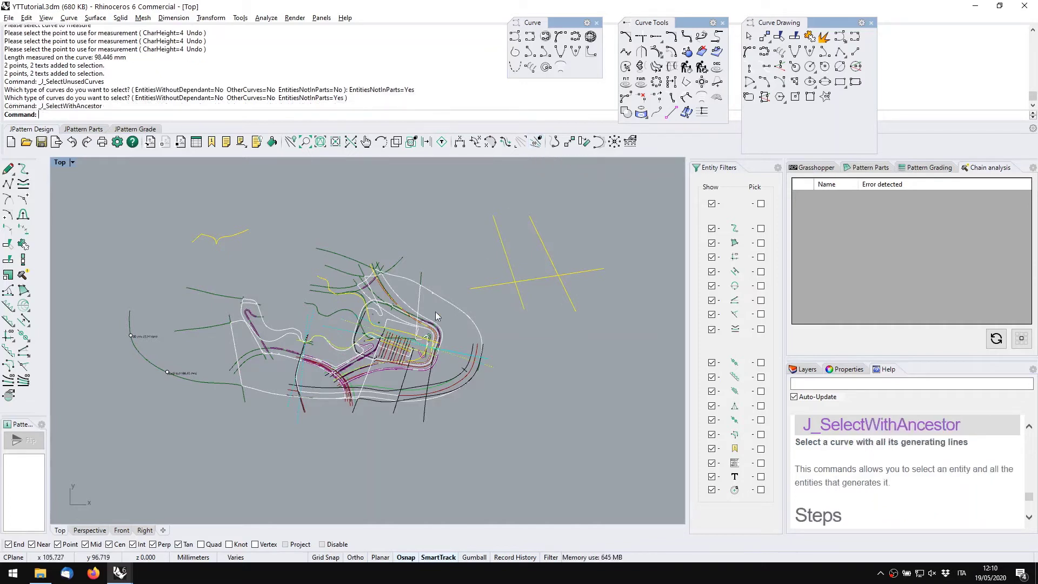
pyautogui.click(446, 297)
pyautogui.click(482, 330)
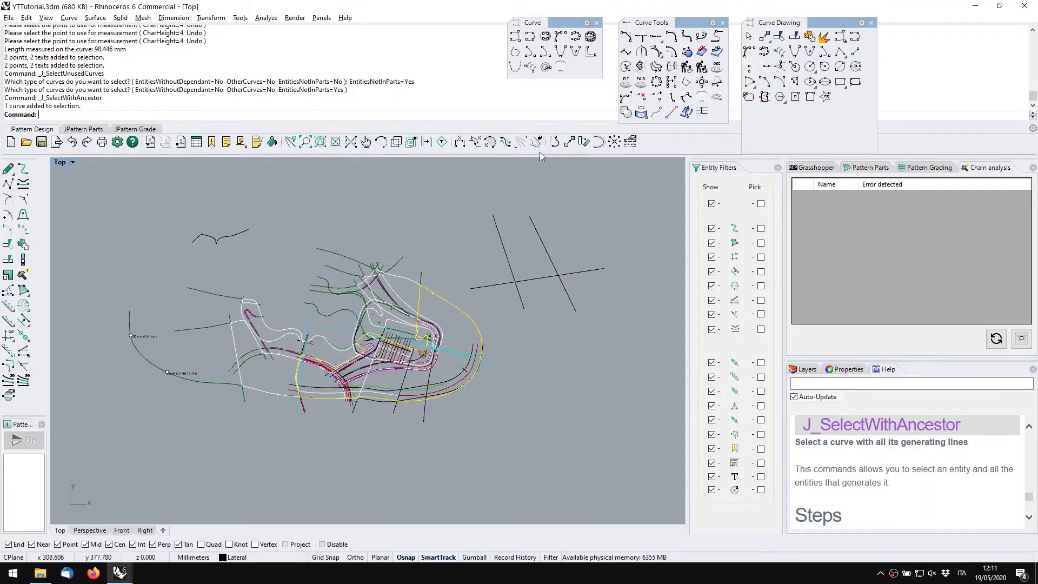
# Try to extend the selected toe outline curve on one side
pyautogui.click(555, 141)
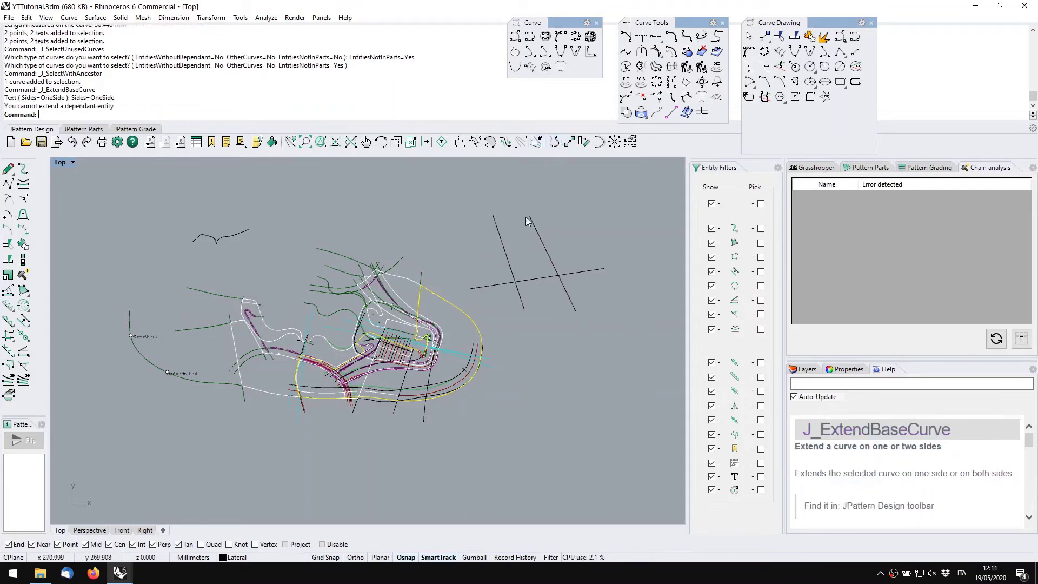
pyautogui.click(500, 224)
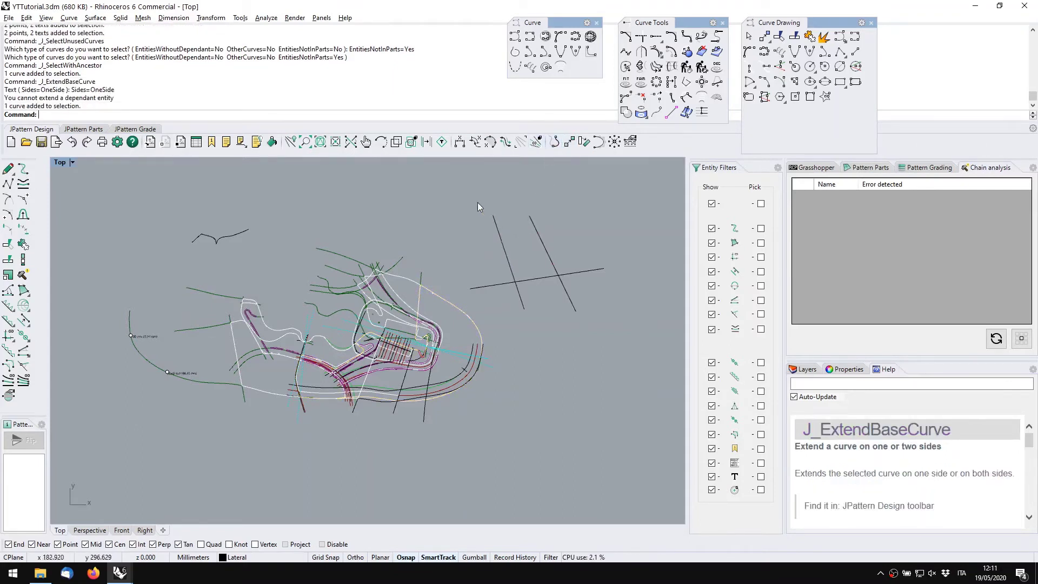
# Extend the left slanted line beside the shoe pattern beyond both its upper and lower ends
pyautogui.click(555, 141)
pyautogui.click(496, 221)
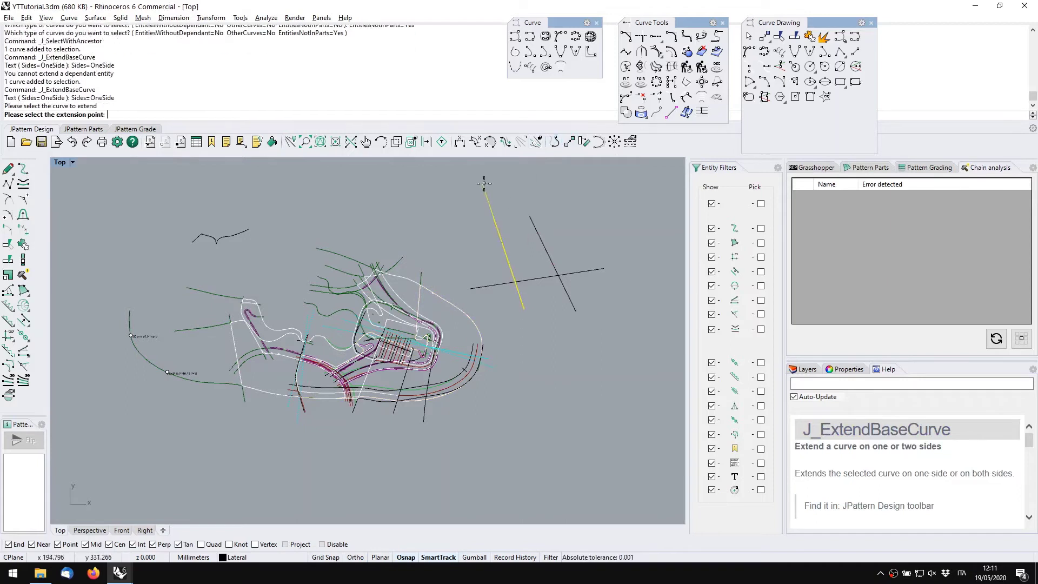
pyautogui.click(483, 183)
pyautogui.rightClick(556, 316)
pyautogui.click(524, 304)
pyautogui.click(556, 357)
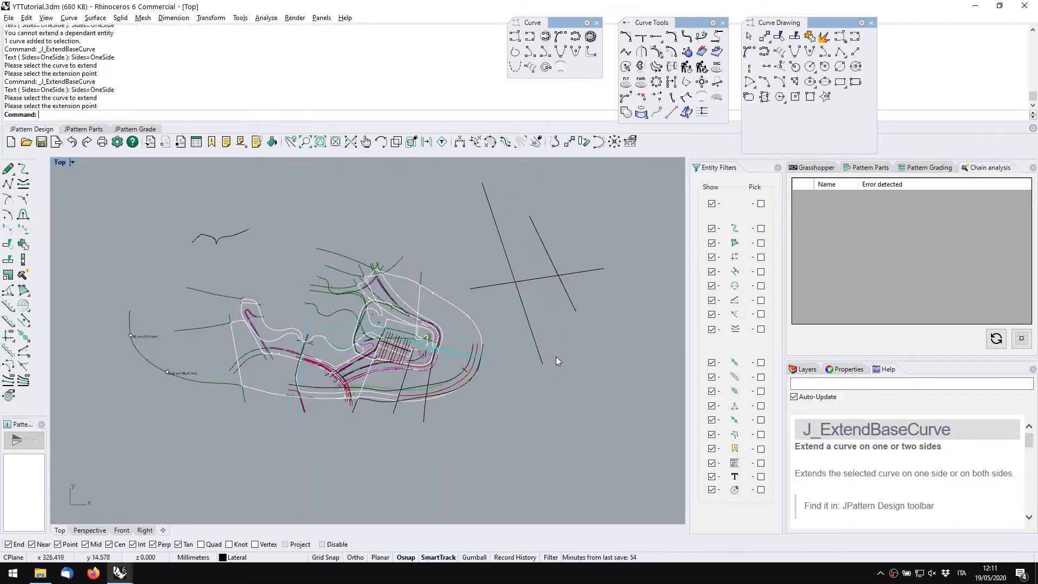
# Extend the right end of the small wavy curve above the pattern up and to the right
pyautogui.click(557, 143)
pyautogui.click(251, 227)
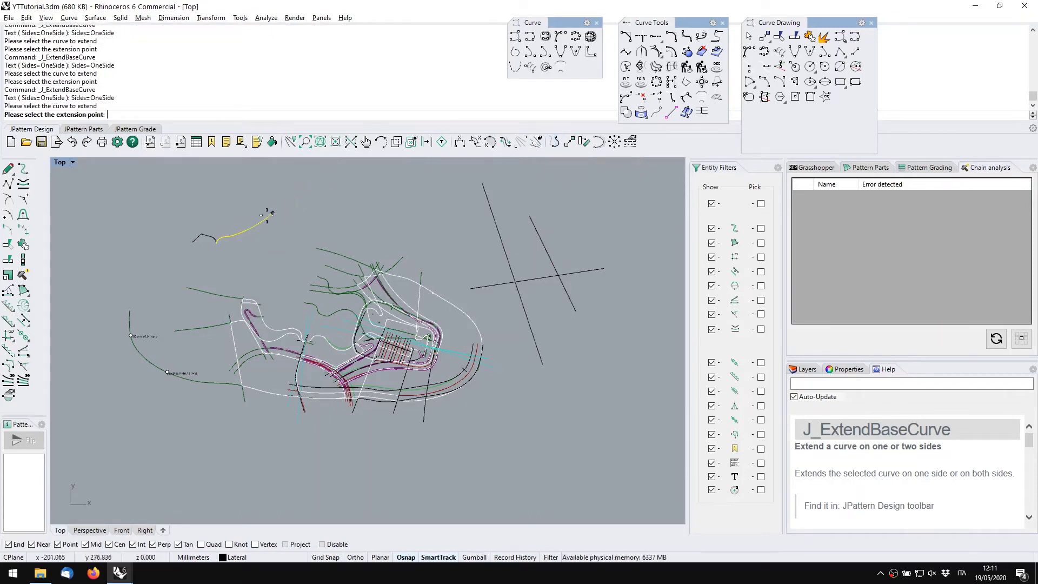
pyautogui.click(335, 188)
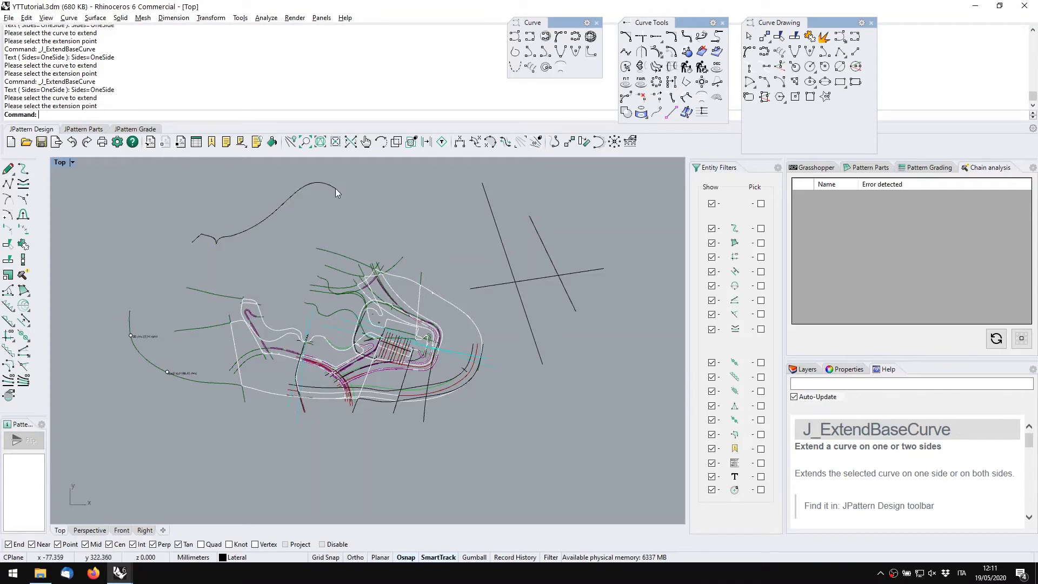
# Move the near-horizontal crossing line from its intersection with the left slanted line to the low tip of the wavy curve
pyautogui.click(570, 144)
pyautogui.click(527, 279)
pyautogui.press('Return')
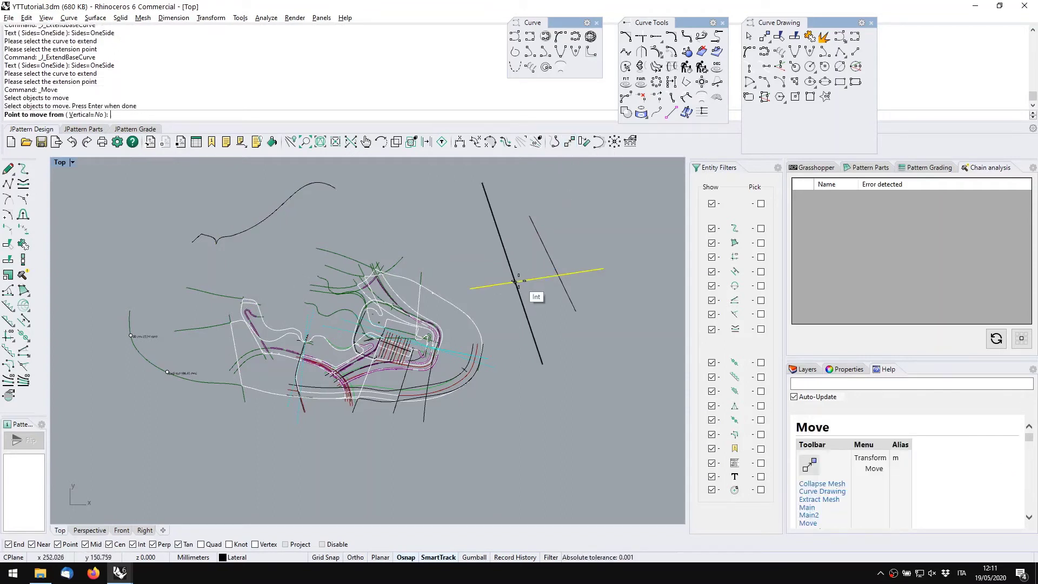
pyautogui.click(514, 281)
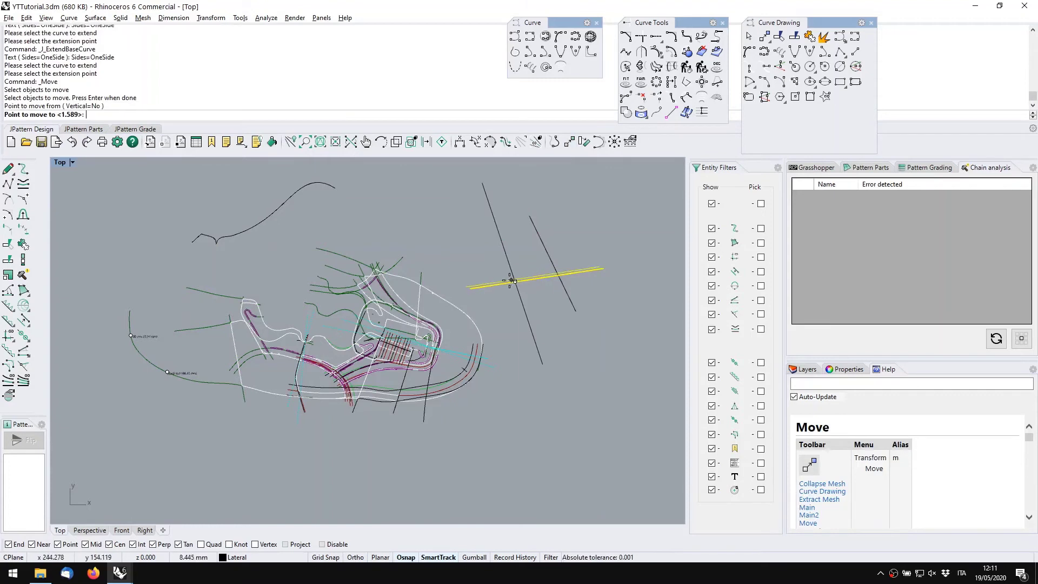
pyautogui.click(216, 244)
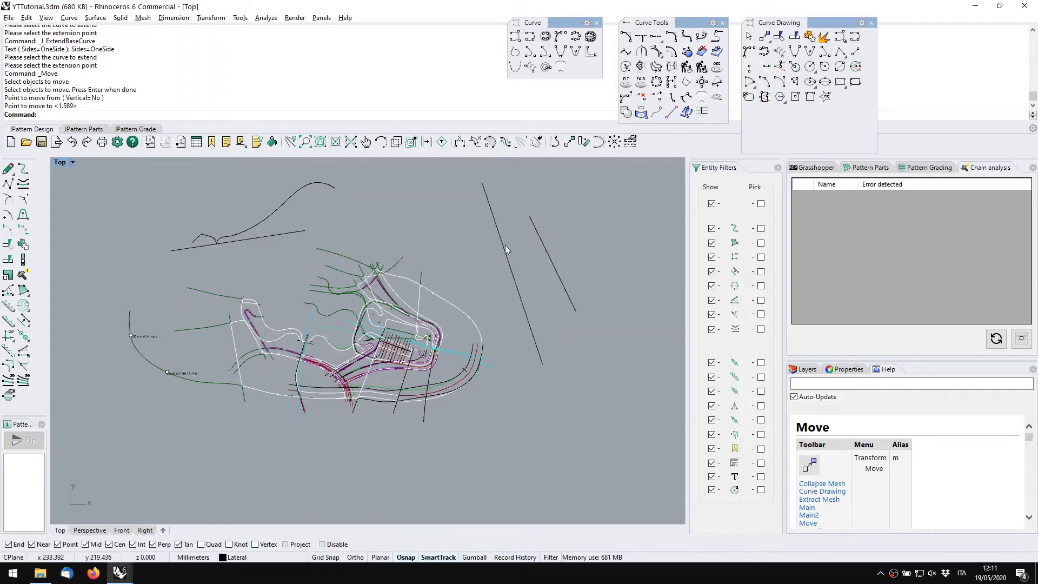
# Shift the long slanted line slightly up and right, closer to the shorter slanted line
pyautogui.moveTo(504, 245)
pyautogui.mouseDown()
pyautogui.moveTo(335, 330)
pyautogui.moveTo(557, 306)
pyautogui.moveTo(522, 233)
pyautogui.mouseUp()
pyautogui.click(567, 177)
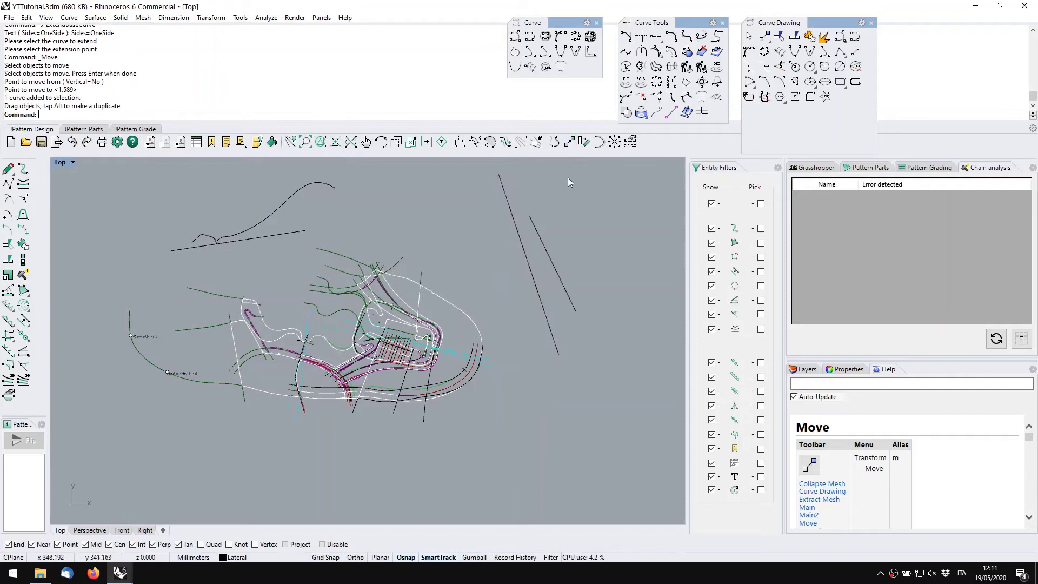
# Rotate the long slanted line counterclockwise about its upper end until it crosses the top of the shorter line
pyautogui.click(583, 142)
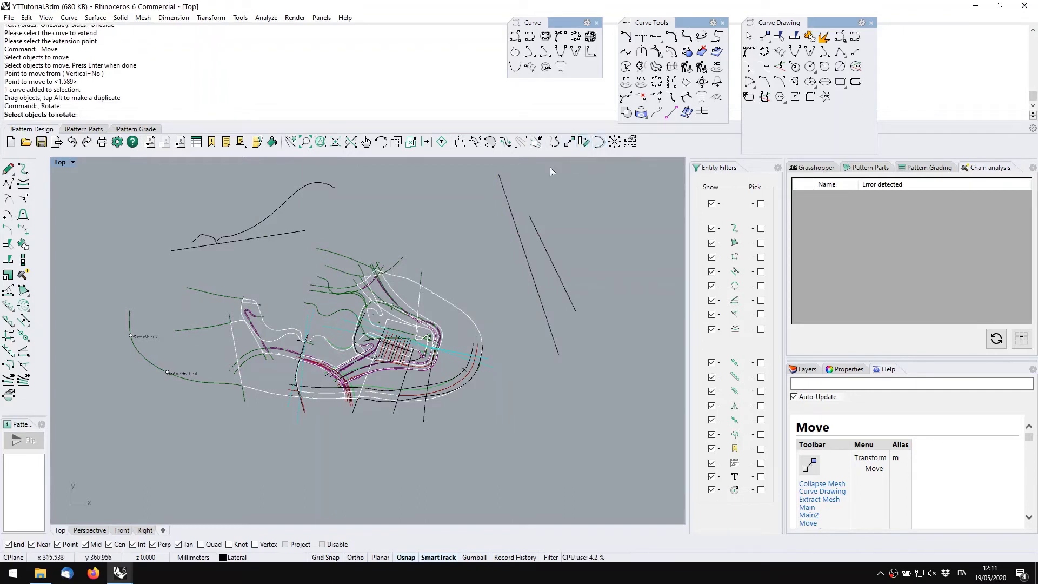
pyautogui.click(509, 206)
pyautogui.press('Return')
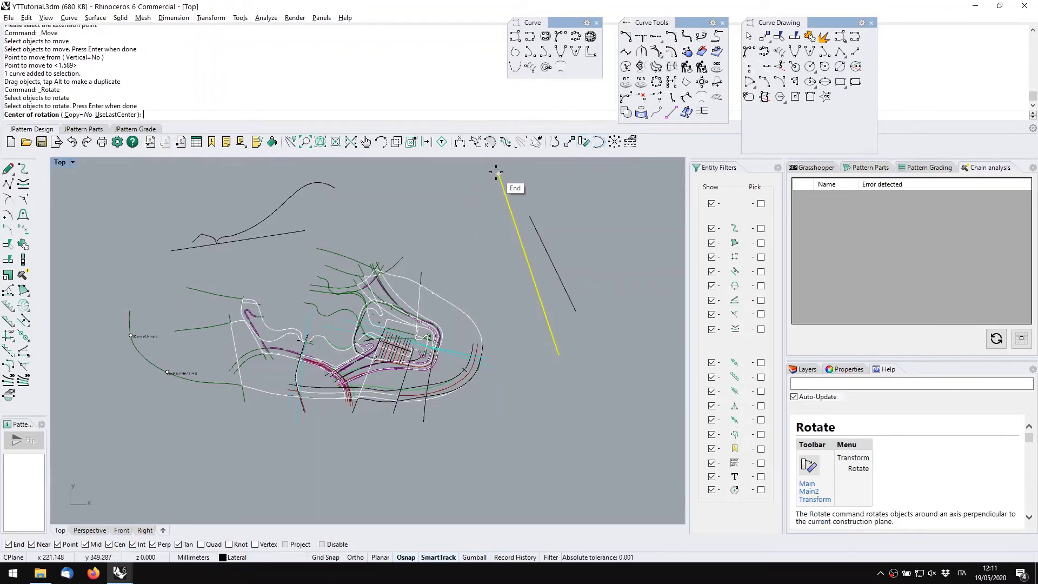
pyautogui.click(494, 172)
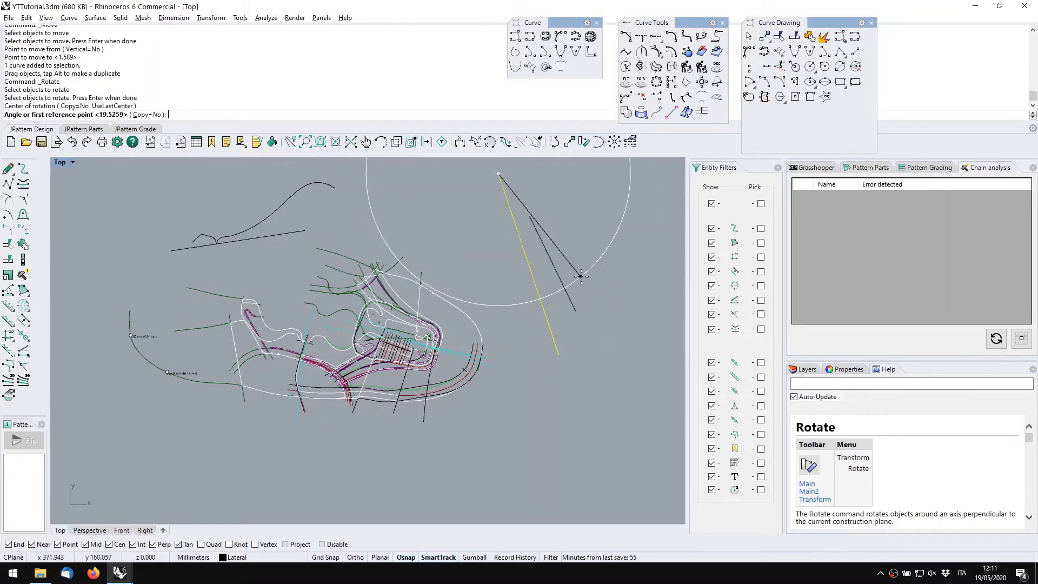
pyautogui.click(601, 253)
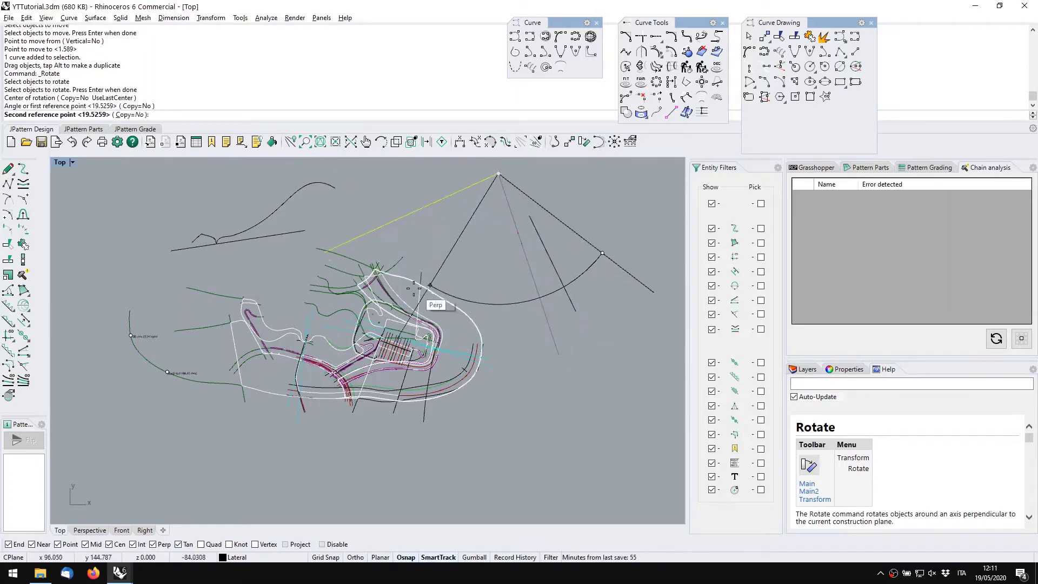
pyautogui.click(606, 206)
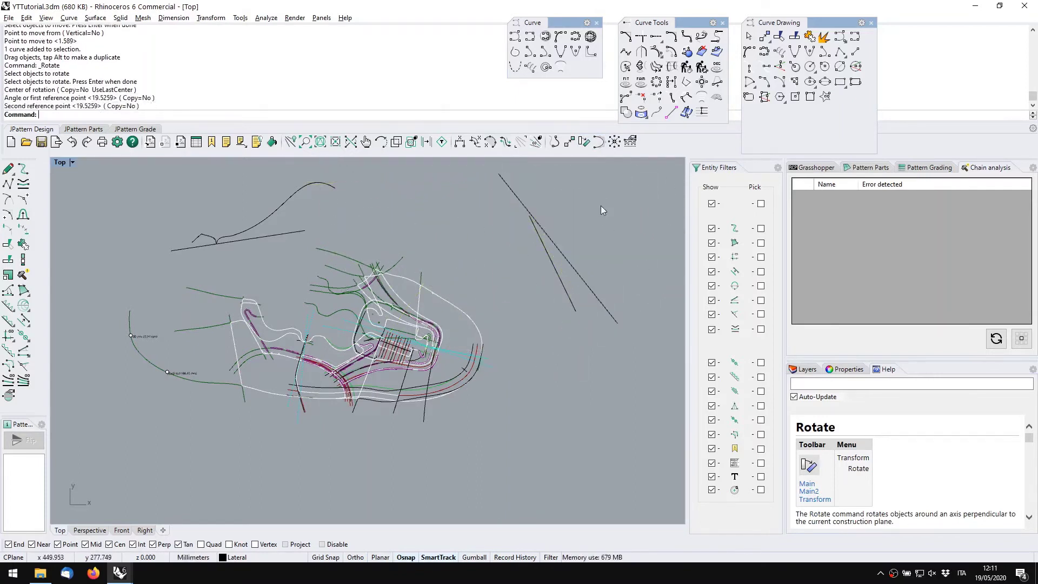
# Rotate the long slanted line further counterclockwise about a point on its upper half, giving it a flatter slope
pyautogui.press('Return')
pyautogui.click(557, 244)
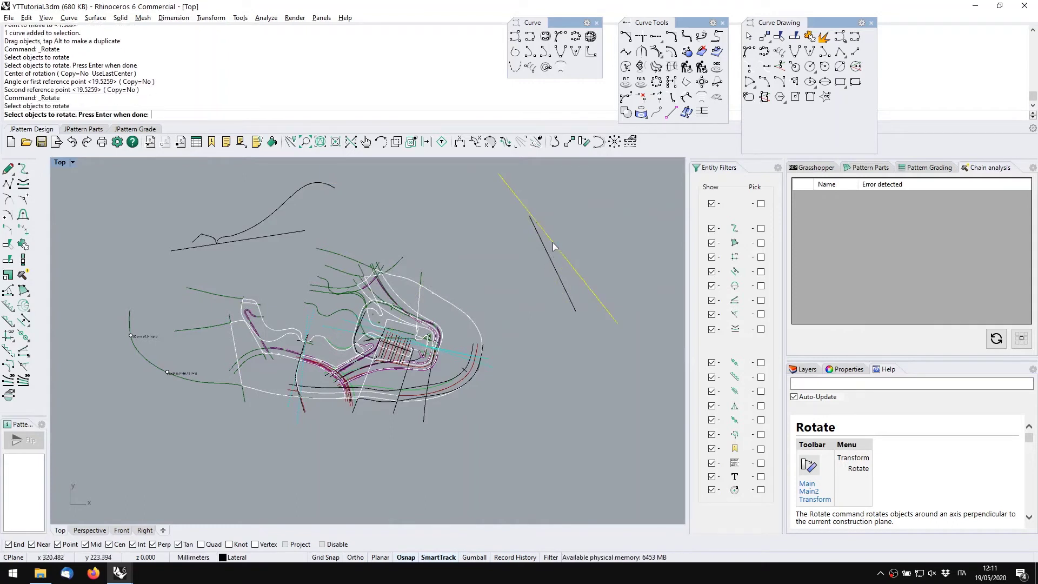
pyautogui.press('Return')
pyautogui.click(544, 232)
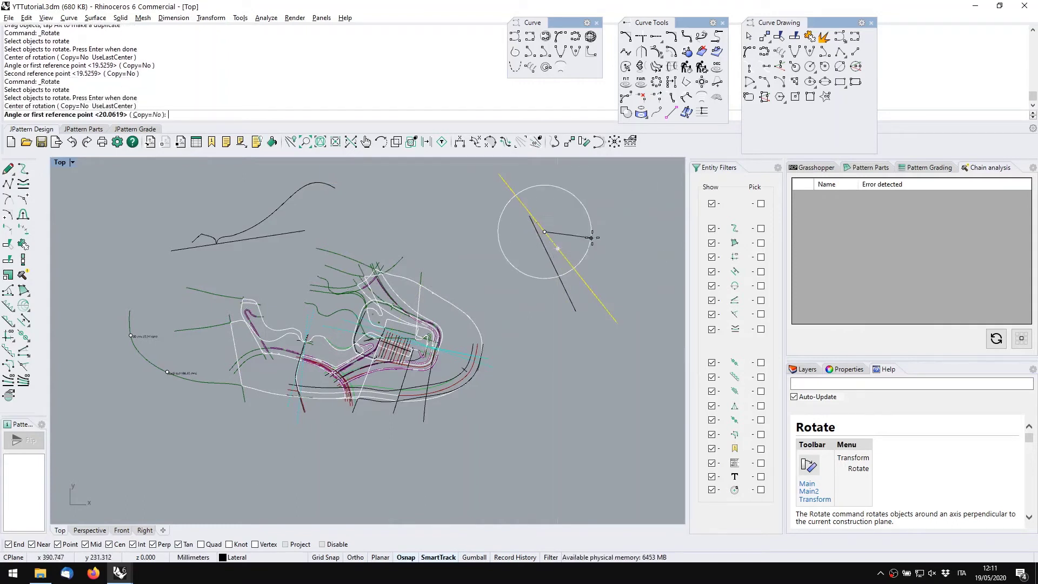
pyautogui.click(592, 236)
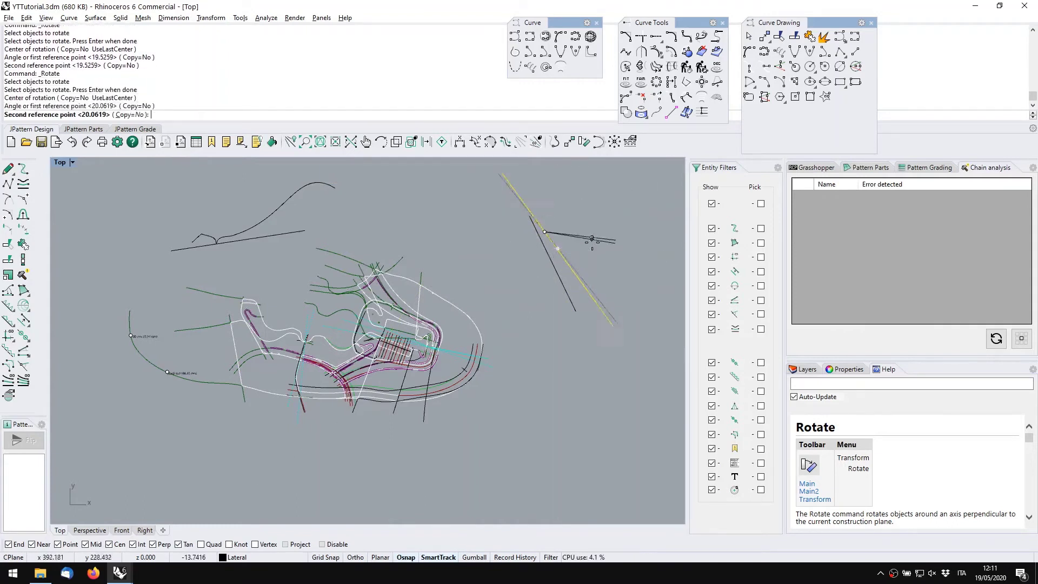
pyautogui.click(611, 219)
pyautogui.moveTo(592, 229); pyautogui.dragTo(586, 247, button='right')
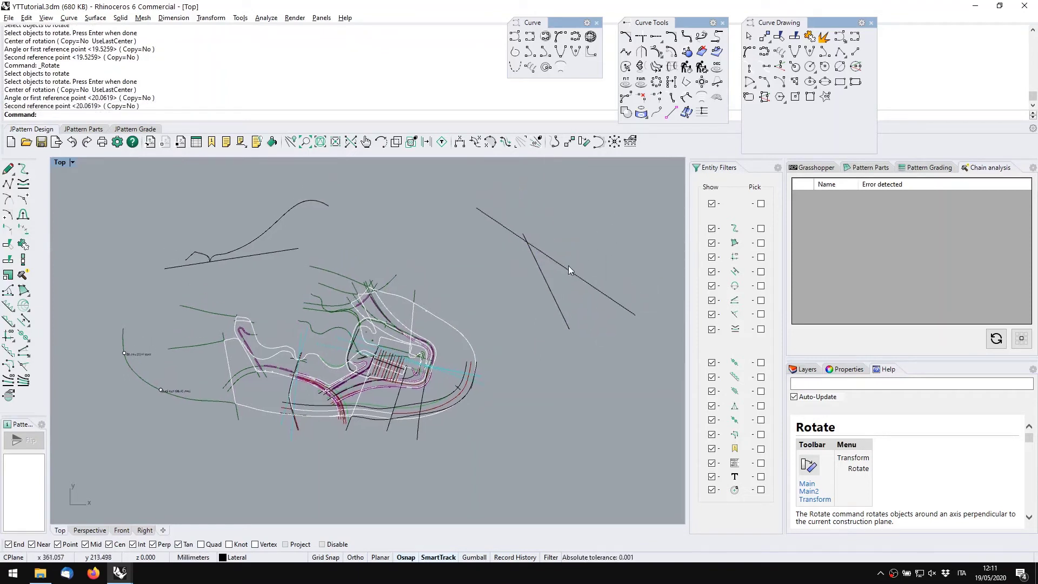
# Rotate the long line with Copy=Yes about a point near its upper end, placing three progressively steeper copies
pyautogui.click(569, 267)
pyautogui.rightClick(569, 218)
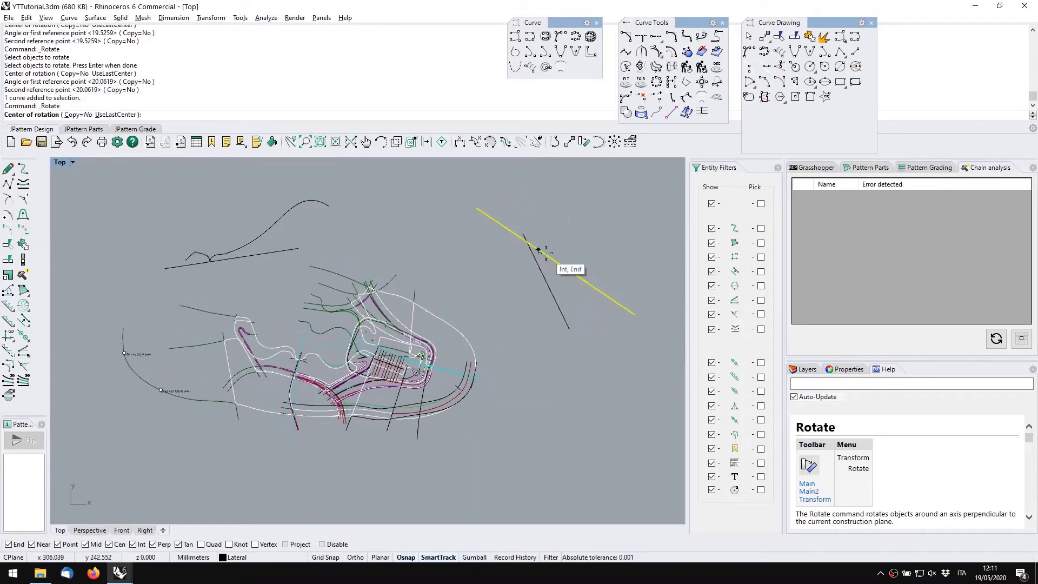
pyautogui.click(73, 114)
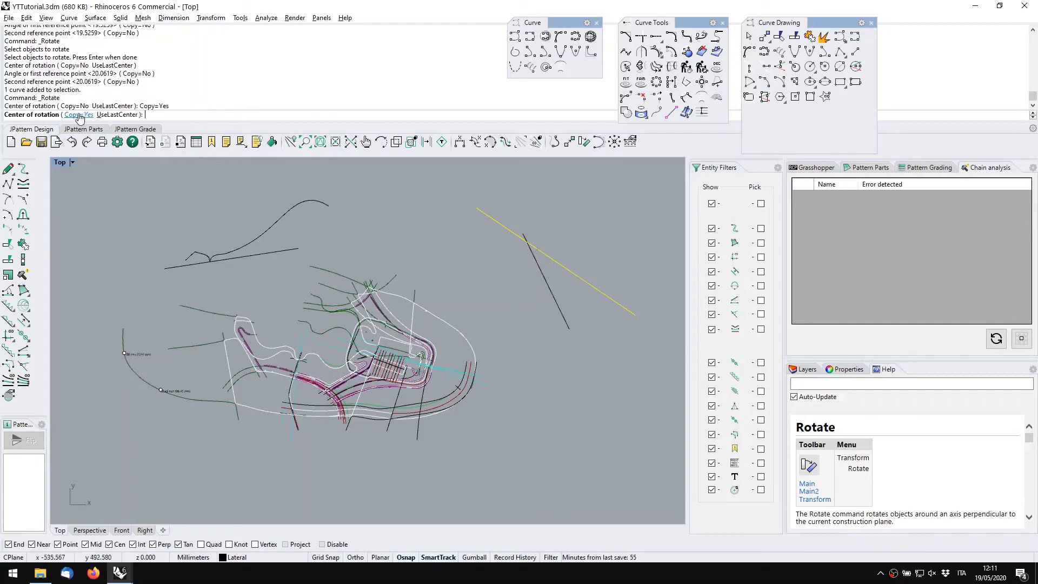
pyautogui.click(495, 220)
pyautogui.click(606, 220)
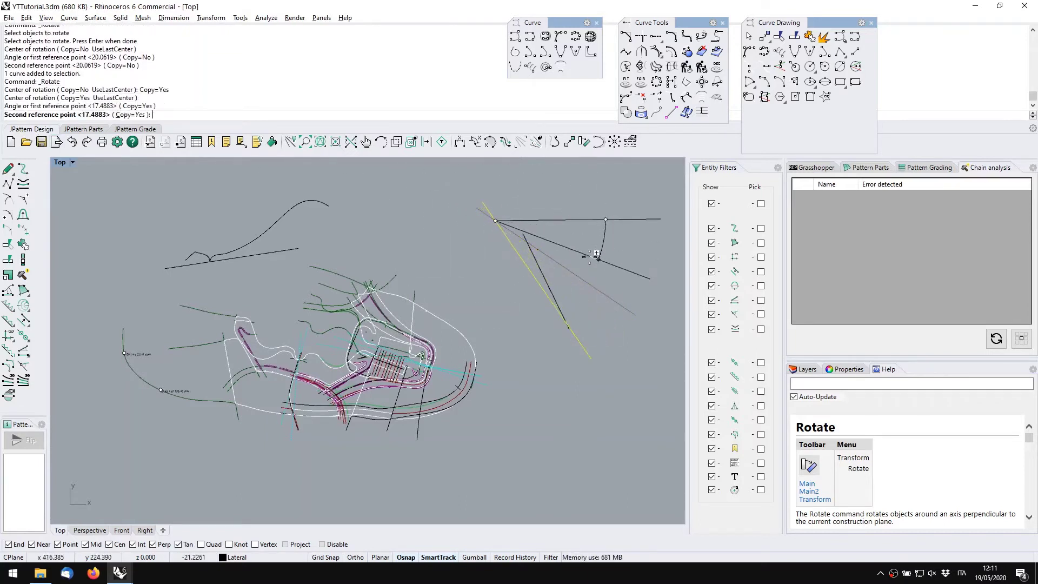
pyautogui.click(597, 260)
pyautogui.click(579, 277)
pyautogui.click(564, 279)
pyautogui.rightClick(572, 308)
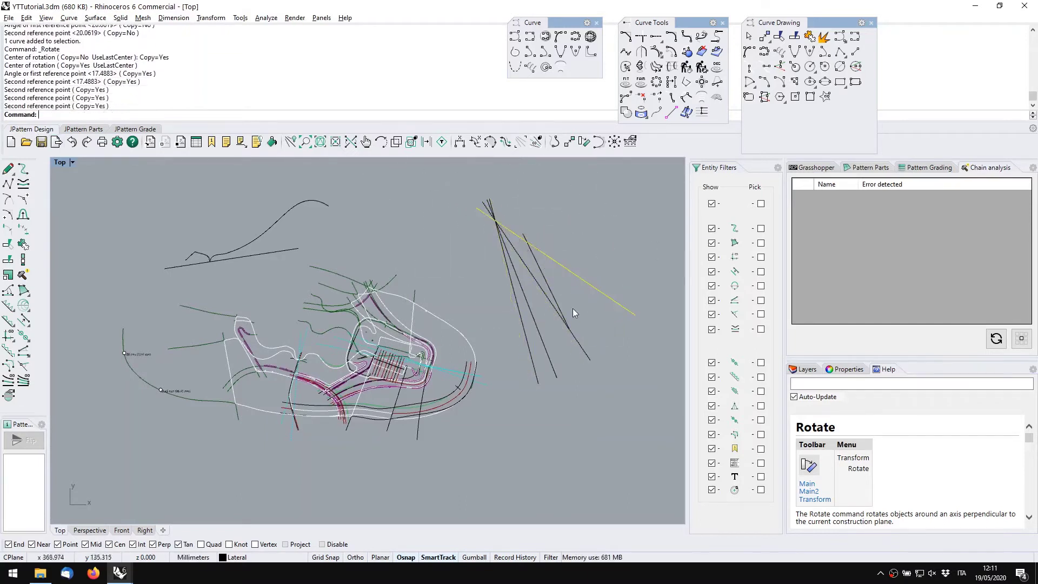
pyautogui.click(572, 308)
# Delete all five slanted lines beside the shoe pattern together with their dependent notches
pyautogui.scroll(5, 498, 227)
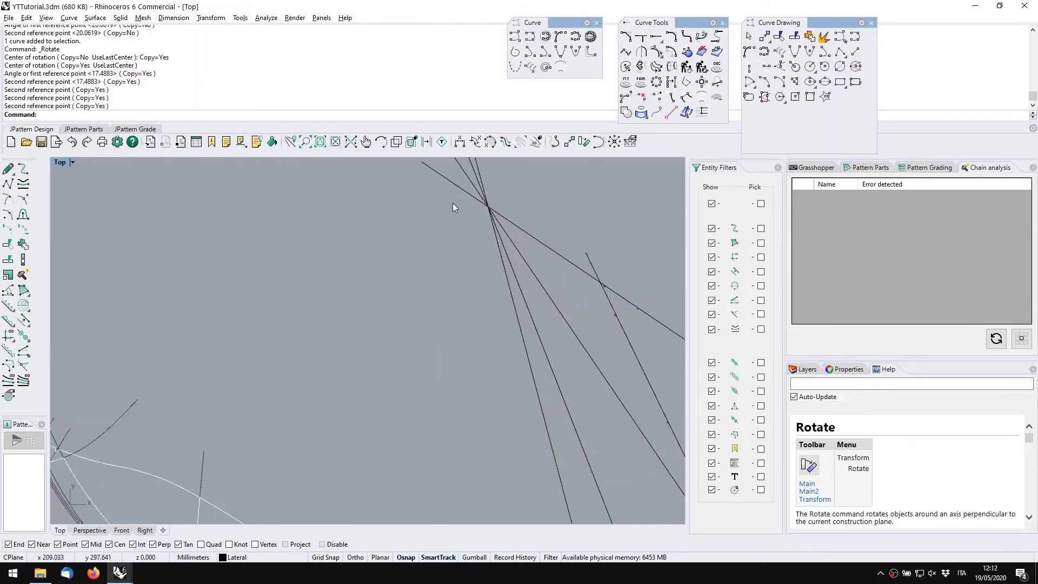
pyautogui.moveTo(493, 203); pyautogui.dragTo(473, 261, button='right')
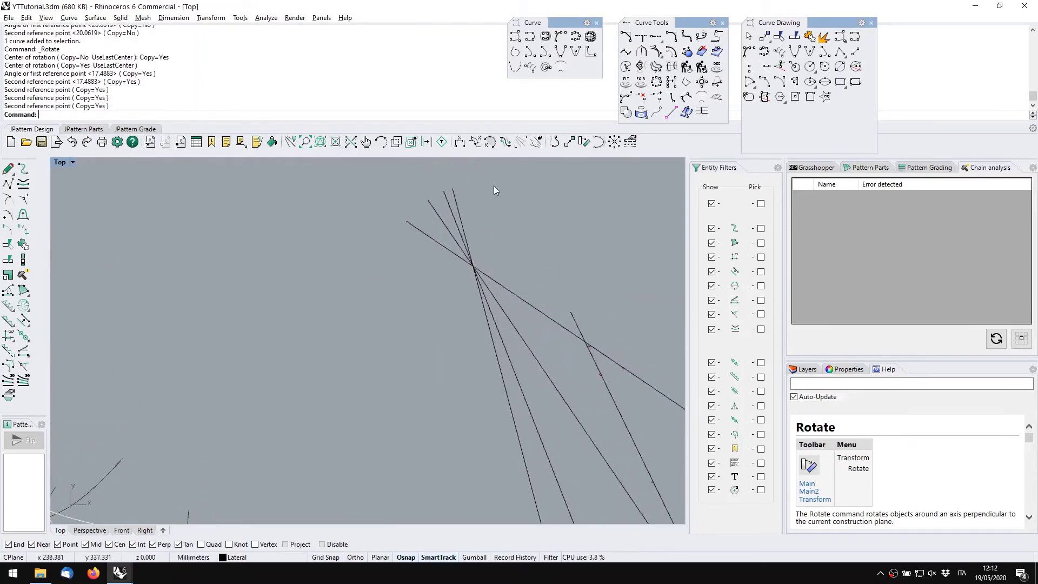
pyautogui.scroll(-5, 497, 189)
pyautogui.moveTo(597, 267); pyautogui.dragTo(475, 268)
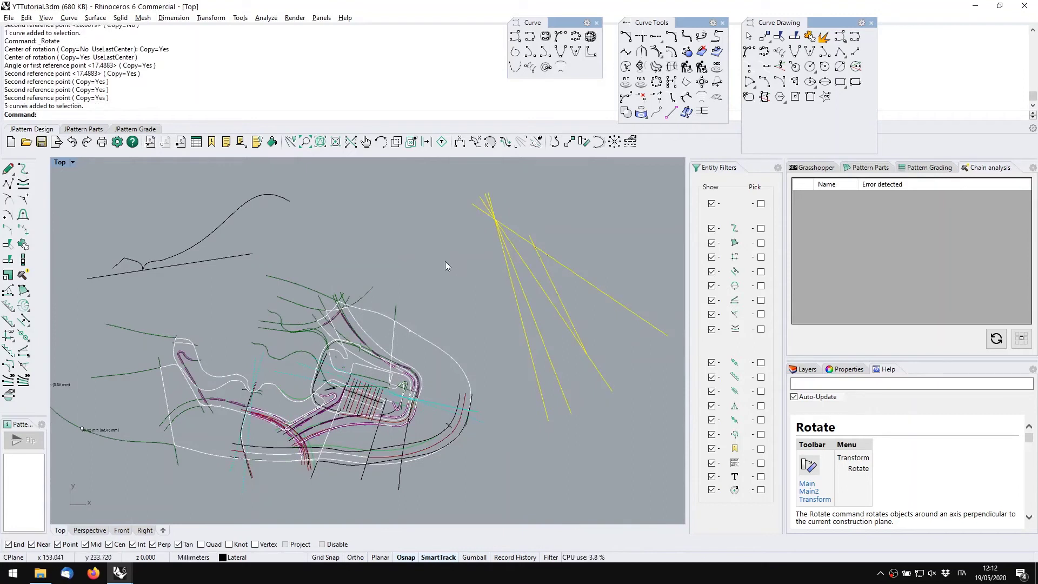
pyautogui.press('Delete')
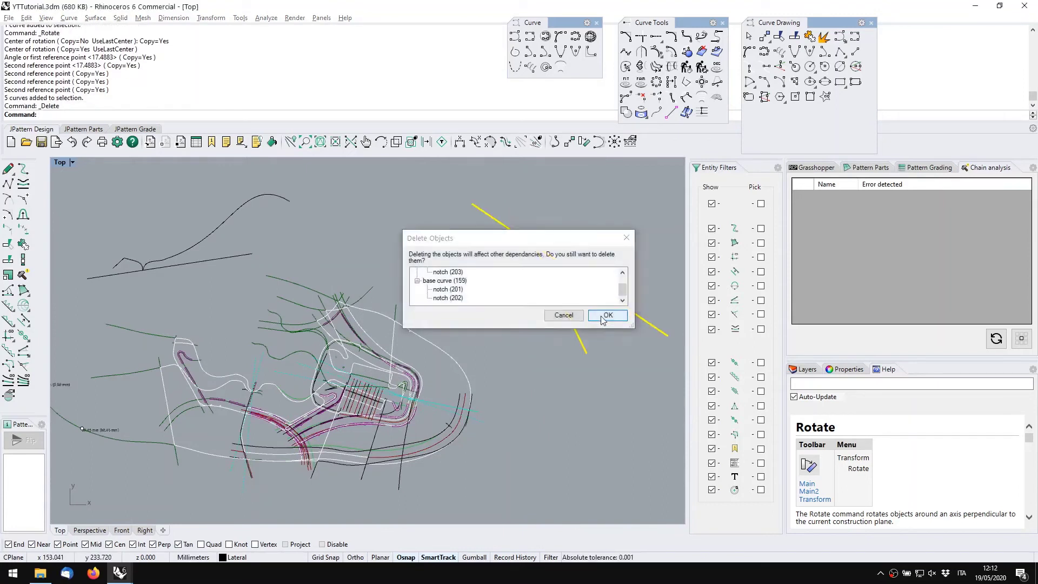
pyautogui.click(603, 317)
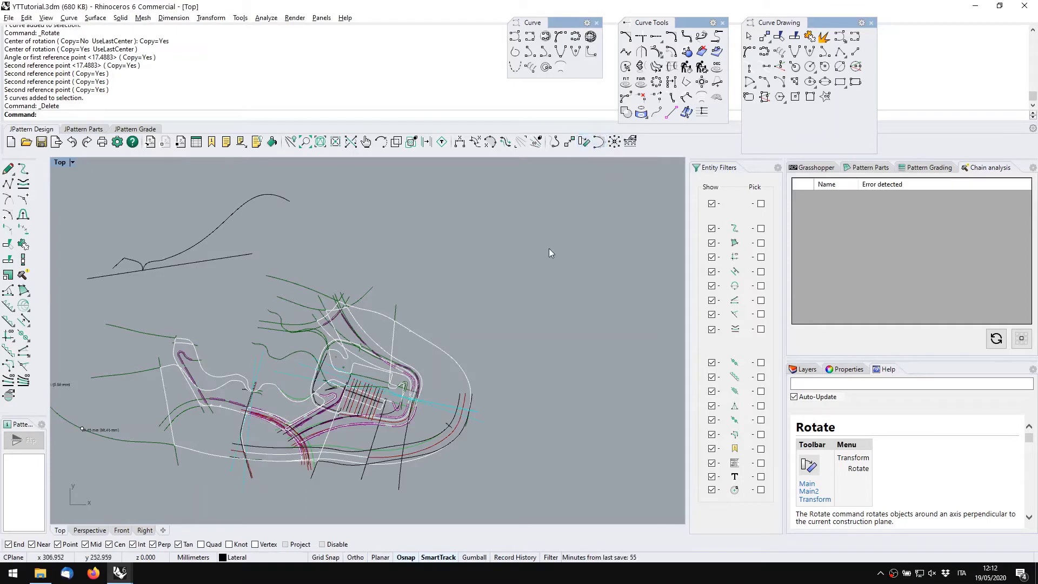
# Draw a gently waving base curve through four points in the empty area above and right of the shoe pattern
pyautogui.moveTo(549, 248); pyautogui.dragTo(452, 261, button='right')
pyautogui.moveTo(345, 288); pyautogui.dragTo(426, 261, button='right')
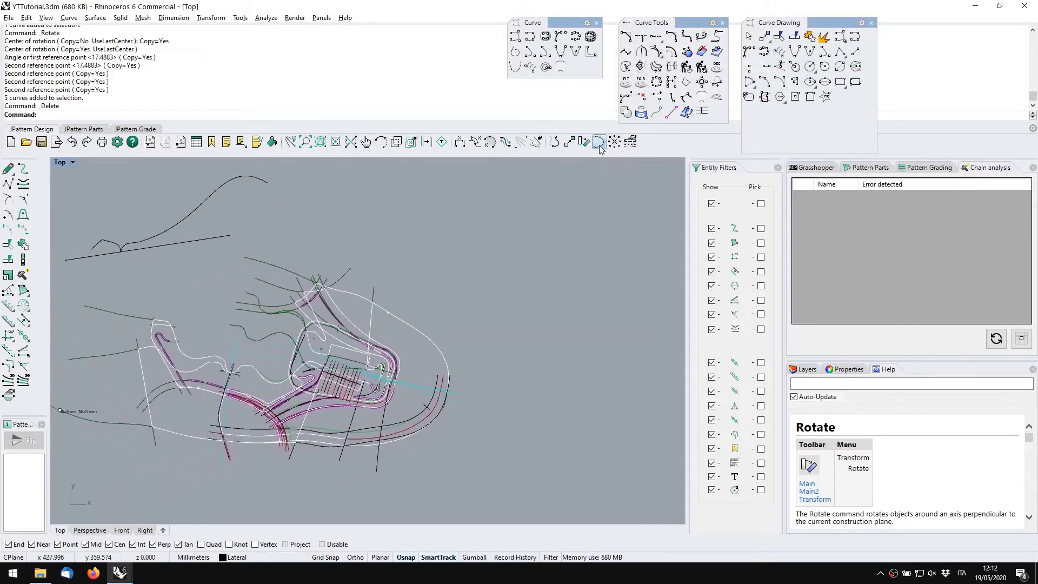
pyautogui.click(8, 169)
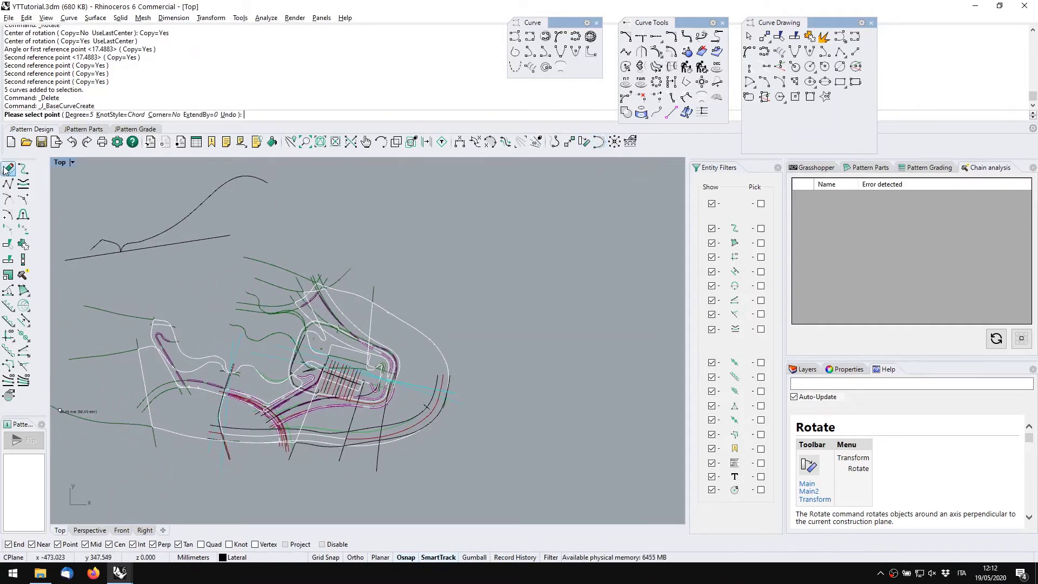
pyautogui.click(357, 213)
pyautogui.click(454, 236)
pyautogui.click(511, 237)
pyautogui.click(579, 250)
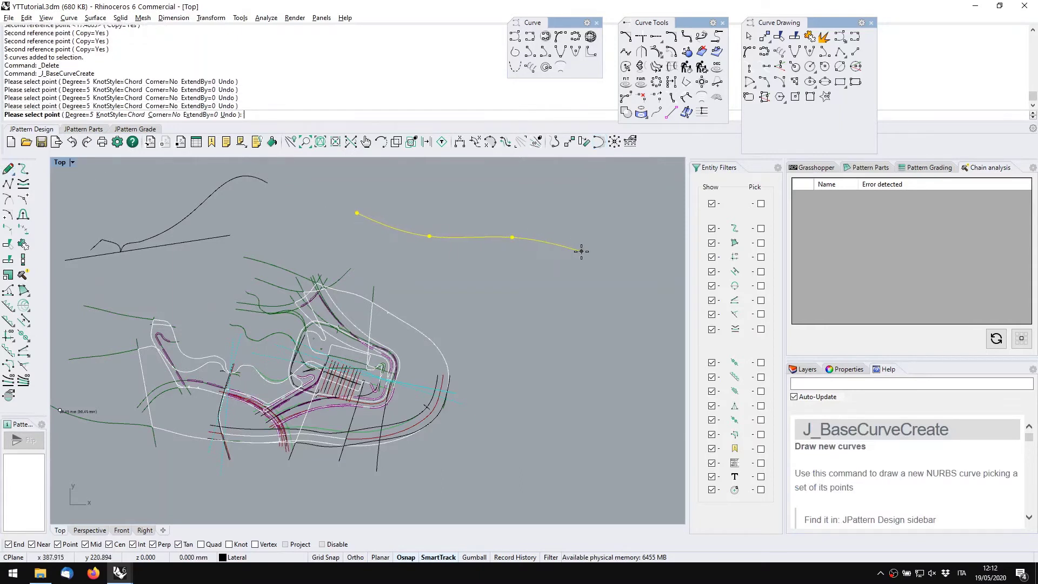
pyautogui.rightClick(579, 250)
# Add a 12 mm margin above the new base curve and convert that margin into a baseline
pyautogui.click(23, 320)
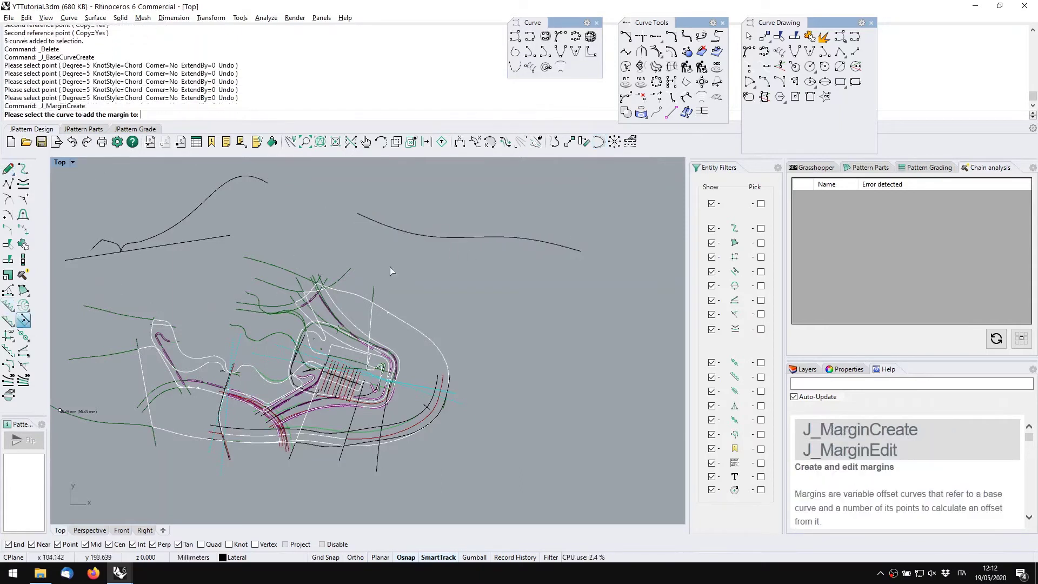
pyautogui.click(455, 238)
pyautogui.click(263, 337)
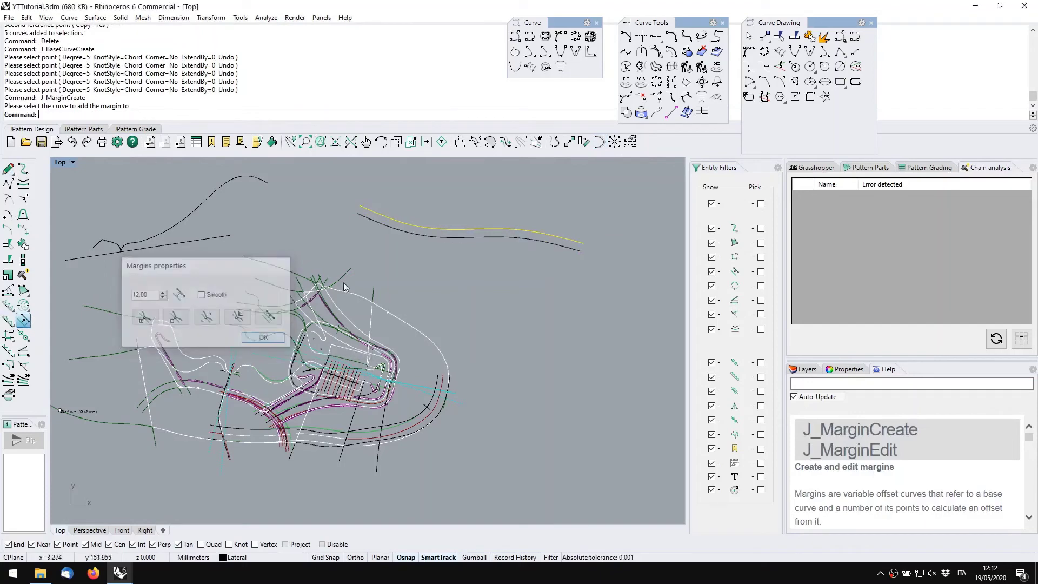
pyautogui.scroll(3, 435, 239)
pyautogui.click(426, 142)
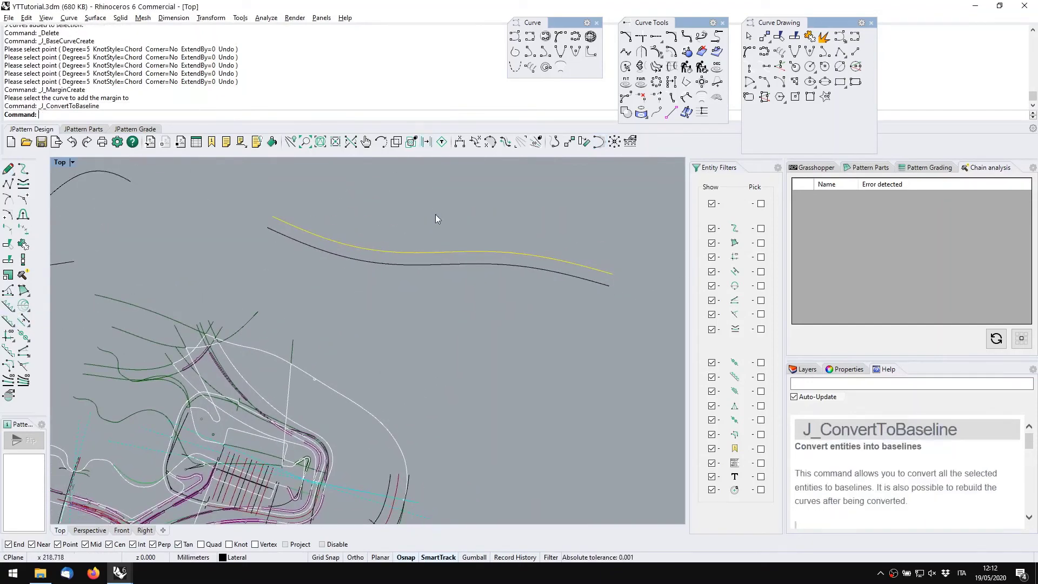
# Show the editing points of the converted curve and the original base curve to compare their density
pyautogui.doubleClick(404, 252)
pyautogui.doubleClick(373, 259)
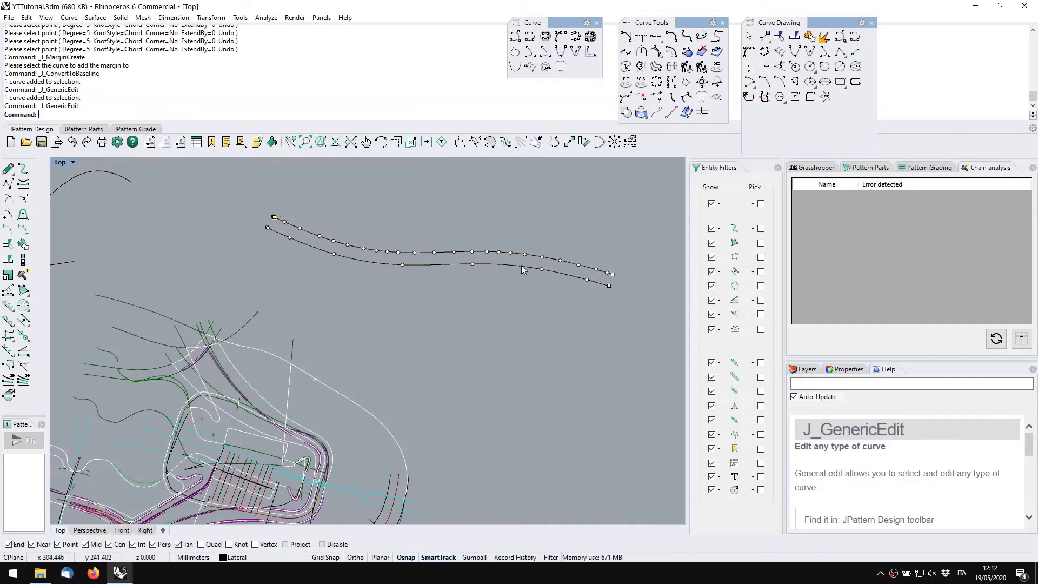
pyautogui.moveTo(463, 216); pyautogui.dragTo(412, 246, button='right')
pyautogui.press('Escape')
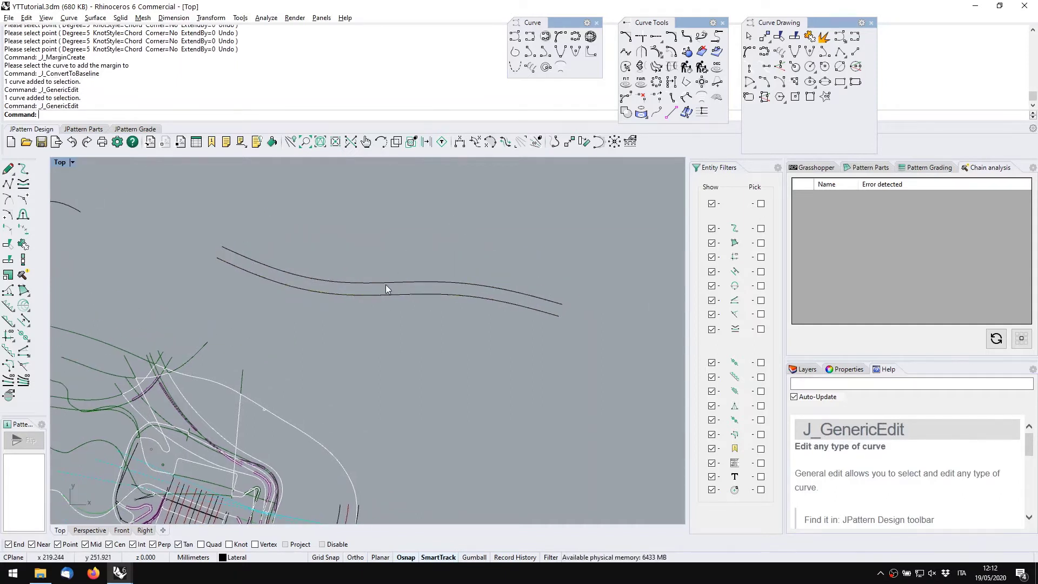
# Rebuild the upper converted curve with the adaptive rebuild, using a point count of 6
pyautogui.click(384, 283)
pyautogui.click(589, 141)
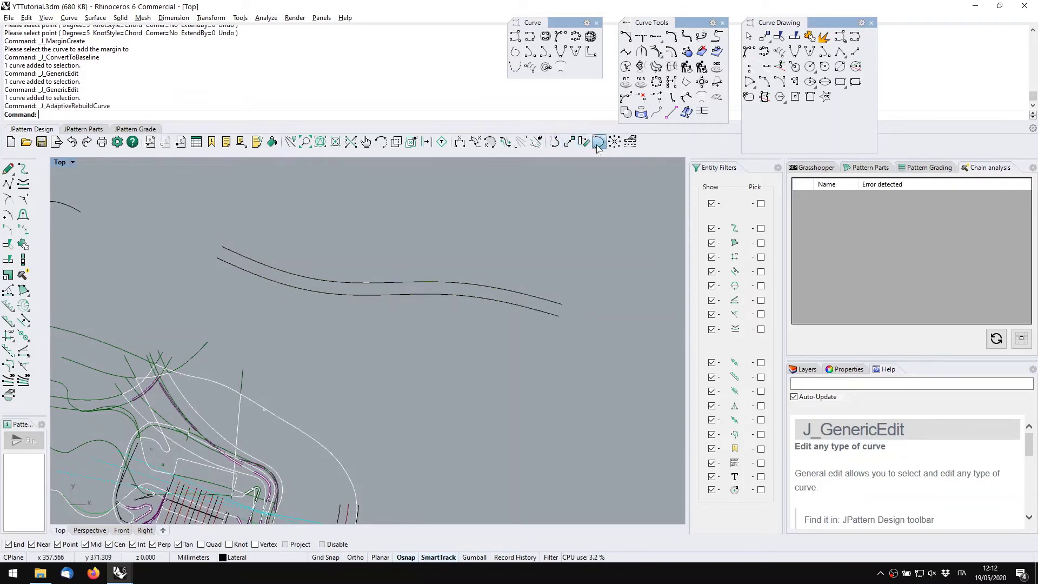
pyautogui.doubleClick(53, 102)
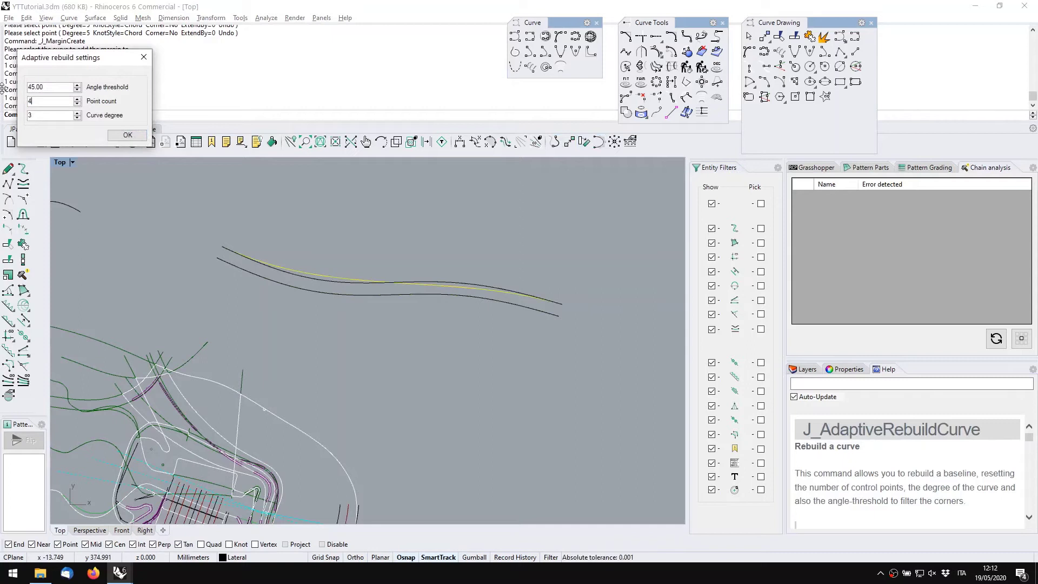
pyautogui.click(41, 87)
pyautogui.write('5')
pyautogui.write('6')
pyautogui.click(131, 138)
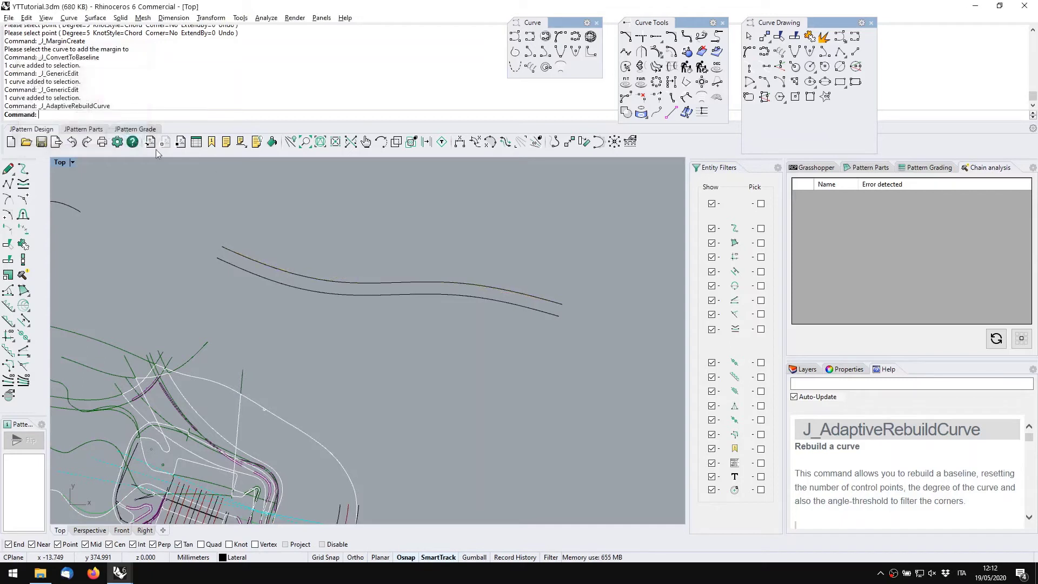
# Show the editing points of the rebuilt upper curve and of the lower base curve to check the rebuild
pyautogui.click(339, 282)
pyautogui.click(386, 290)
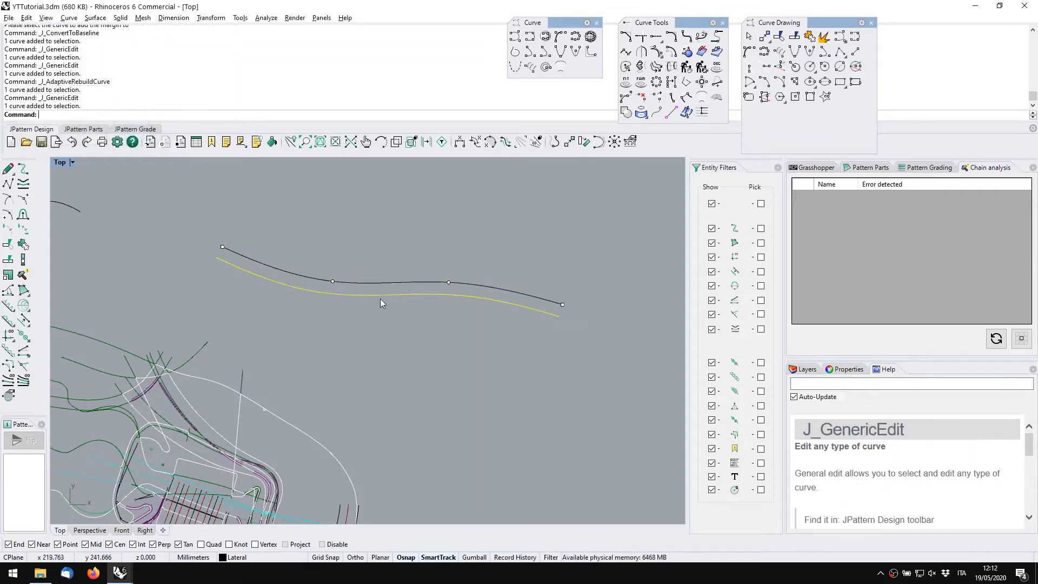
pyautogui.moveTo(401, 323); pyautogui.dragTo(438, 372)
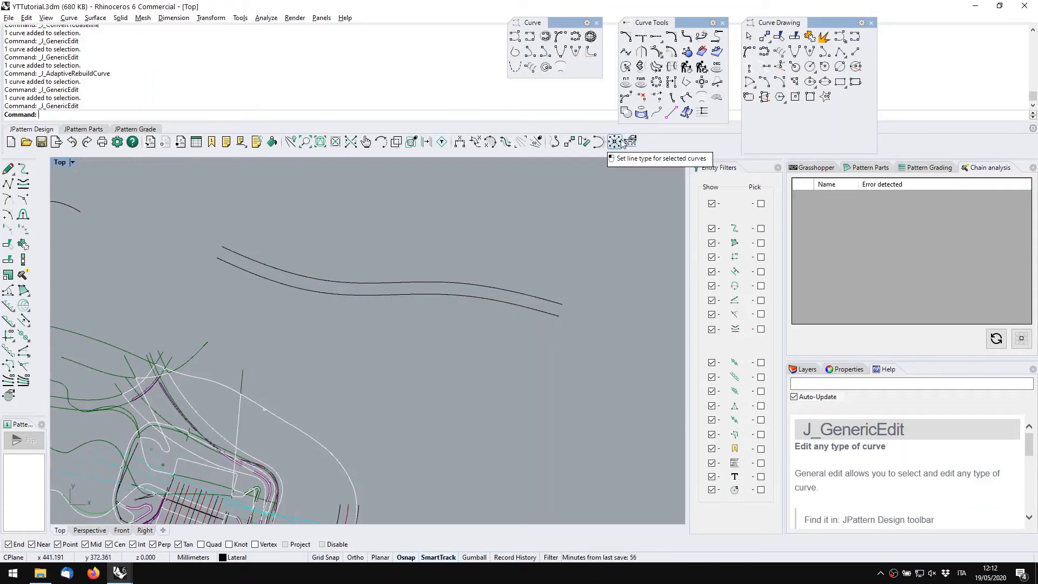
# Hide the main curve types with the entity filters, then show only the white piece outlines and the margins
pyautogui.moveTo(343, 386); pyautogui.dragTo(512, 299, button='right')
pyautogui.scroll(-2, 459, 289)
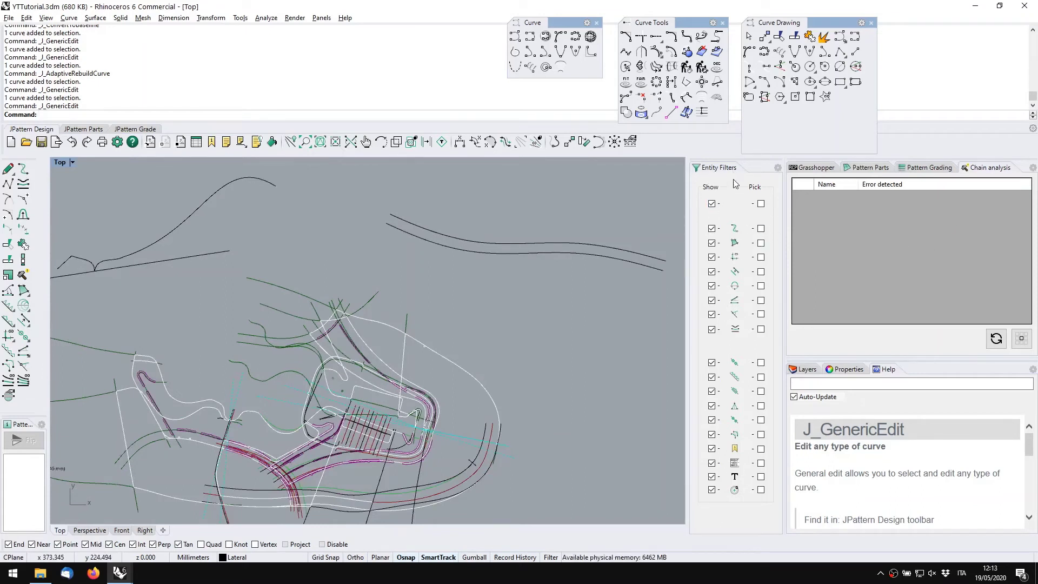
pyautogui.click(711, 203)
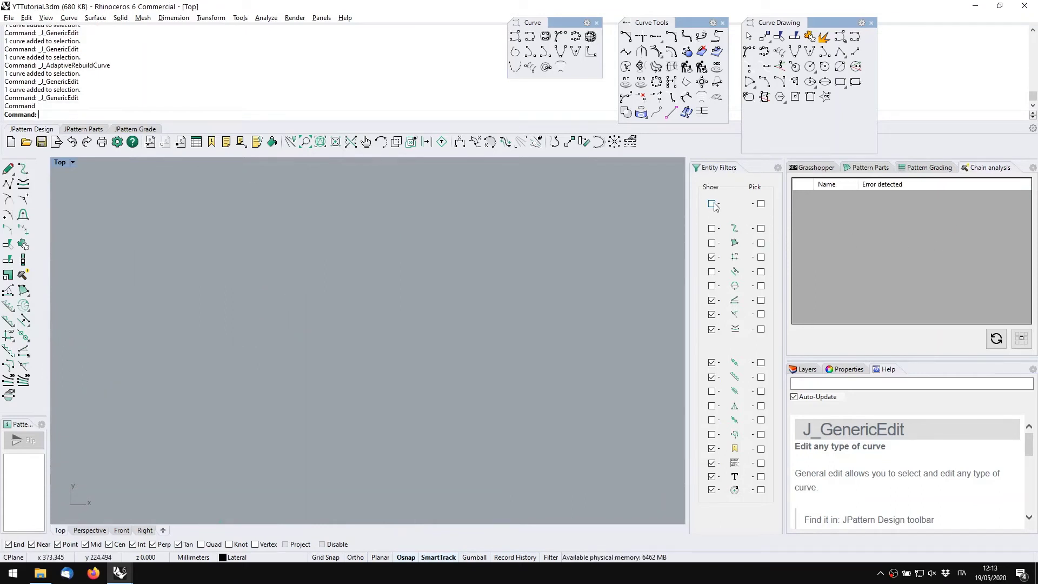
pyautogui.click(711, 244)
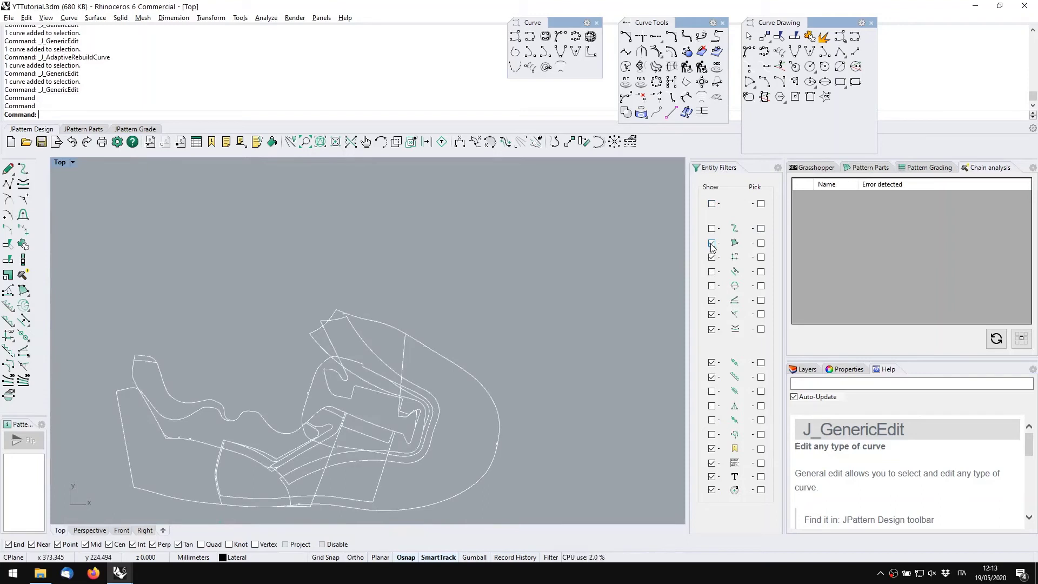
pyautogui.click(712, 272)
pyautogui.click(712, 272)
pyautogui.click(712, 272)
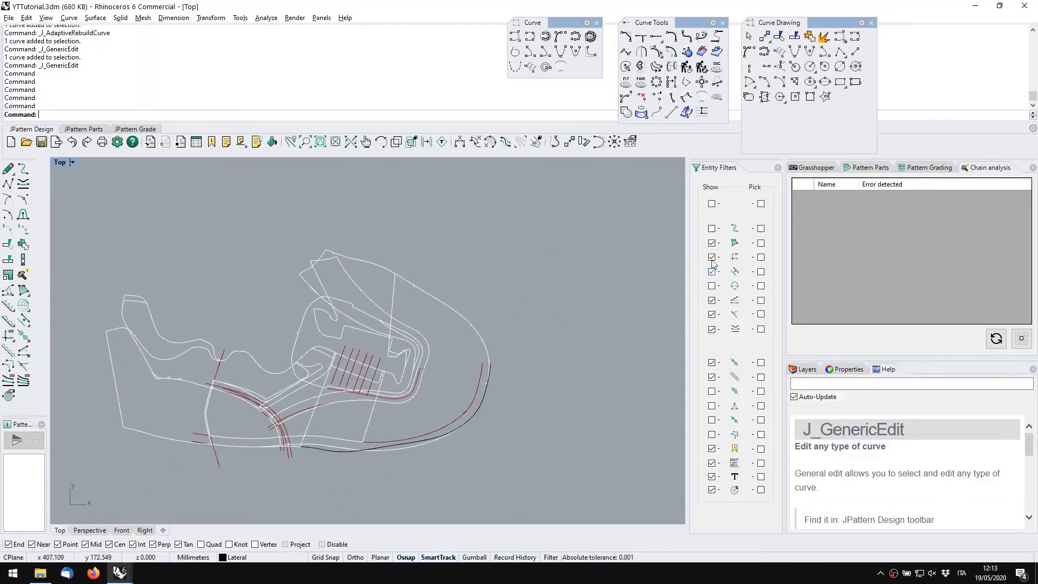
# Show the base curves in the entity filters and restrict picking to base curves only
pyautogui.click(711, 230)
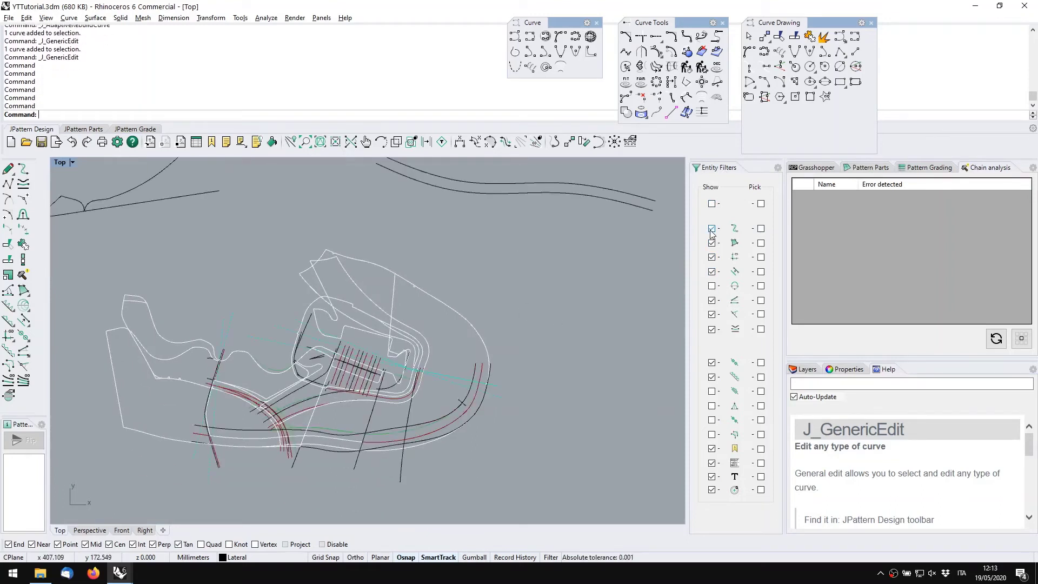
pyautogui.click(761, 205)
pyautogui.click(762, 229)
# Select a few base curves in the middle of the shoe pattern to test the pick filter, then clear the selection
pyautogui.moveTo(366, 377); pyautogui.dragTo(404, 302, button='right')
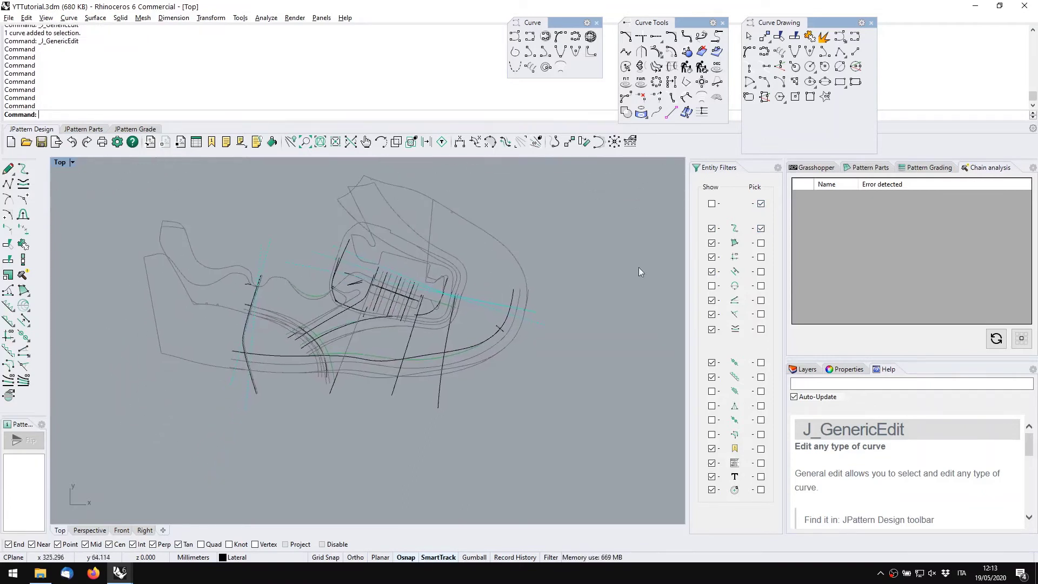
pyautogui.scroll(5, 400, 325)
pyautogui.click(368, 327)
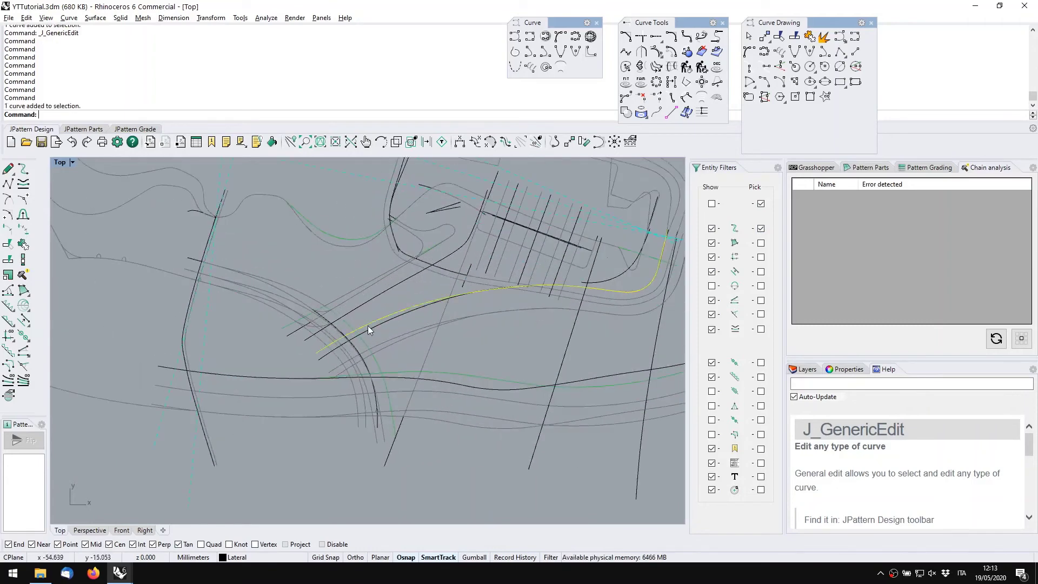
pyautogui.click(376, 325)
pyautogui.click(377, 302)
pyautogui.moveTo(413, 292); pyautogui.dragTo(344, 367, button='right')
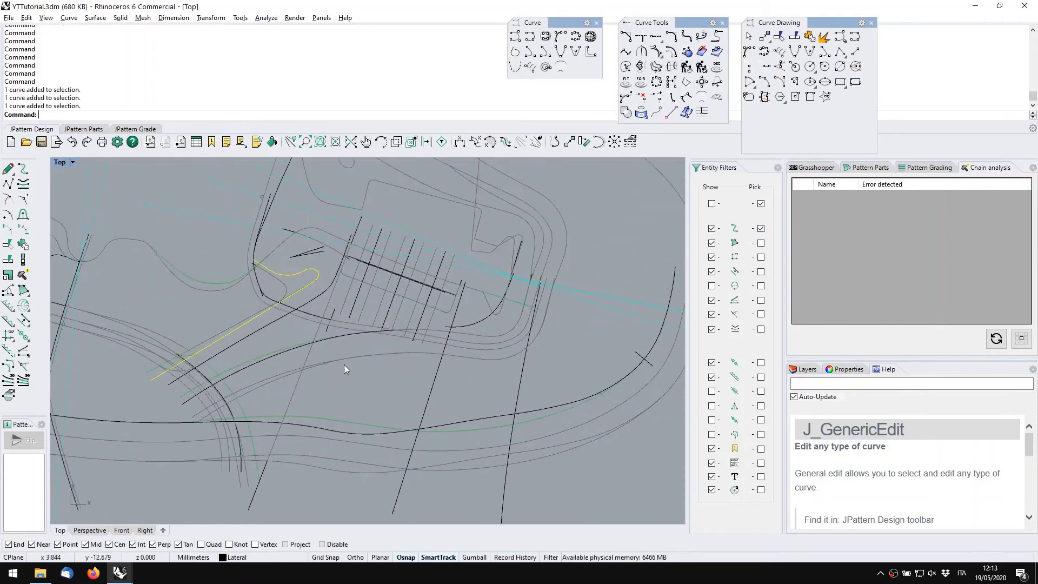
pyautogui.press('Escape')
pyautogui.scroll(-5, 355, 358)
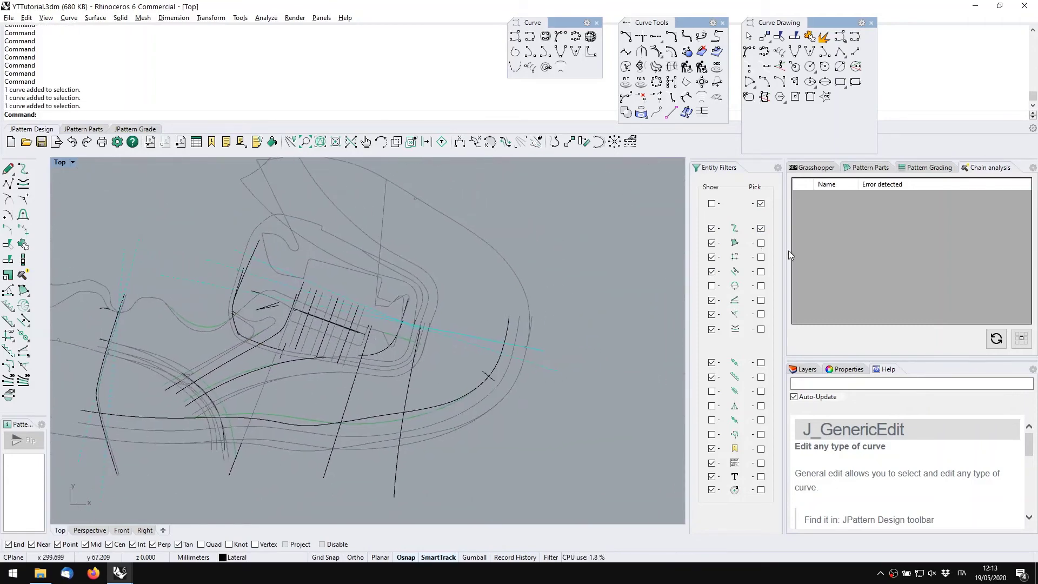
# Show every entity type on the pattern and turn off the pick filter
pyautogui.click(711, 204)
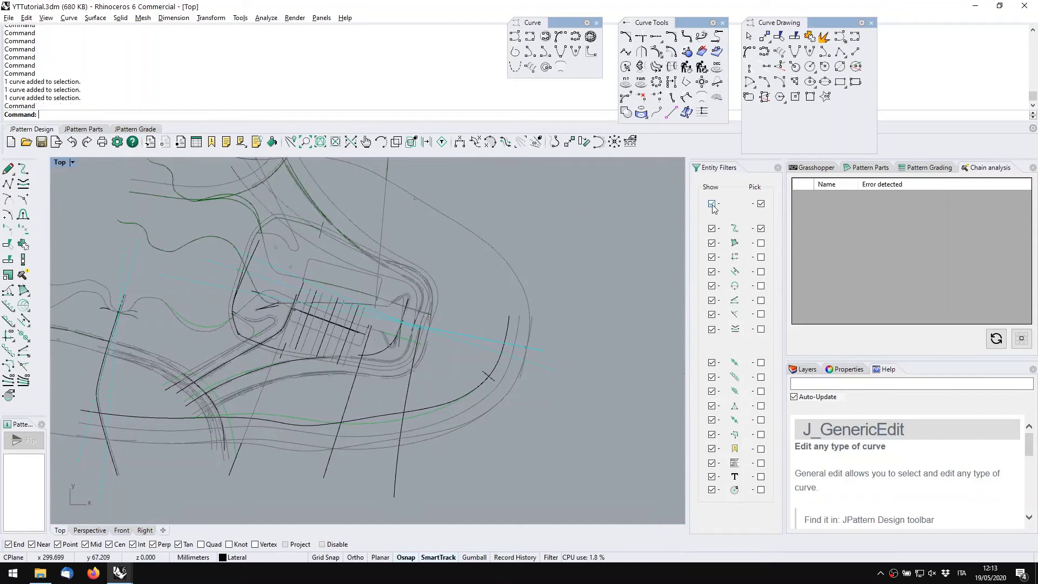
pyautogui.click(761, 205)
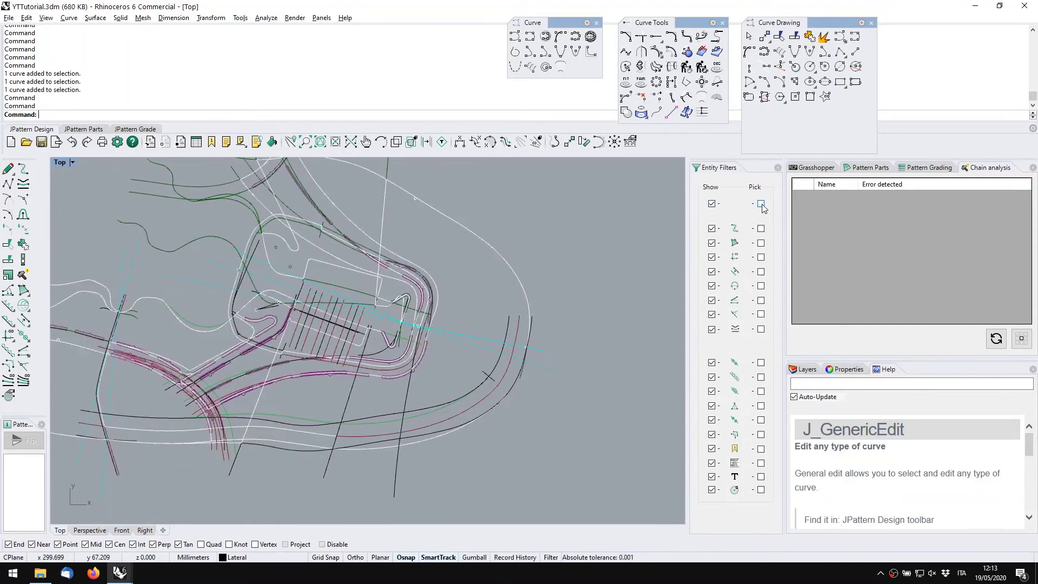
# Hide the main entity types with the filters, then show only the base curves and the margins
pyautogui.click(712, 205)
pyautogui.click(711, 230)
pyautogui.moveTo(383, 353); pyautogui.dragTo(455, 318, button='right')
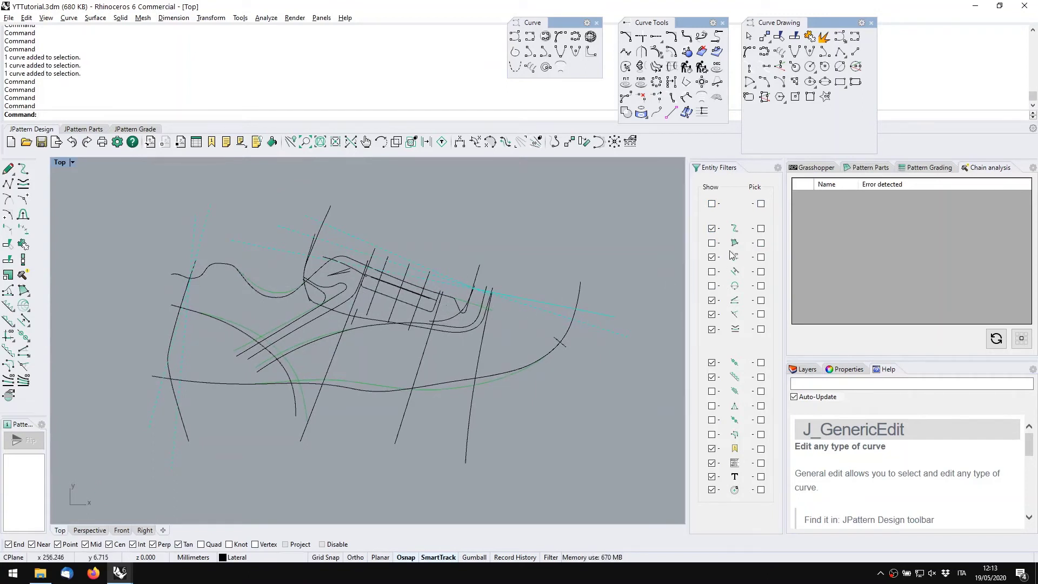
pyautogui.click(712, 271)
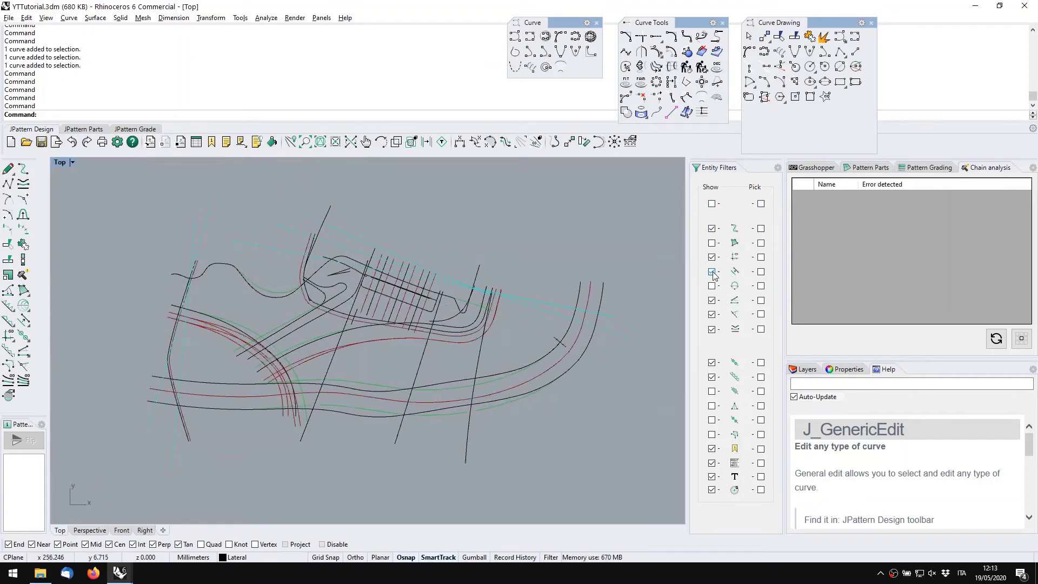
pyautogui.moveTo(496, 394); pyautogui.dragTo(482, 388, button='right')
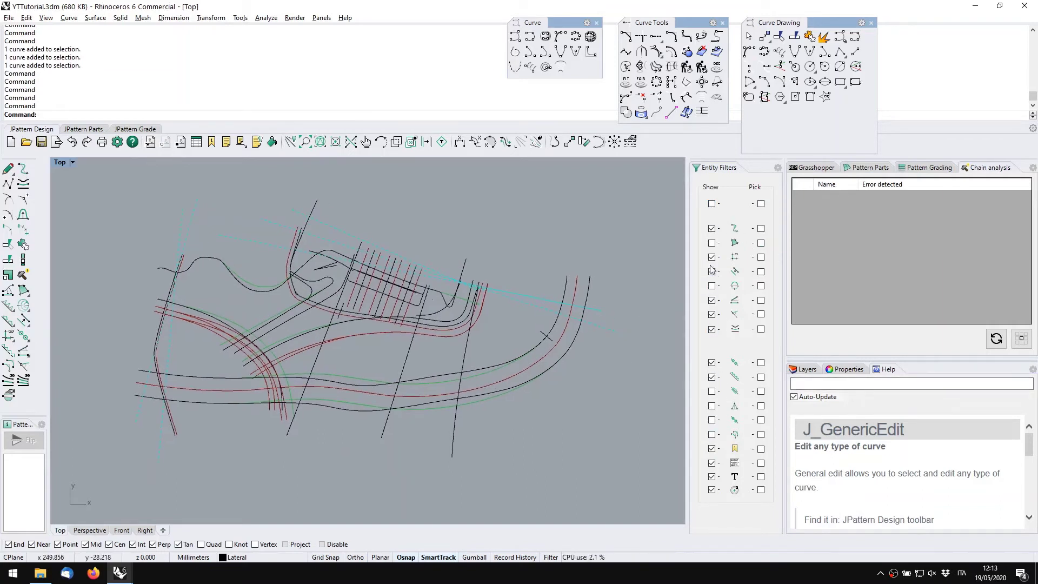
# Bring up the layer list, collapse the Assessments sublayers, and show the pattern grading area
pyautogui.click(808, 370)
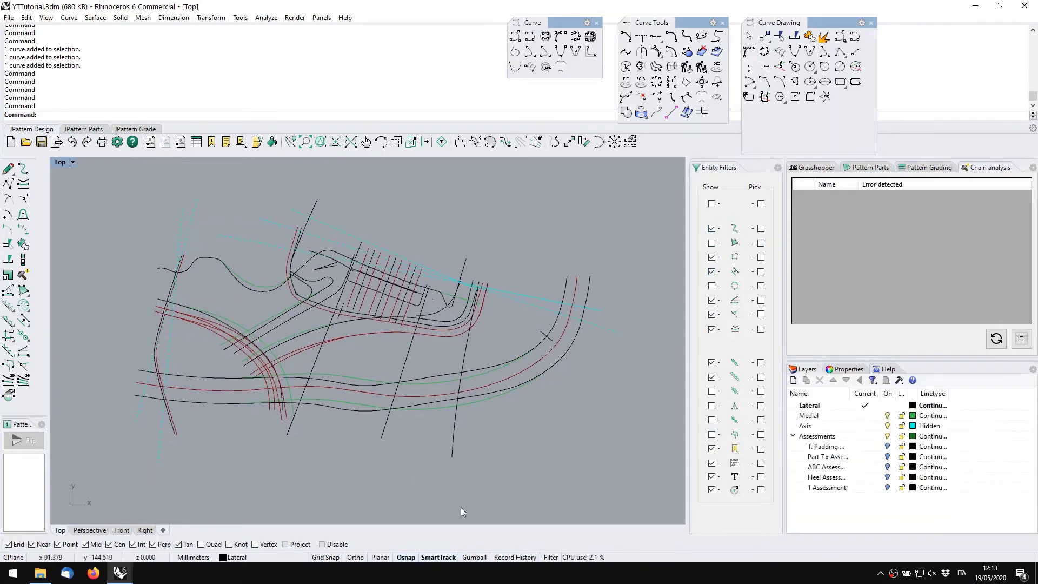
pyautogui.click(793, 436)
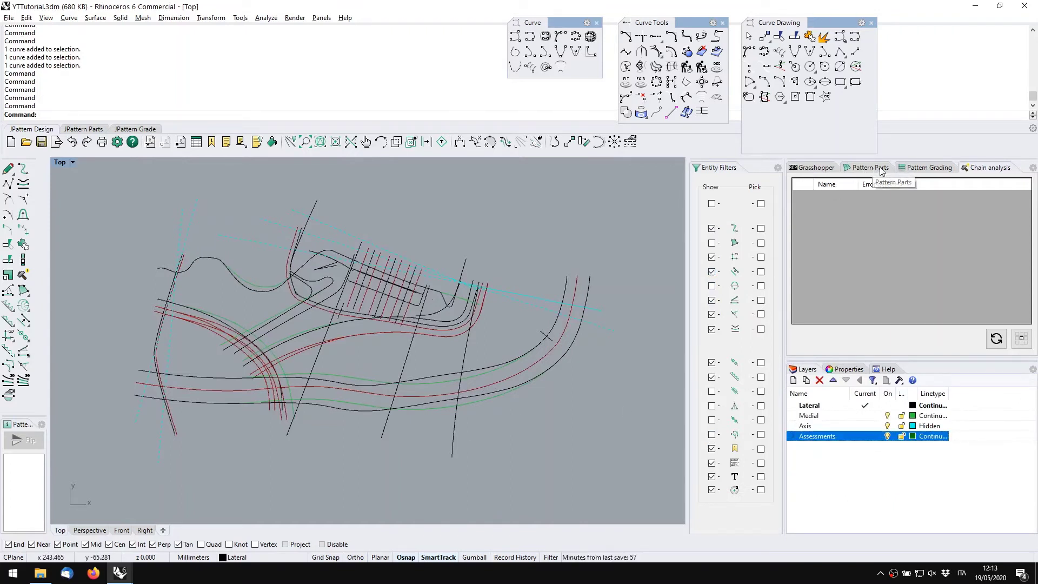
pyautogui.click(917, 169)
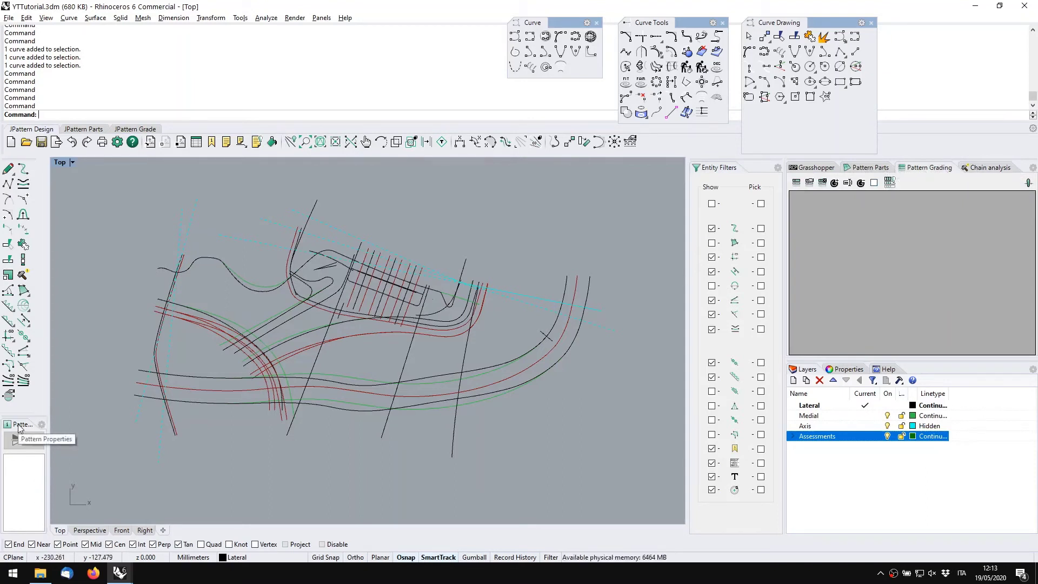
# Try a margin value of 9 on the long margin line along the shoe's lower edge, then undo it
pyautogui.click(241, 396)
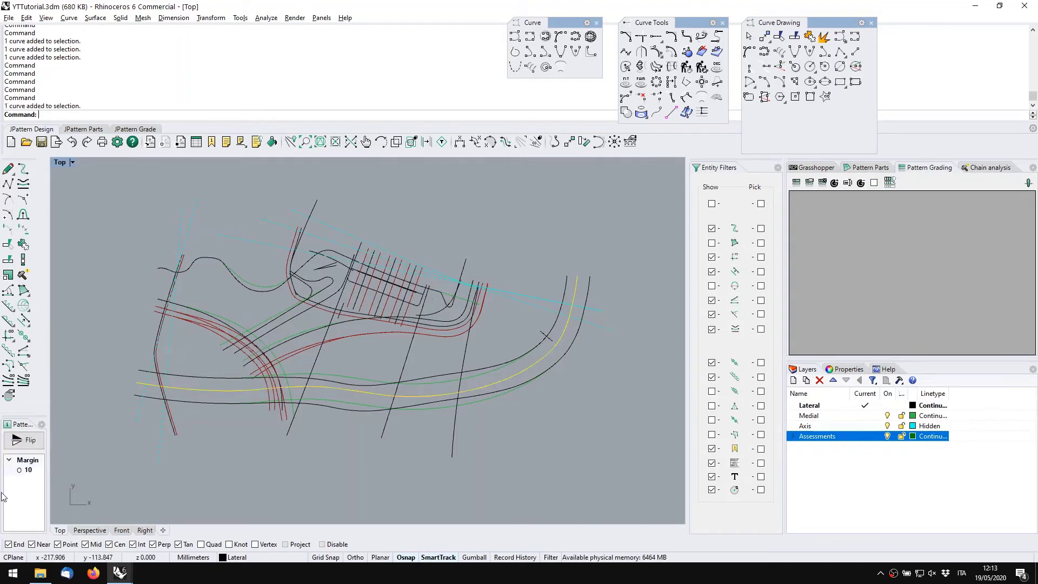
pyautogui.click(31, 470)
pyautogui.write('9')
pyautogui.press('Return')
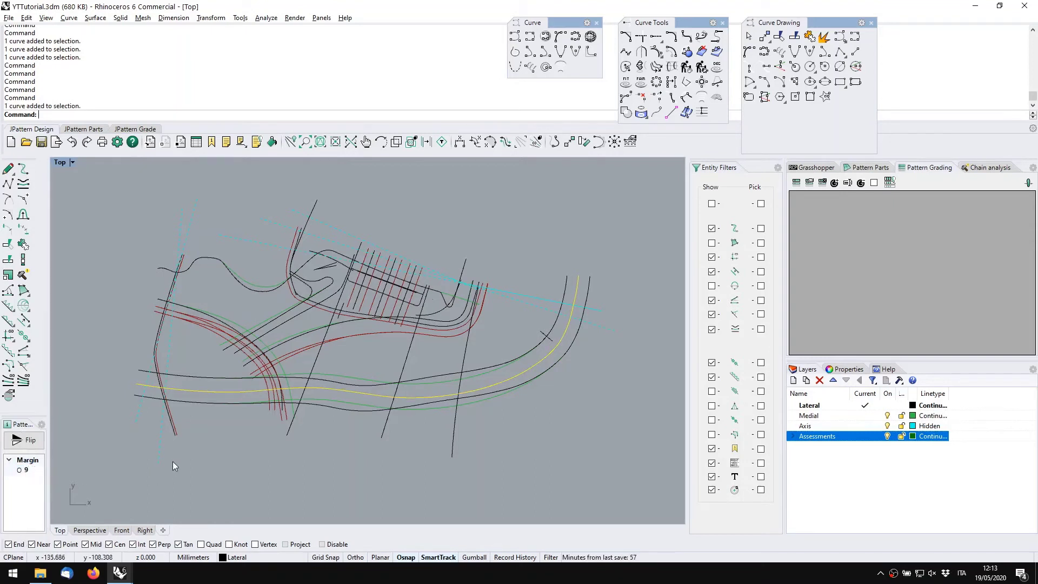
pyautogui.hotkey('ctrl', 'z')
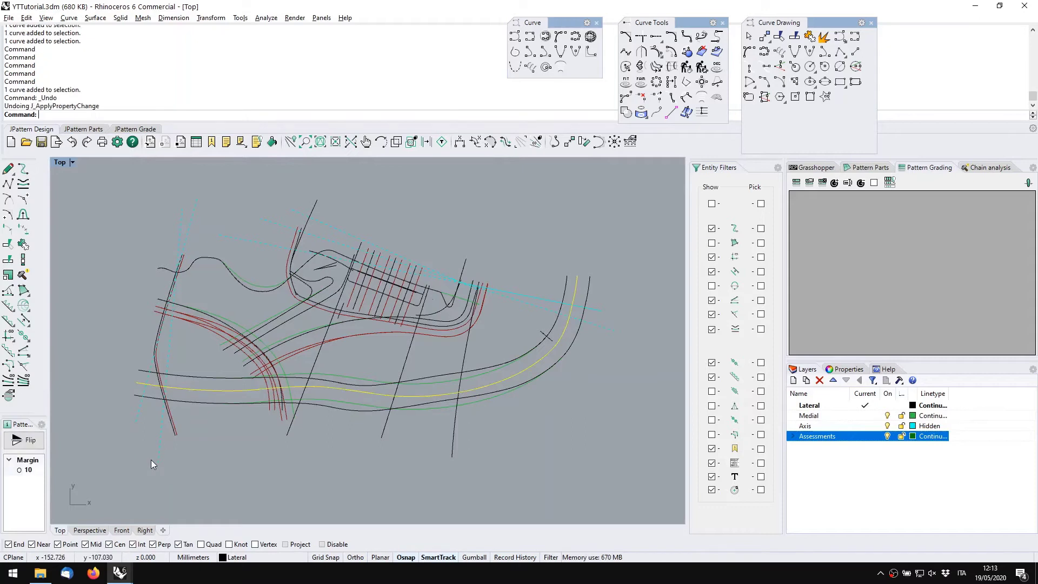
pyautogui.click(146, 460)
pyautogui.moveTo(397, 413); pyautogui.dragTo(382, 400, button='right')
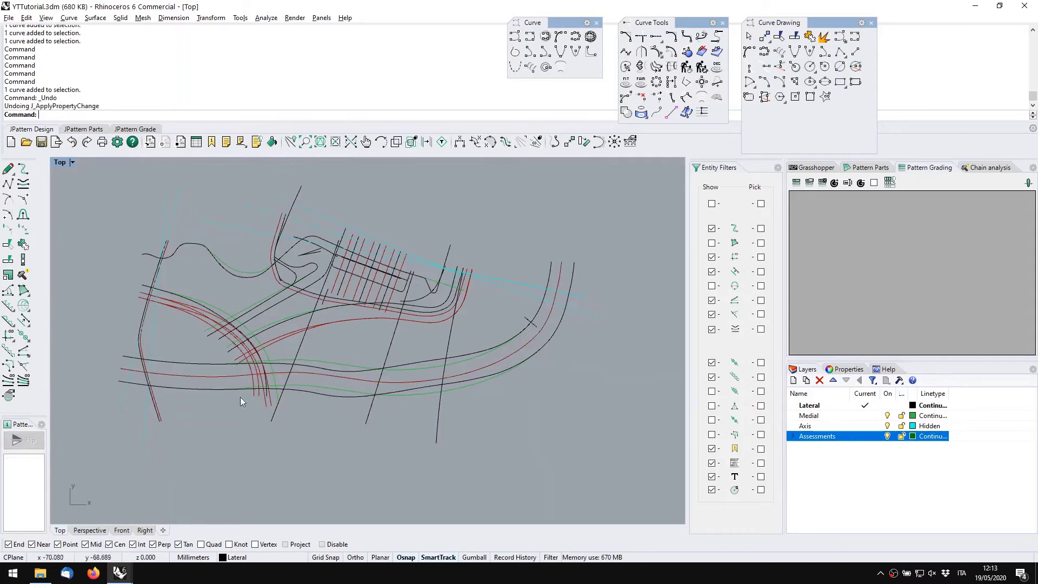
# Try flipping the margin of the arched curve at the rear of the shoe, then undo the change and deselect it
pyautogui.click(183, 310)
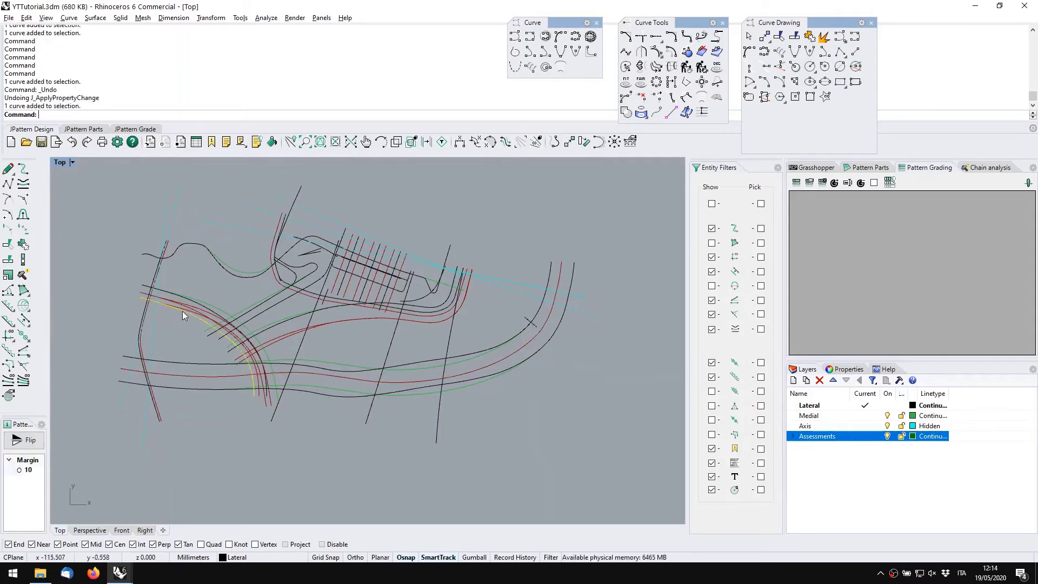
pyautogui.click(28, 442)
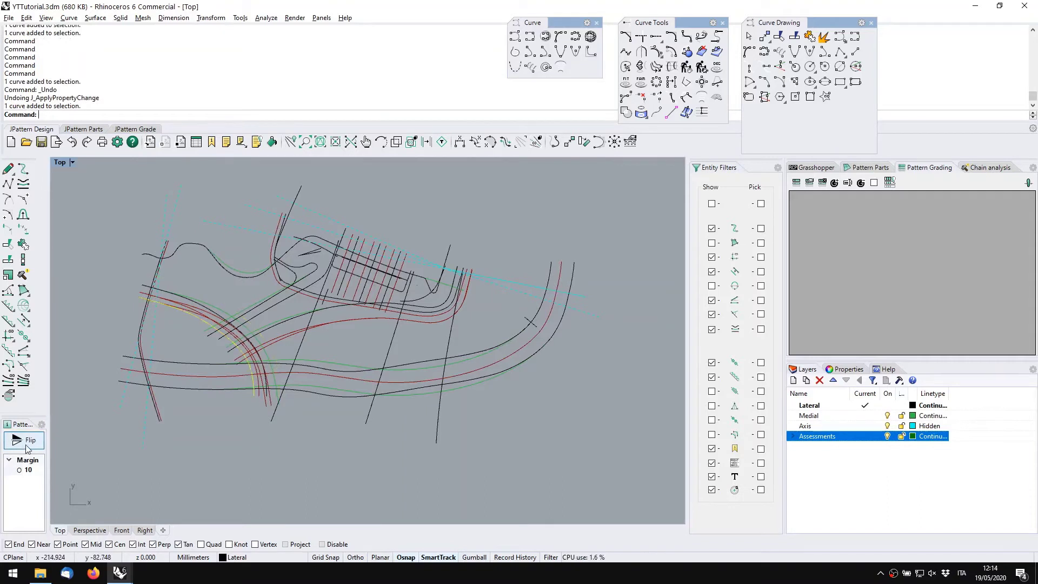
pyautogui.hotkey('ctrl', 'z')
pyautogui.hotkey('ctrl', 'z')
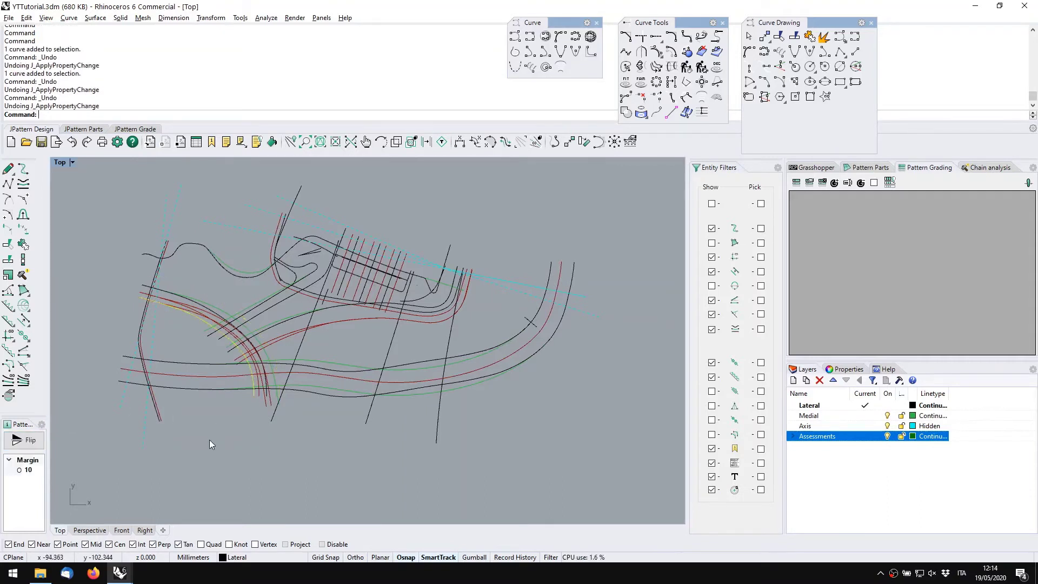
pyautogui.click(187, 439)
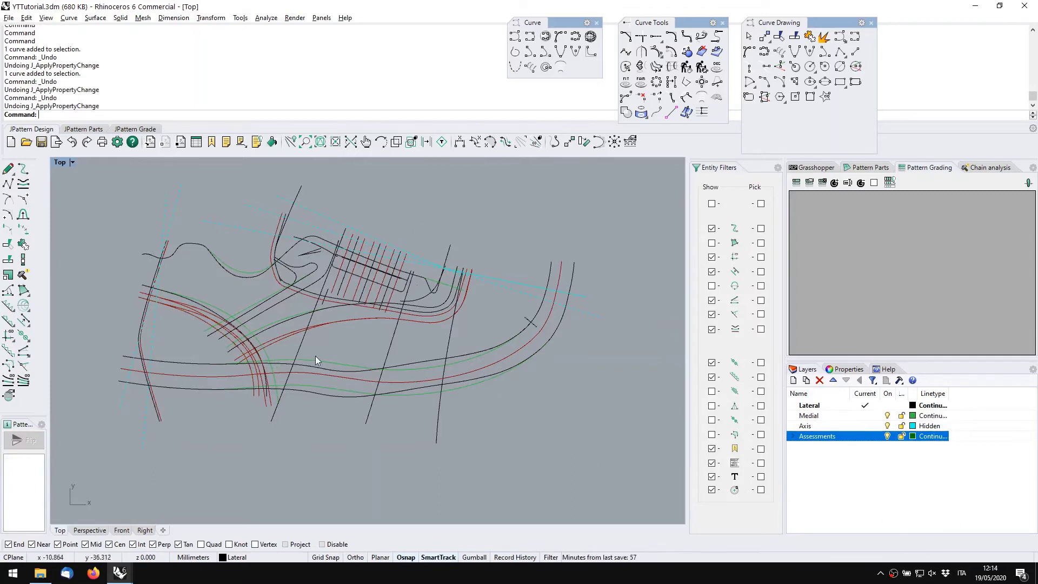
pyautogui.rightClick(893, 572)
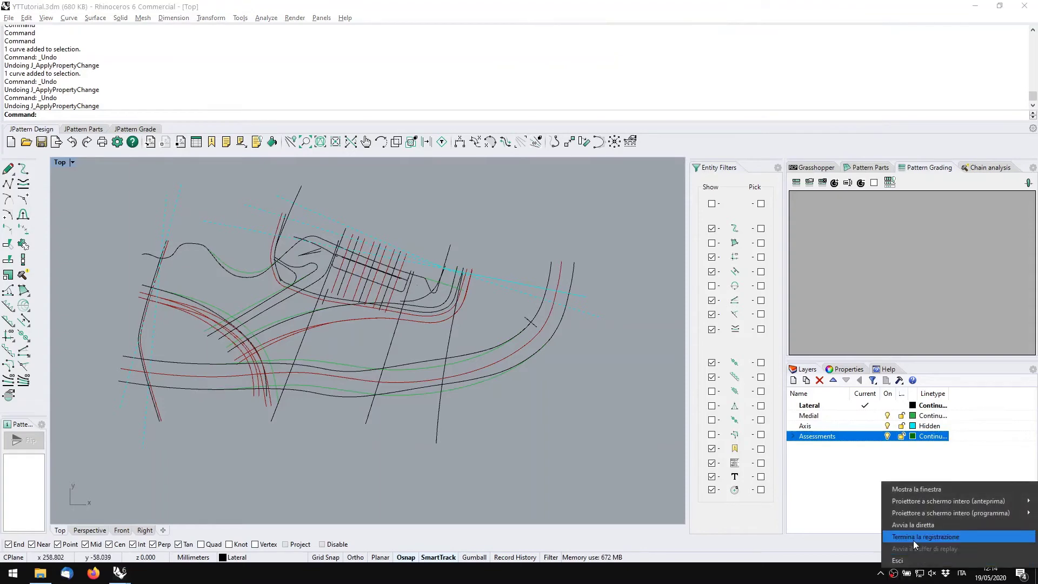
pyautogui.click(913, 539)
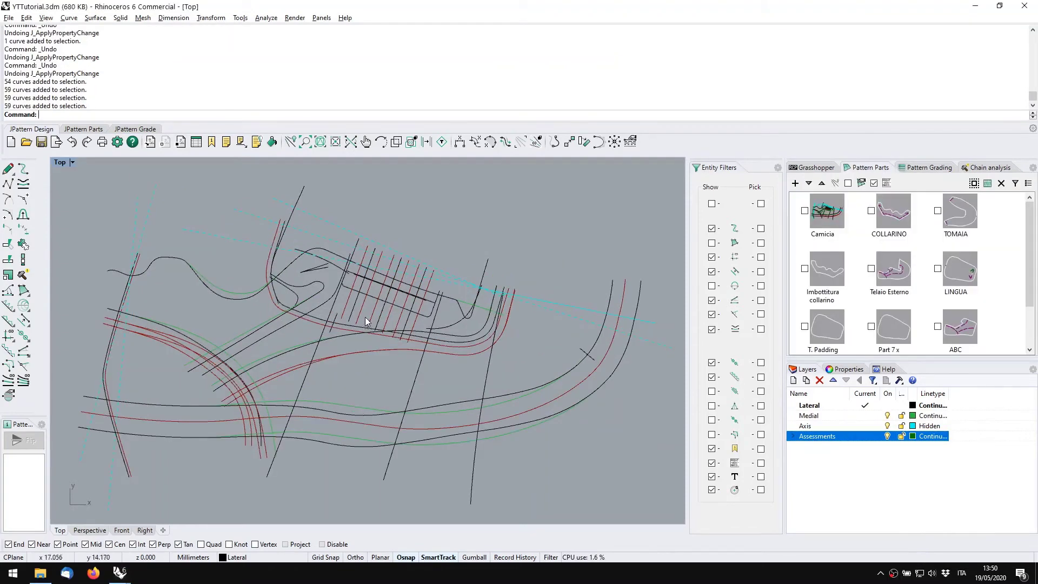
# Show all the hidden objects of the shoe pattern
pyautogui.middleClick(487, 219)
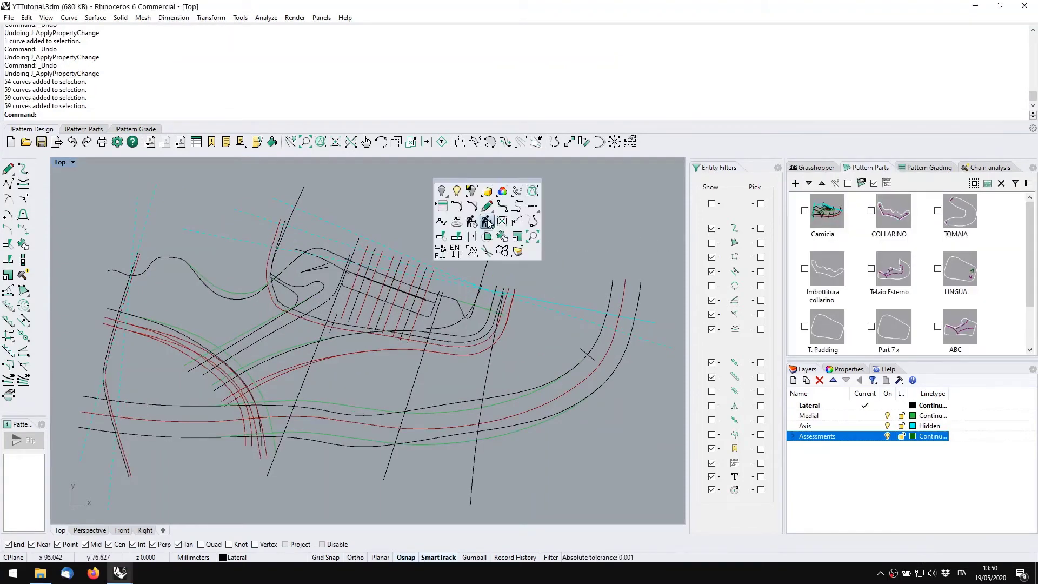
pyautogui.click(455, 195)
pyautogui.scroll(-8, 363, 299)
pyautogui.moveTo(364, 299); pyautogui.dragTo(417, 368, button='right')
pyautogui.scroll(-5, 417, 368)
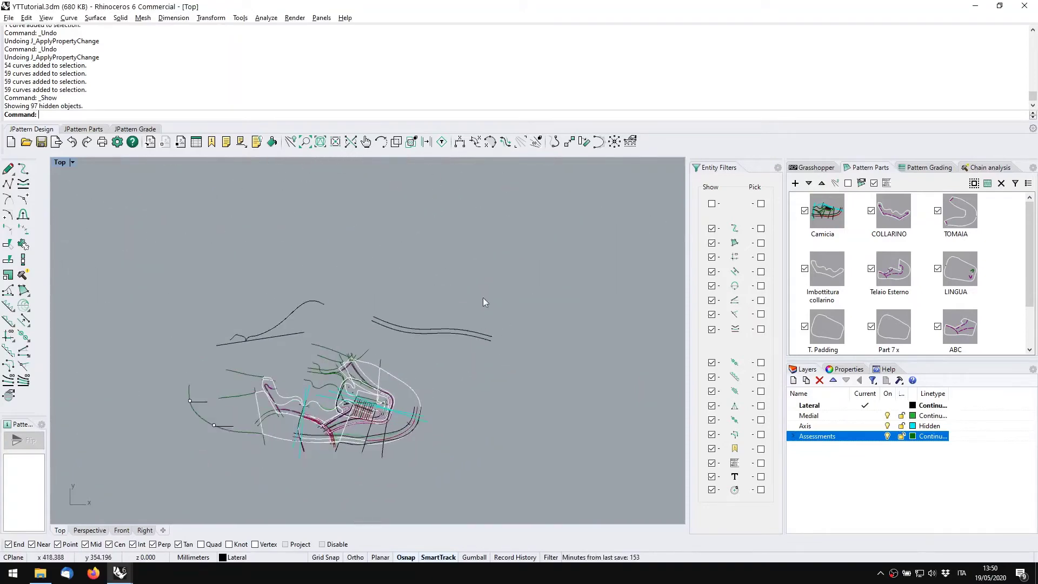
# Delete the five loose curves above the shoe pattern and look through the list of pattern parts
pyautogui.moveTo(497, 291); pyautogui.dragTo(243, 342)
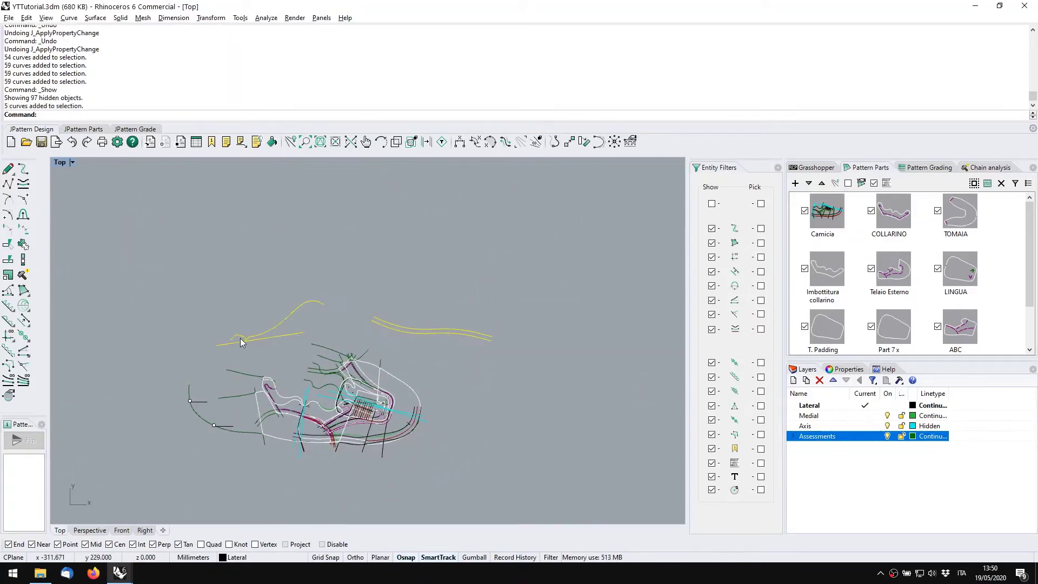
pyautogui.press('Delete')
pyautogui.scroll(-1, 952, 286)
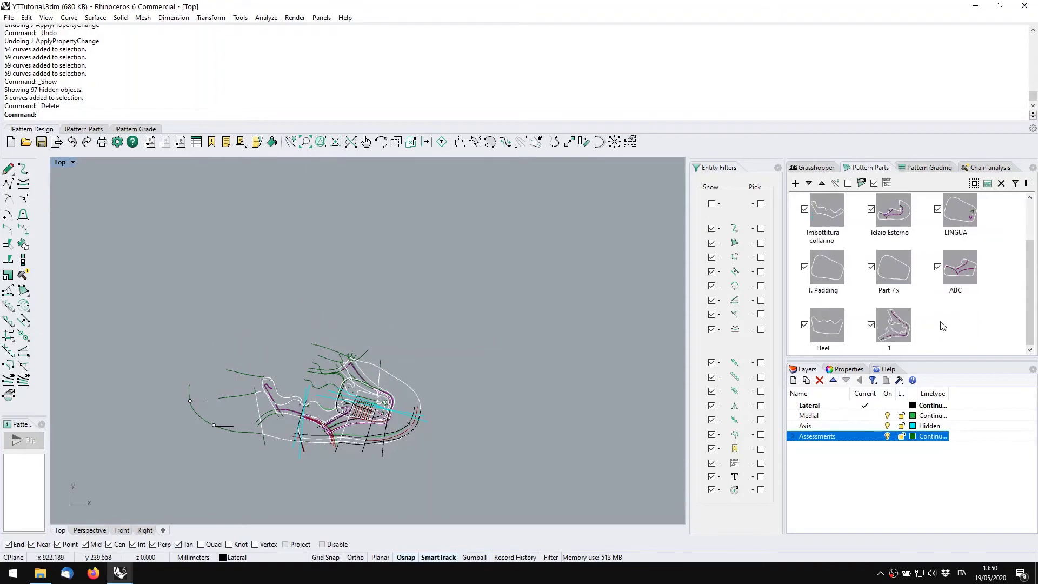
pyautogui.scroll(1, 942, 319)
pyautogui.scroll(-1, 943, 311)
# Delete the two points and two texts on the curve behind the heel of the pattern
pyautogui.moveTo(301, 404); pyautogui.dragTo(352, 341, button='right')
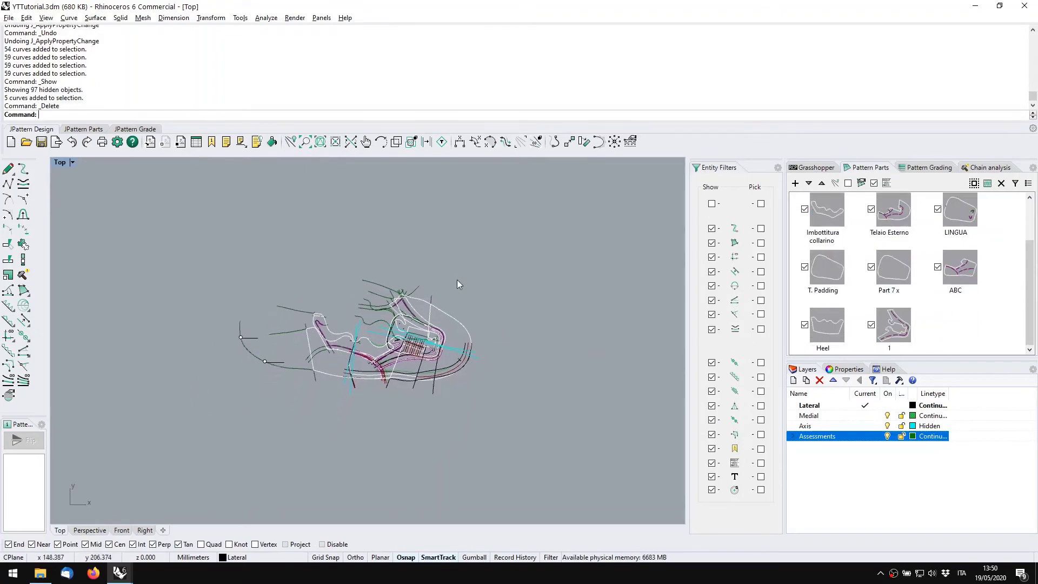
pyautogui.scroll(8, 241, 356)
pyautogui.moveTo(192, 241); pyautogui.dragTo(470, 431)
pyautogui.press('Delete')
pyautogui.moveTo(470, 458); pyautogui.dragTo(197, 288, button='right')
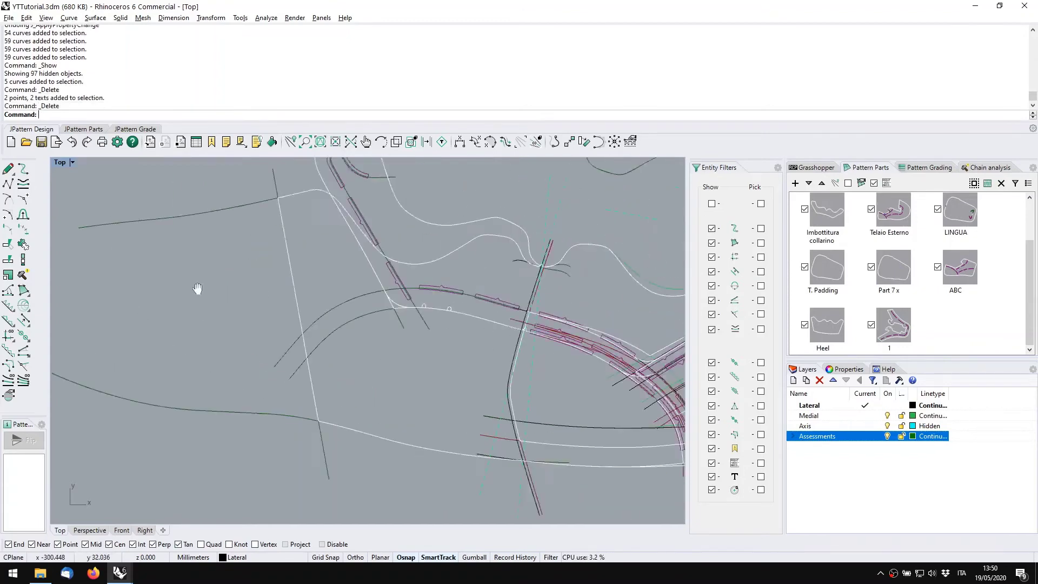
pyautogui.scroll(-5, 197, 288)
pyautogui.moveTo(300, 292); pyautogui.dragTo(369, 345, button='right')
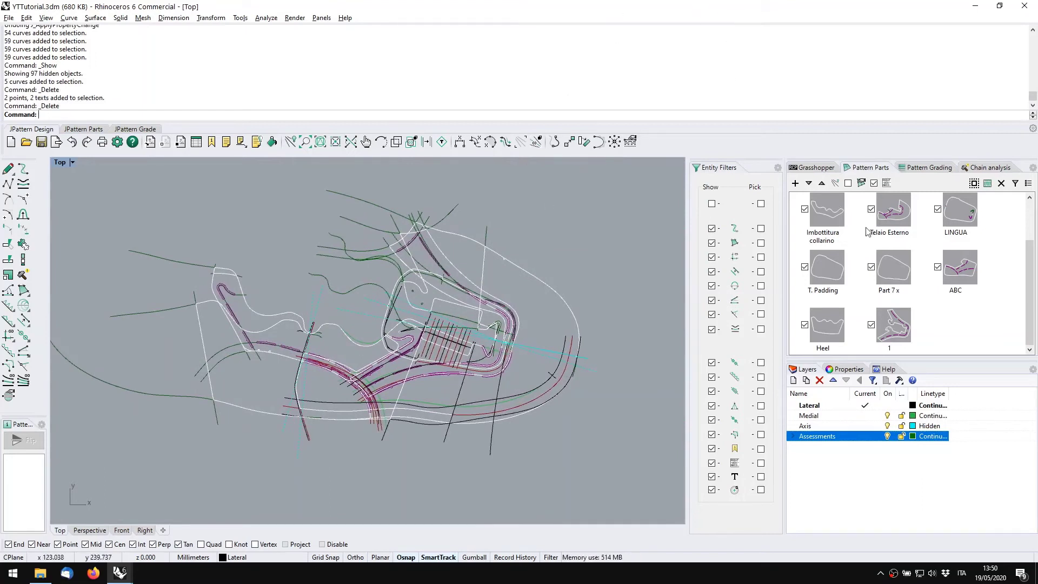
# Display the JPattern Grade tools and enlarge the viewport by shrinking the command history and the side panel area
pyautogui.click(135, 129)
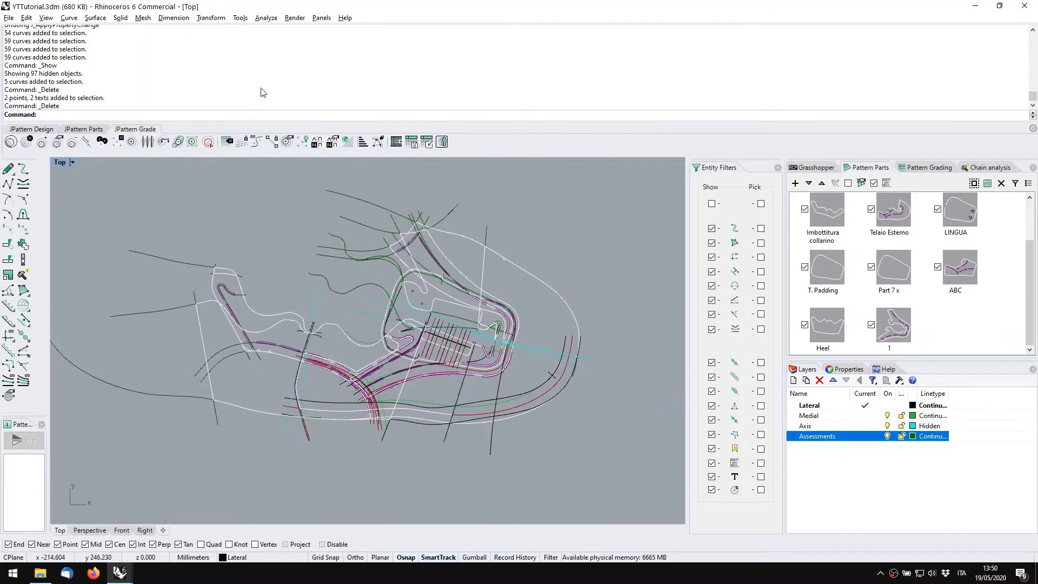
pyautogui.moveTo(265, 122); pyautogui.dragTo(273, 55)
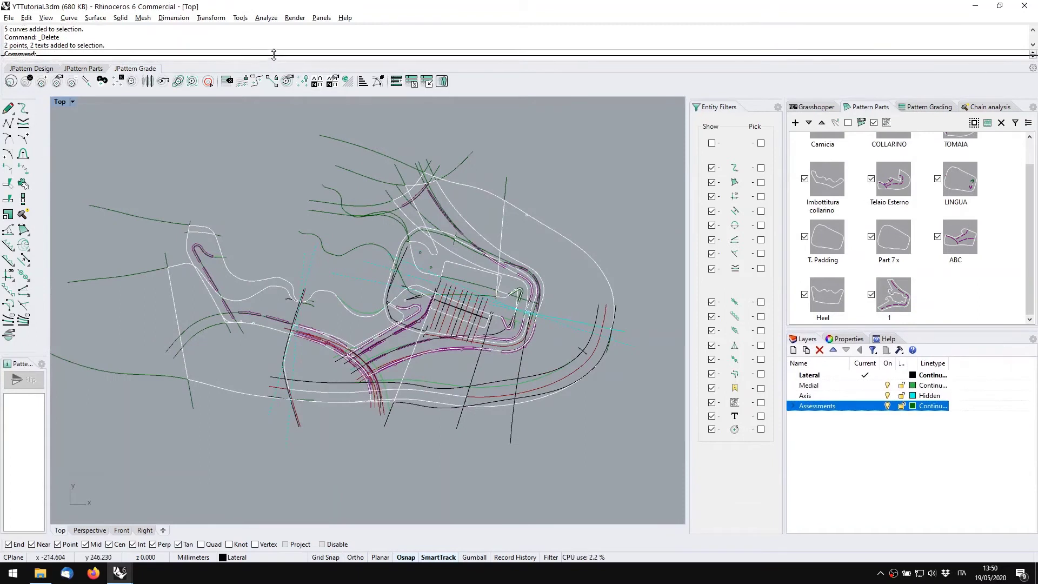
pyautogui.moveTo(784, 217); pyautogui.dragTo(829, 226)
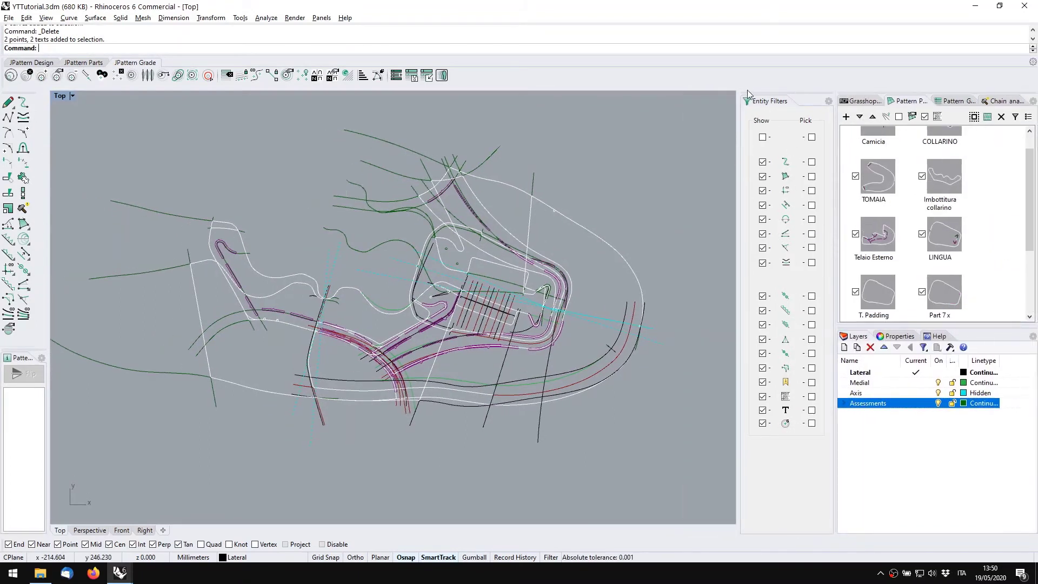
# Dock the Entity Filters with the other grouped side panels and show the Pattern Grading controls
pyautogui.moveTo(751, 101); pyautogui.dragTo(892, 101)
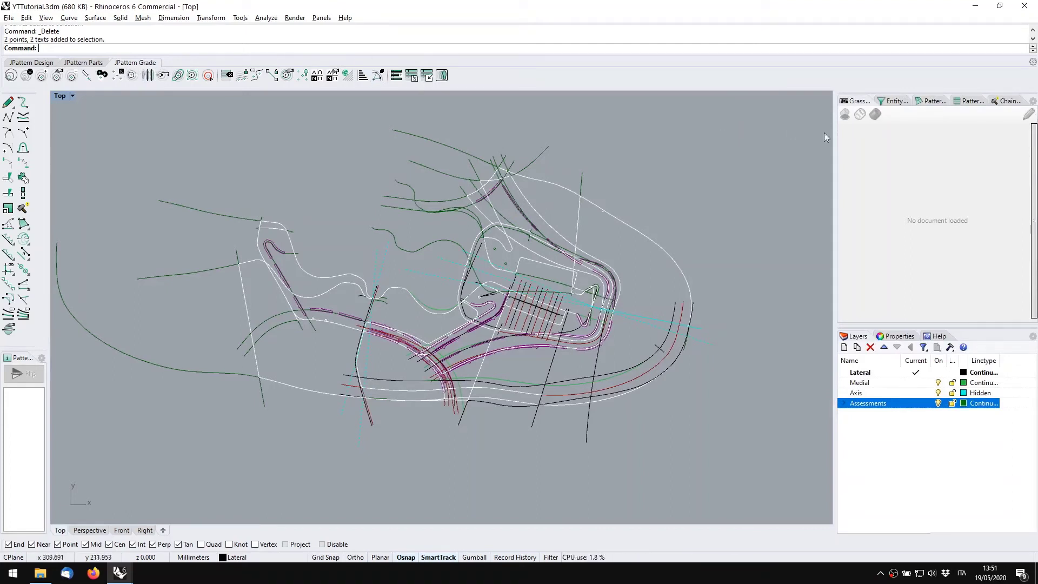
pyautogui.click(968, 101)
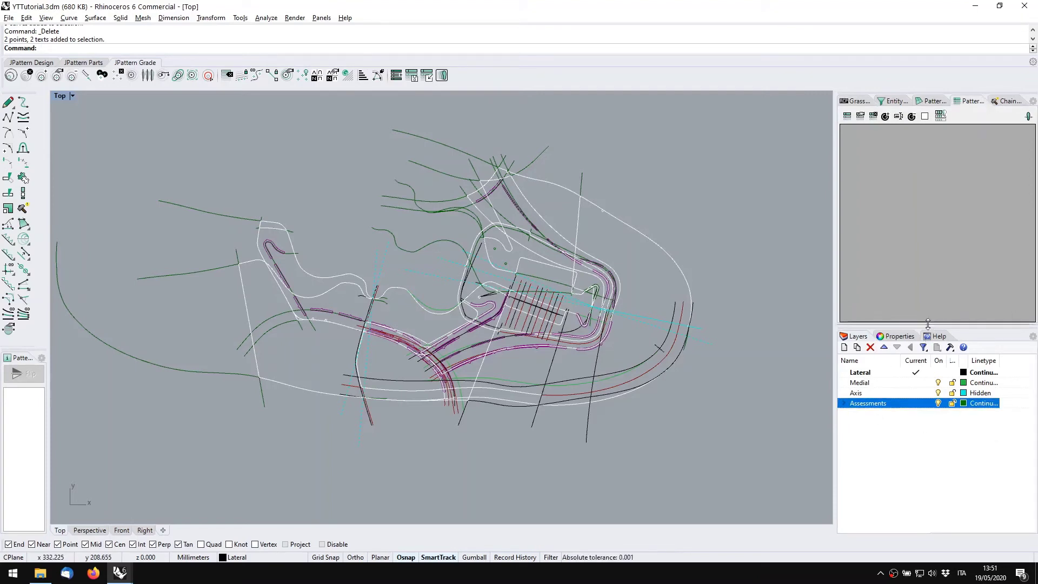
# Enlarge the Pattern Grading area and start a grading table setup with the French size grading preset
pyautogui.moveTo(927, 323); pyautogui.dragTo(927, 405)
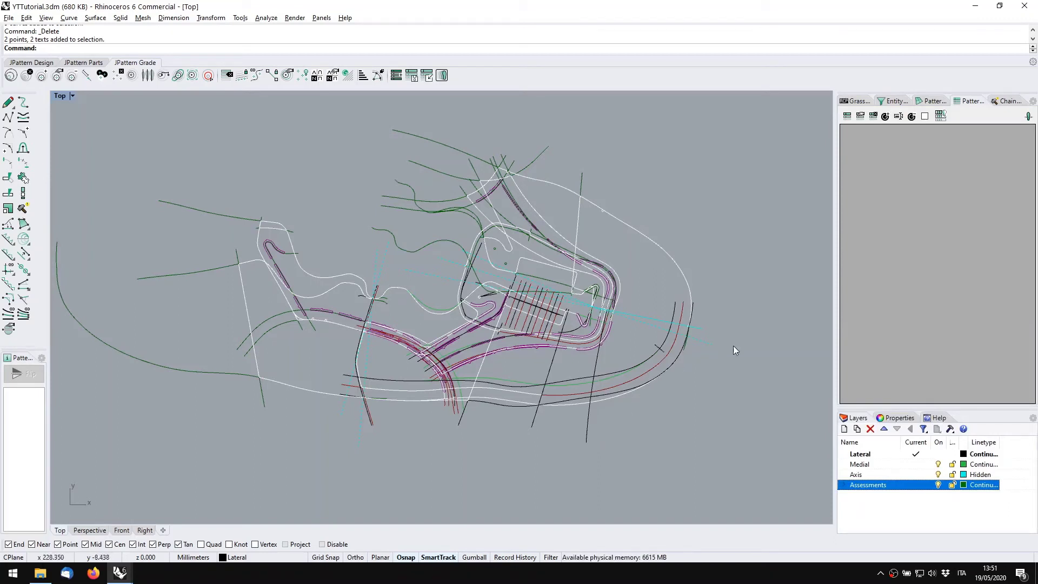
pyautogui.click(847, 117)
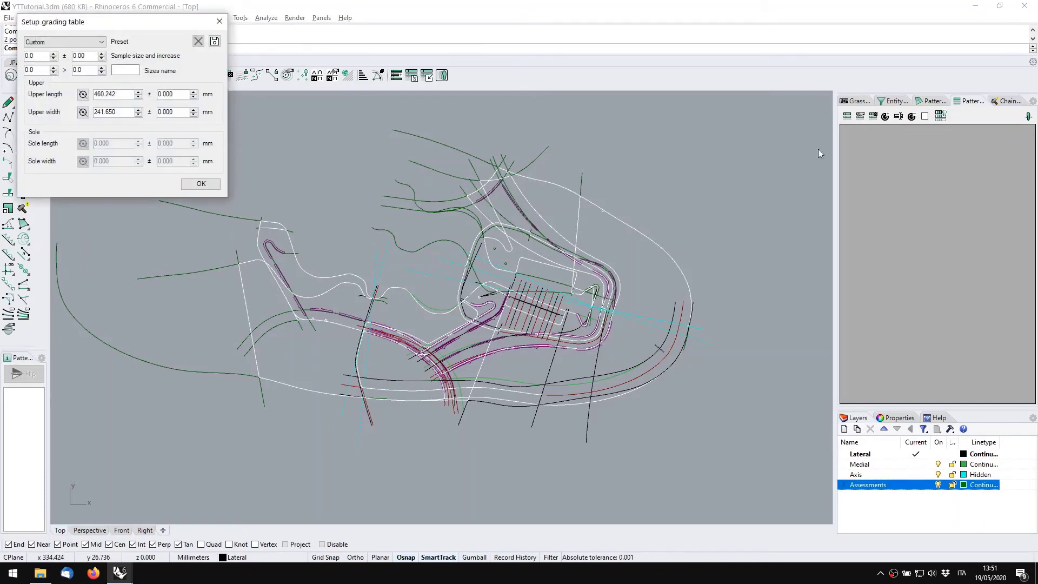
pyautogui.moveTo(78, 23); pyautogui.dragTo(294, 167)
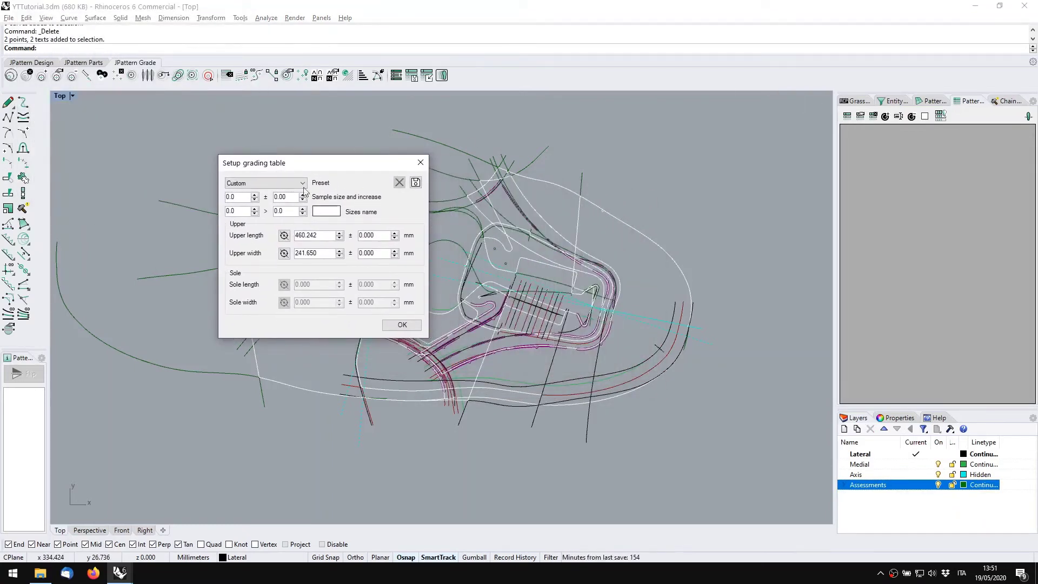
pyautogui.click(288, 184)
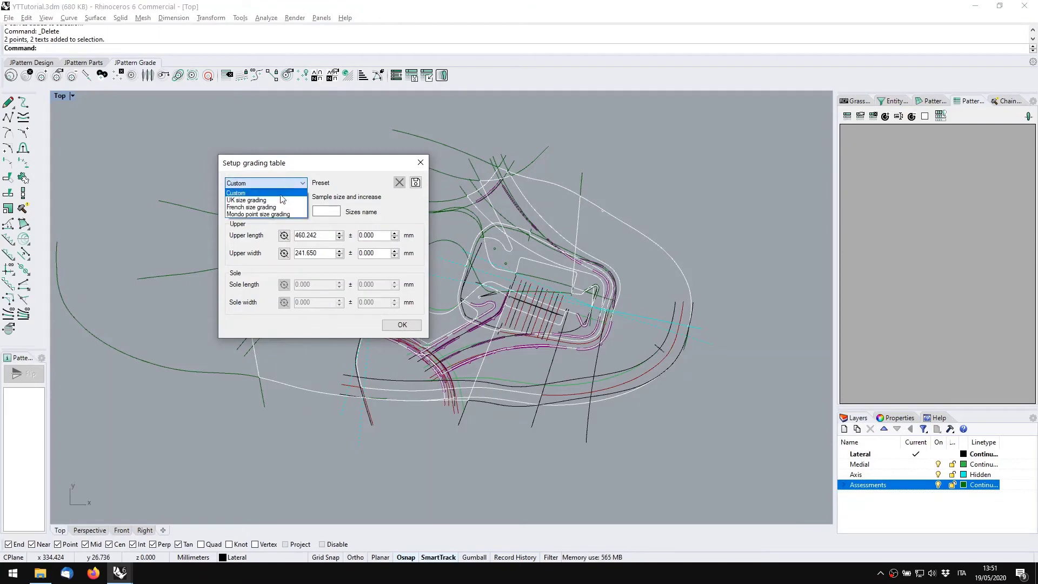
pyautogui.click(273, 208)
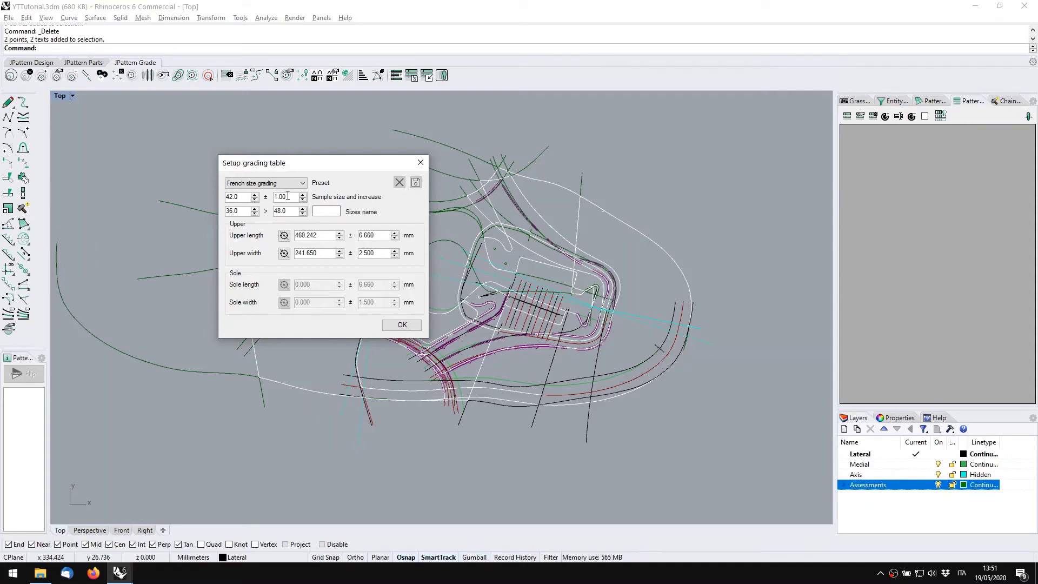
# Set the grading size range from 38 to 46
pyautogui.doubleClick(289, 199)
pyautogui.click(296, 196)
pyautogui.moveTo(245, 211); pyautogui.dragTo(210, 209)
pyautogui.write('38')
pyautogui.press('Tab')
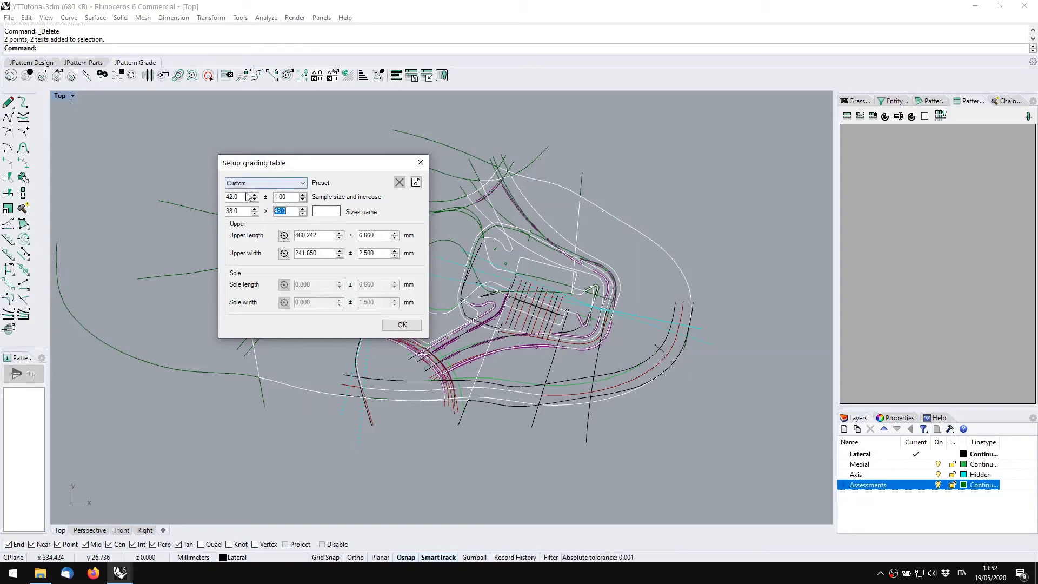
pyautogui.write('46')
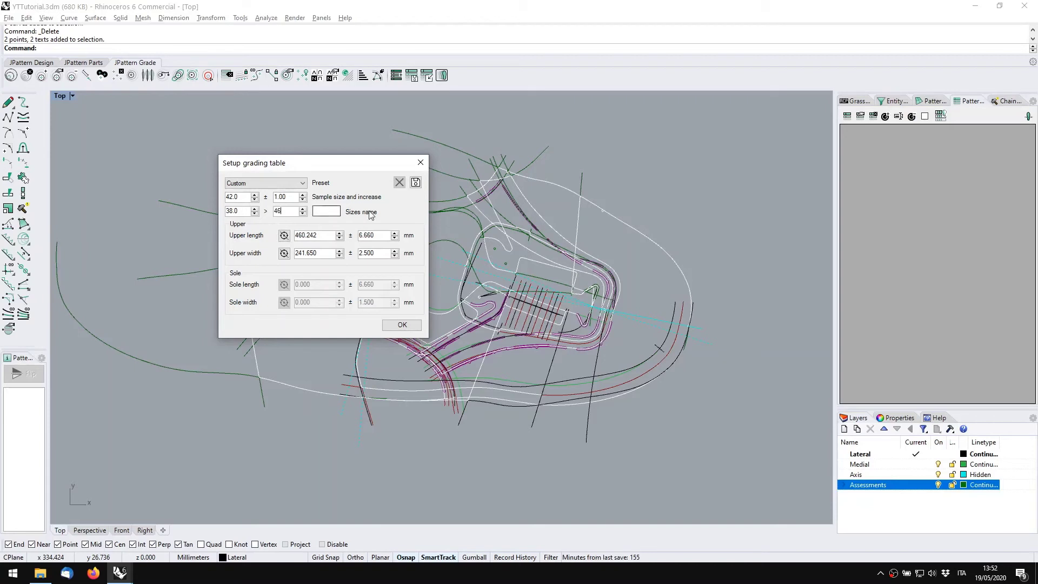
pyautogui.press('Tab')
# Try picking the upper length between the two ends of the cyan axis line, and restore the copied length of 460.242 mm
pyautogui.moveTo(323, 236); pyautogui.dragTo(276, 238)
pyautogui.hotkey('ctrl', 'c')
pyautogui.click(284, 235)
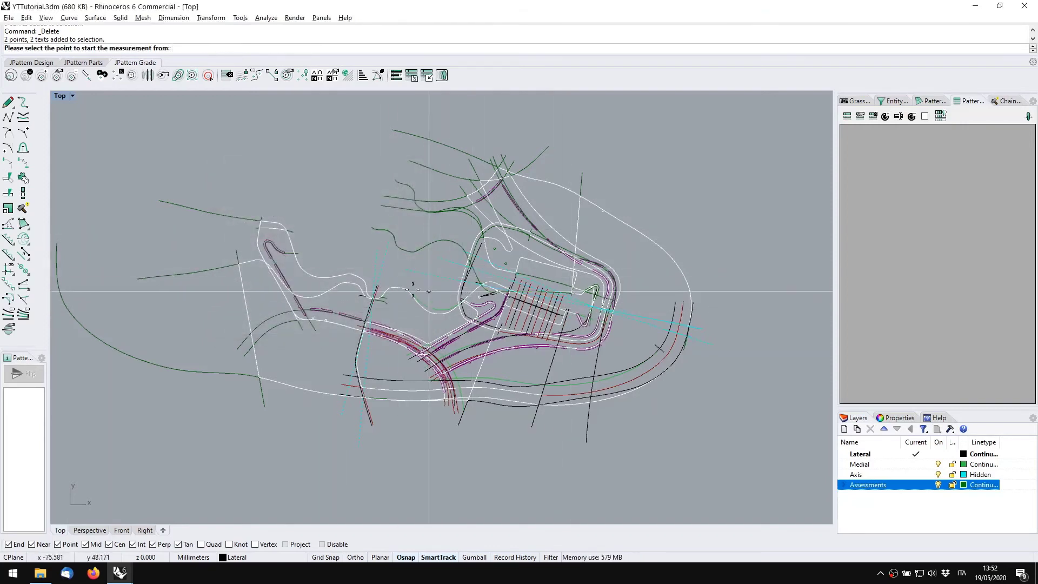
pyautogui.click(382, 263)
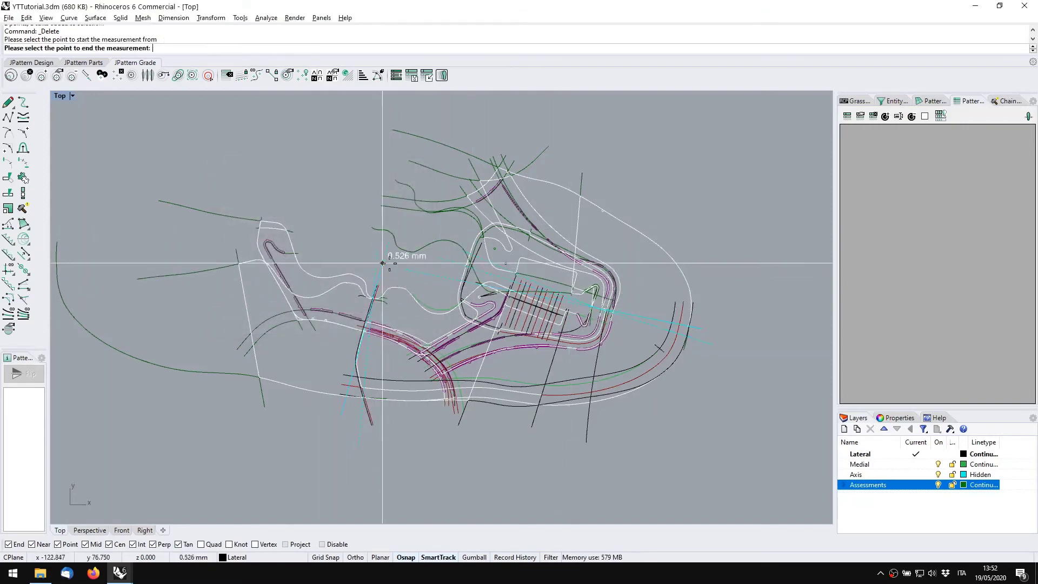
pyautogui.click(698, 328)
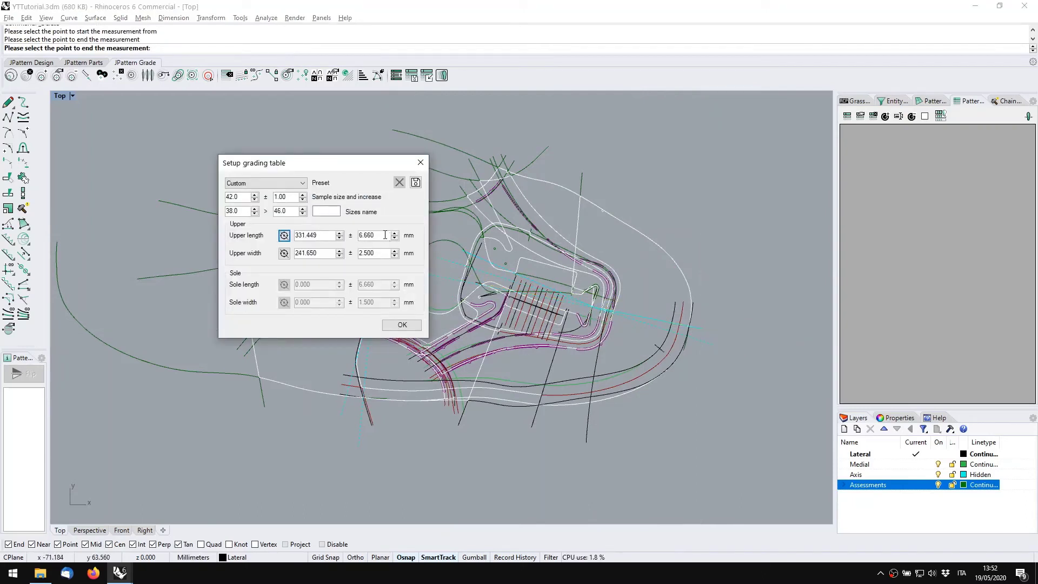
pyautogui.moveTo(322, 234); pyautogui.dragTo(192, 234)
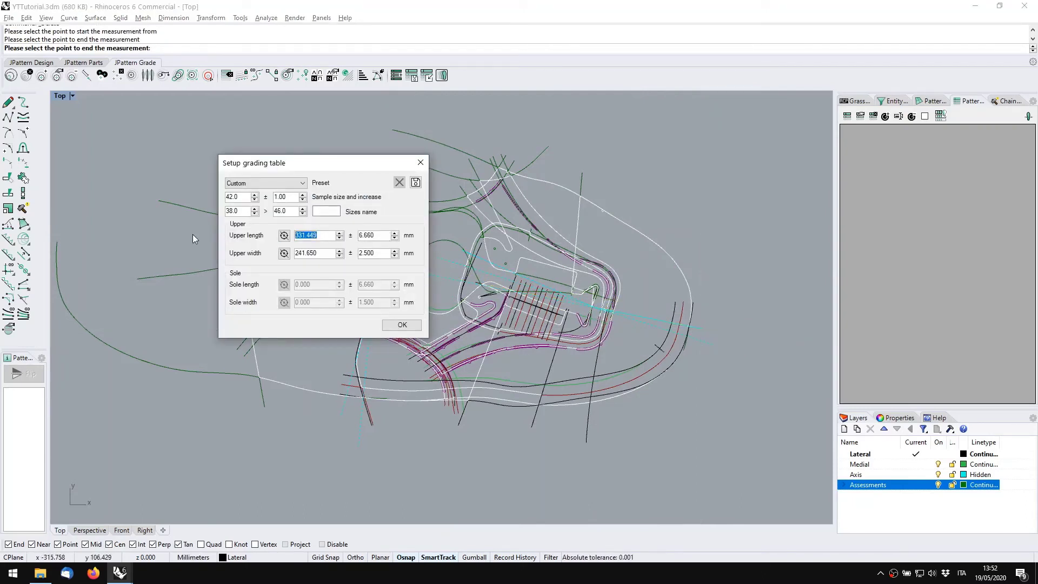
pyautogui.hotkey('ctrl', 'v')
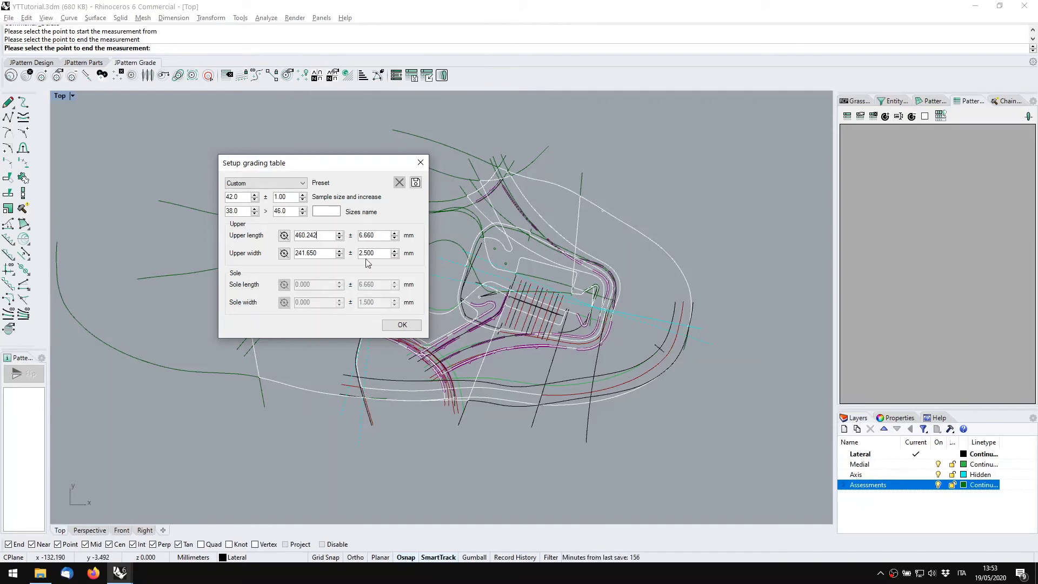
# Create the grading table and show its upper and sole length and width columns in a widened side area
pyautogui.click(401, 324)
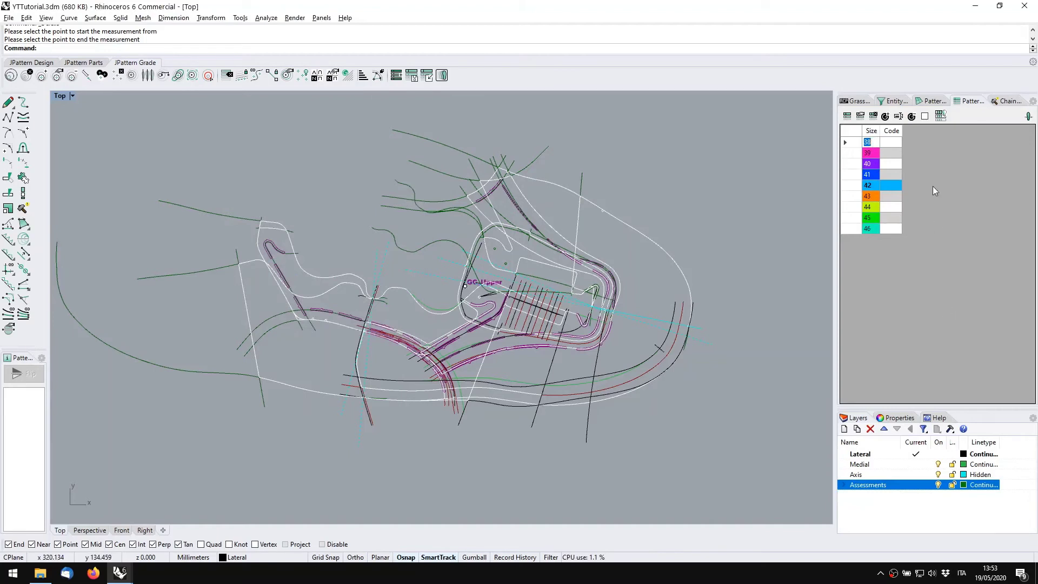
pyautogui.click(939, 118)
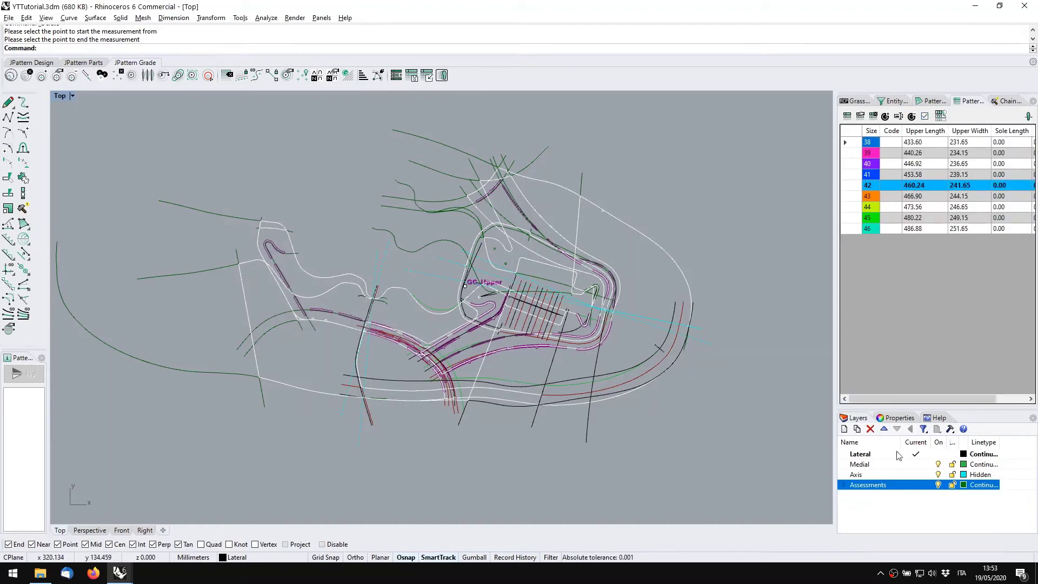
pyautogui.moveTo(922, 398)
pyautogui.mouseDown()
pyautogui.moveTo(964, 409)
pyautogui.moveTo(932, 404)
pyautogui.mouseUp()
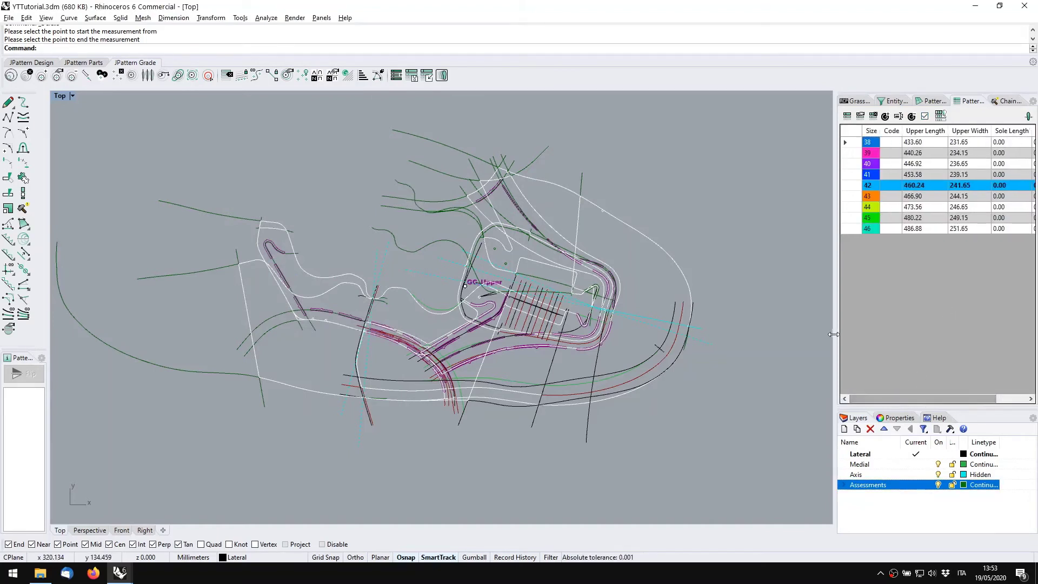
pyautogui.moveTo(836, 335); pyautogui.dragTo(720, 345)
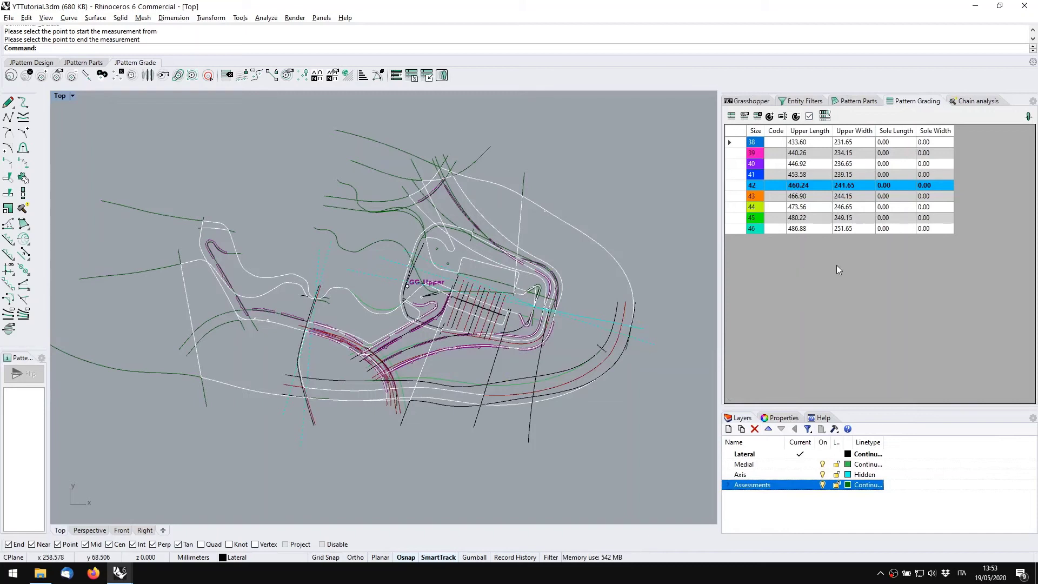
# Set the upper length of size 38 to 434 in the grading table
pyautogui.click(809, 142)
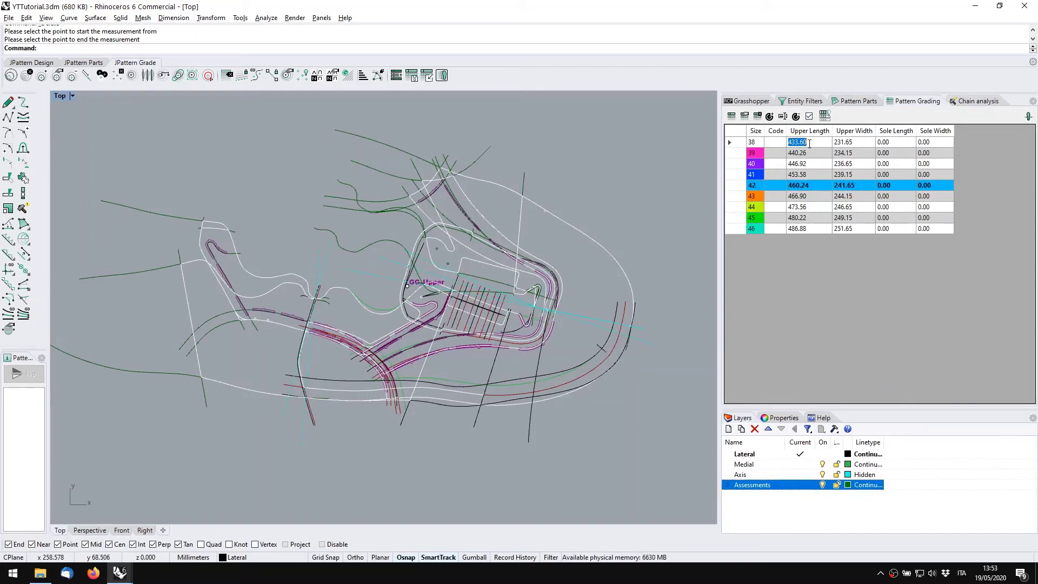
pyautogui.click(809, 143)
pyautogui.write('434')
pyautogui.press('Return')
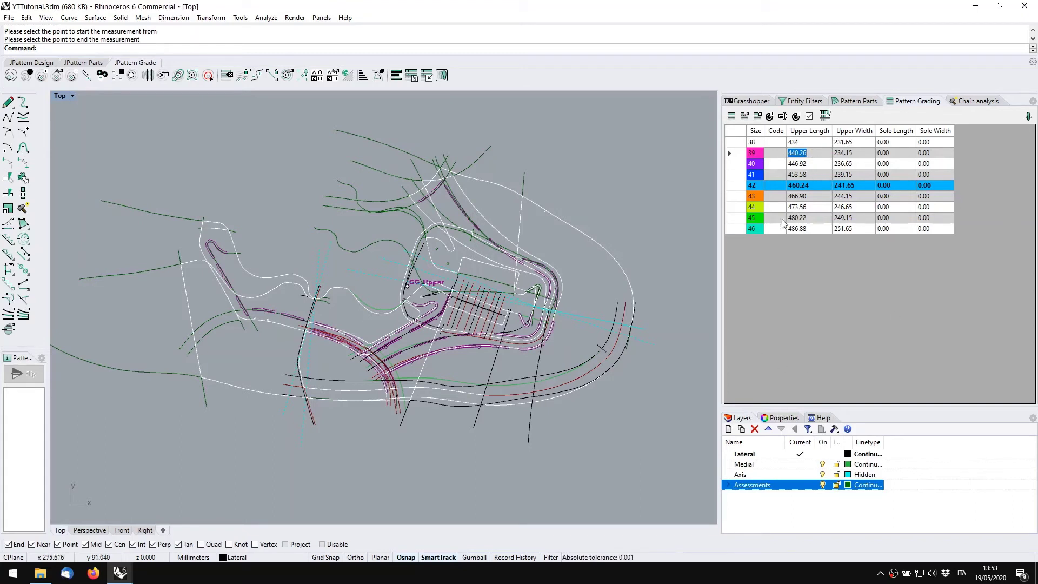
# Display the TOMAIA part and then the LINGUA part on its own, and return to the grading table
pyautogui.moveTo(464, 295); pyautogui.dragTo(477, 328, button='right')
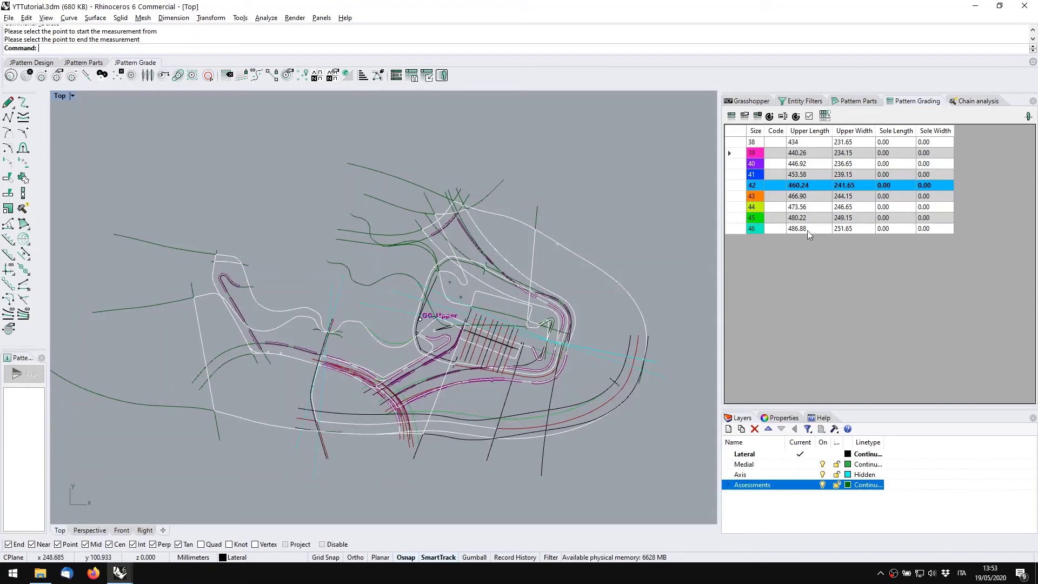
pyautogui.click(861, 104)
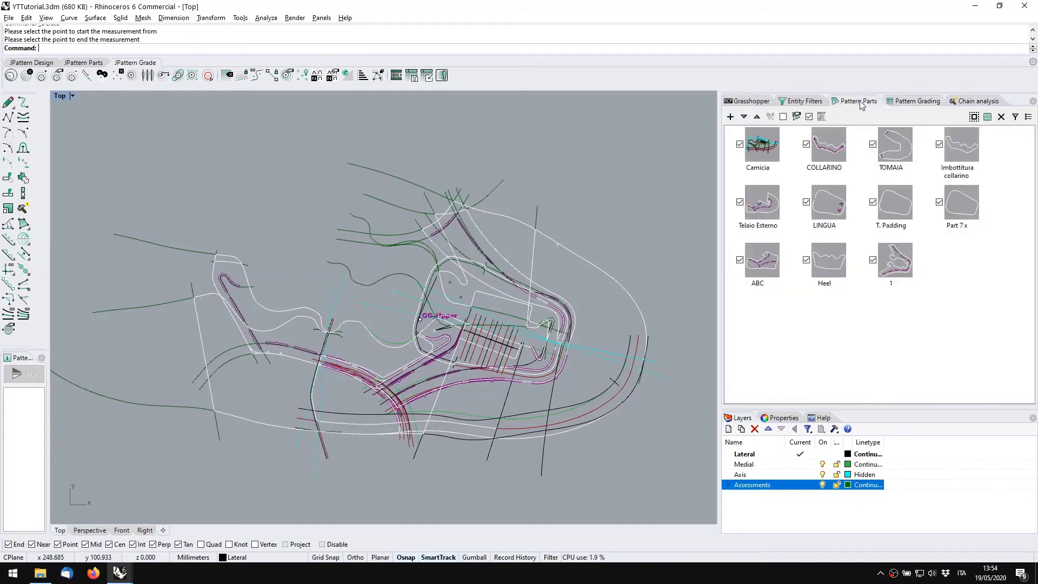
pyautogui.doubleClick(895, 146)
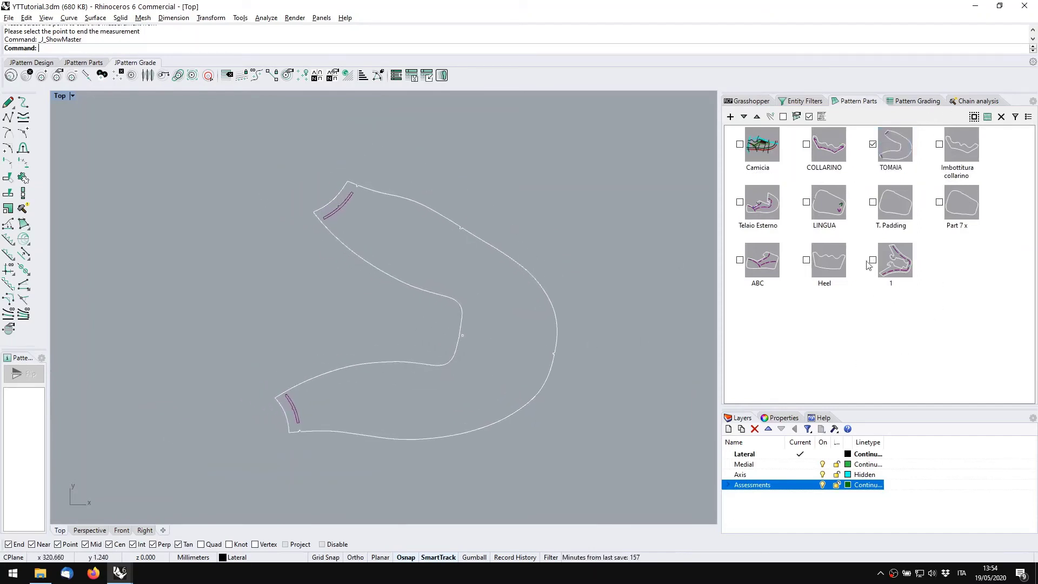
pyautogui.doubleClick(839, 216)
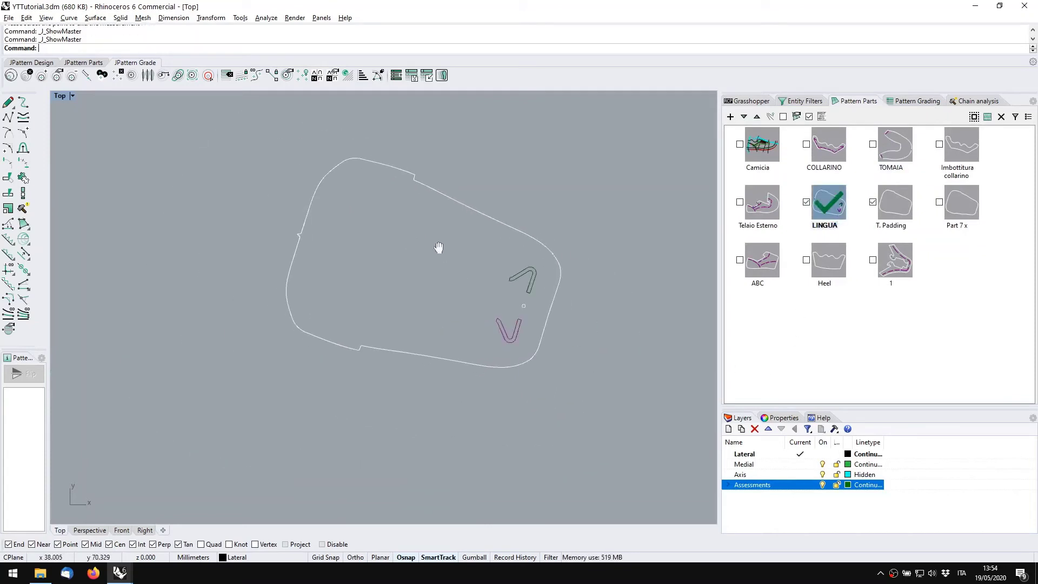
pyautogui.click(920, 102)
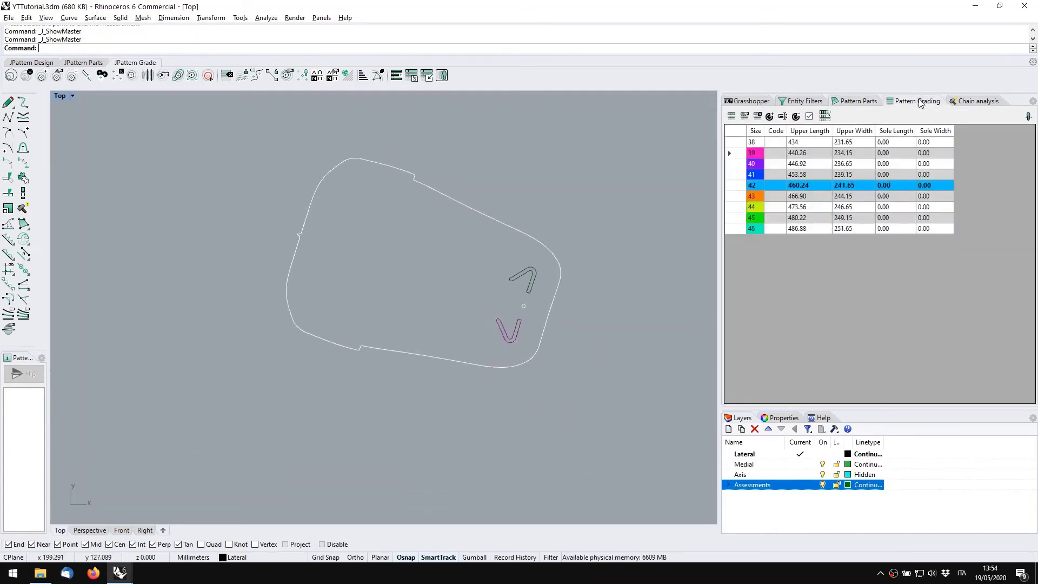
# Try to preview the graded lines of LINGUA and T. Padding for sizes 38 and 46, and close the preview settings
pyautogui.click(11, 75)
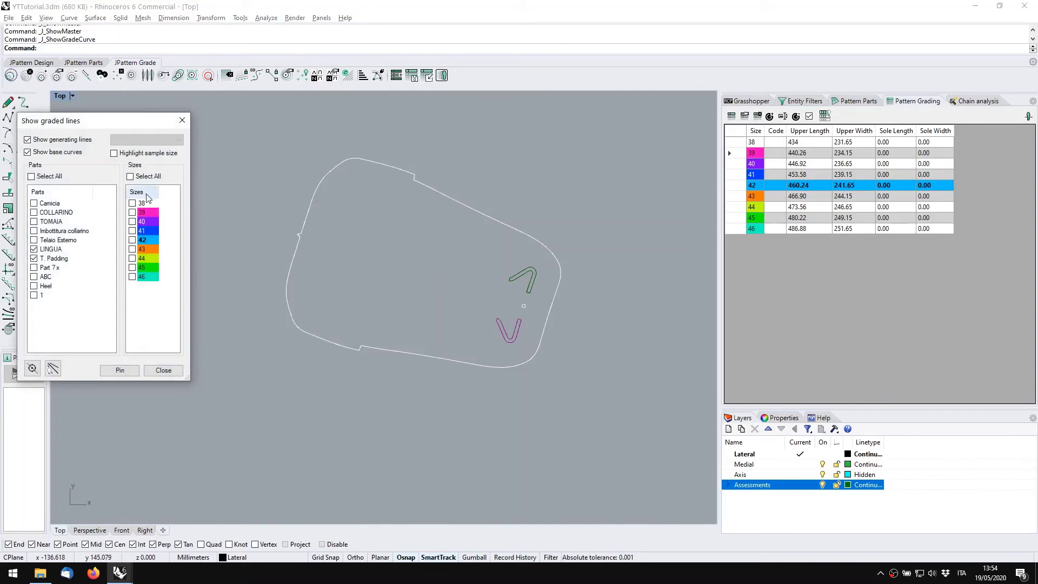
pyautogui.click(133, 204)
pyautogui.click(132, 203)
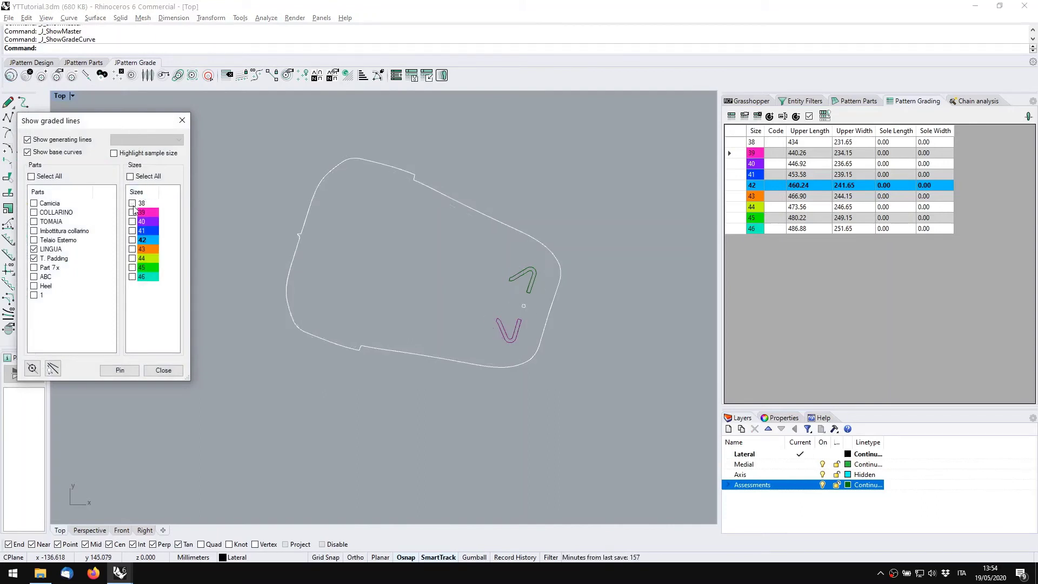
pyautogui.click(131, 280)
pyautogui.click(132, 279)
pyautogui.click(164, 370)
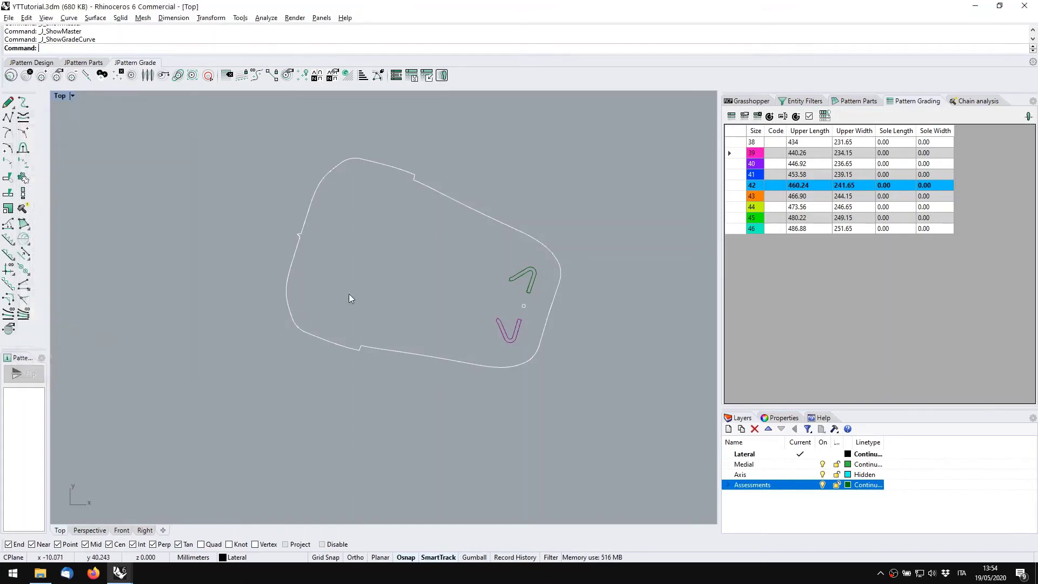
# Show all hidden objects and select the GC_Upper grading centre point
pyautogui.middleClick(286, 199)
pyautogui.click(303, 208)
pyautogui.scroll(10, 335, 250)
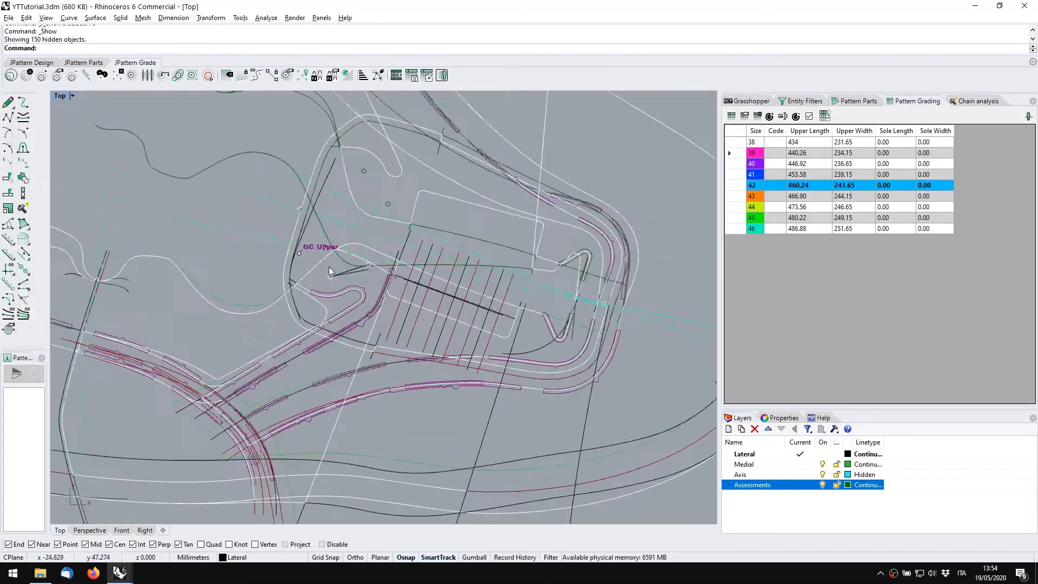
pyautogui.click(366, 265)
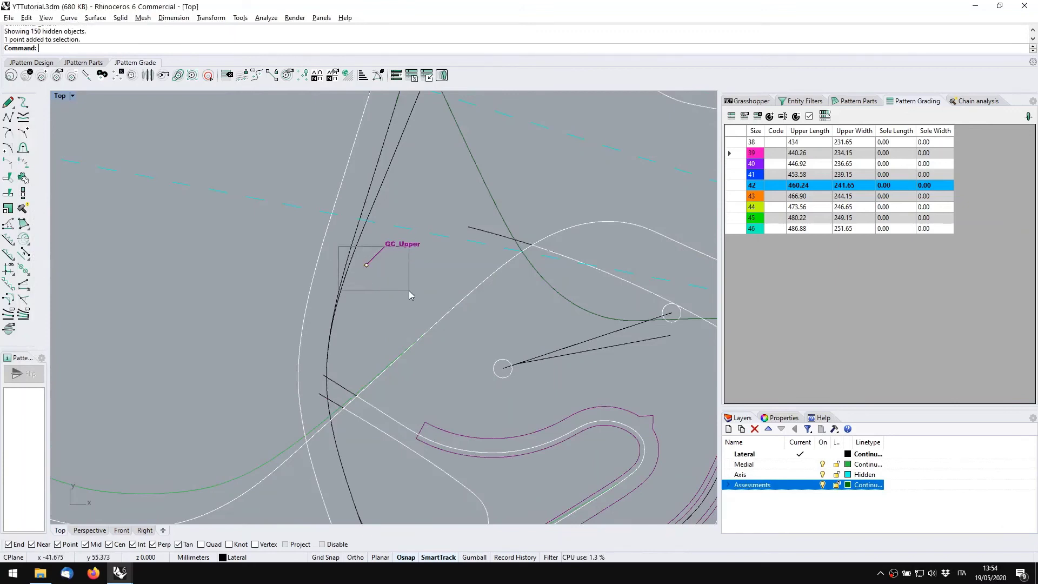
pyautogui.moveTo(409, 290); pyautogui.dragTo(409, 291)
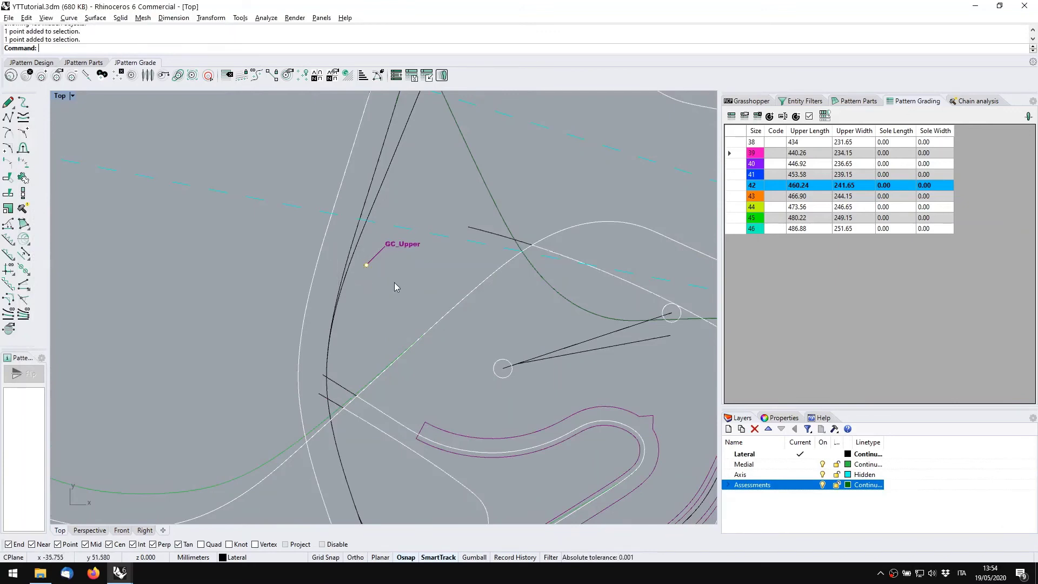
# Reselect the GC_Upper point and display the LINGUA part together with it
pyautogui.scroll(-5, 386, 265)
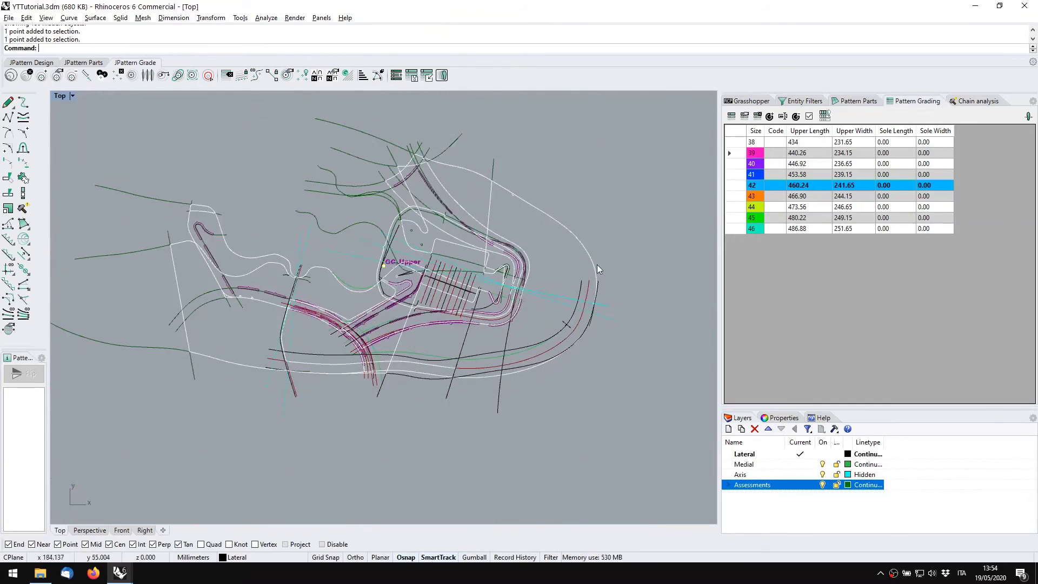
pyautogui.moveTo(510, 270); pyautogui.dragTo(458, 282, button='right')
pyautogui.scroll(6, 327, 254)
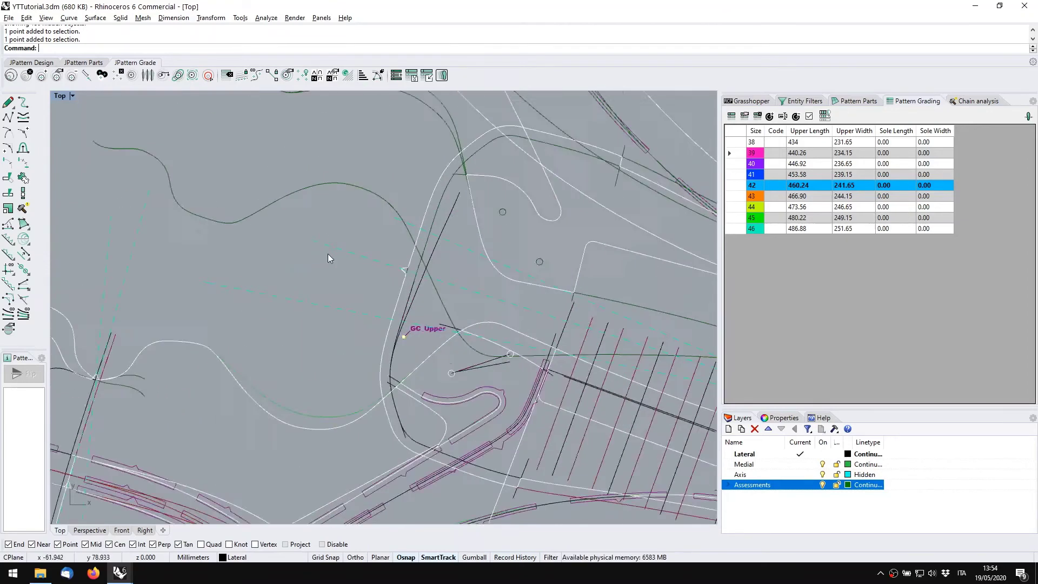
pyautogui.moveTo(376, 315); pyautogui.dragTo(297, 254, button='right')
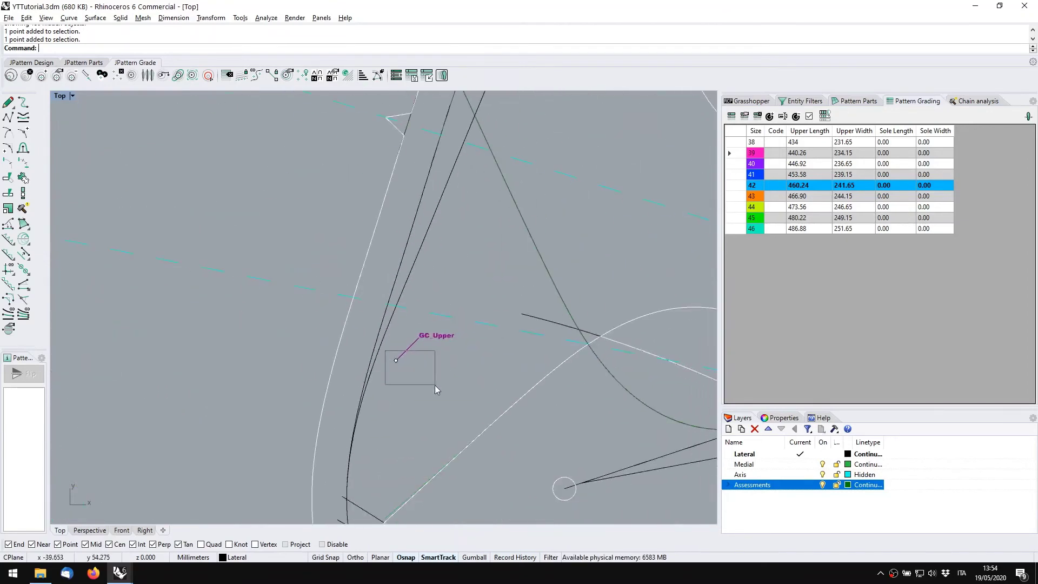
pyautogui.moveTo(435, 386); pyautogui.dragTo(435, 386)
pyautogui.click(858, 103)
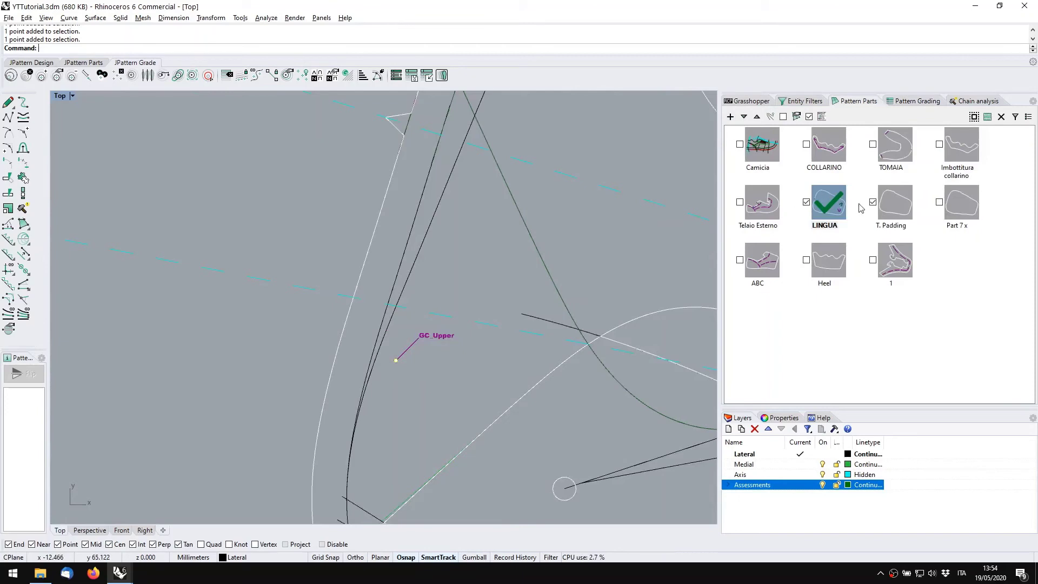
pyautogui.doubleClick(827, 212)
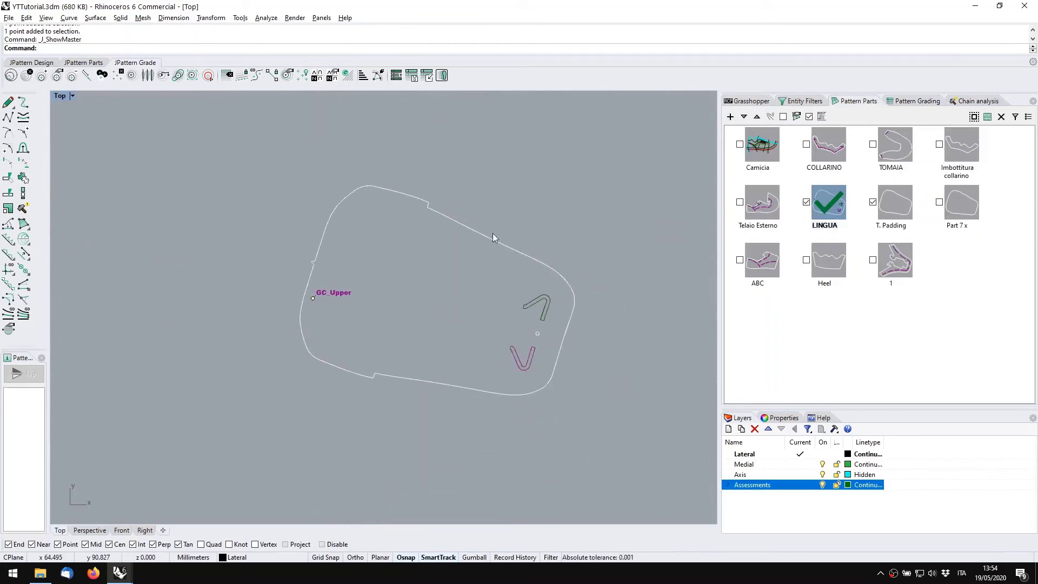
# Preview the graded lines of LINGUA and T. Padding in all sizes with the sample size highlighted, and select the highlighted outline
pyautogui.click(26, 75)
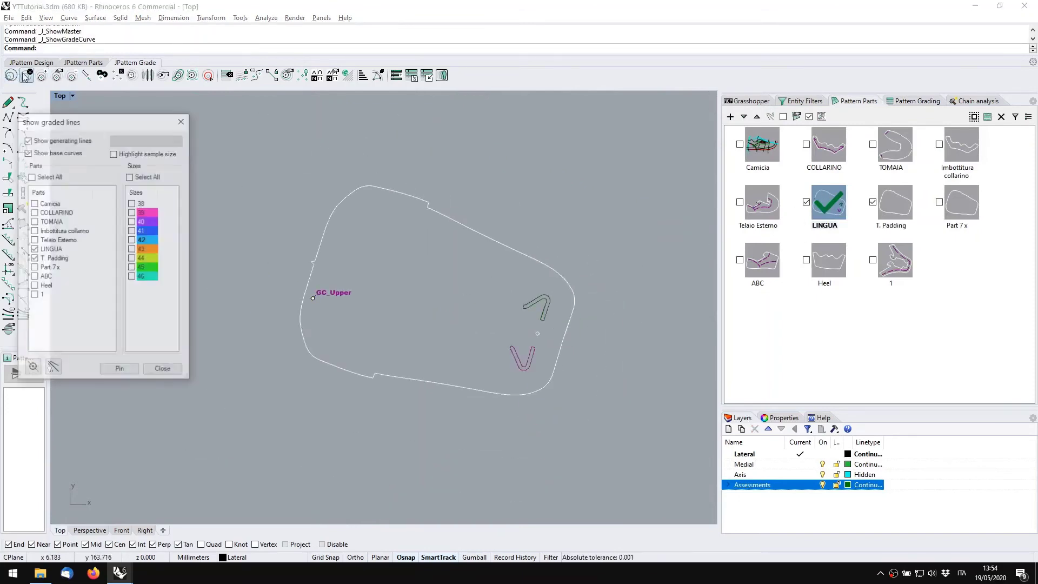
pyautogui.click(132, 204)
pyautogui.click(133, 203)
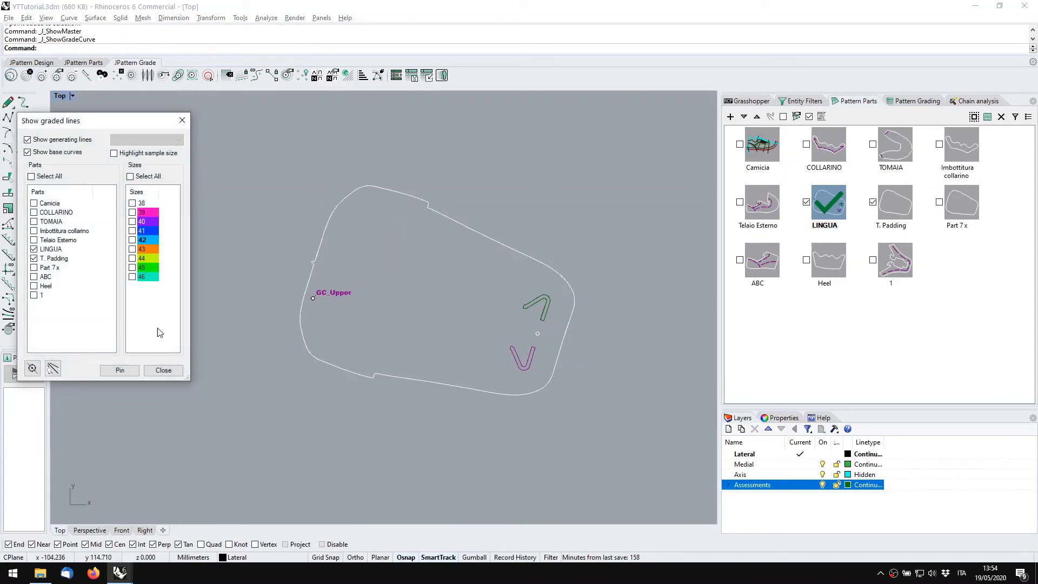
pyautogui.click(138, 280)
pyautogui.click(134, 278)
pyautogui.click(132, 277)
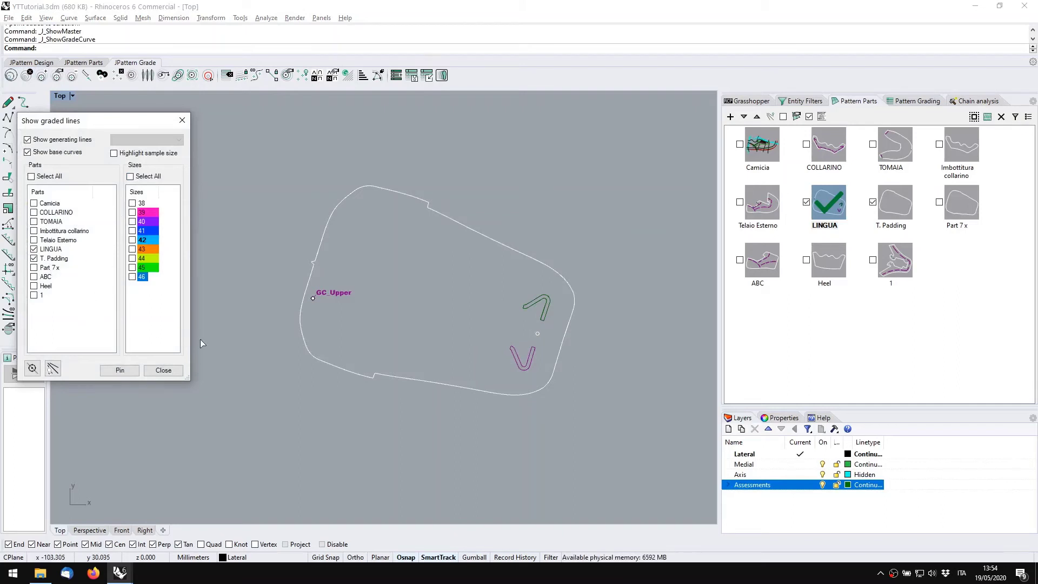
pyautogui.click(116, 154)
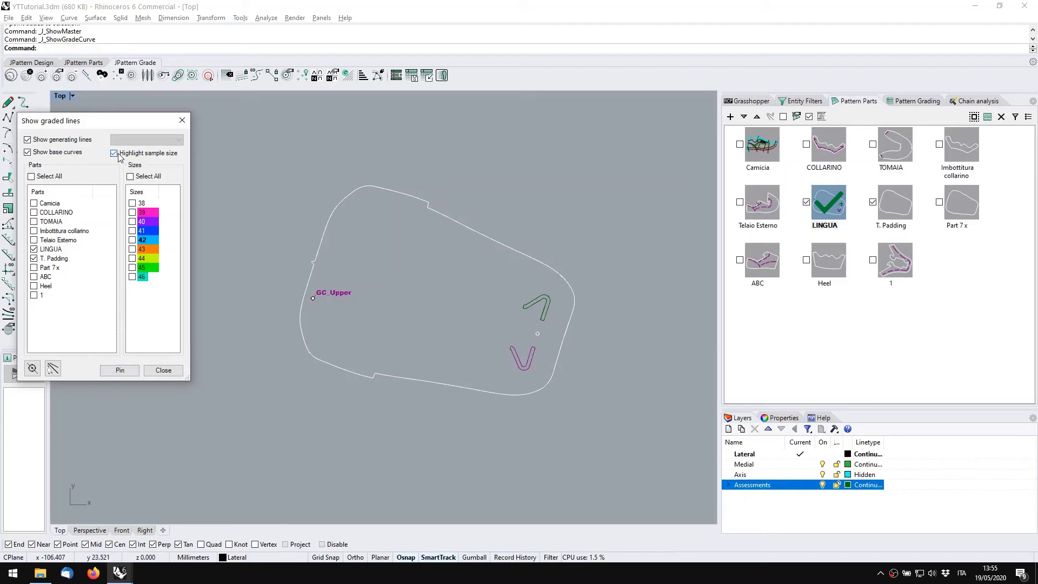
pyautogui.click(131, 177)
pyautogui.click(154, 369)
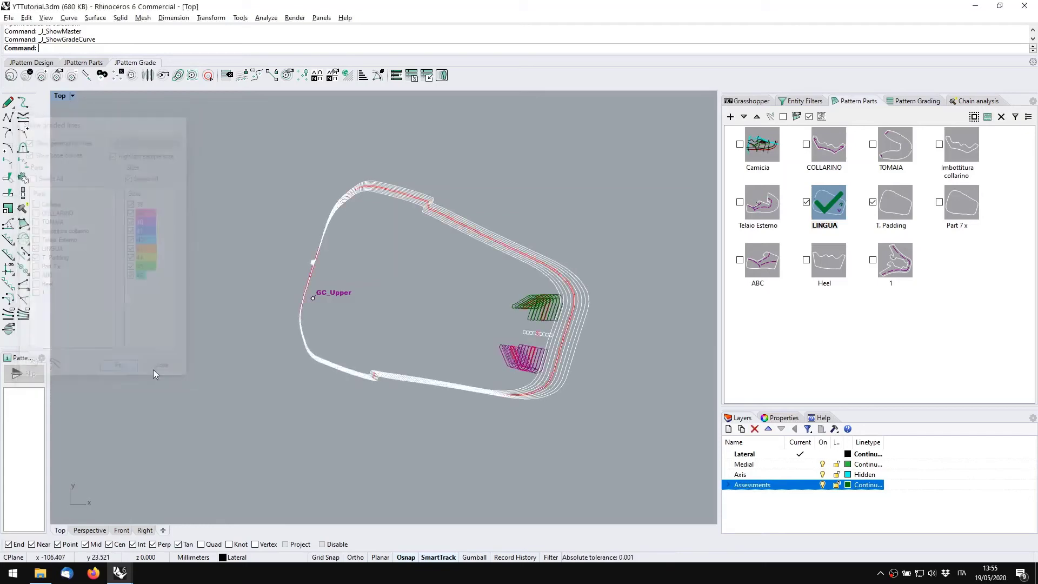
pyautogui.scroll(8, 511, 331)
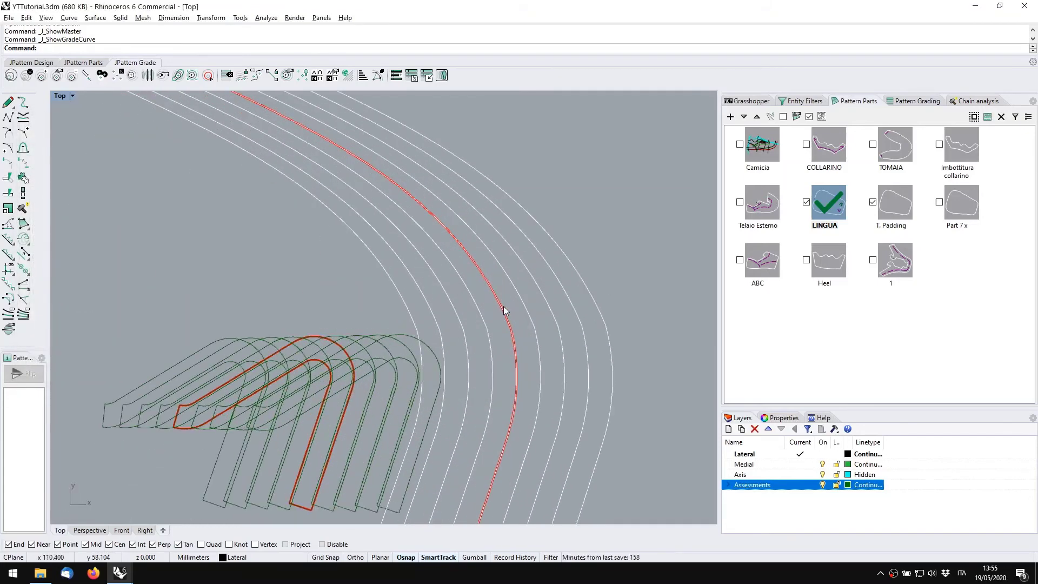
pyautogui.moveTo(504, 305); pyautogui.dragTo(505, 319)
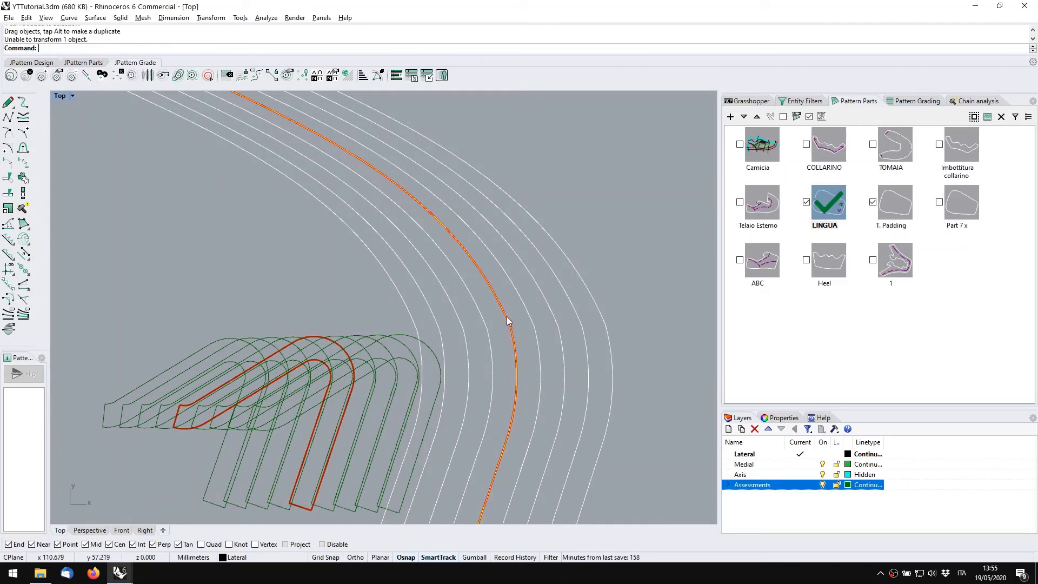
# Pin the graded lines of LINGUA and T. Padding for sizes 38 and 46 without highlighting the sample size
pyautogui.click(10, 76)
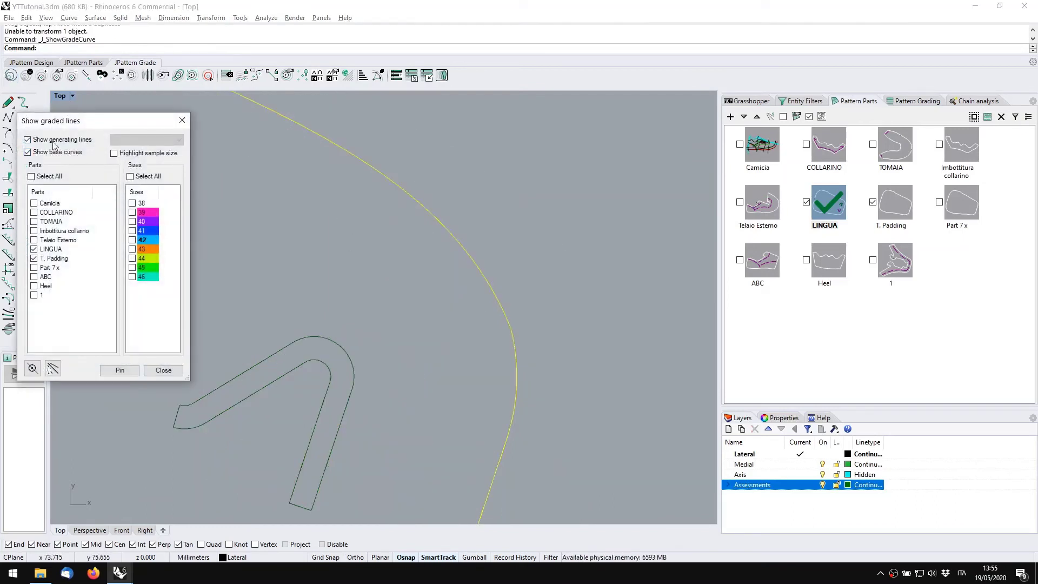
pyautogui.moveTo(340, 299); pyautogui.dragTo(461, 292, button='right')
pyautogui.scroll(-15, 629, 274)
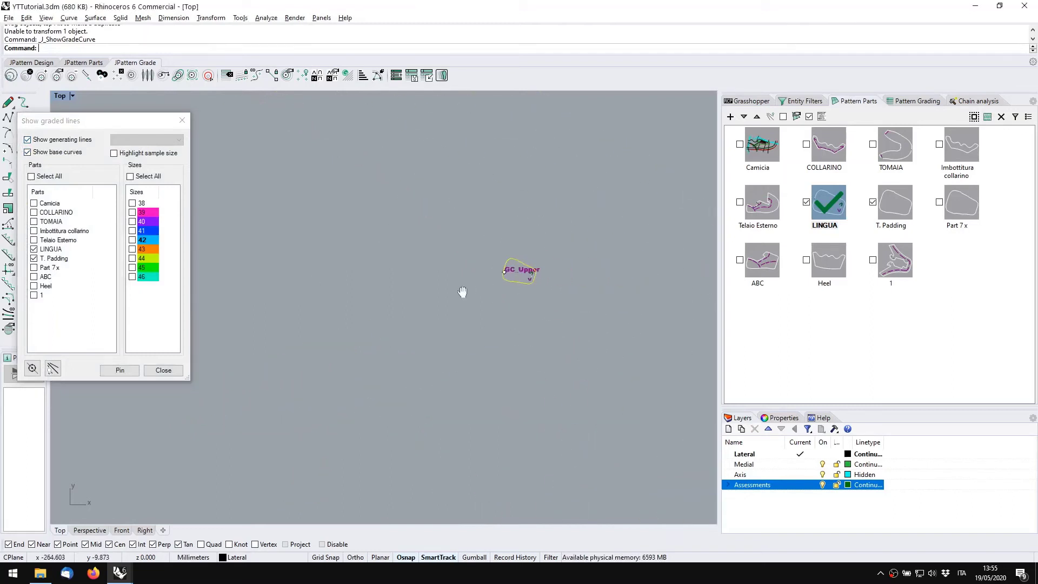
pyautogui.scroll(8, 535, 275)
pyautogui.moveTo(544, 279); pyautogui.dragTo(482, 306, button='right')
pyautogui.scroll(3, 459, 302)
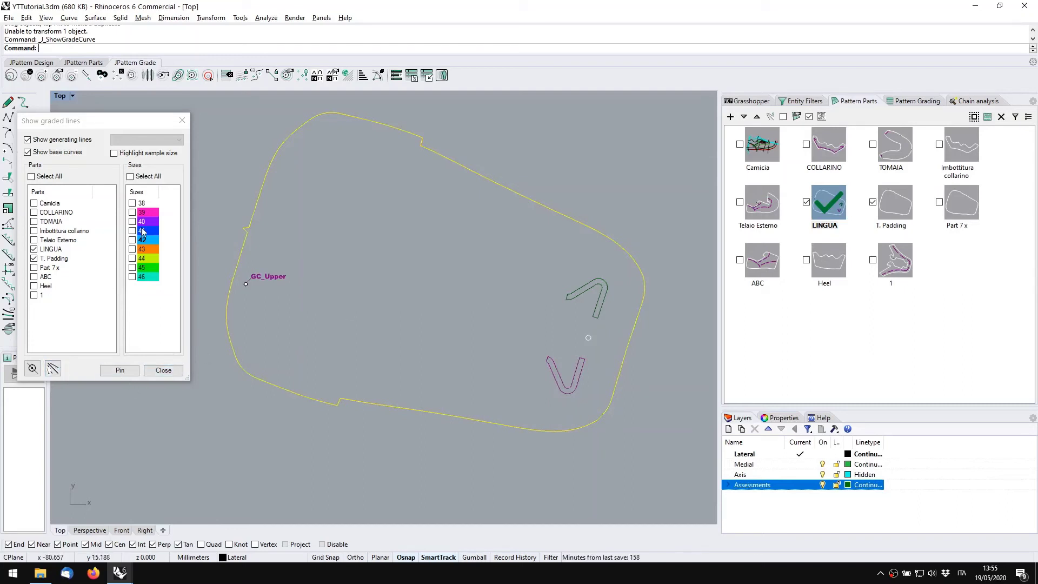
pyautogui.click(132, 204)
pyautogui.click(133, 277)
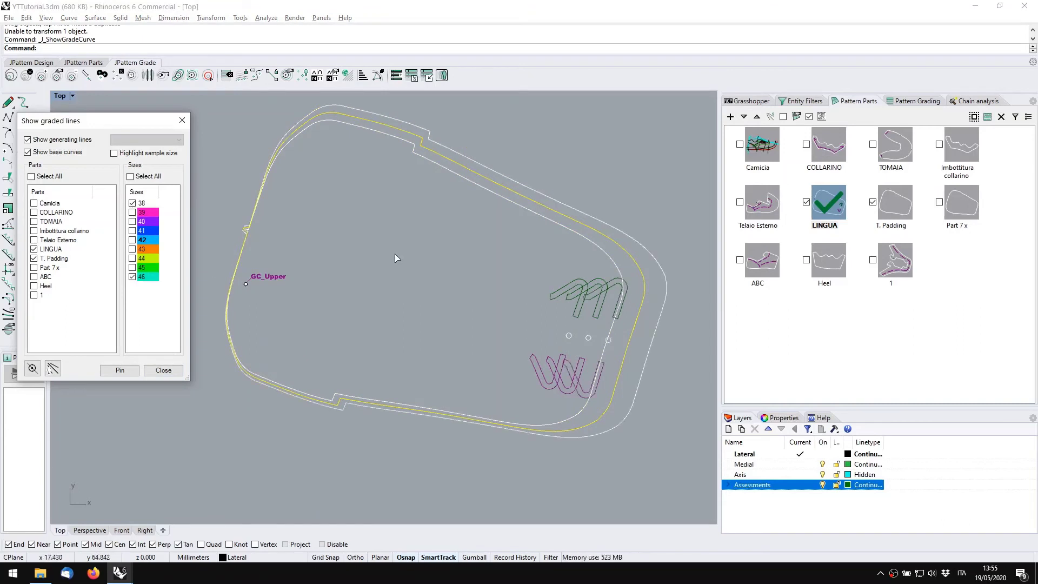
pyautogui.click(119, 370)
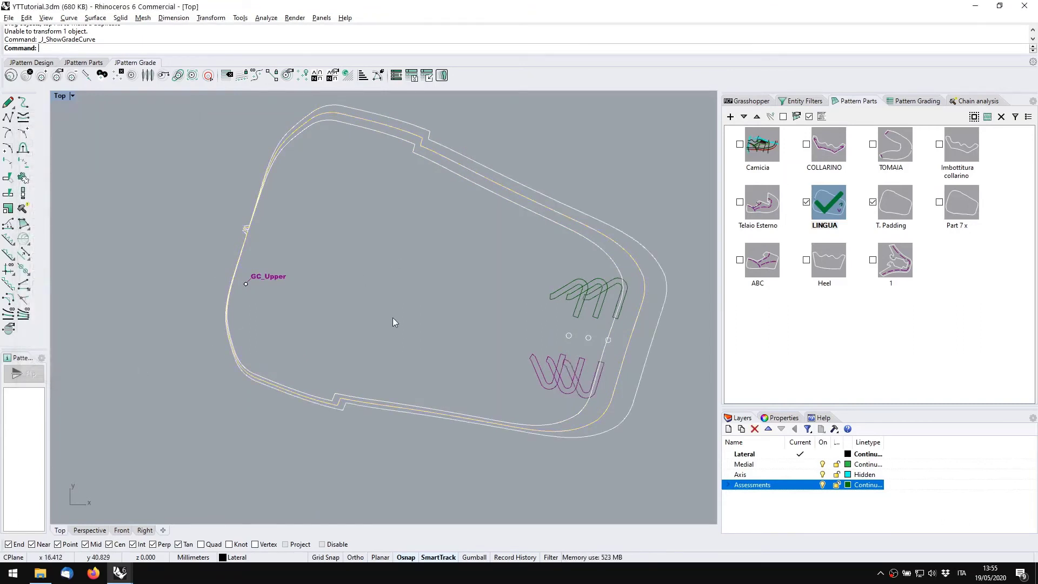
pyautogui.scroll(-3, 437, 288)
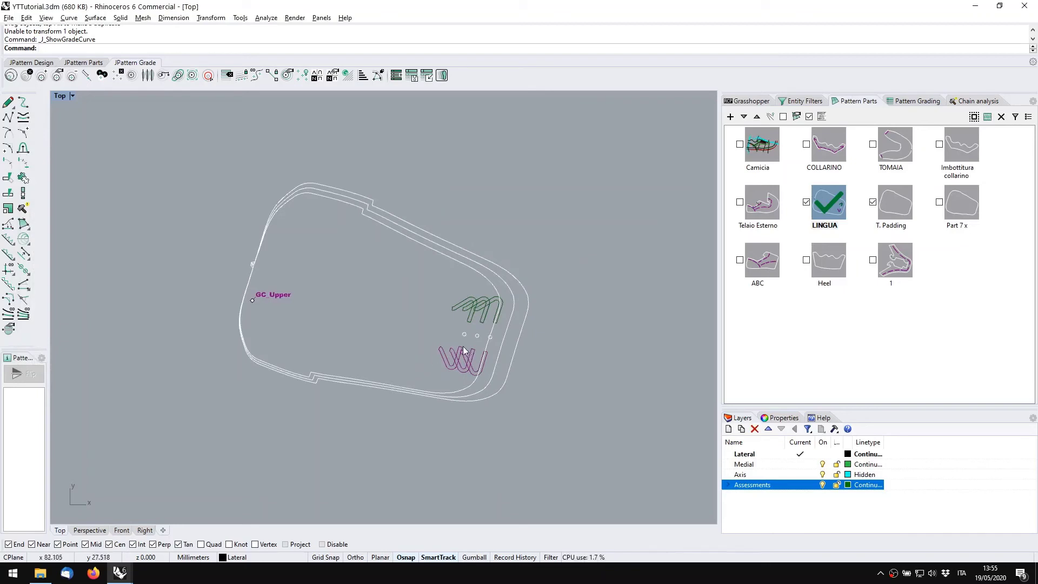
# Lay out the pinned sizes separately, using a reference point on the upper outline and an offset point on the lower outline
pyautogui.click(149, 75)
pyautogui.click(387, 219)
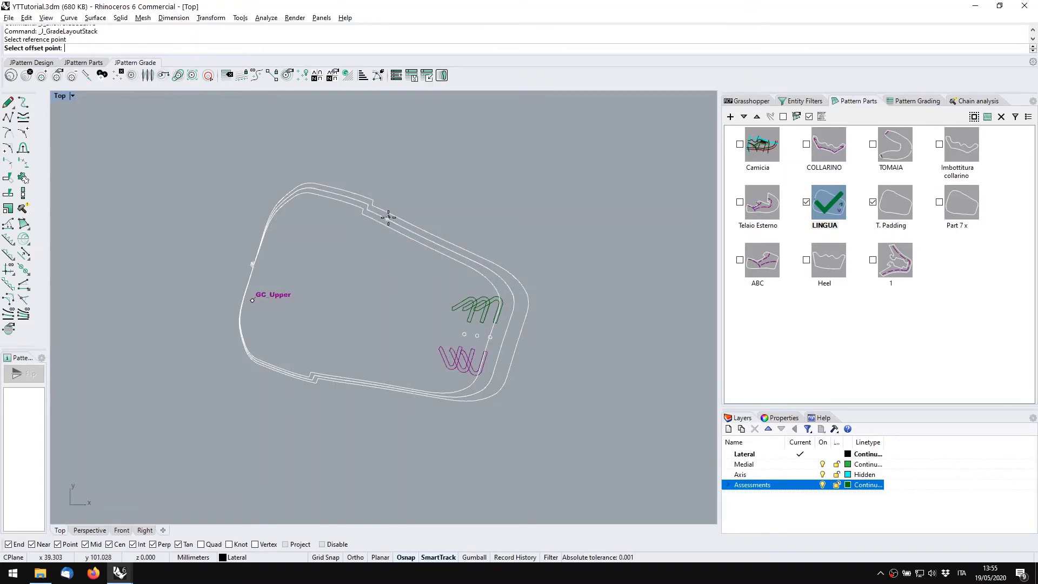
pyautogui.click(341, 379)
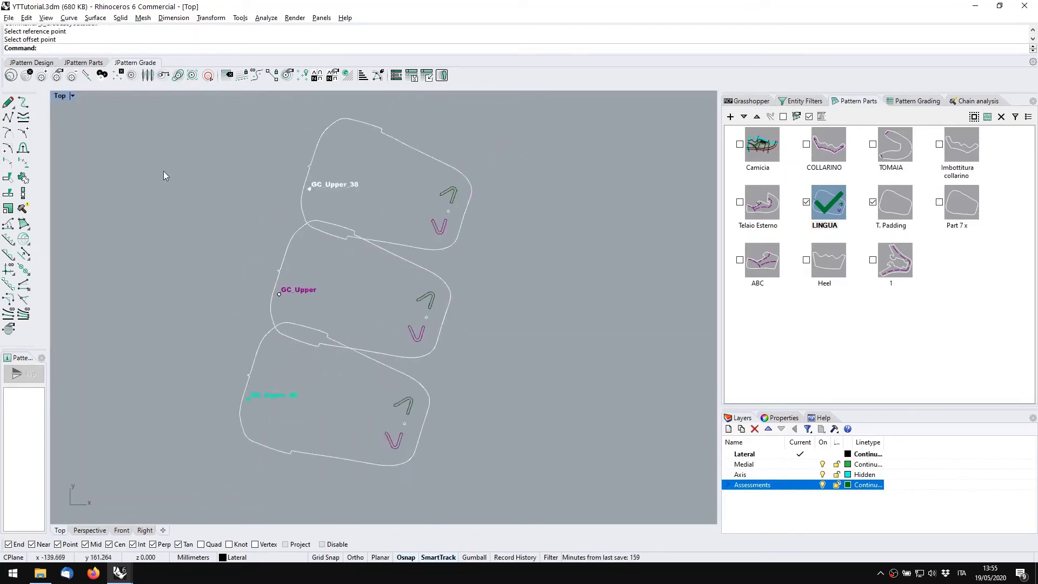
# Unpin the spread-out graded curves and pin sizes 38 and 46 of LINGUA and T. Padding again
pyautogui.click(11, 76)
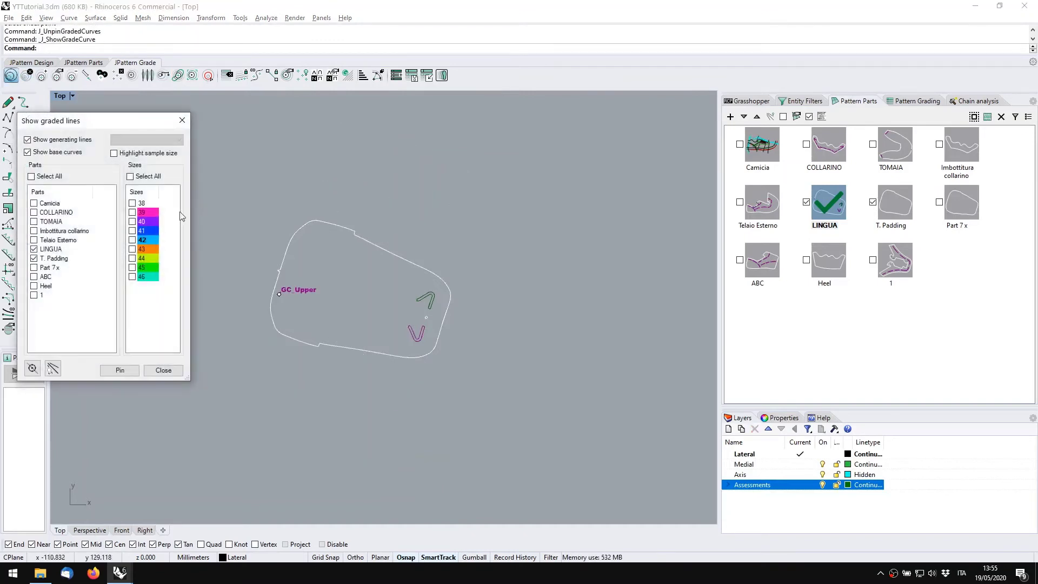
pyautogui.click(132, 203)
pyautogui.click(131, 277)
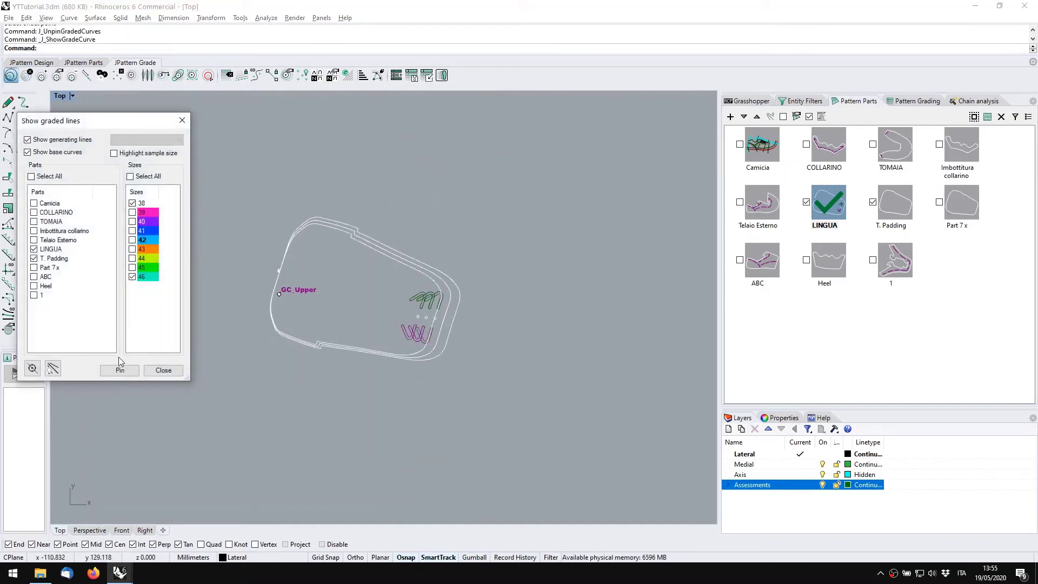
pyautogui.click(118, 369)
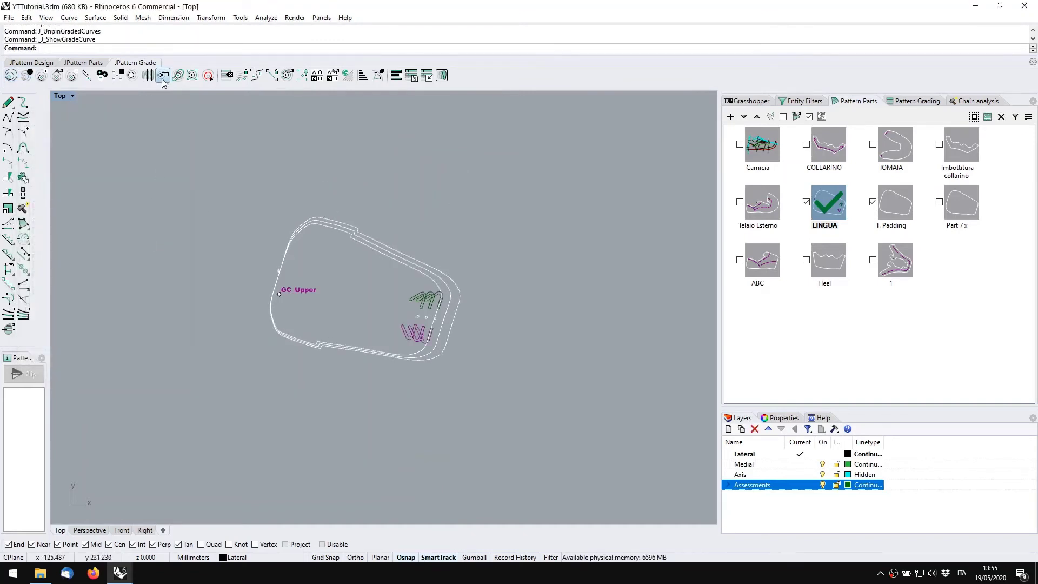
# Stack the graded sizes on the tip of the small notch in the outline's left edge above GC_Upper
pyautogui.click(132, 75)
pyautogui.scroll(5, 421, 308)
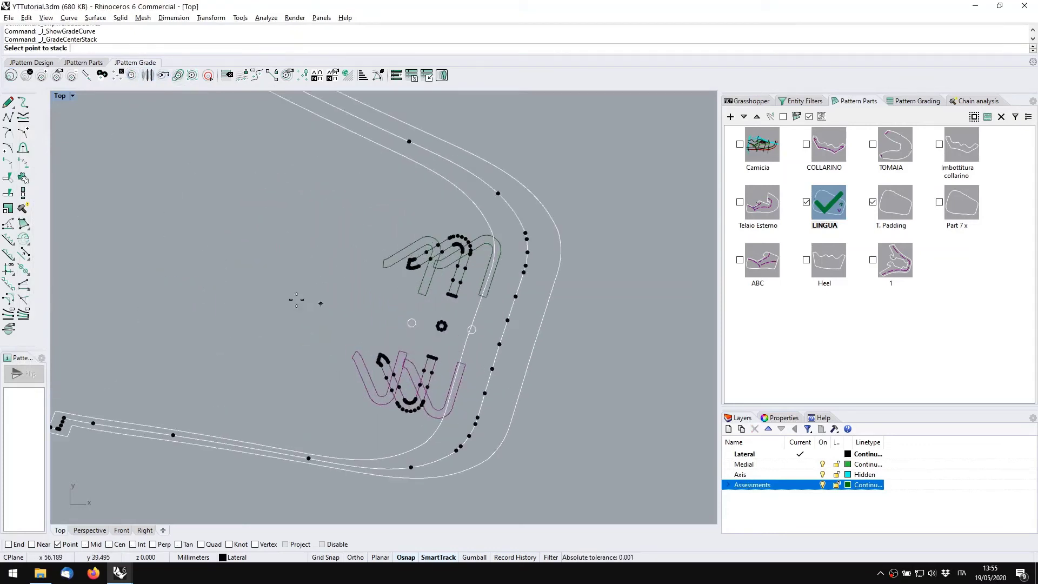
pyautogui.scroll(6, 296, 300)
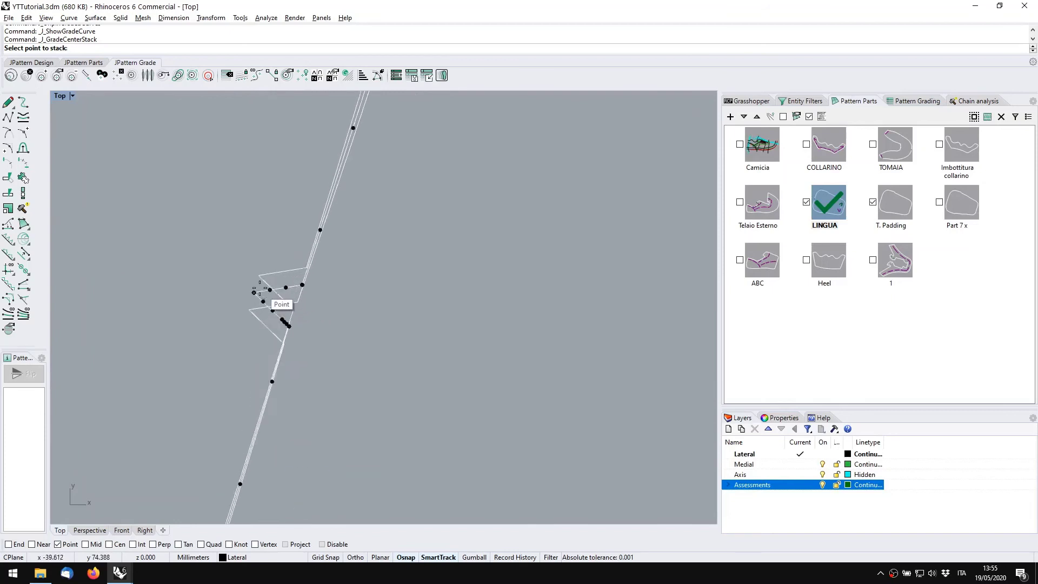
pyautogui.scroll(3, 253, 293)
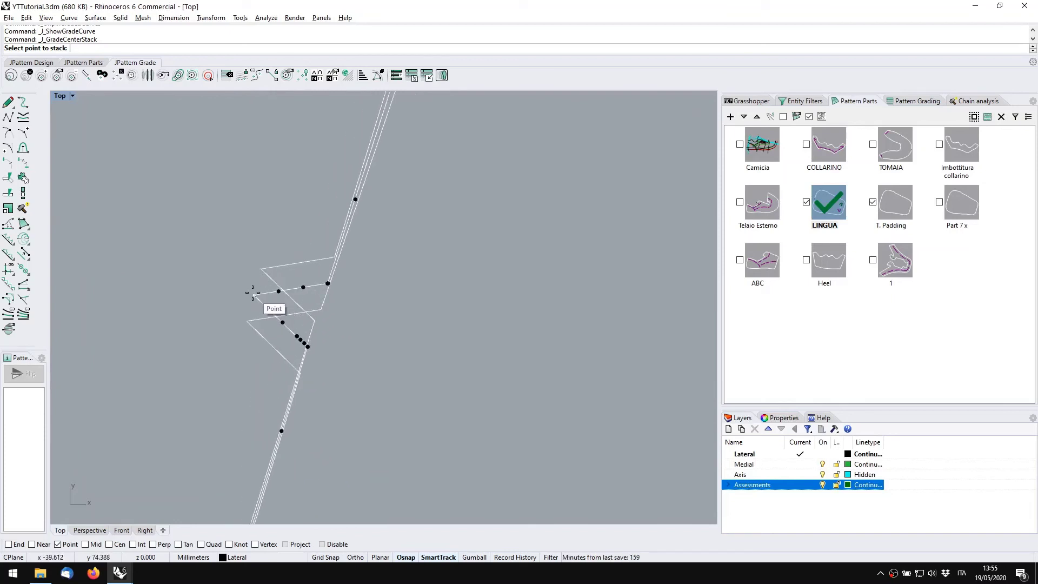
pyautogui.click(252, 292)
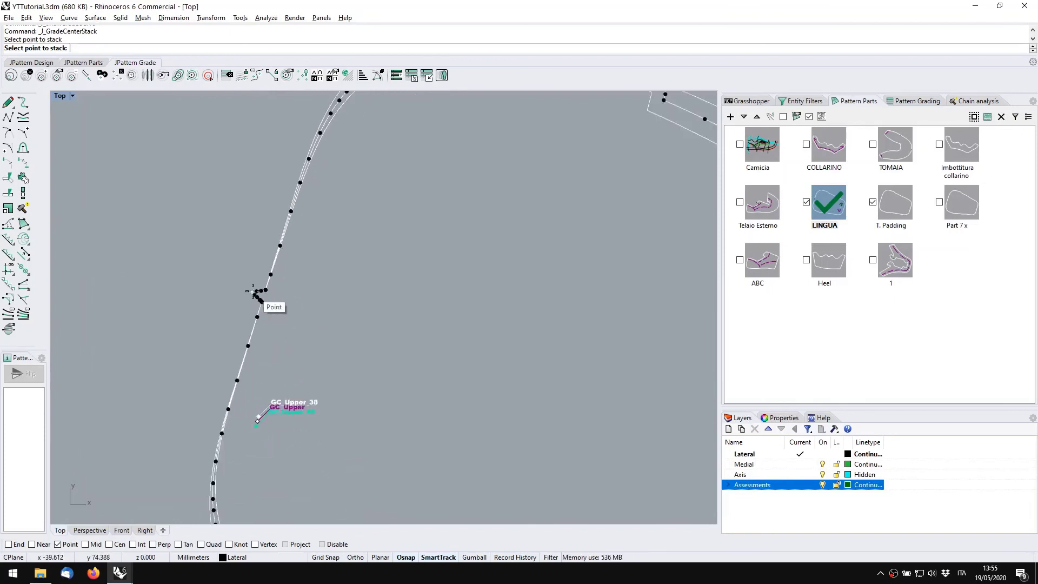
pyautogui.scroll(-4, 253, 292)
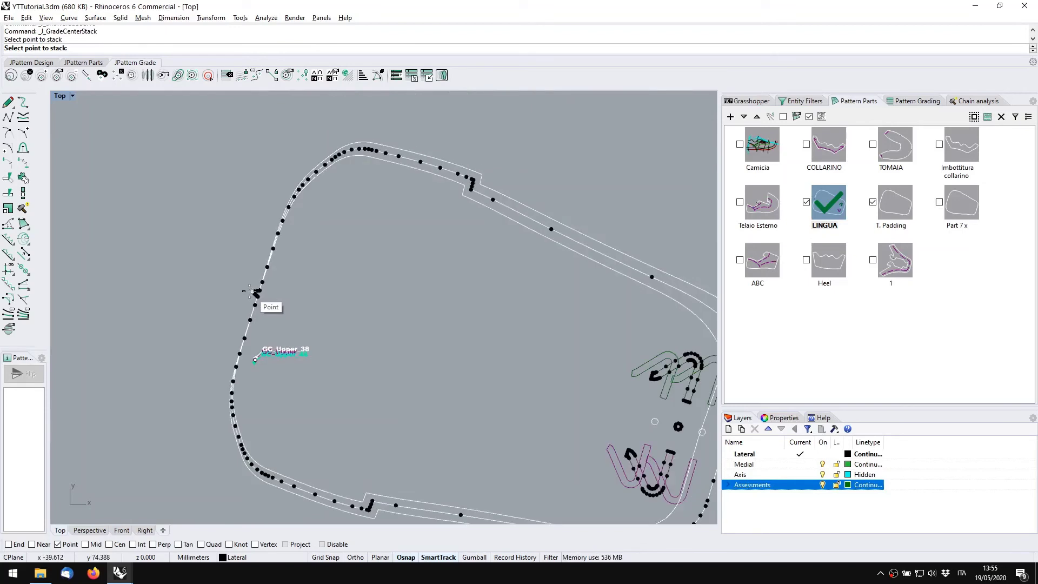
pyautogui.scroll(-2, 250, 292)
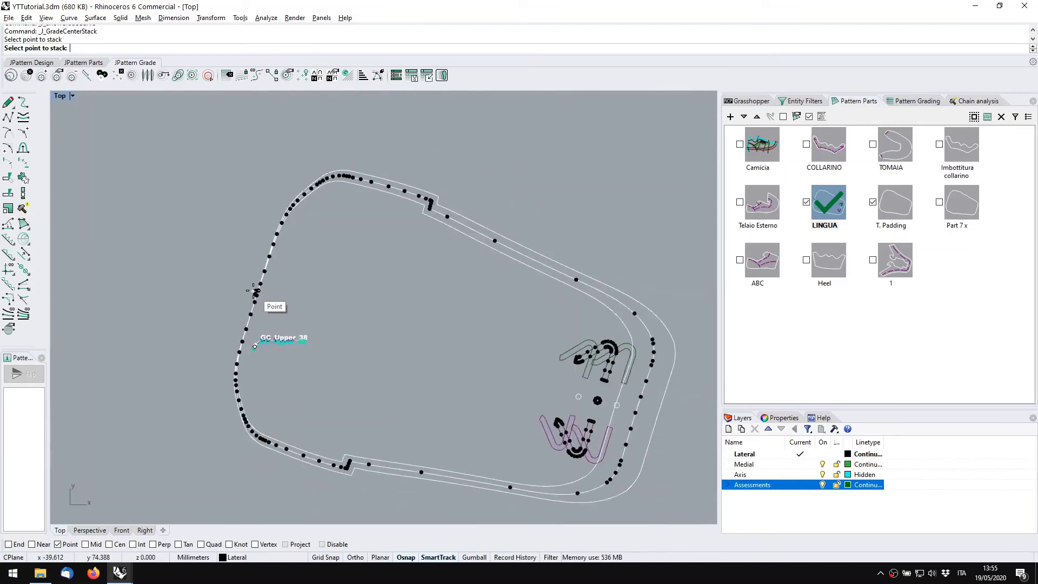
# Restack the graded sizes on a point of the outline's right edge beside the V-shaped marks, and finish stacking
pyautogui.click(635, 413)
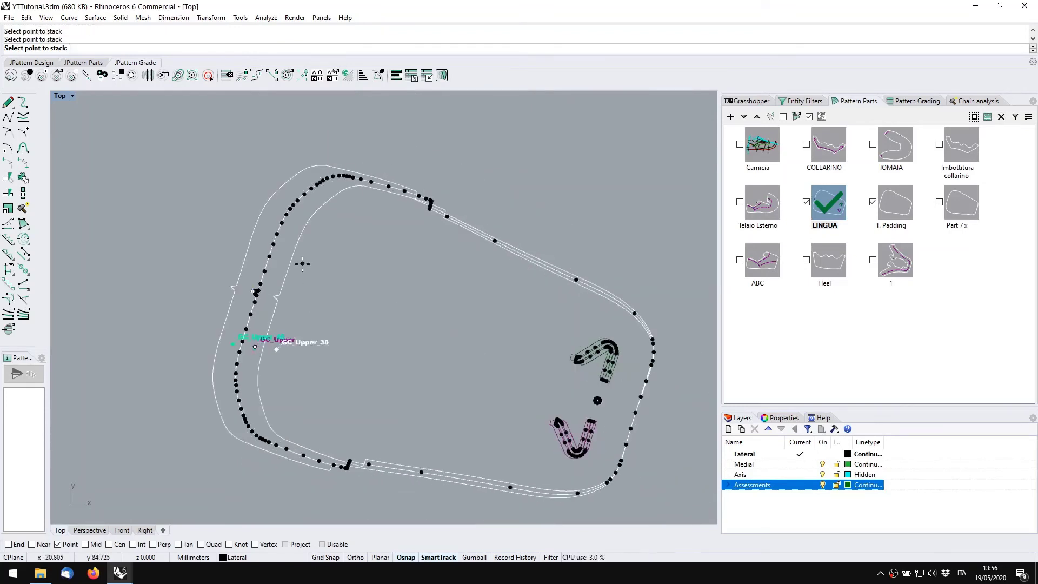
pyautogui.rightClick(175, 223)
pyautogui.moveTo(564, 419); pyautogui.dragTo(510, 400, button='right')
pyautogui.scroll(6, 594, 401)
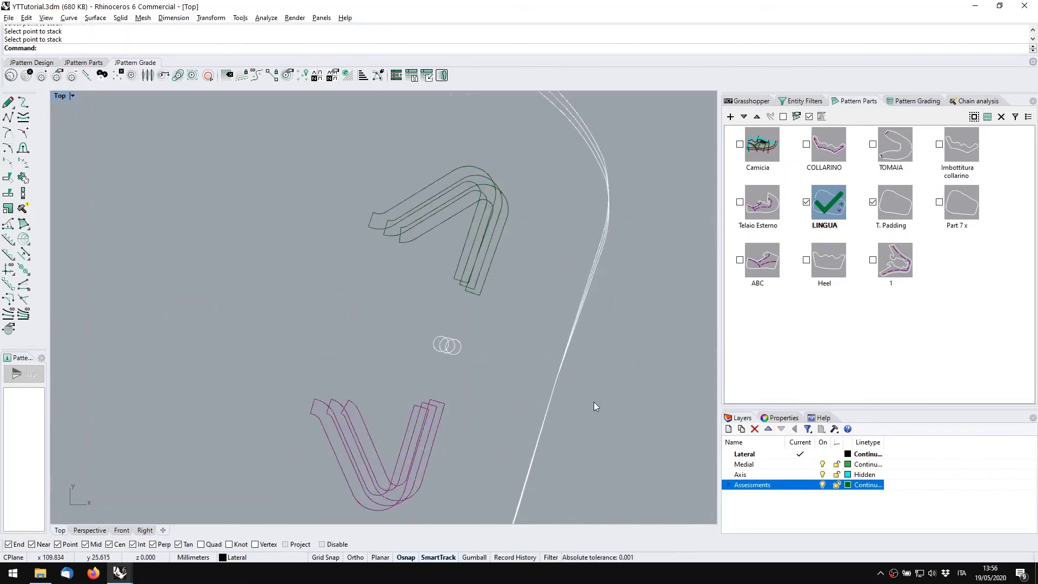
pyautogui.scroll(-6, 586, 388)
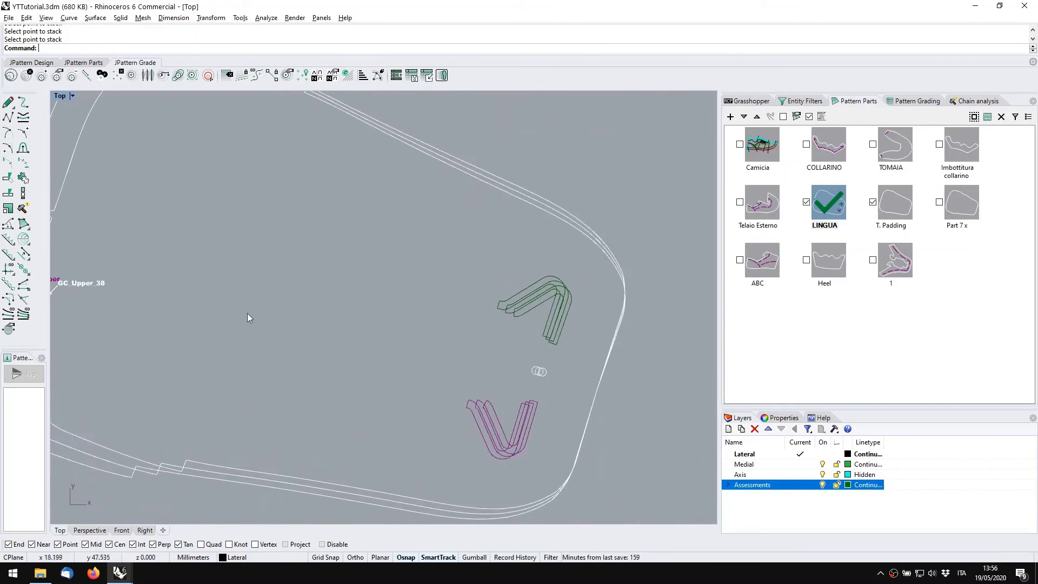
# Measure the distance between the left-edge notch tips of size 38 and the base size
pyautogui.moveTo(229, 307); pyautogui.dragTo(475, 362, button='right')
pyautogui.moveTo(253, 283); pyautogui.dragTo(344, 316, button='right')
pyautogui.scroll(6, 380, 307)
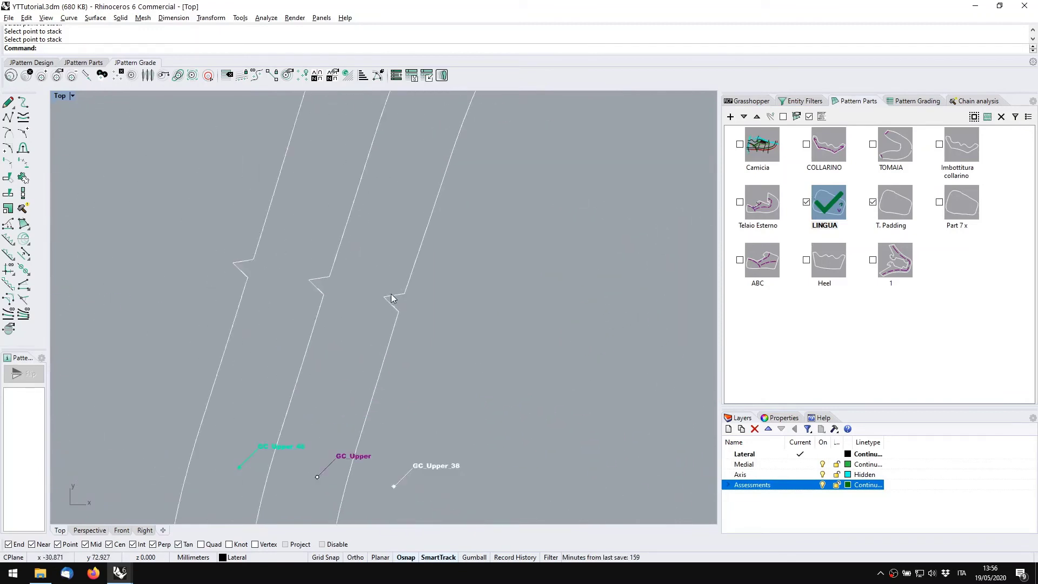
pyautogui.click(19, 62)
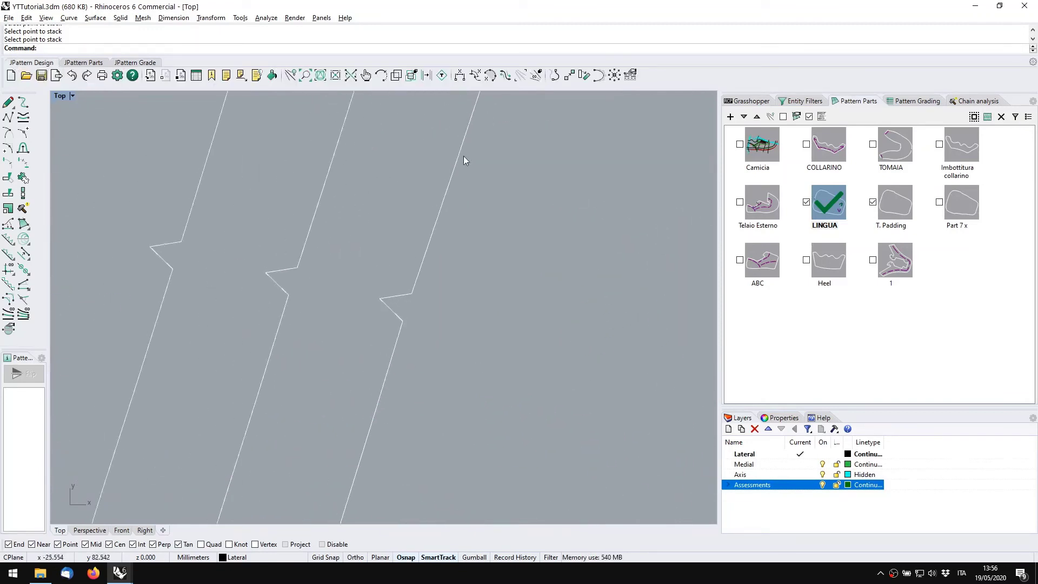
pyautogui.click(460, 75)
pyautogui.click(380, 299)
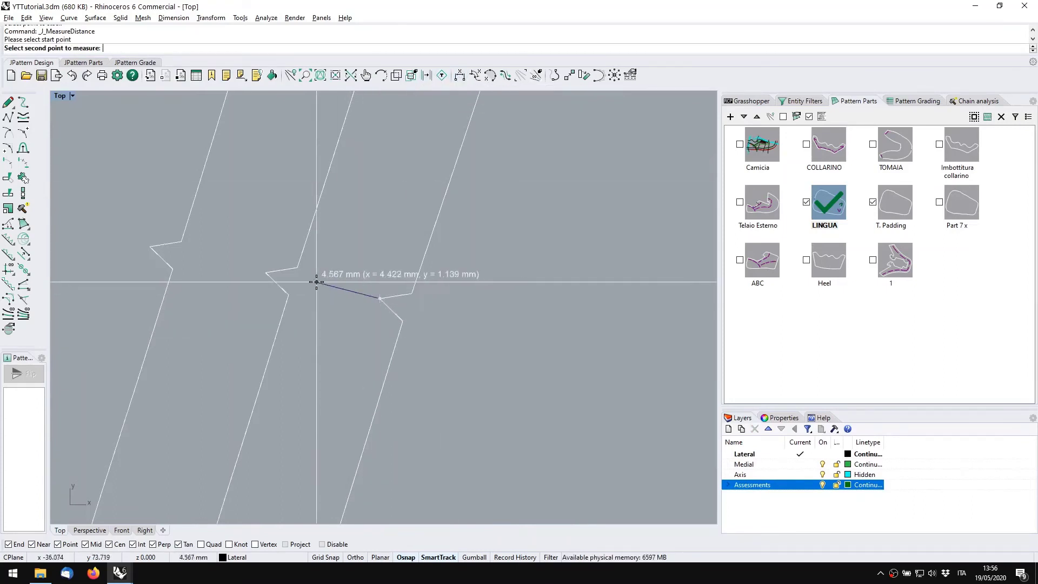
pyautogui.click(263, 273)
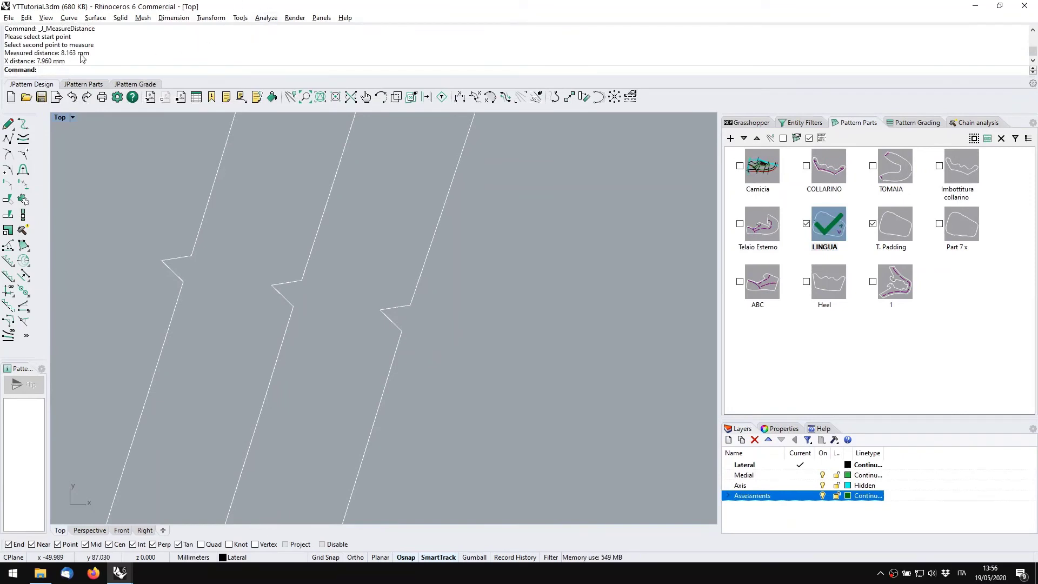
# Measure the distance between the left-edge notch tips of the base size and size 46
pyautogui.scroll(-1, 81, 58)
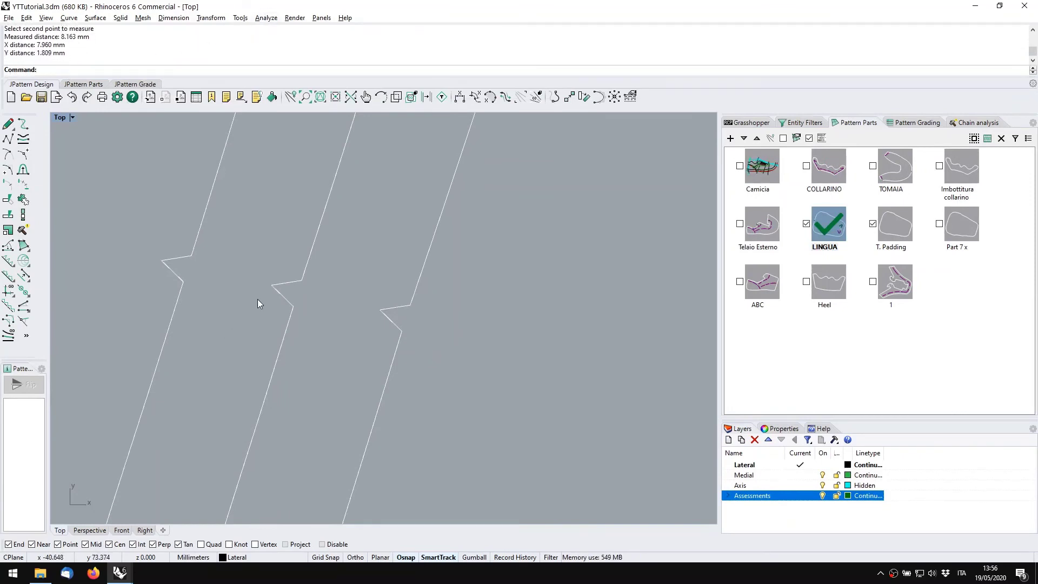
pyautogui.press('Return')
pyautogui.click(272, 285)
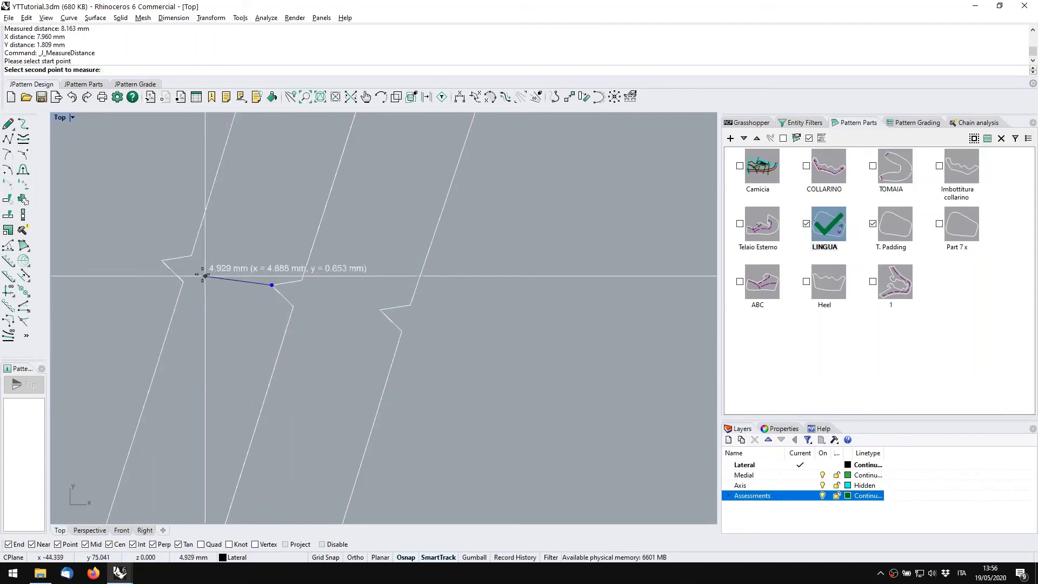
pyautogui.click(164, 262)
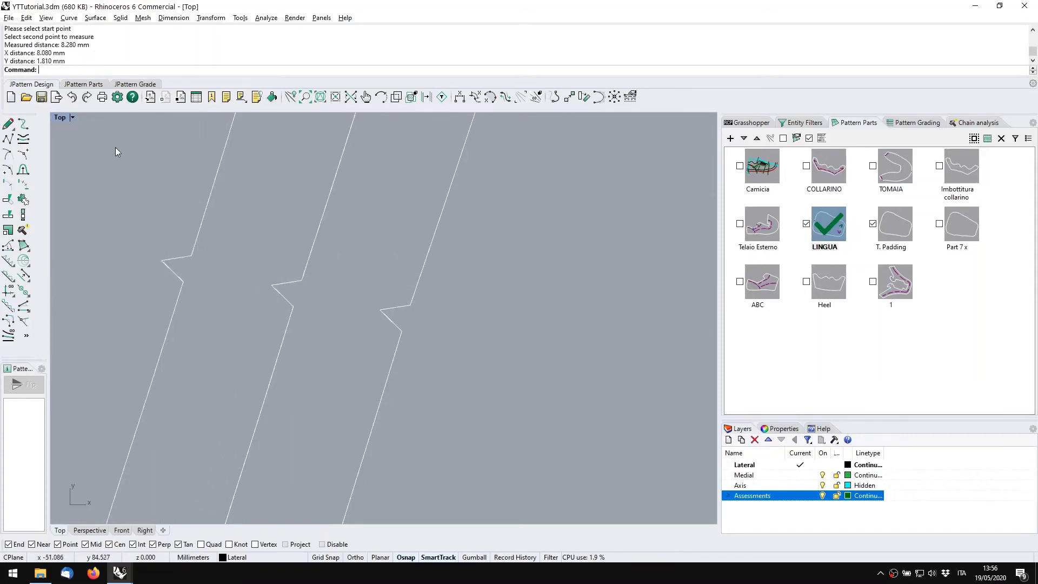
pyautogui.scroll(-5, 258, 248)
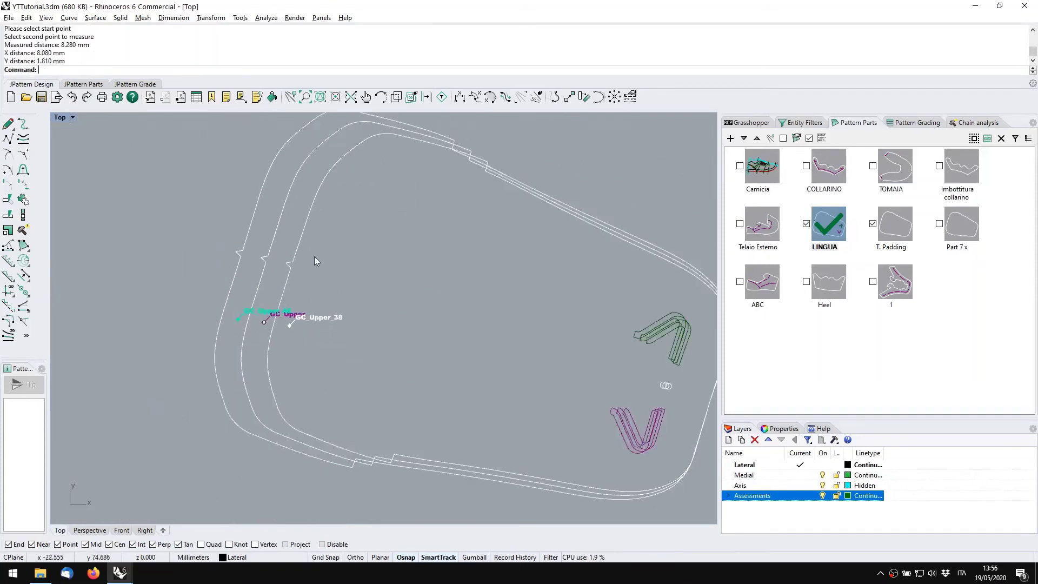
# Measure across the grade from the base-size LINGUA outline, at a point on its edge above the small left-edge notch
pyautogui.moveTo(405, 255); pyautogui.dragTo(377, 306, button='right')
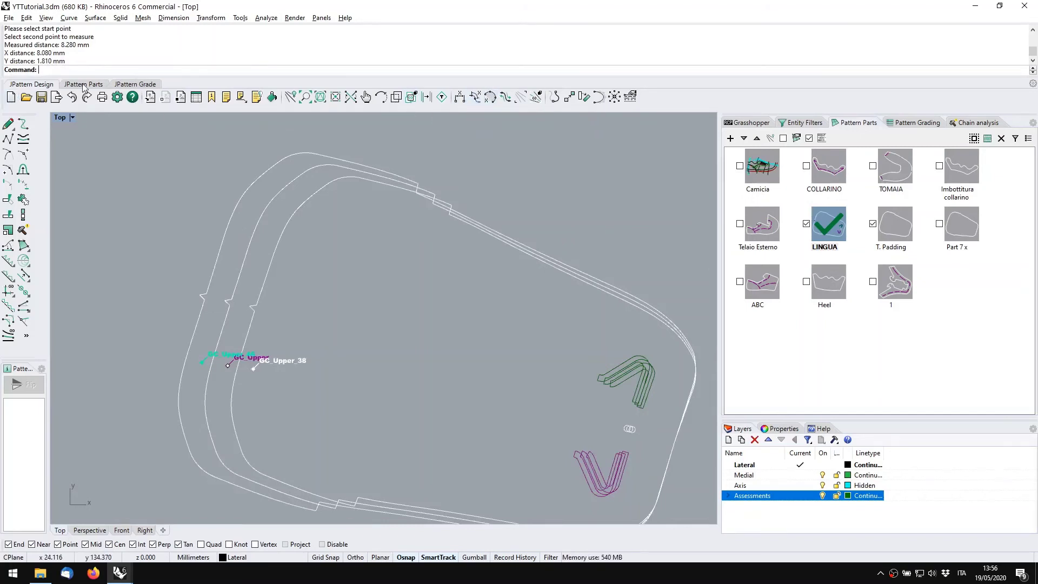
pyautogui.click(147, 83)
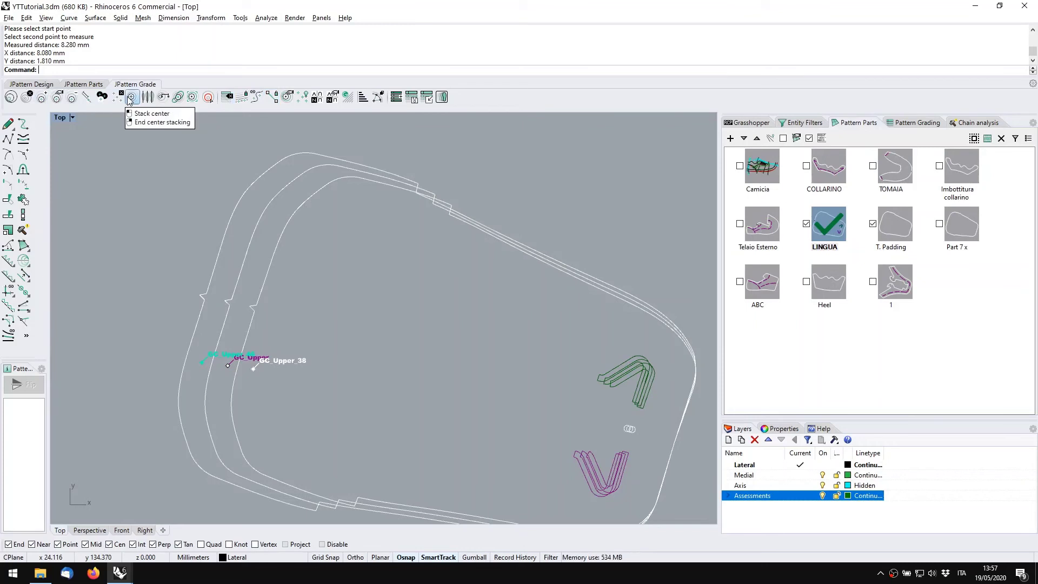
pyautogui.click(165, 97)
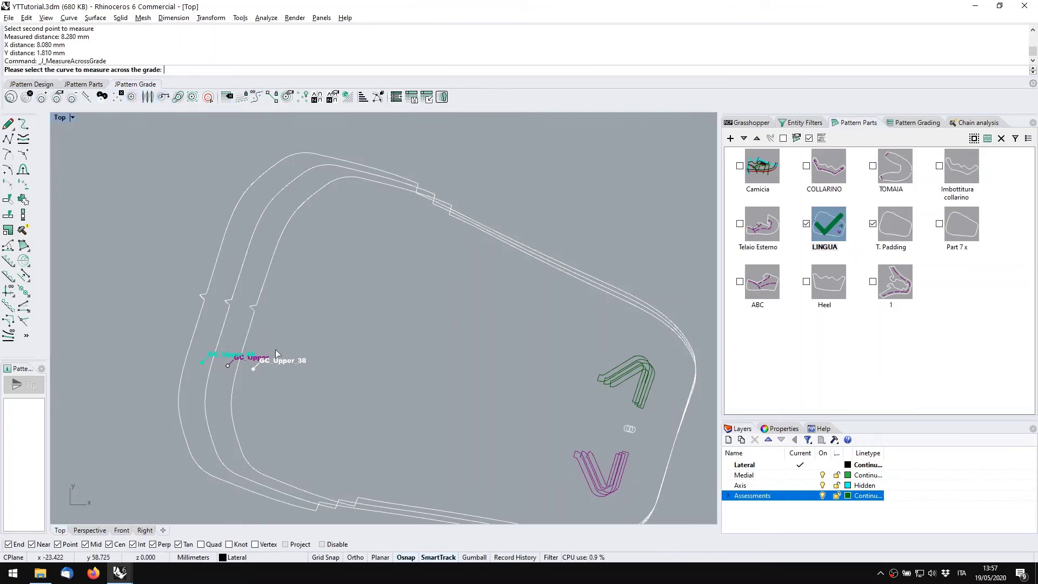
pyautogui.moveTo(276, 353); pyautogui.dragTo(317, 323, button='right')
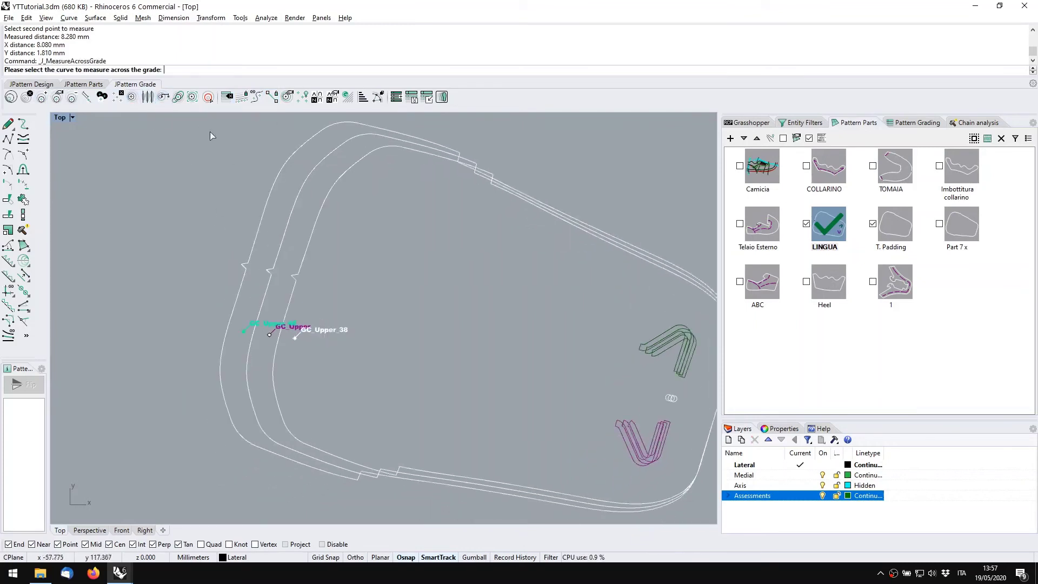
pyautogui.click(281, 237)
pyautogui.click(299, 200)
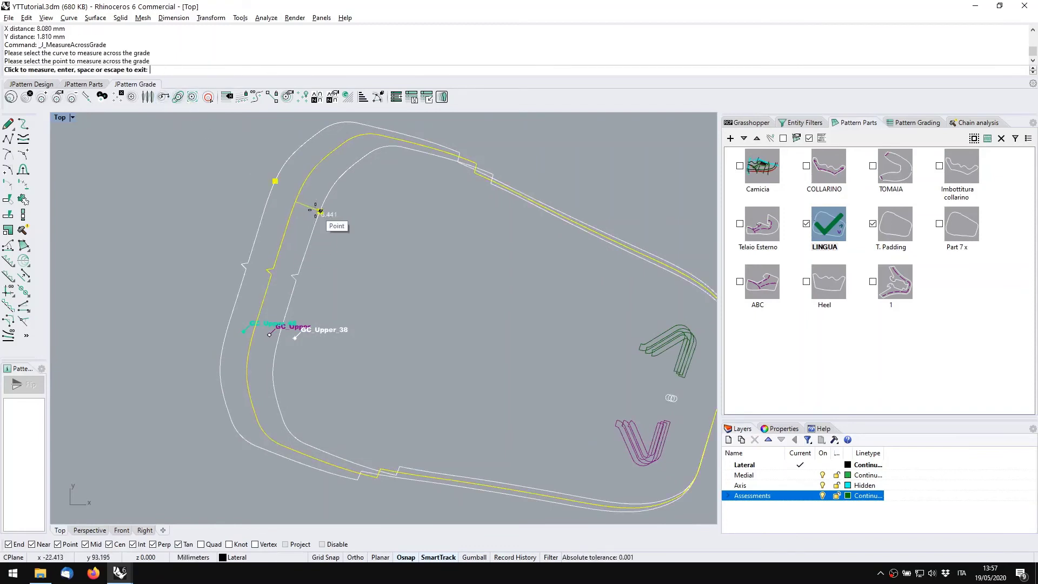
pyautogui.scroll(6, 320, 212)
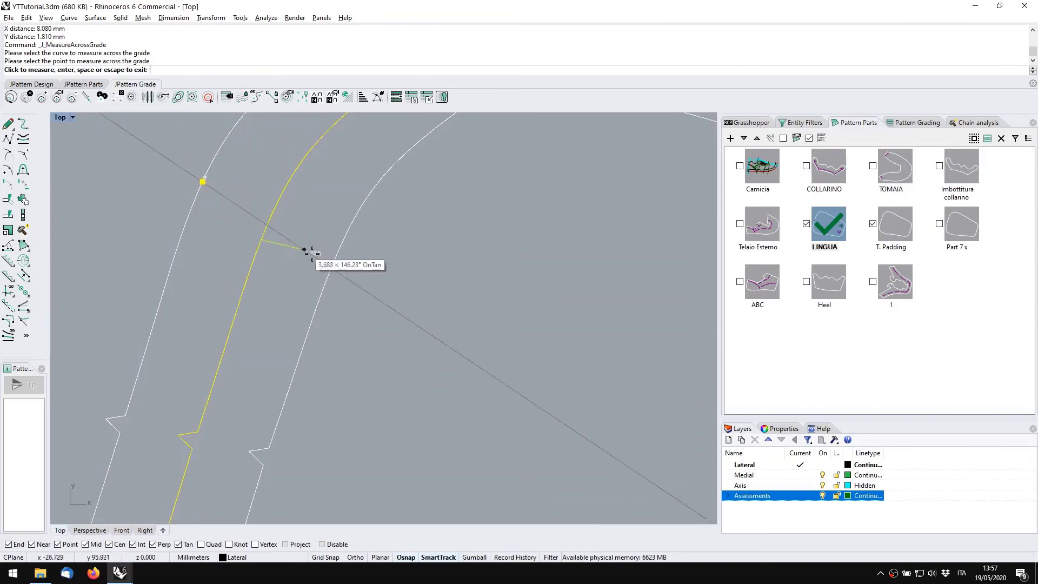
pyautogui.press('Escape')
# Unpin the graded curves so only the base-size LINGUA part is displayed
pyautogui.scroll(-3, 368, 284)
pyautogui.moveTo(376, 284); pyautogui.dragTo(193, 241, button='right')
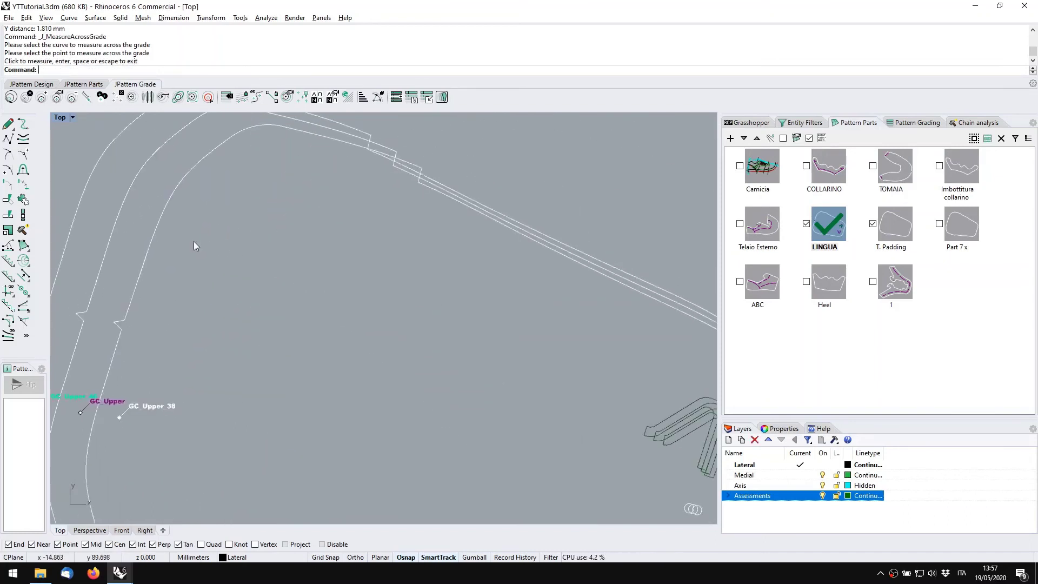
pyautogui.scroll(-2, 205, 245)
pyautogui.click(927, 358)
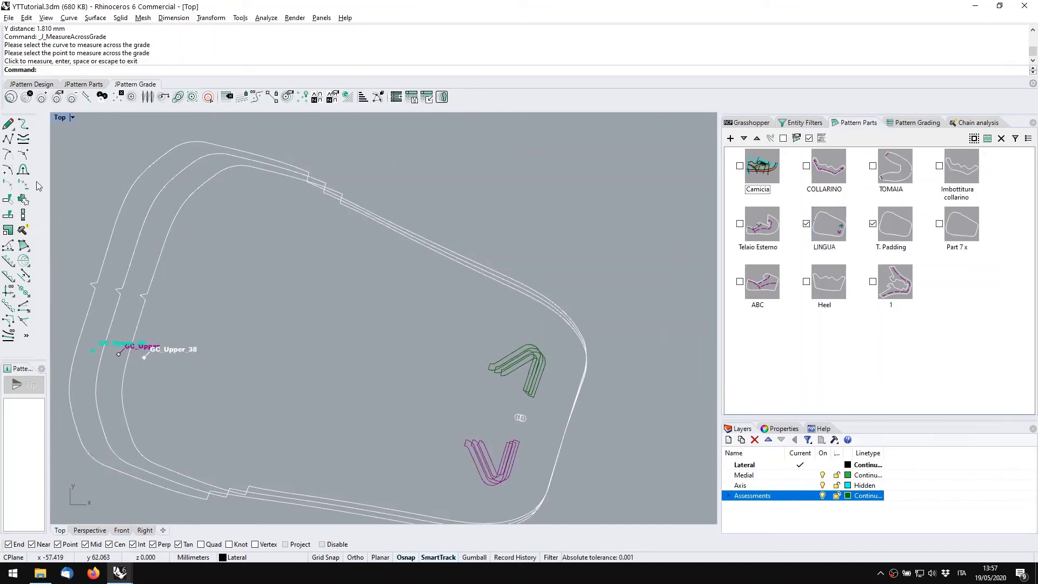
pyautogui.moveTo(146, 193); pyautogui.dragTo(276, 274, button='right')
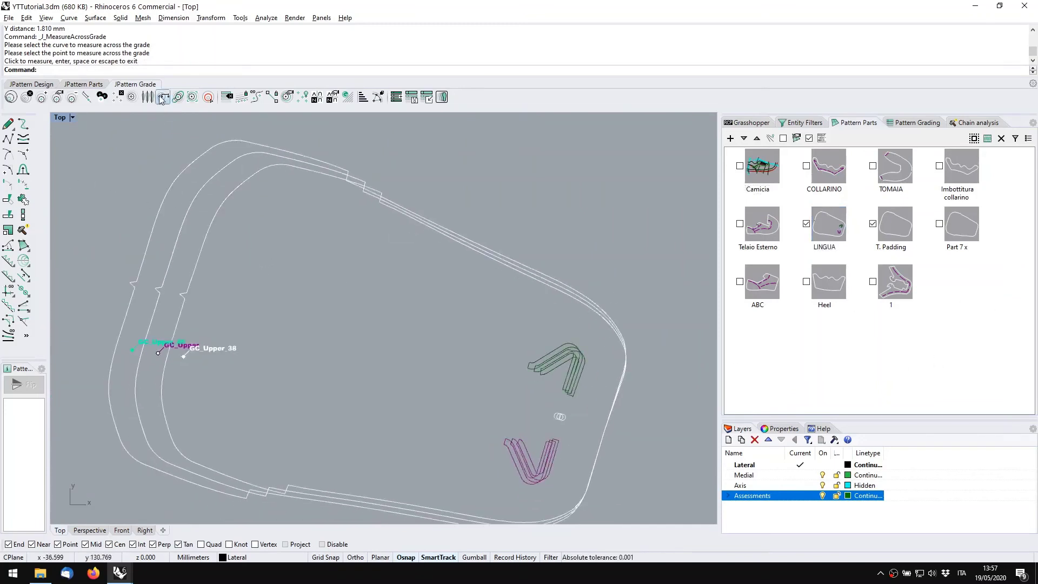
pyautogui.moveTo(274, 197); pyautogui.dragTo(255, 163, button='right')
pyautogui.click(813, 334)
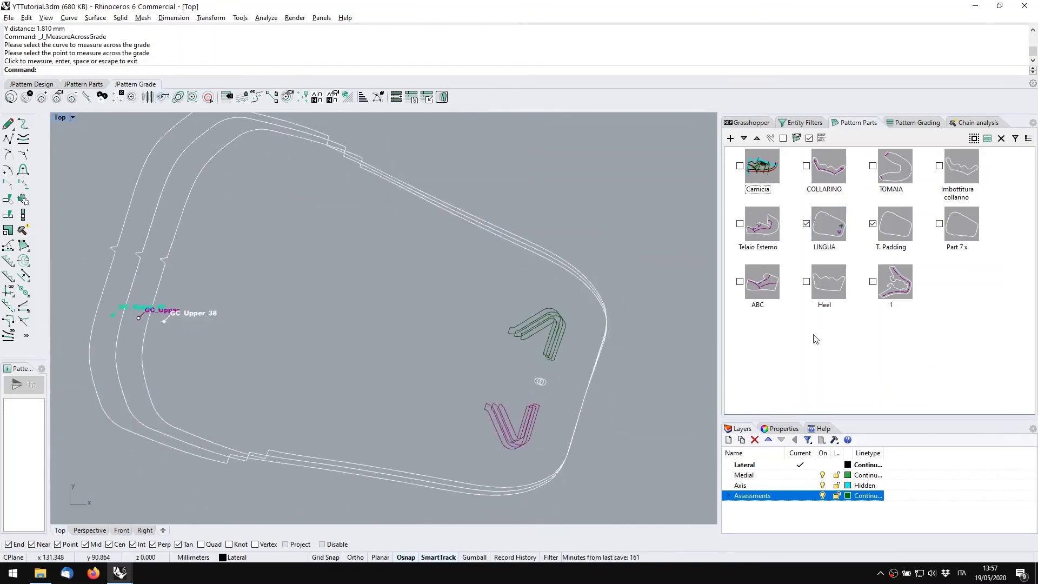
pyautogui.moveTo(334, 264); pyautogui.dragTo(366, 294, button='right')
pyautogui.click(26, 96)
pyautogui.scroll(-5, 407, 277)
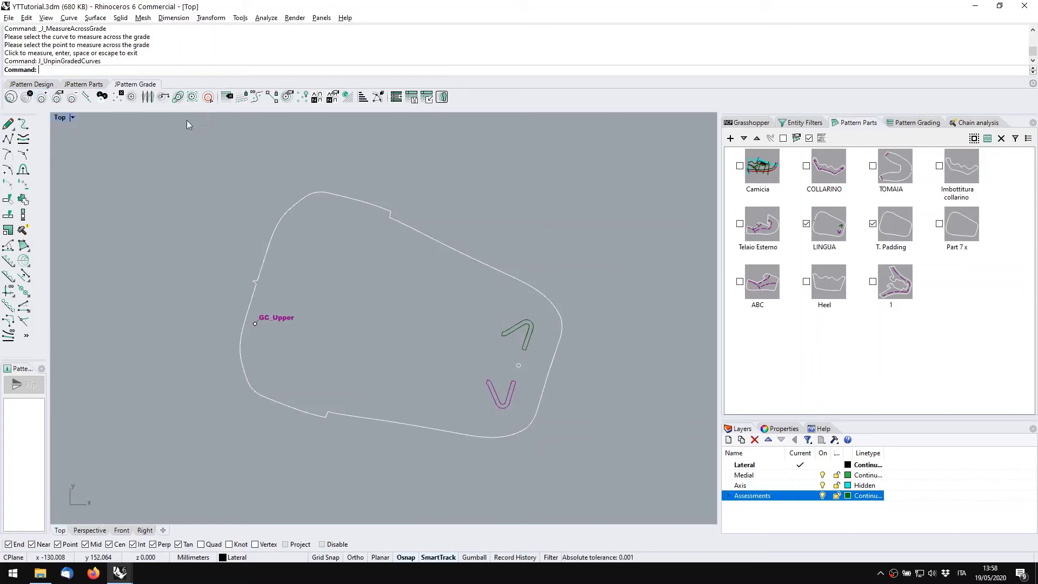
# Show all hidden objects, and isolate the LINGUA part with its master curves displayed
pyautogui.middleClick(570, 262)
pyautogui.click(537, 228)
pyautogui.scroll(-8, 384, 252)
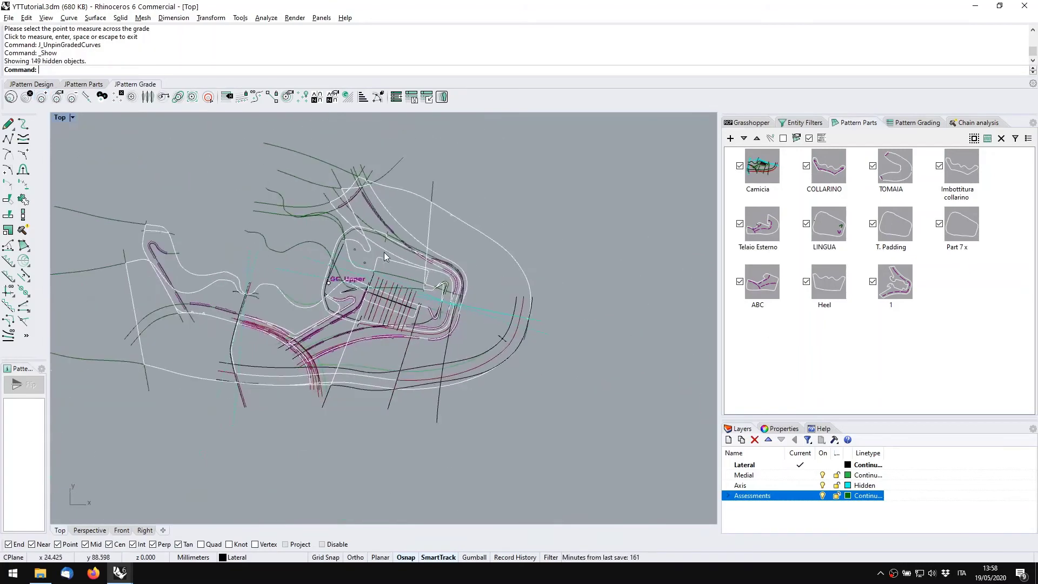
pyautogui.moveTo(384, 251); pyautogui.dragTo(421, 242, button='right')
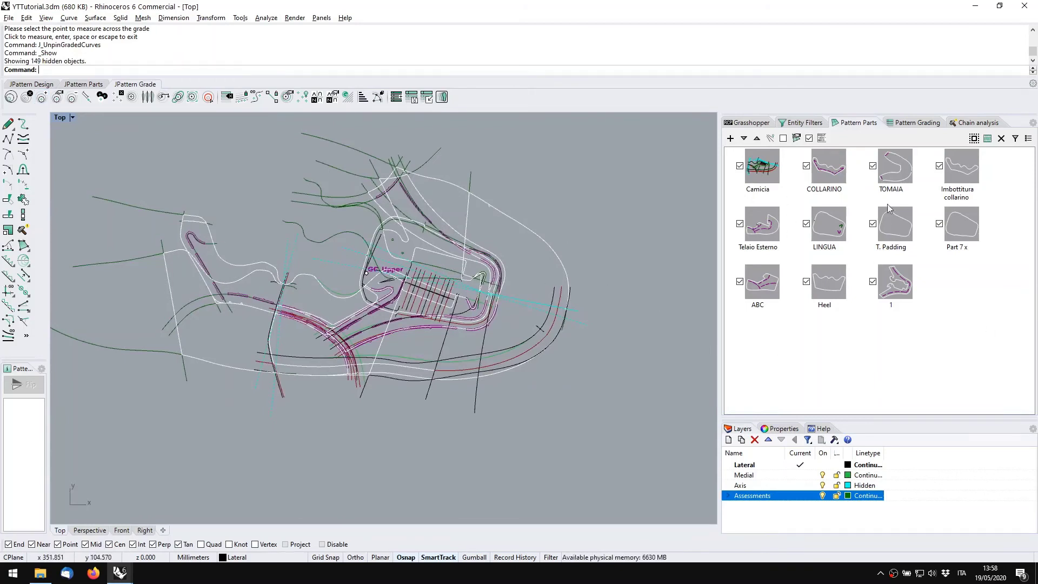
pyautogui.doubleClick(838, 235)
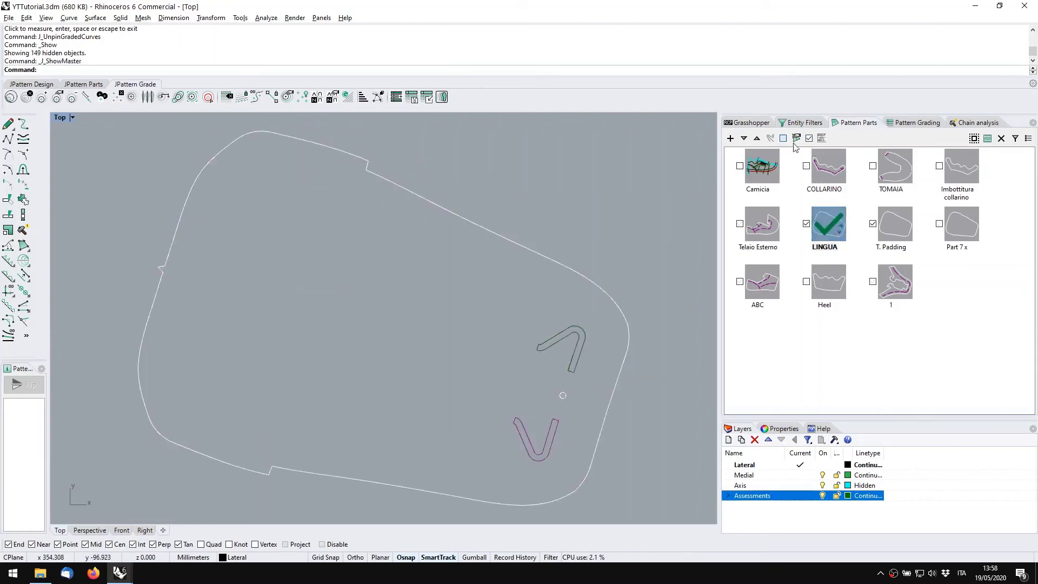
pyautogui.scroll(-6, 477, 261)
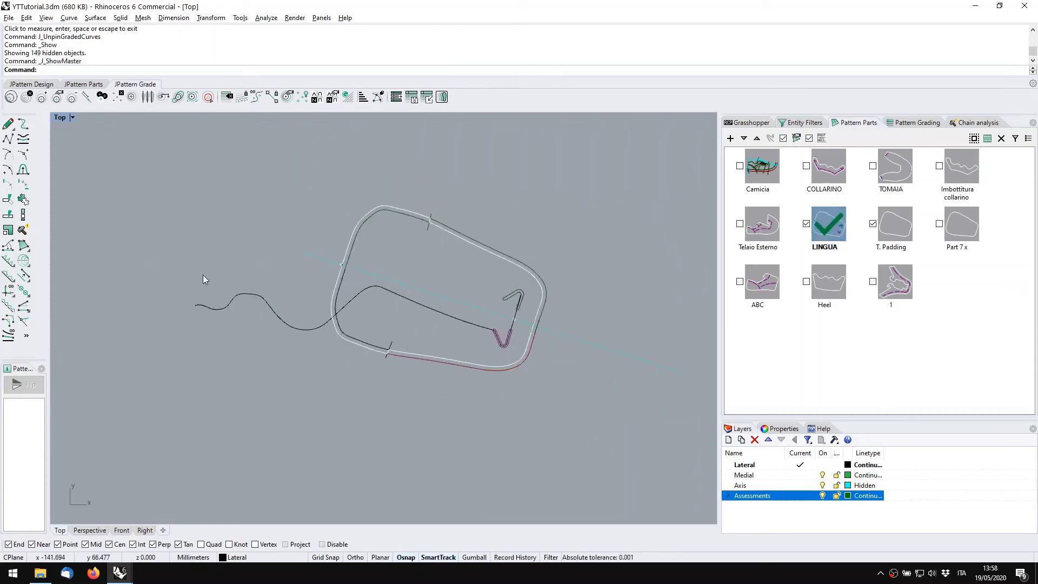
# Try to create a grade center above the LINGUA outline, assigned to the outline's lower base curve, with Override enabled
pyautogui.click(42, 97)
pyautogui.click(285, 177)
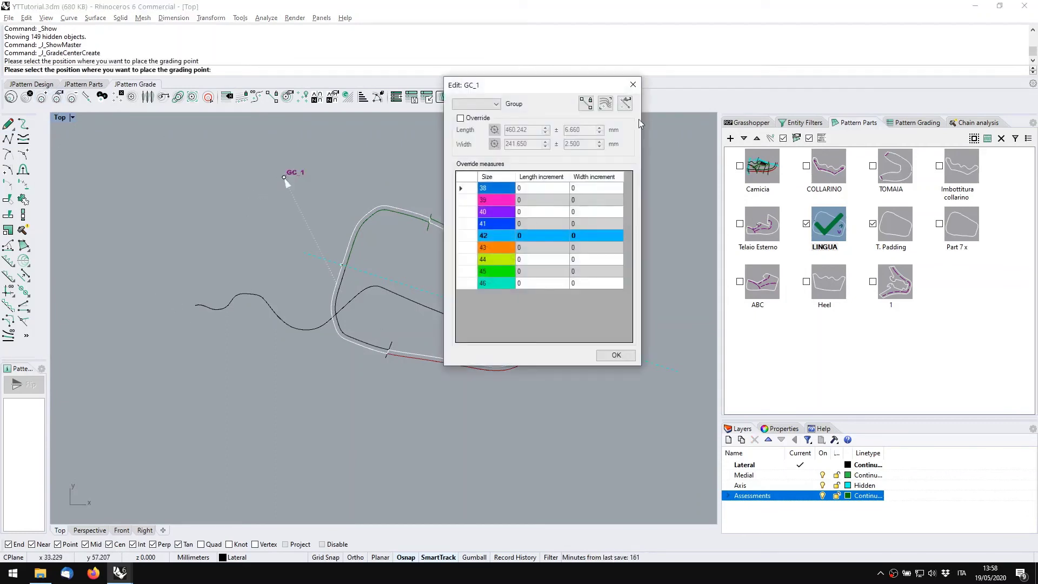
pyautogui.click(605, 103)
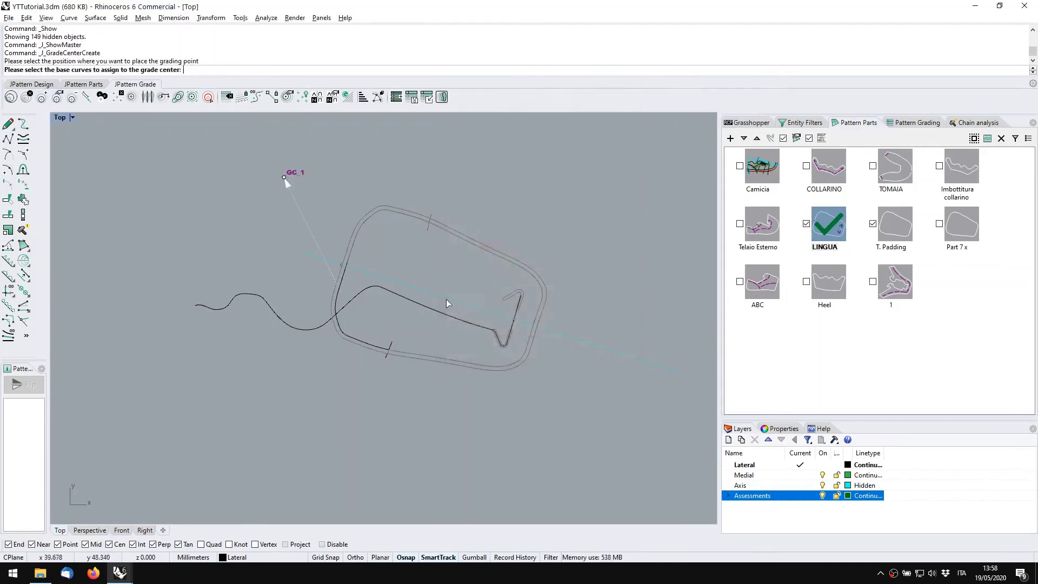
pyautogui.click(364, 342)
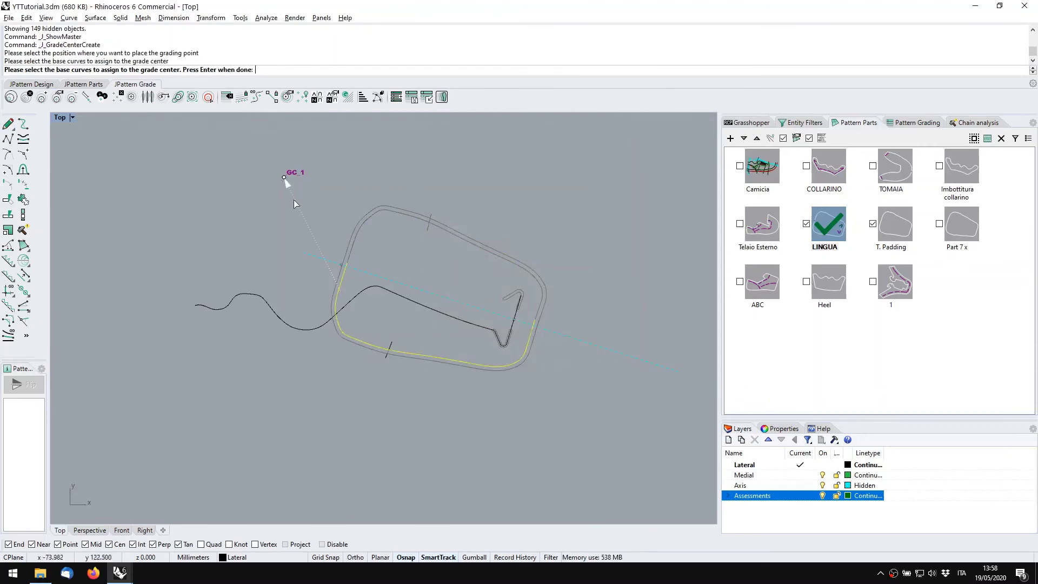
pyautogui.press('Return')
pyautogui.click(460, 118)
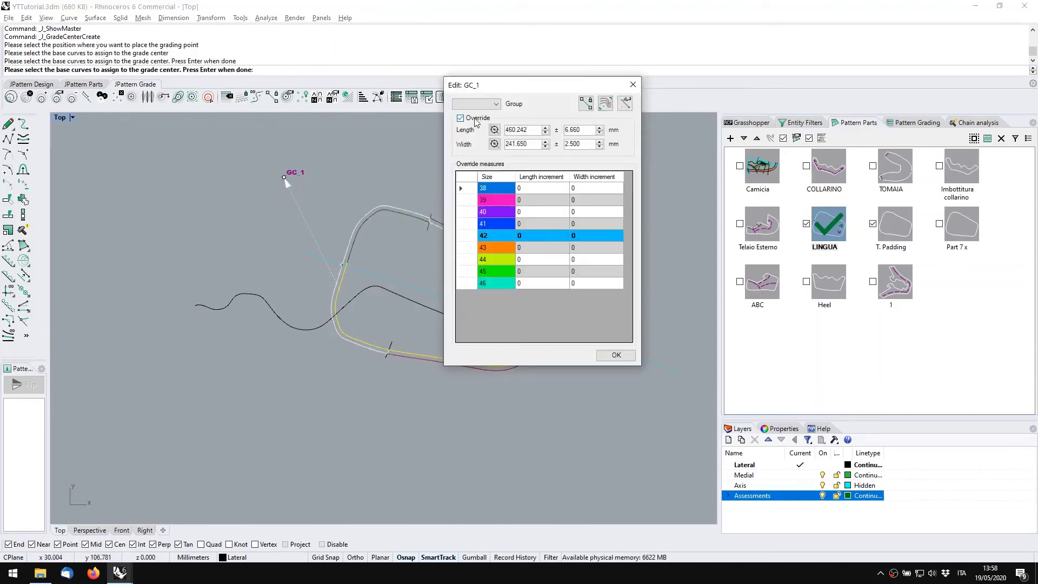
pyautogui.scroll(-4, 579, 131)
pyautogui.click(632, 84)
pyautogui.moveTo(426, 267); pyautogui.dragTo(372, 256, button='right')
pyautogui.click(884, 394)
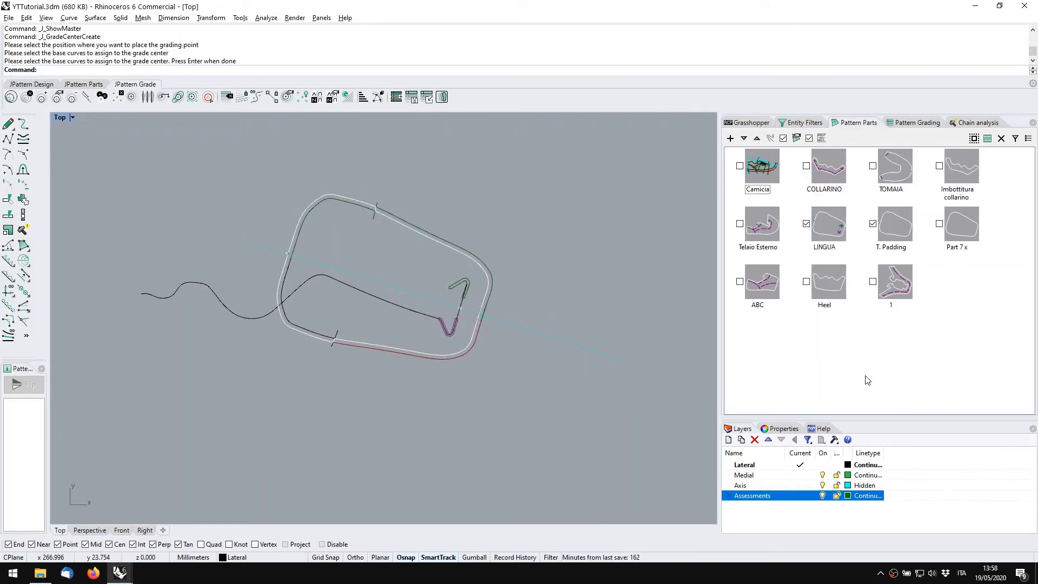
pyautogui.scroll(-2, 388, 363)
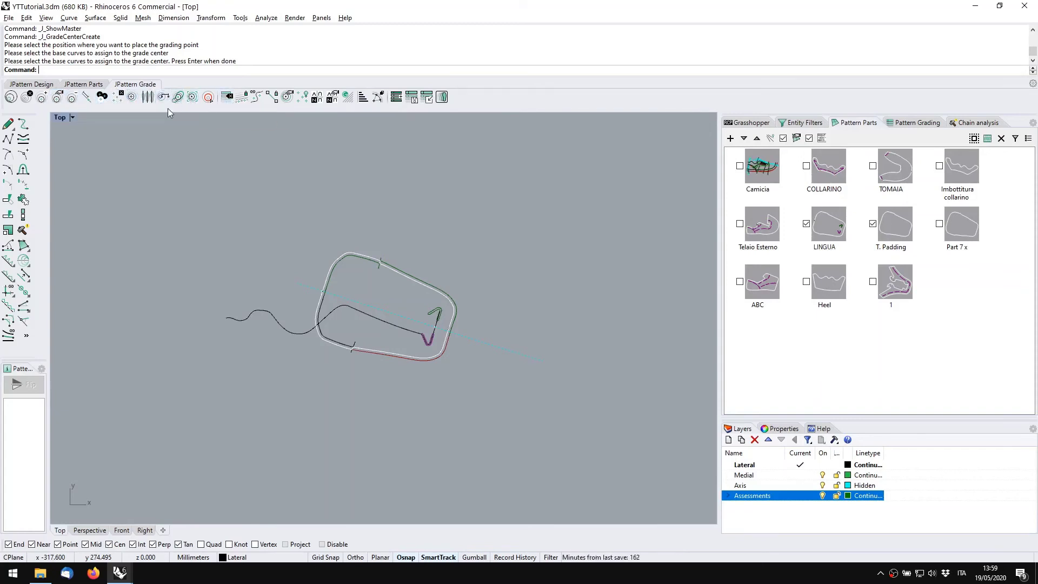
pyautogui.moveTo(544, 247); pyautogui.dragTo(509, 260, button='right')
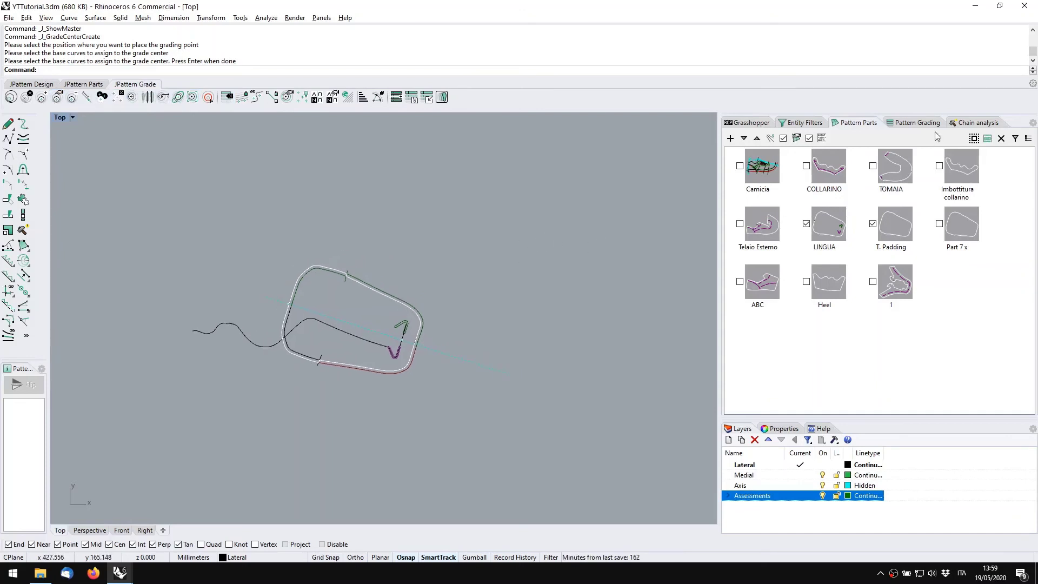
pyautogui.click(930, 125)
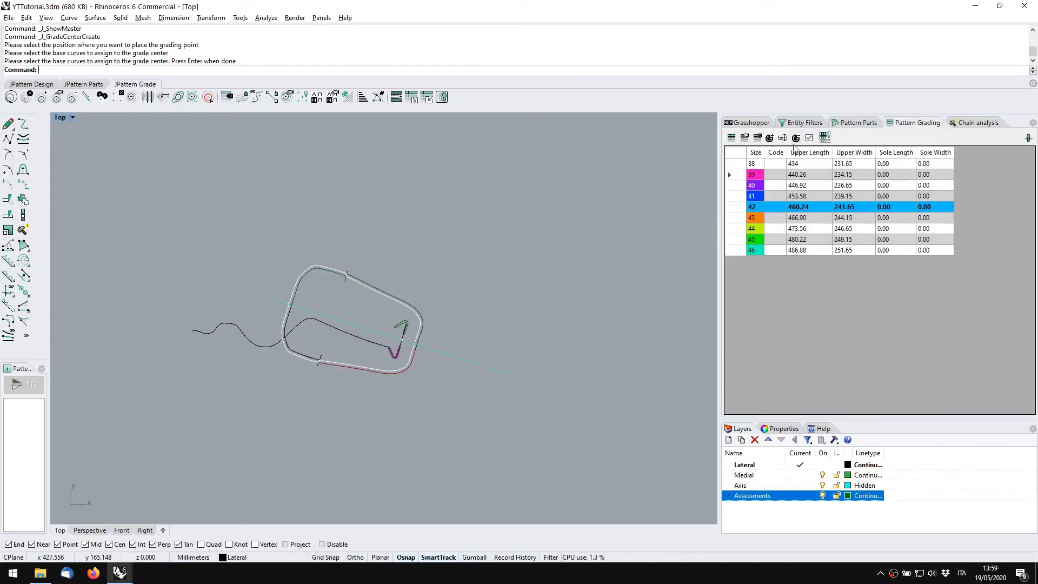
pyautogui.scroll(-3, 371, 231)
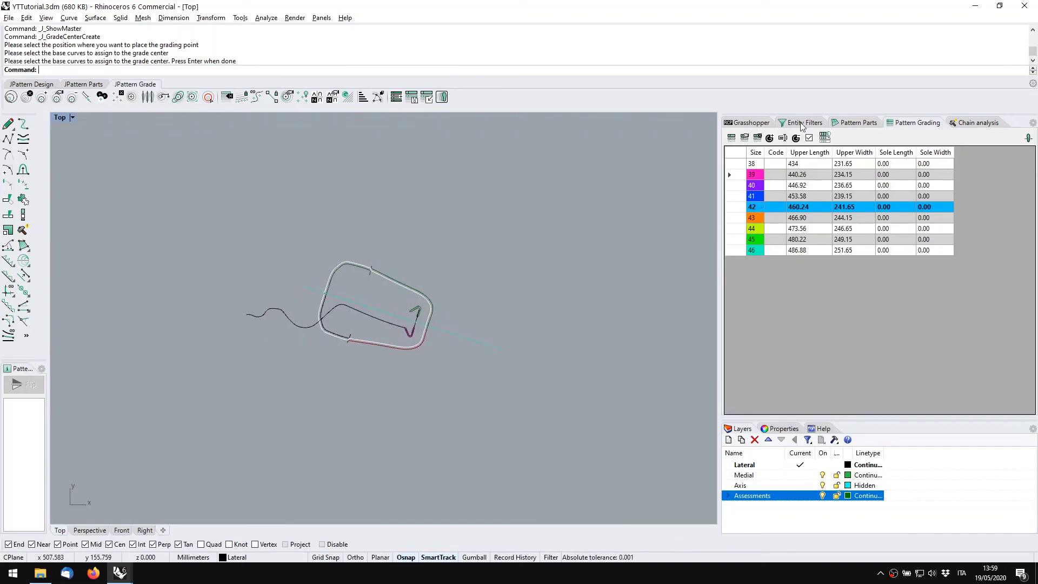
pyautogui.click(863, 123)
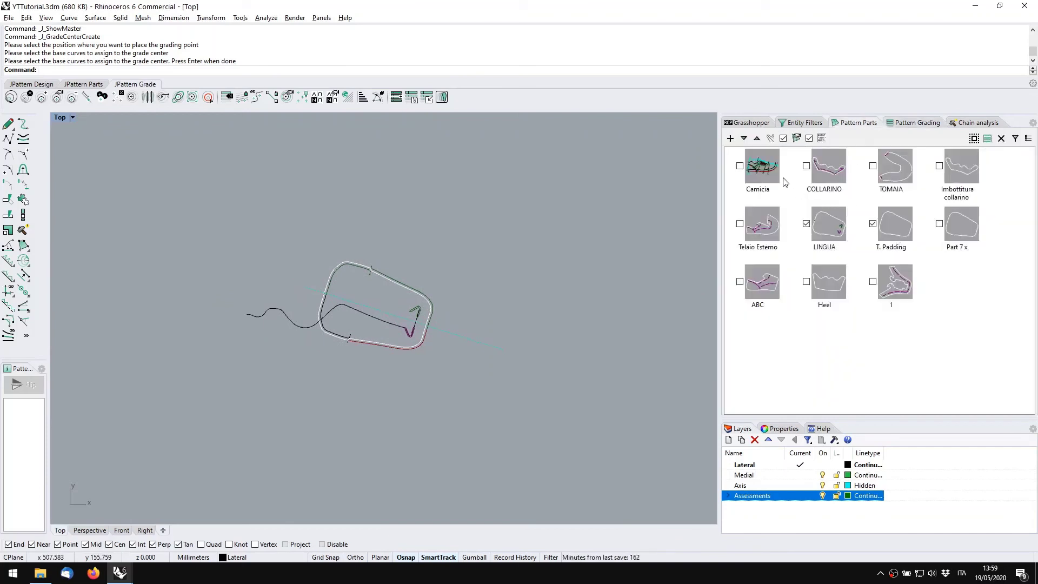
# Isolate the LINGUA part and draw four crossing base curves that enclose a small quadrilateral inside its outline near the left-edge notch
pyautogui.doubleClick(825, 238)
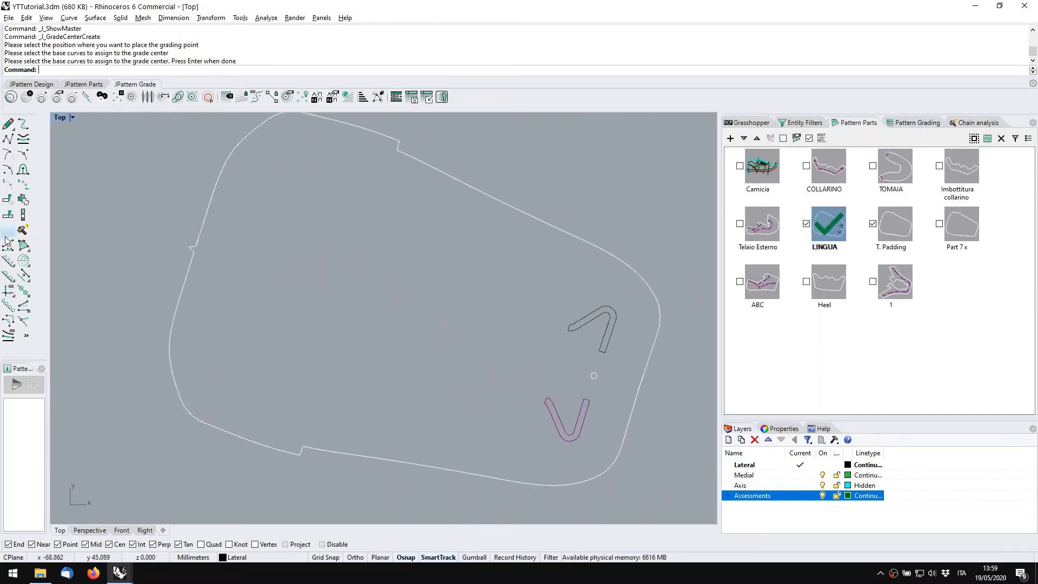
pyautogui.click(3, 125)
pyautogui.click(280, 202)
pyautogui.click(254, 305)
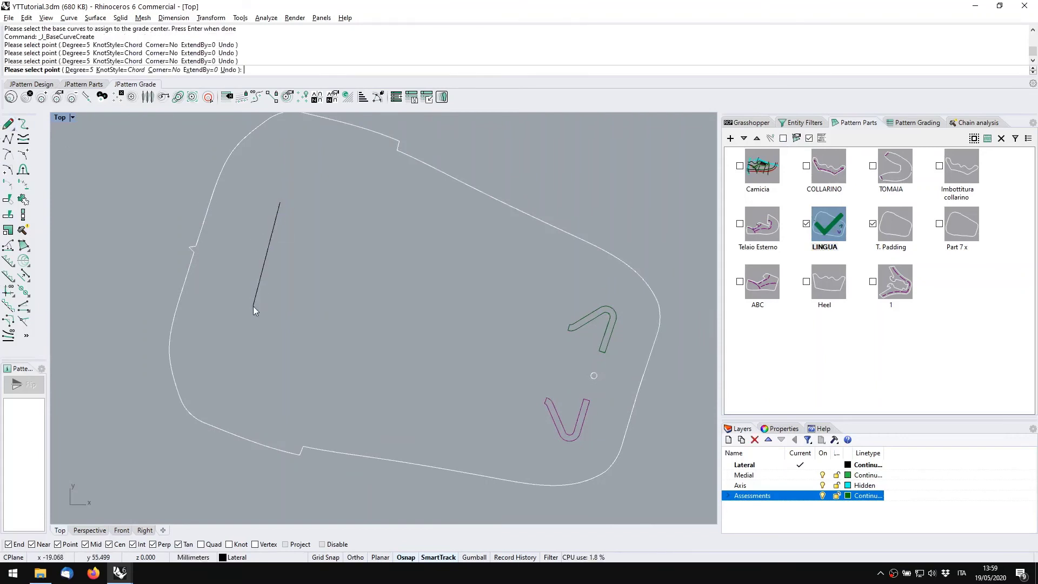
pyautogui.press('Return')
pyautogui.click(328, 315)
pyautogui.press('Return')
pyautogui.click(304, 338)
pyautogui.click(349, 212)
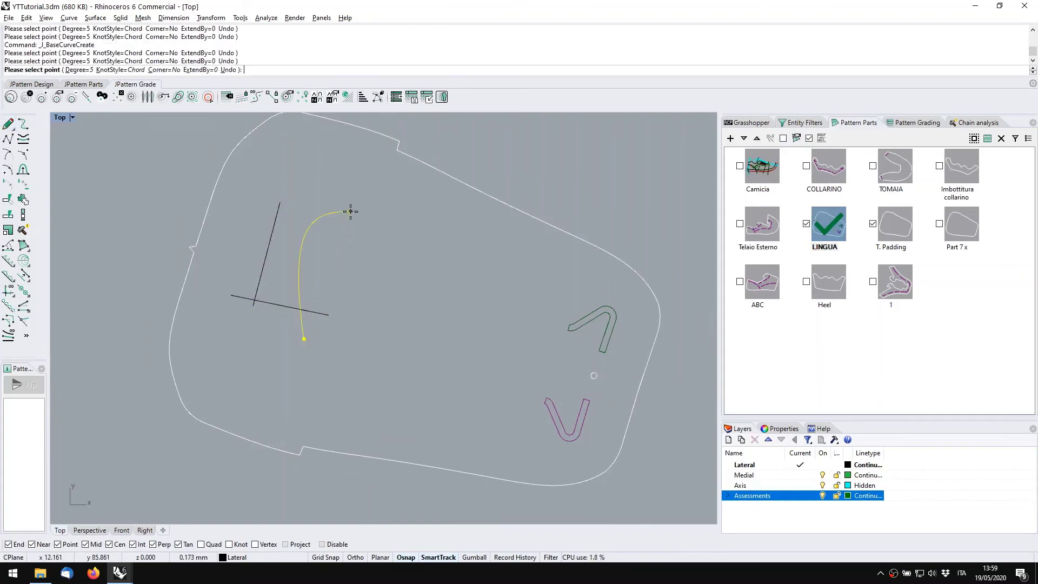
pyautogui.press('Return')
pyautogui.click(372, 239)
pyautogui.click(251, 226)
pyautogui.press('Return')
# Create a closed region curve from the quadrilateral enclosed by the four crossing base curves, keeping the input curves
pyautogui.moveTo(401, 362)
pyautogui.mouseDown()
pyautogui.moveTo(335, 269)
pyautogui.moveTo(251, 211)
pyautogui.mouseUp()
pyautogui.middleClick(305, 256)
pyautogui.click(307, 276)
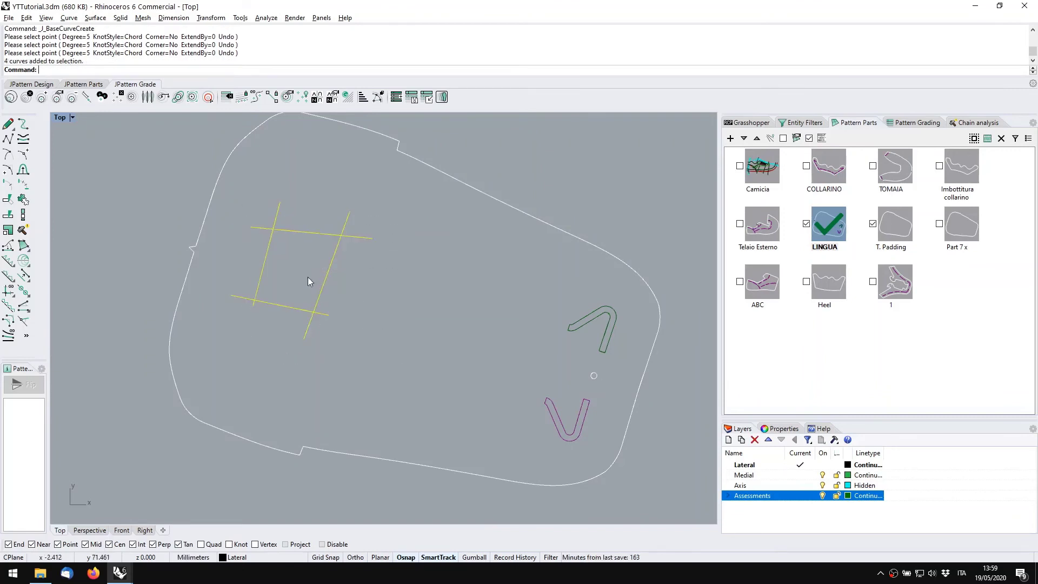
pyautogui.click(304, 272)
pyautogui.press('Return')
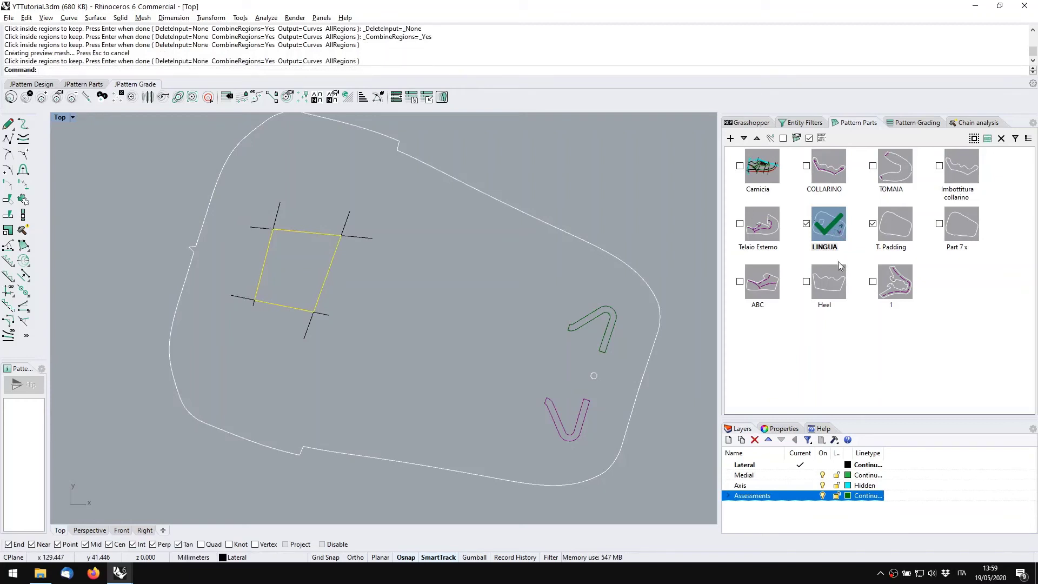
# Add a grading group named logo to the pattern grading table
pyautogui.scroll(-2, 340, 251)
pyautogui.click(394, 283)
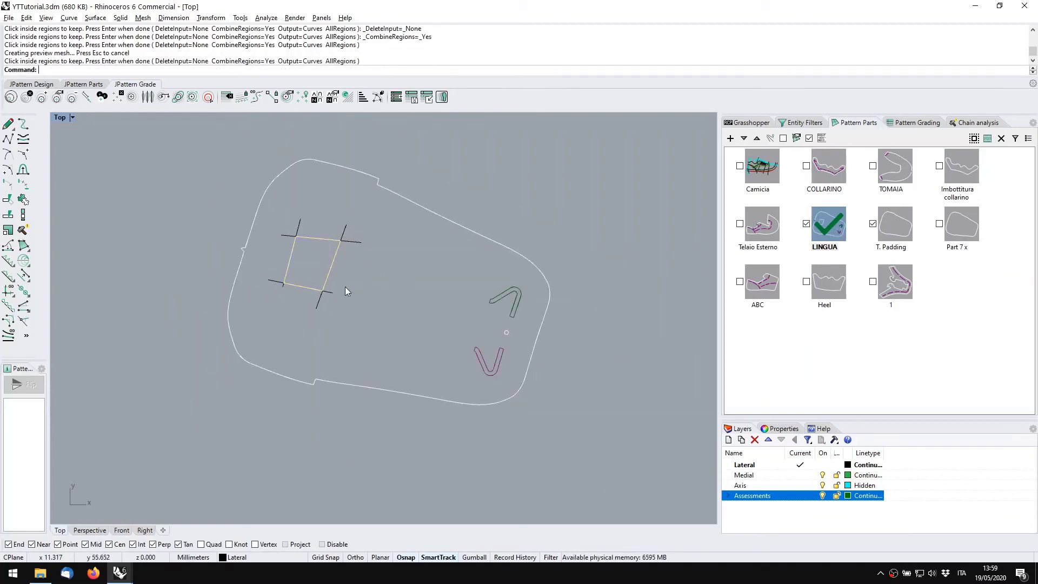
pyautogui.moveTo(345, 287); pyautogui.dragTo(362, 299, button='right')
pyautogui.click(904, 120)
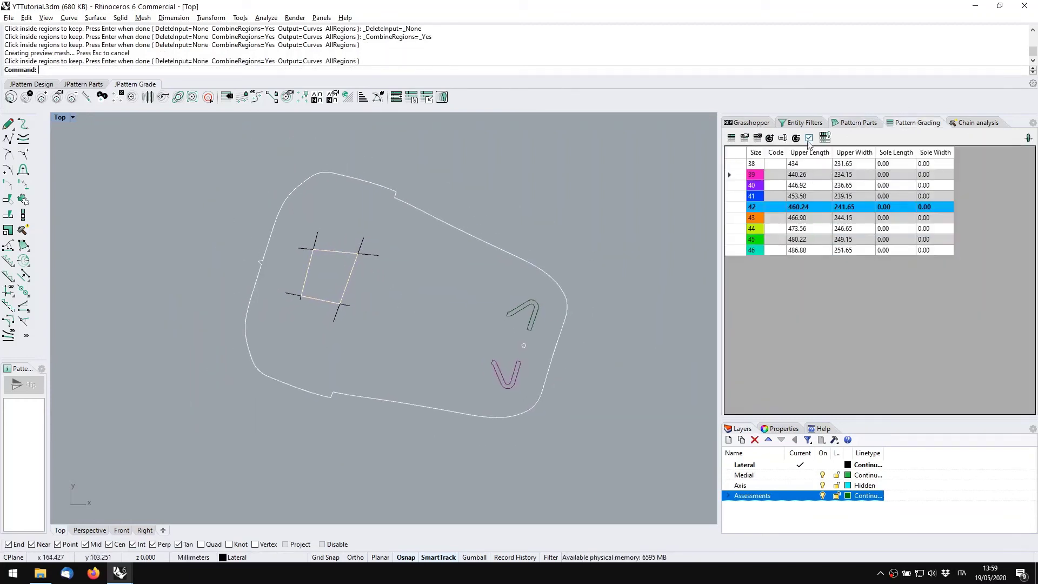
pyautogui.click(769, 138)
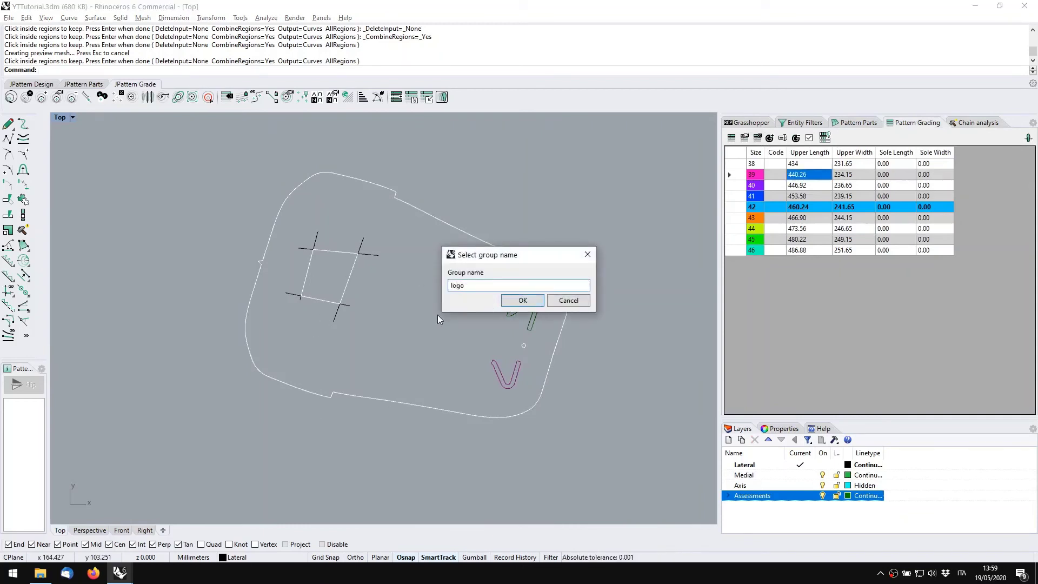
pyautogui.click(519, 300)
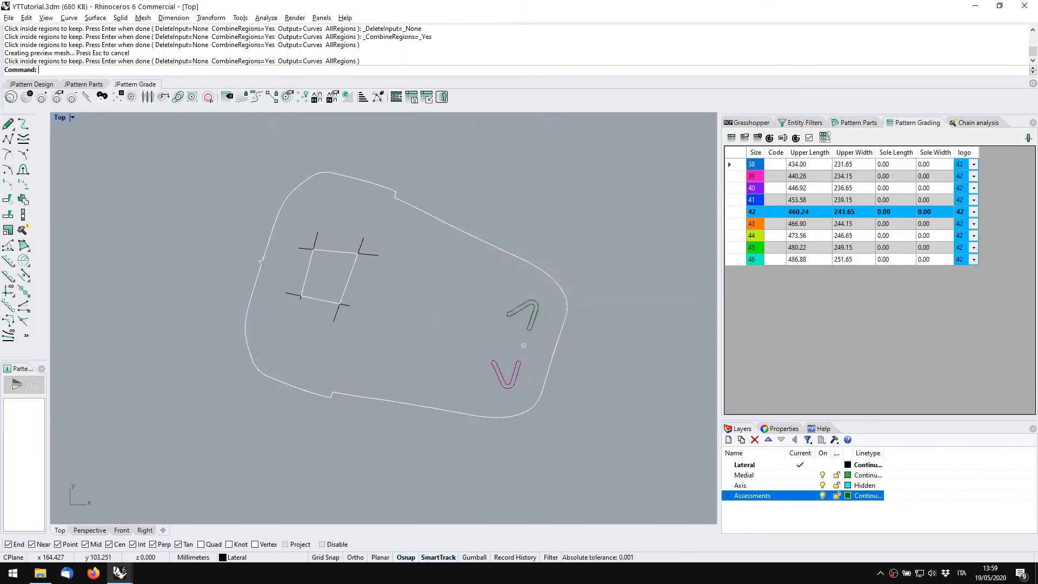
# In the grading table's logo group, assign size 40 to sizes 38 through 42 and size 44 to sizes 43 through 46
pyautogui.click(973, 174)
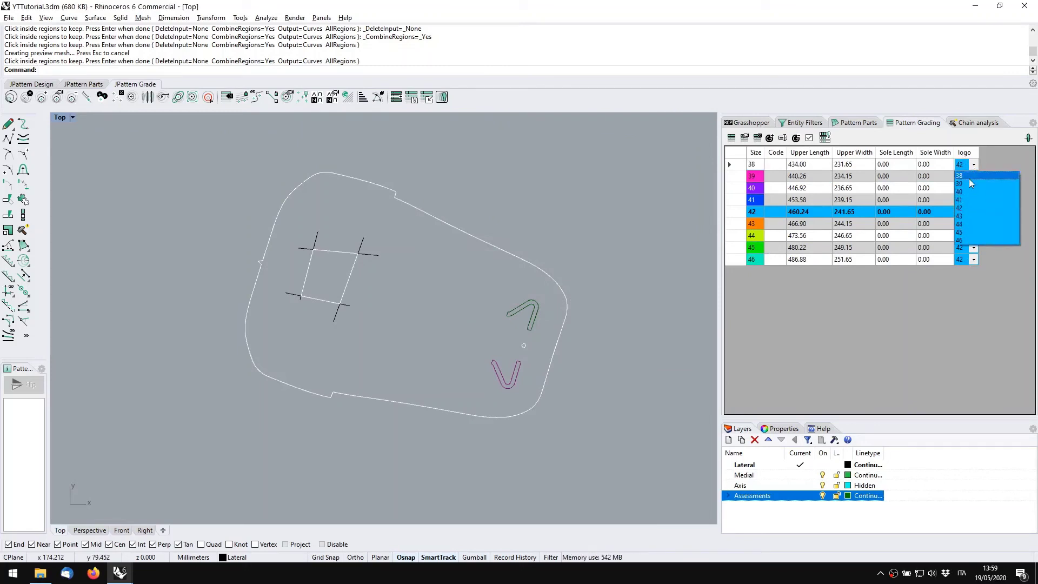
pyautogui.click(968, 191)
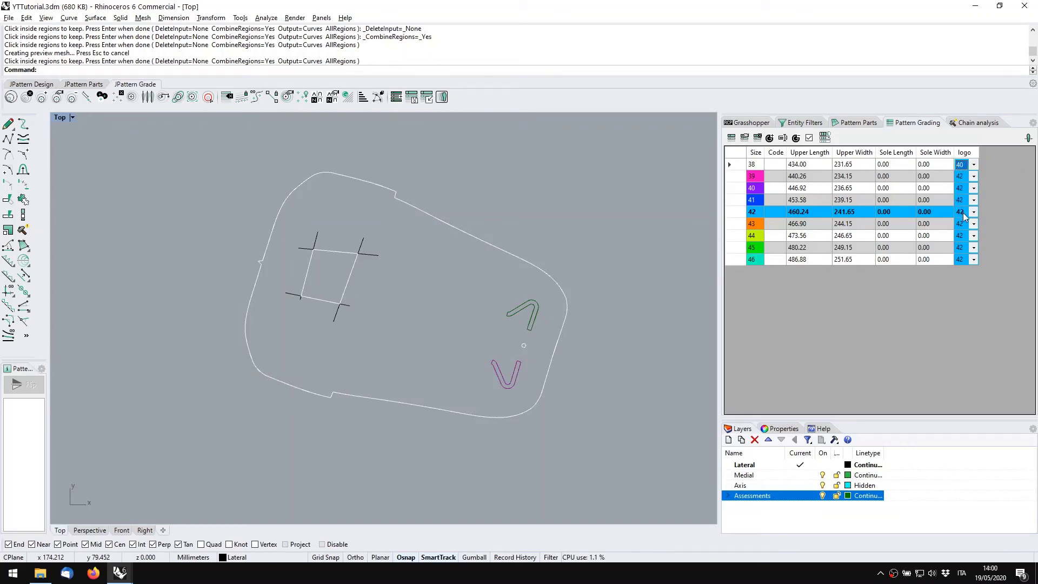
pyautogui.click(967, 215)
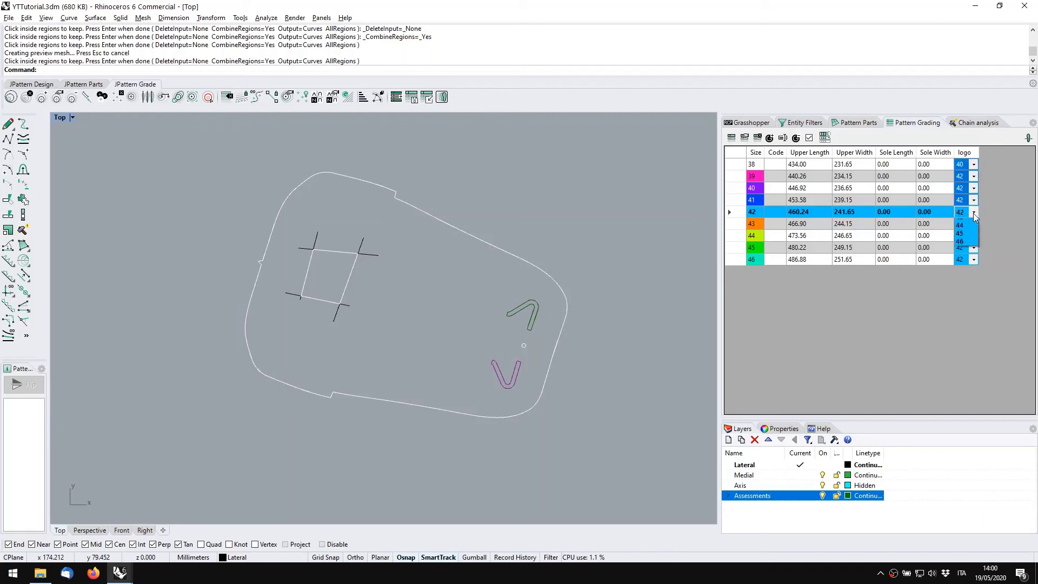
pyautogui.click(968, 238)
pyautogui.press('Return')
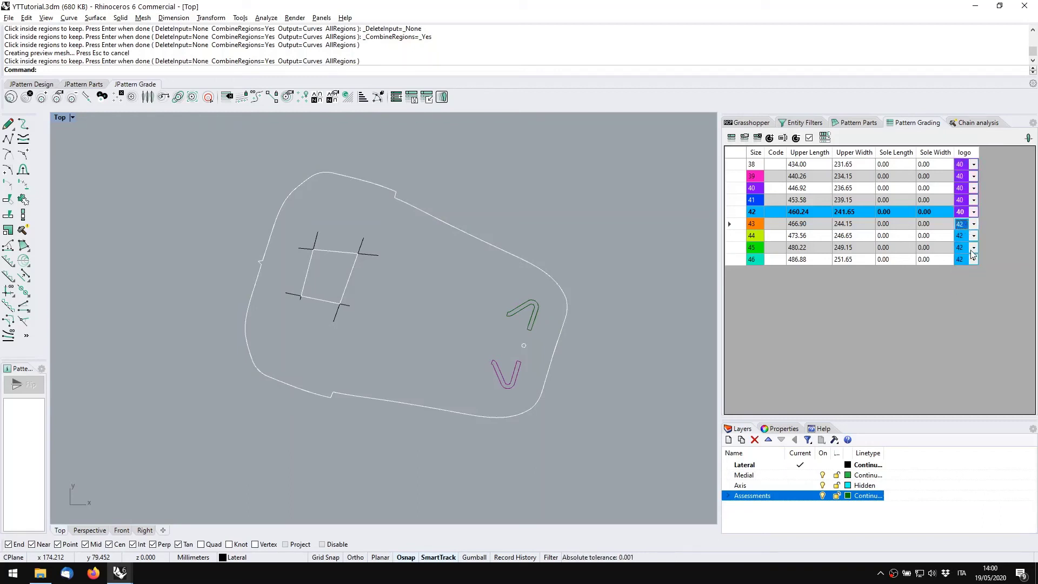
pyautogui.click(972, 259)
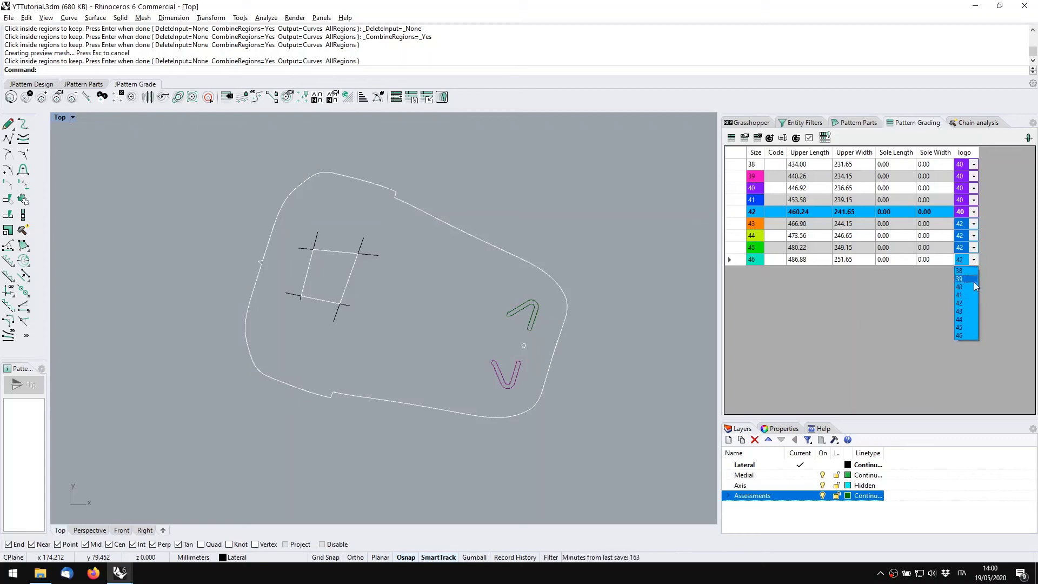
pyautogui.click(963, 319)
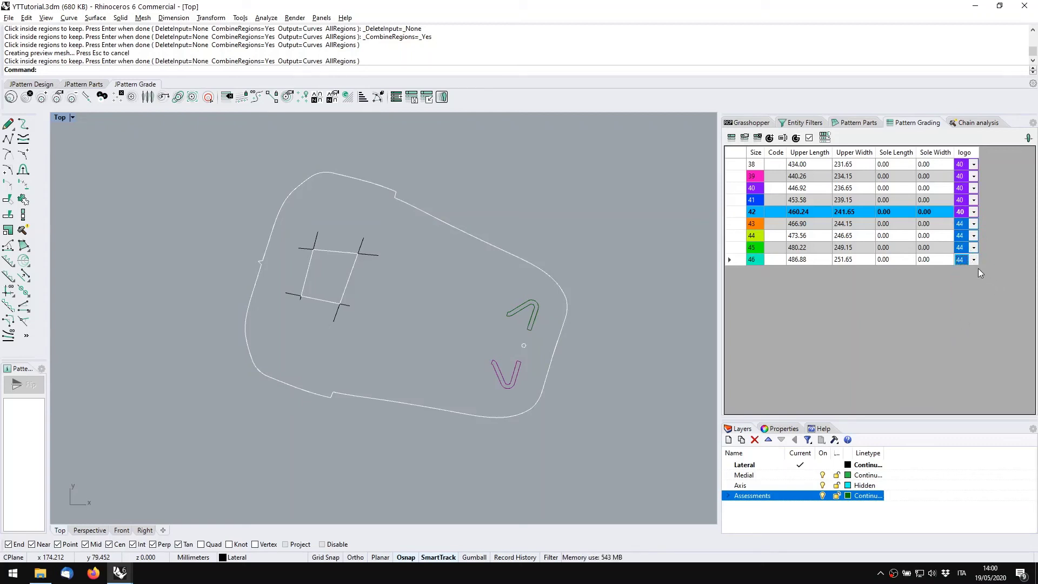
# Assign the four base curves around the quadrilateral inside the LINGUA outline to the logo grading group
pyautogui.click(346, 98)
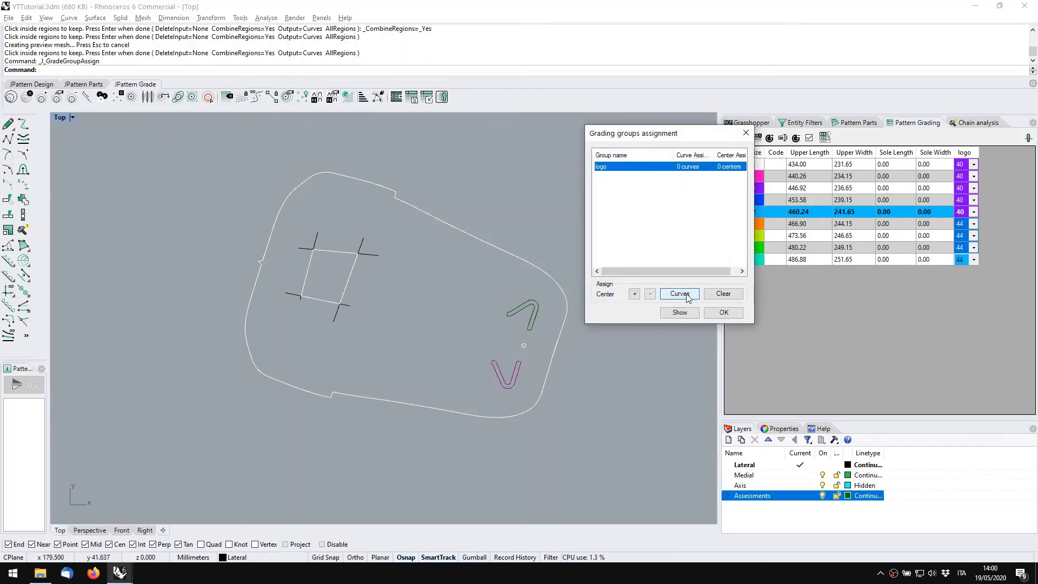
pyautogui.click(688, 298)
pyautogui.click(310, 251)
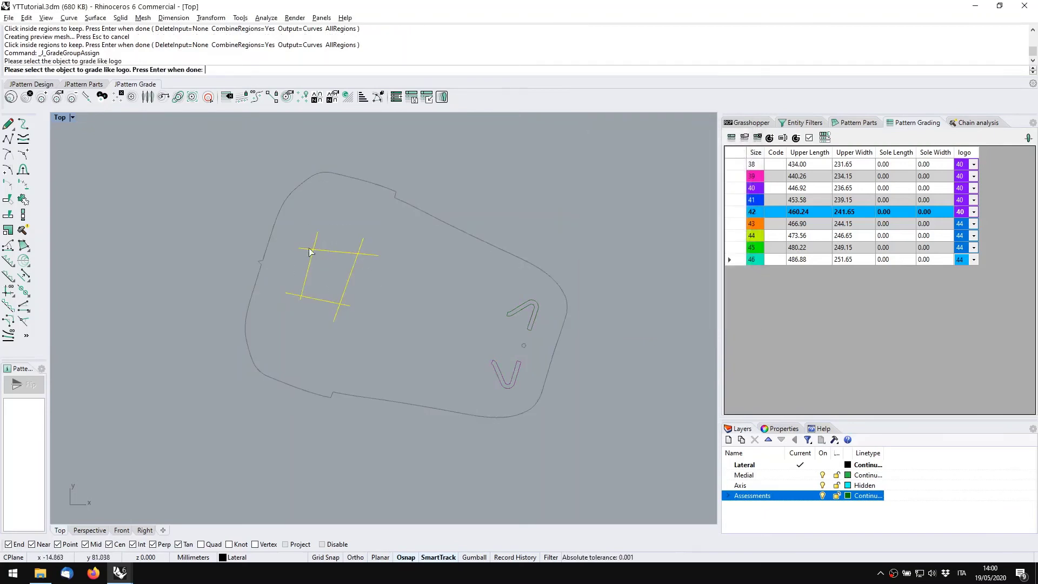
pyautogui.press('Return')
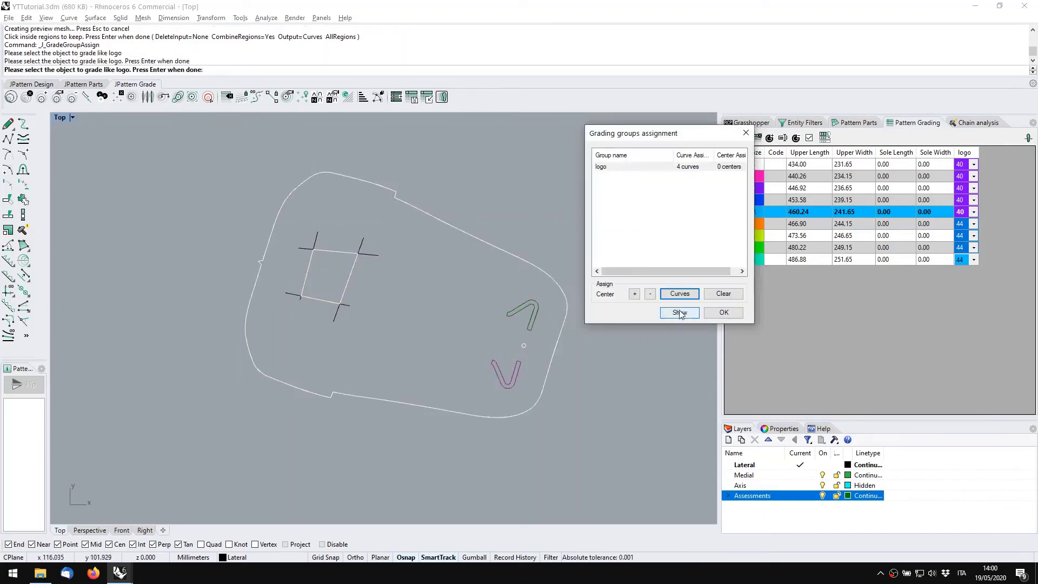
pyautogui.click(723, 312)
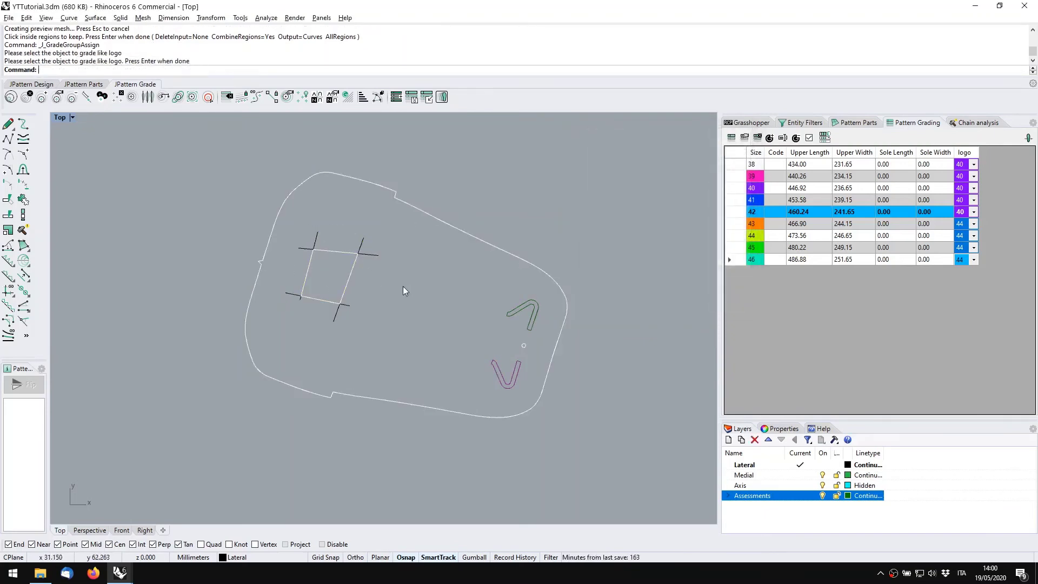
# Hide the master base curves and pin the graded lines of LINGUA and T. Padding for all sizes
pyautogui.click(9, 99)
pyautogui.click(131, 176)
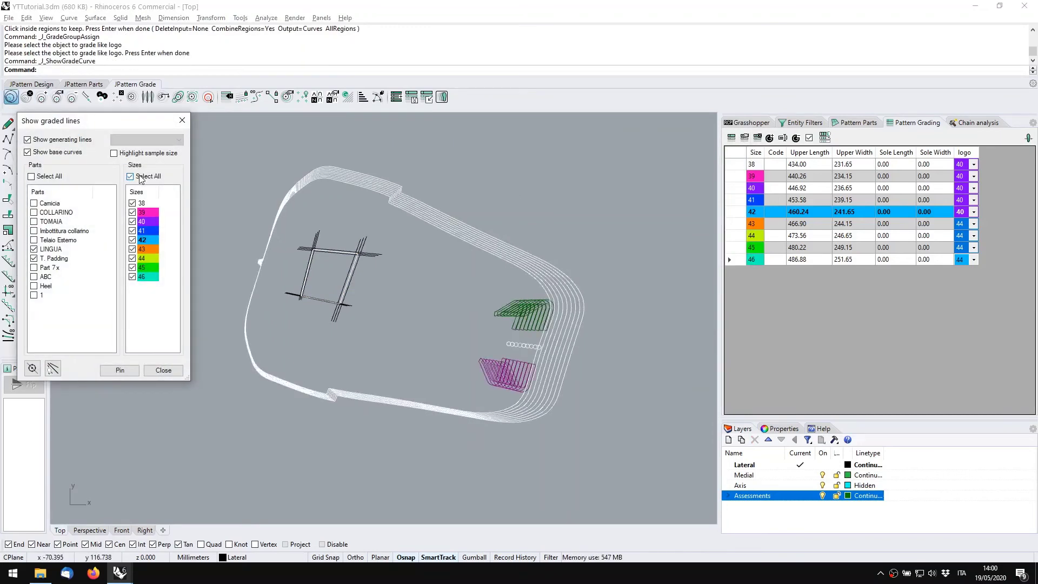
pyautogui.click(118, 370)
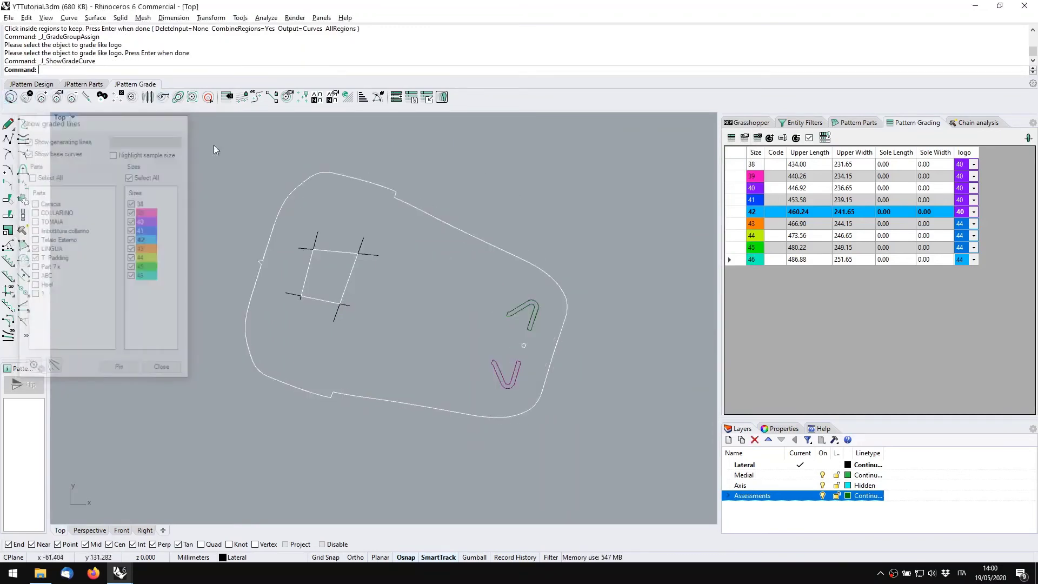
pyautogui.click(846, 122)
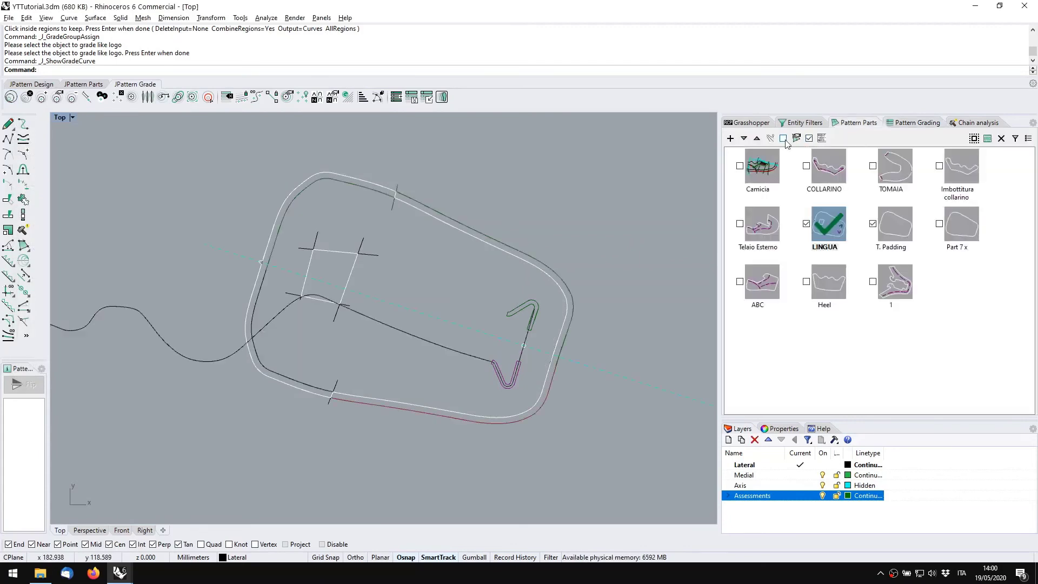
pyautogui.click(11, 96)
pyautogui.click(141, 175)
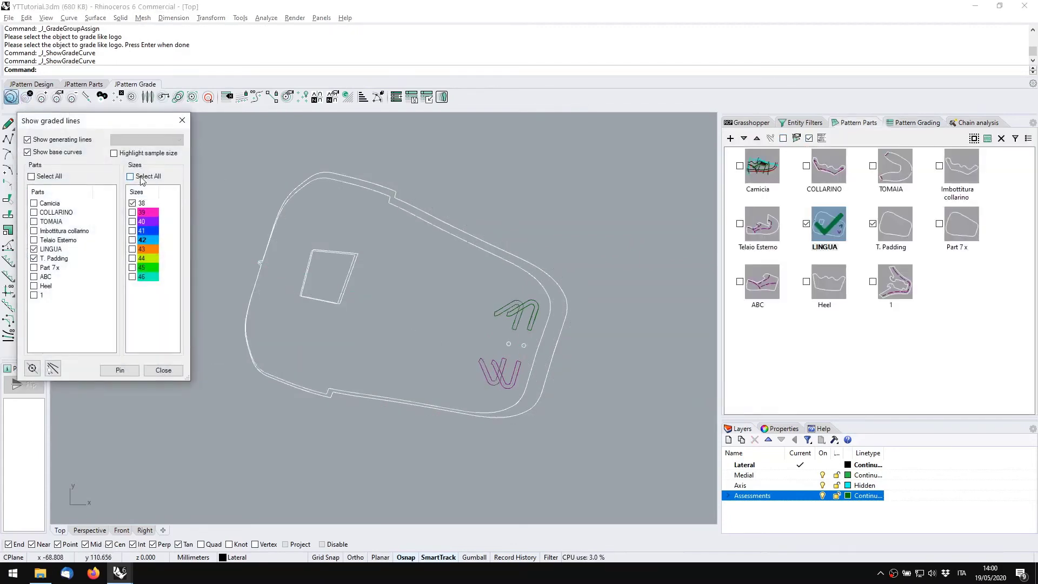
pyautogui.click(120, 371)
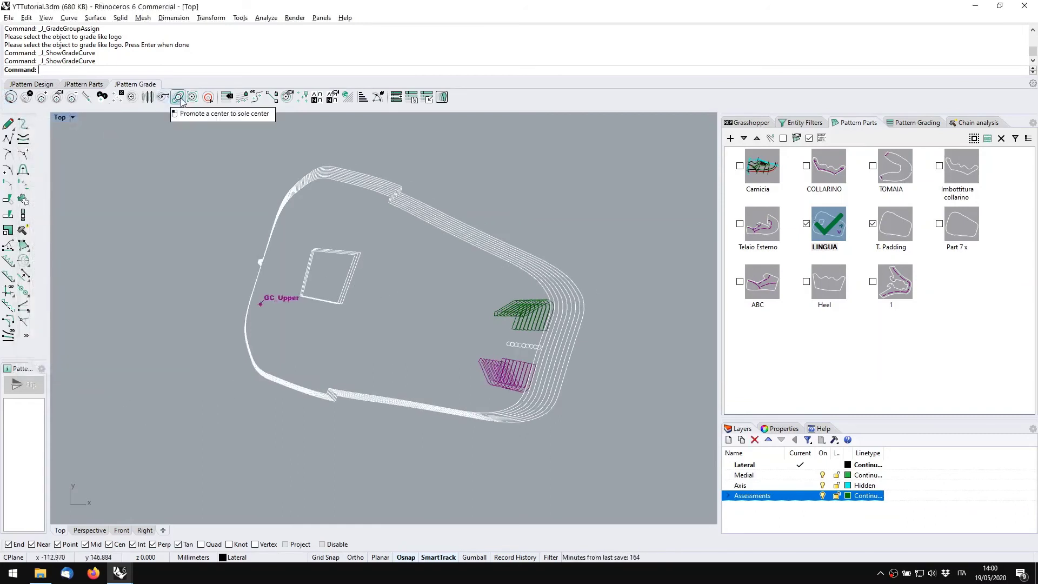
# Stack the pinned graded curves at the upper-right corner of the logo quadrilateral
pyautogui.click(131, 97)
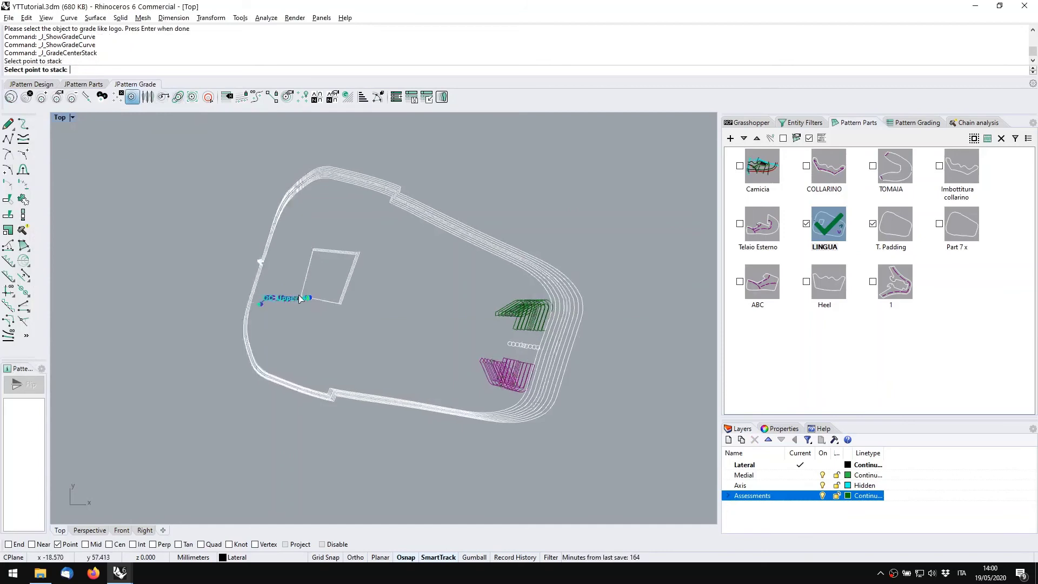
pyautogui.scroll(10, 343, 285)
pyautogui.moveTo(395, 209); pyautogui.dragTo(418, 306, button='right')
pyautogui.click(439, 217)
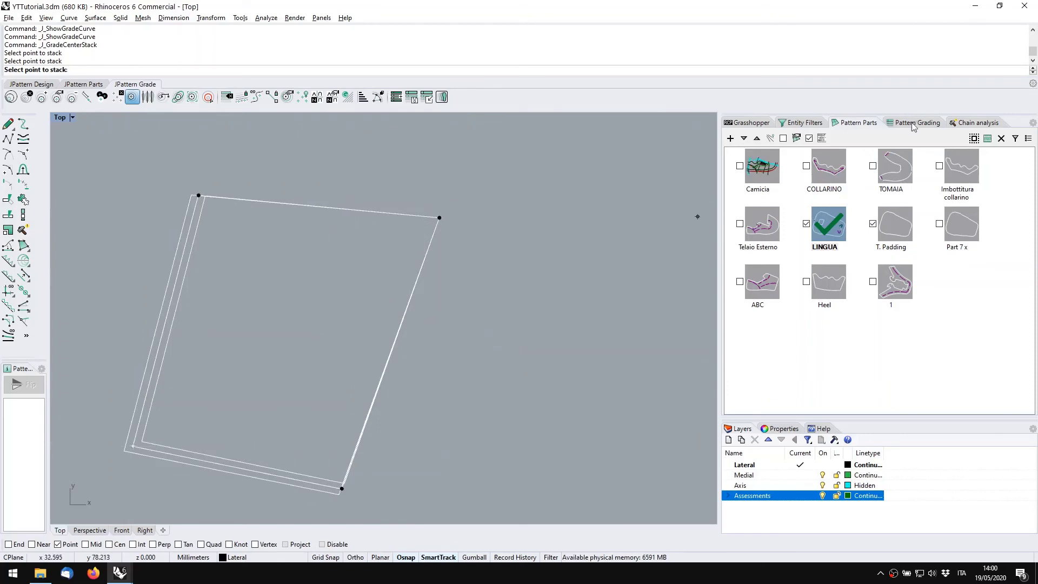
pyautogui.moveTo(299, 308); pyautogui.dragTo(324, 249, button='right')
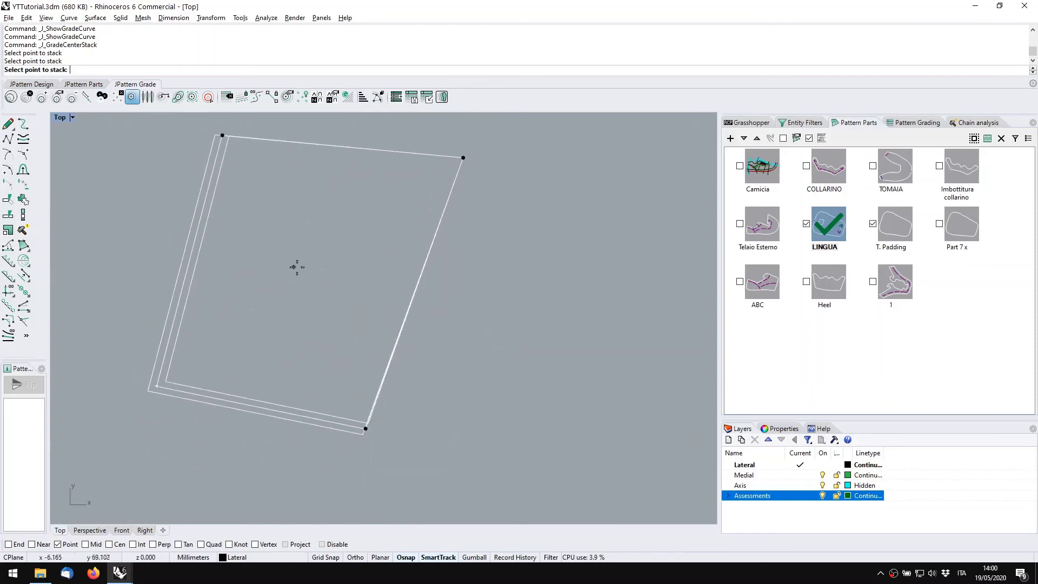
pyautogui.scroll(-8, 296, 267)
pyautogui.moveTo(142, 294); pyautogui.dragTo(265, 291, button='right')
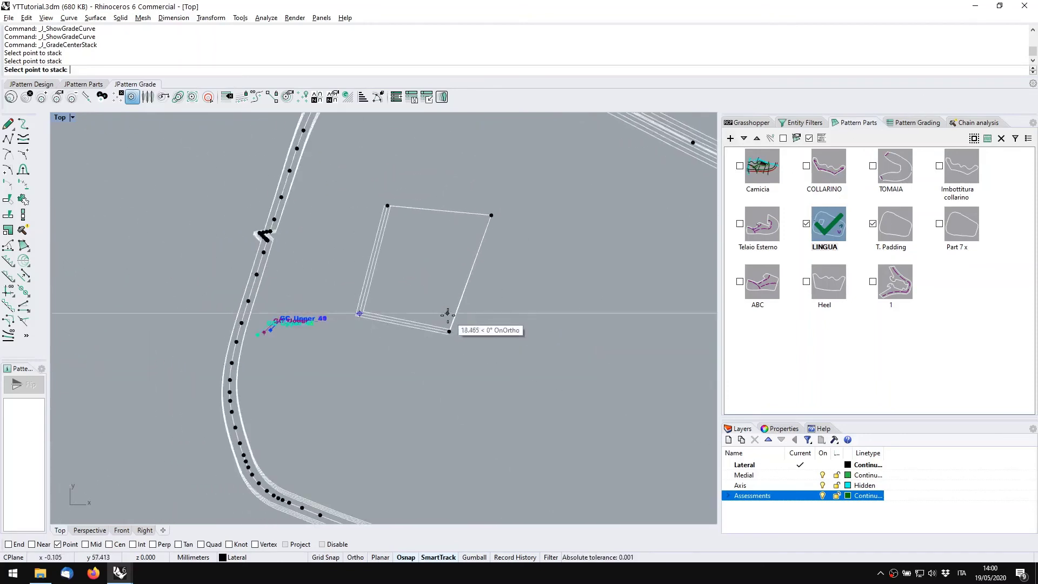
pyautogui.press('Escape')
# Compare the stacked logo quadrilaterals and graded outlines with the logo size assignments in the pattern grading table
pyautogui.moveTo(419, 276); pyautogui.dragTo(397, 281, button='right')
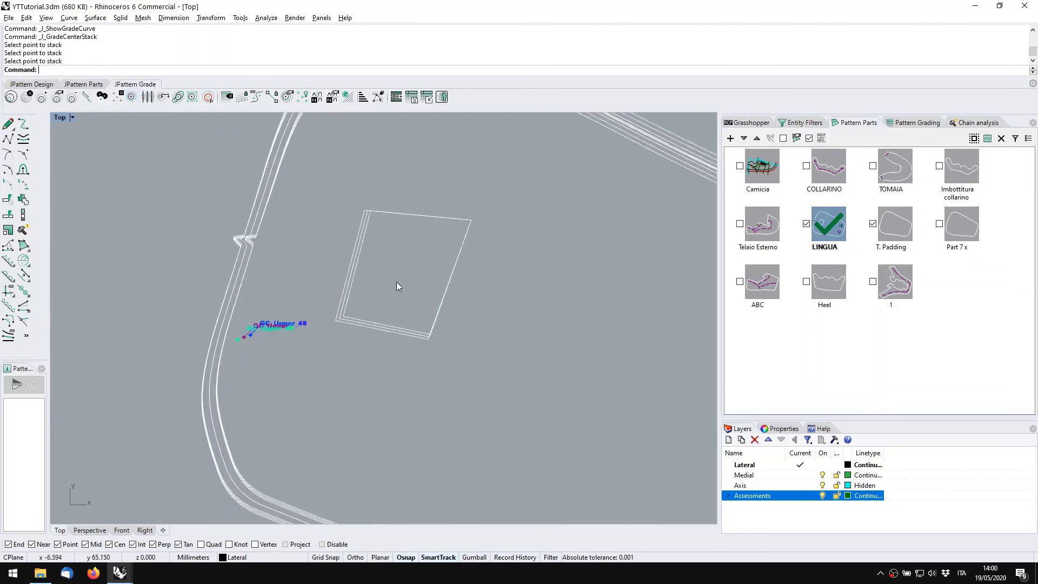
pyautogui.click(819, 125)
pyautogui.click(907, 124)
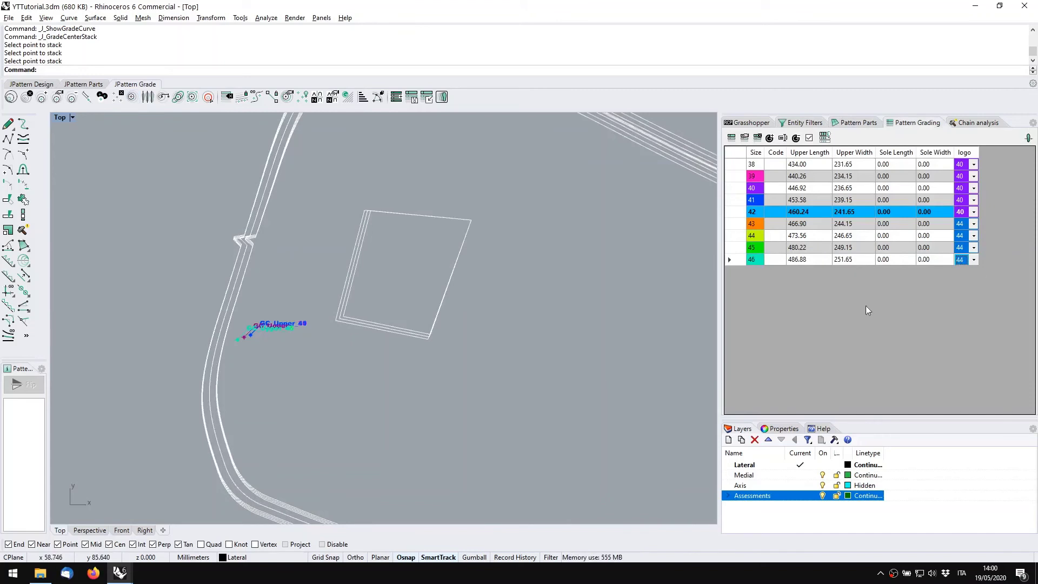
pyautogui.moveTo(457, 327); pyautogui.dragTo(394, 294, button='right')
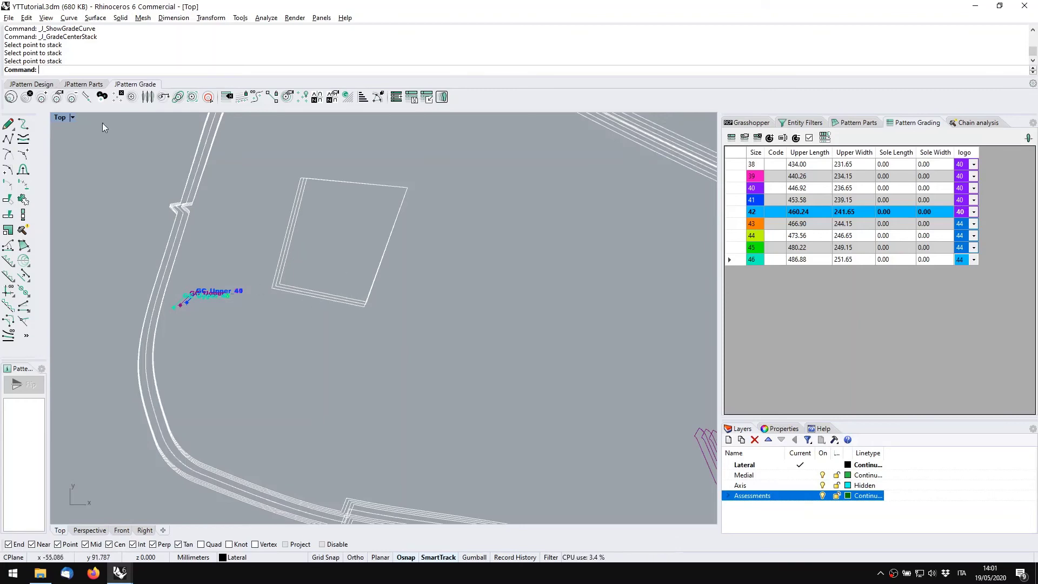
pyautogui.moveTo(546, 306); pyautogui.dragTo(465, 315, button='right')
pyautogui.scroll(-2, 482, 296)
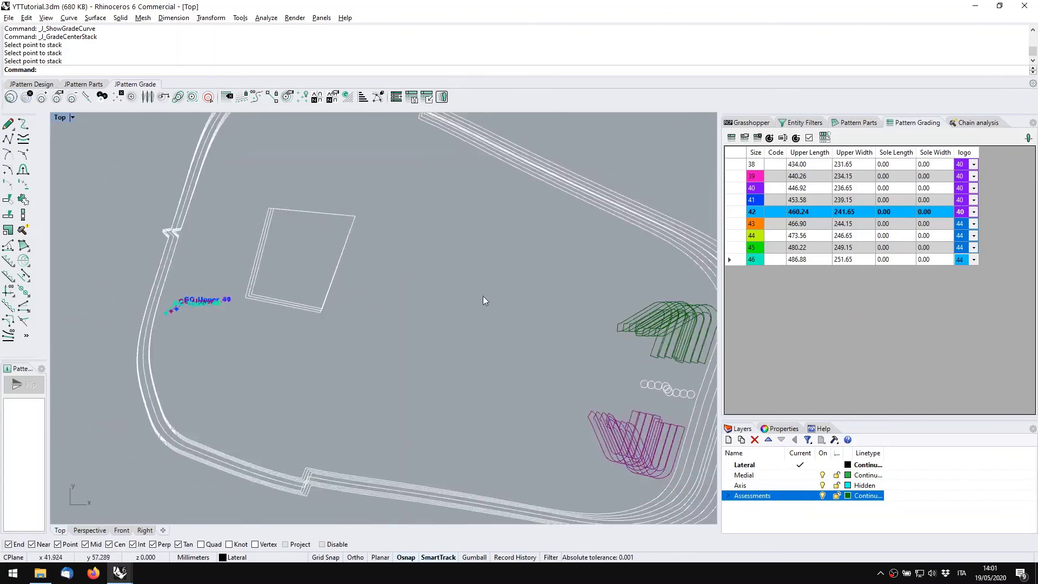
pyautogui.scroll(-2, 483, 300)
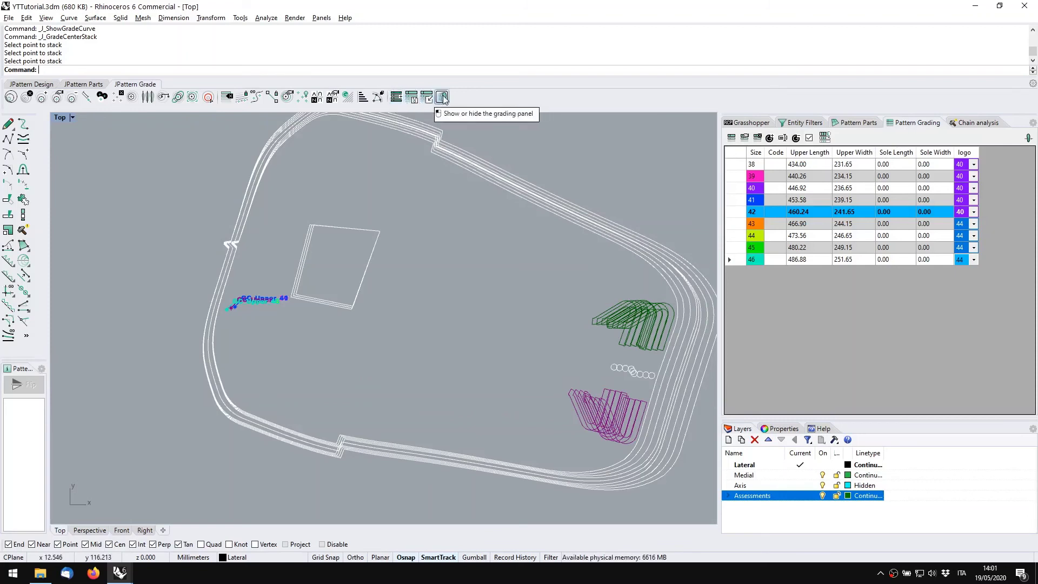
# Try to add a size code to the LINGUA outline's upper edge while the graded curves are pinned
pyautogui.click(319, 98)
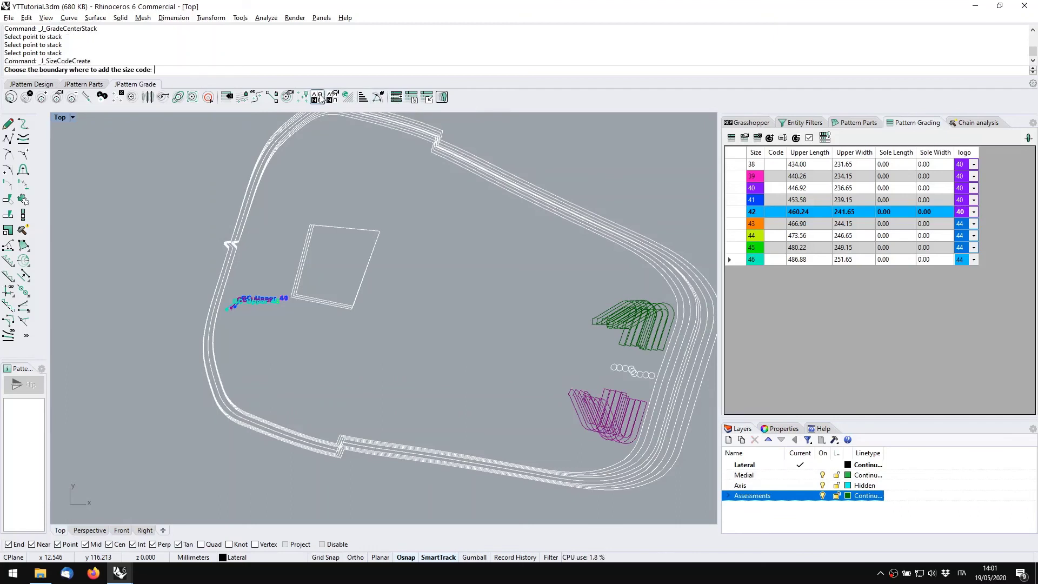
pyautogui.click(460, 158)
pyautogui.click(474, 164)
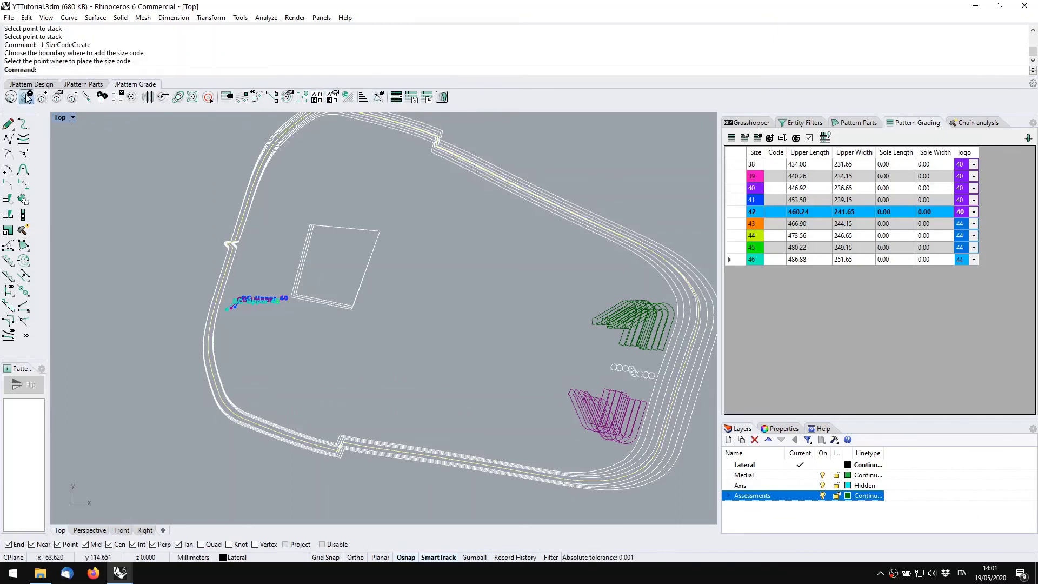
# Unpin the graded curves and create a size code midway along the LINGUA outline's upper sloping edge
pyautogui.click(26, 97)
pyautogui.moveTo(481, 290); pyautogui.dragTo(378, 316, button='right')
pyautogui.click(318, 98)
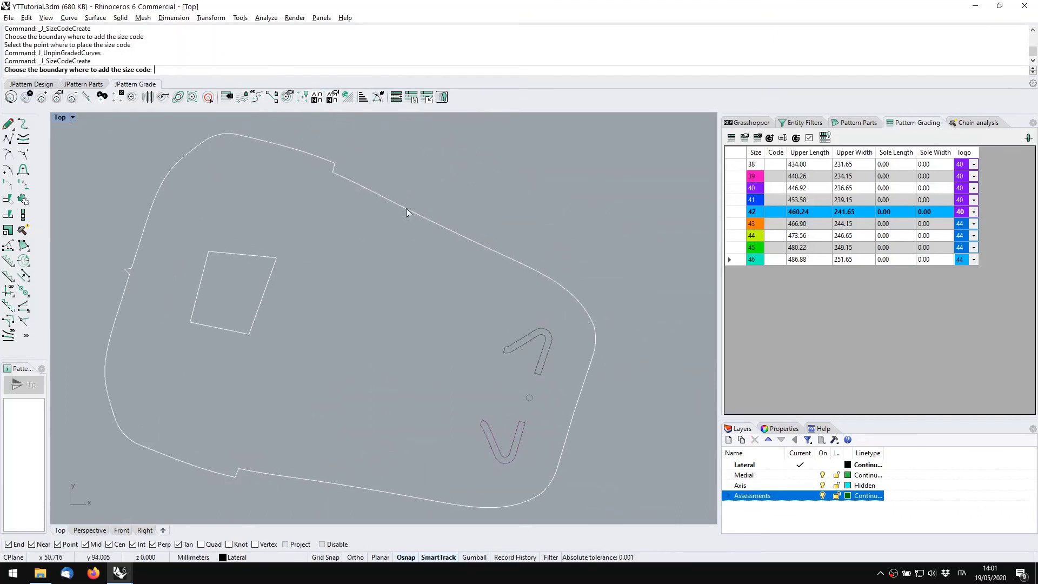
pyautogui.click(407, 208)
pyautogui.scroll(5, 427, 222)
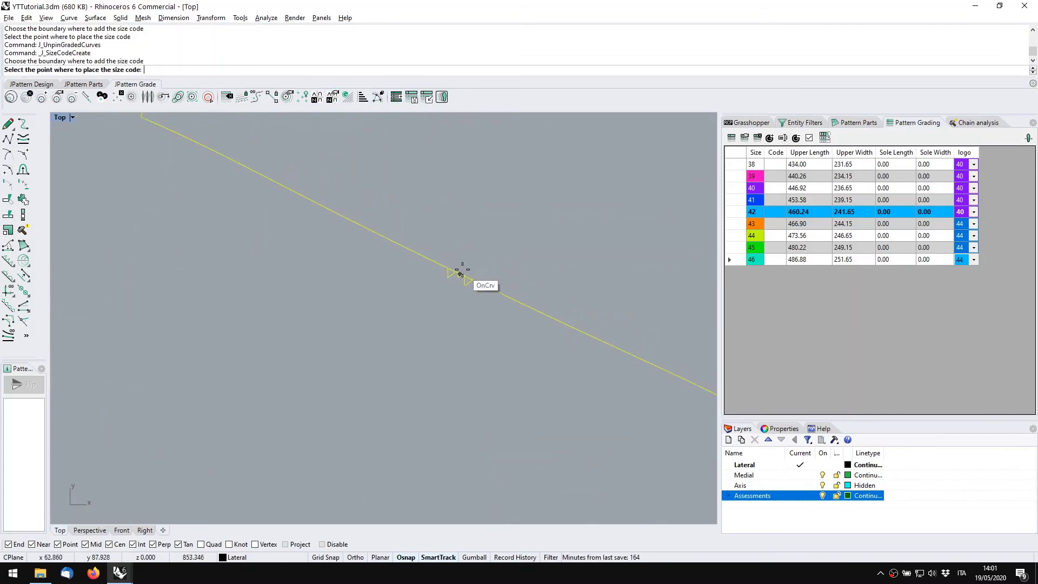
pyautogui.click(469, 266)
pyautogui.click(538, 274)
pyautogui.moveTo(430, 243); pyautogui.dragTo(496, 339)
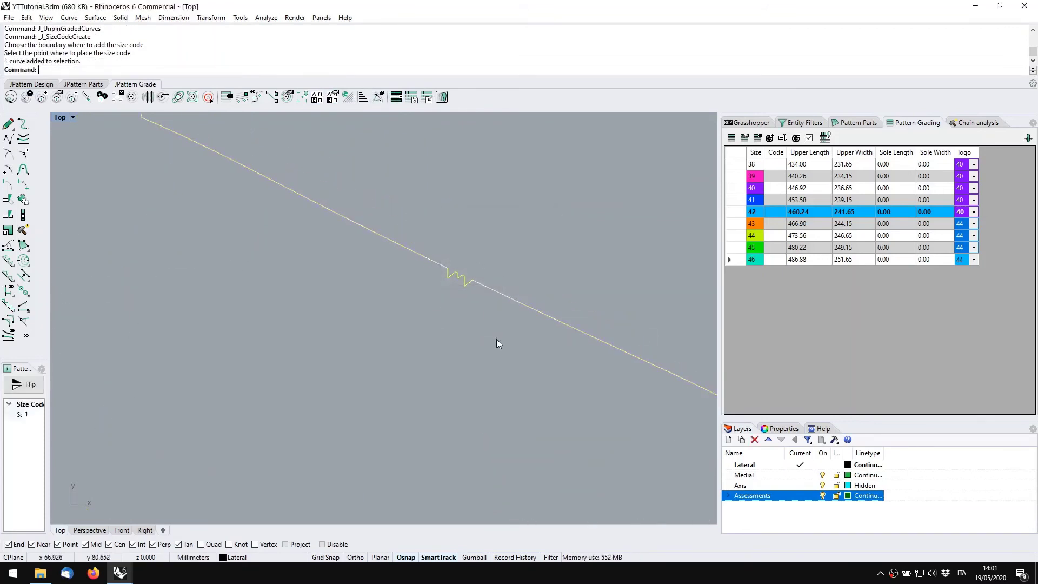
pyautogui.click(496, 339)
# Review the size code shape settings in the pattern options, checking the available codes, and leave them unchanged
pyautogui.click(37, 87)
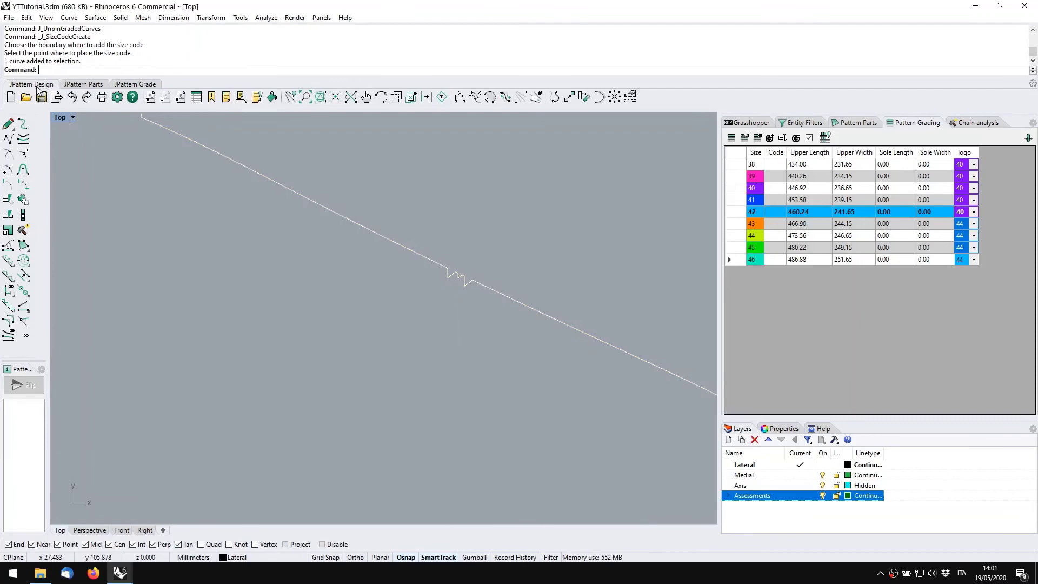
pyautogui.click(117, 96)
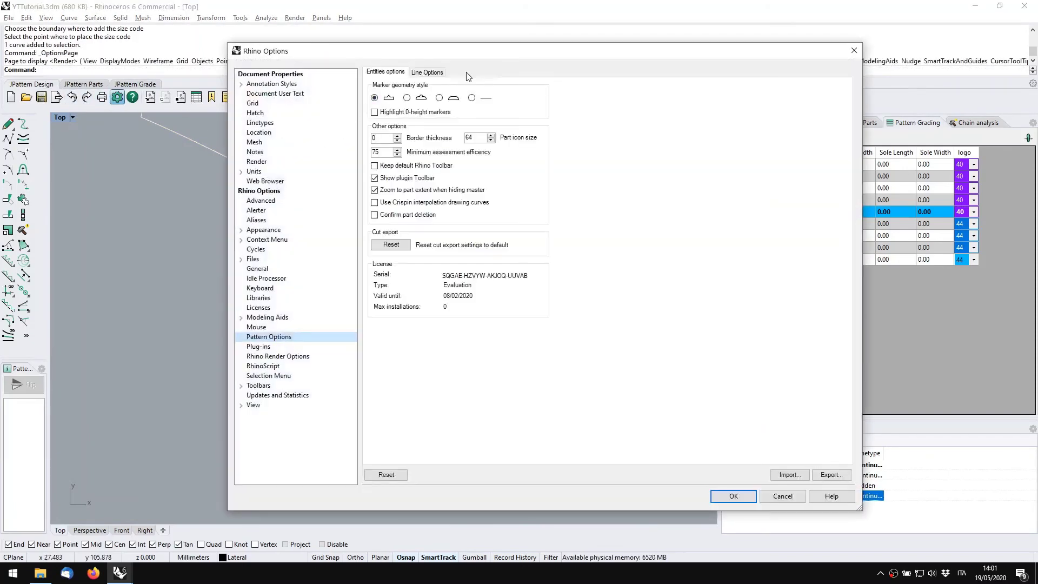
pyautogui.click(468, 73)
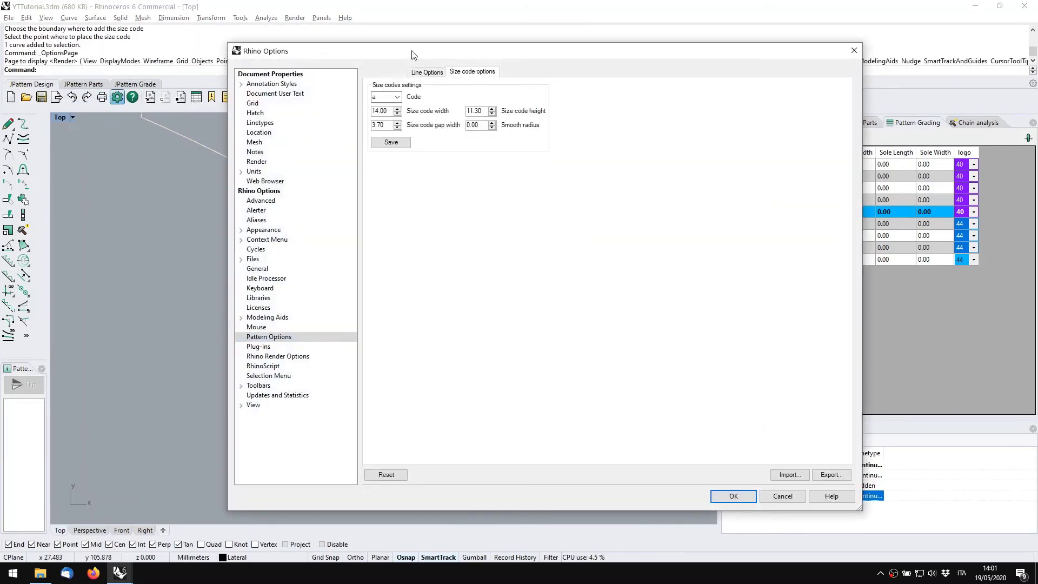
pyautogui.moveTo(415, 53); pyautogui.dragTo(215, 73)
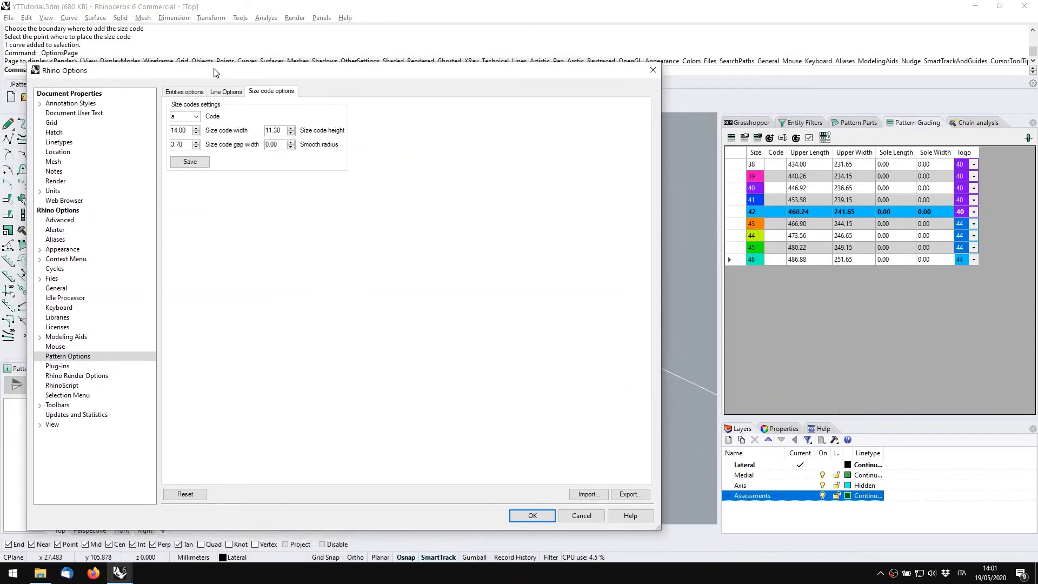
pyautogui.click(197, 117)
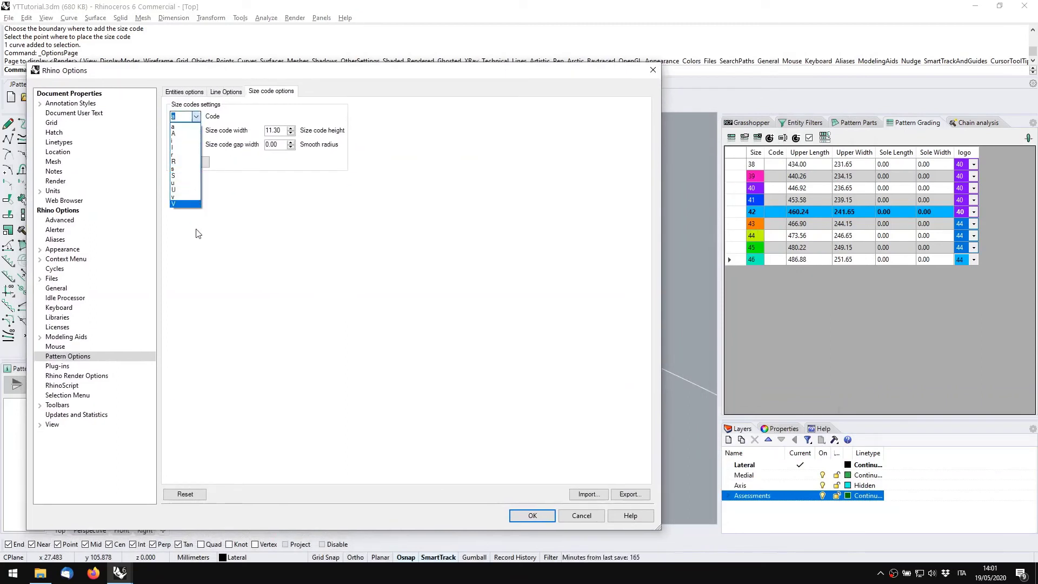
pyautogui.click(199, 183)
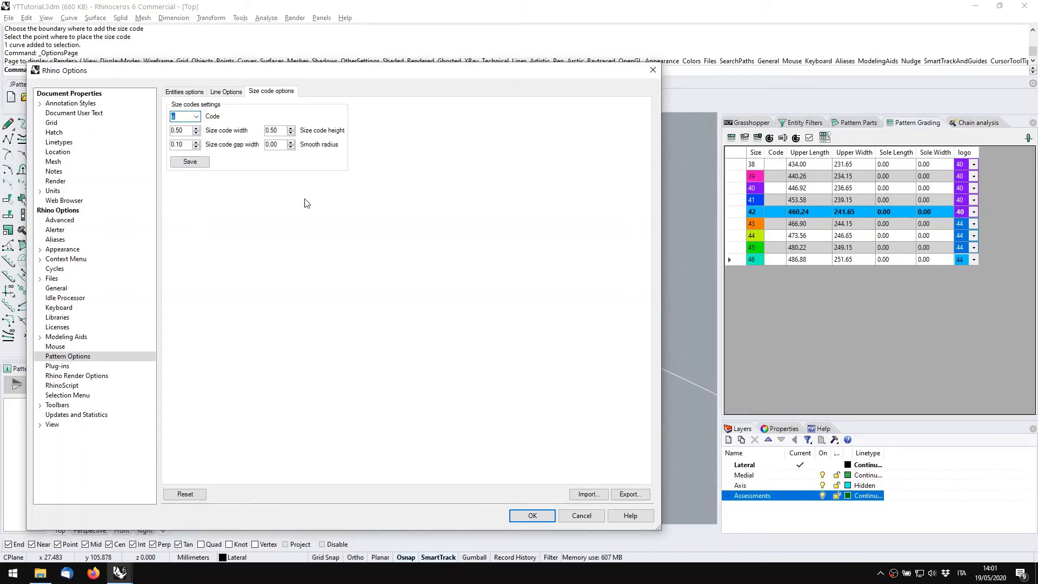
pyautogui.click(564, 516)
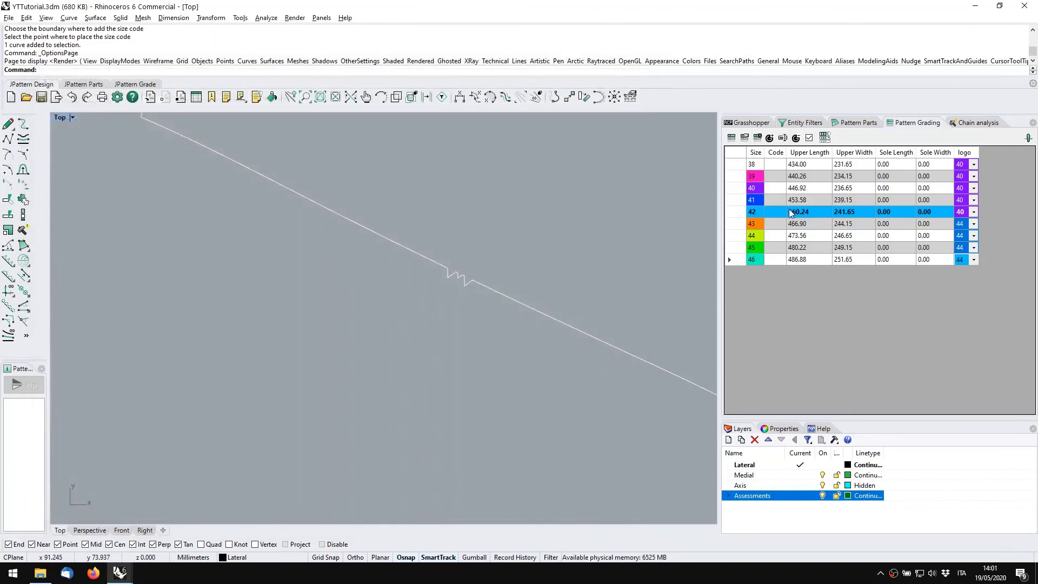
# Enter AAR as the size code for size 42 in the pattern grading table and select the LINGUA outline around the code
pyautogui.click(778, 211)
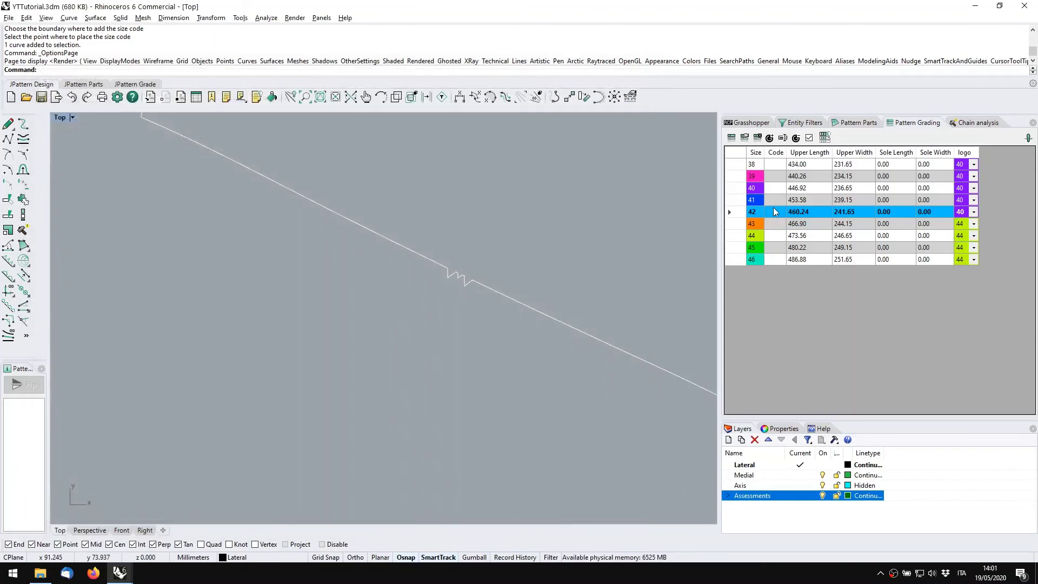
pyautogui.write('AAR')
pyautogui.press('Return')
pyautogui.moveTo(392, 176); pyautogui.dragTo(544, 345)
# In the size code options, set the width of code R to 2.80, save the setting and accept the options
pyautogui.click(118, 97)
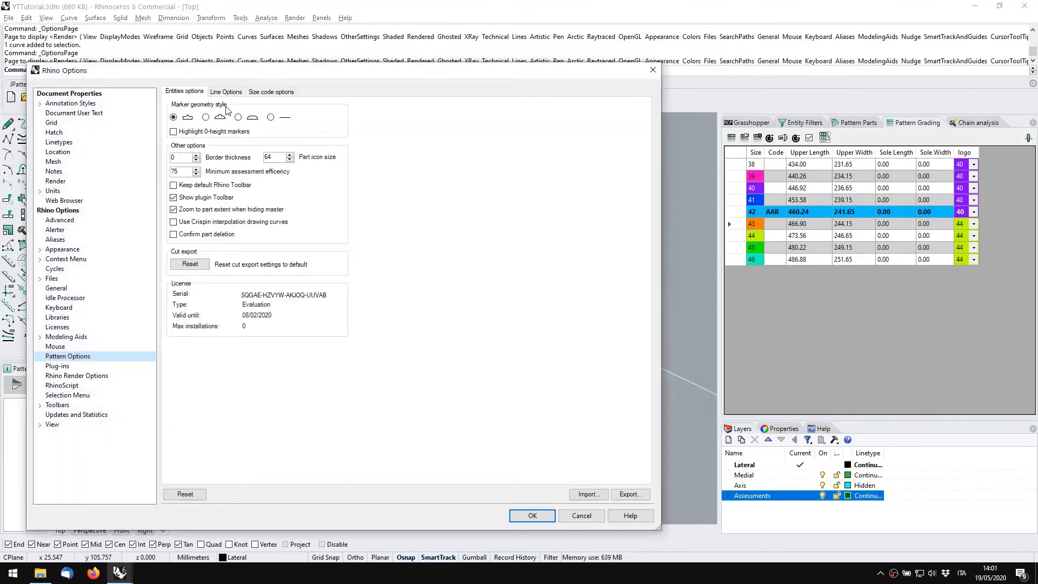
pyautogui.click(229, 93)
pyautogui.click(266, 93)
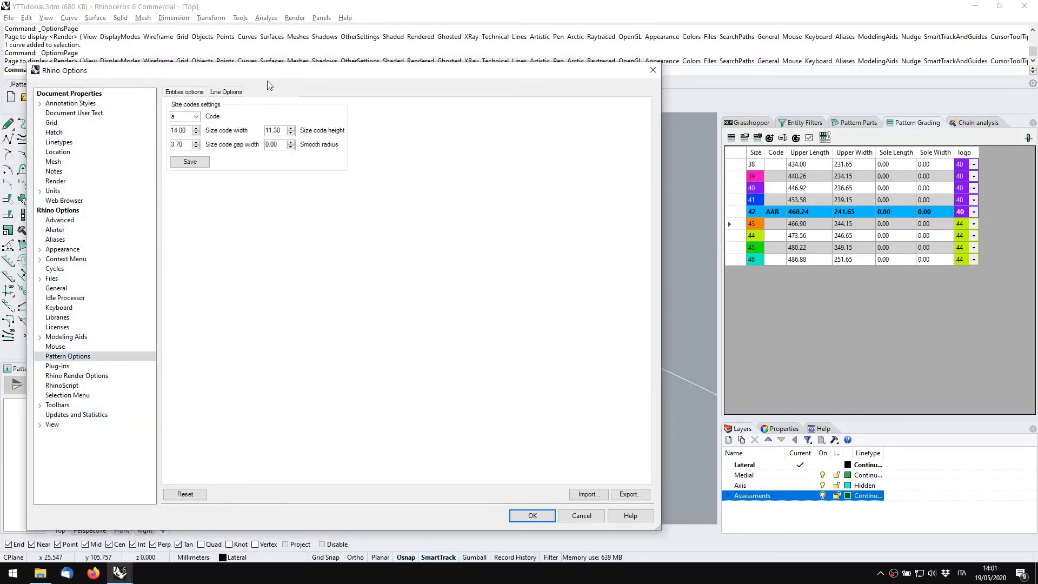
pyautogui.click(195, 116)
pyautogui.click(190, 162)
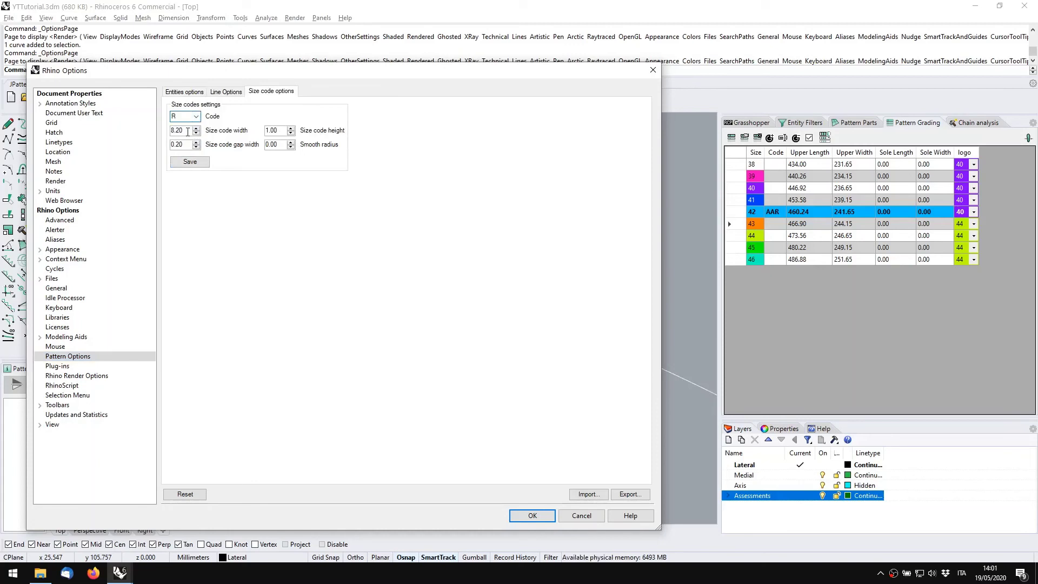
pyautogui.scroll(1, 188, 132)
pyautogui.scroll(3, 187, 131)
pyautogui.moveTo(246, 70); pyautogui.dragTo(106, 44)
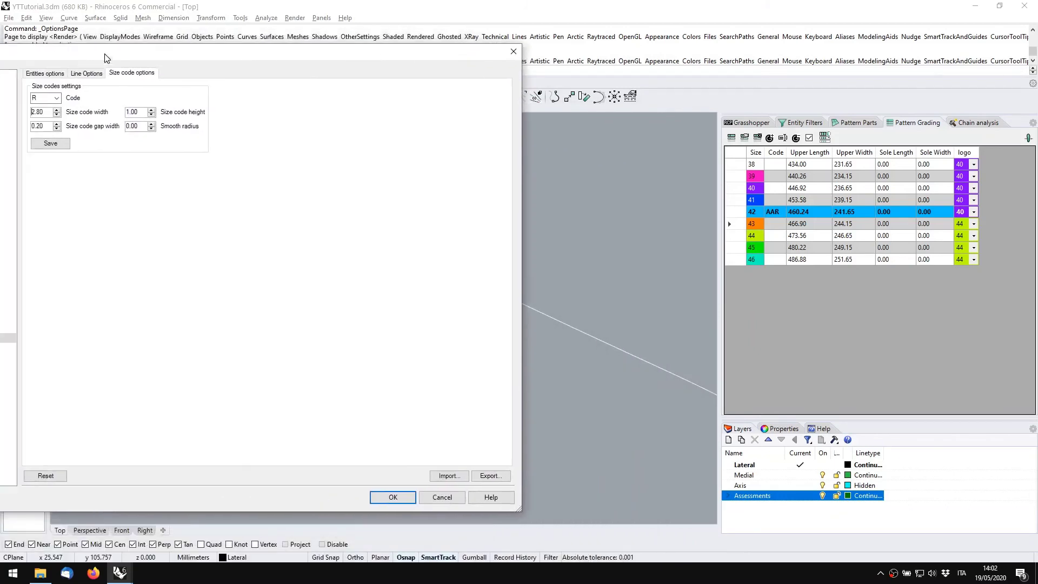
pyautogui.click(51, 143)
pyautogui.moveTo(270, 52); pyautogui.dragTo(307, 123)
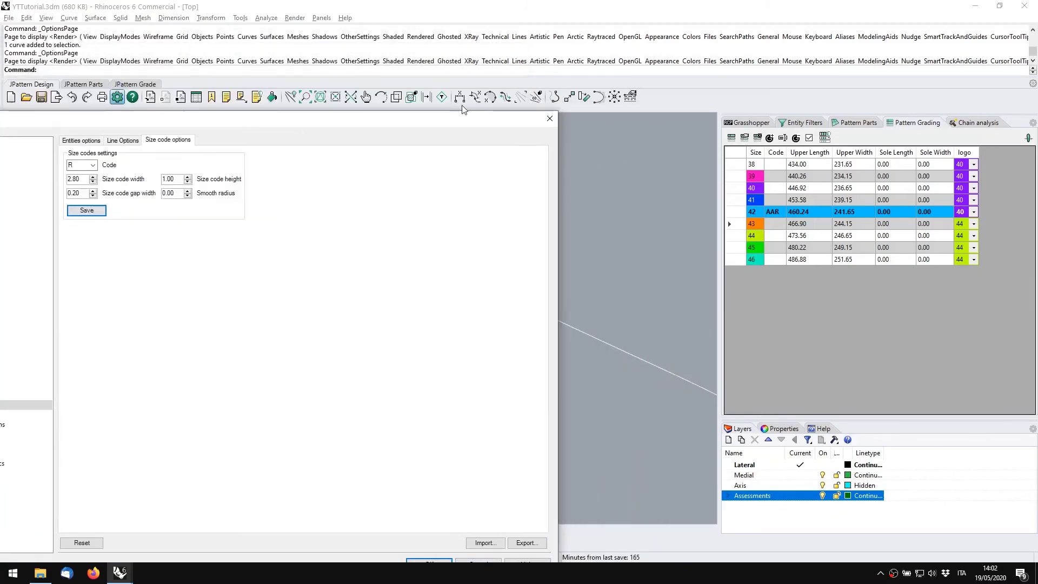
pyautogui.moveTo(451, 121); pyautogui.dragTo(460, 64)
pyautogui.click(439, 503)
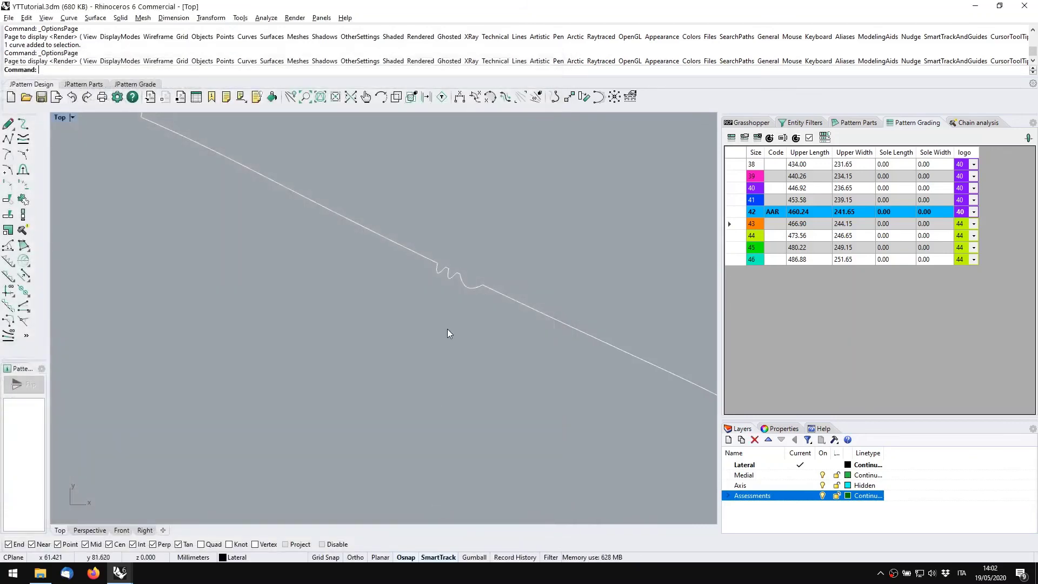
# Examine the size code's shape on the LINGUA outline's upper sloping edge
pyautogui.moveTo(419, 218); pyautogui.dragTo(521, 375)
pyautogui.moveTo(459, 265); pyautogui.dragTo(459, 265)
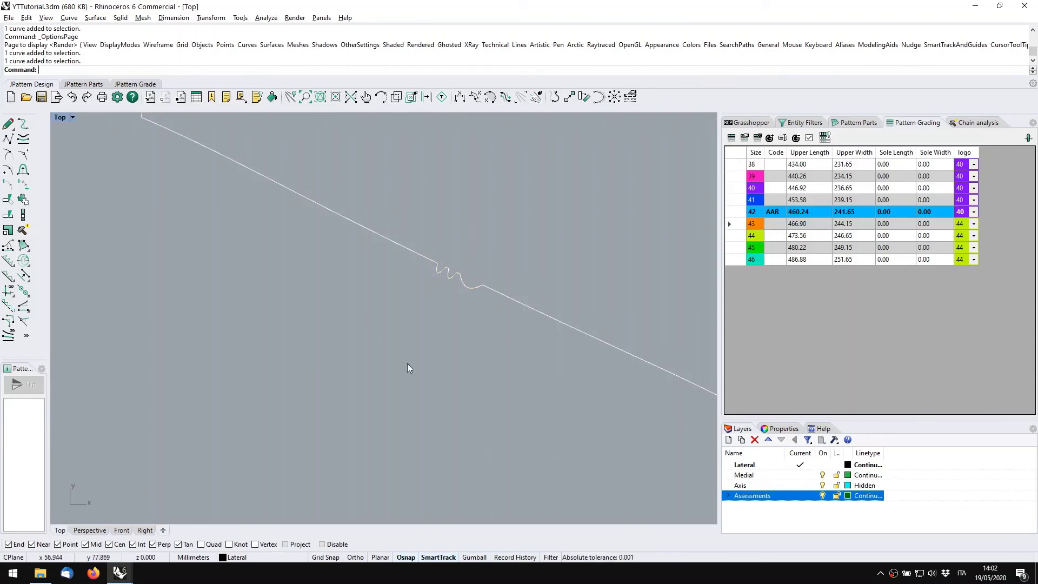
pyautogui.scroll(-5, 309, 323)
pyautogui.scroll(-2, 541, 299)
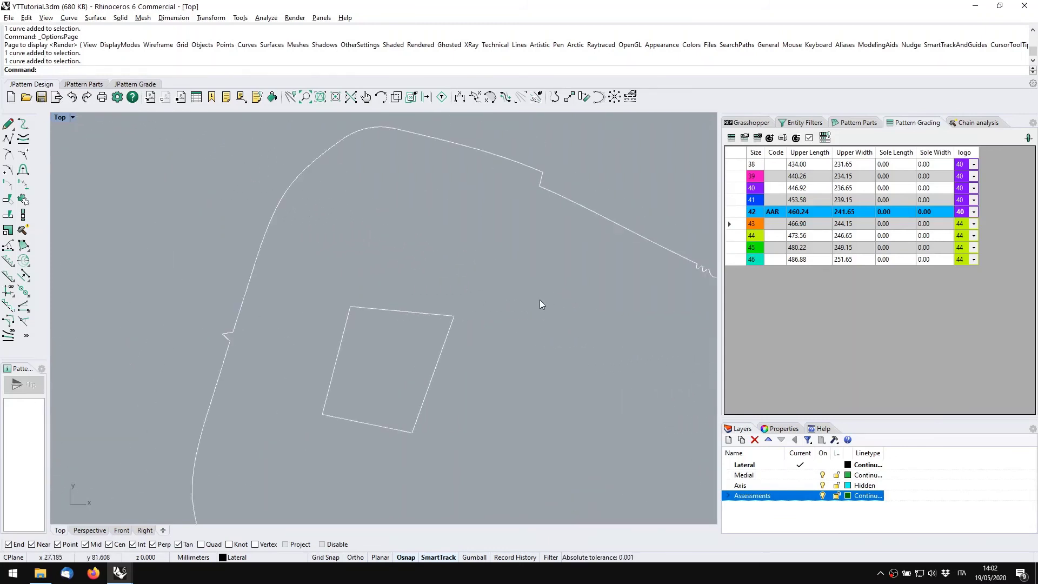
pyautogui.moveTo(558, 304); pyautogui.dragTo(365, 228, button='right')
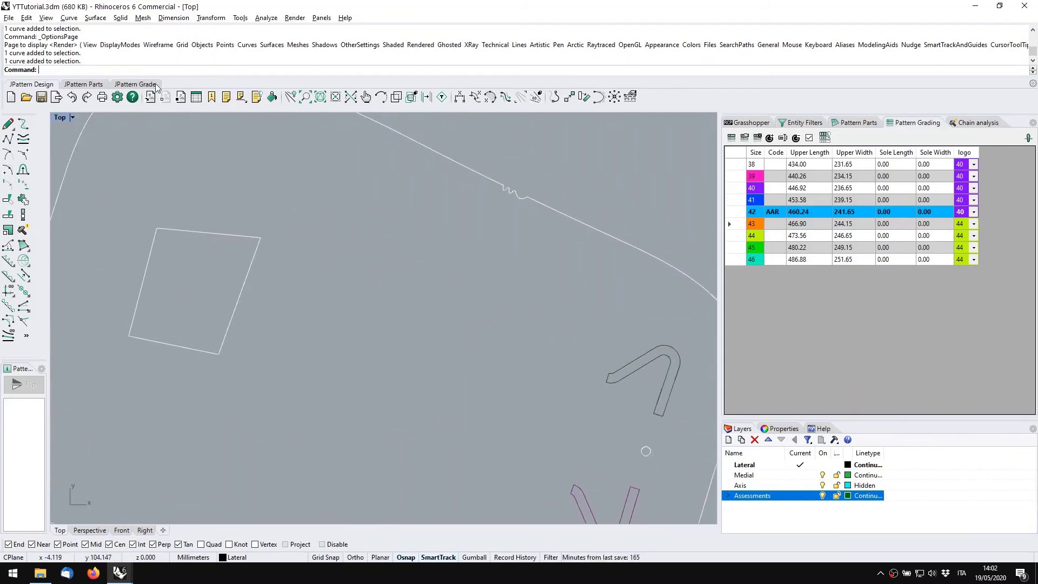
pyautogui.click(153, 85)
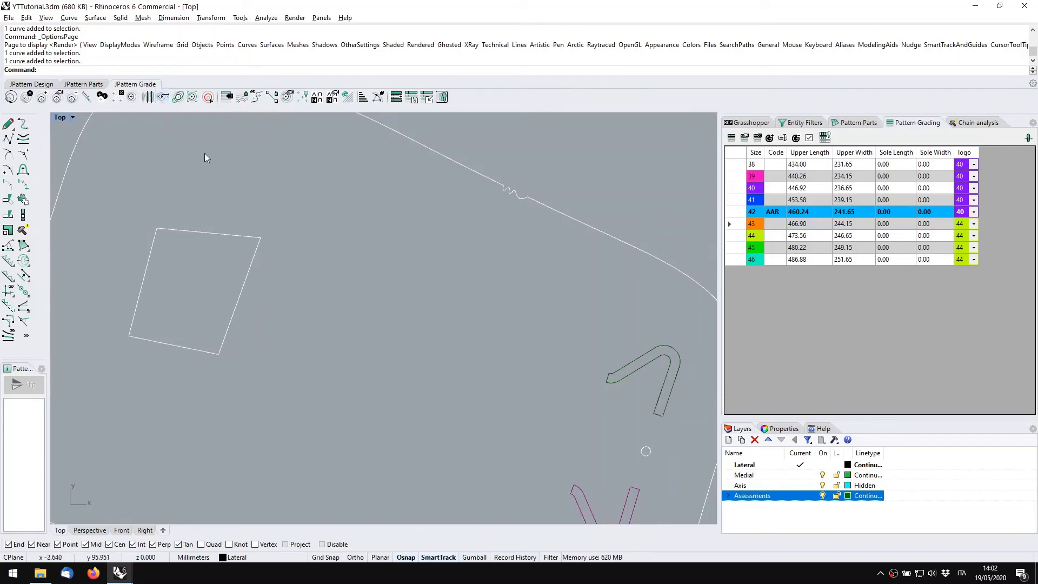
pyautogui.rightClick(894, 575)
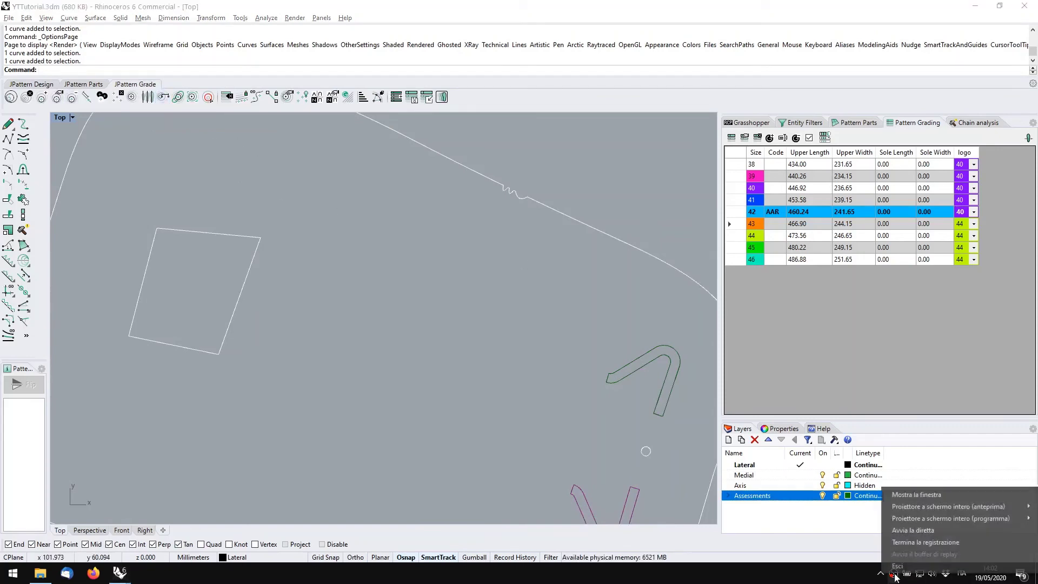
pyautogui.click(925, 541)
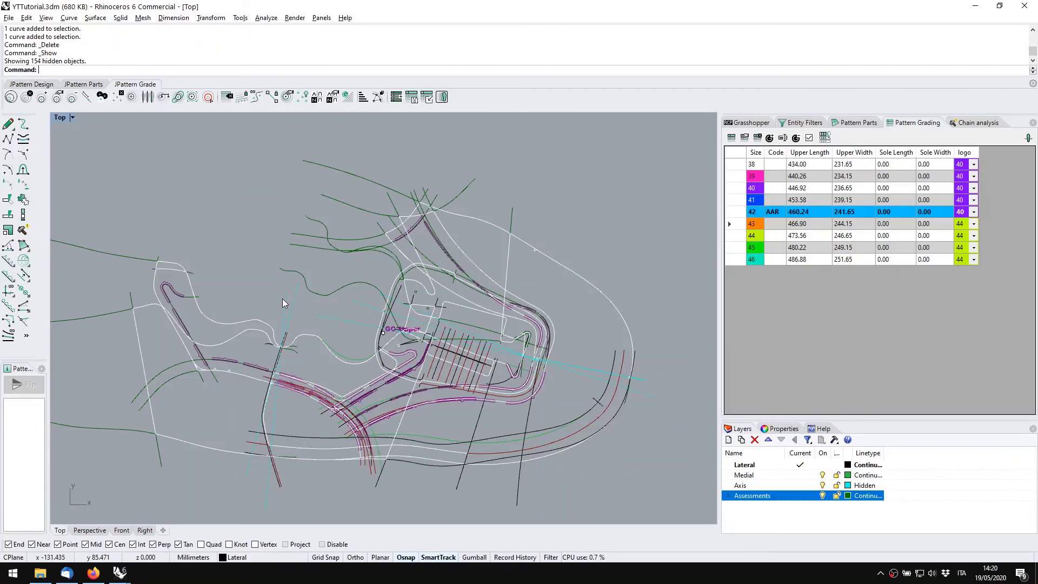
# Start a base curve and create a new pattern part with the default properties as the active part for it
pyautogui.moveTo(400, 234); pyautogui.dragTo(276, 234, button='right')
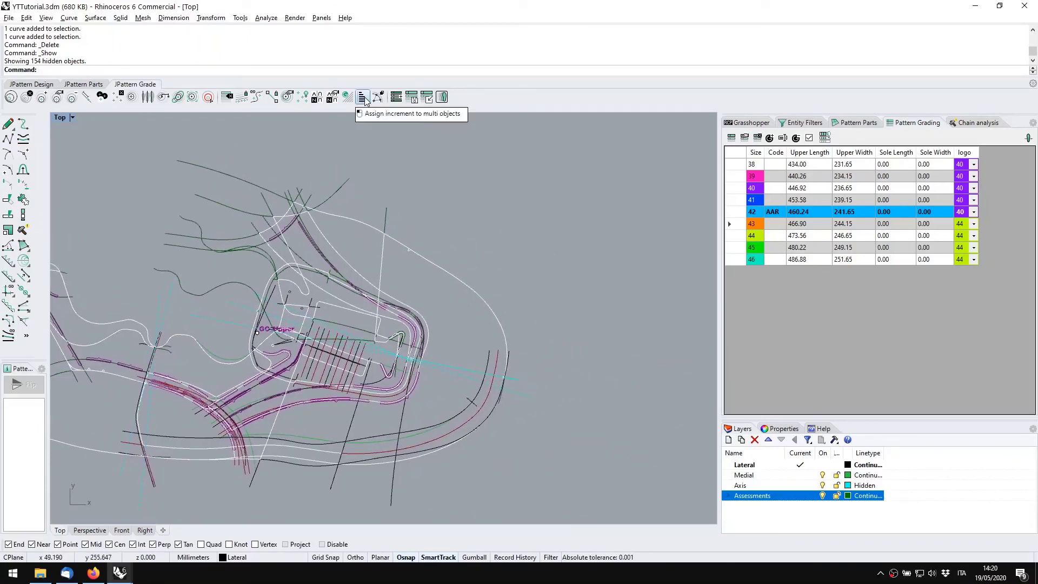
pyautogui.click(8, 125)
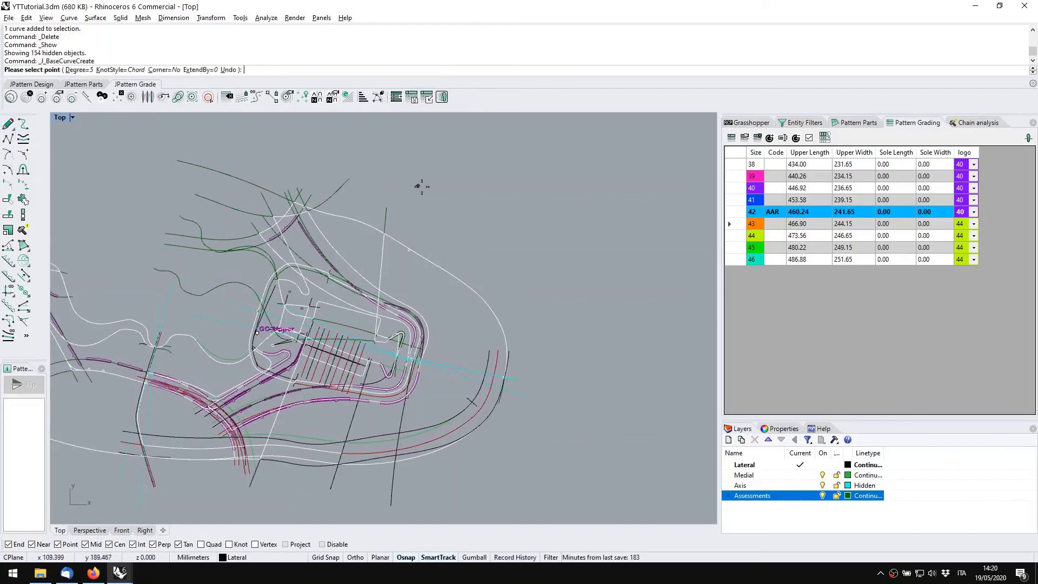
pyautogui.click(854, 122)
pyautogui.click(729, 138)
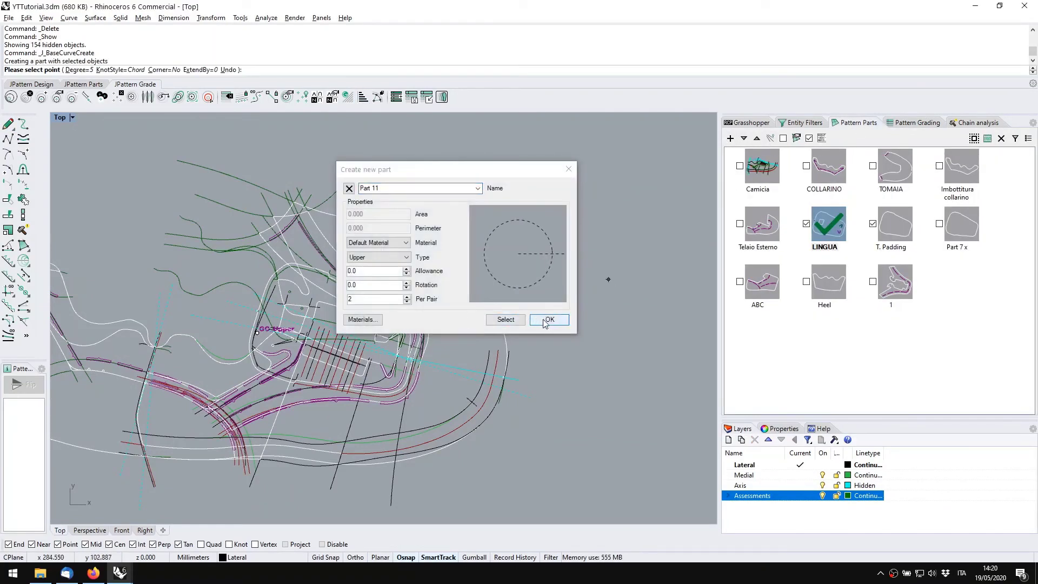
pyautogui.click(548, 320)
pyautogui.click(961, 280)
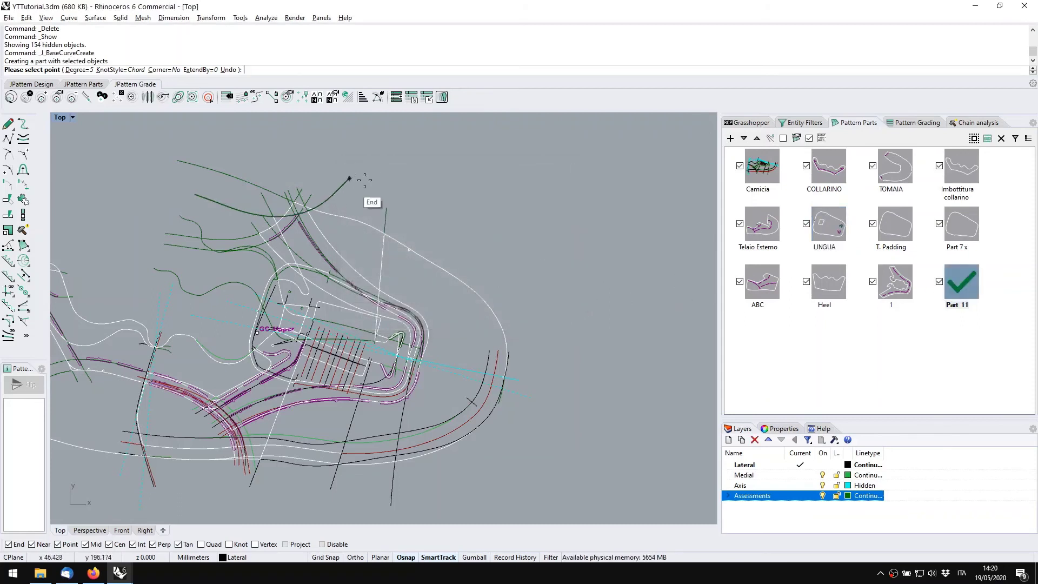
# Draw a straight base curve sloping down to the right in the empty area above the shoe's toe outline
pyautogui.click(429, 157)
pyautogui.click(637, 262)
pyautogui.rightClick(549, 254)
pyautogui.moveTo(549, 255); pyautogui.dragTo(487, 294, button='right')
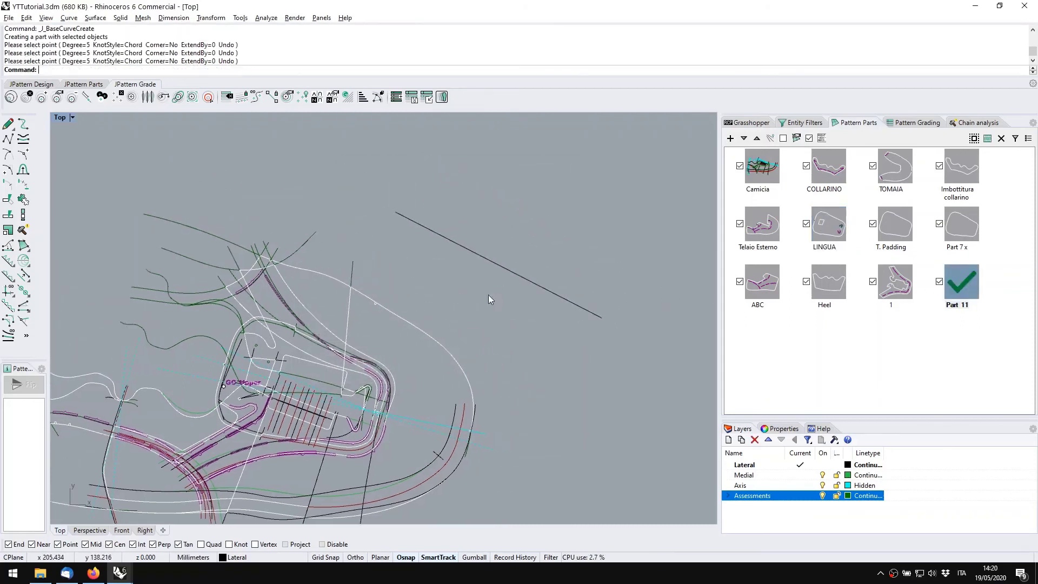
# Create a row of five evenly spaced stabs along the new straight base line
pyautogui.click(24, 292)
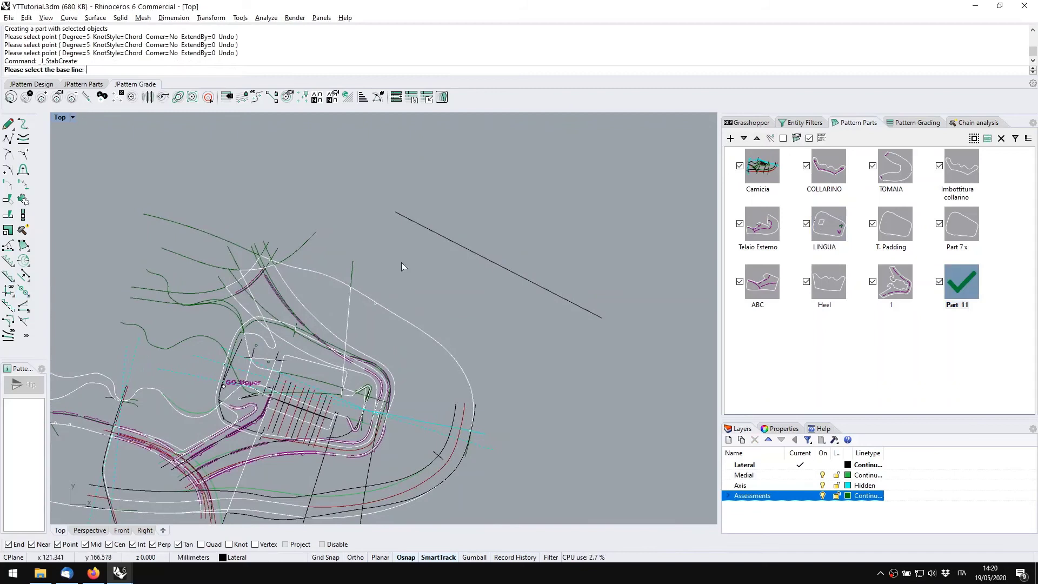
pyautogui.click(434, 235)
pyautogui.click(423, 204)
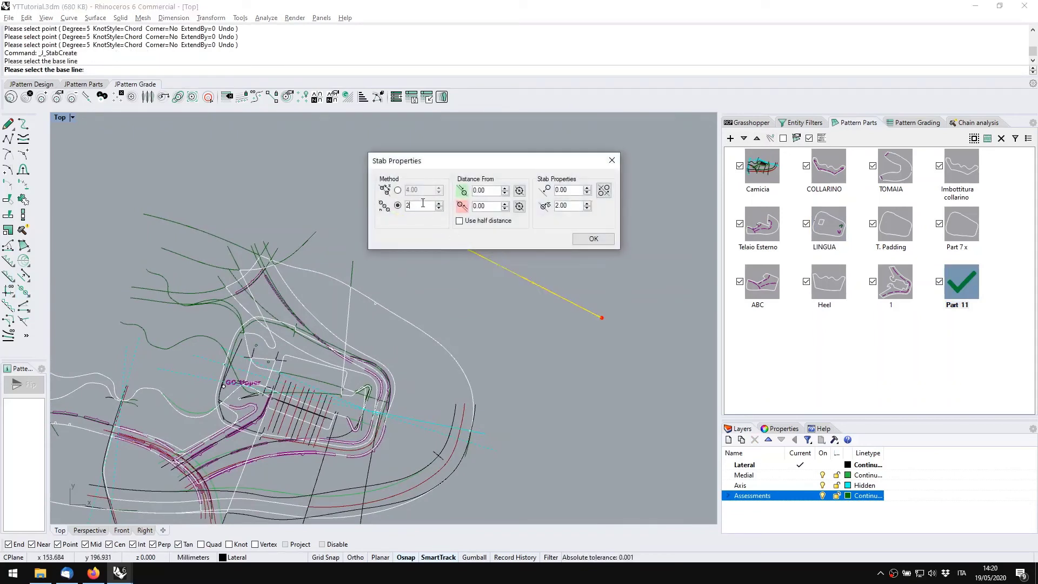
pyautogui.click(593, 238)
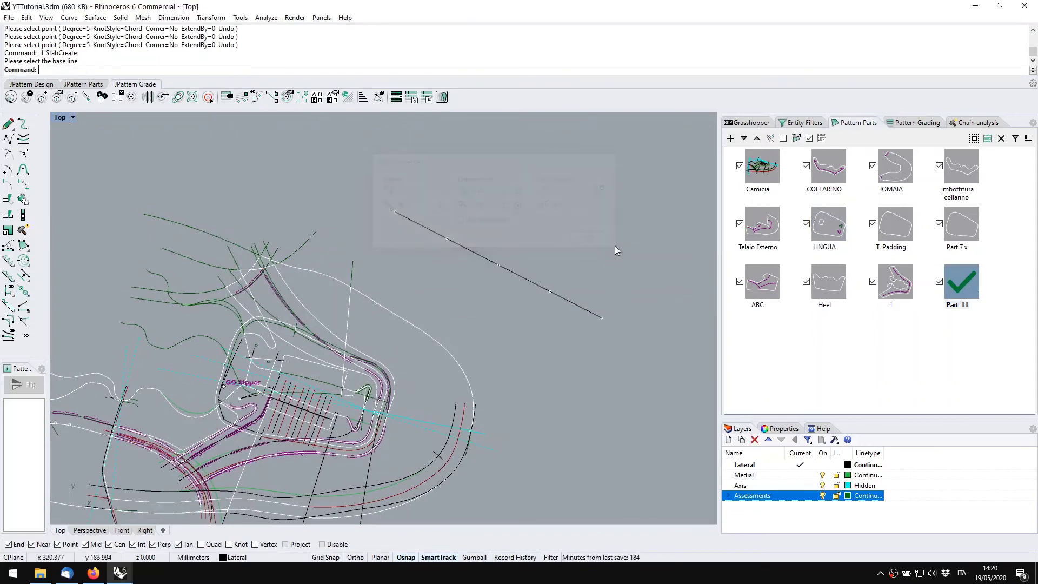
# Display only the new part containing the five stabs
pyautogui.click(980, 327)
pyautogui.doubleClick(965, 281)
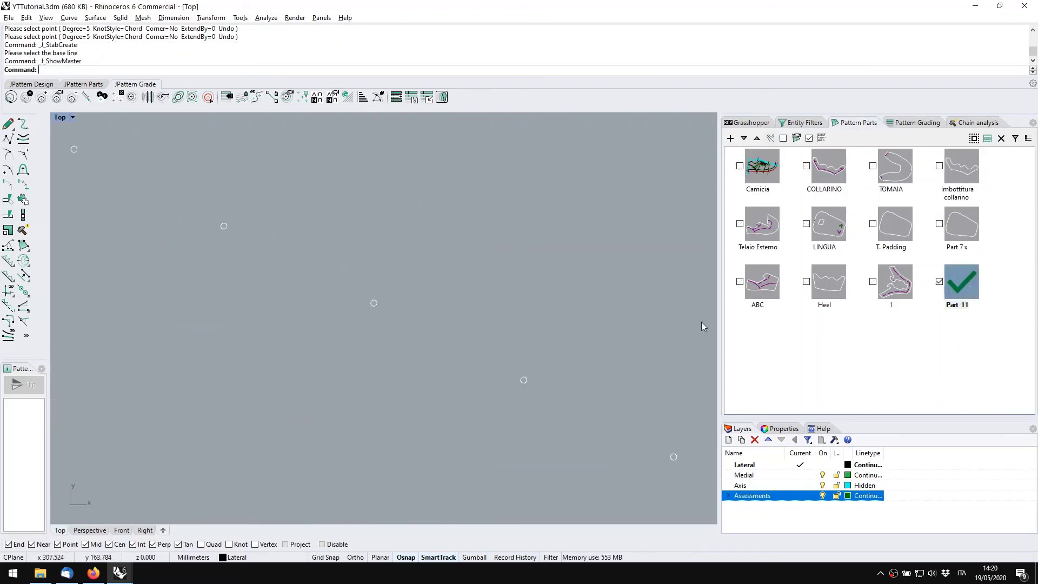
pyautogui.moveTo(415, 321); pyautogui.dragTo(428, 328, button='right')
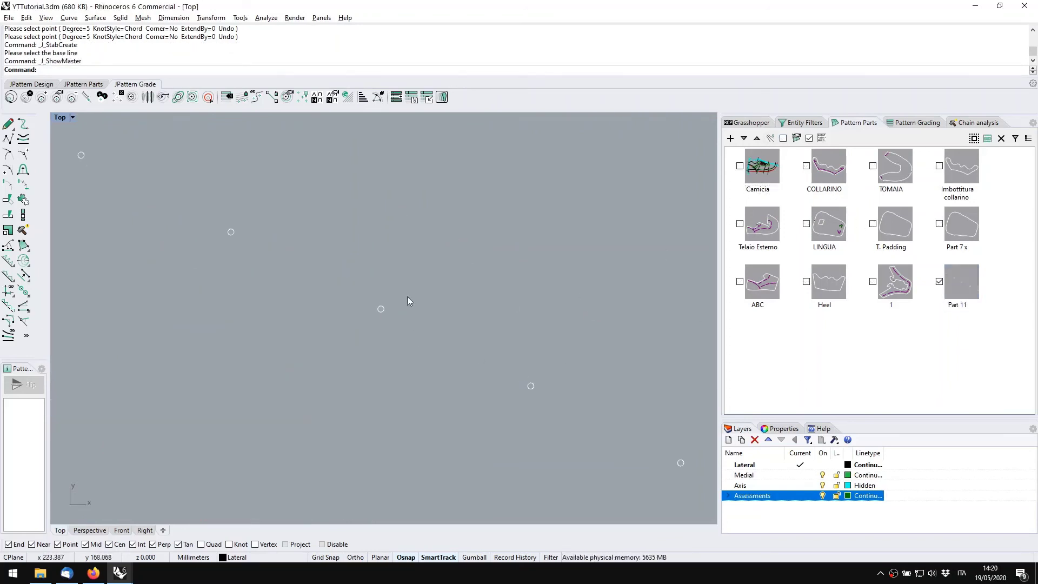
pyautogui.scroll(-2, 387, 278)
pyautogui.moveTo(334, 268); pyautogui.dragTo(433, 282, button='right')
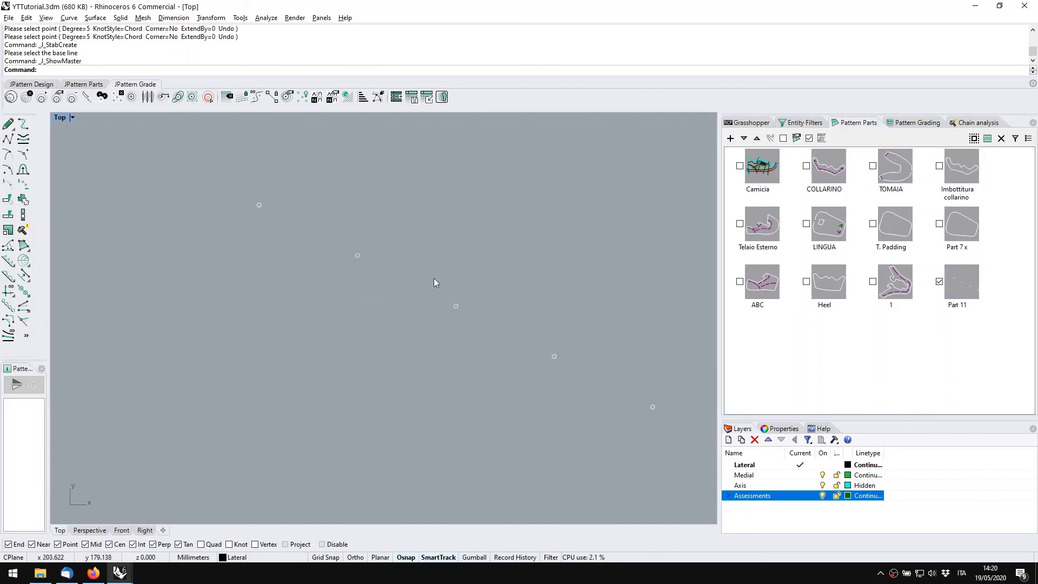
# Assign size-dependent increments to all five stabs of Part 11: 1 for size 46 and -1 for size 38
pyautogui.click(362, 97)
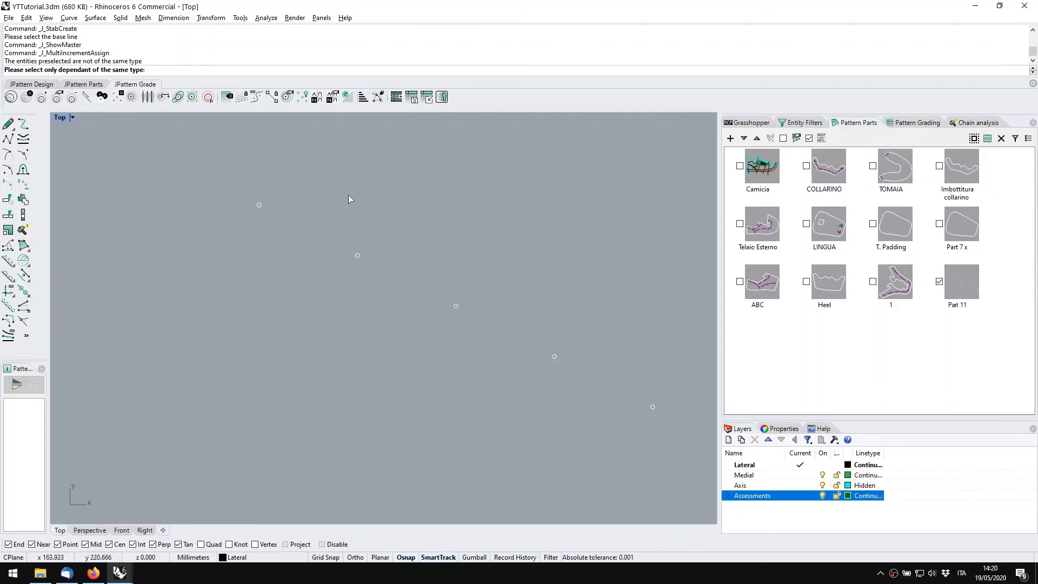
pyautogui.click(362, 258)
pyautogui.moveTo(254, 188); pyautogui.dragTo(673, 429)
pyautogui.rightClick(572, 279)
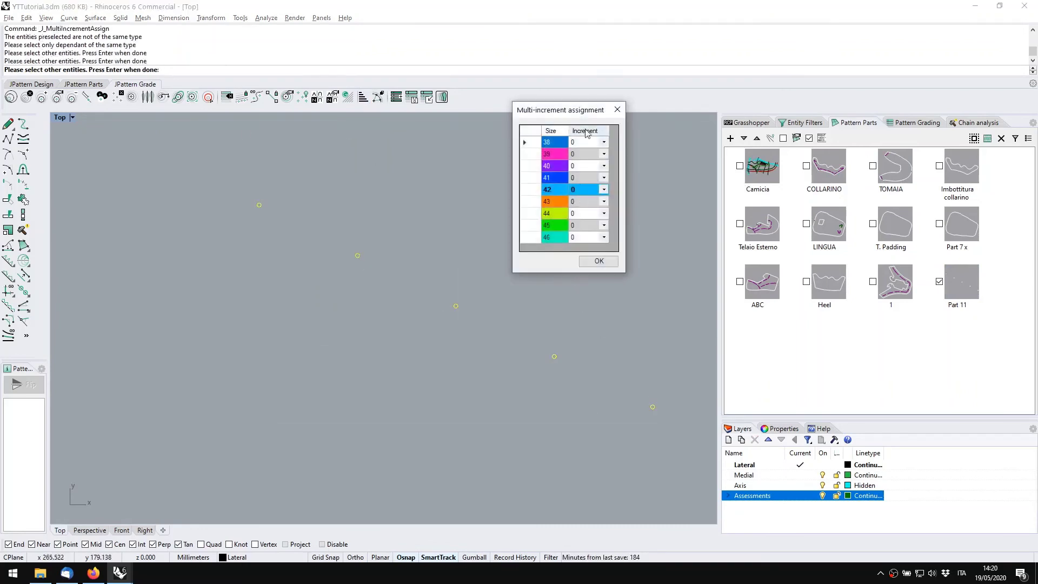
pyautogui.moveTo(554, 115); pyautogui.dragTo(140, 203)
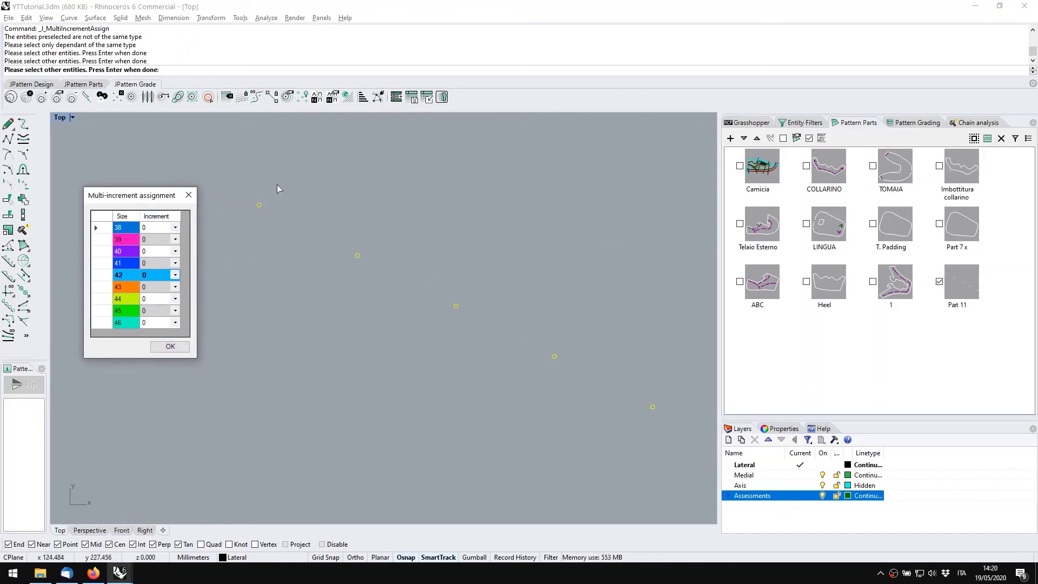
pyautogui.click(174, 324)
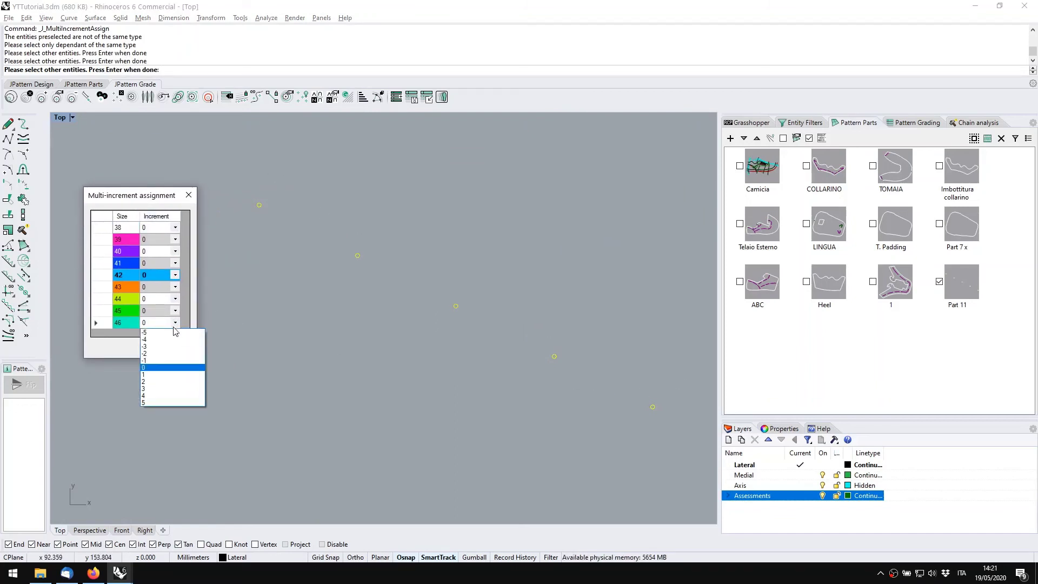
pyautogui.click(152, 377)
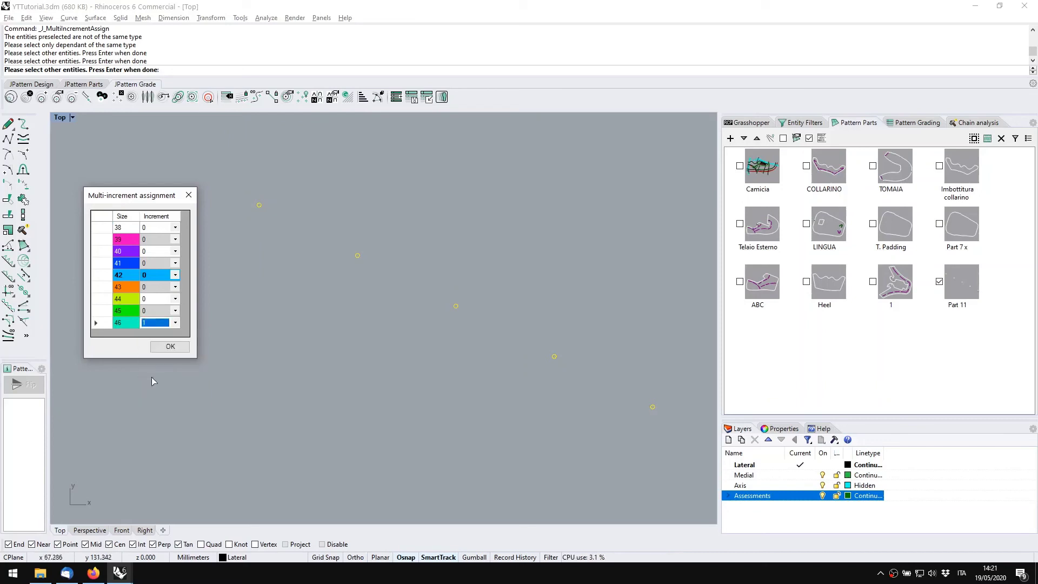
pyautogui.click(175, 227)
pyautogui.press('Up')
pyautogui.press('Return')
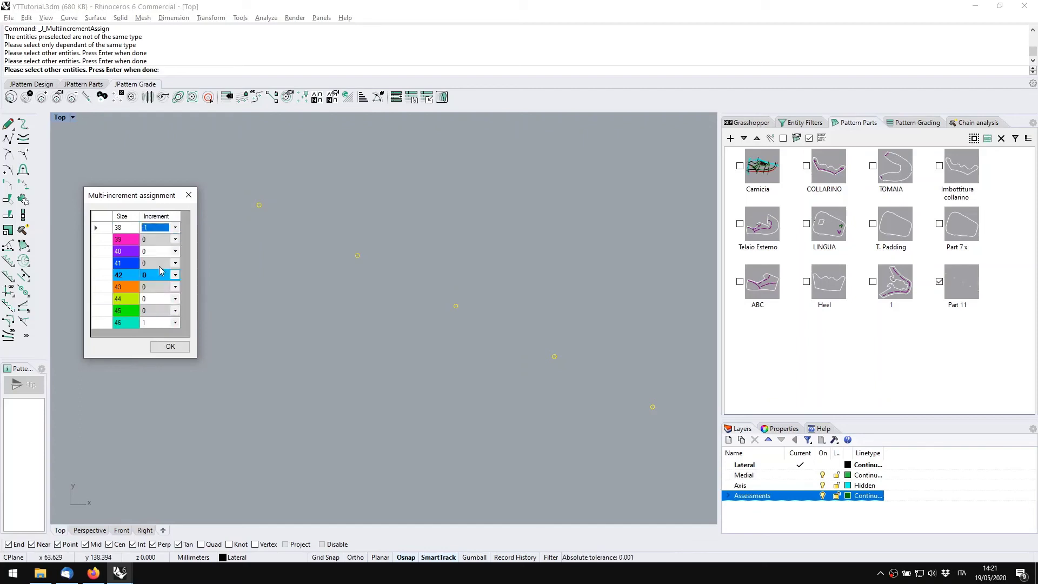
pyautogui.click(169, 346)
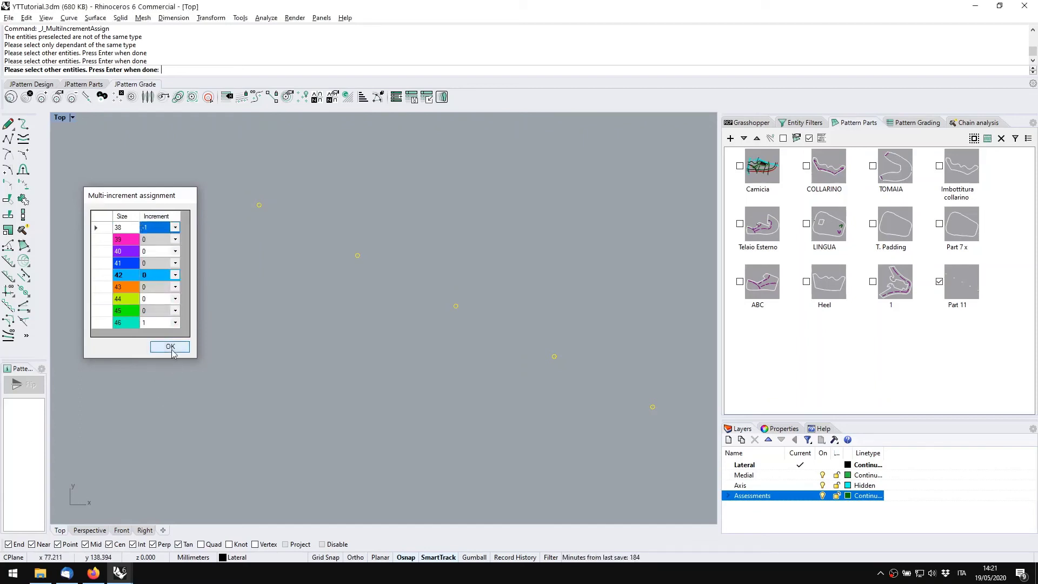
# Preview the graded stabs of Part 11 in all sizes, and also in size 46 alone
pyautogui.click(11, 97)
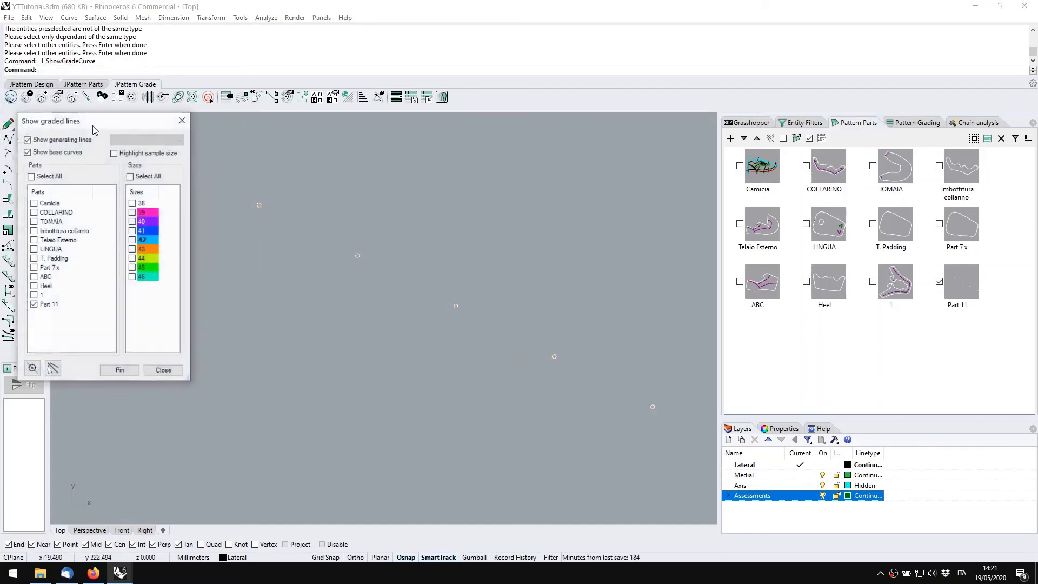
pyautogui.click(140, 178)
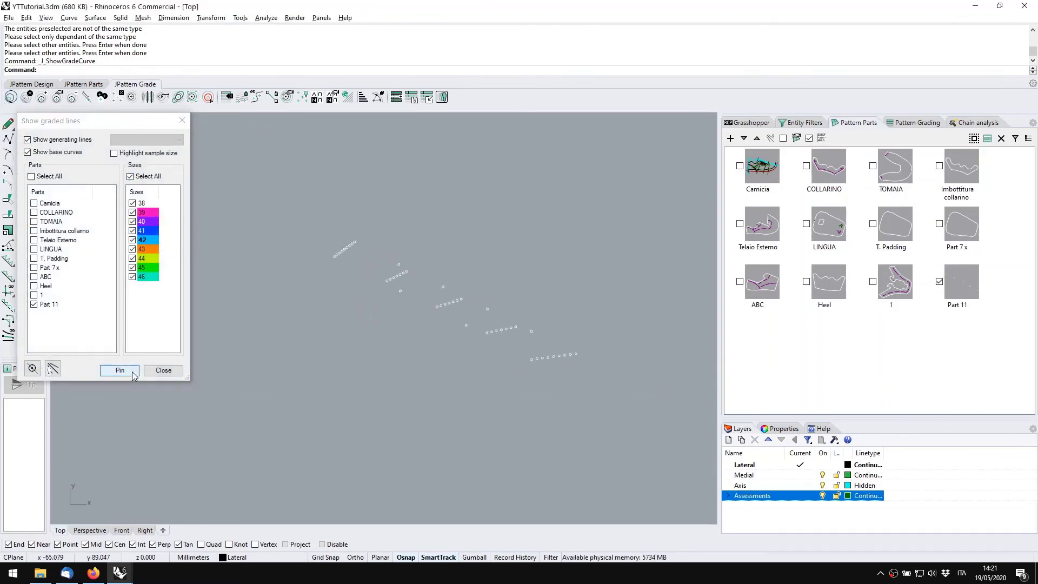
pyautogui.click(130, 176)
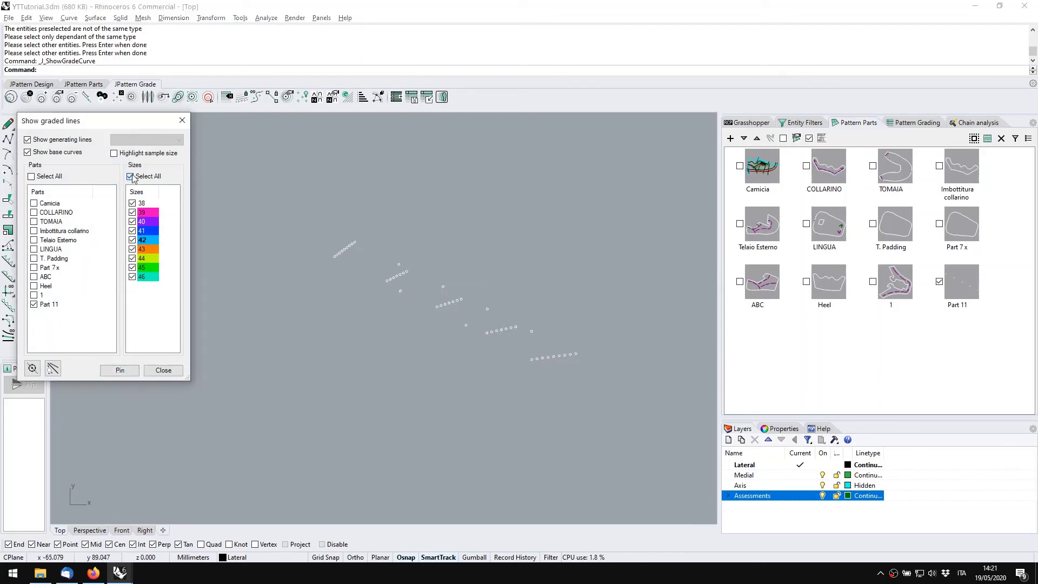
pyautogui.click(133, 204)
pyautogui.click(130, 277)
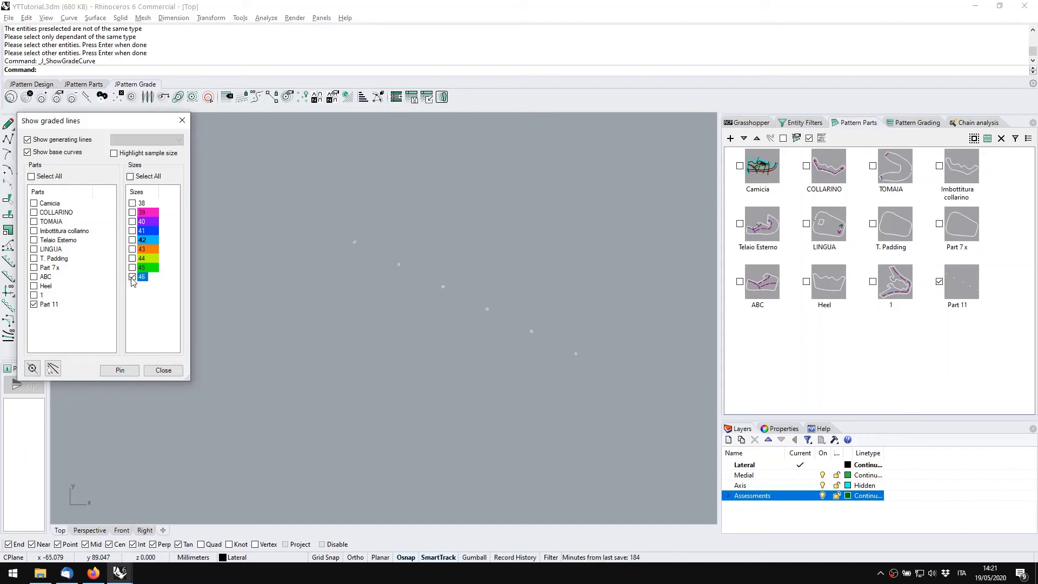
pyautogui.scroll(10, 473, 253)
pyautogui.moveTo(467, 272)
pyautogui.mouseDown(button='right')
pyautogui.moveTo(417, 197)
pyautogui.moveTo(457, 261)
pyautogui.mouseUp(button='right')
pyautogui.scroll(-6, 417, 197)
# Show all hidden objects and compare the graded stabs of sizes 38 and 46 along the base line, closing the preview when done
pyautogui.middleClick(468, 248)
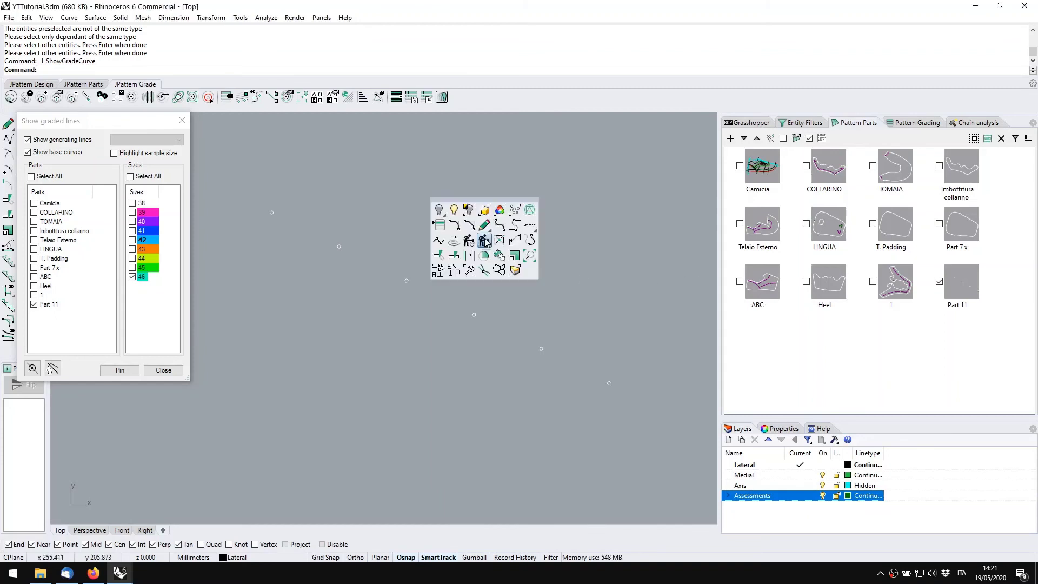
pyautogui.click(453, 210)
pyautogui.moveTo(452, 212); pyautogui.dragTo(470, 193, button='right')
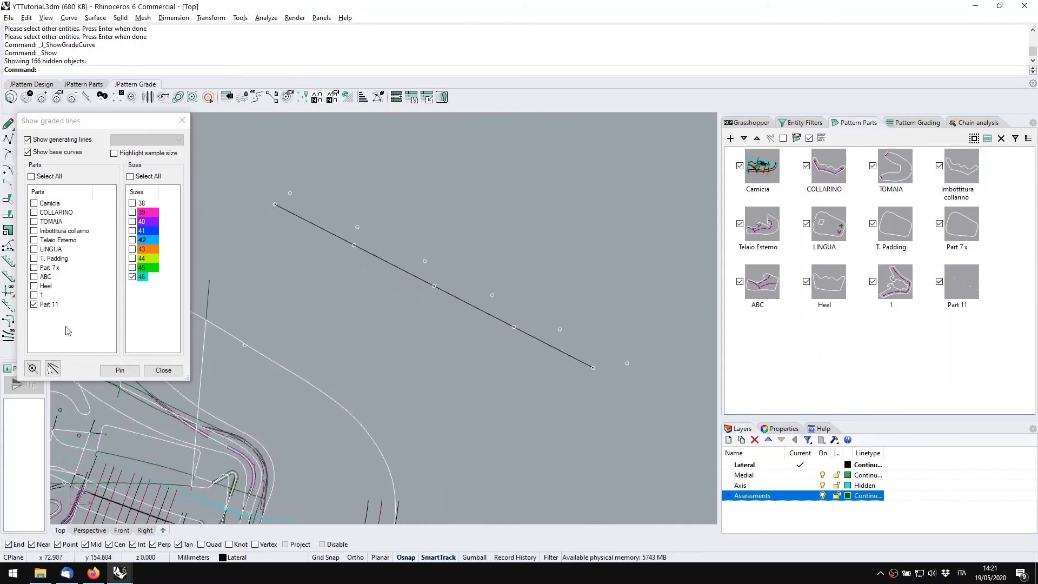
pyautogui.click(132, 203)
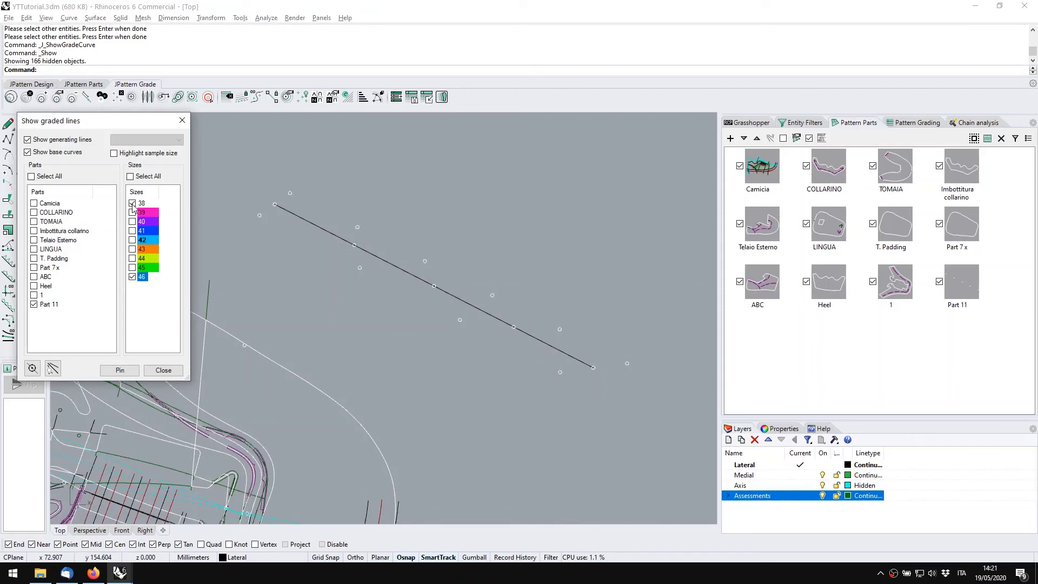
pyautogui.click(53, 369)
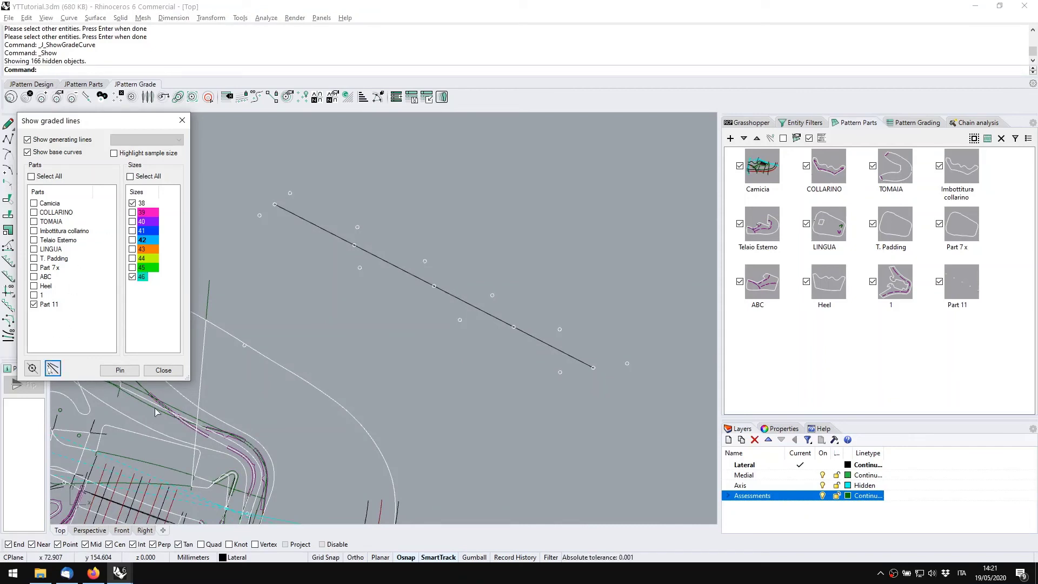
pyautogui.click(163, 370)
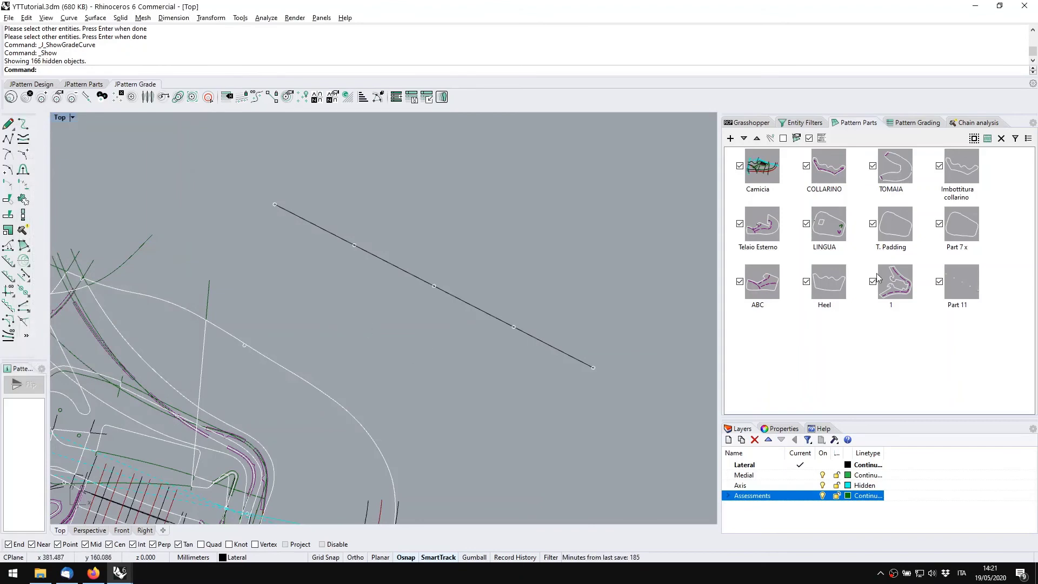
# Save the current model file with the whole shoe pattern in view
pyautogui.click(896, 581)
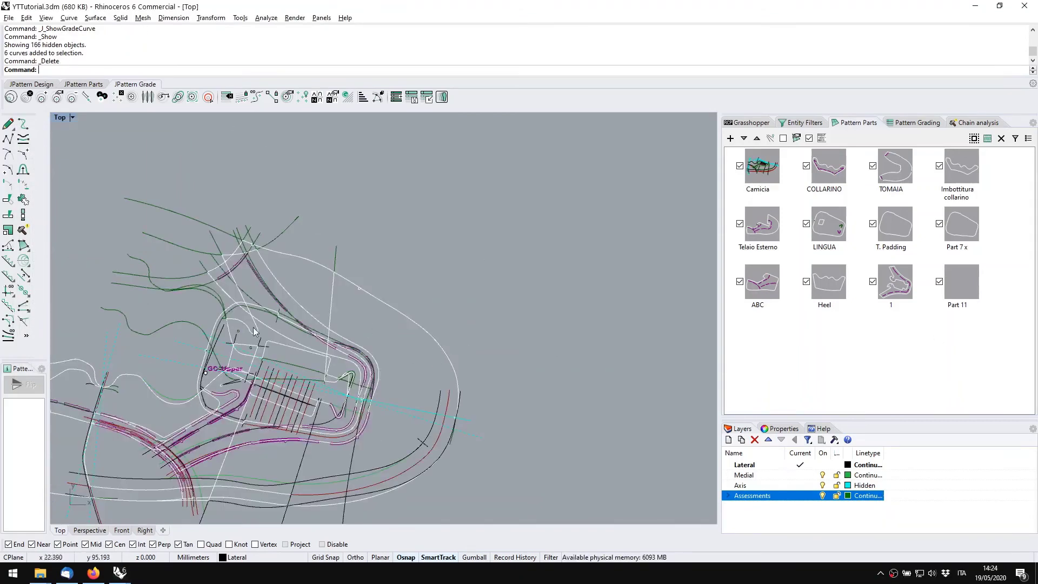
pyautogui.scroll(-3, 341, 300)
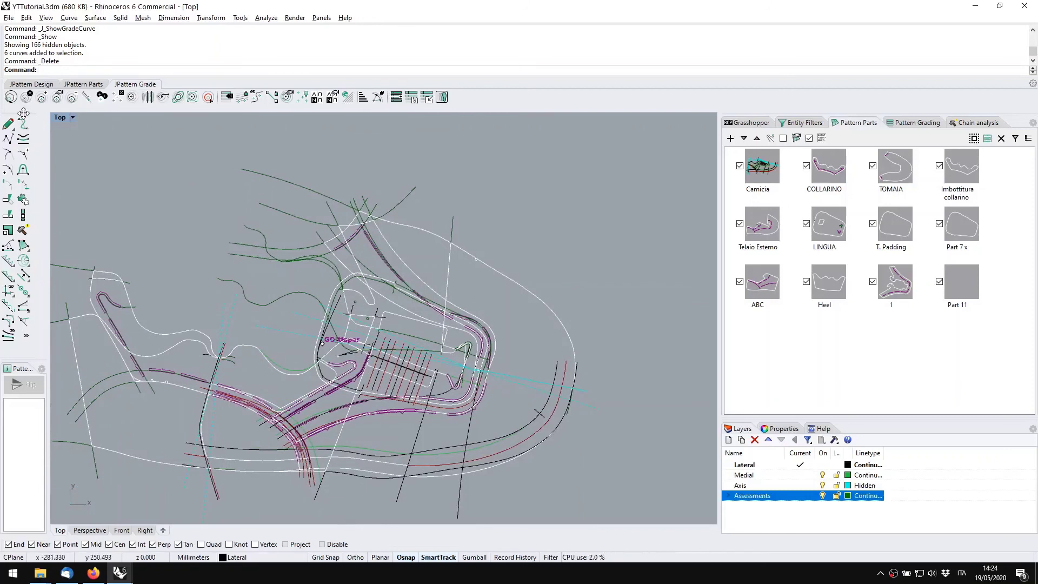
pyautogui.click(36, 86)
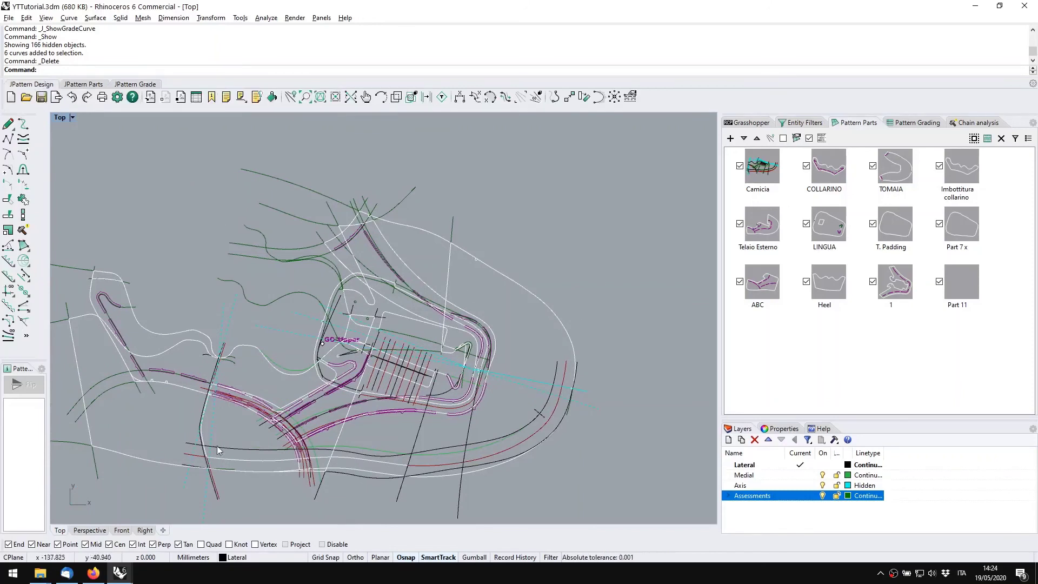
pyautogui.moveTo(252, 414); pyautogui.dragTo(325, 400, button='right')
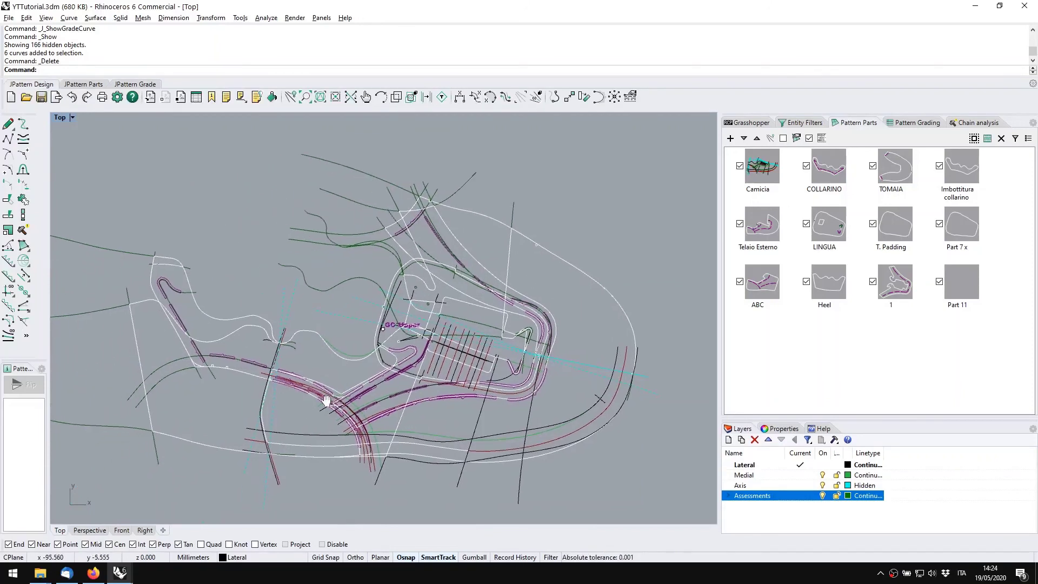
pyautogui.click(41, 97)
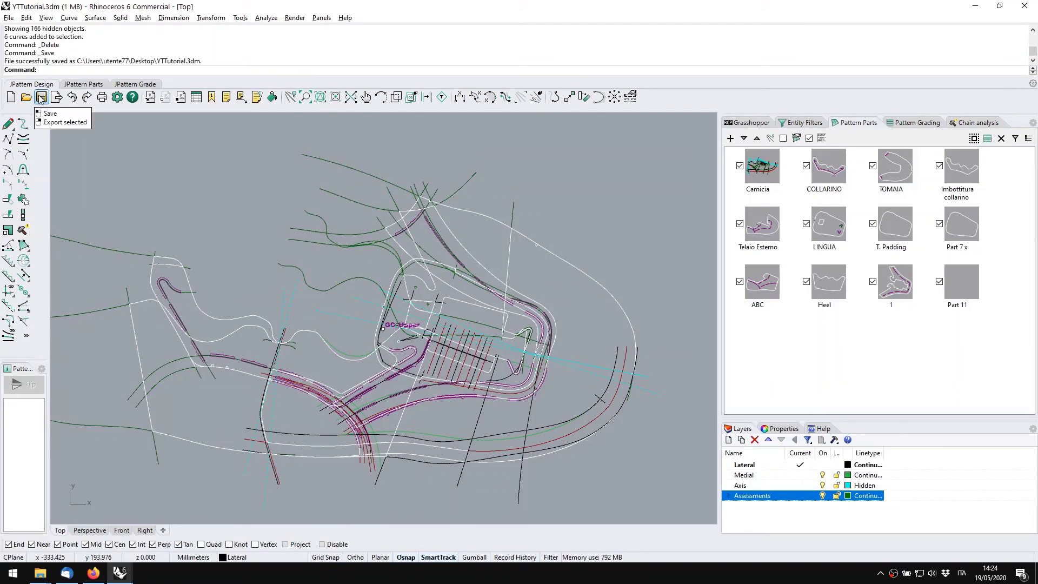
# Save a copy of the model as "MY Shoe 1" in the YT folder on the desktop
pyautogui.click(8, 17)
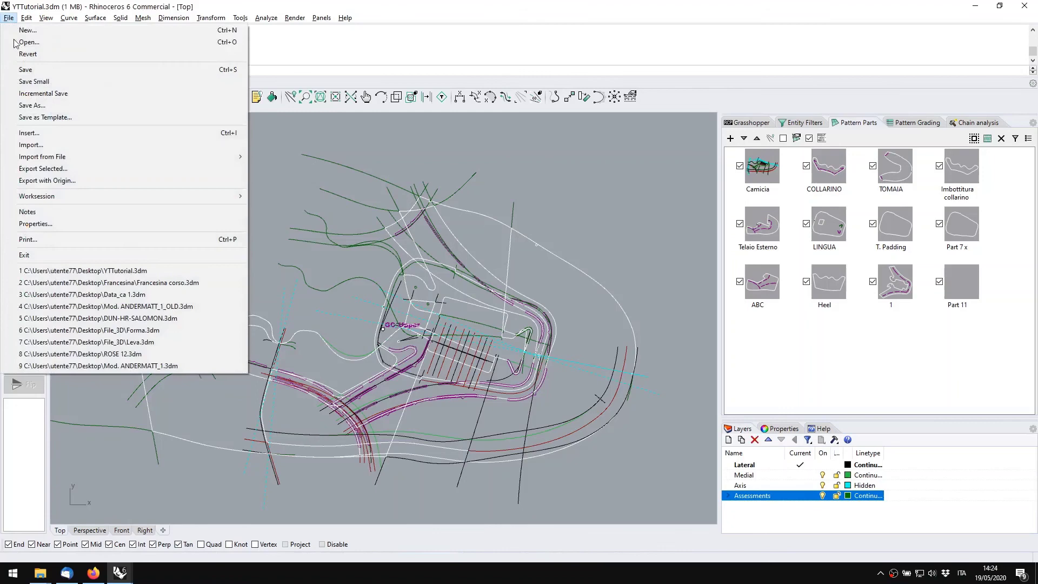
pyautogui.click(66, 106)
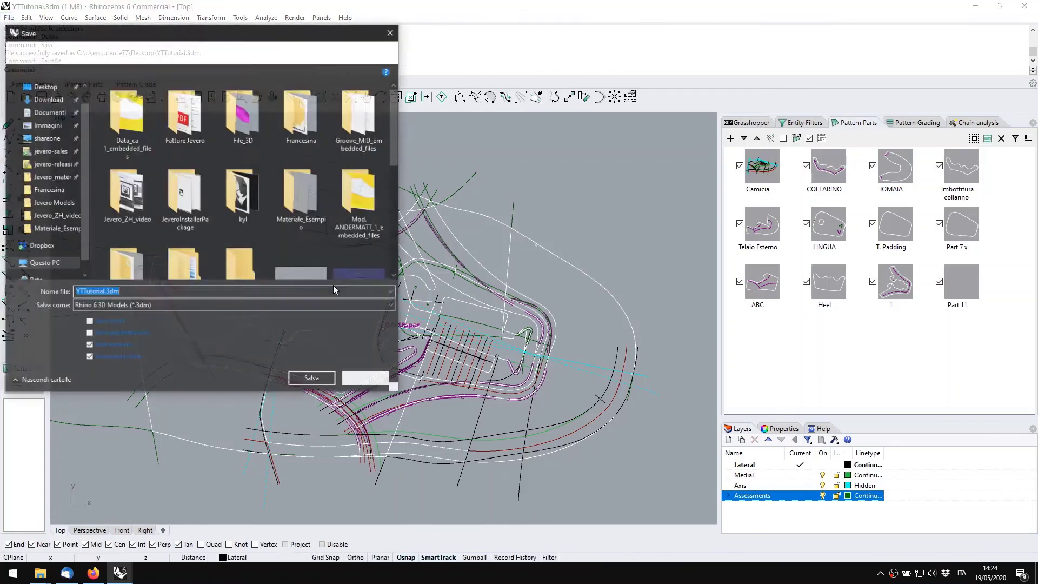
pyautogui.scroll(-1, 237, 212)
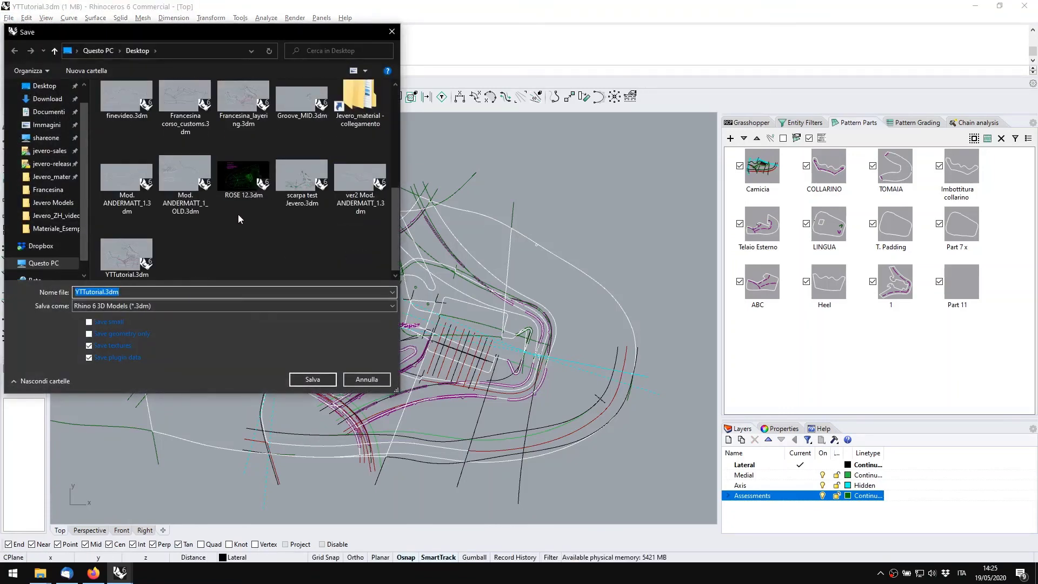
pyautogui.write('y')
pyautogui.scroll(3, 161, 269)
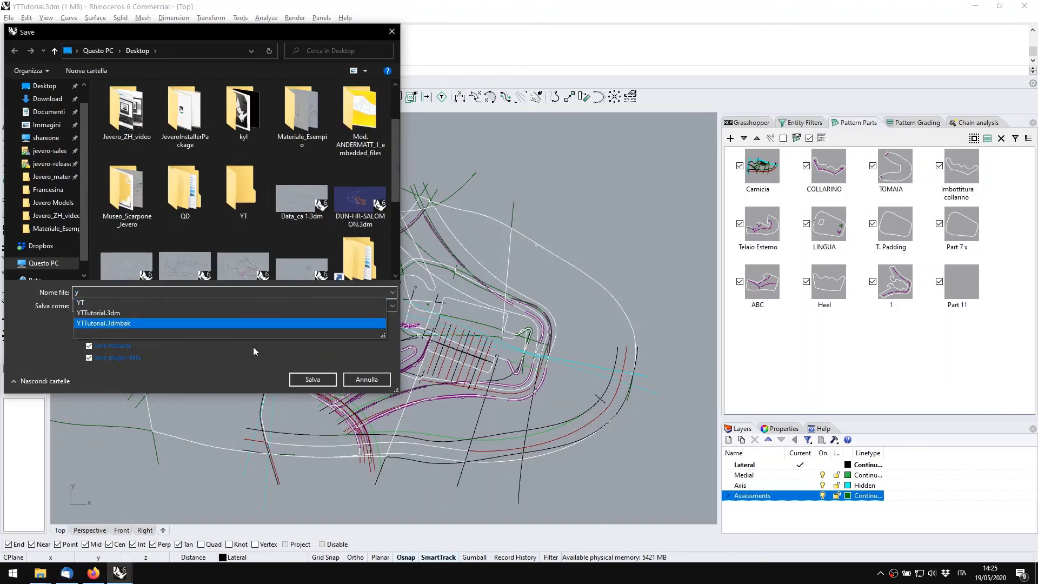
pyautogui.click(161, 302)
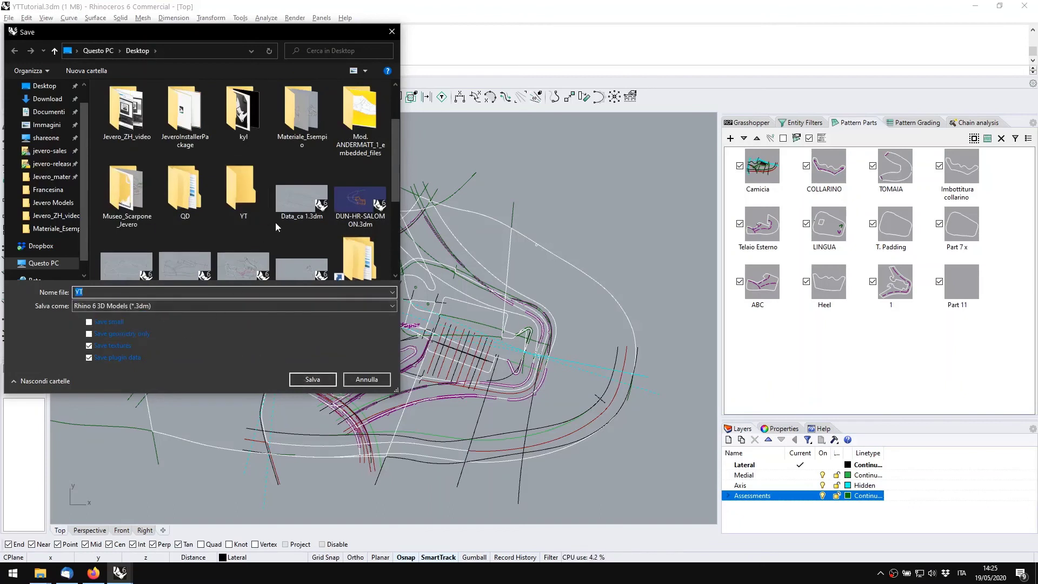
pyautogui.doubleClick(241, 199)
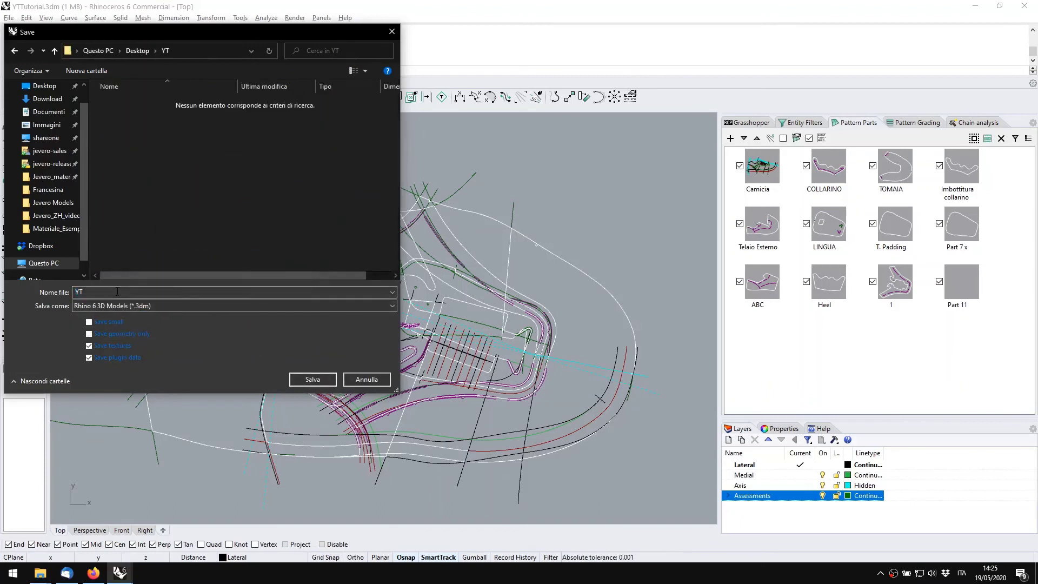
pyautogui.doubleClick(97, 292)
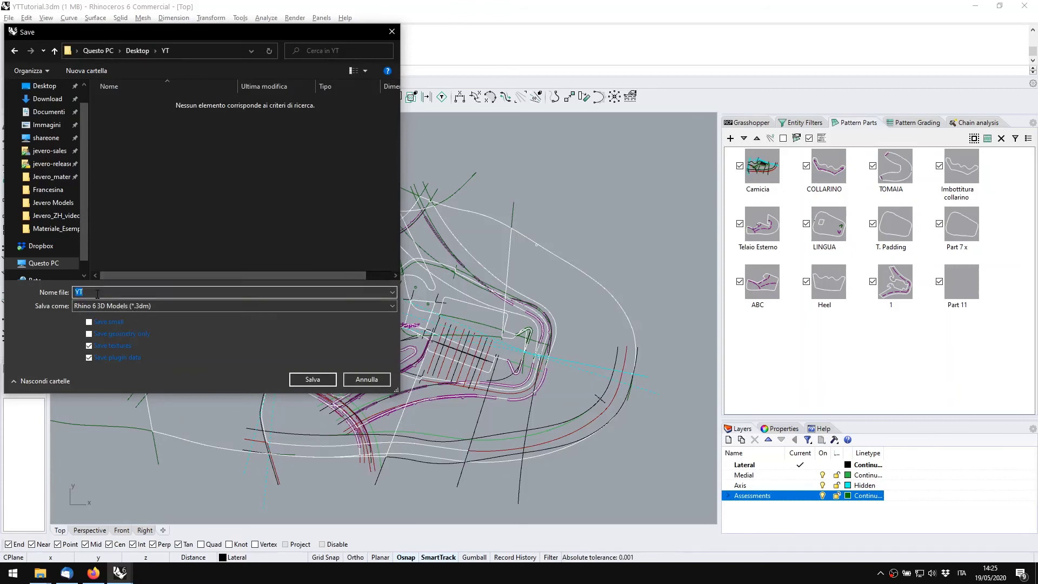
pyautogui.write('Fr')
pyautogui.write('Y Shoe 1')
pyautogui.click(318, 385)
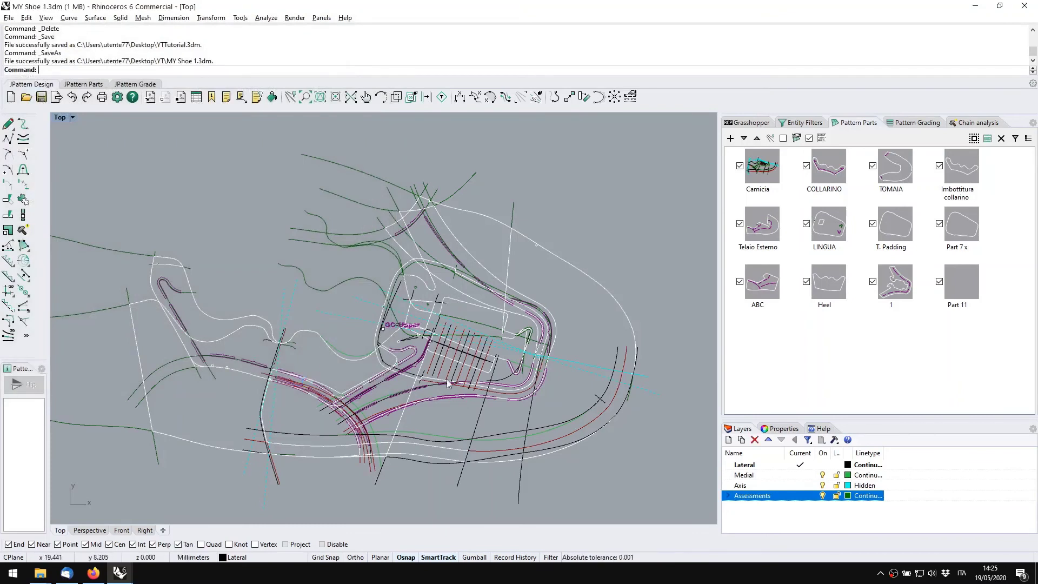
# Start exporting the pattern data as "MY Shoe 1.dxf" in the DXF for cutting format to the YT folder, up to the export options
pyautogui.moveTo(453, 384)
pyautogui.mouseDown(button='right')
pyautogui.moveTo(516, 400)
pyautogui.moveTo(510, 366)
pyautogui.moveTo(446, 348)
pyautogui.moveTo(463, 318)
pyautogui.moveTo(470, 336)
pyautogui.mouseUp(button='right')
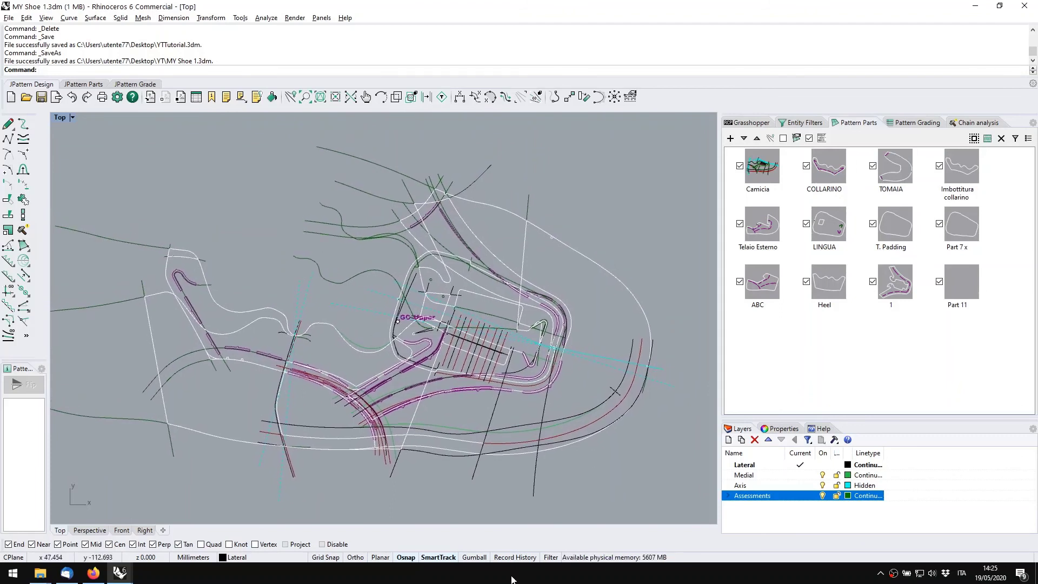
pyautogui.click(61, 101)
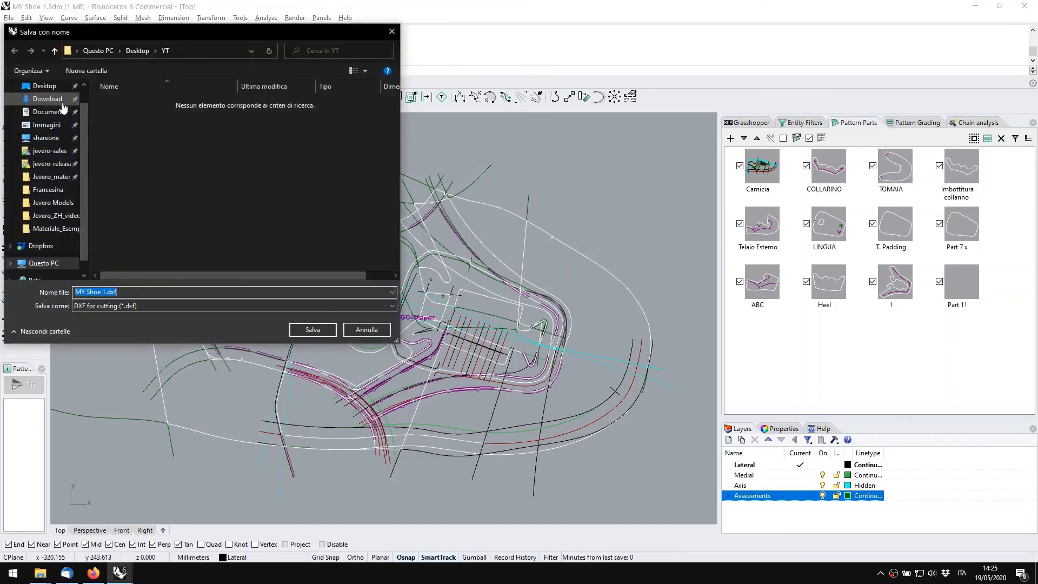
pyautogui.click(148, 307)
pyautogui.click(148, 307)
pyautogui.moveTo(217, 32); pyautogui.dragTo(428, 8)
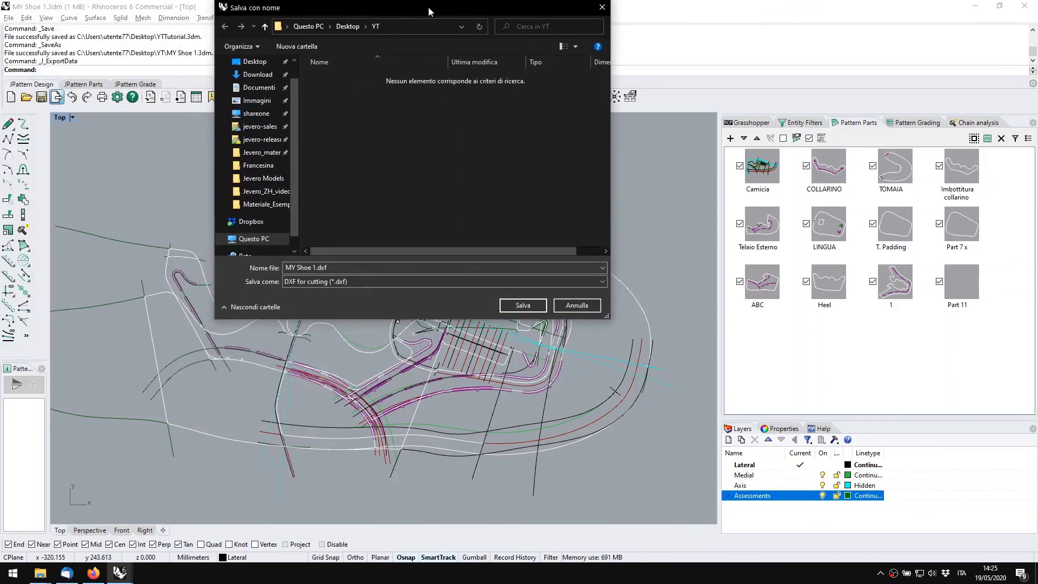
pyautogui.click(375, 282)
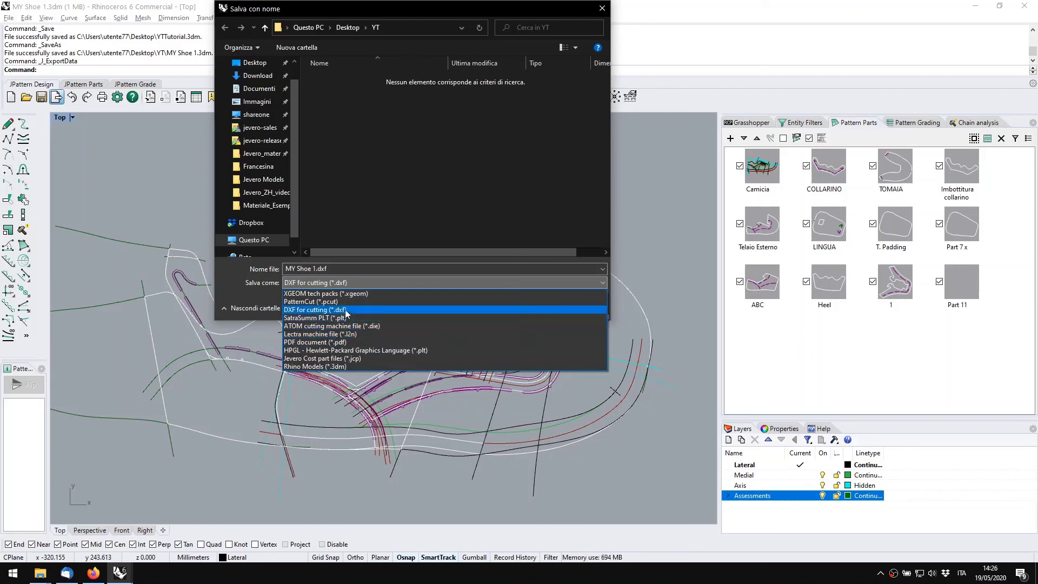
pyautogui.click(338, 309)
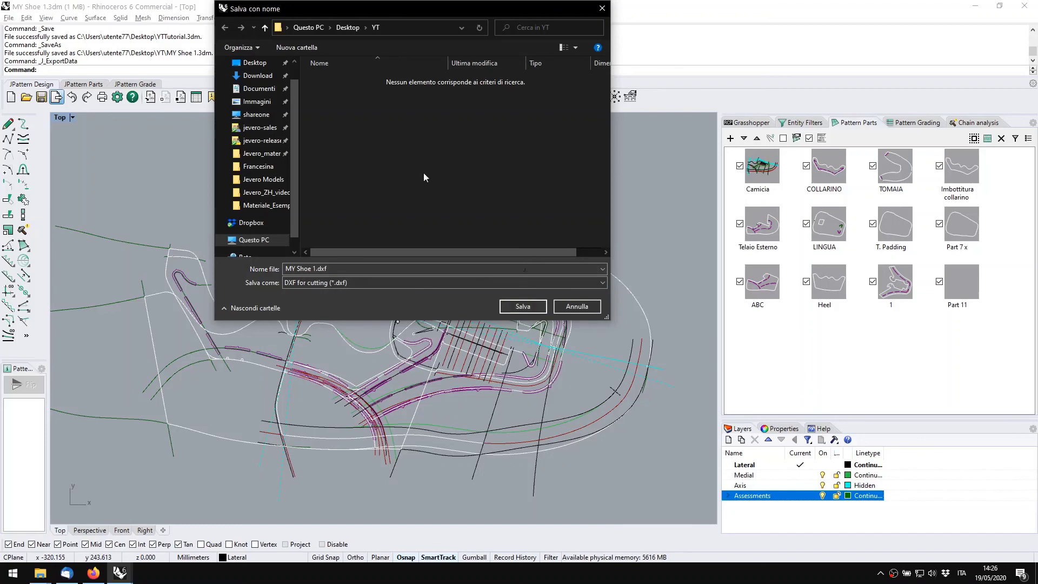
pyautogui.click(522, 307)
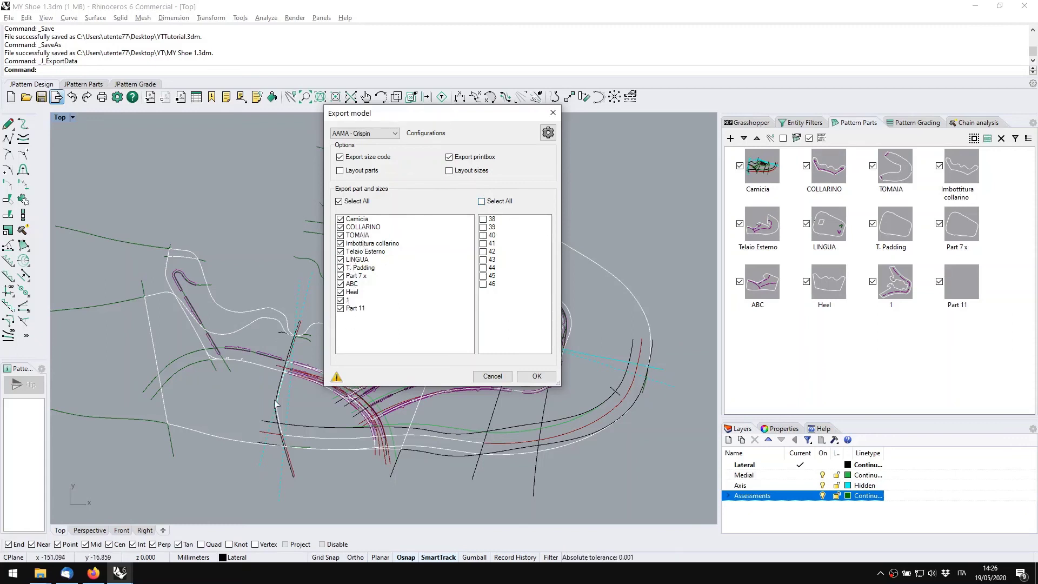
# Limit the export to the parts TOMAIA and Part 7 x in sizes 38 and 46
pyautogui.moveTo(277, 404); pyautogui.dragTo(223, 420, button='right')
pyautogui.click(357, 201)
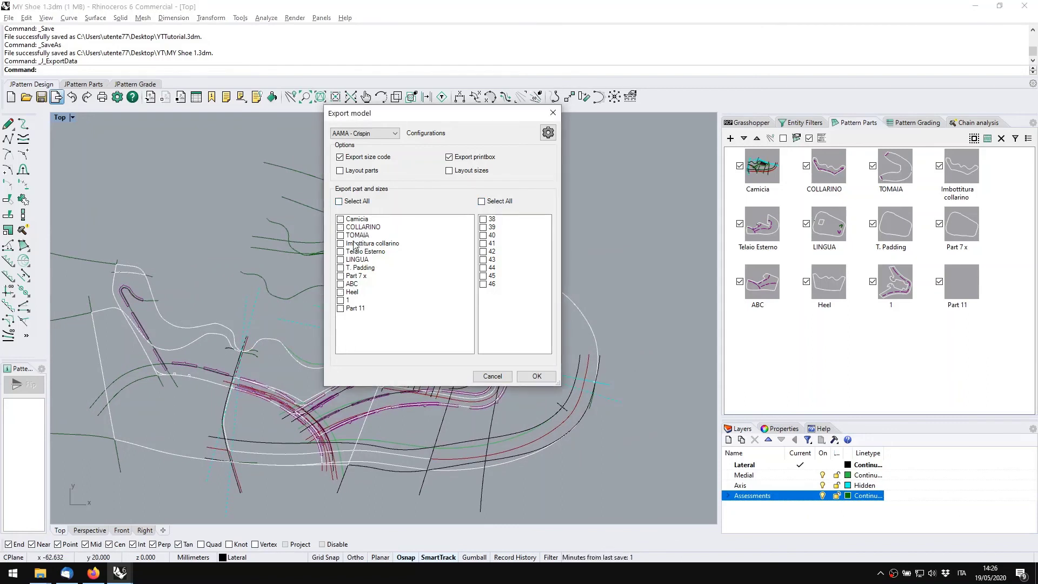
pyautogui.click(341, 236)
pyautogui.click(341, 276)
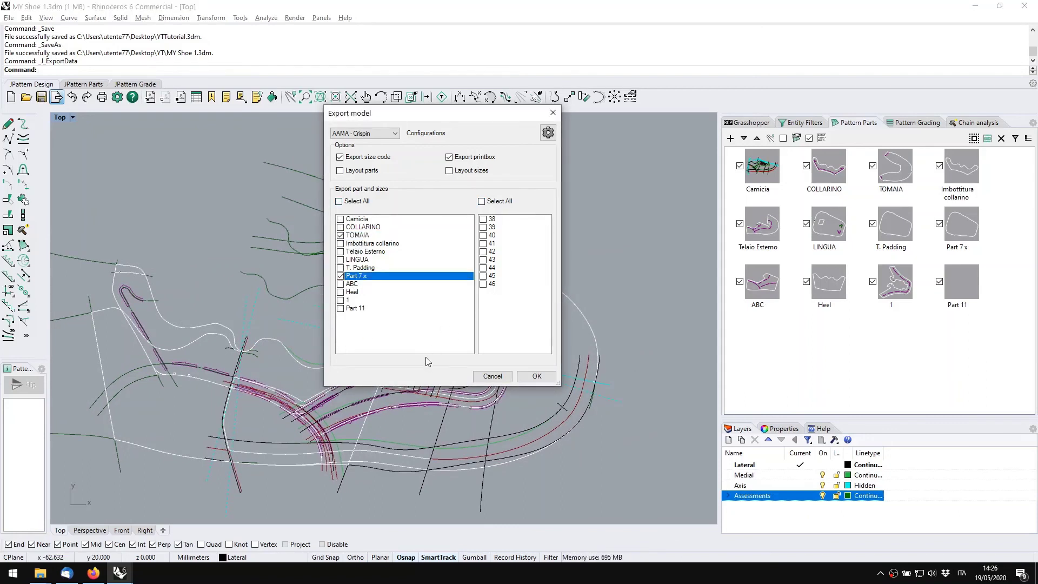
pyautogui.click(483, 220)
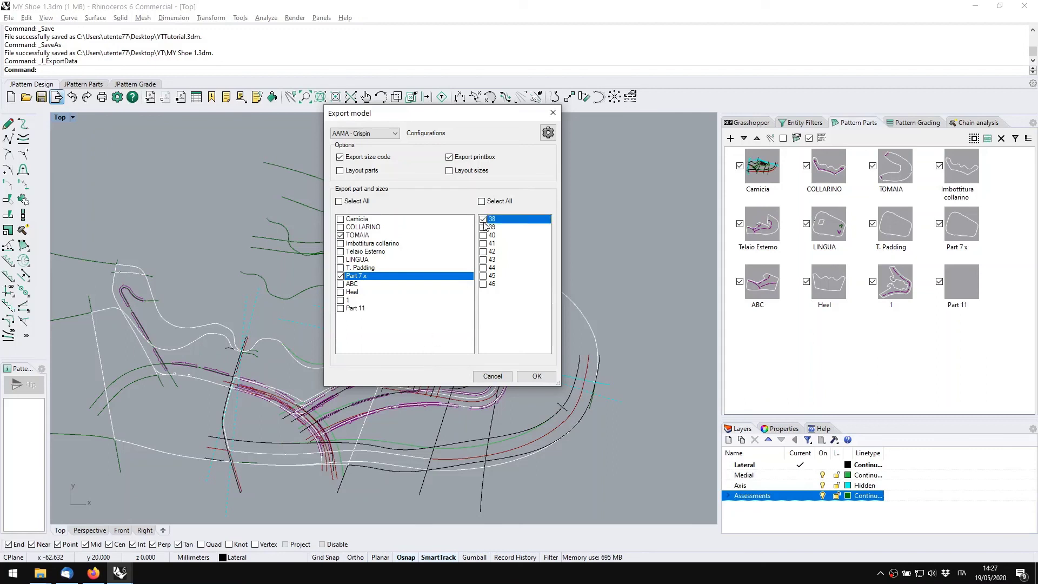
pyautogui.click(483, 284)
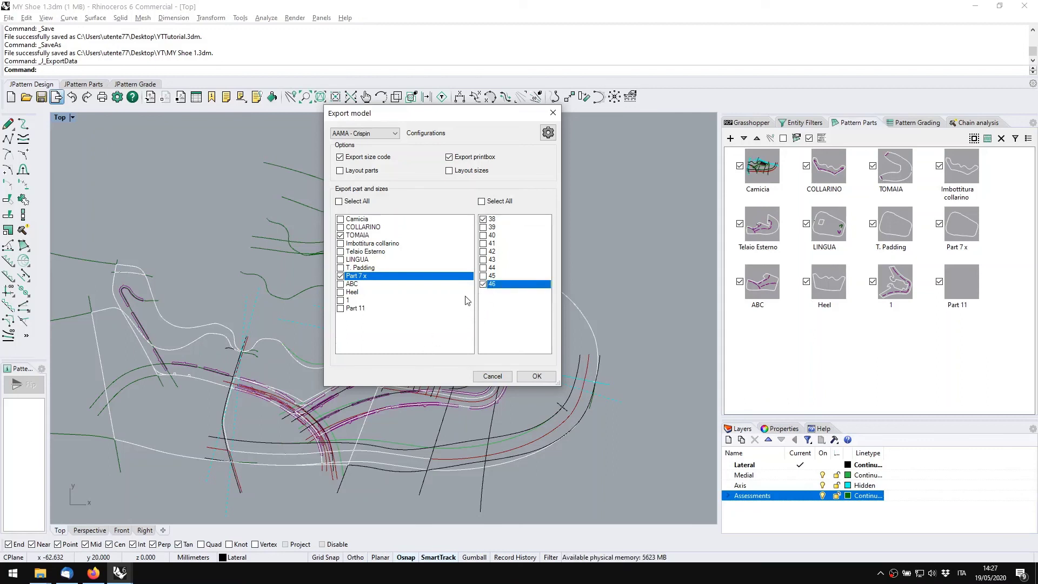
# Include all pattern parts in the export again and clear every size
pyautogui.click(363, 202)
pyautogui.click(504, 202)
pyautogui.click(482, 202)
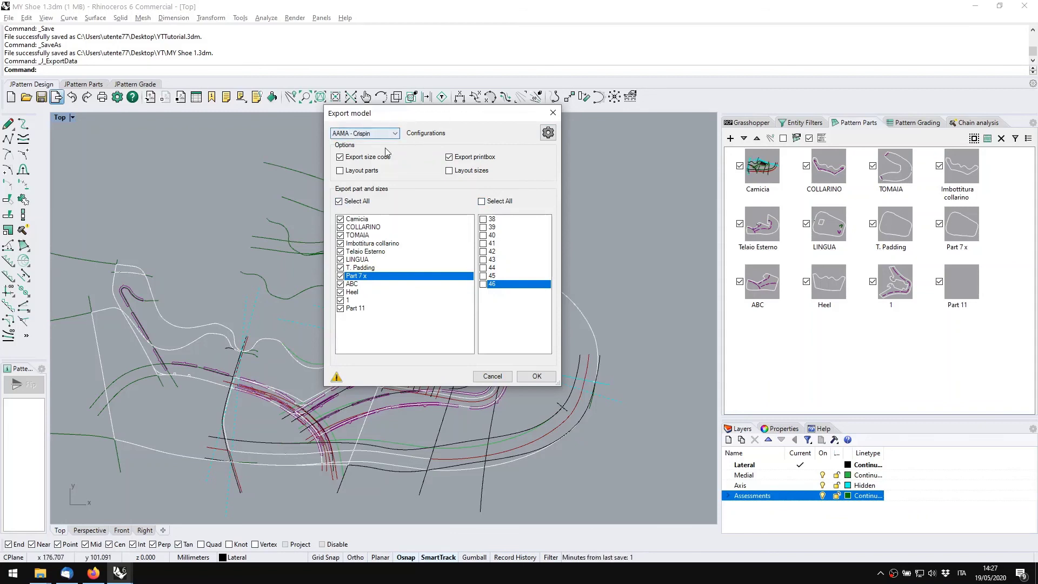
# Review the available export configurations and the DXF settings of AAMA - Crispin
pyautogui.click(371, 138)
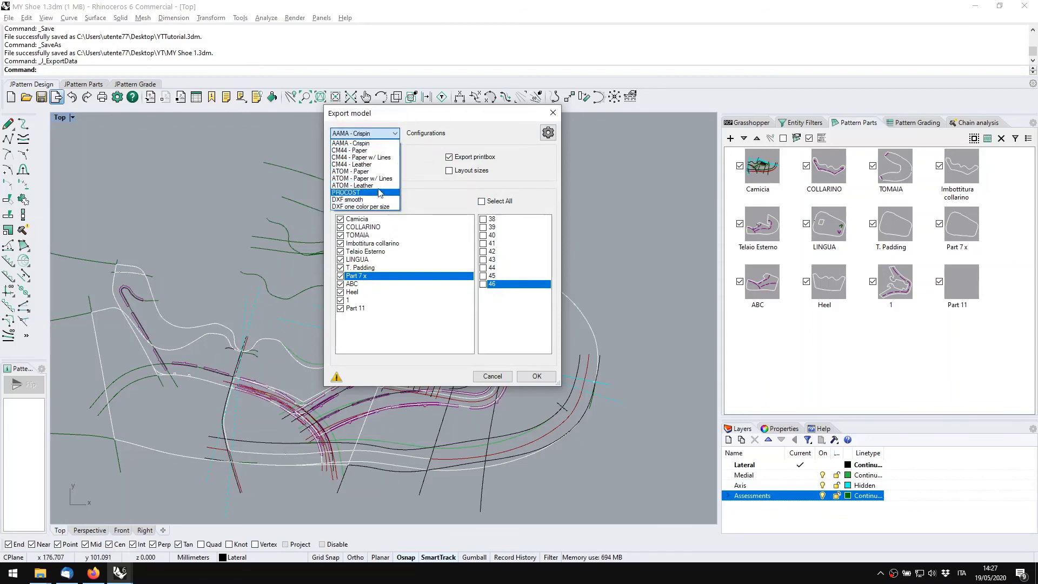
pyautogui.click(441, 136)
pyautogui.click(546, 135)
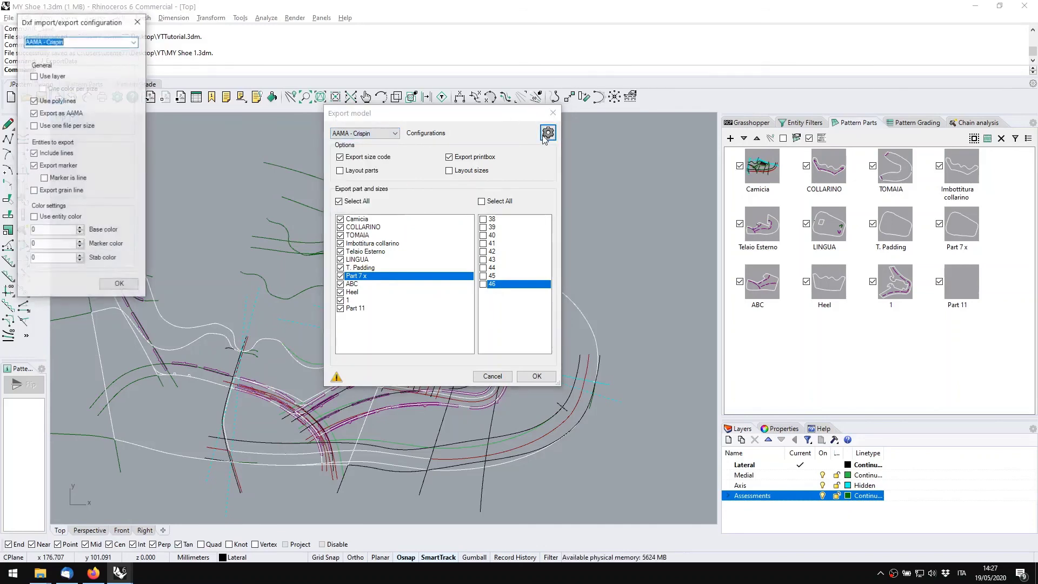
pyautogui.moveTo(91, 18); pyautogui.dragTo(635, 116)
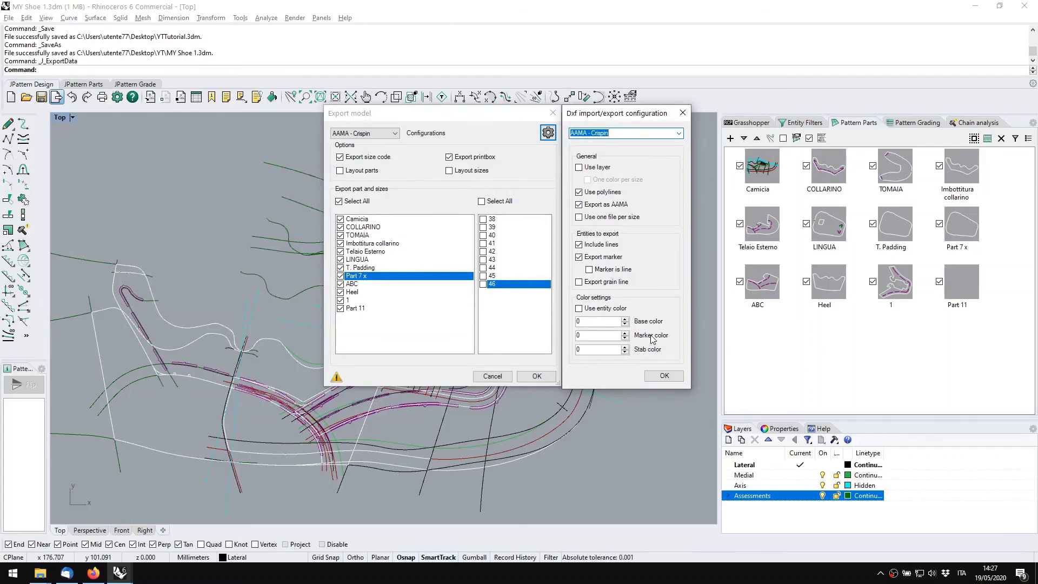
pyautogui.click(682, 113)
# Export all parts with the AAMA - Crispin configuration, including size code and printbox but without laying out parts or sizes
pyautogui.moveTo(423, 121); pyautogui.dragTo(438, 133)
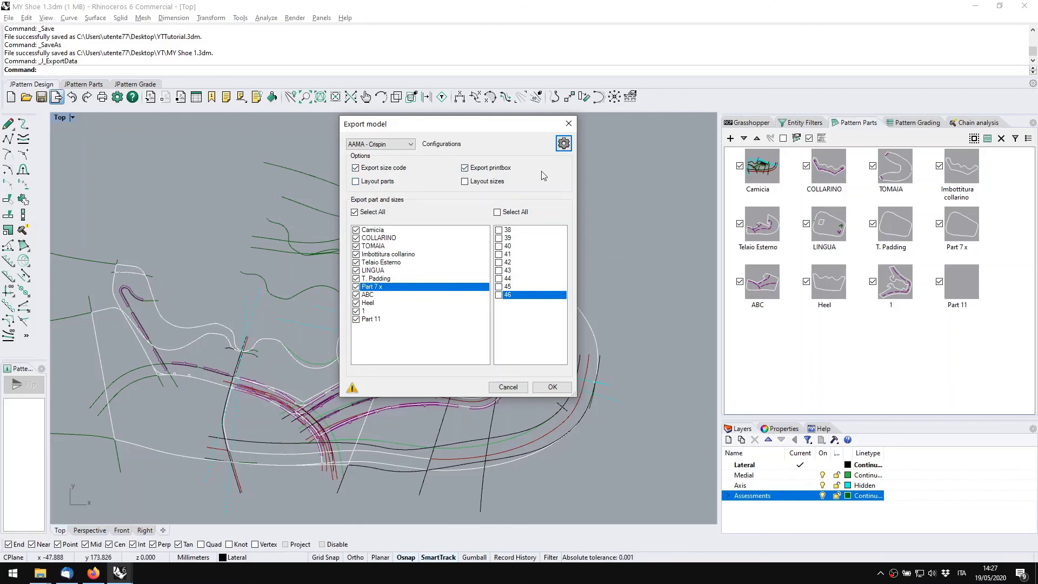
pyautogui.click(369, 185)
pyautogui.click(355, 183)
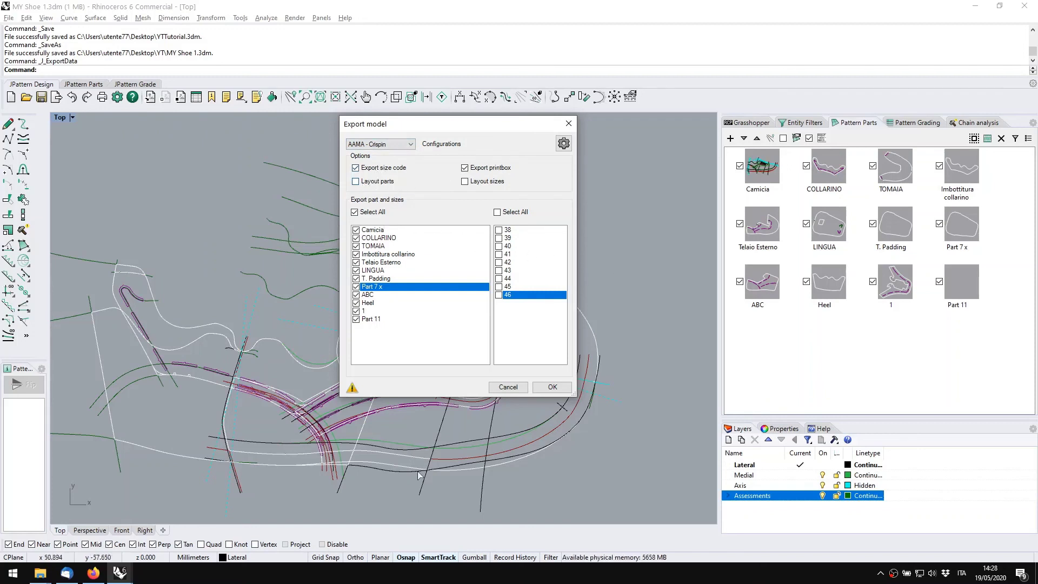
pyautogui.moveTo(347, 442); pyautogui.dragTo(113, 430, button='right')
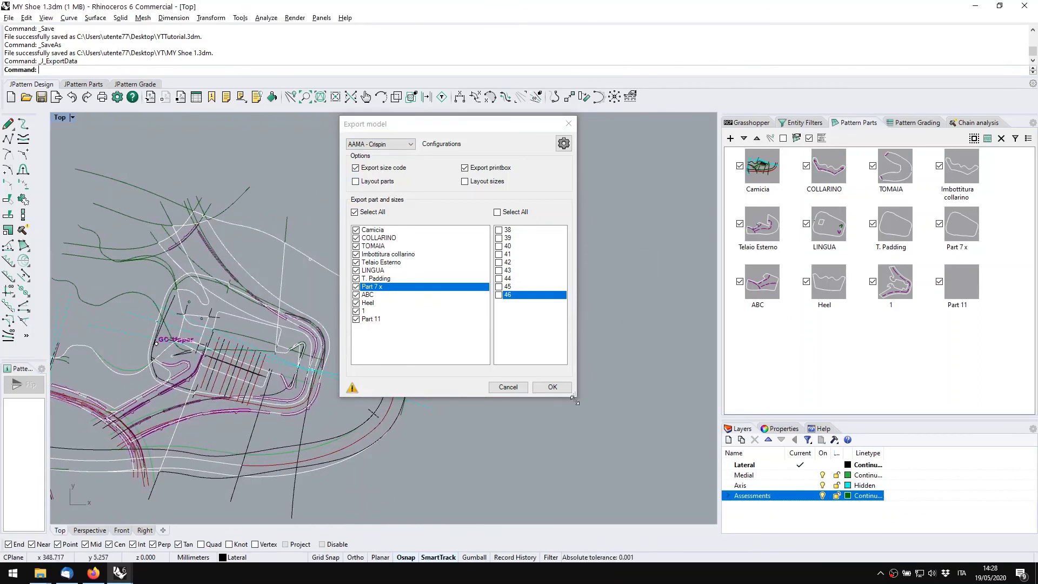
pyautogui.moveTo(222, 301); pyautogui.dragTo(220, 328, button='right')
pyautogui.moveTo(281, 302); pyautogui.dragTo(333, 274, button='right')
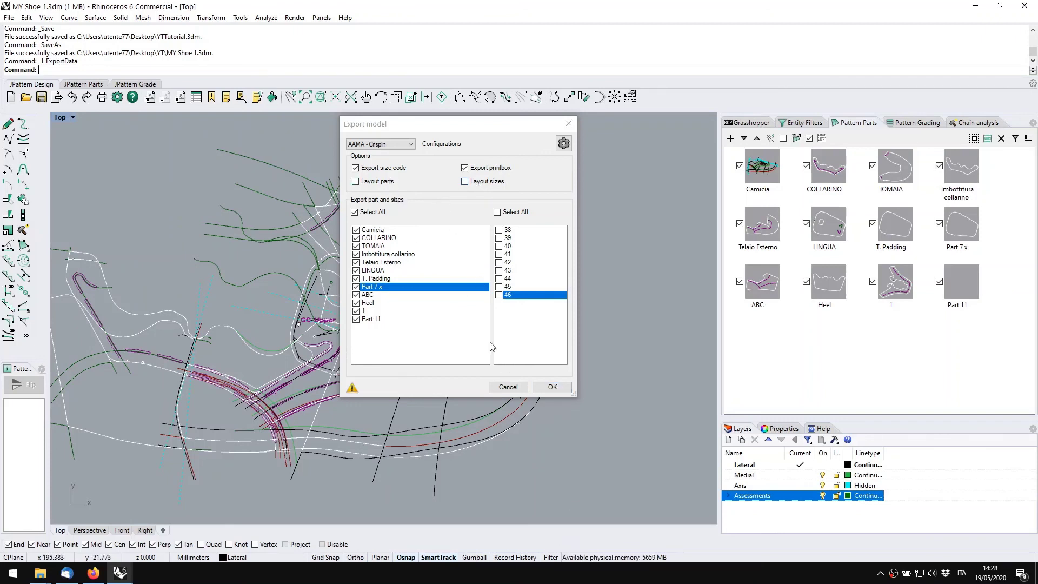
pyautogui.click(555, 390)
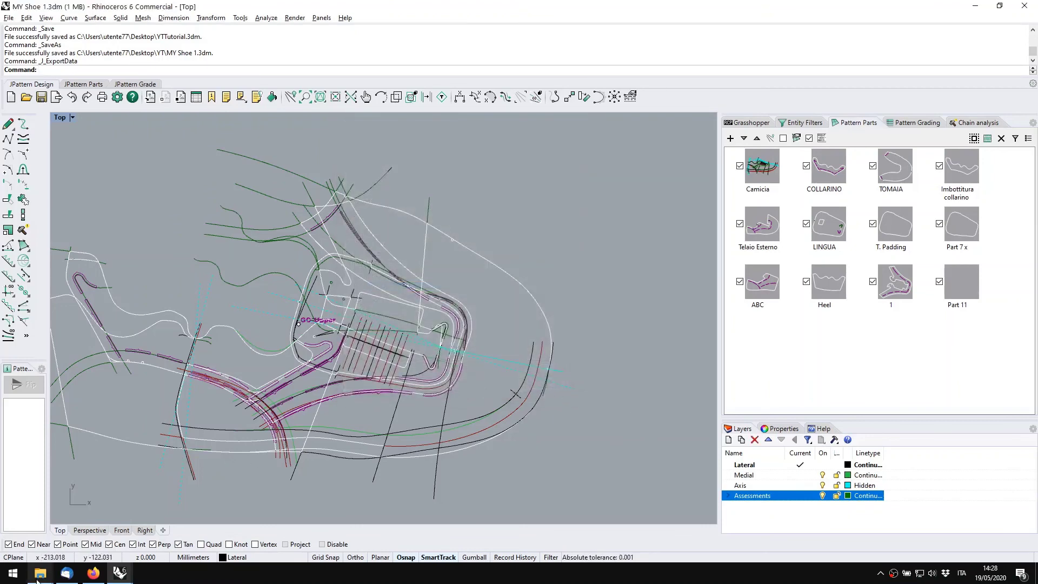
# Open the exported MY Shoe 1.dxf from the YT folder with millimetre units and enlarge the Top view
pyautogui.moveTo(40, 572)
pyautogui.click(154, 531)
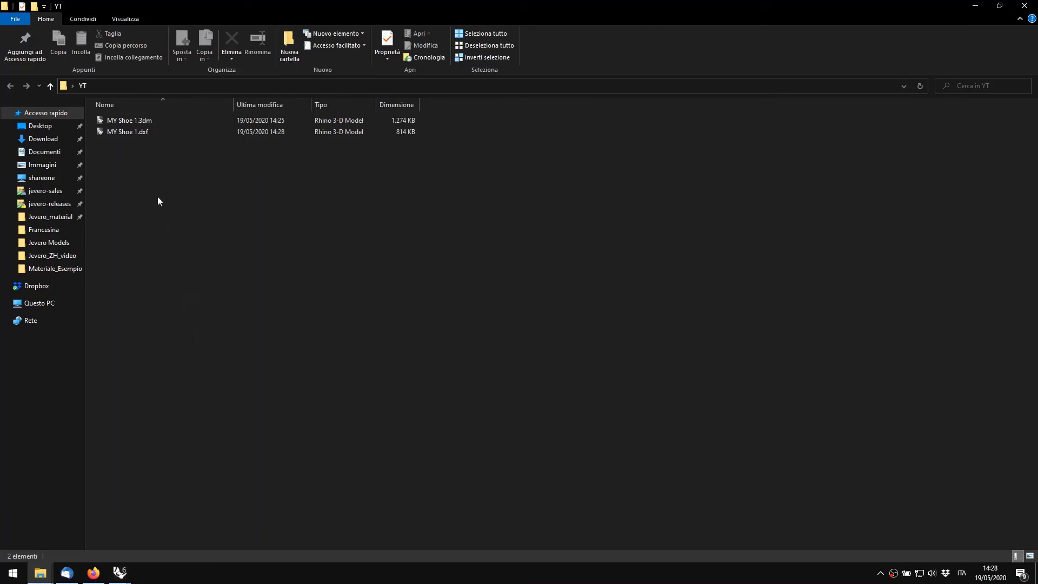
pyautogui.click(126, 136)
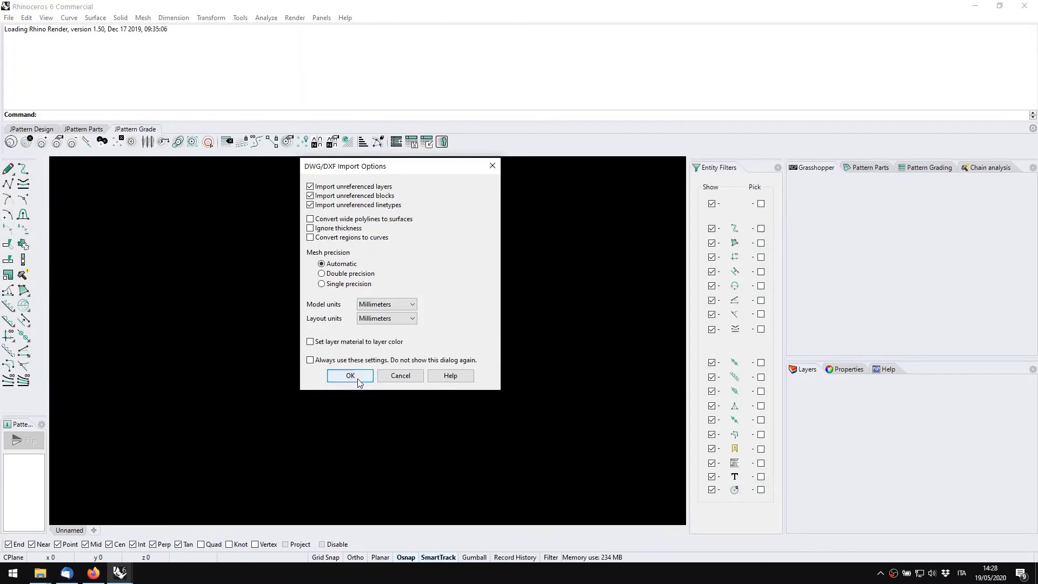
pyautogui.click(350, 376)
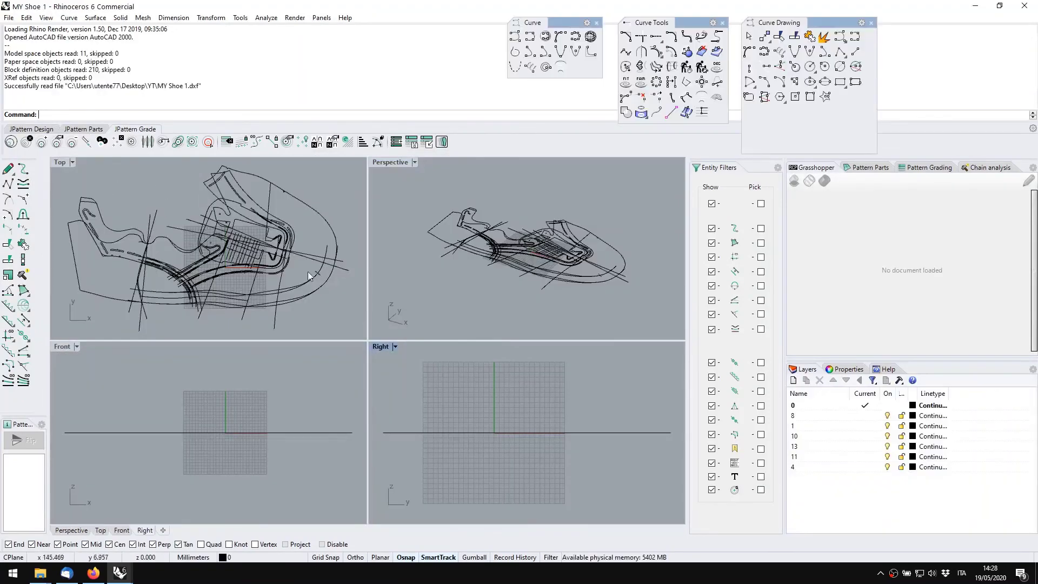
pyautogui.click(56, 166)
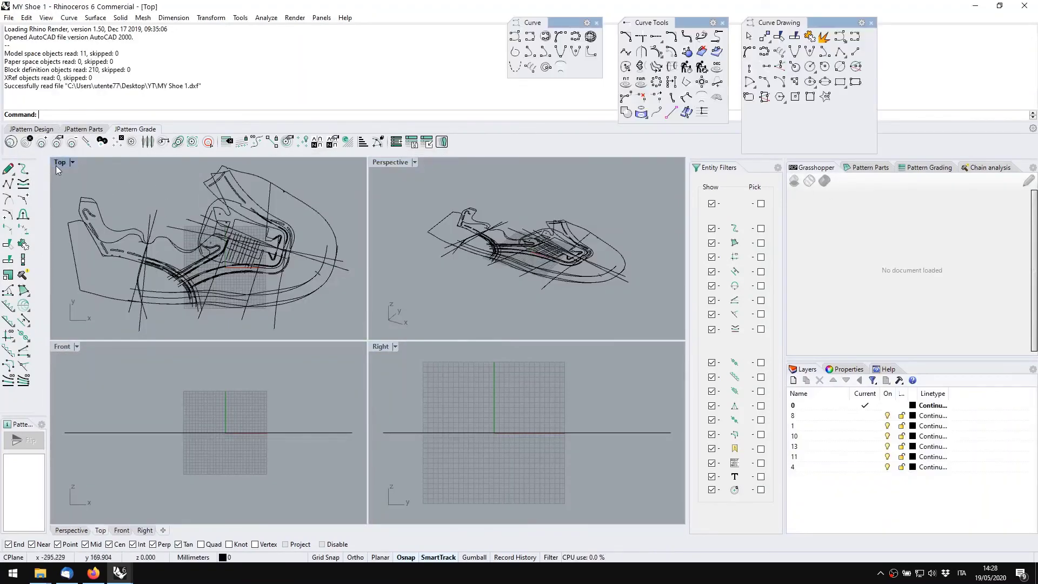
pyautogui.doubleClick(56, 166)
pyautogui.scroll(3, 253, 323)
# Inspect the imported collar and quarter parts by selecting their block instances one at a time
pyautogui.click(204, 297)
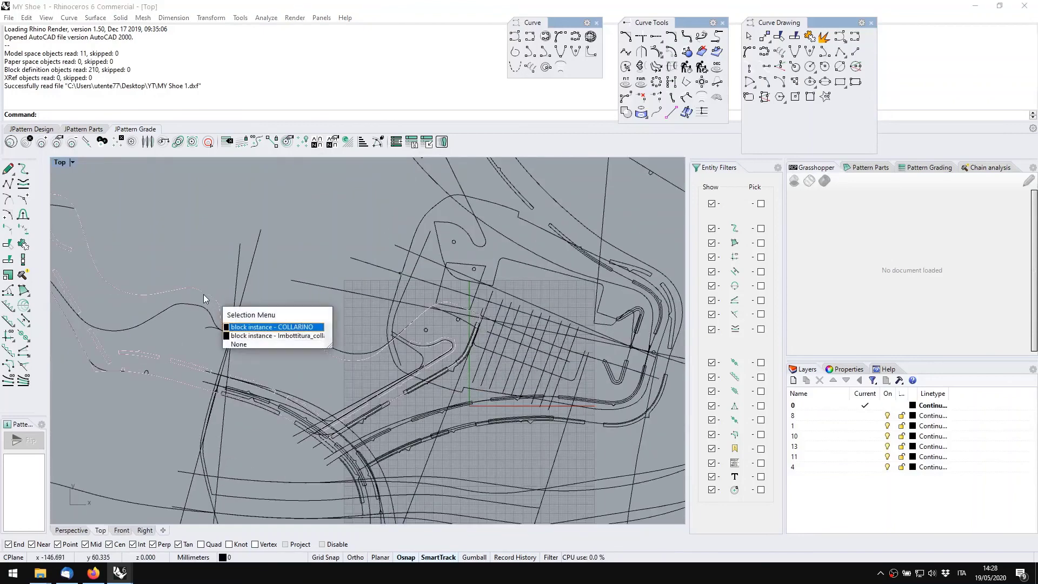
pyautogui.click(244, 336)
pyautogui.moveTo(193, 328); pyautogui.dragTo(237, 304, button='right')
pyautogui.click(338, 352)
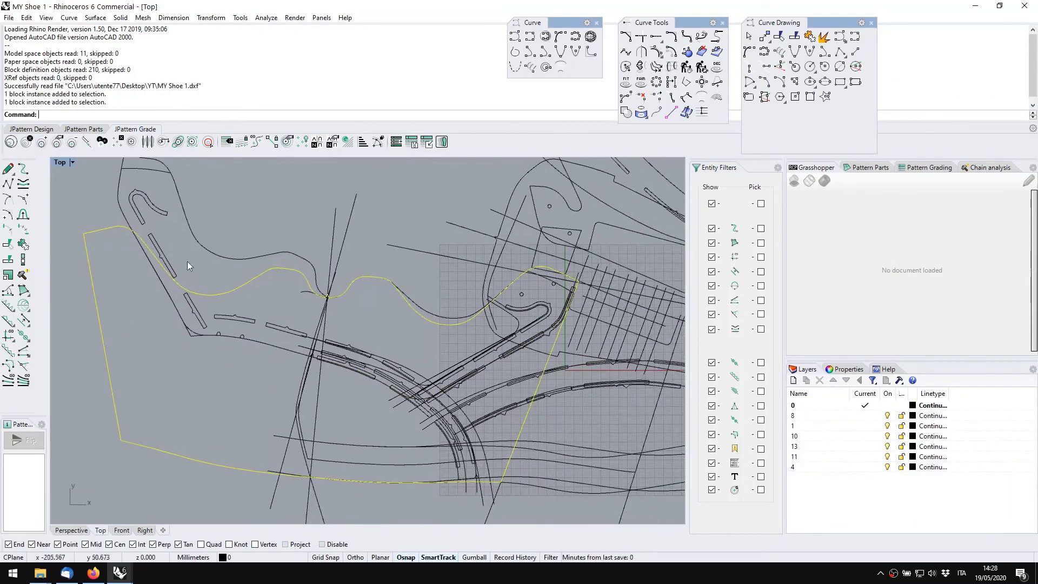
pyautogui.click(161, 218)
pyautogui.moveTo(281, 182); pyautogui.dragTo(132, 252, button='right')
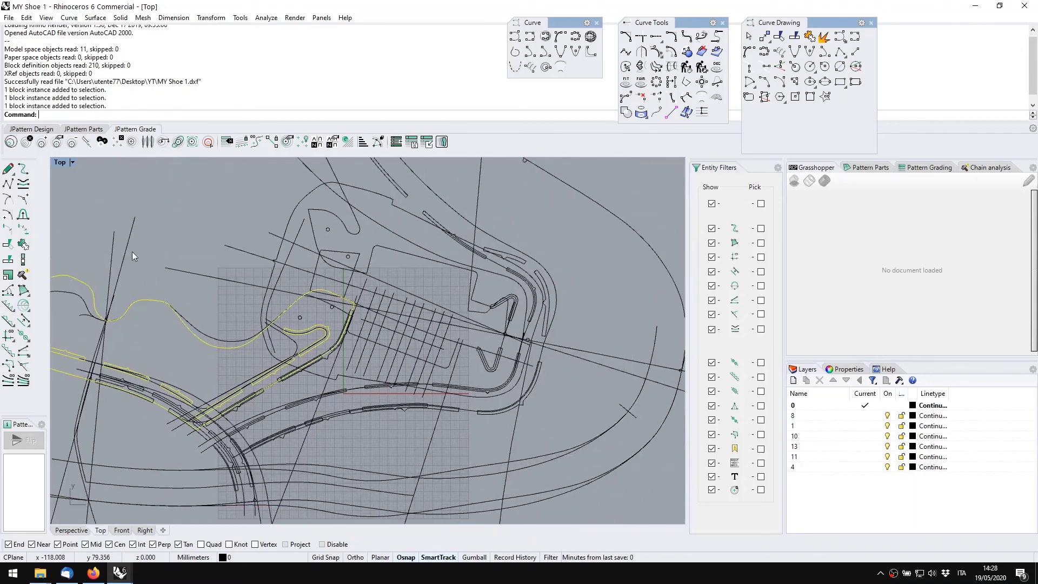
# Move the Telaio_Esterno block out of the overlapping parts to a free area beyond the toe
pyautogui.click(590, 220)
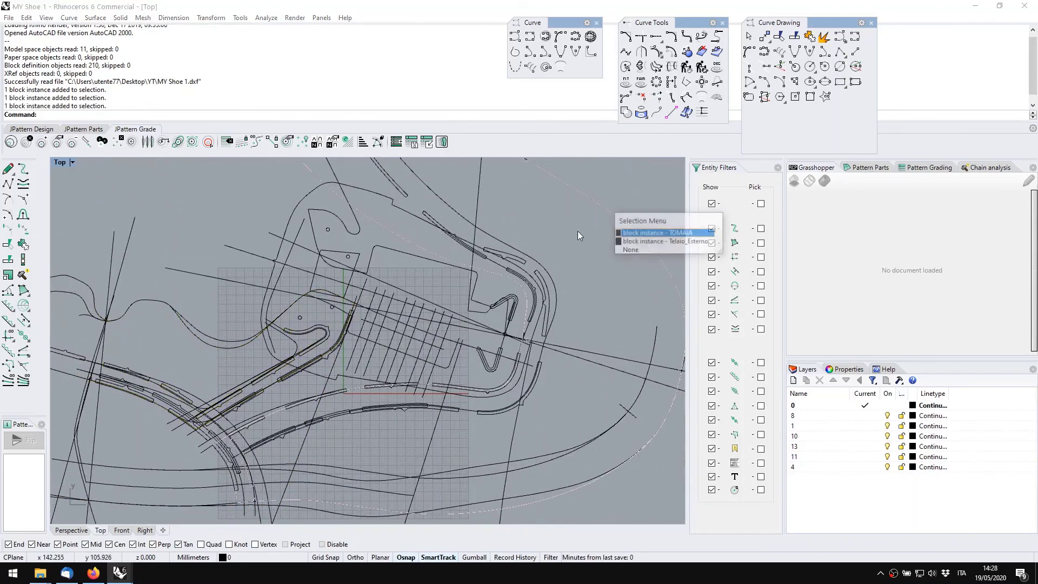
pyautogui.click(652, 248)
pyautogui.scroll(-5, 606, 301)
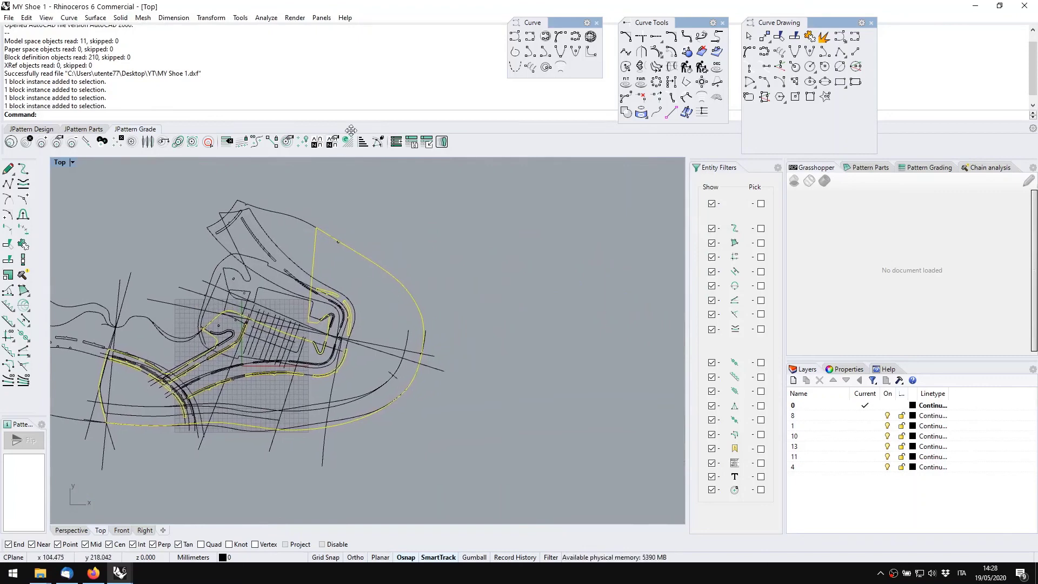
pyautogui.click(31, 128)
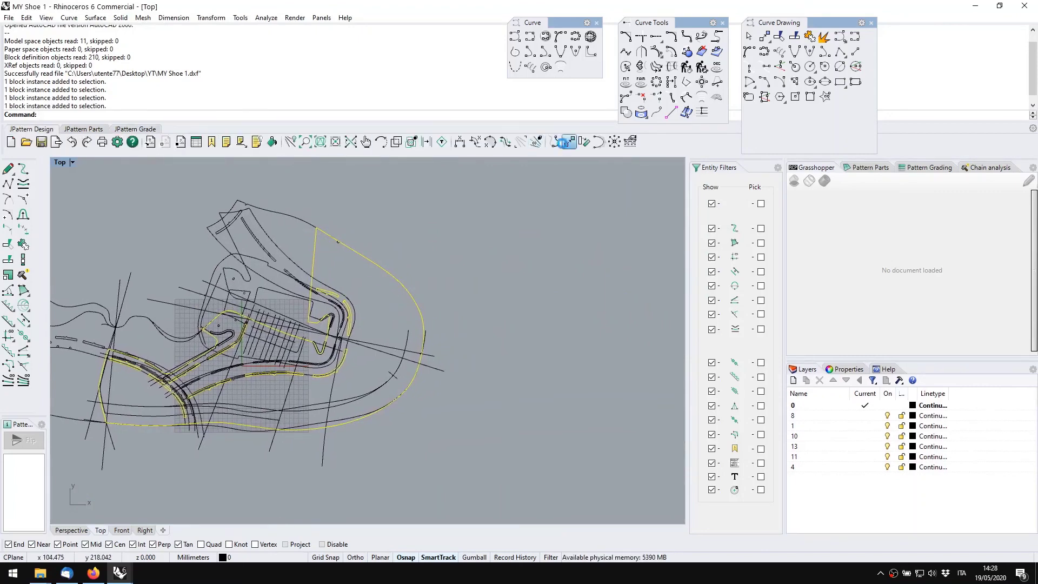
pyautogui.click(565, 143)
pyautogui.click(309, 322)
pyautogui.click(590, 243)
pyautogui.click(566, 381)
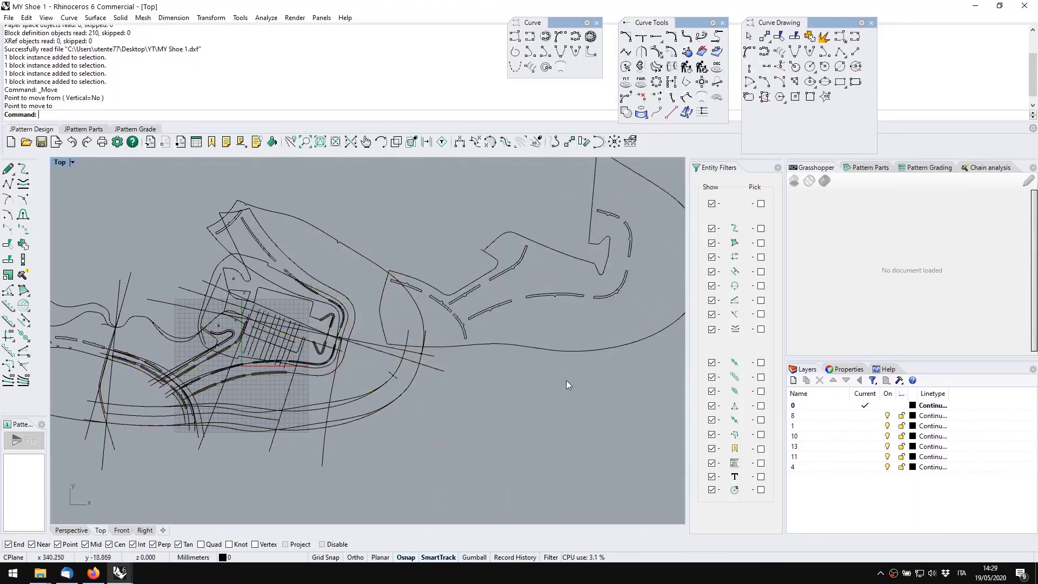
# Move the U-shaped TOMAIA block to the free area below the Telaio_Esterno block
pyautogui.moveTo(566, 380); pyautogui.dragTo(478, 375, button='right')
pyautogui.press('Return')
pyautogui.click(245, 273)
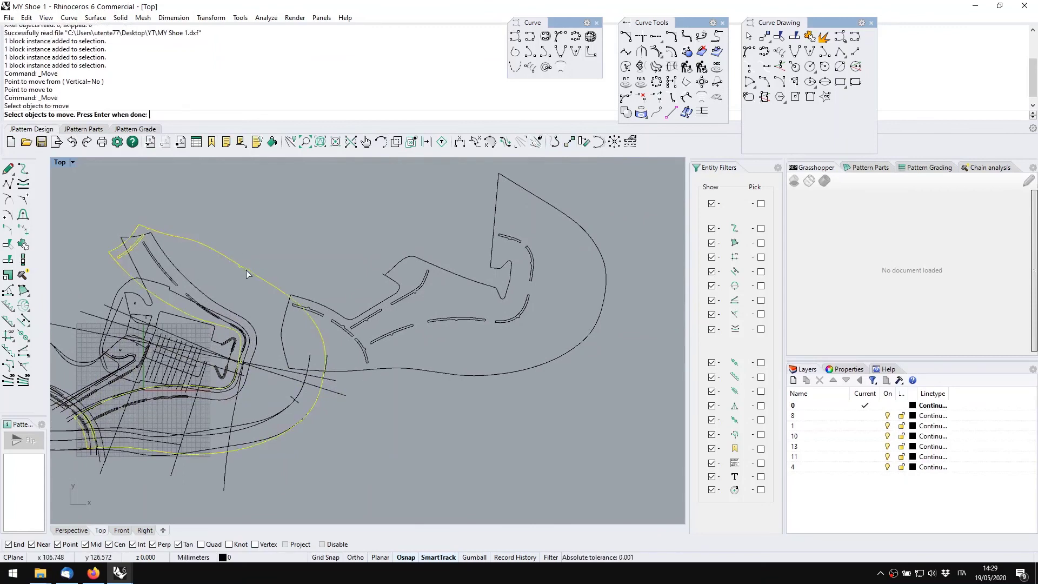
pyautogui.press('Return')
pyautogui.click(241, 287)
pyautogui.moveTo(523, 509); pyautogui.dragTo(533, 295, button='right')
pyautogui.click(579, 289)
pyautogui.scroll(-2, 382, 282)
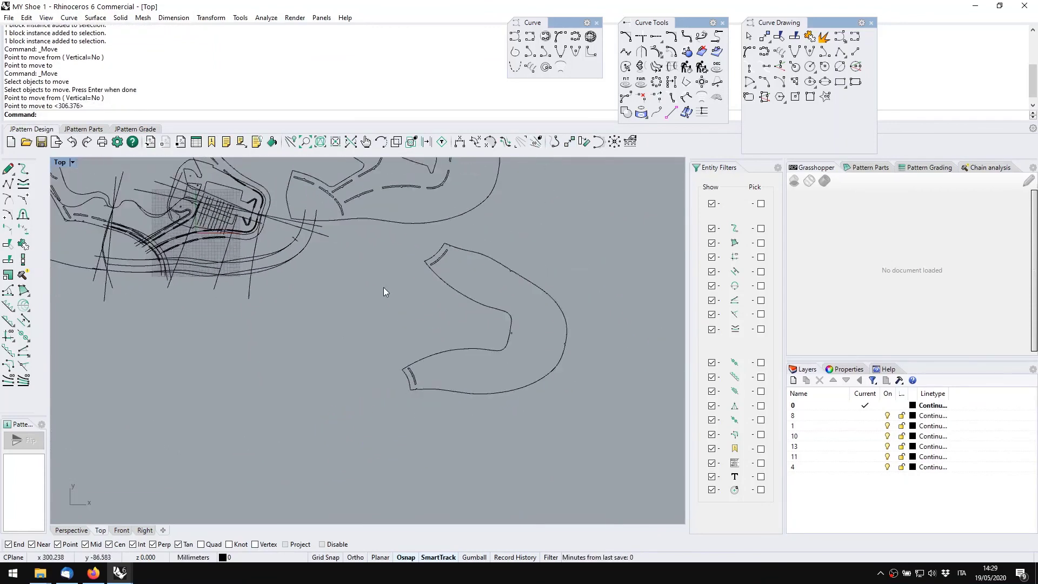
pyautogui.moveTo(383, 287); pyautogui.dragTo(388, 347, button='right')
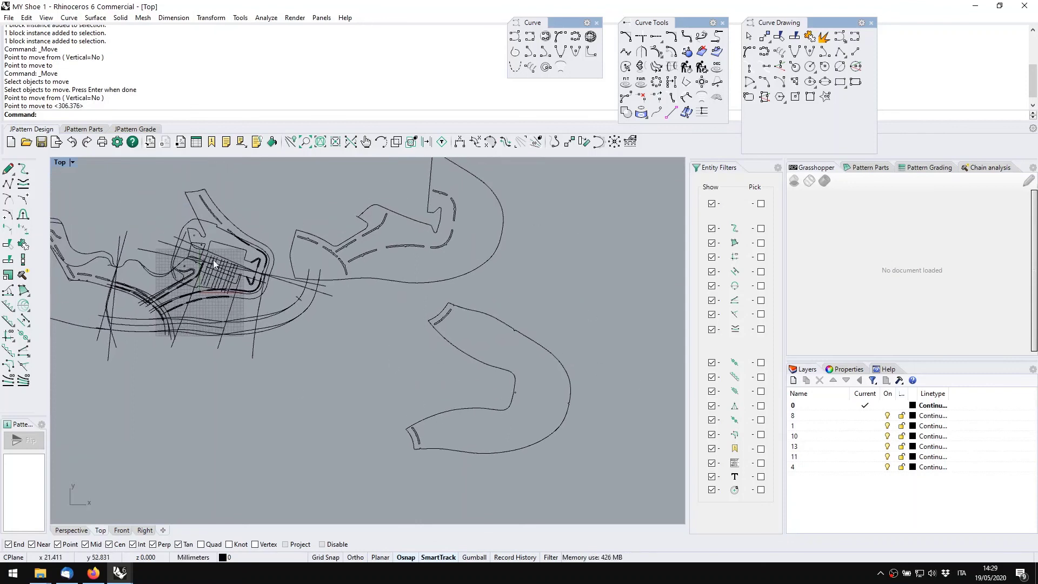
# Move the block with the lace opening below the overlapping parts, and check the separated blocks by selecting them
pyautogui.click(216, 206)
pyautogui.rightClick(255, 205)
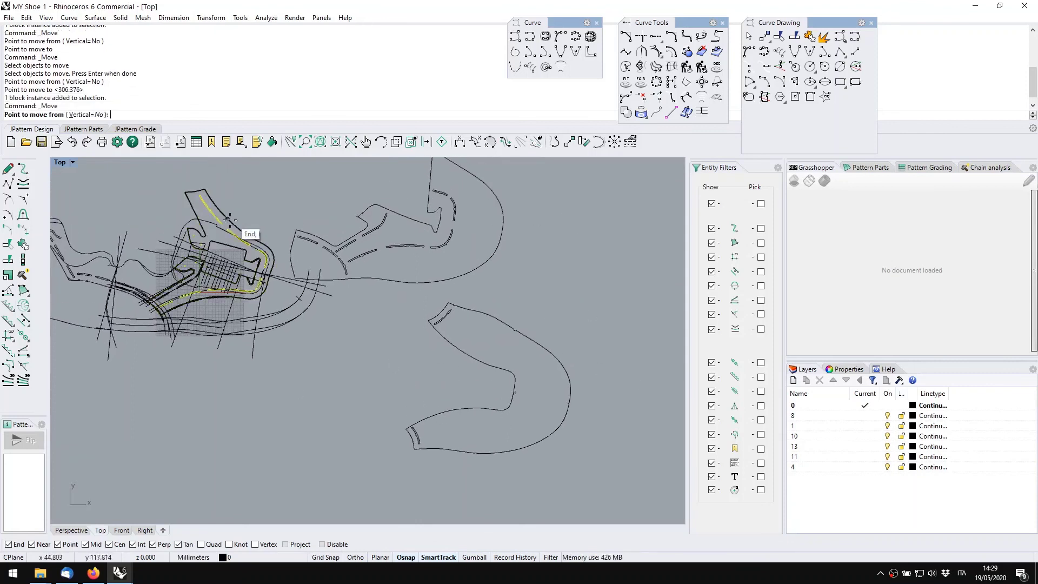
pyautogui.click(229, 220)
pyautogui.click(295, 387)
pyautogui.click(367, 374)
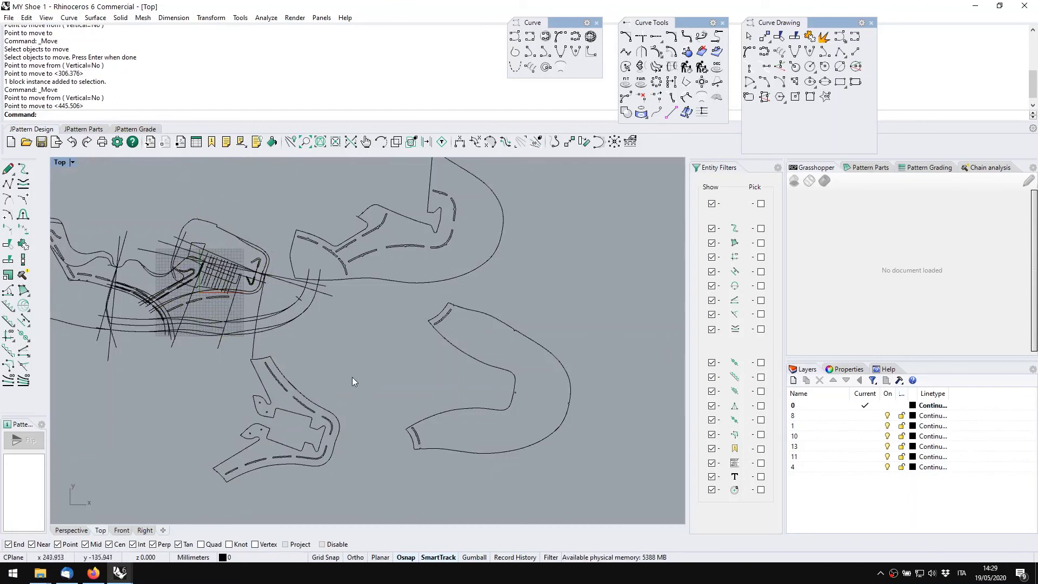
pyautogui.click(307, 403)
pyautogui.press('Escape')
pyautogui.click(492, 362)
pyautogui.click(423, 356)
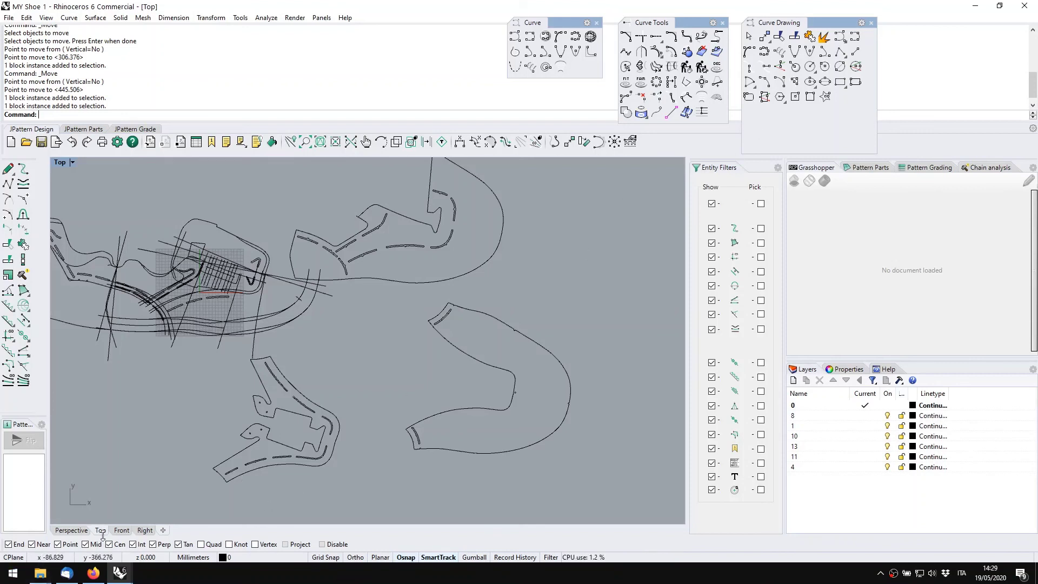
# Switch back to the MY Shoe 1.3dm model, examine the complete pattern and its lacing area, and select the toe outline curves
pyautogui.moveTo(120, 575)
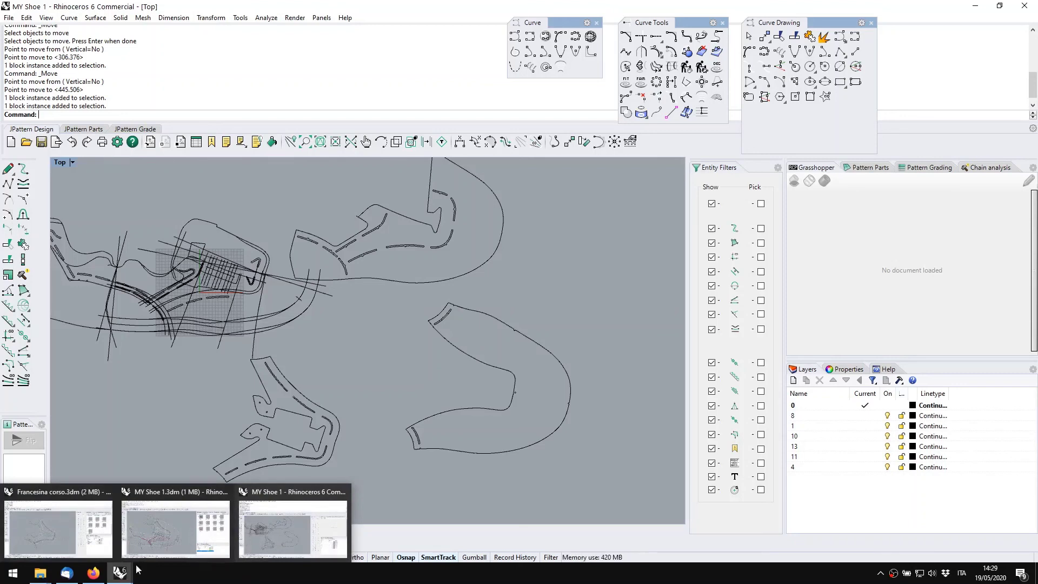
pyautogui.click(175, 527)
pyautogui.moveTo(370, 349); pyautogui.dragTo(536, 337, button='right')
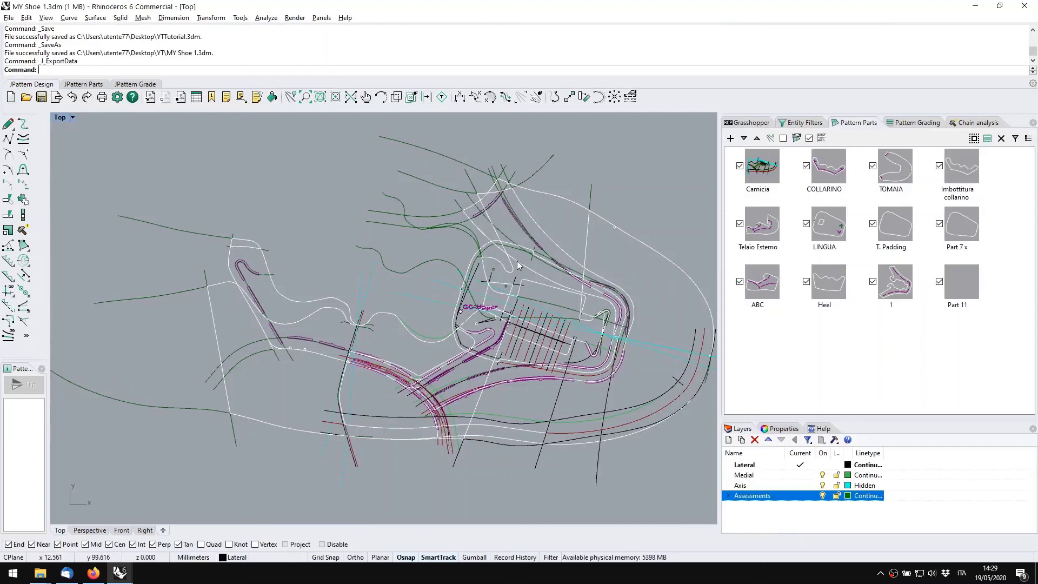
pyautogui.moveTo(516, 260)
pyautogui.mouseDown(button='right')
pyautogui.moveTo(475, 284)
pyautogui.moveTo(483, 303)
pyautogui.mouseUp(button='right')
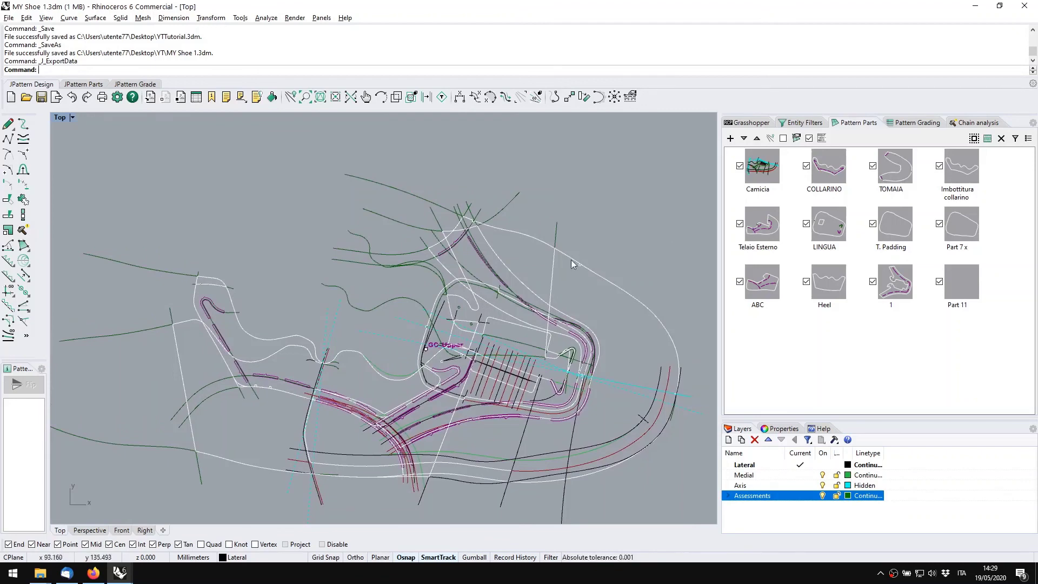
pyautogui.scroll(-5, 540, 273)
pyautogui.moveTo(479, 278)
pyautogui.mouseDown(button='right')
pyautogui.moveTo(435, 297)
pyautogui.moveTo(440, 316)
pyautogui.mouseUp(button='right')
pyautogui.moveTo(315, 333)
pyautogui.mouseDown(button='right')
pyautogui.moveTo(358, 346)
pyautogui.moveTo(367, 321)
pyautogui.mouseUp(button='right')
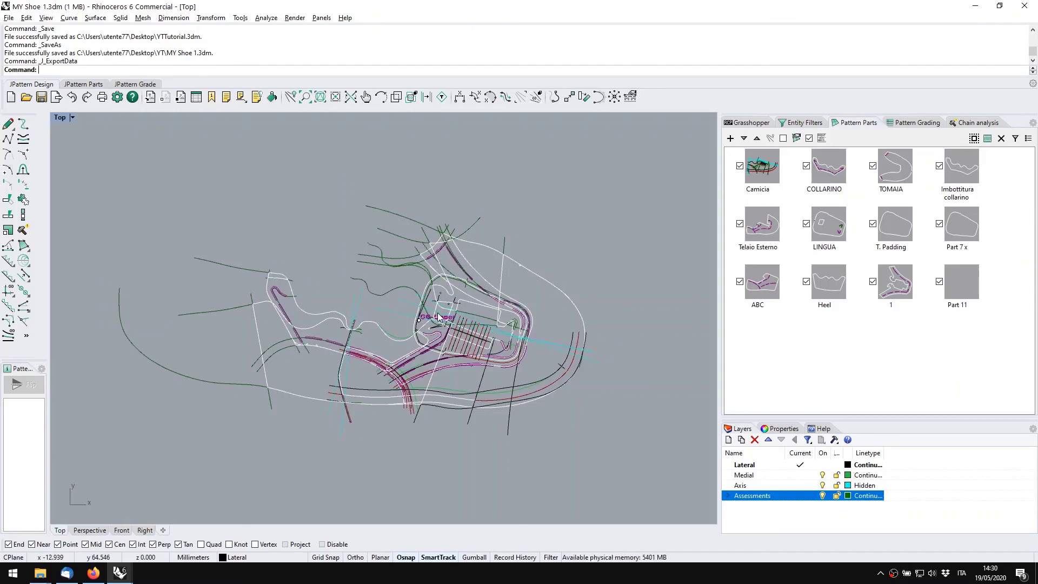
pyautogui.scroll(2, 438, 316)
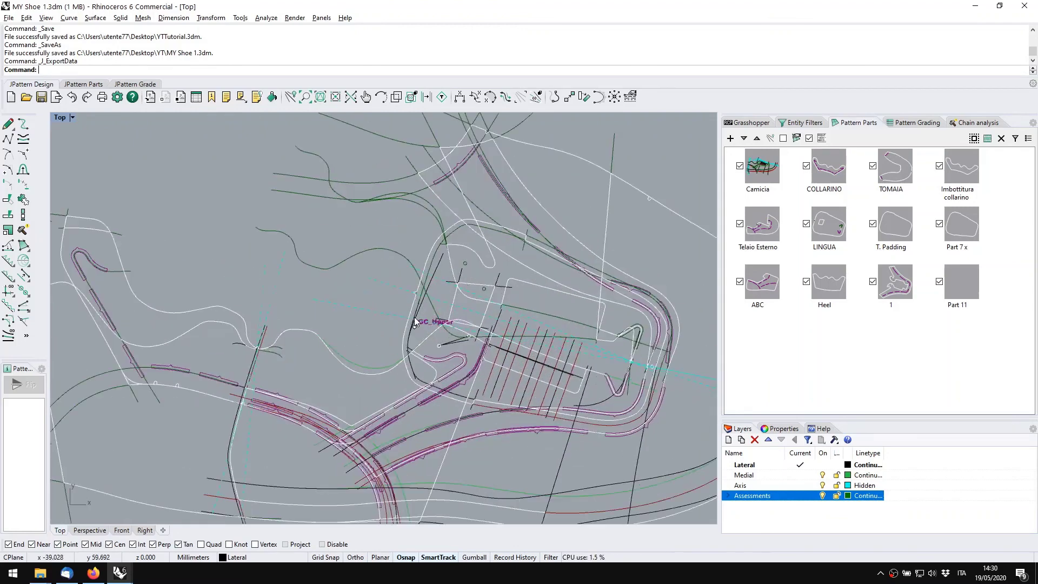
pyautogui.scroll(3, 437, 319)
pyautogui.moveTo(405, 336); pyautogui.dragTo(405, 337)
pyautogui.moveTo(493, 344); pyautogui.dragTo(344, 305, button='right')
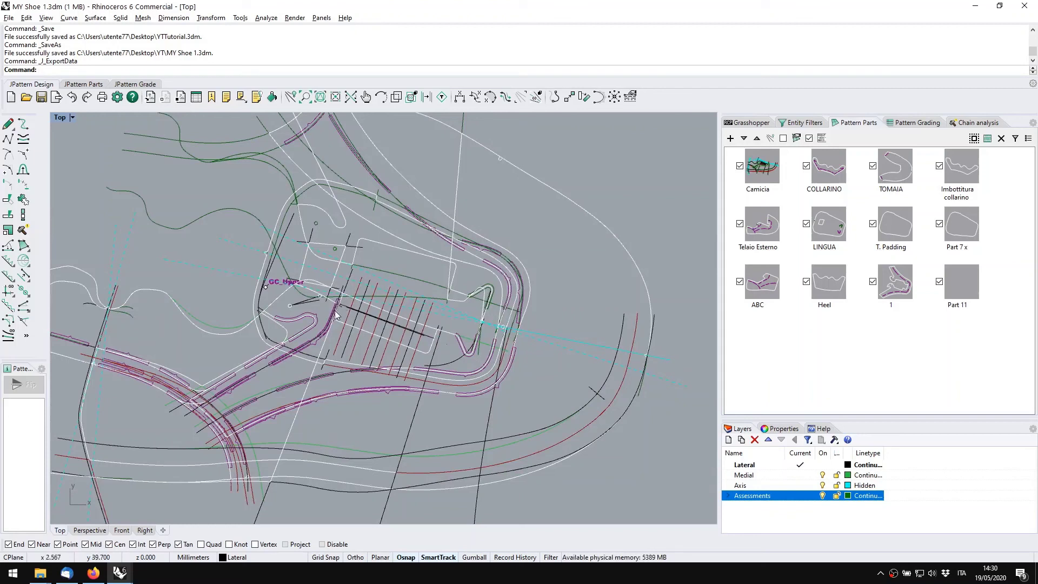
pyautogui.moveTo(316, 294); pyautogui.dragTo(356, 285, button='right')
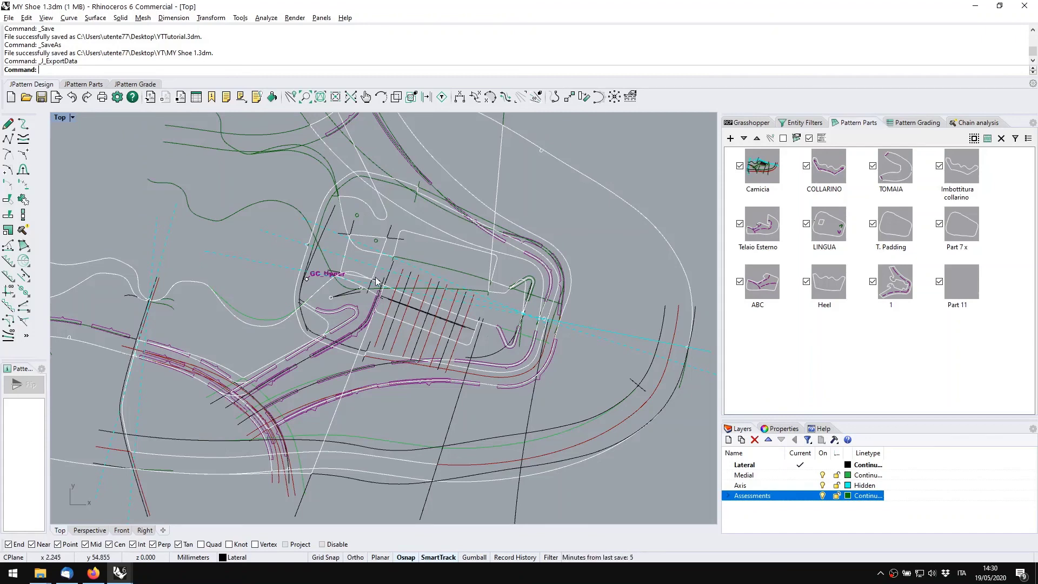
pyautogui.scroll(-3, 218, 212)
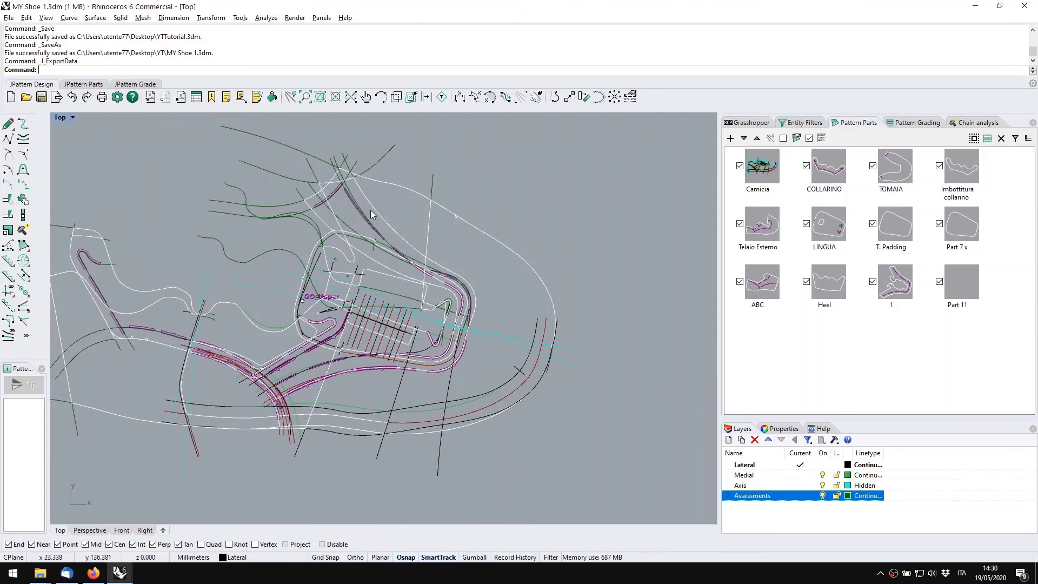
pyautogui.moveTo(264, 219); pyautogui.dragTo(320, 246, button='right')
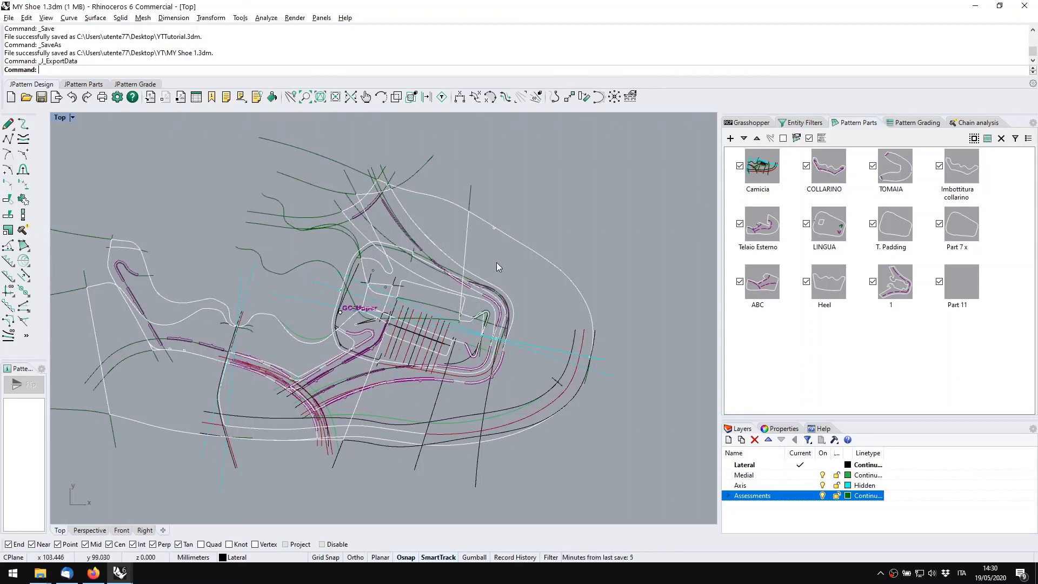
pyautogui.moveTo(481, 245); pyautogui.dragTo(436, 184)
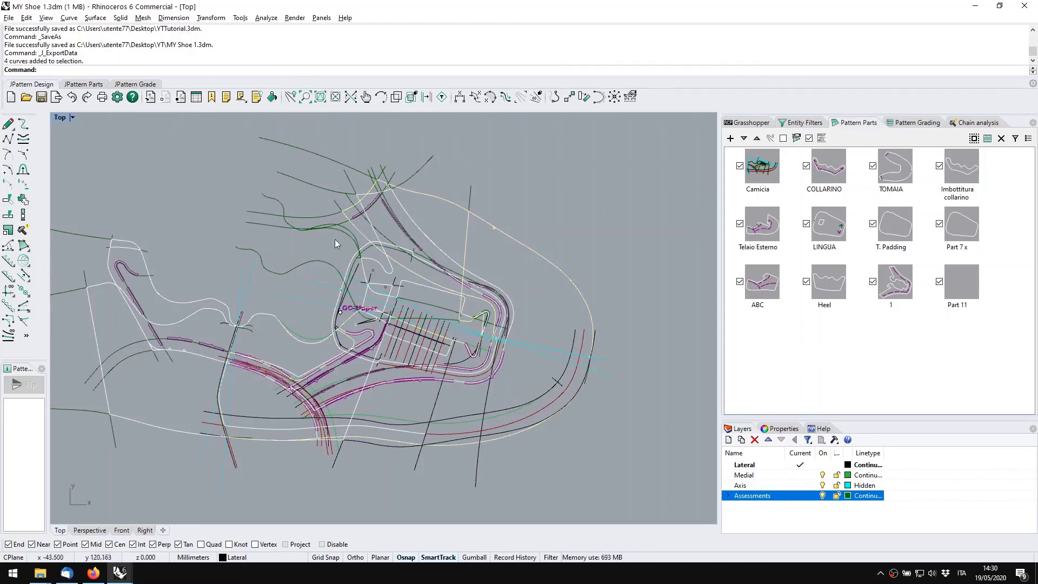